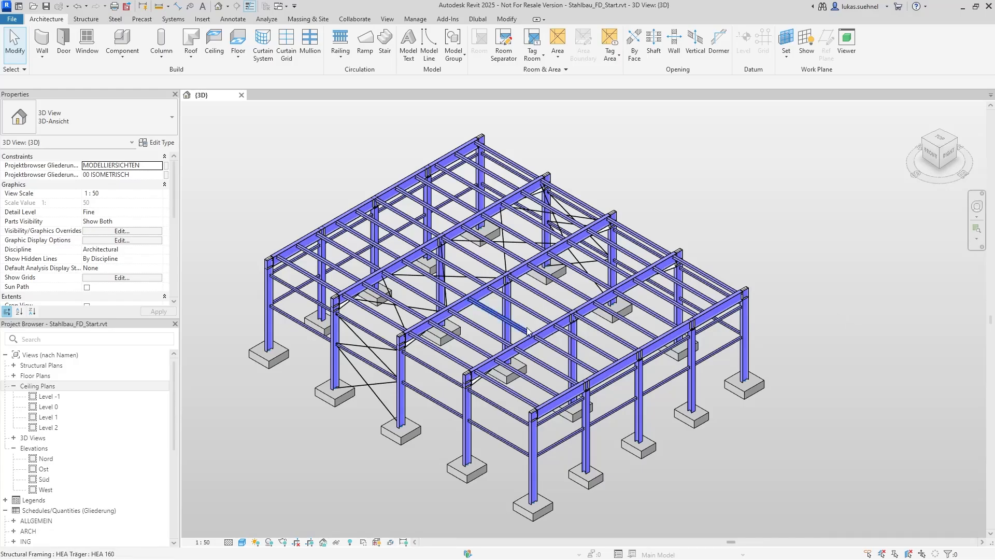
Step: Examine the steel hall model from several sides, including the haunched frame corners and the gable column end plate connections
middle_click_drag(293, 432, 436, 415, "shift")
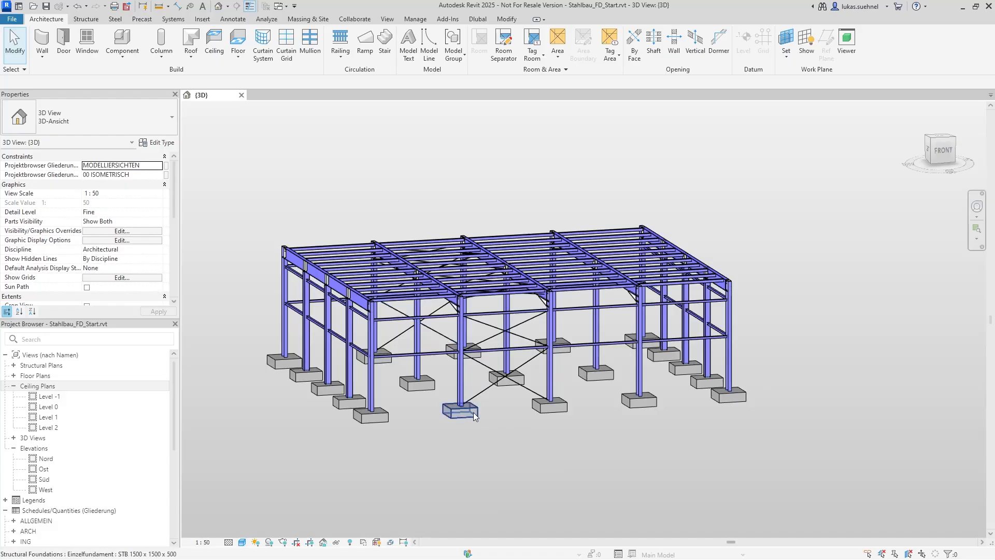
middle_click_drag(369, 406, 452, 391, "shift")
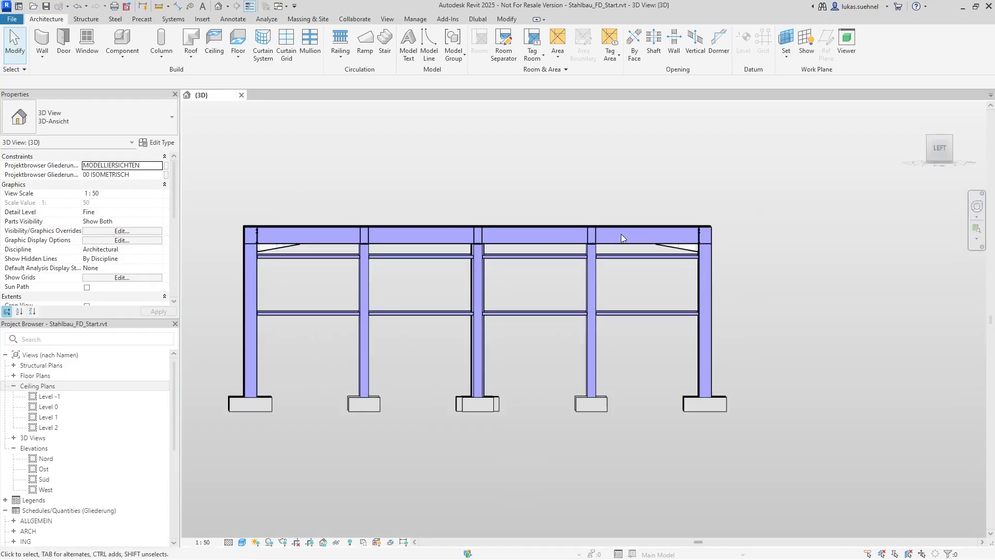
middle_click_drag(621, 235, 373, 270, "shift")
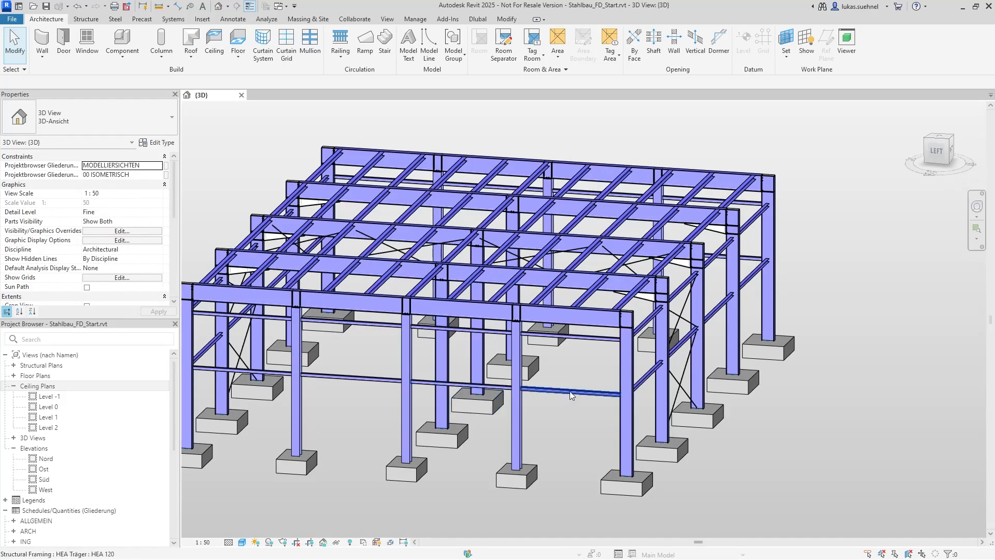
middle_click_drag(570, 391, 384, 322, "shift")
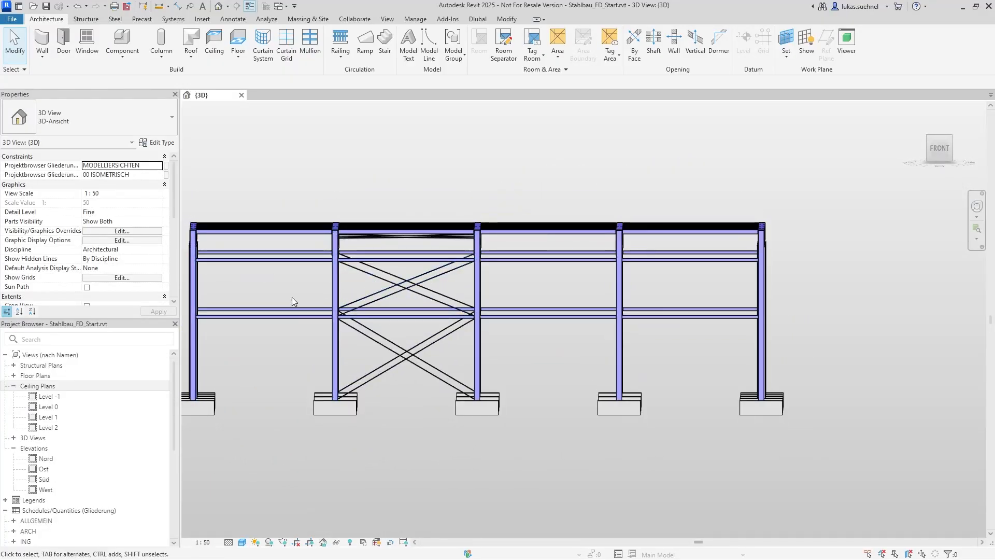
middle_click_drag(293, 300, 406, 324, "shift")
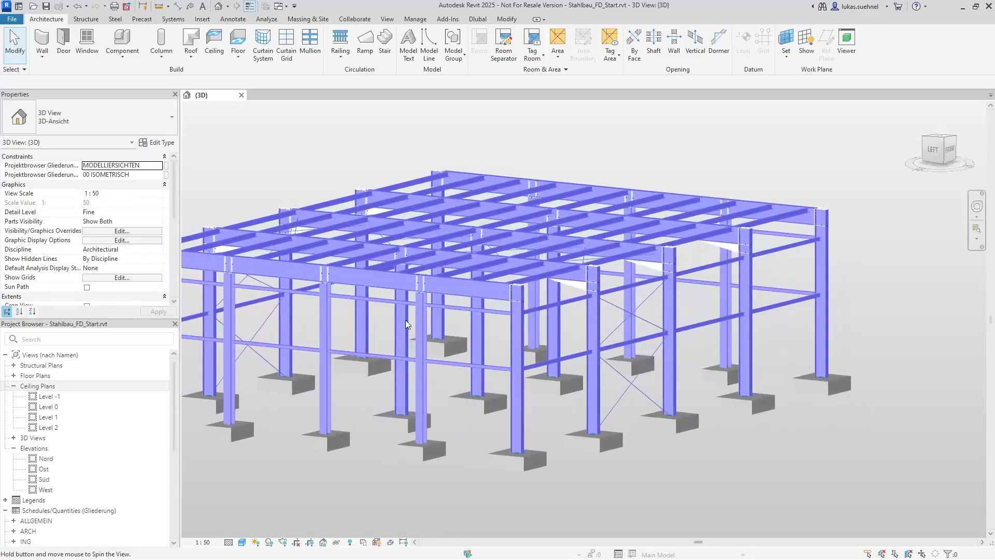
scroll(625, 244, "up", 10)
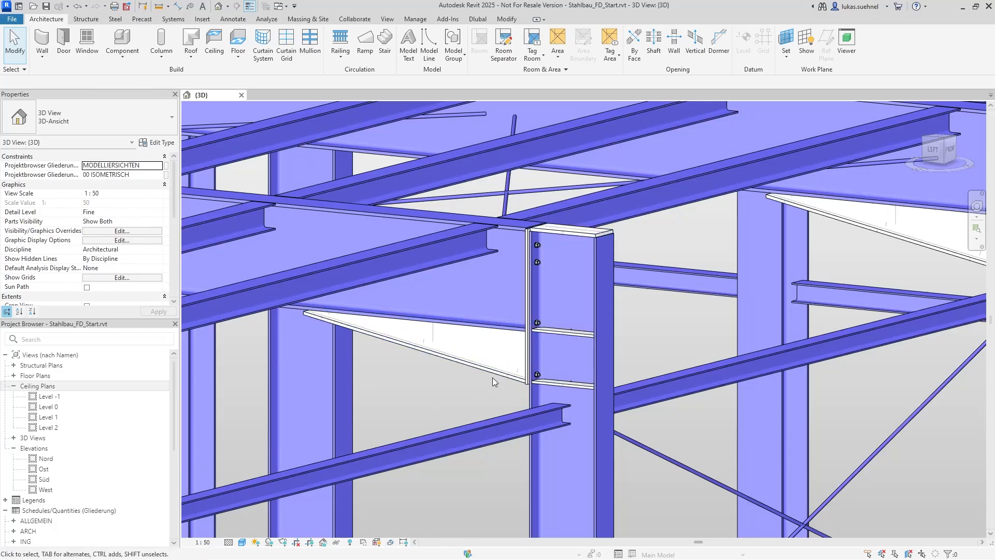
scroll(556, 315, "down", 6)
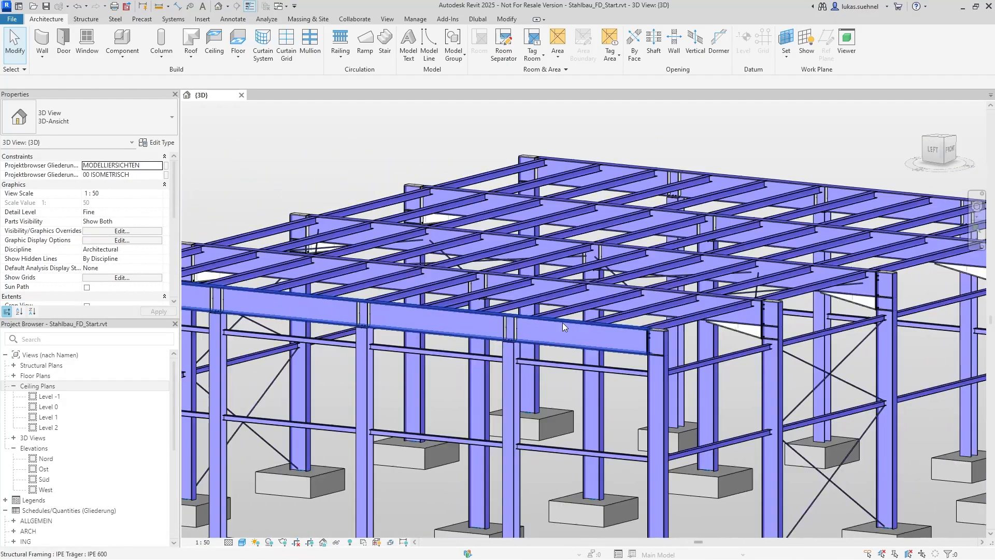
middle_click_drag(410, 342, 456, 359, "shift")
scroll(455, 359, "up", 6)
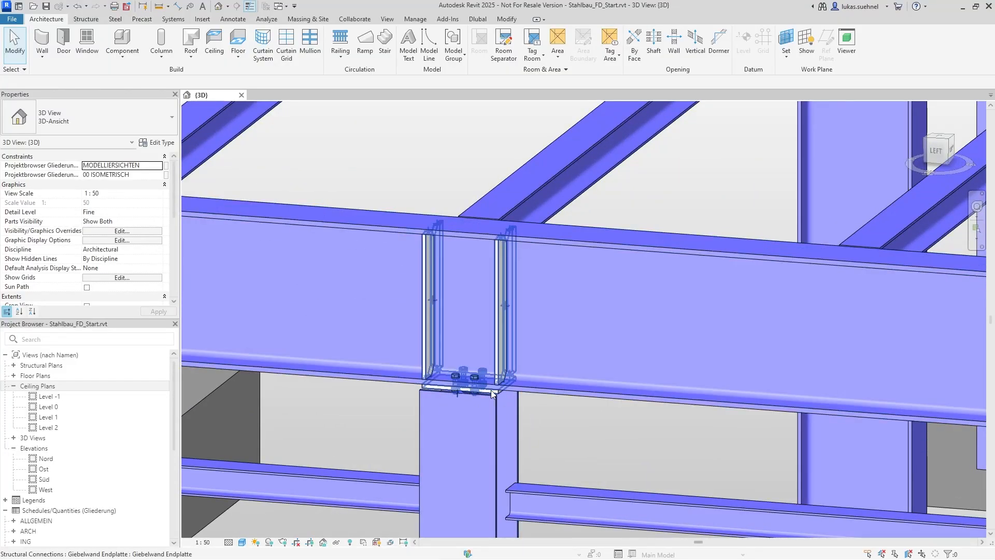
scroll(443, 352, "down", 10)
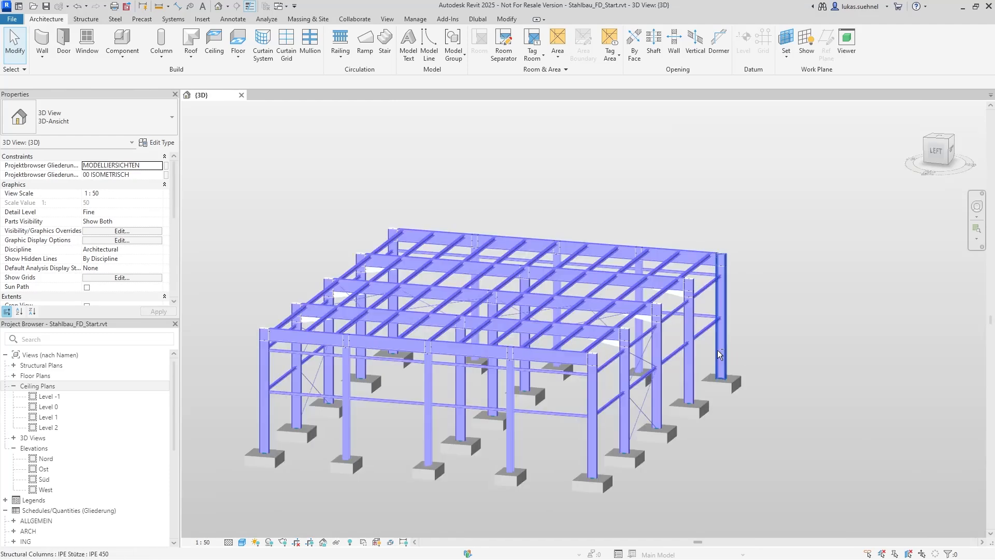
middle_click_drag(543, 437, 480, 409, "shift")
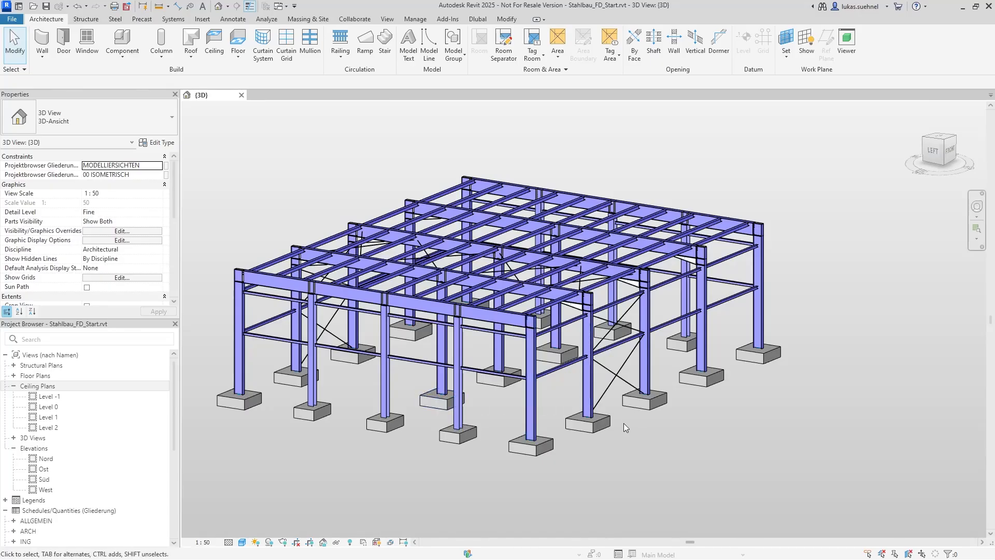
middle_click_drag(652, 437, 498, 439, "shift")
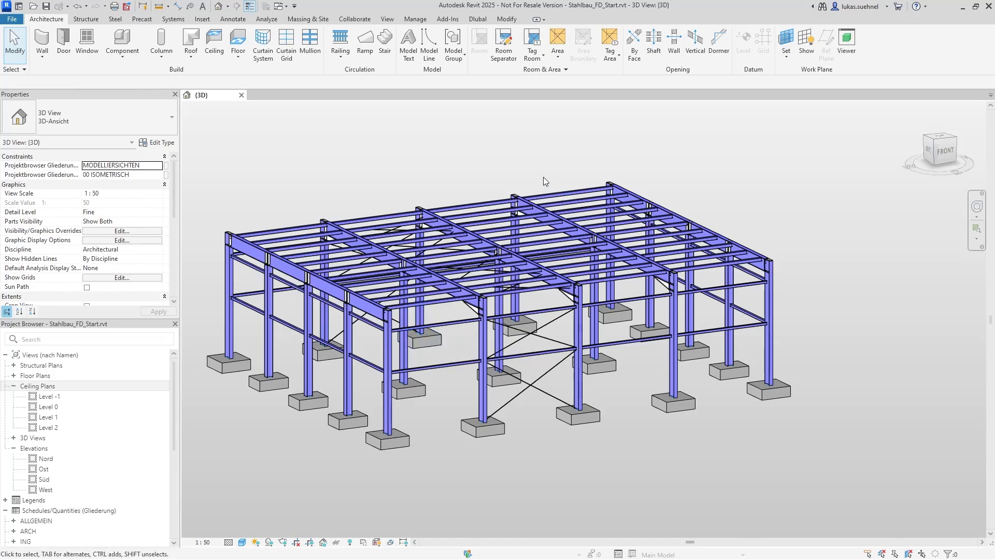
Step: Check the corner IPE 450 column's structural material and its RFEM export mapping for Metall - Baustahl S235 in the Dlubal conversion tables
left_click(477, 20)
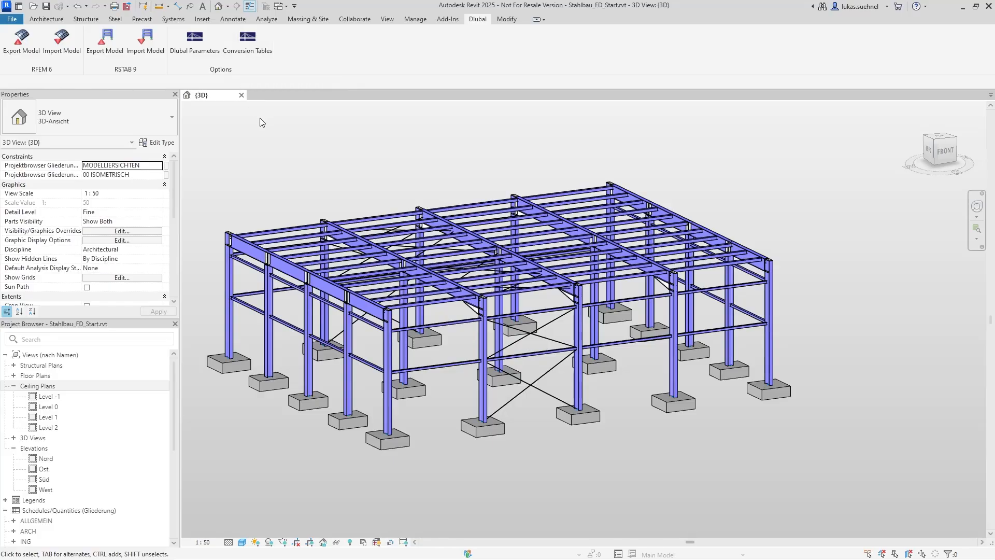
middle_click_drag(263, 161, 290, 166)
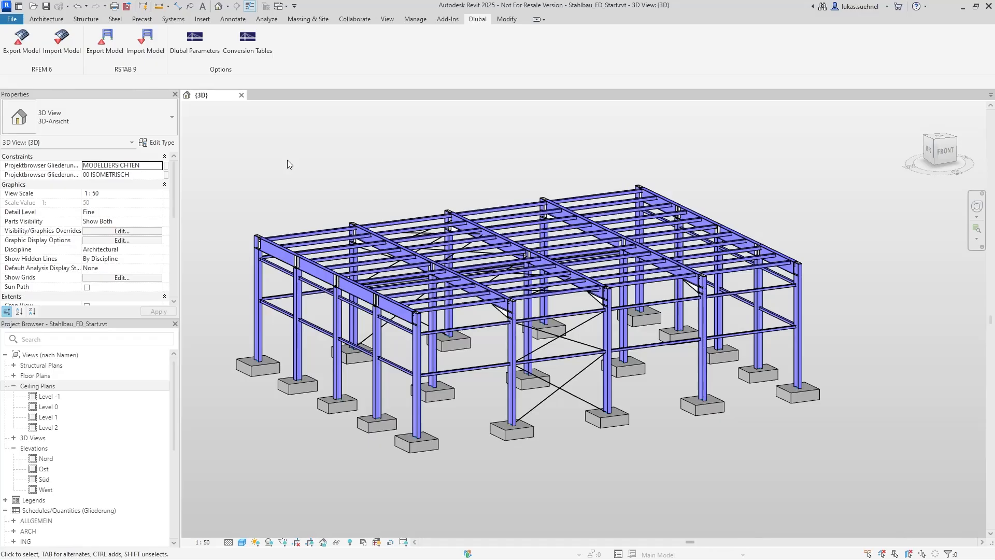
left_click(261, 277)
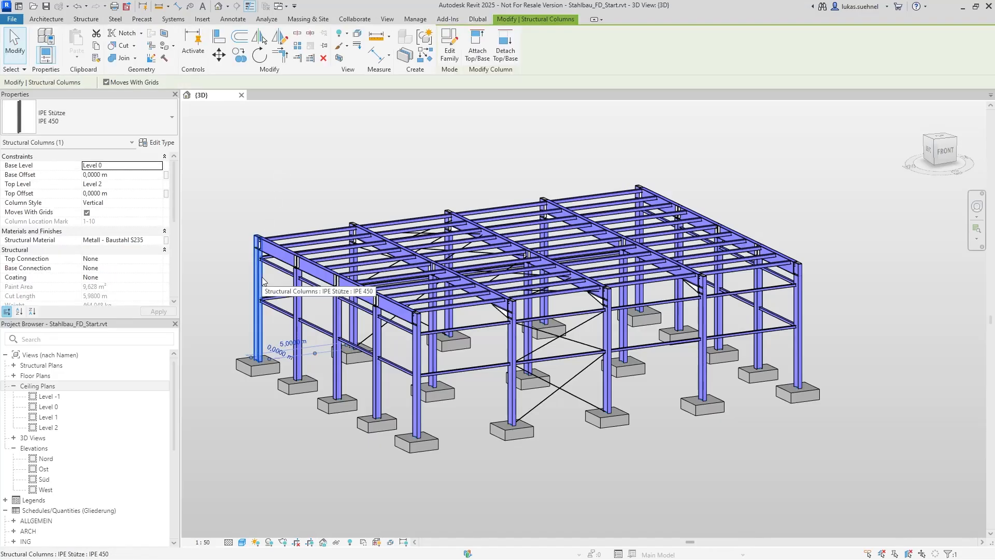
left_click(291, 182)
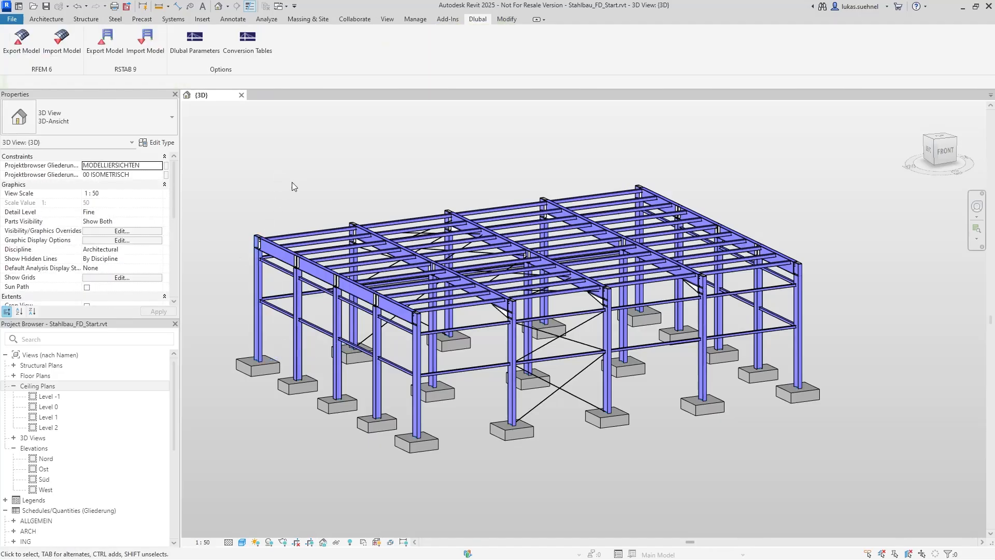
left_click(260, 279)
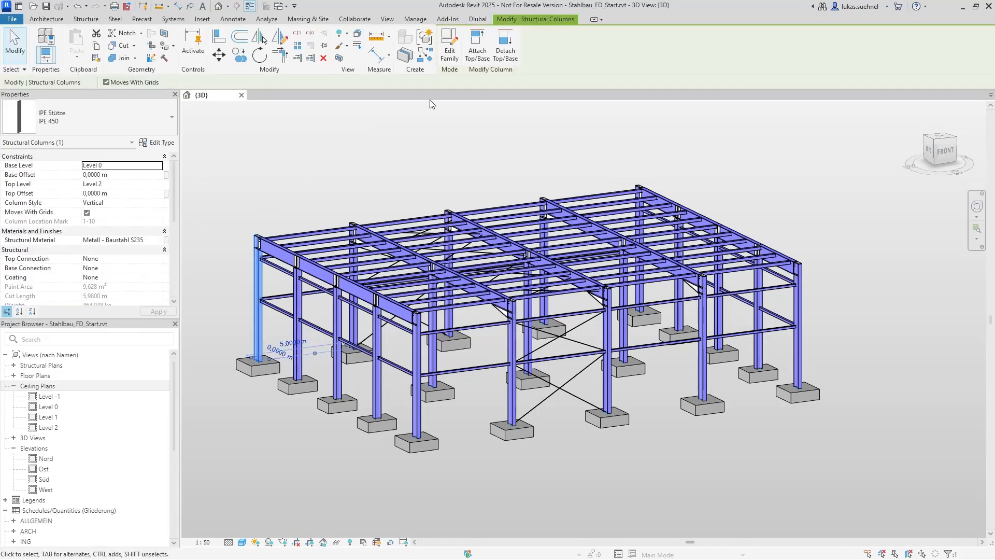
left_click(479, 20)
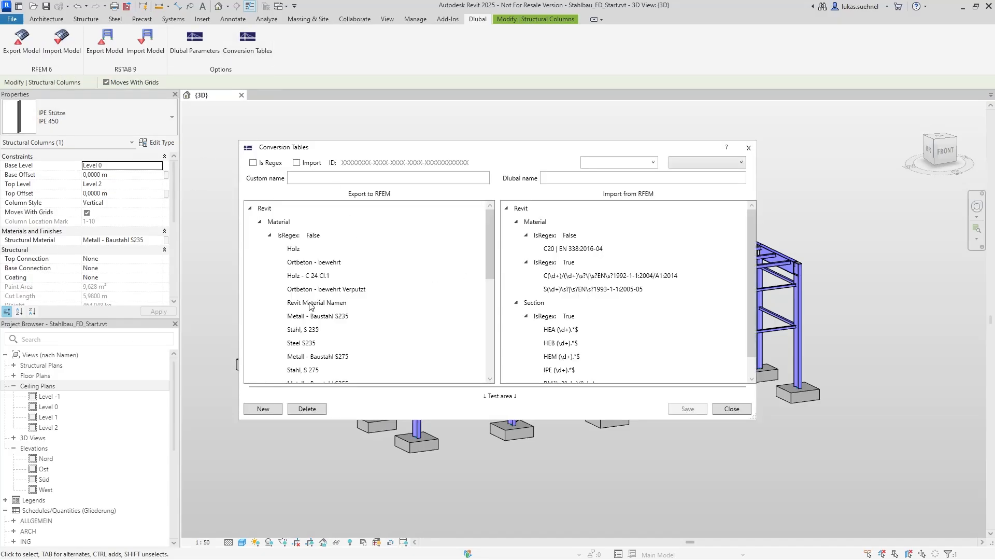
left_click(311, 318)
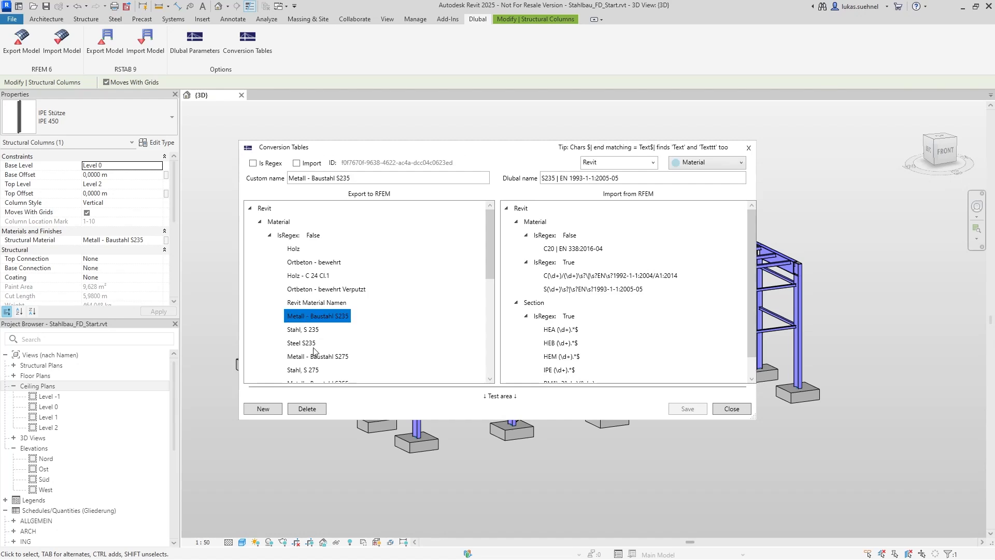
left_click_drag(357, 178, 283, 179)
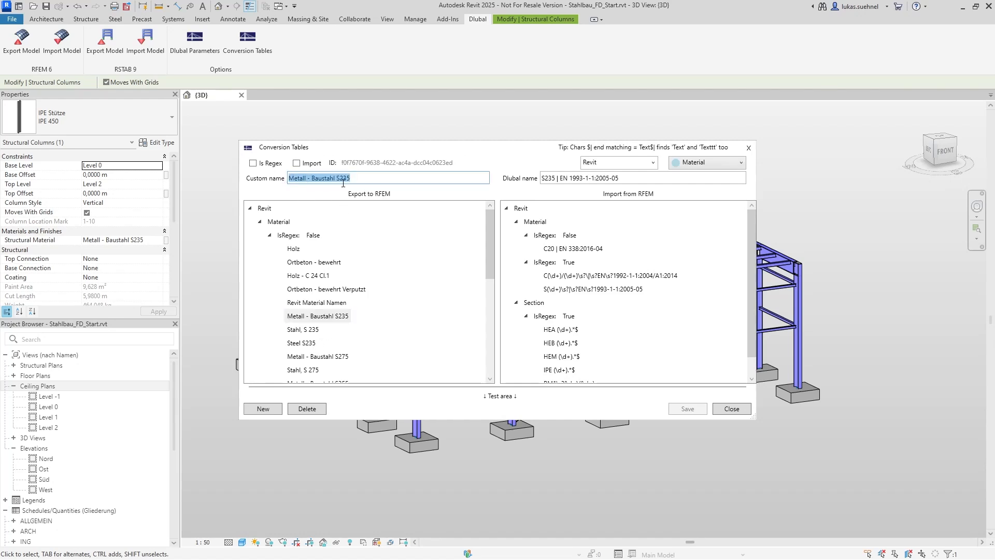
left_click_drag(623, 178, 547, 179)
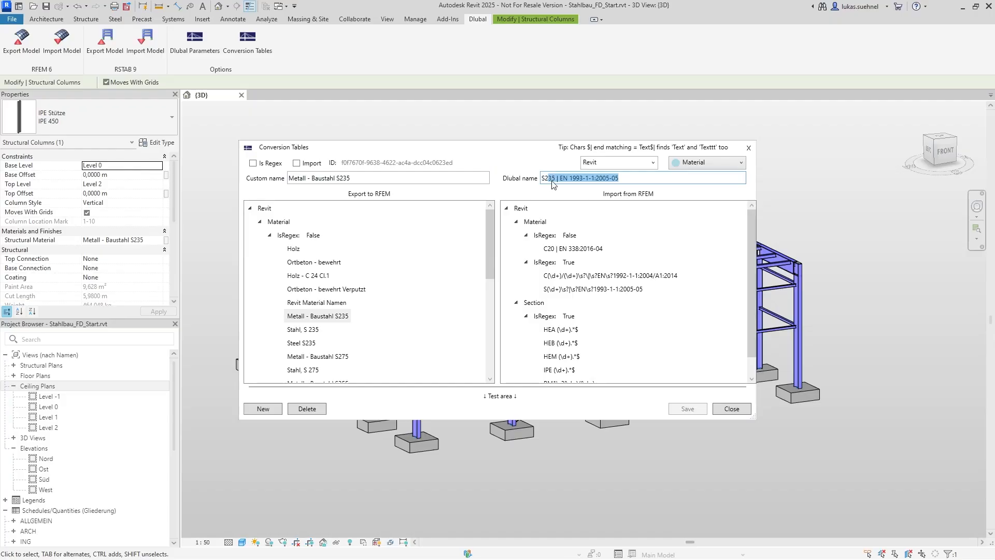
left_click(732, 409)
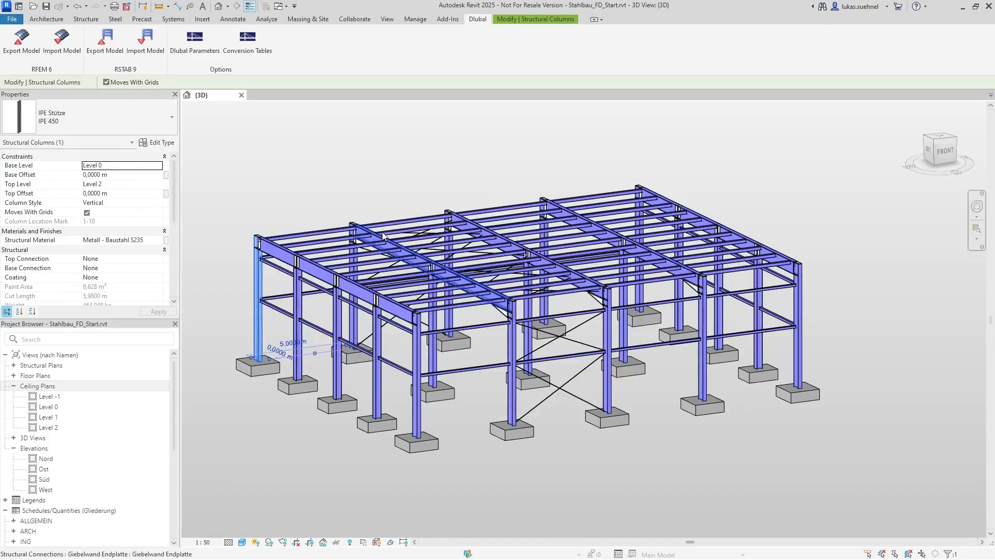
left_click(326, 179)
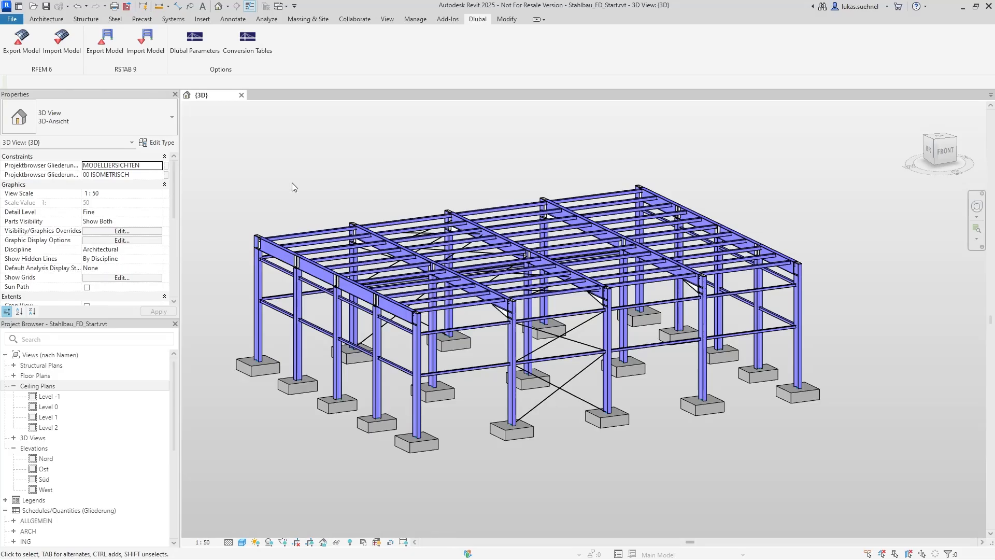
middle_click_drag(231, 187, 378, 161, "shift")
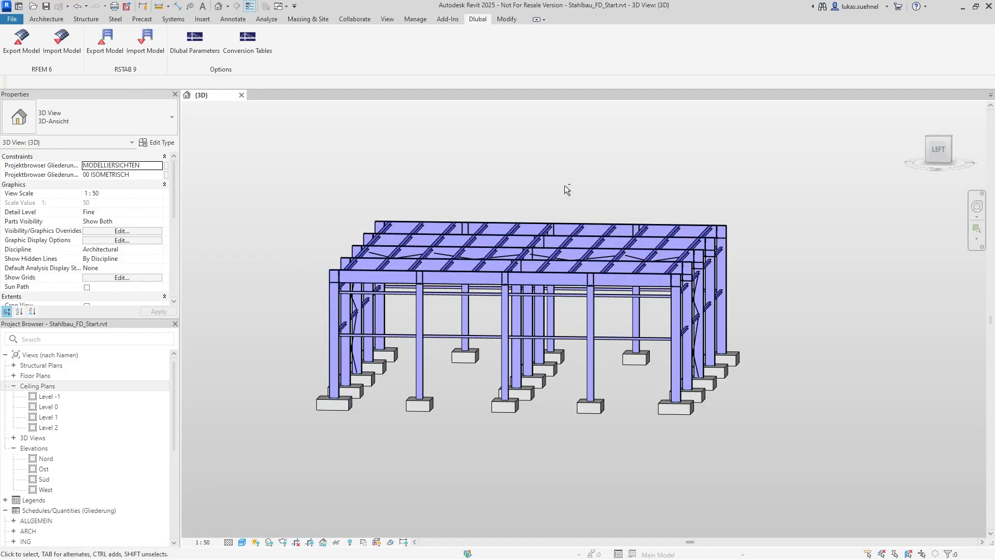
middle_click_drag(565, 185, 363, 260, "shift")
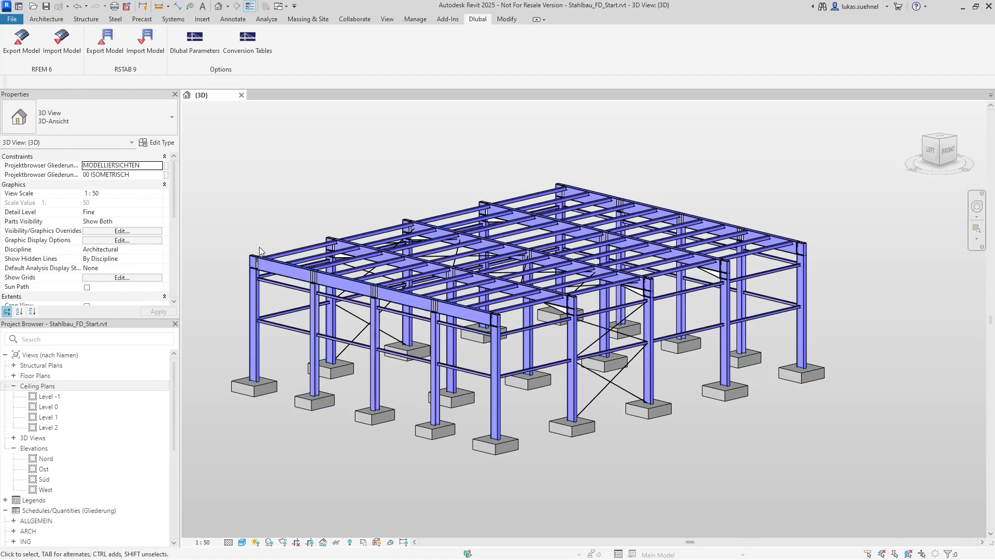
scroll(251, 251, "up", 5)
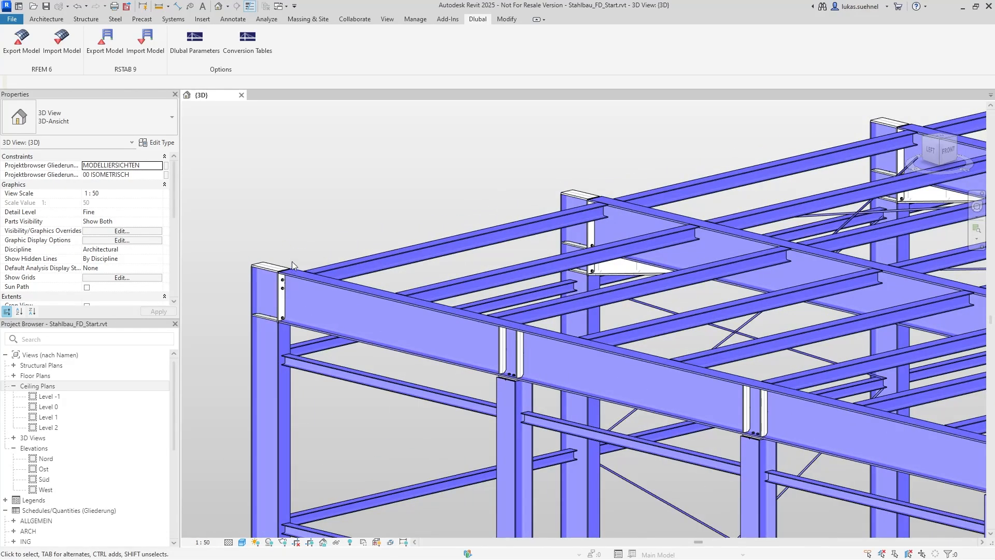
scroll(294, 248, "down", 4)
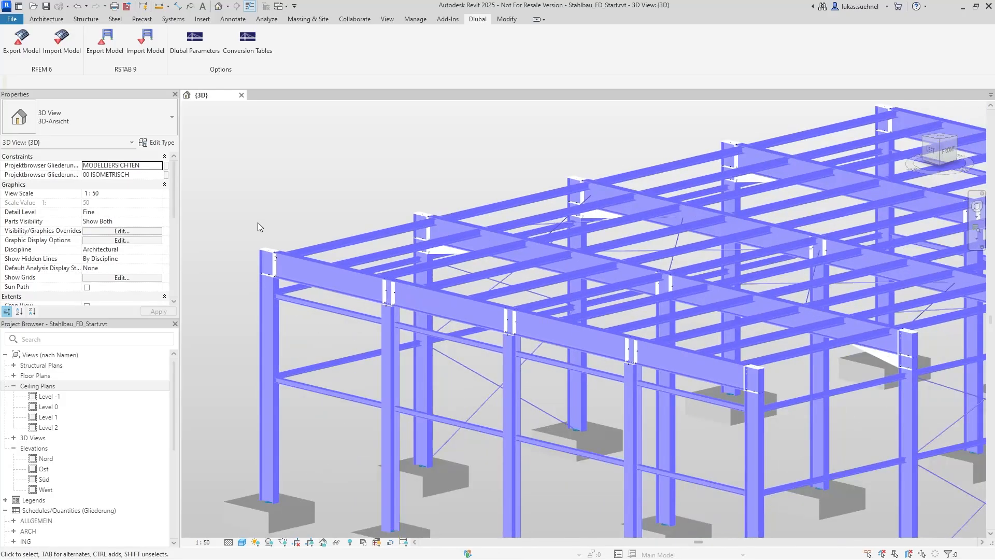
scroll(257, 223, "down", 4)
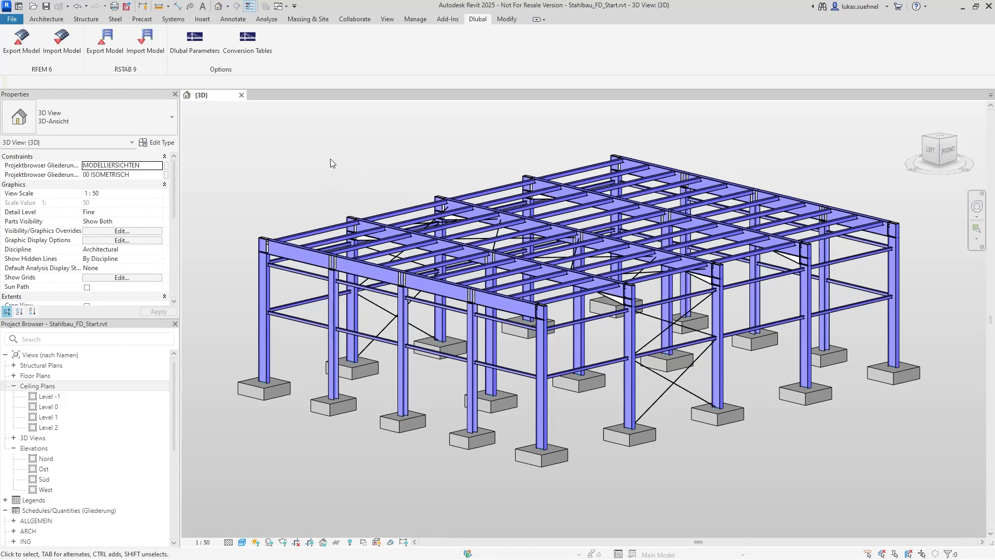
middle_click_drag(278, 164, 396, 156, "shift")
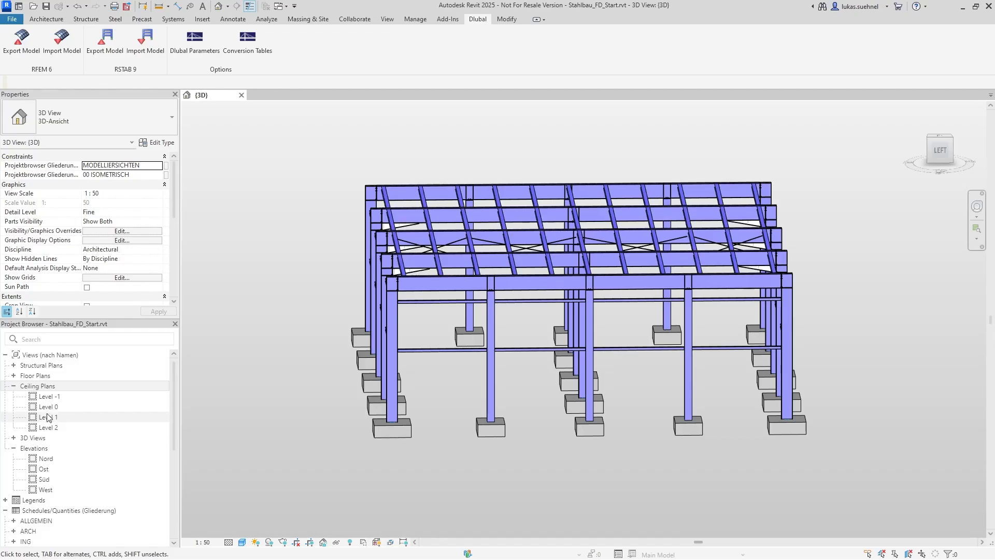
Step: Open the 3D view named 3D- Berechnungsmodell
scroll(21, 415, "down", 1)
scroll(21, 415, "down", 1)
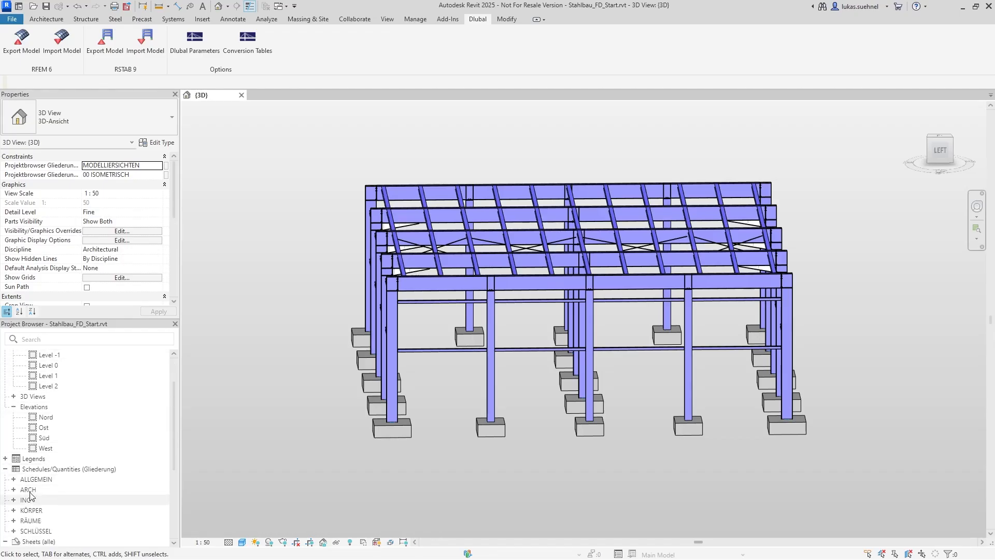
left_click(14, 397)
double_click(54, 407)
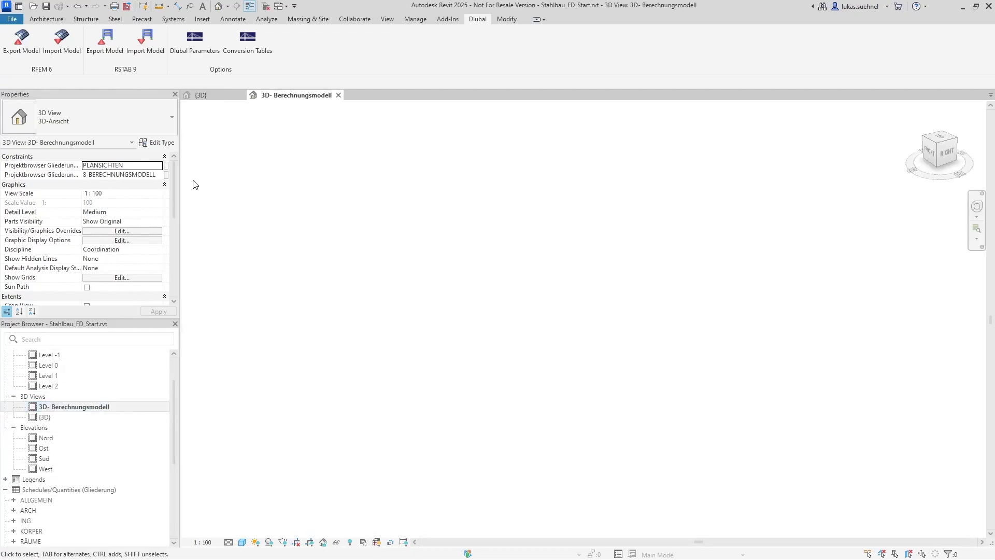
Step: Tile the {3D} view and the 3D- Berechnungsmodell view side by side, with the whole steel hall visible in {3D}
left_click(237, 98)
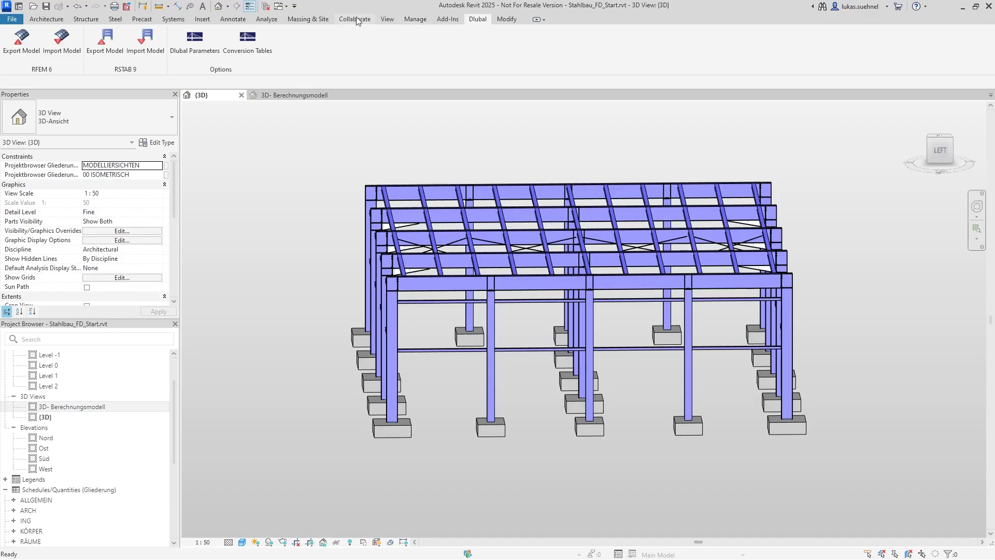
left_click(388, 20)
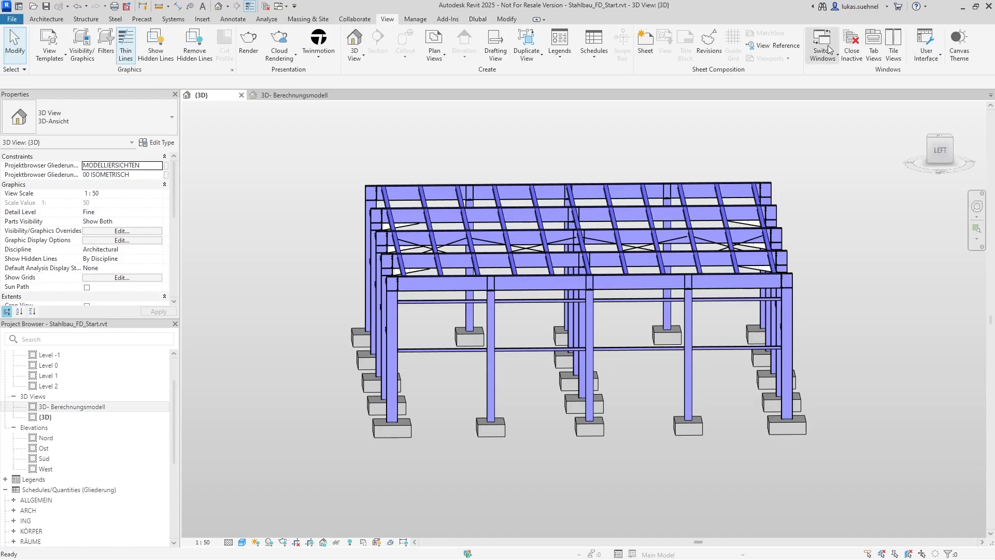
left_click(892, 48)
scroll(225, 259, "down", 4)
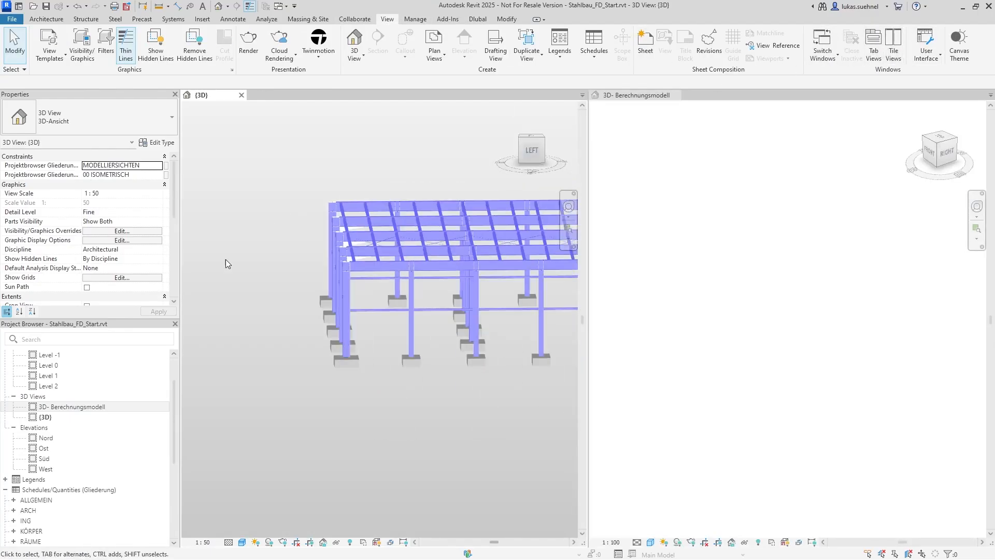
scroll(402, 225, "up", 2)
middle_click_drag(403, 225, 459, 197, "shift")
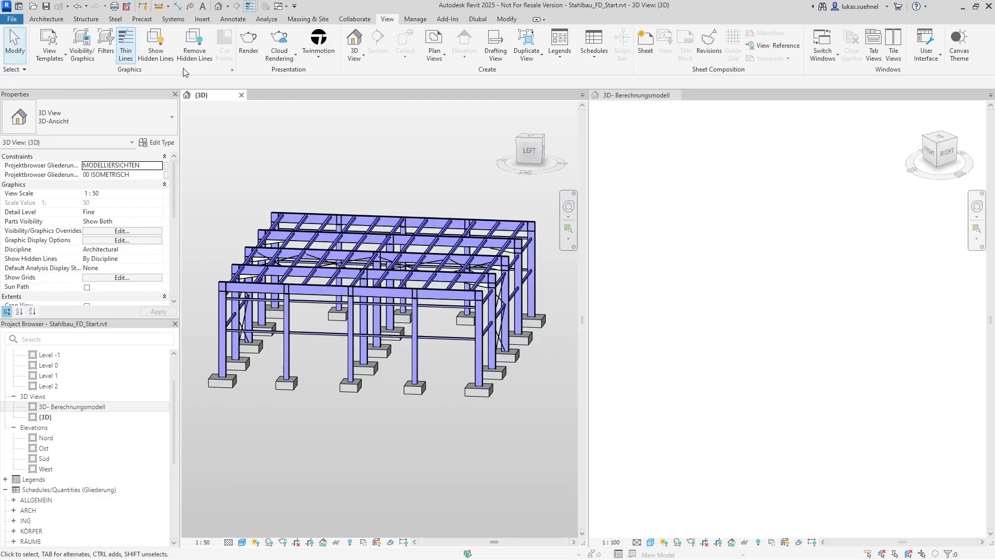
Step: Open the Physical to Analytical for Buildings script in Analytical Automation, with its window clear of the 3D- Berechnungsmodell view
left_click(266, 19)
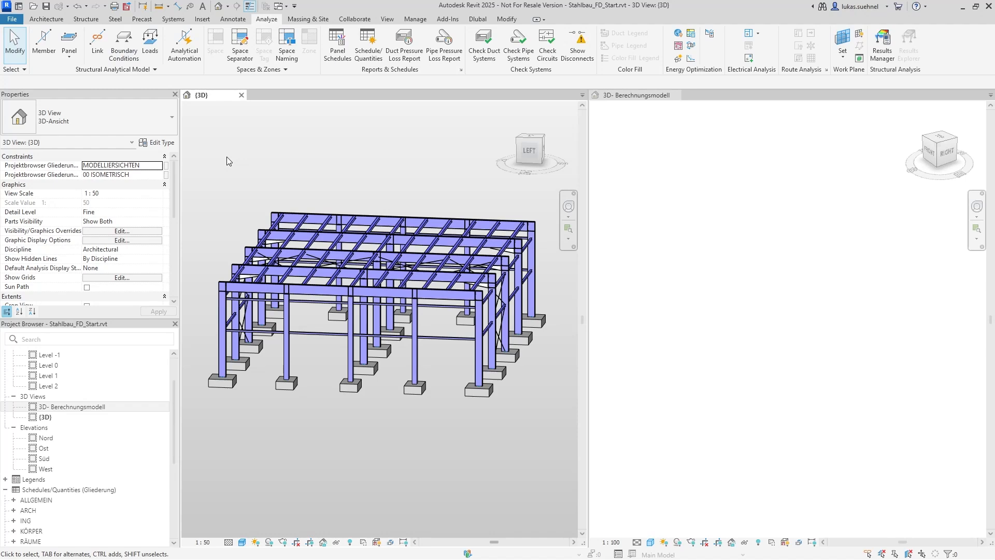
left_click(185, 44)
left_click_drag(649, 104, 93, 87)
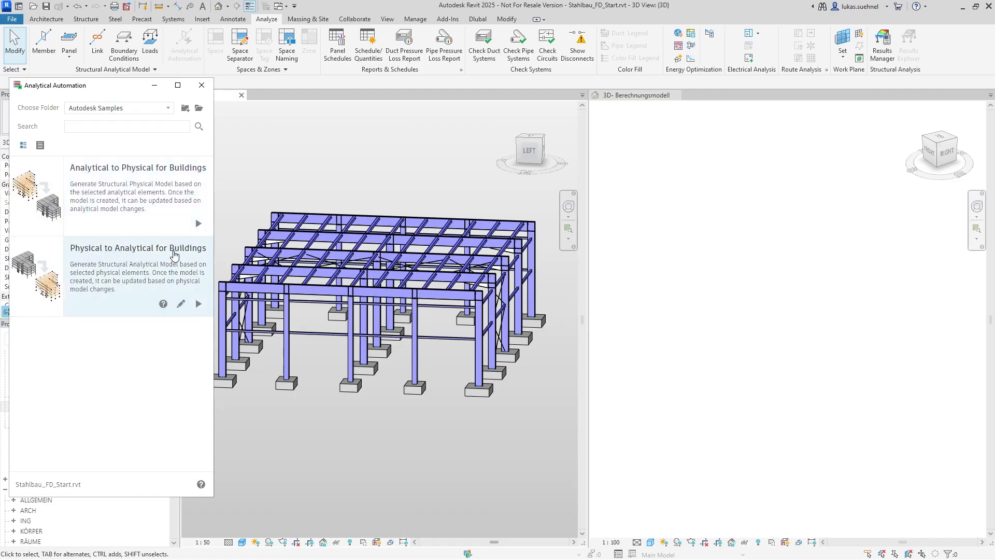
left_click(109, 272)
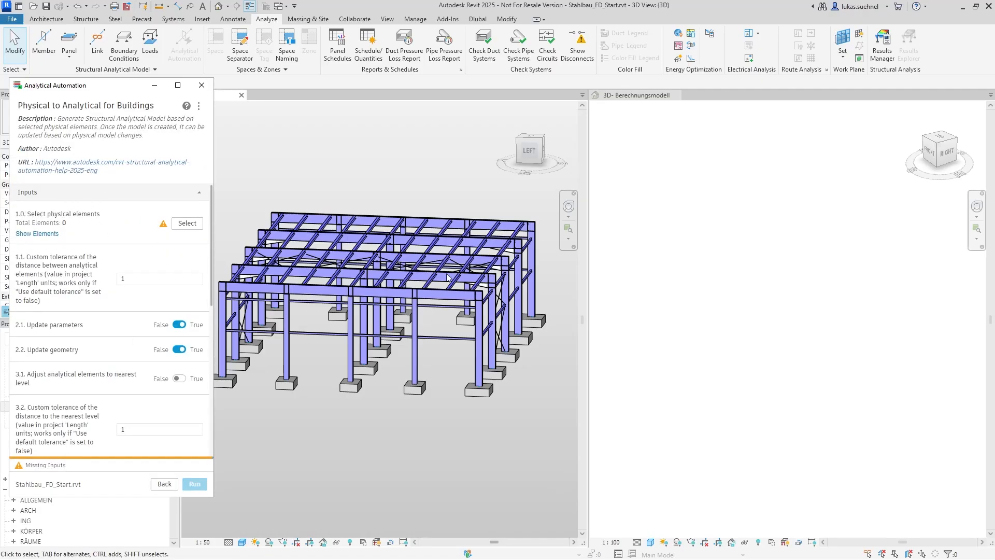
Step: Select all steel columns and framing above the foundations as physical elements and run the analytical model generation with a tolerance of 1
scroll(474, 308, "down", 1)
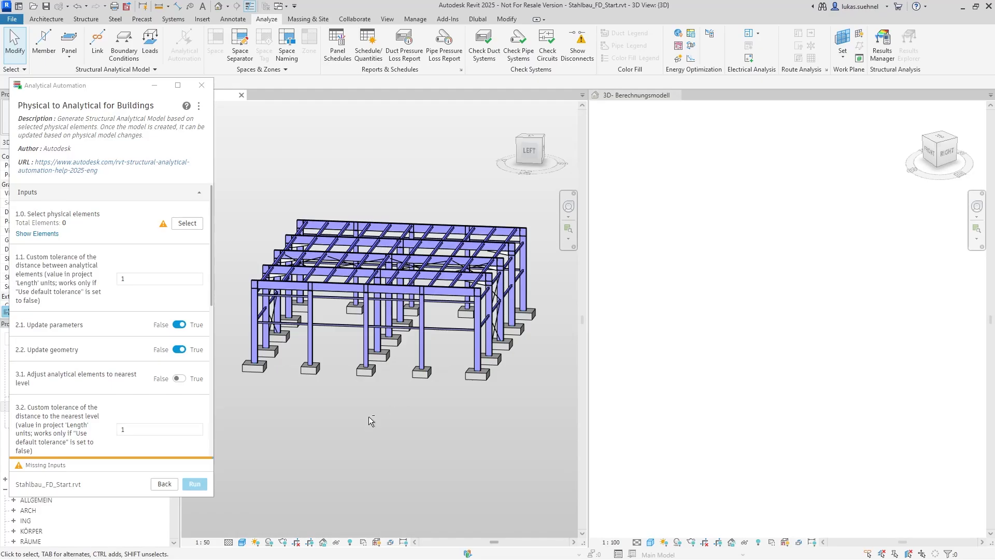
left_click(182, 223)
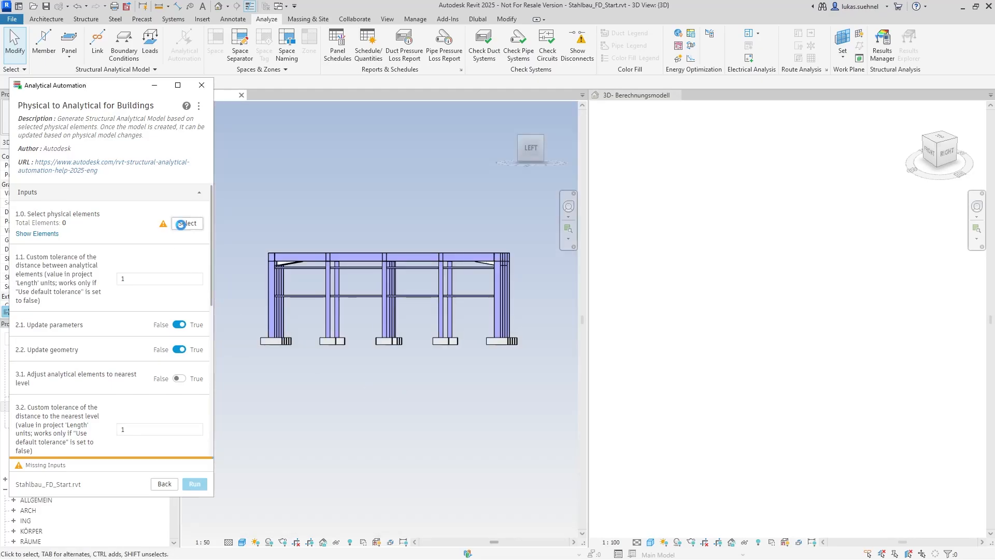
left_click_drag(528, 301, 247, 200)
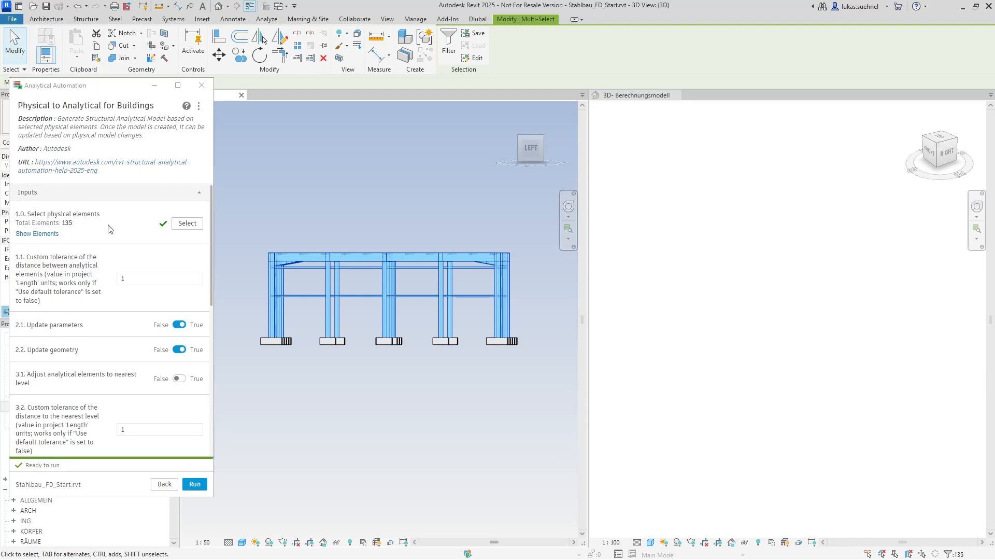
mouse_move(212, 215)
left_mouse_down()
mouse_move(219, 322)
mouse_move(212, 215)
left_mouse_up()
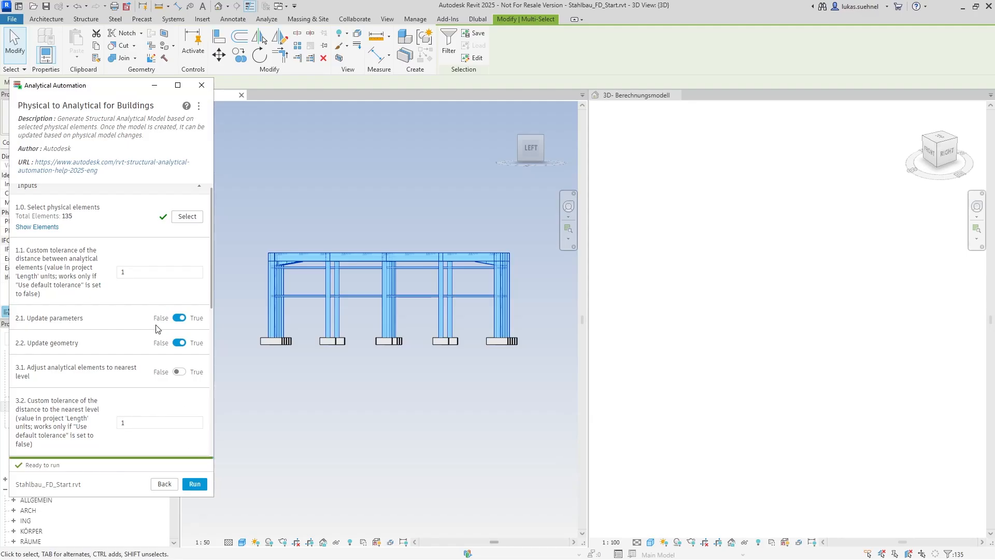
left_click(194, 484)
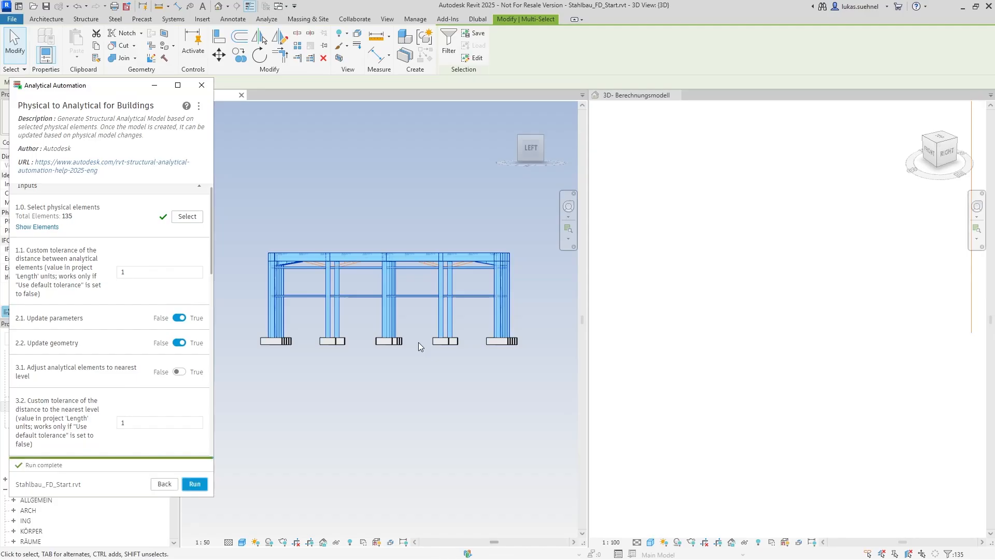
Step: Examine the generated analytical members in 3D- Berechnungsmodell and compare the roof geometry with the physical steel hall in {3D}
scroll(666, 339, "down", 3)
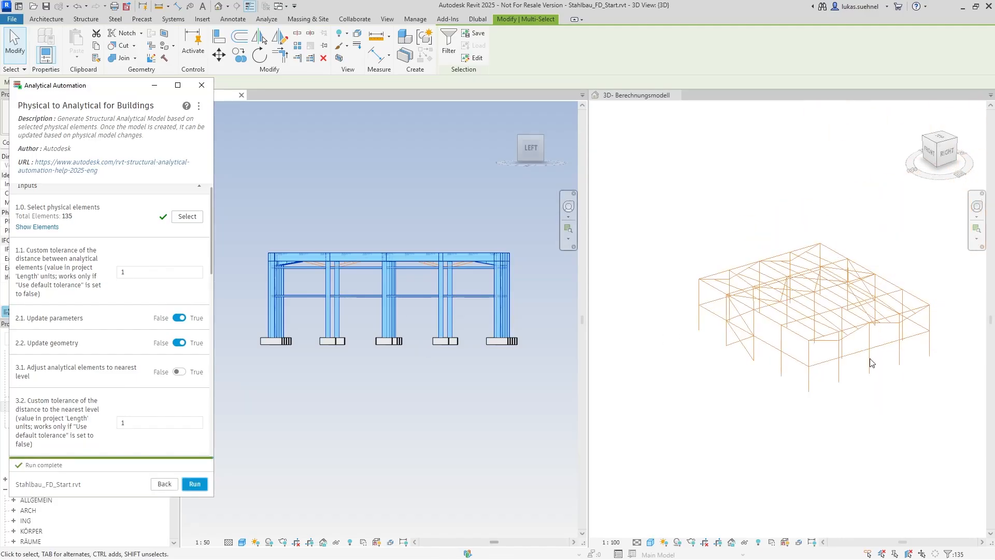
middle_click_drag(871, 363, 776, 345, "shift")
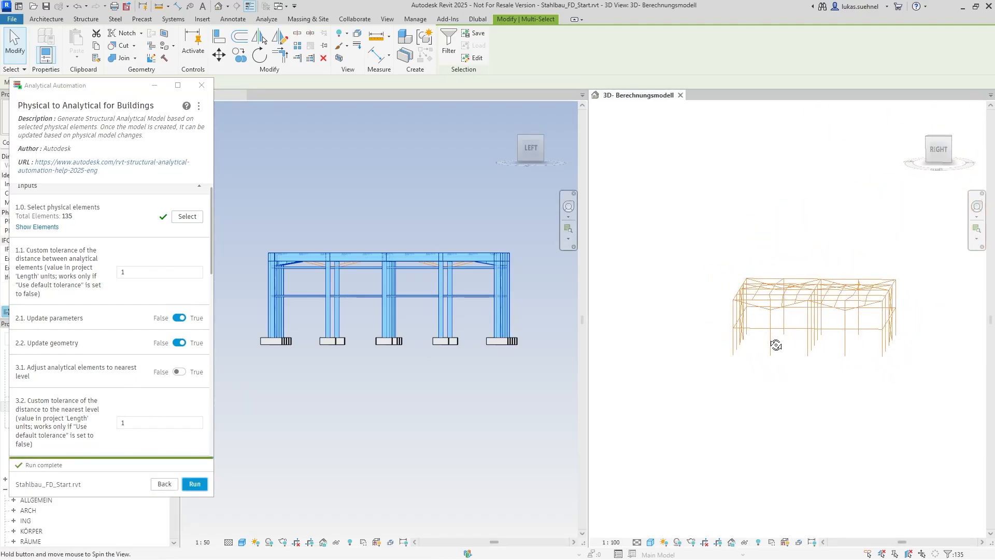
scroll(769, 343, "up", 5)
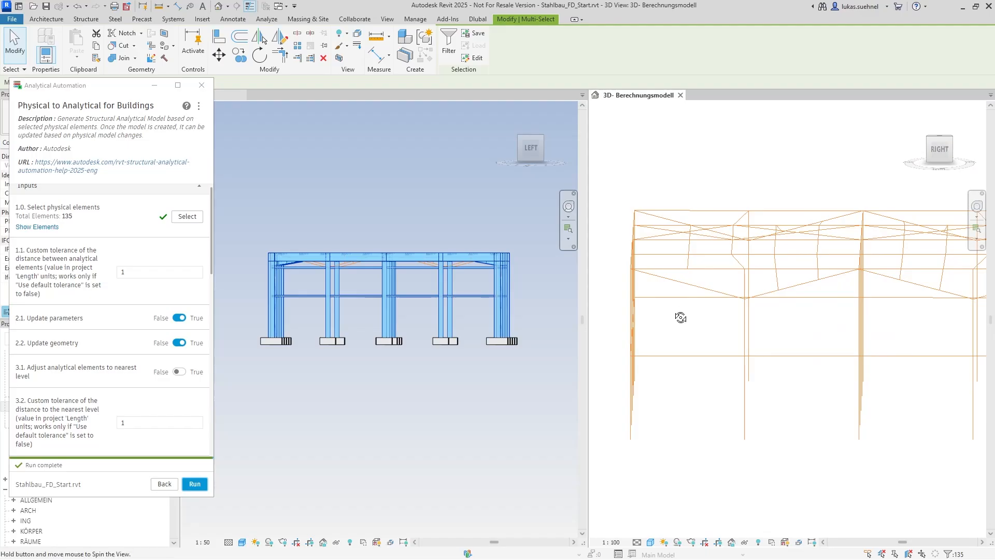
mouse_move(680, 318)
middle_mouse_down("shift")
mouse_move(691, 338)
mouse_move(684, 325)
middle_mouse_up("shift")
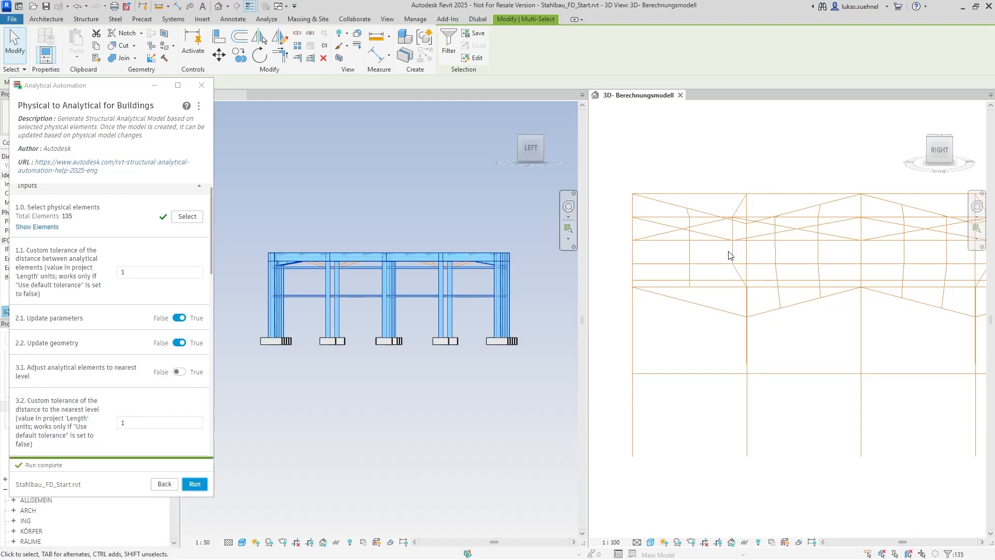
left_click(394, 233)
middle_click_drag(394, 232, 377, 242, "shift")
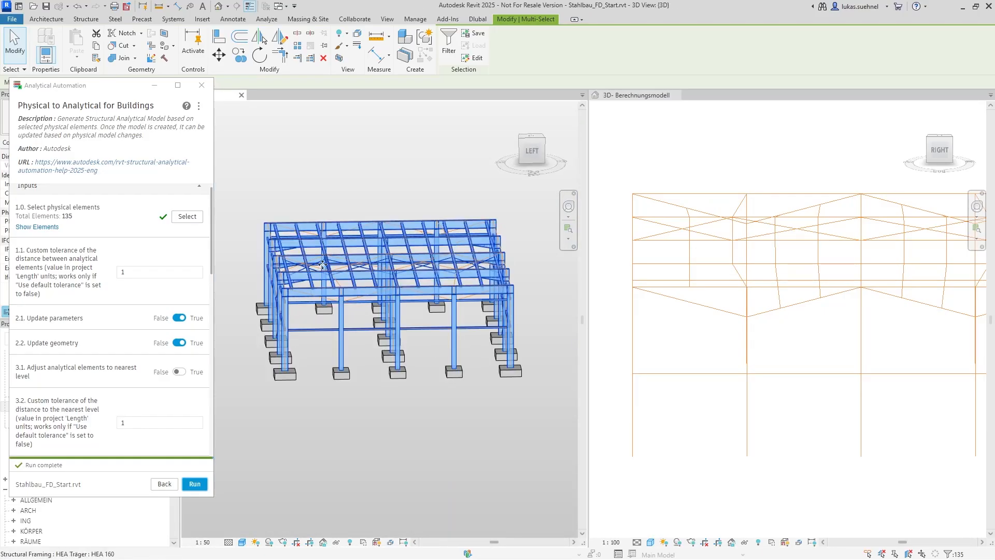
scroll(305, 258, "up", 3)
scroll(357, 284, "down", 3)
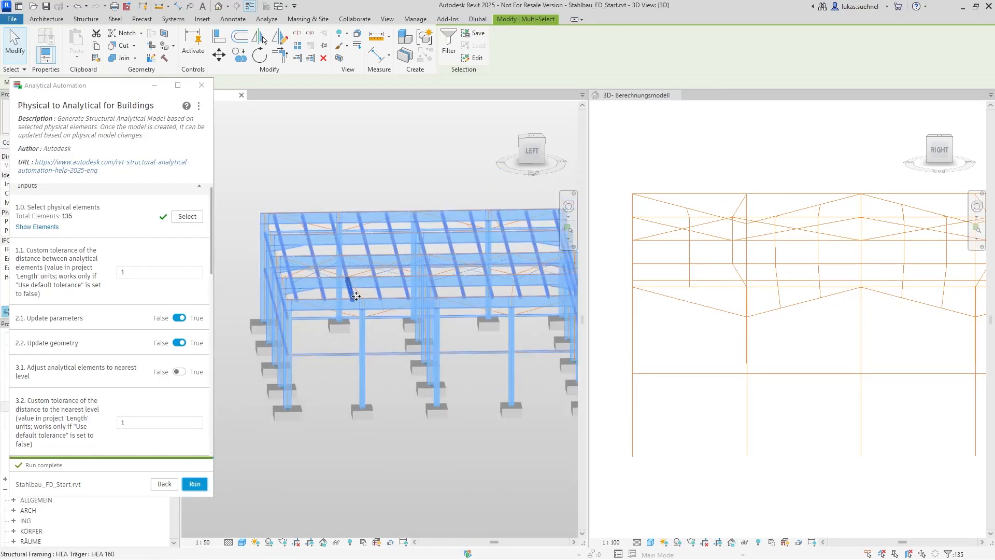
scroll(721, 357, "up", 5)
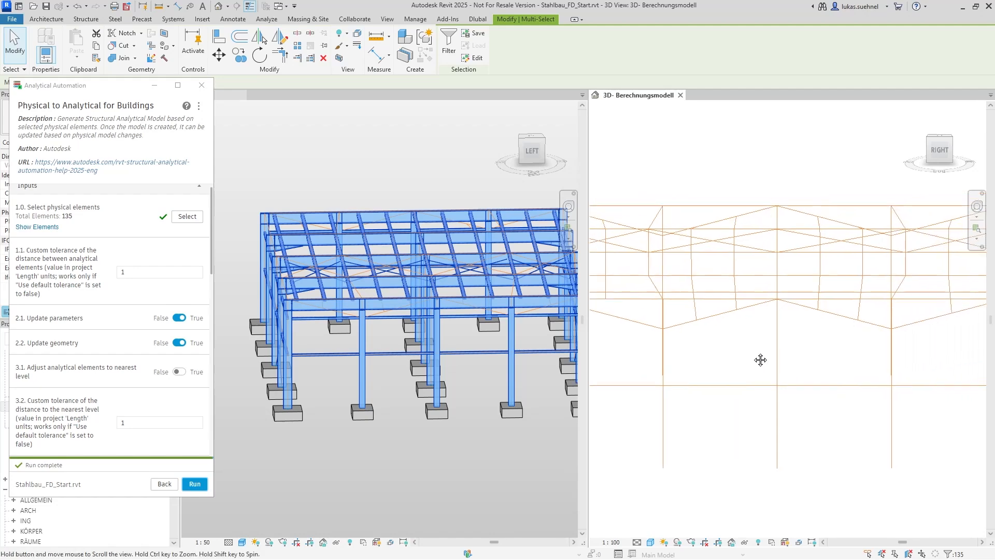
scroll(755, 318, "down", 3)
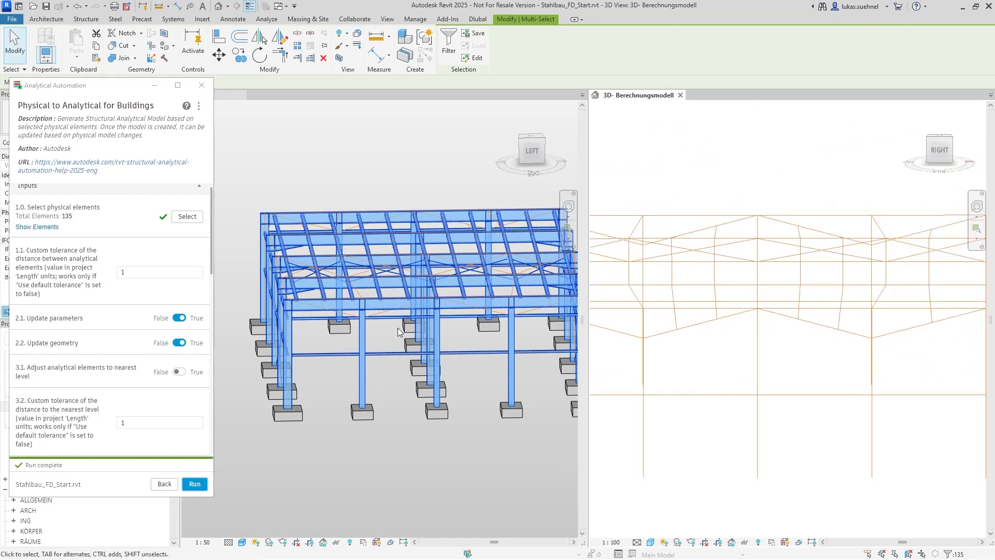
Step: Compare the physical gable frame with its analytical members, focusing on where the middle gable column meets the roof members
scroll(376, 337, "up", 3)
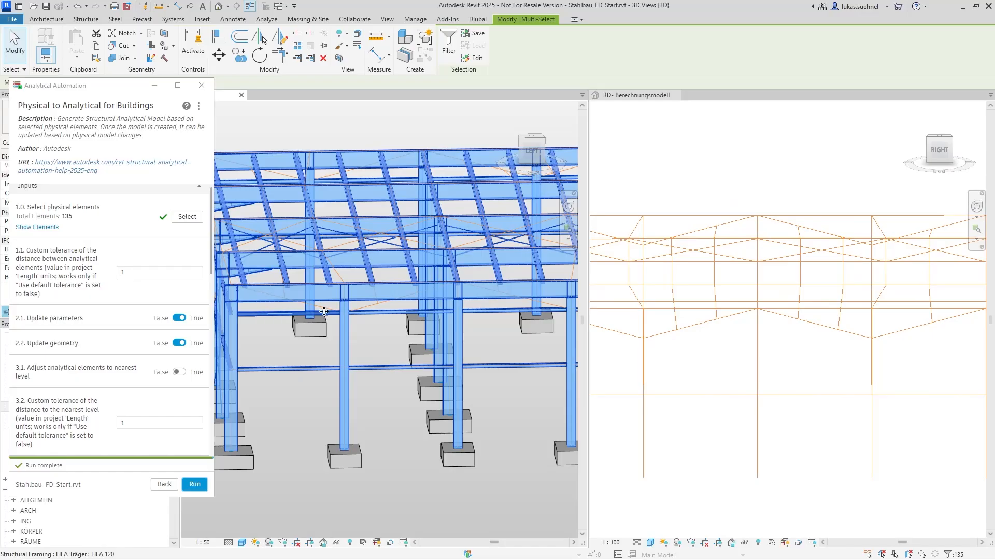
scroll(728, 338, "down", 3)
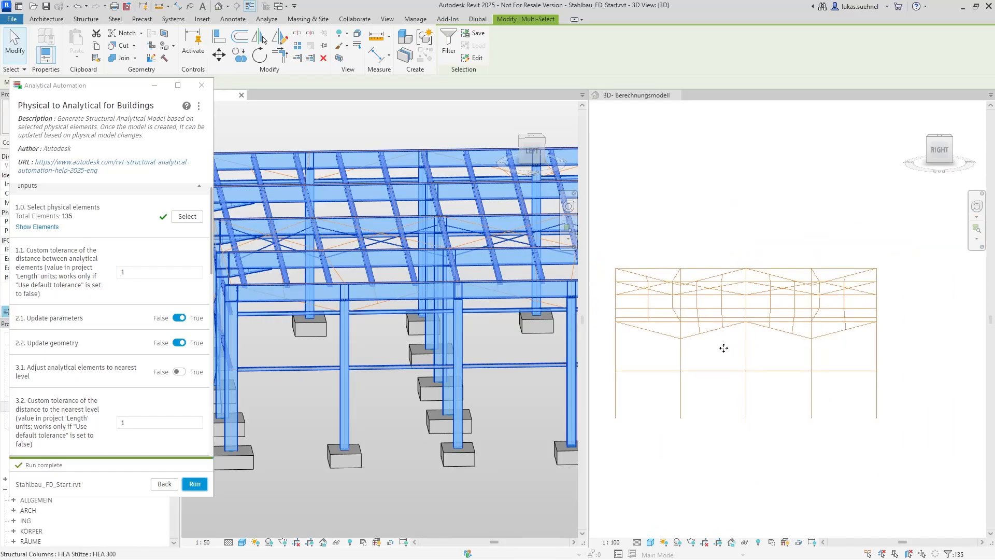
scroll(705, 342, "up", 2)
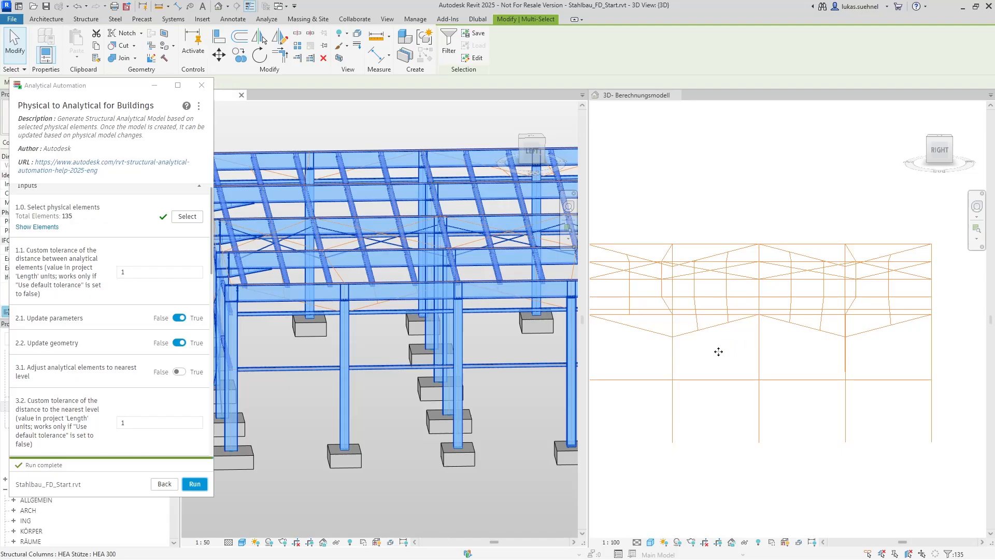
left_click(753, 349)
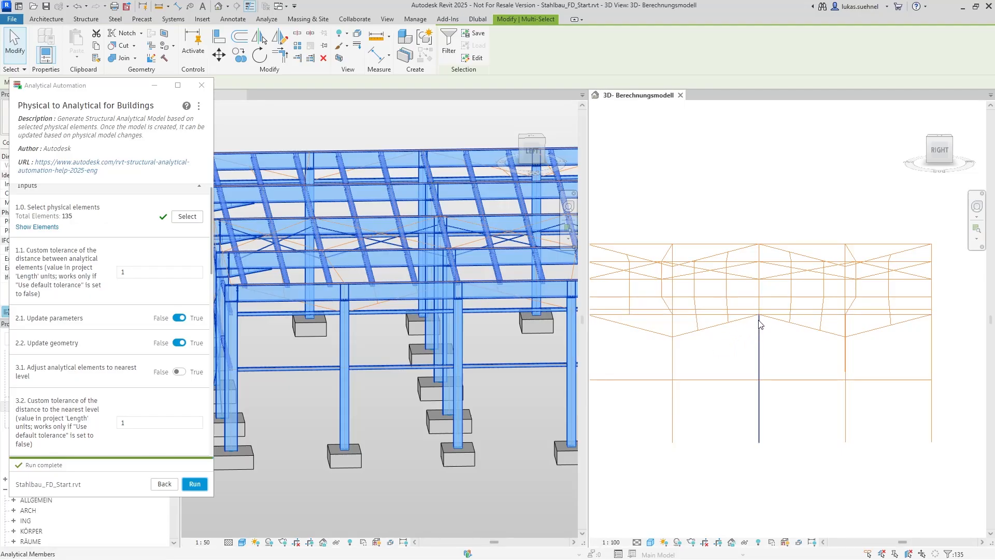
middle_click_drag(741, 373, 774, 363, "shift")
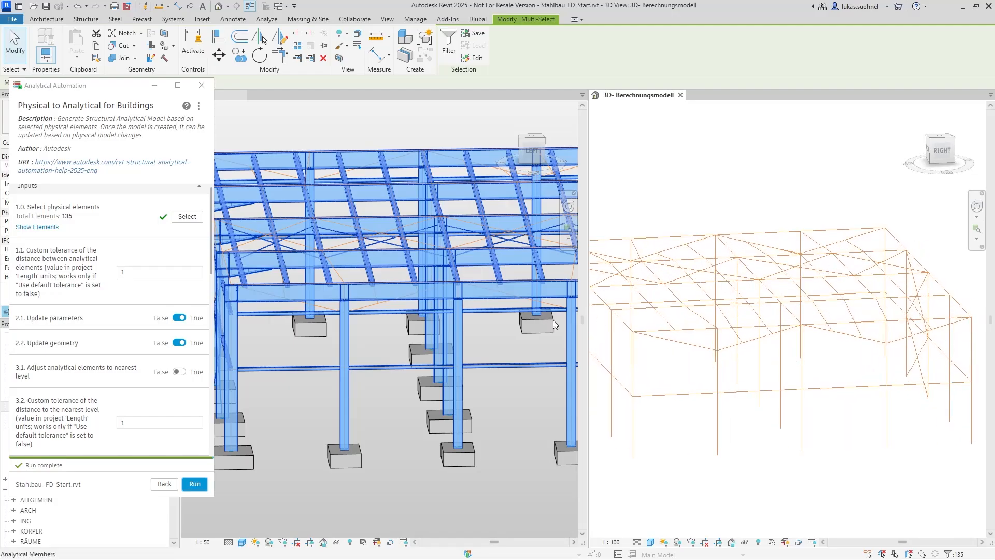
scroll(783, 332, "up", 5)
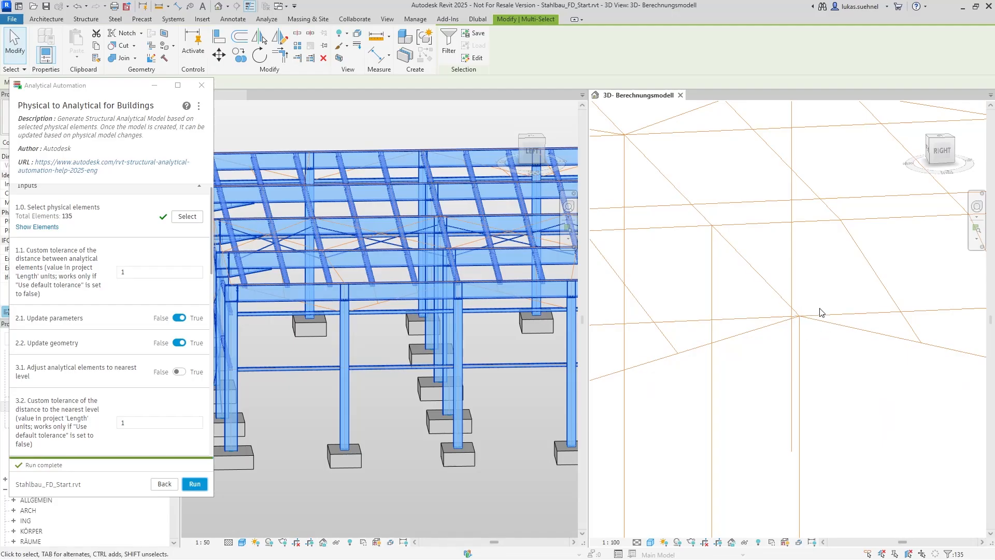
scroll(800, 329, "down", 3)
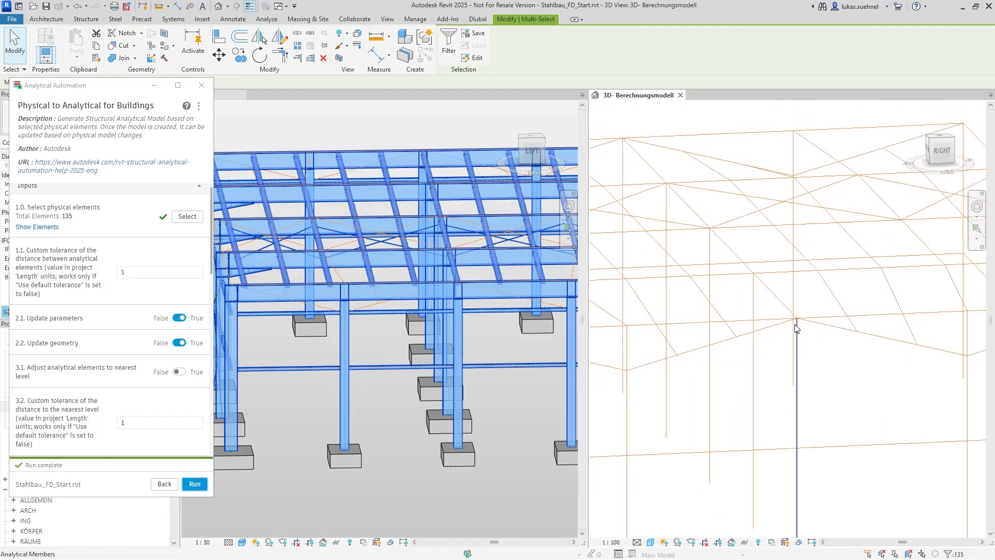
scroll(124, 267, "up", 1)
Step: Set the custom tolerance of the distance between analytical elements to 0.1 and rerun the analytical model generation
double_click(140, 278)
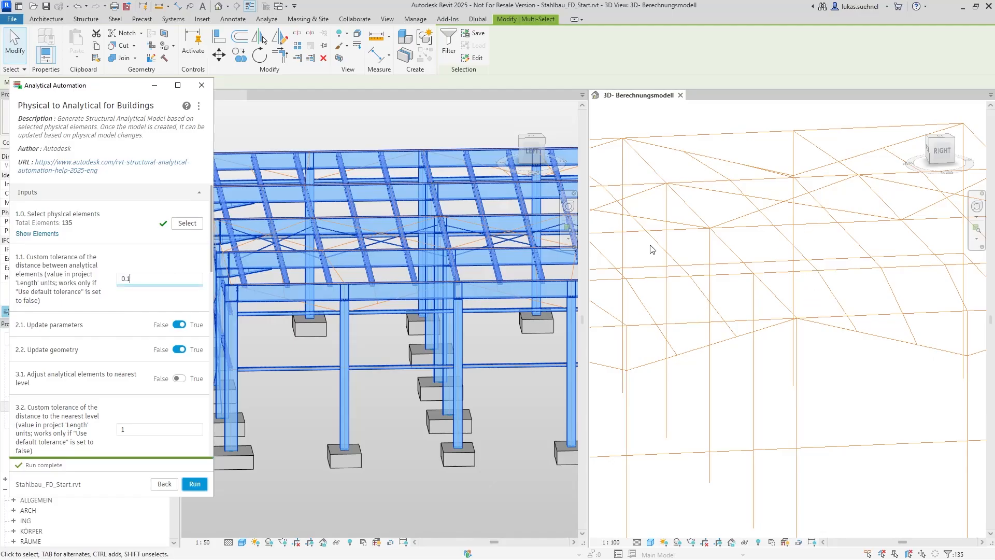
scroll(755, 326, "down", 3)
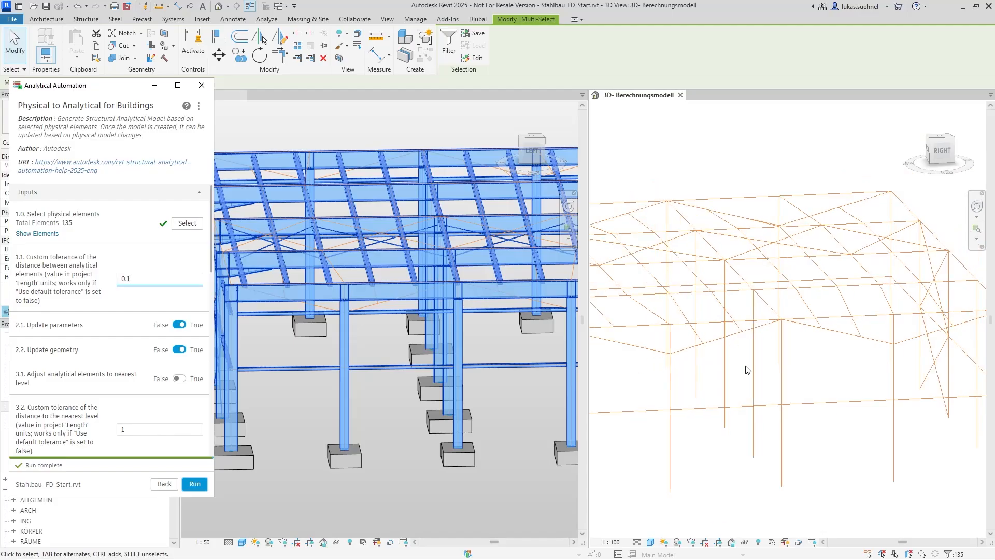
left_click(193, 485)
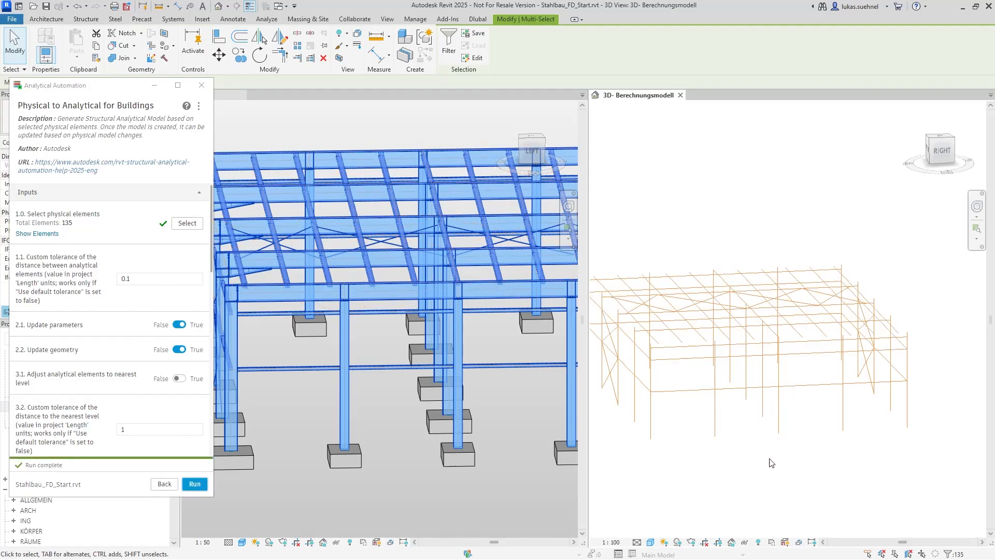
Step: Select the horizontal analytical members just below the roof beams in side view and inspect their layout around the hall
middle_click_drag(771, 463, 745, 441, "shift")
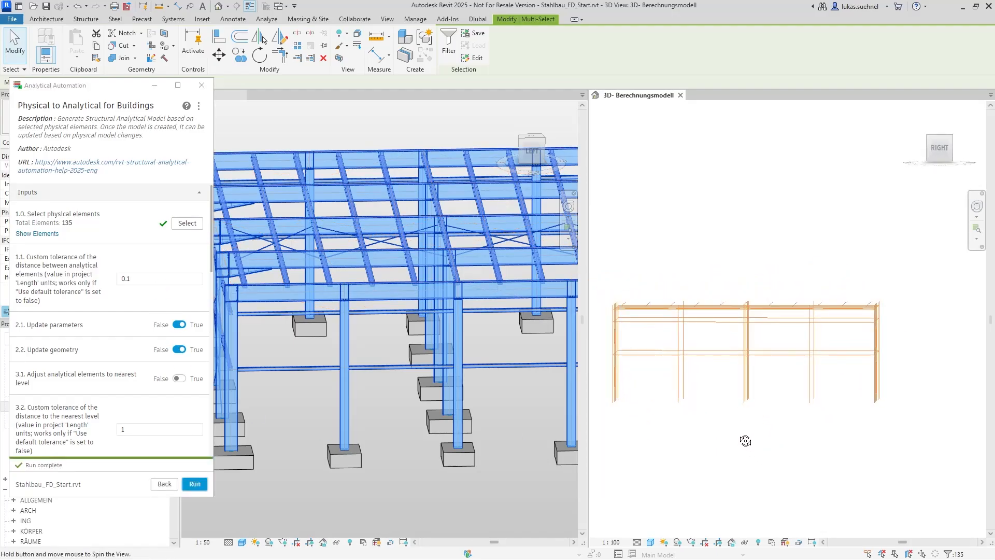
left_click_drag(604, 317, 917, 337)
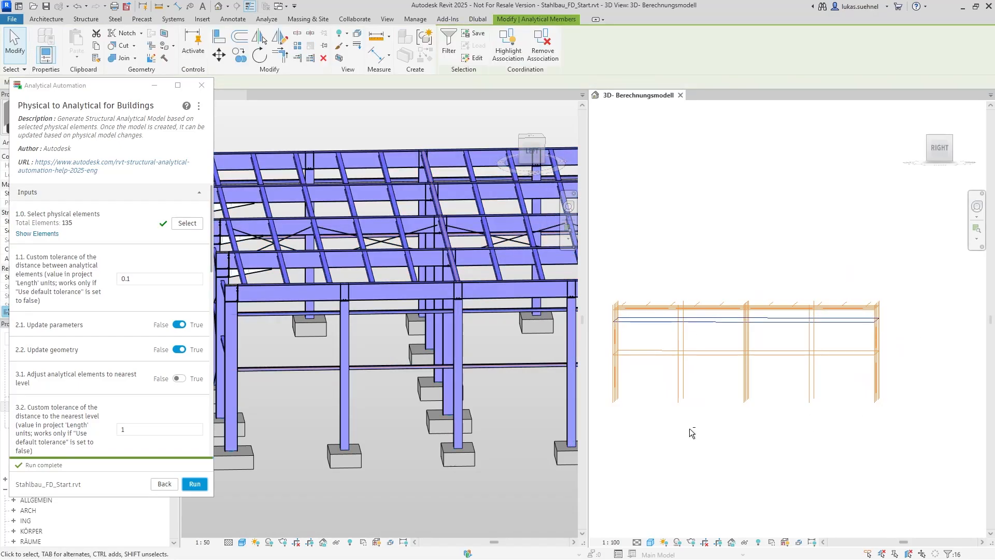
middle_click_drag(645, 399, 667, 422, "shift")
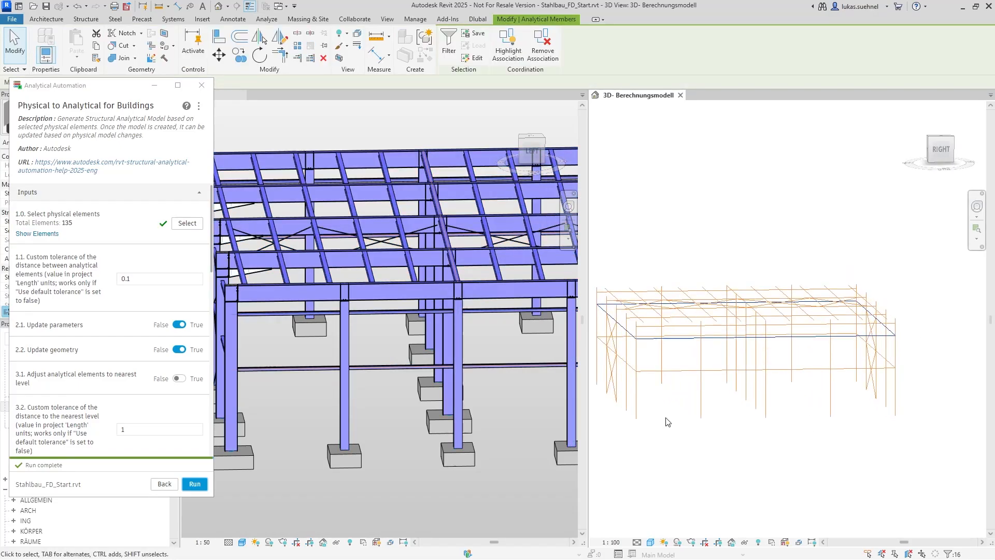
Step: Select the row of analytical purlins near the hall's corner to check their position above the roof beams
left_click(658, 257)
middle_click_drag(639, 302, 660, 344)
scroll(671, 321, "up", 3)
scroll(626, 326, "up", 2)
left_click_drag(616, 315, 715, 358)
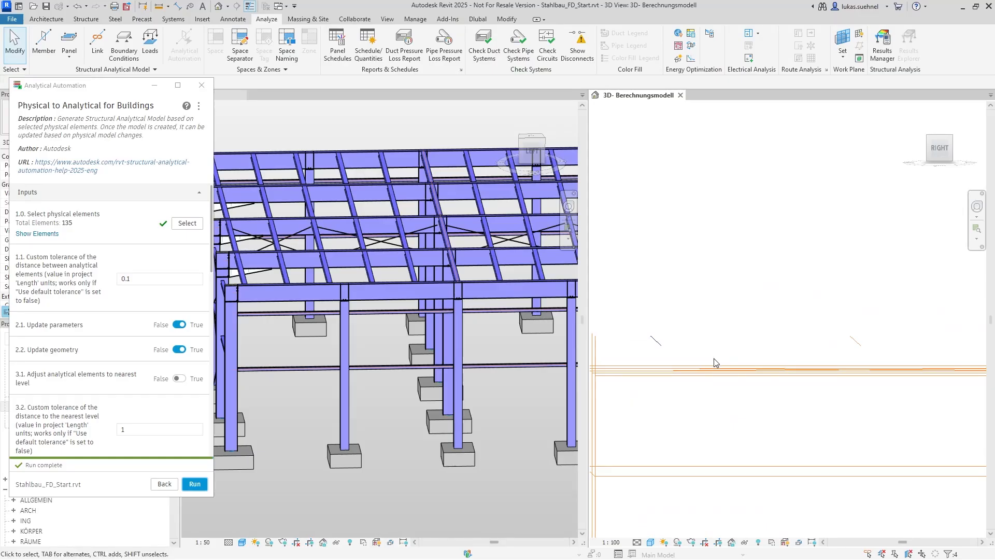
key("Escape")
Step: Examine how the analytical columns, beams and purlins connect at the hall corner, from the side and in perspective
scroll(709, 430, "down", 2)
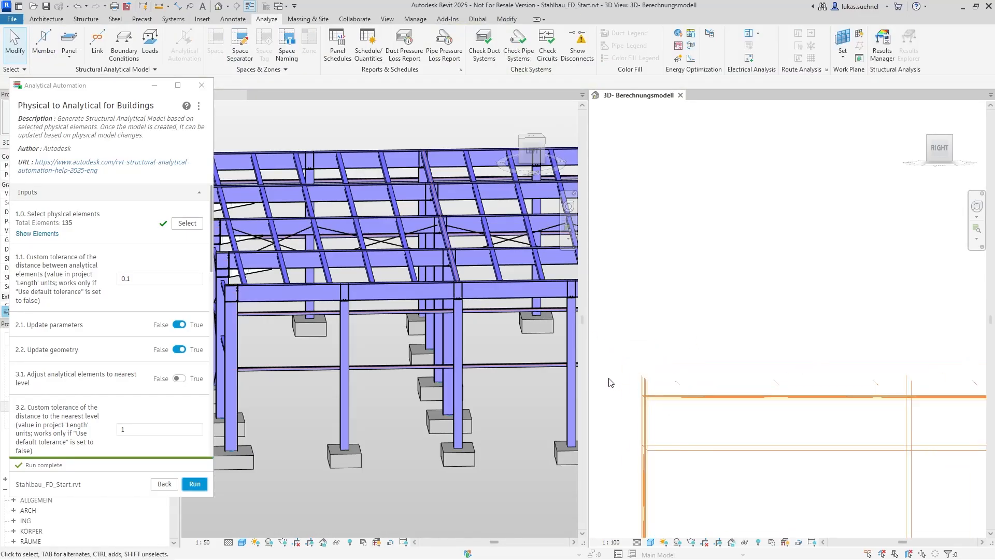
scroll(609, 381, "up", 3)
left_click_drag(716, 384, 643, 333)
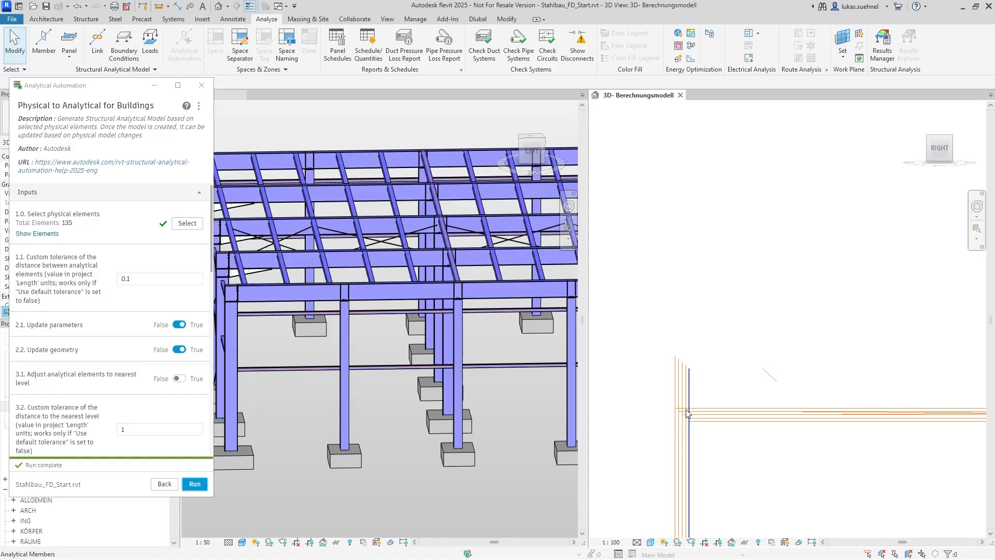
scroll(659, 335, "down", 3)
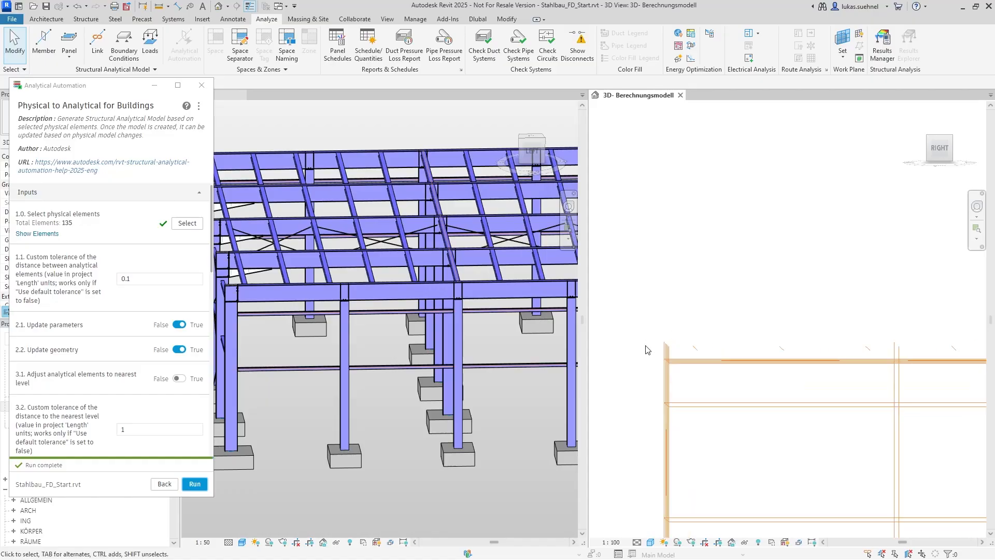
scroll(647, 350, "down", 2)
middle_click_drag(657, 288, 681, 315, "shift")
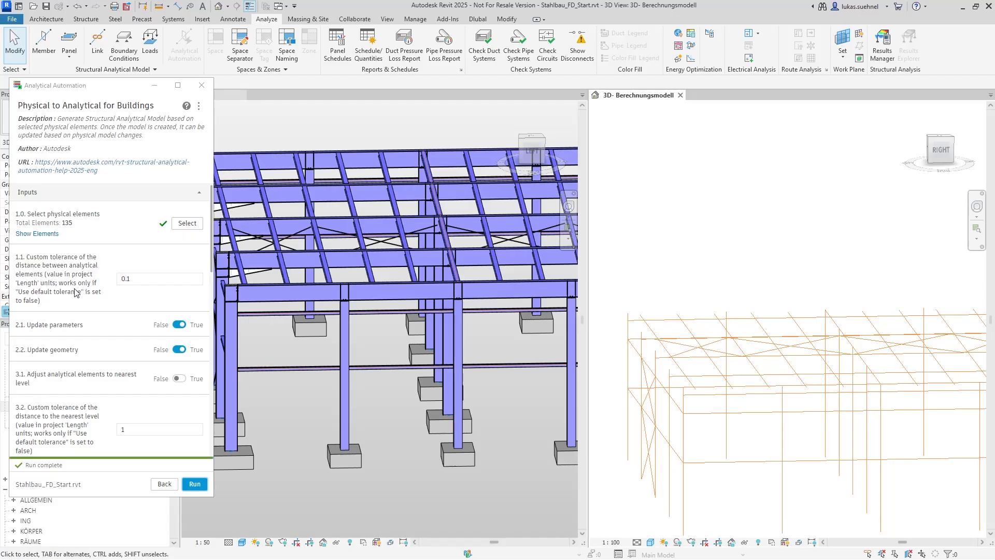
Step: Enable adjusting analytical elements to the nearest level and move the automation dialog out of the way
scroll(91, 306, "down", 2)
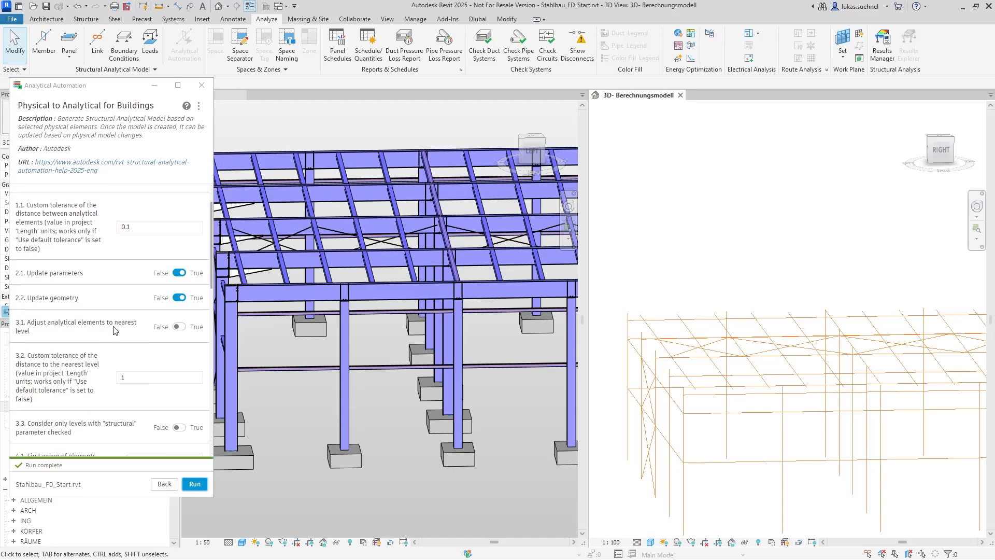
left_click(182, 327)
left_click_drag(107, 87, 994, 95)
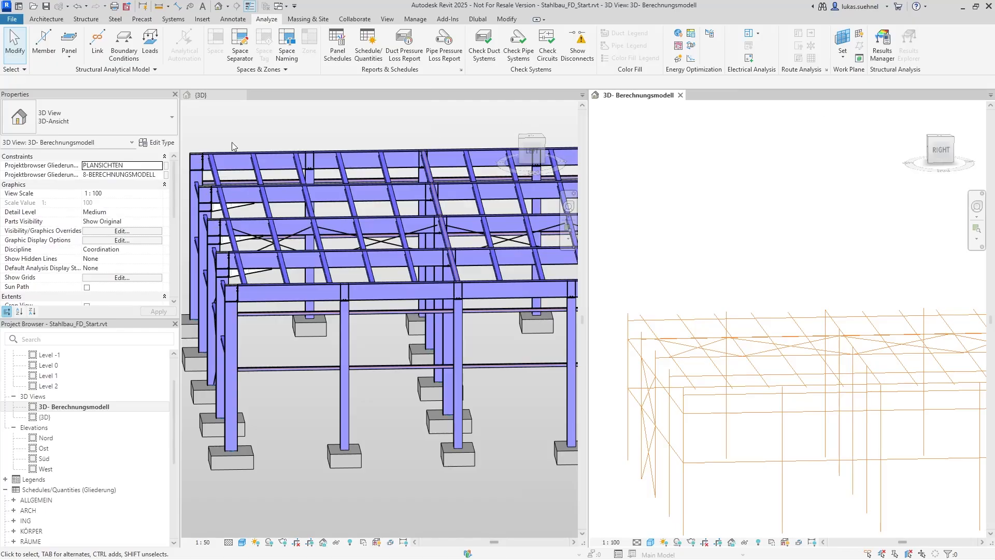
Step: Open the West elevation and examine the levels beside the end column at grid 6
left_click(43, 470)
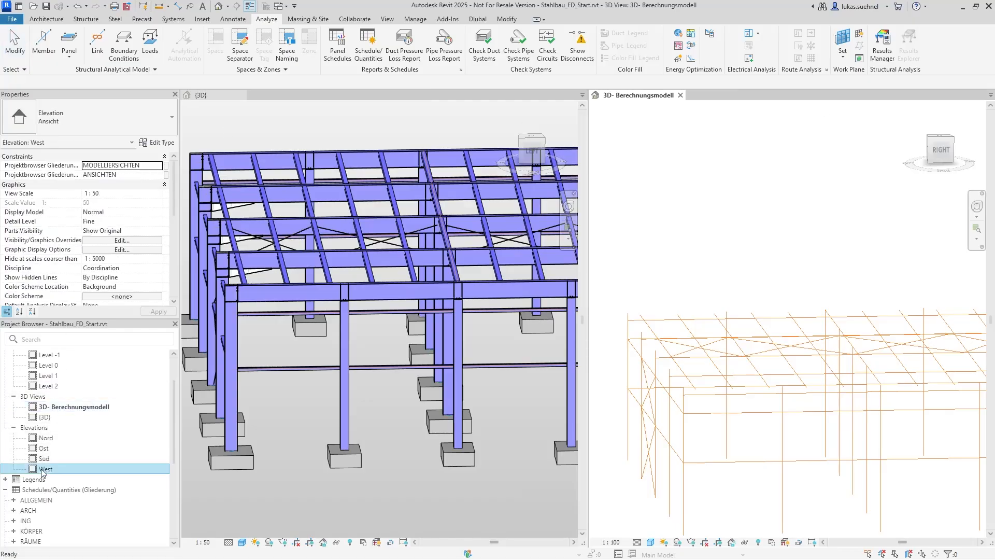
double_click(42, 469)
scroll(913, 358, "up", 4)
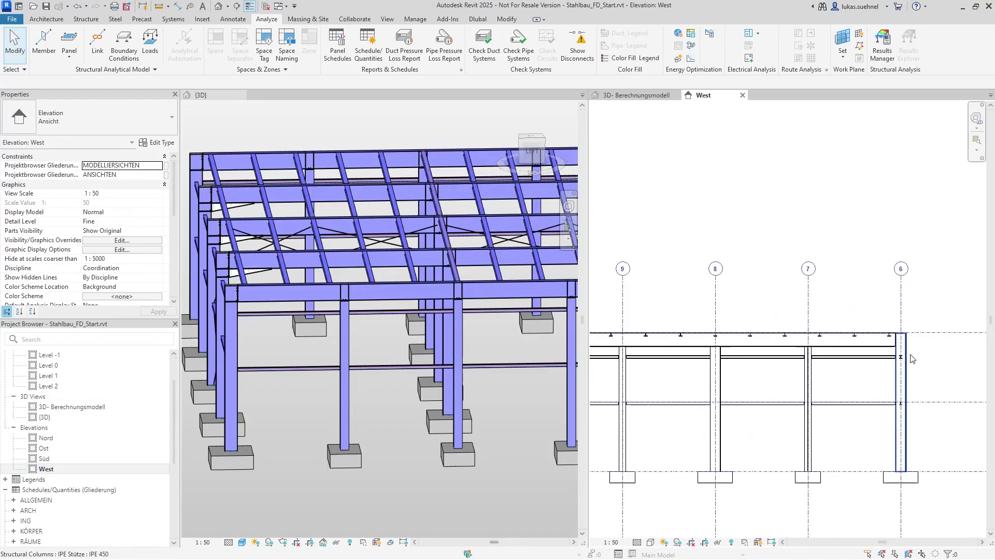
scroll(766, 328, "up", 5)
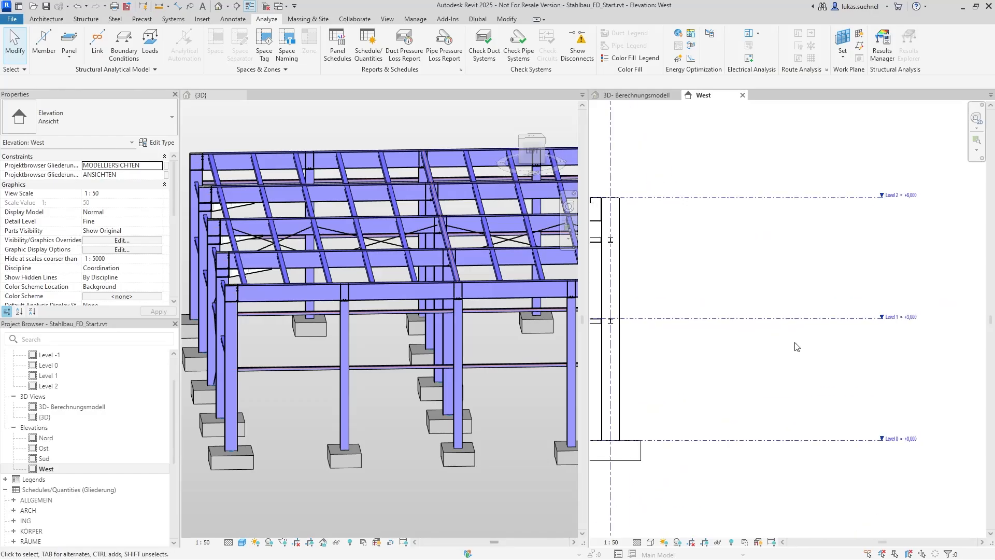
scroll(865, 365, "up", 1)
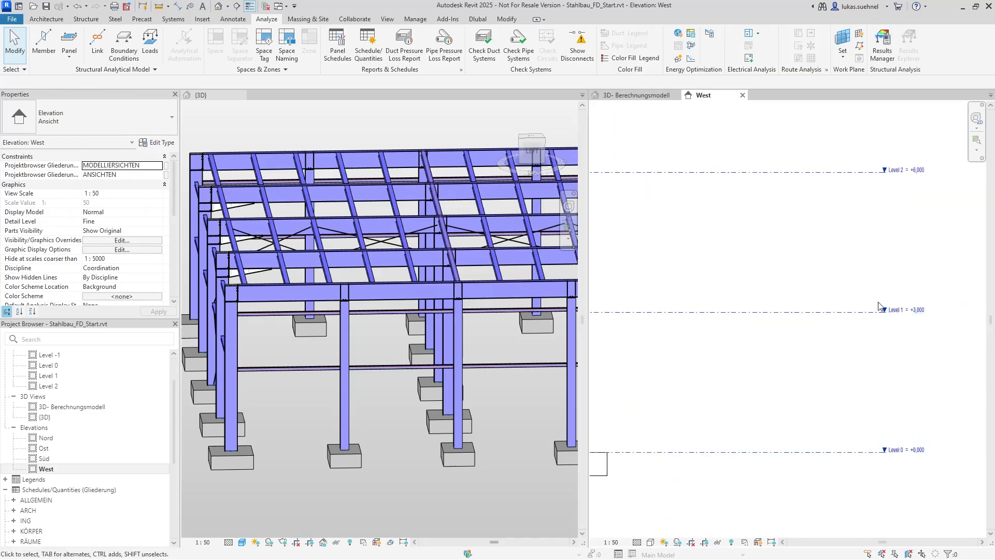
middle_click_drag(786, 248, 868, 280)
middle_click_drag(743, 335, 808, 331)
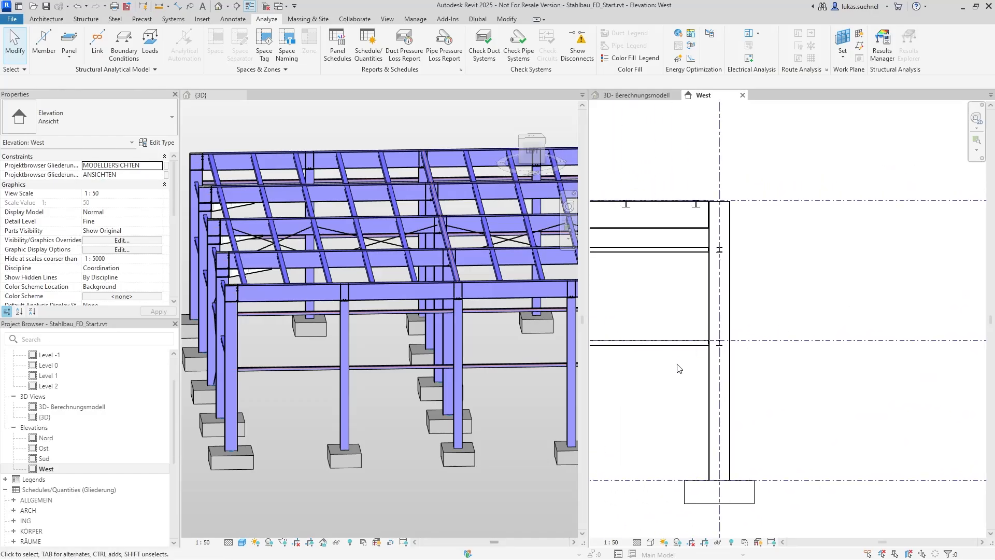
Step: Select the HEA 120 beam at Level 1 and check its level offsets and z justification relative to the level line
scroll(921, 375, "up", 1)
scroll(866, 368, "down", 1)
scroll(650, 354, "up", 8)
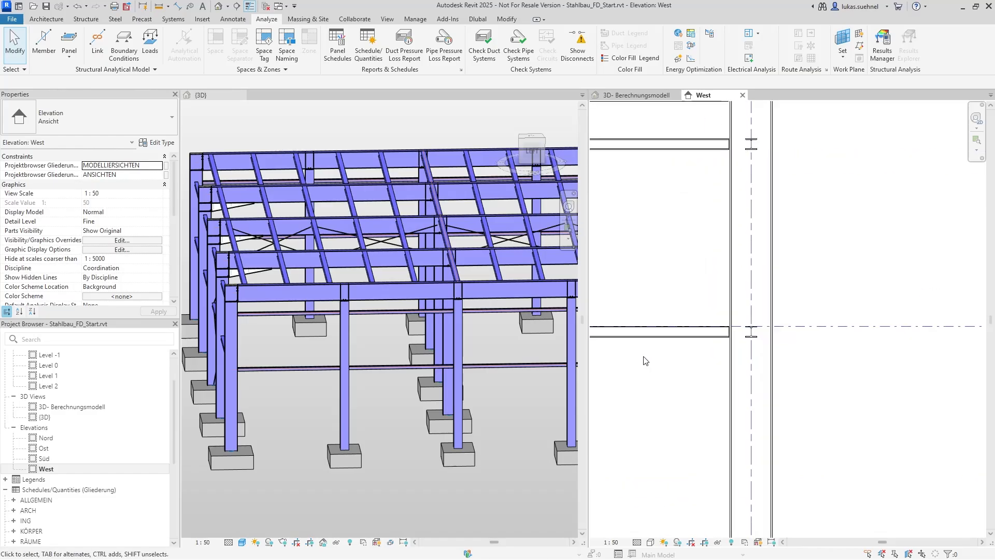
left_click(638, 334)
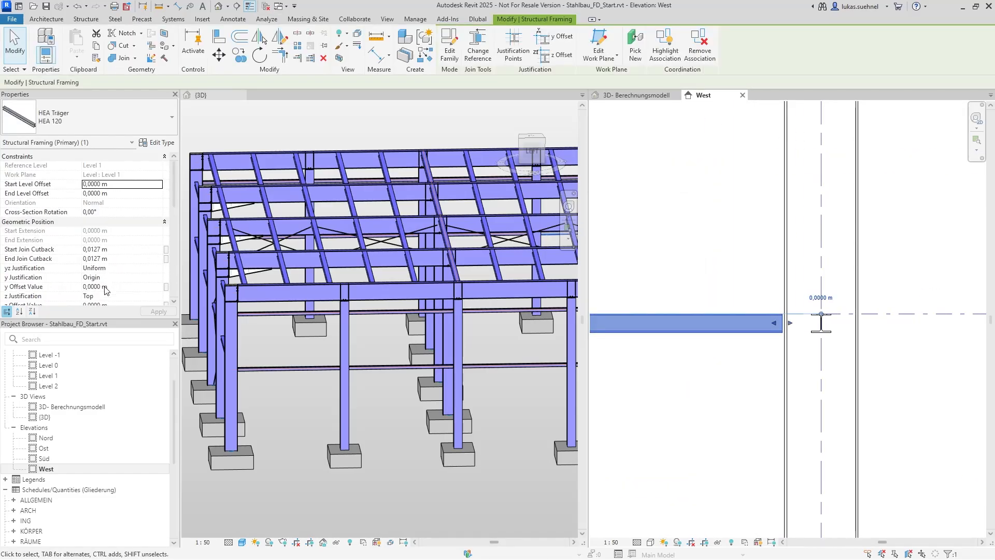
scroll(105, 290, "down", 1)
mouse_move(11, 282)
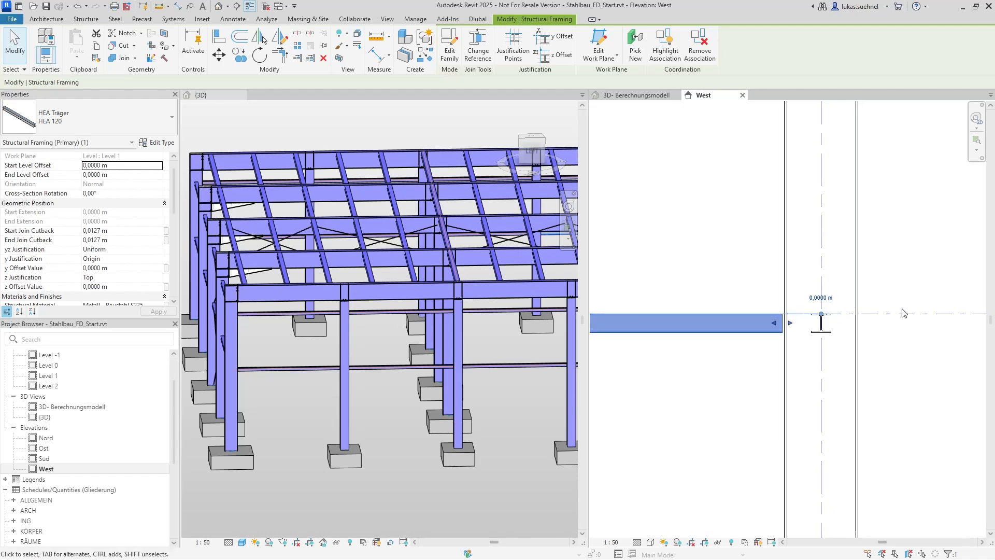
scroll(696, 342, "down", 2)
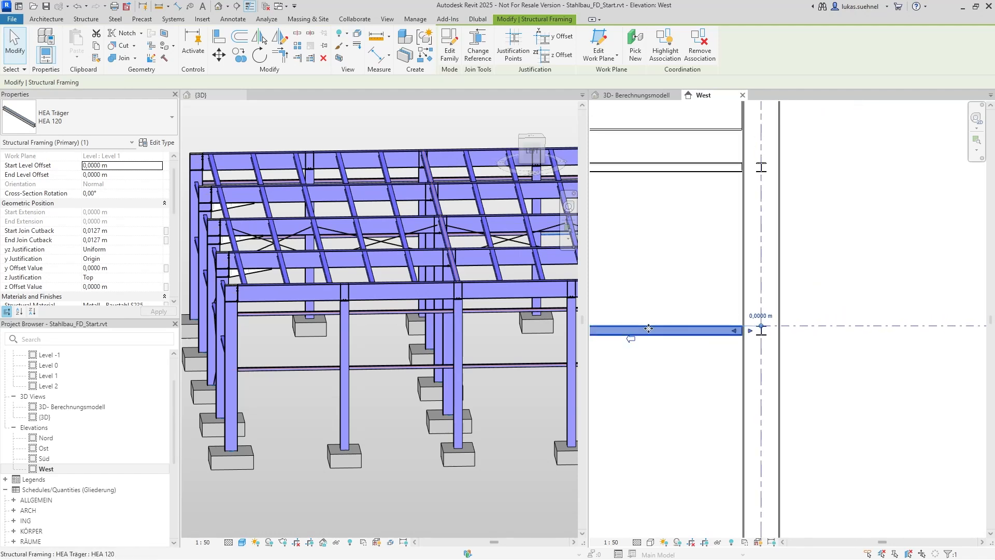
scroll(672, 332, "down", 2)
scroll(736, 331, "up", 3)
scroll(725, 332, "down", 3)
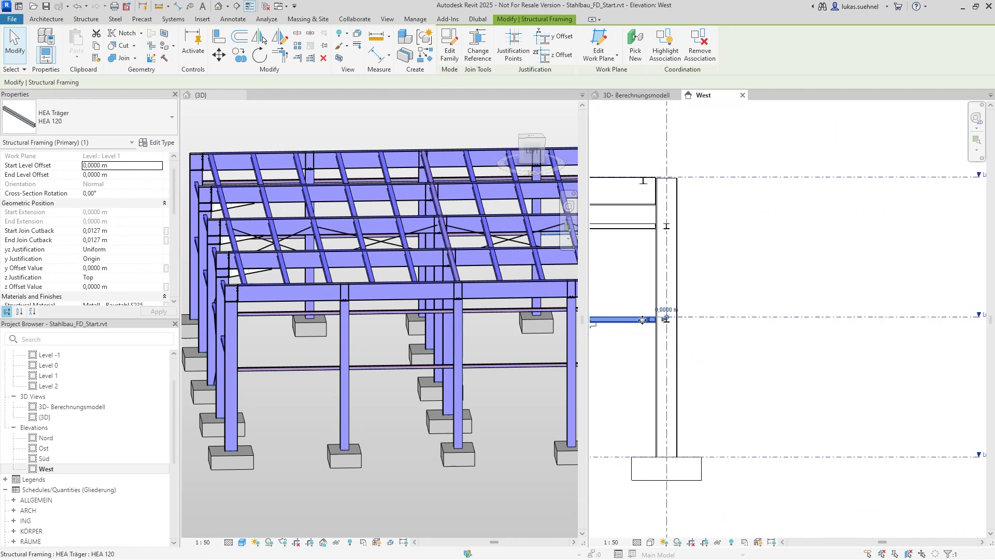
scroll(693, 353, "up", 1)
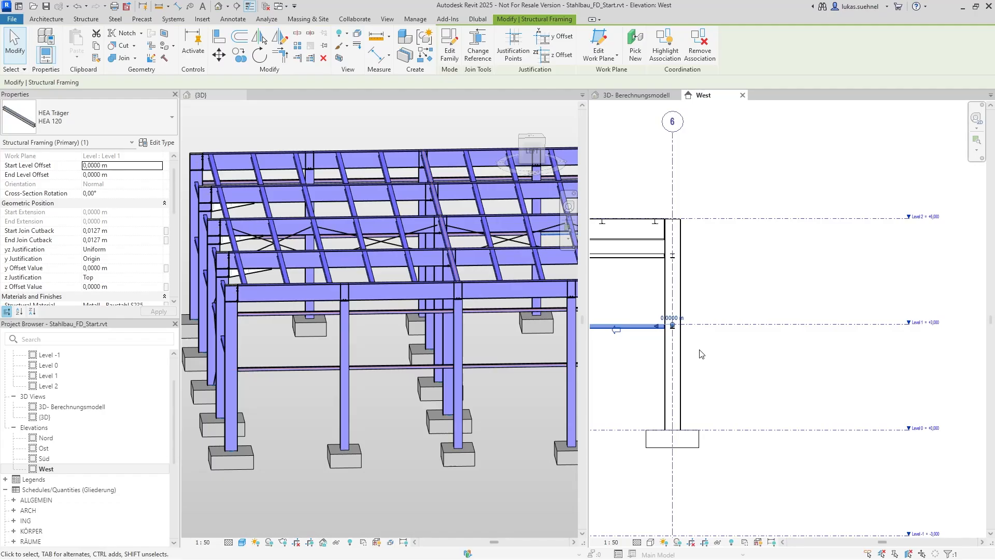
key("Escape")
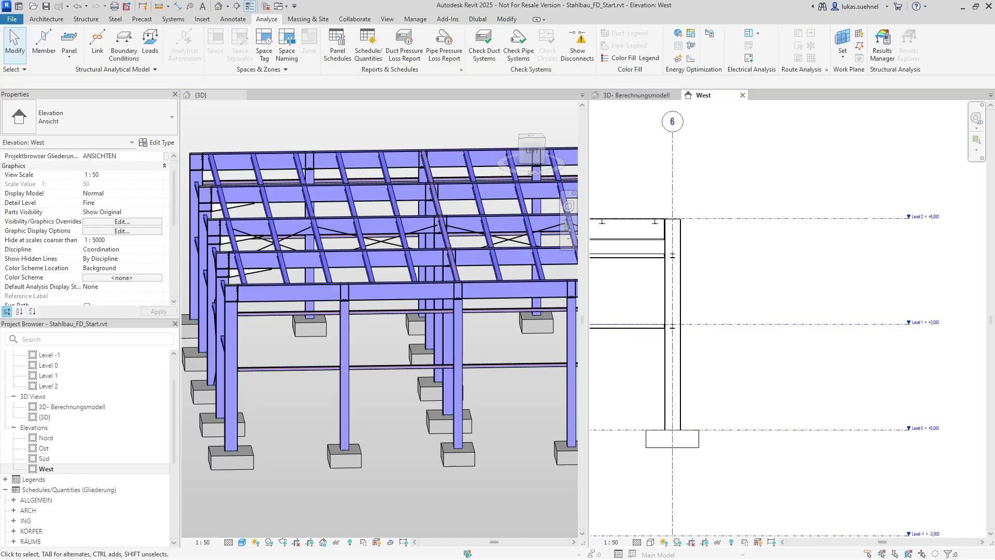
Step: Bring back the automation dialog and examine how the roof purlin, roof beam and column top sit relative to Level 2
left_click_drag(994, 99, 304, 116)
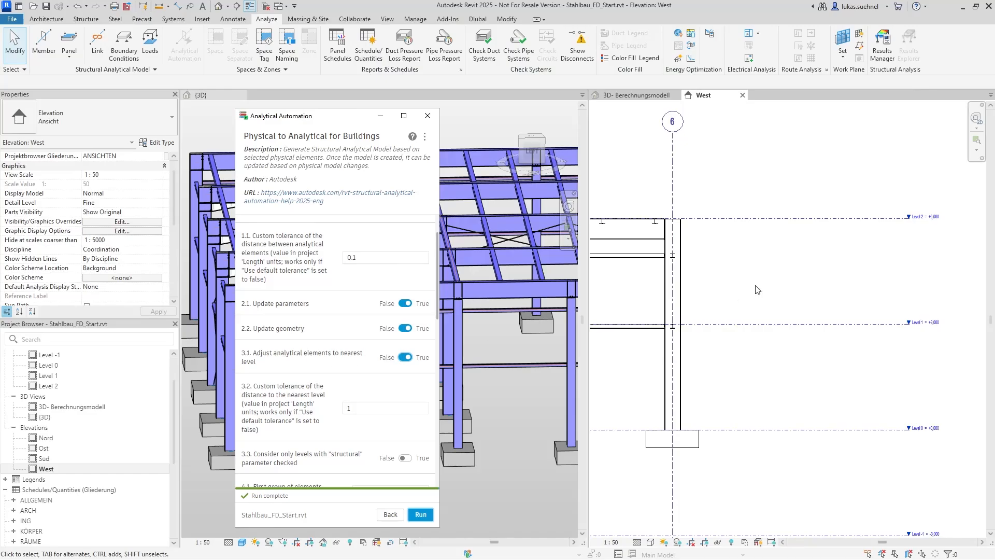
scroll(674, 254, "up", 2)
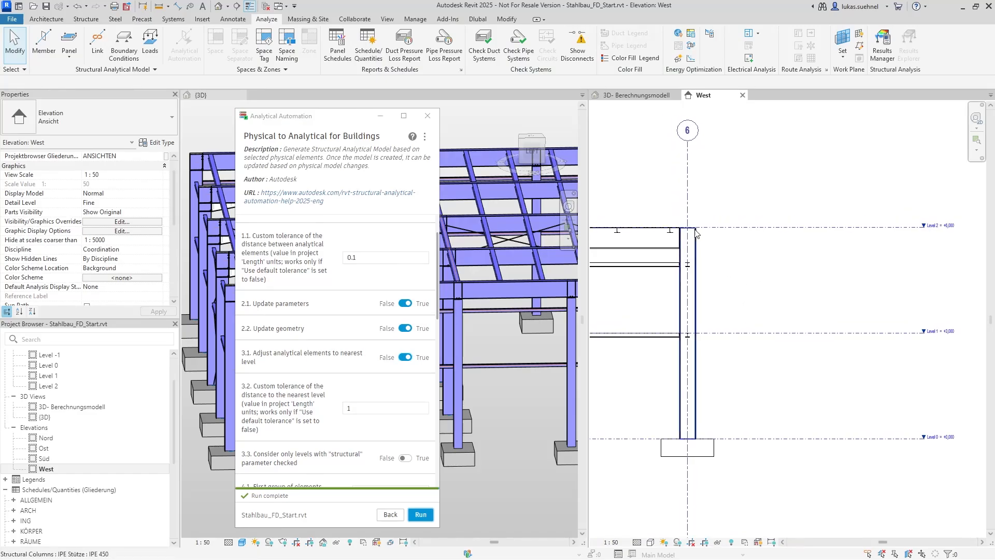
scroll(670, 233, "up", 1)
scroll(671, 233, "up", 1)
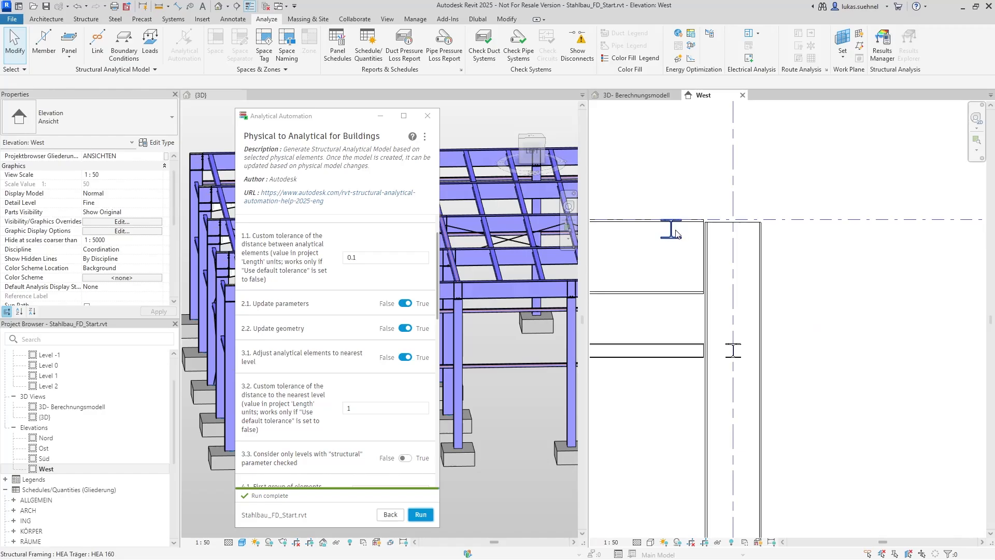
scroll(671, 232, "up", 2)
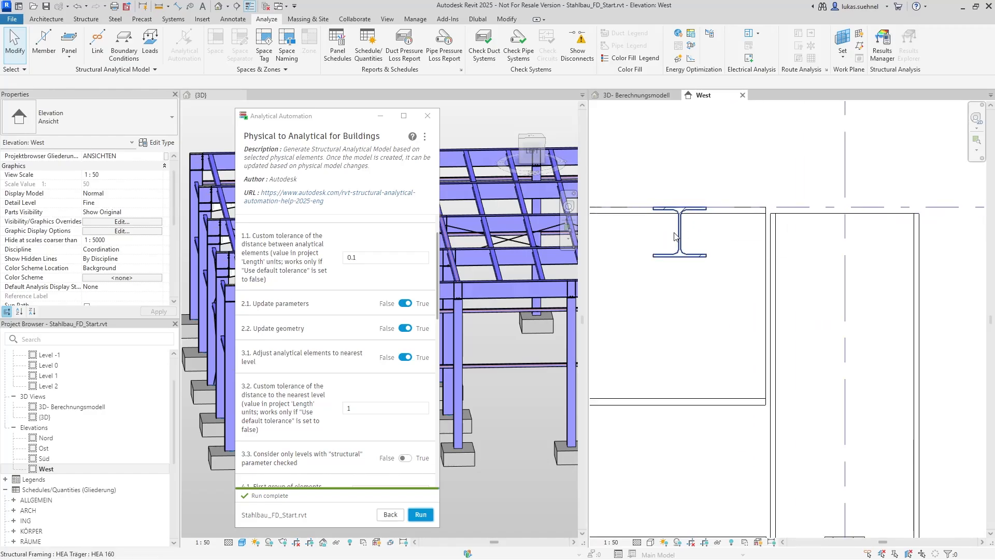
scroll(671, 290, "down", 2)
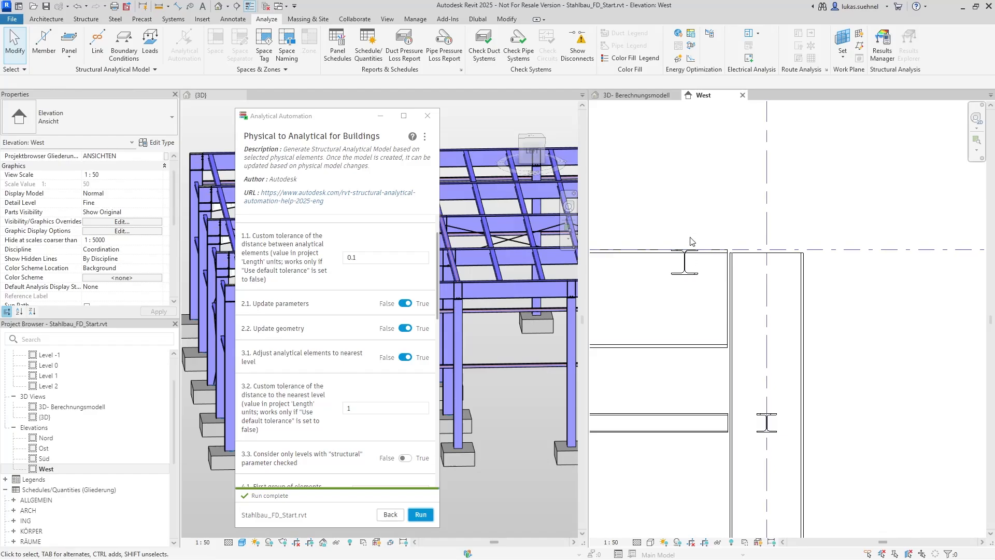
scroll(642, 272, "down", 2)
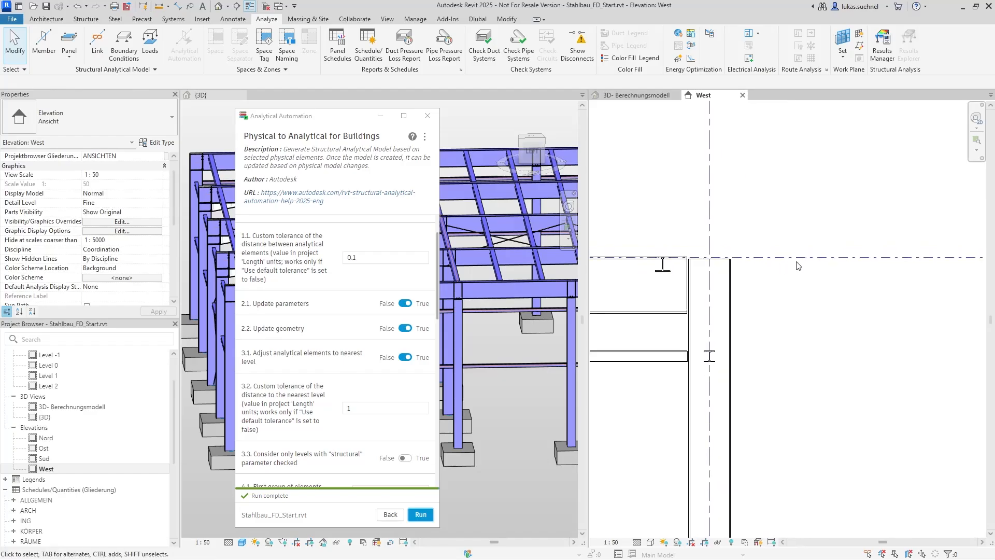
scroll(598, 271, "down", 2)
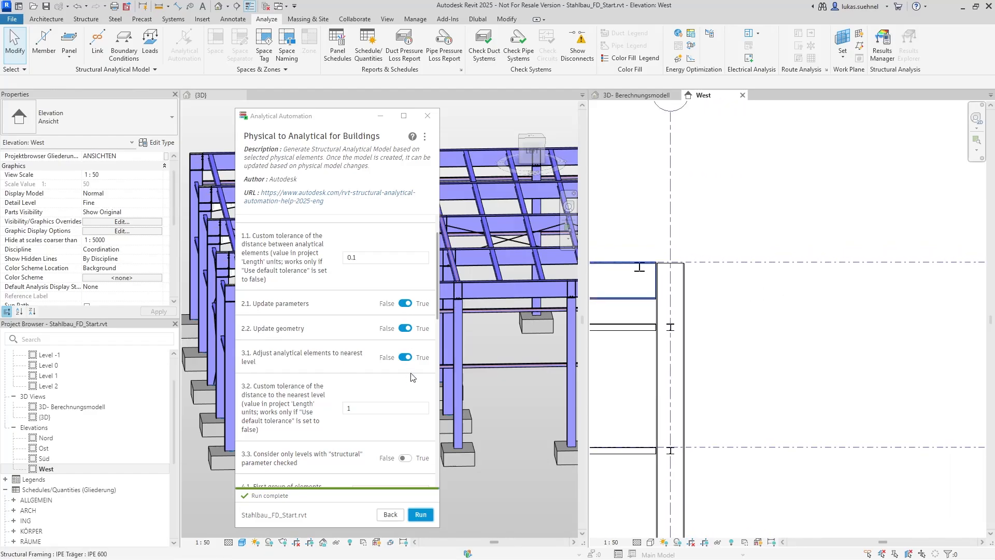
Step: Return to the 3D- Berechnungsmodell view, show the hall corner from the side and rerun the analytical model generation
left_click(647, 96)
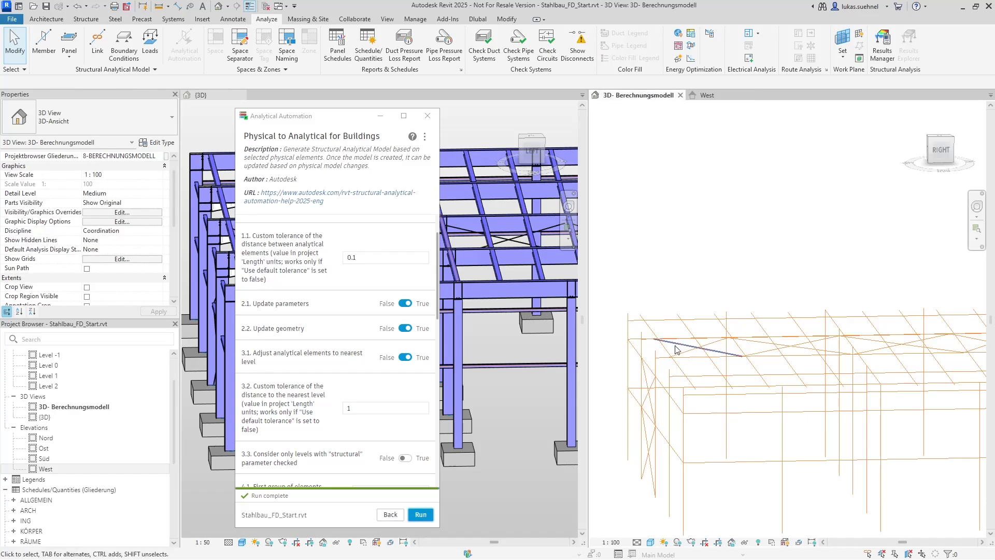
mouse_move(668, 347)
middle_mouse_down("shift")
mouse_move(734, 393)
mouse_move(727, 373)
mouse_move(674, 365)
middle_mouse_up("shift")
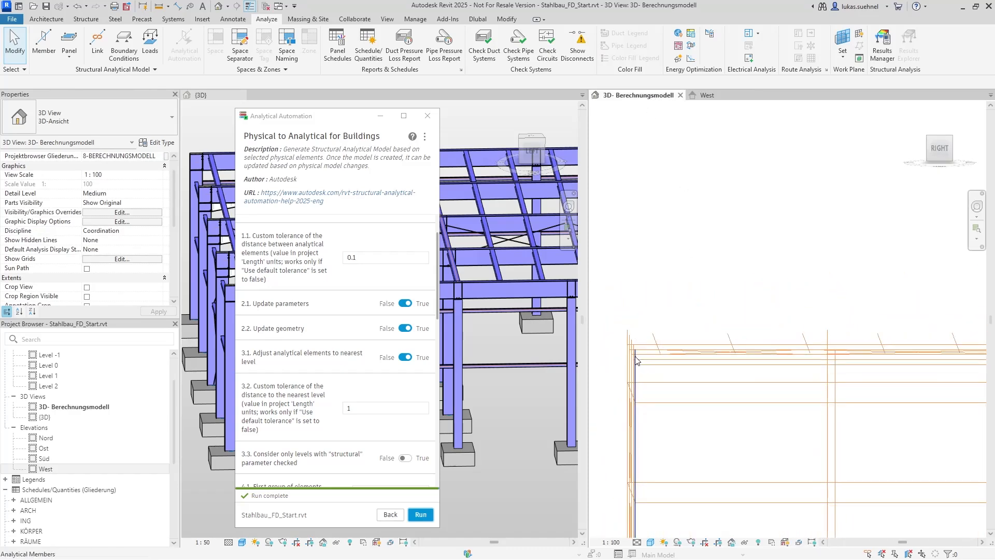
scroll(653, 352, "up", 3)
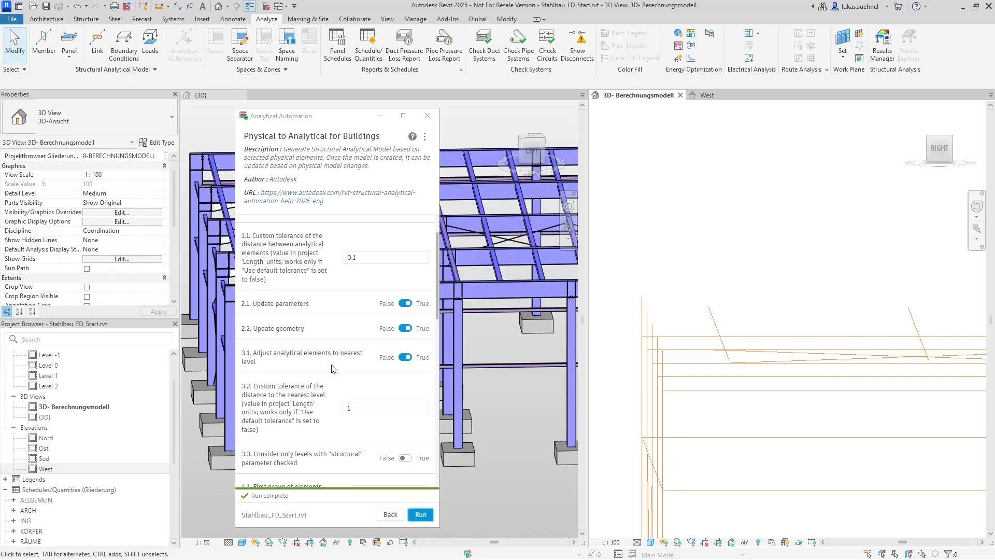
left_click(430, 519)
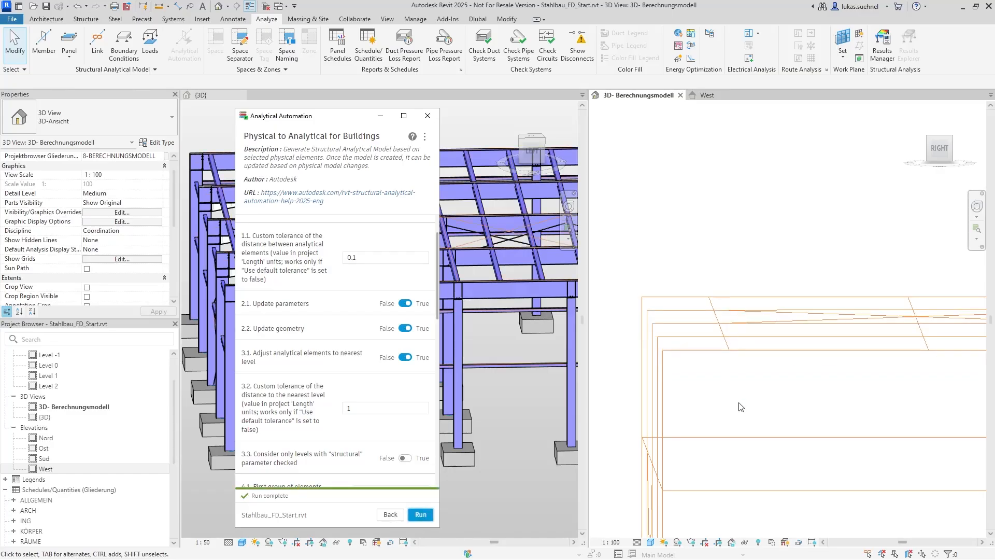
Step: Inspect the regenerated analytical members at the hall corner from the side and in perspective
scroll(676, 337, "up", 5)
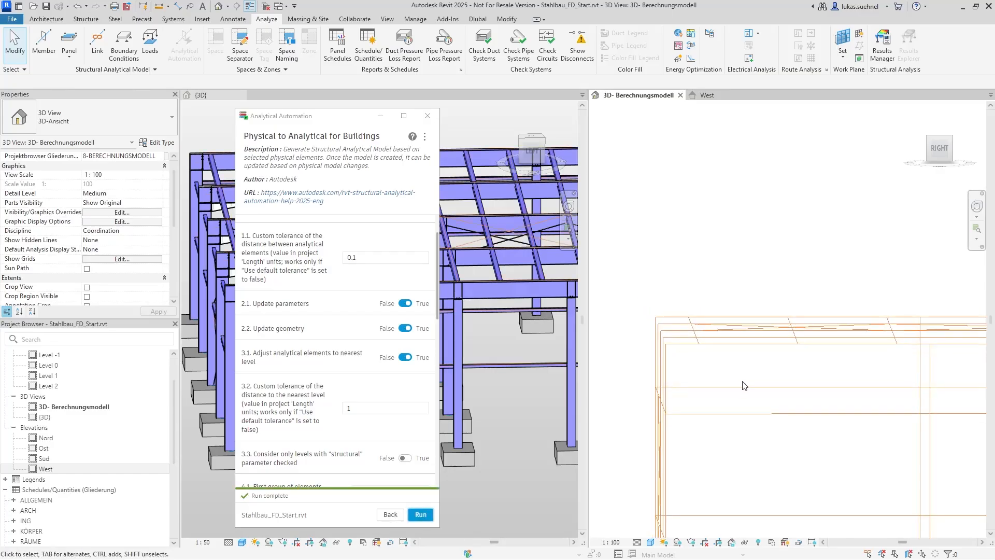
middle_click_drag(676, 323, 687, 332, "shift")
scroll(700, 333, "down", 4)
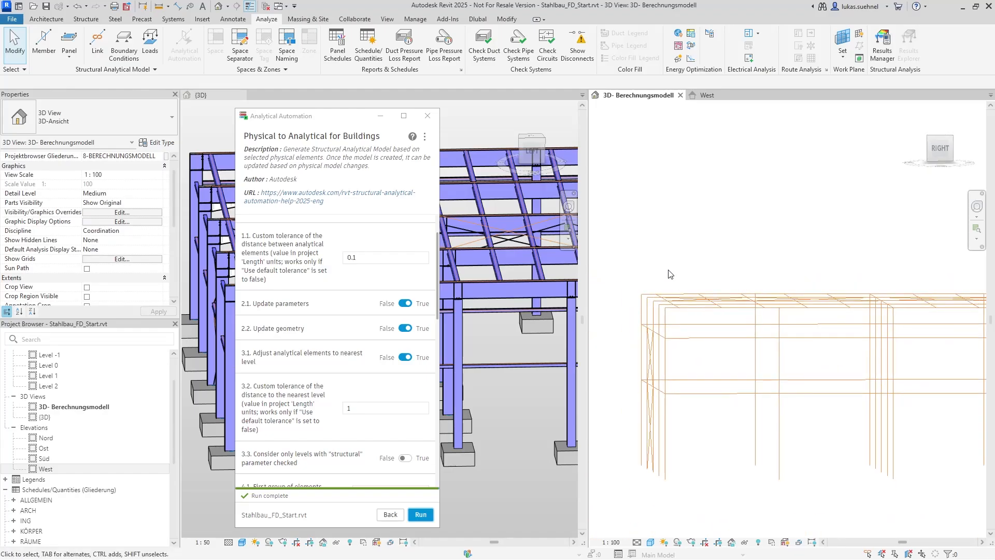
middle_click_drag(674, 274, 687, 284, "shift")
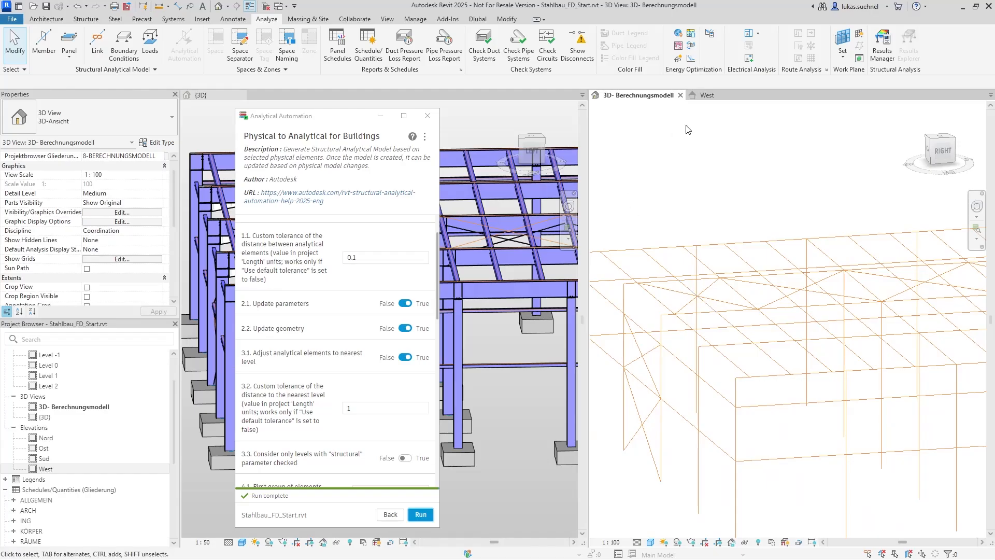
Step: Move the automation dialog aside and check the analytical line's position on the horizontal HEA 120 wall beam in the physical 3D view
left_click_drag(341, 118, 73, 139)
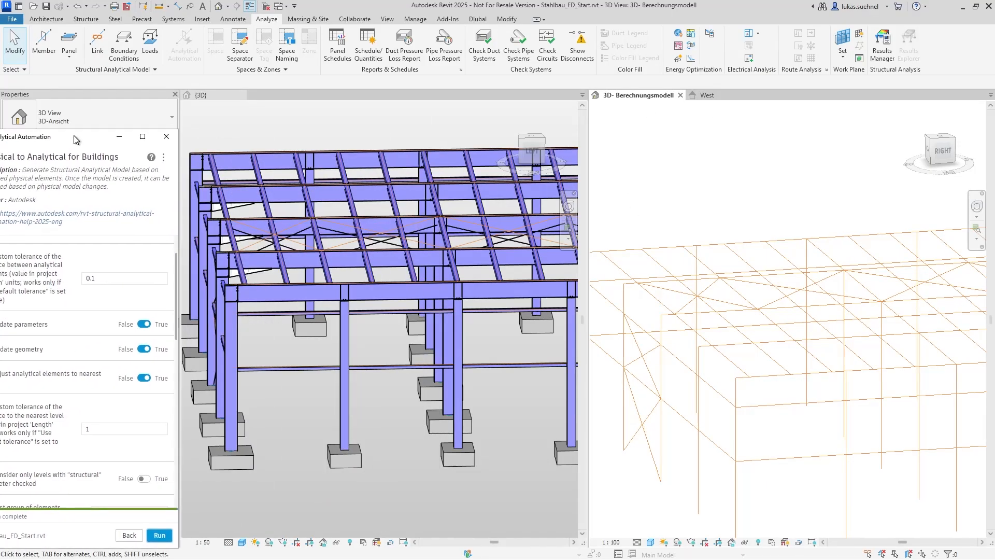
scroll(416, 232, "down", 4)
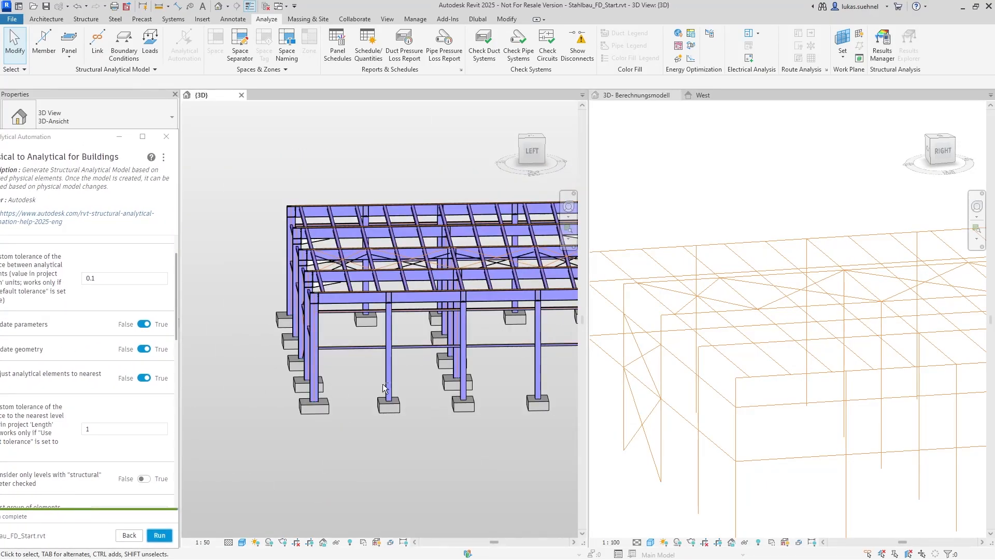
middle_click_drag(340, 358, 441, 370, "shift")
scroll(441, 370, "up", 10)
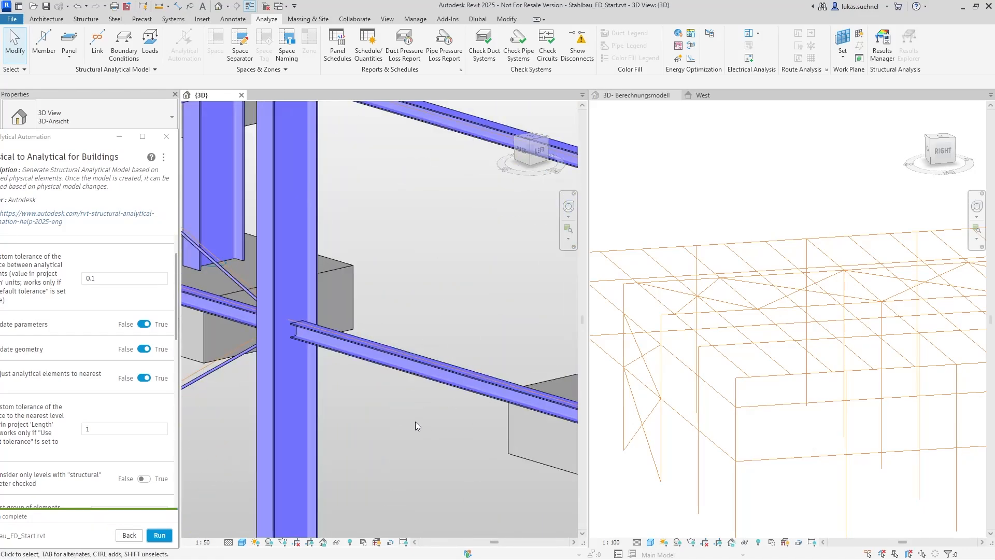
scroll(351, 411, "down", 5)
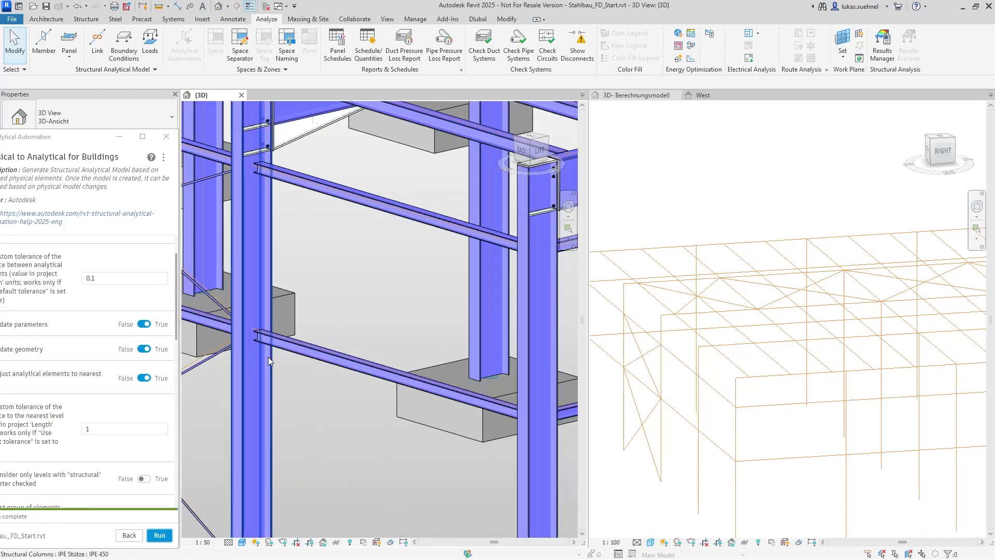
scroll(319, 359, "up", 5)
scroll(318, 359, "up", 3)
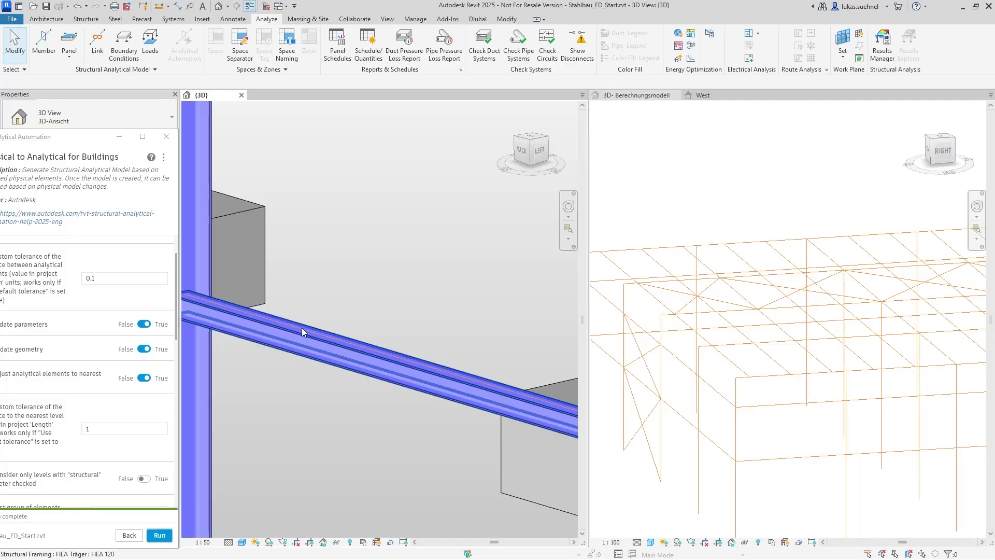
Step: Examine the analytical lines along the purlins and roof beam at the corner column of the physical model
scroll(333, 449, "down", 4)
scroll(337, 435, "down", 3)
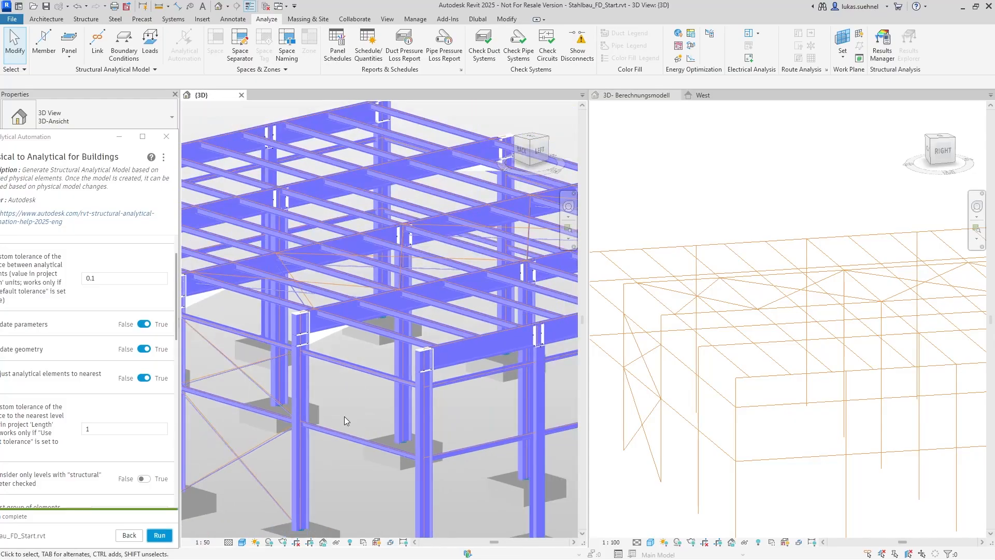
scroll(385, 339, "up", 6)
scroll(385, 339, "up", 1)
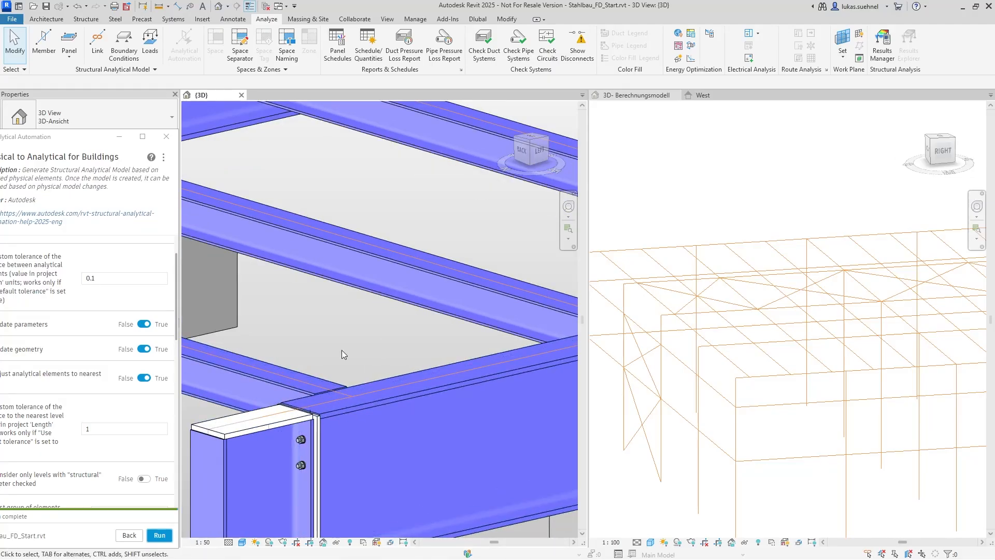
Step: Review the level adjustment settings of the Physical to Analytical for Buildings script, including the option to consider only structural levels
scroll(341, 347, "down", 3)
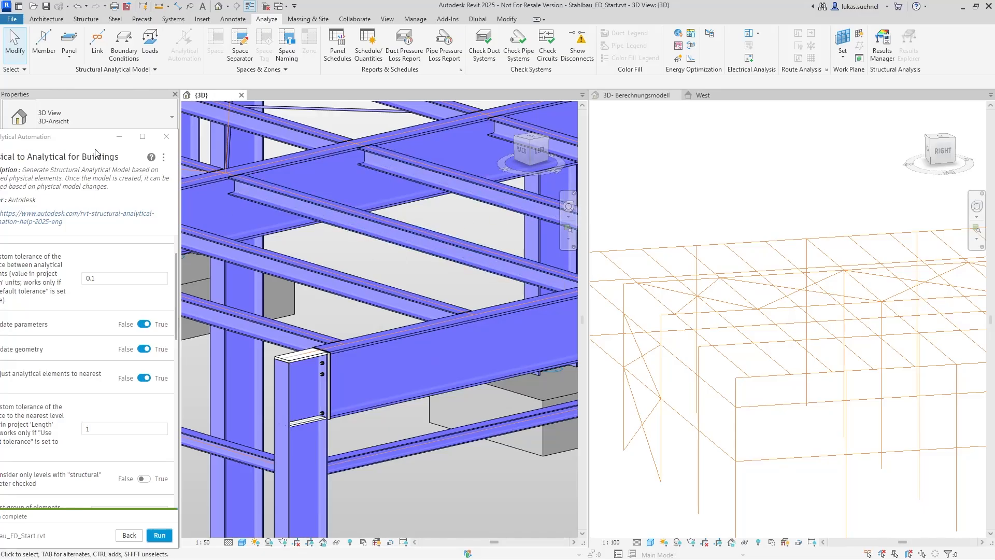
left_click_drag(72, 143, 289, 113)
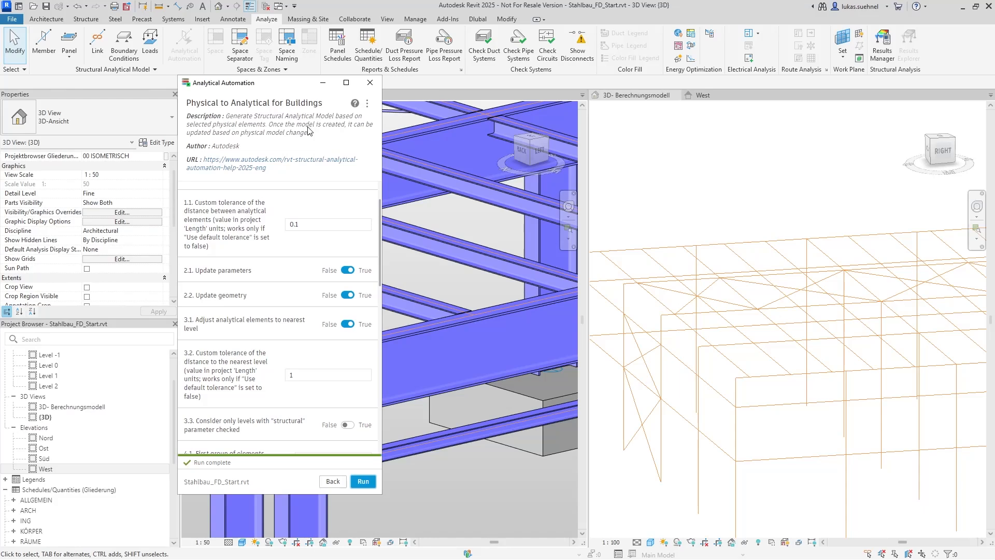
scroll(289, 341, "down", 2)
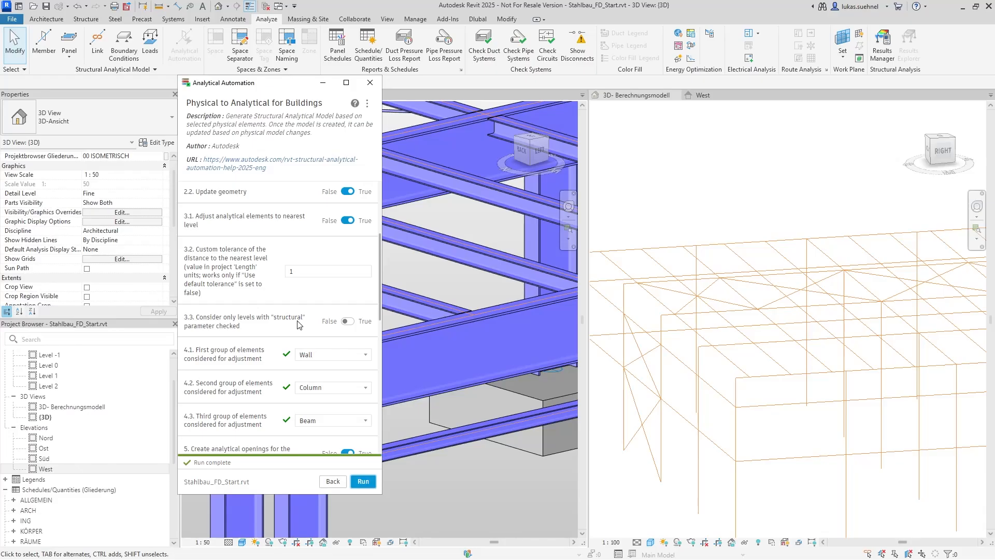
left_click_drag(283, 99, 994, 111)
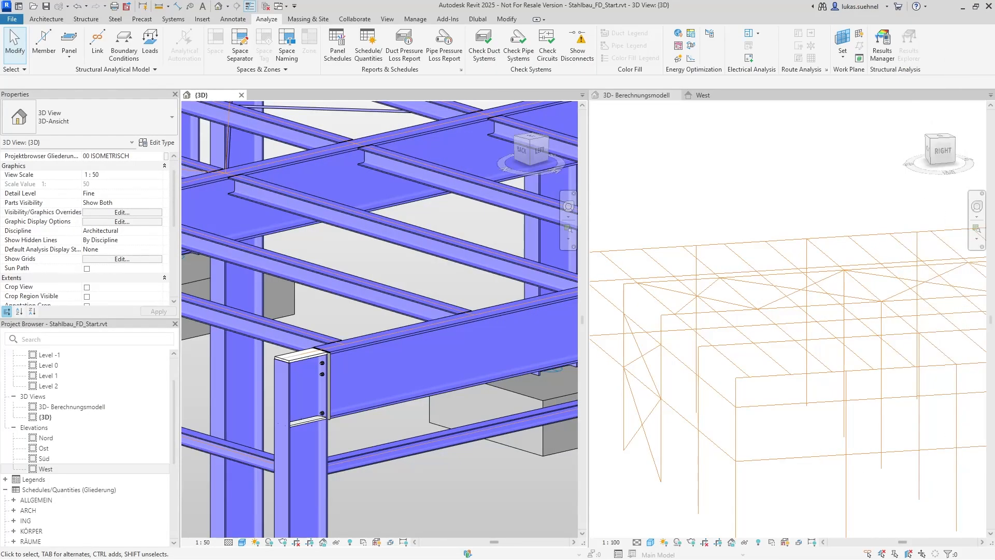
Step: Check Level 2's Structural parameter in the West elevation and examine how the beams at grid 6 sit relative to the levels
left_click(701, 94)
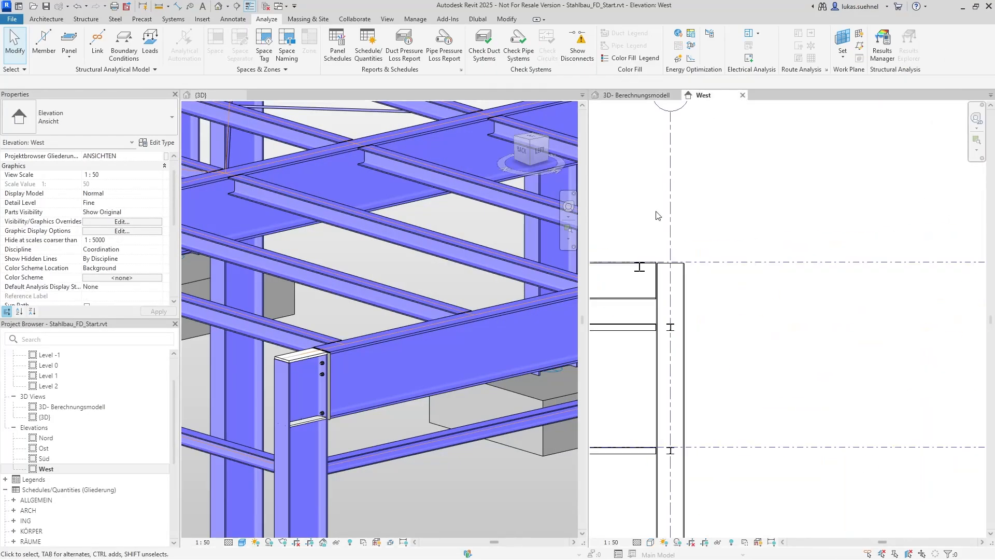
left_click(857, 266)
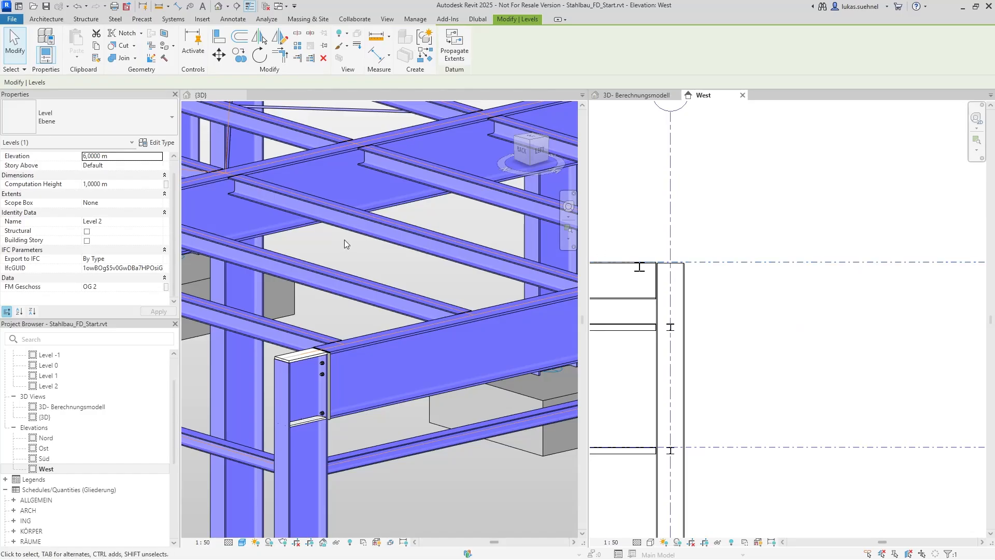
scroll(791, 274, "down", 5)
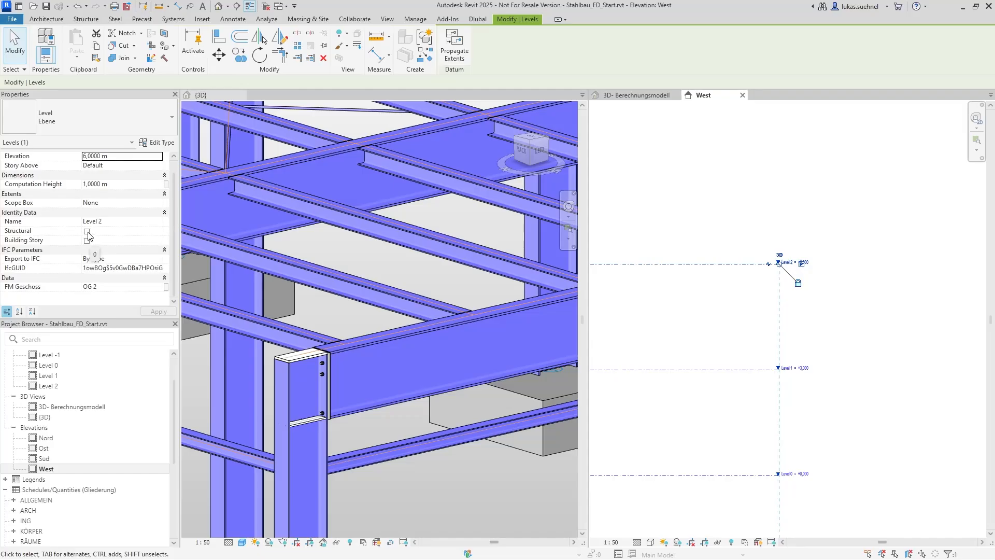
scroll(385, 315, "down", 3)
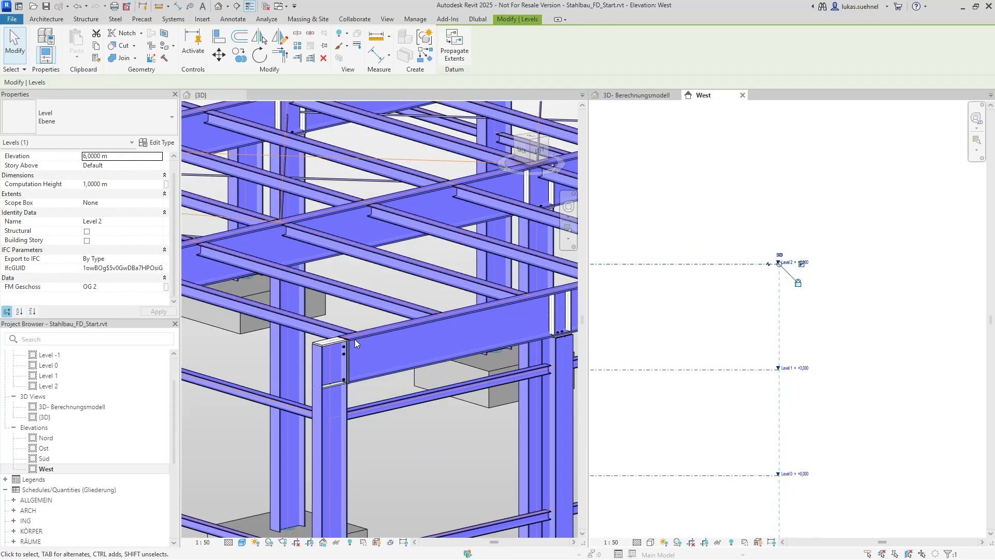
left_click_drag(994, 58, 383, 64)
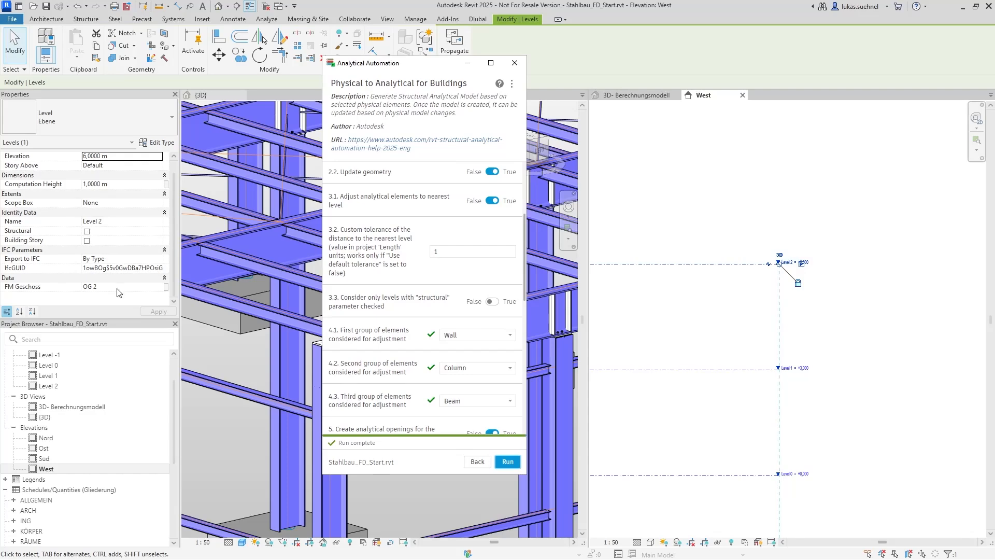
left_click(515, 63)
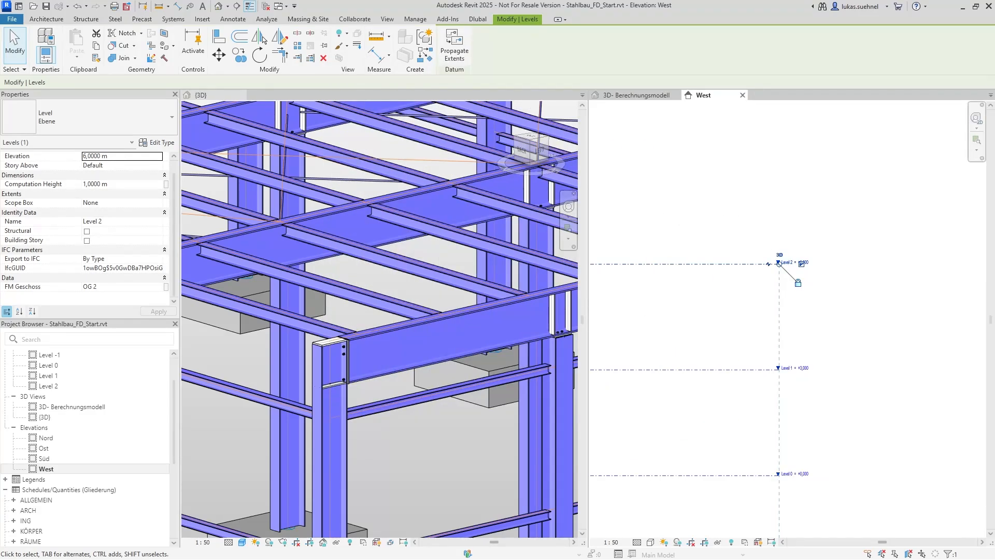
scroll(711, 258, "up", 2)
scroll(753, 299, "down", 2)
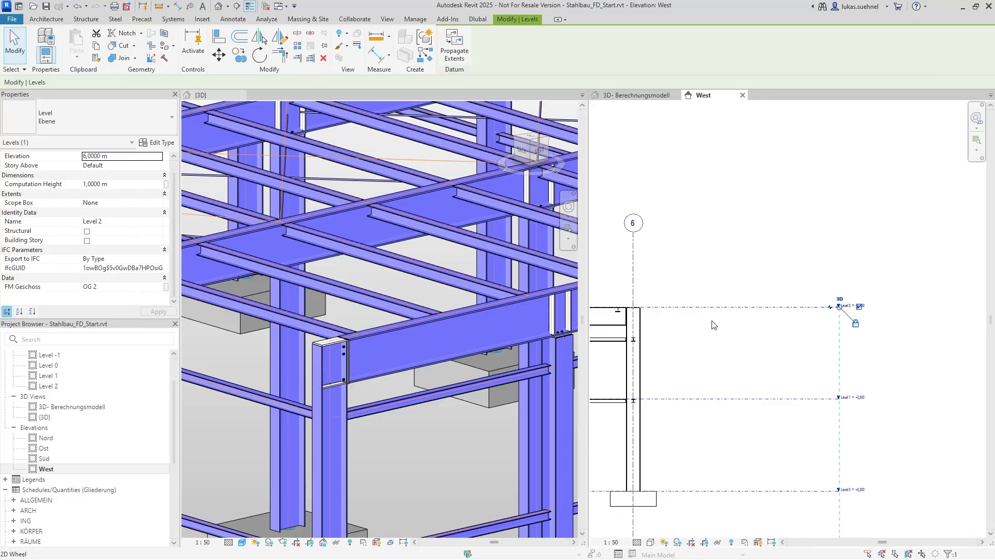
scroll(630, 320, "up", 2)
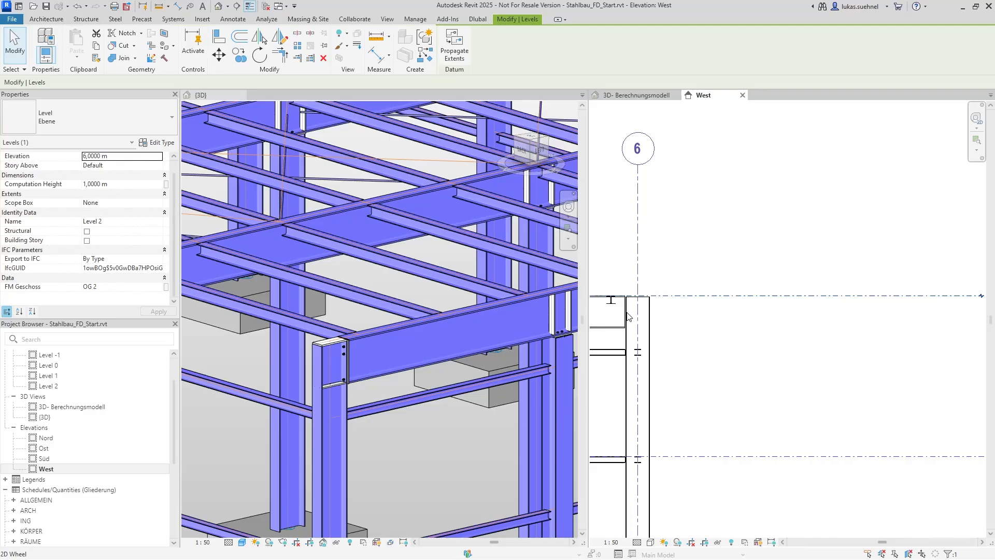
scroll(780, 327, "down", 2)
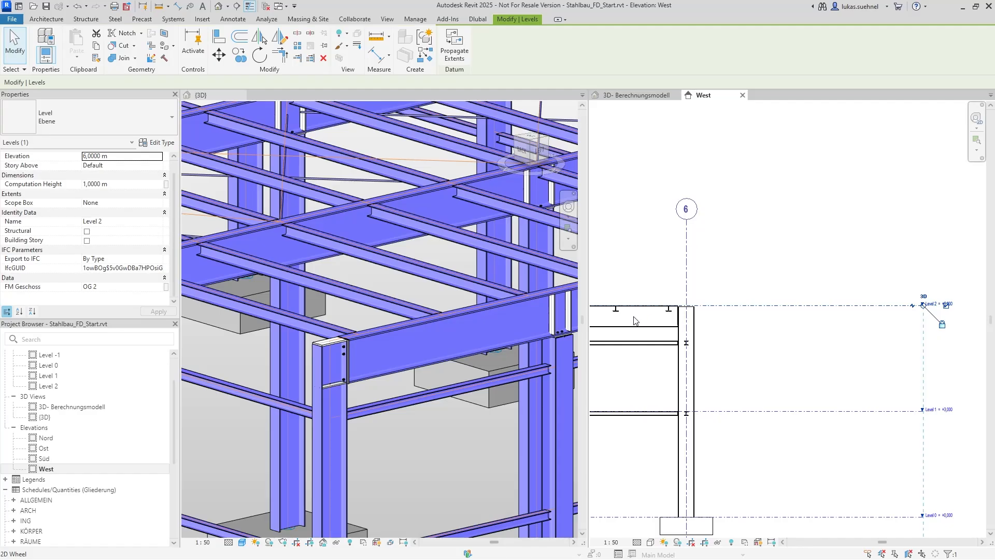
scroll(680, 335, "down", 1)
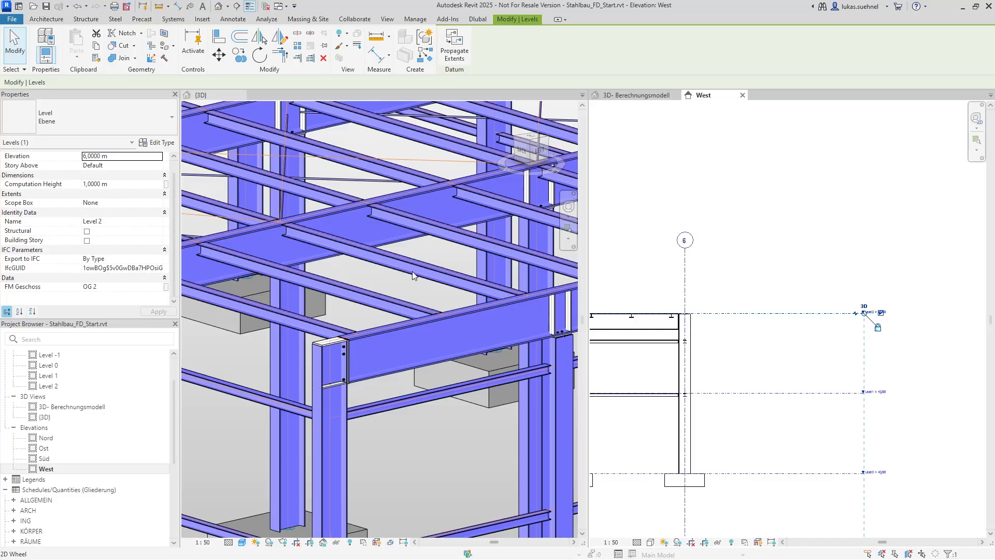
Step: Copy Level 1 down to the mid-height of the HEA 120 wall beam, at elevation 2.943 m
scroll(699, 313, "up", 6)
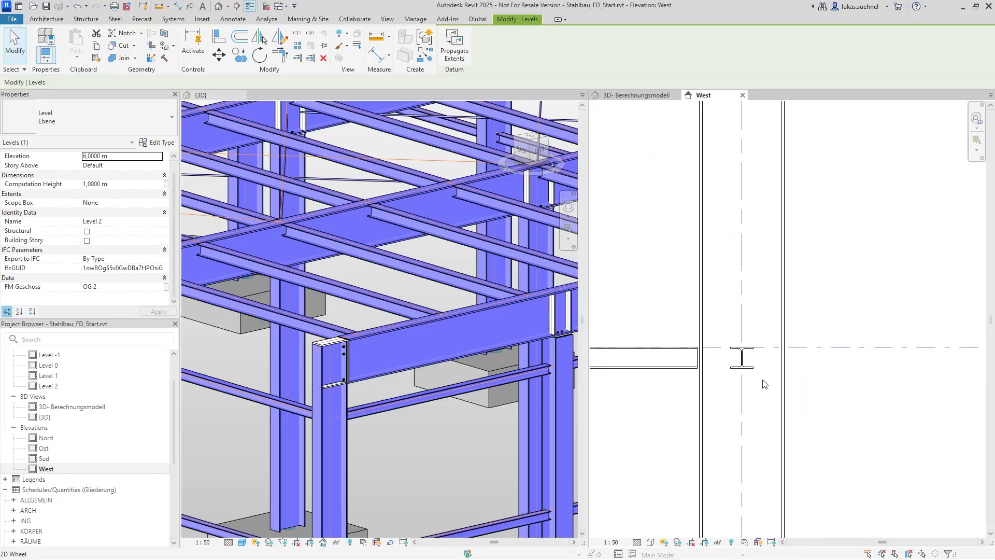
left_click(834, 347)
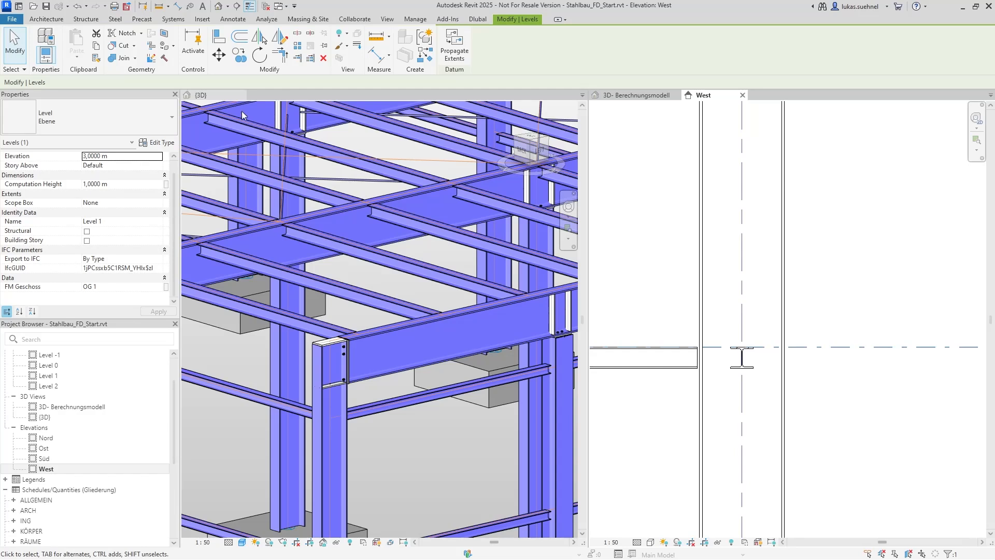
left_click(234, 56)
scroll(695, 353, "up", 5)
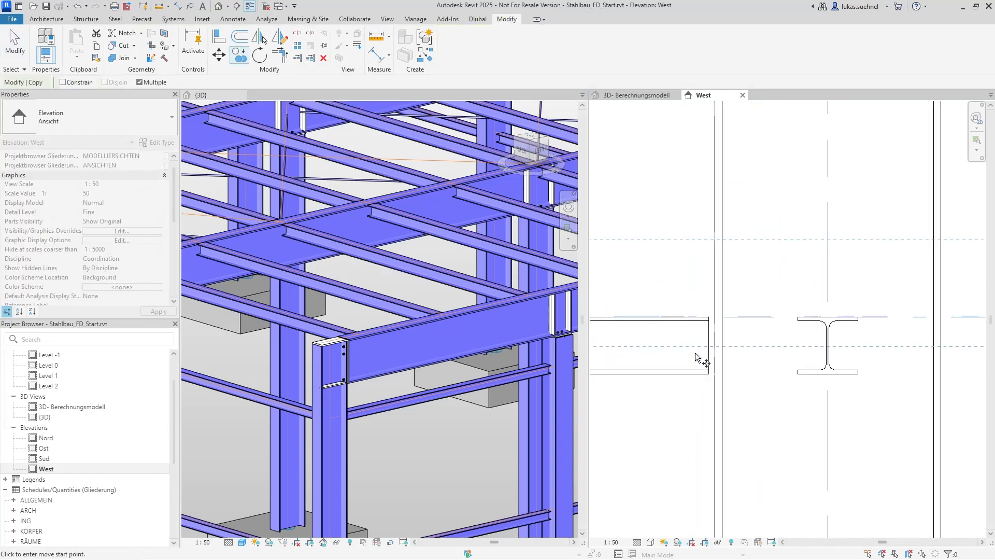
left_click(720, 282)
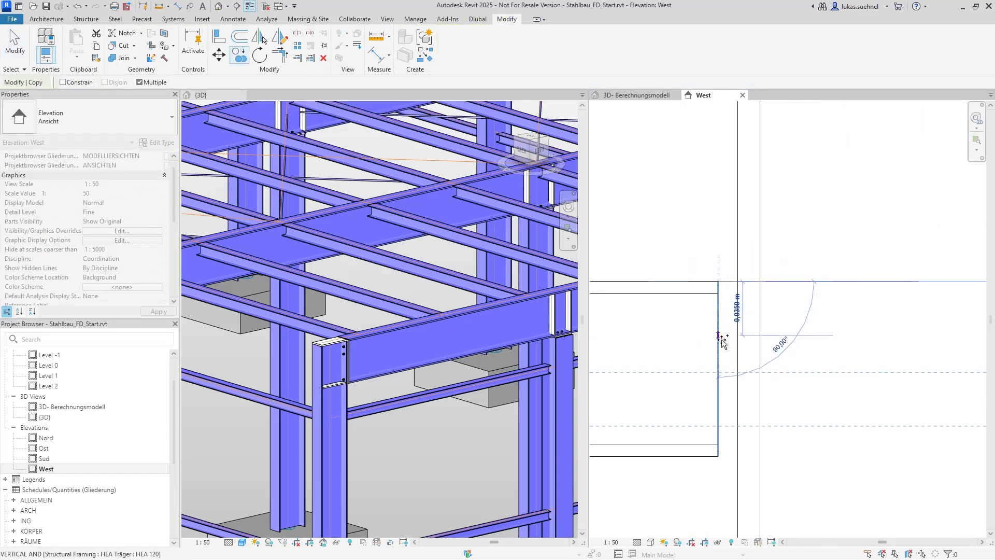
scroll(722, 369, "down", 4)
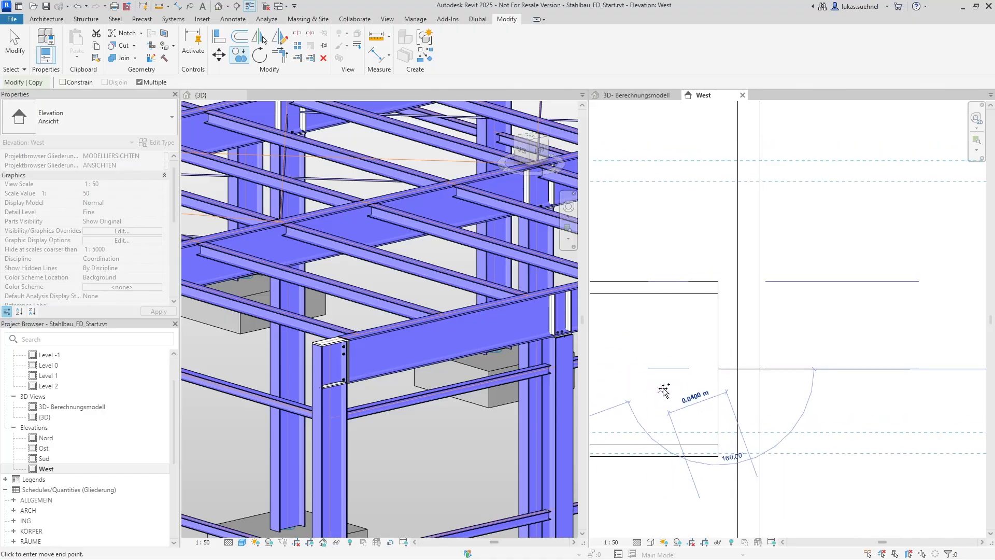
key("Escape")
scroll(655, 385, "down", 4)
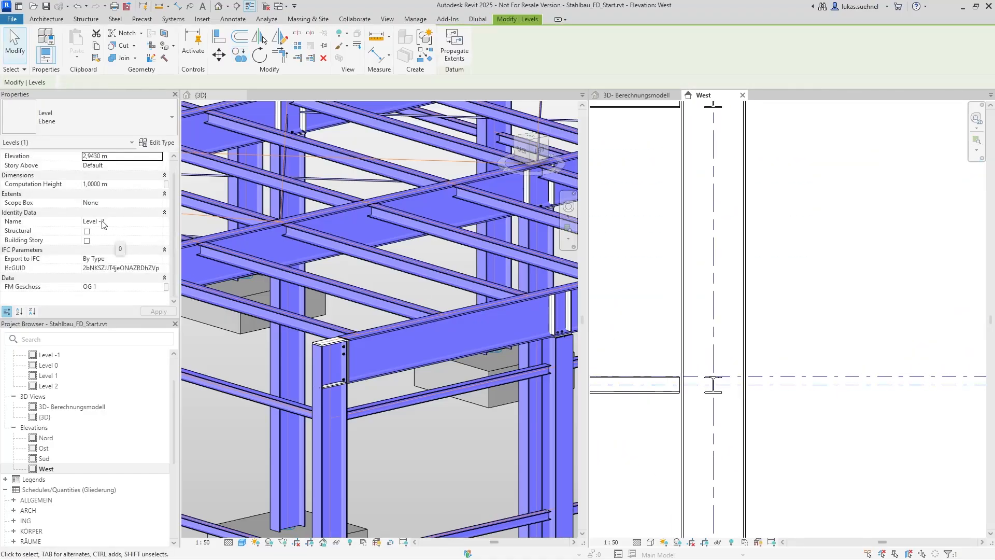
Step: Rename the copied level at the HEA 120 beam axis to Level 1_Structural and mark it as structural
scroll(624, 292, "down", 6)
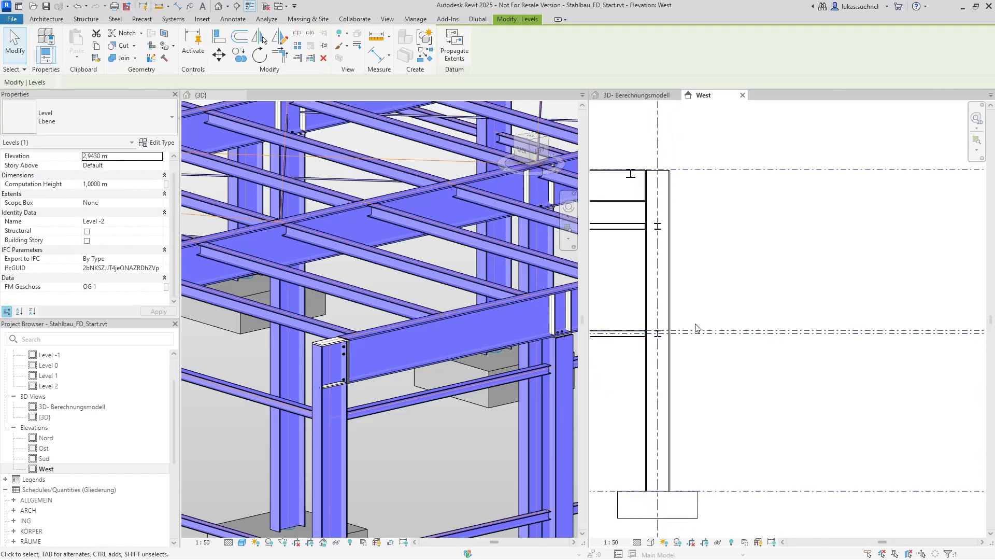
scroll(829, 337, "up", 4)
scroll(834, 318, "down", 1)
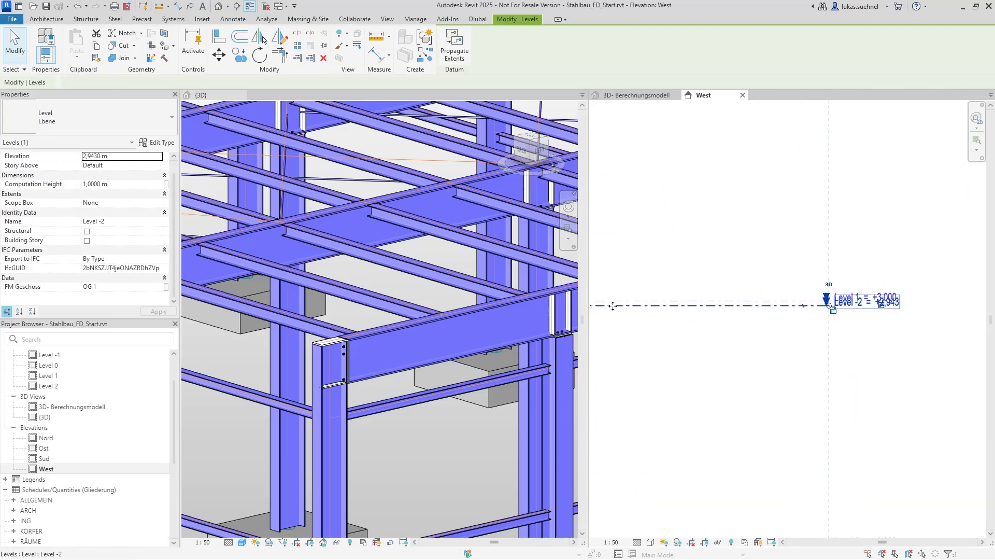
left_click(106, 221)
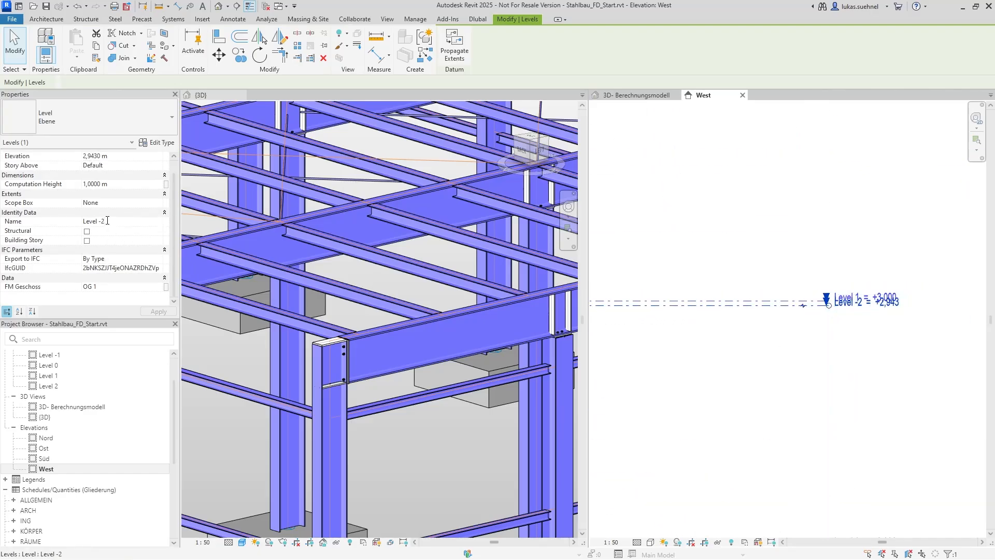
key("BackSpace")
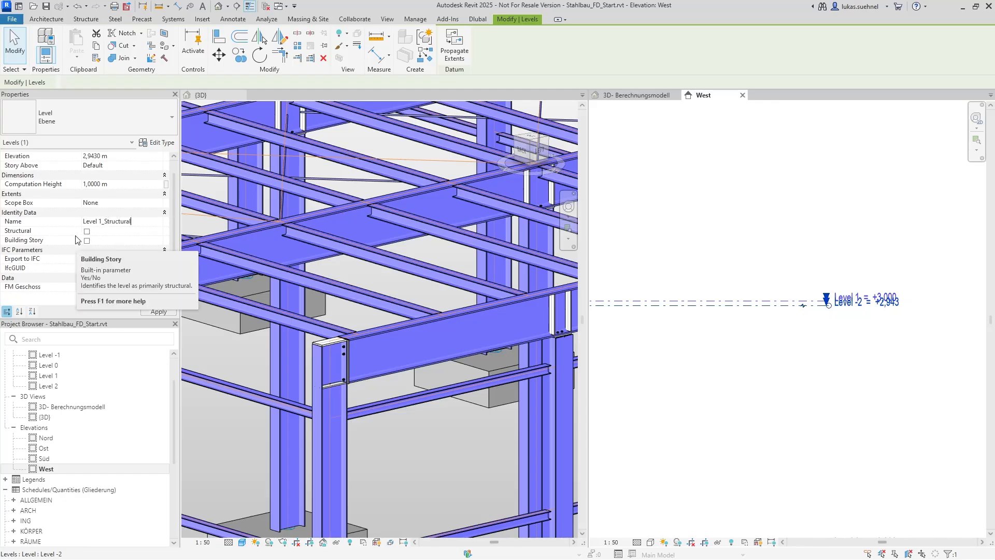
left_click(87, 232)
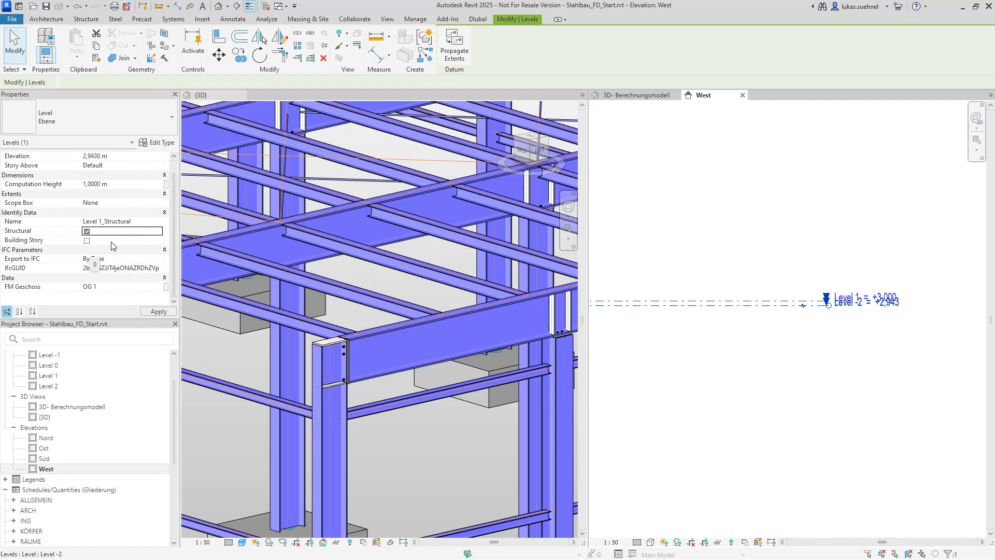
left_click(727, 248)
Step: Copy Level 2 down to the mid-height of the IPE 600 roof beam, at elevation 5.7 m
scroll(727, 280, "down", 5)
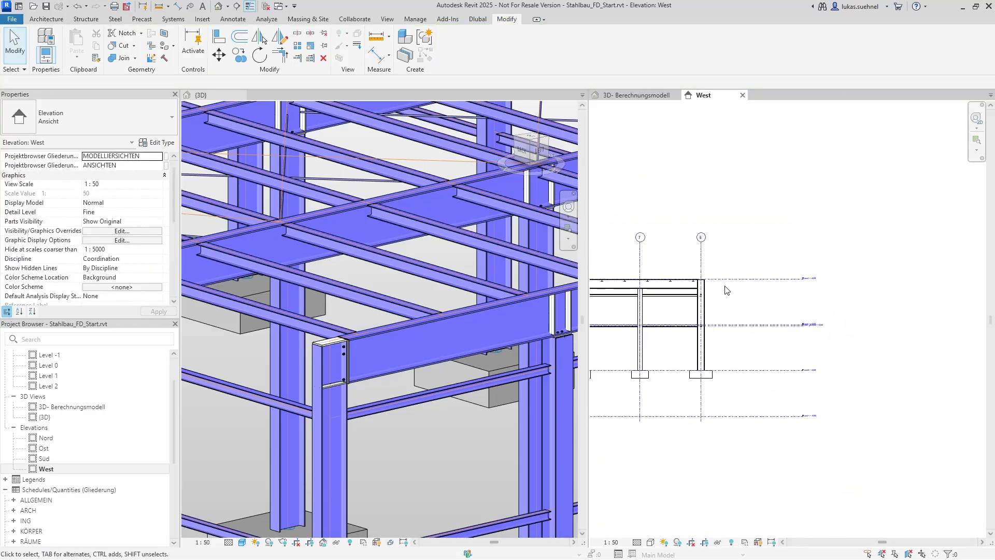
scroll(727, 291, "up", 10)
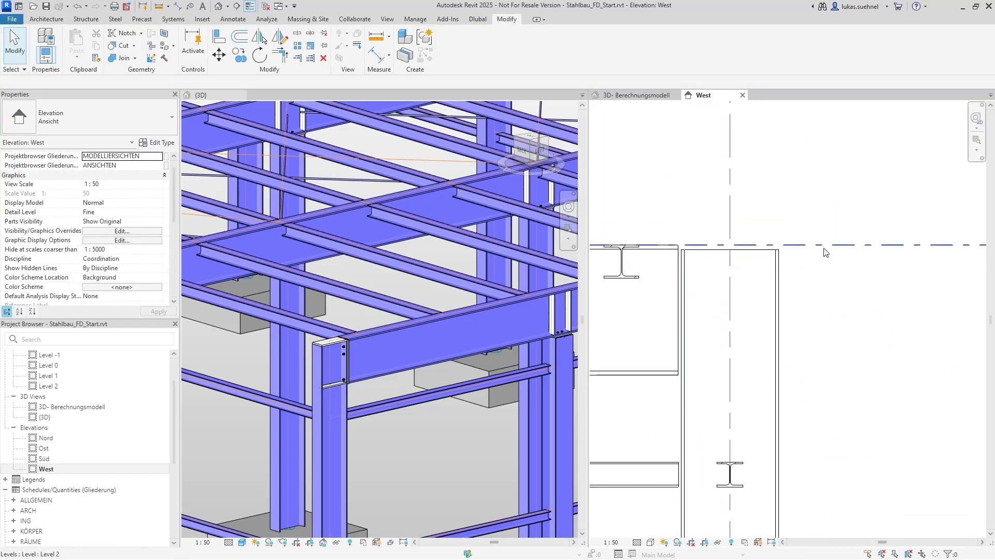
left_click(826, 252)
left_click(239, 55)
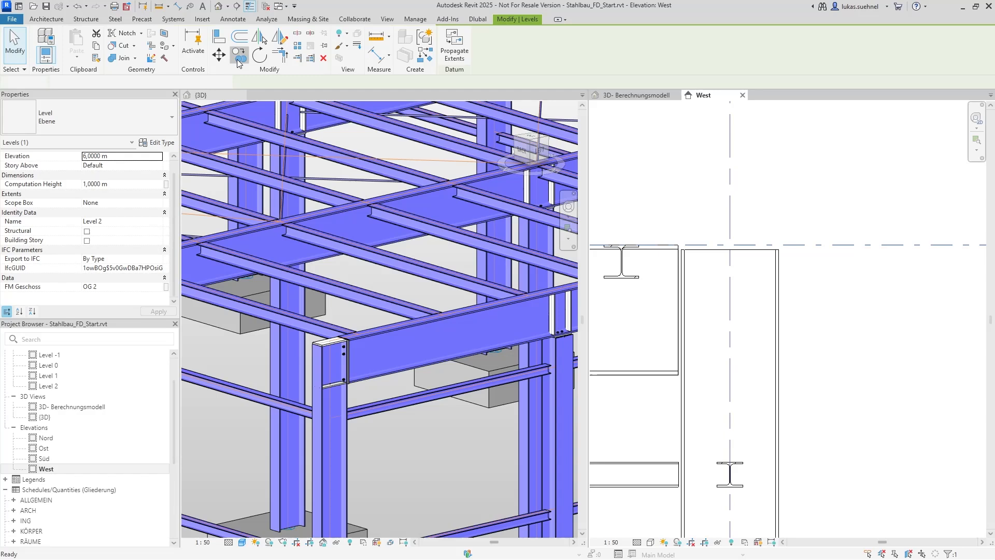
left_click(679, 246)
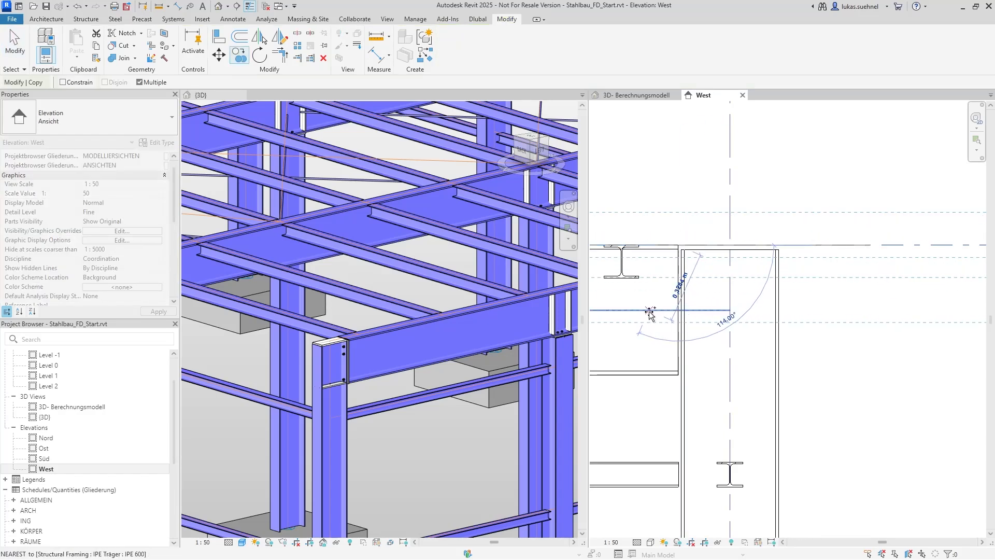
left_click(679, 310)
scroll(674, 322, "down", 1)
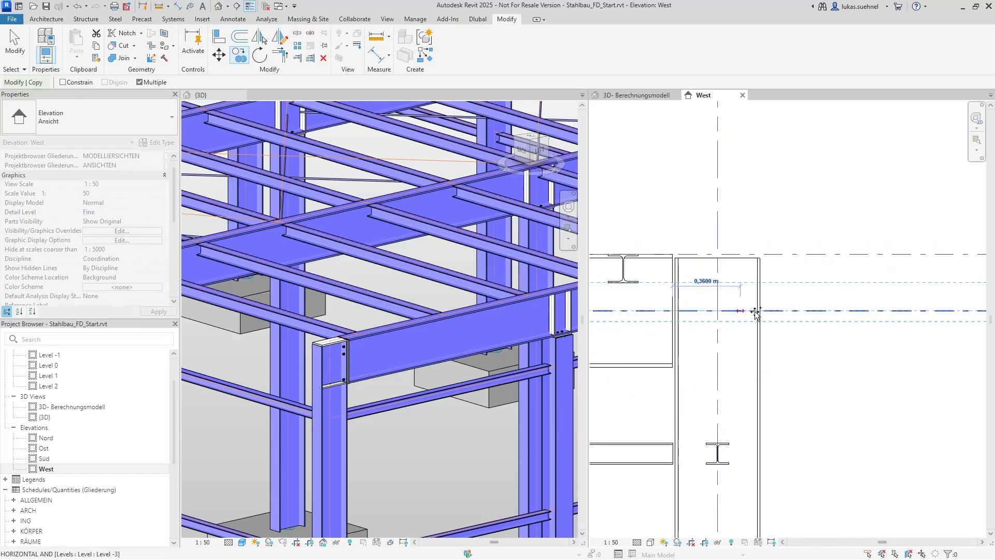
key("Escape")
key("Escape")
Step: Rename the new level at the IPE 600 roof beam's axis after Level 2 and mark it as structural
left_click(773, 311)
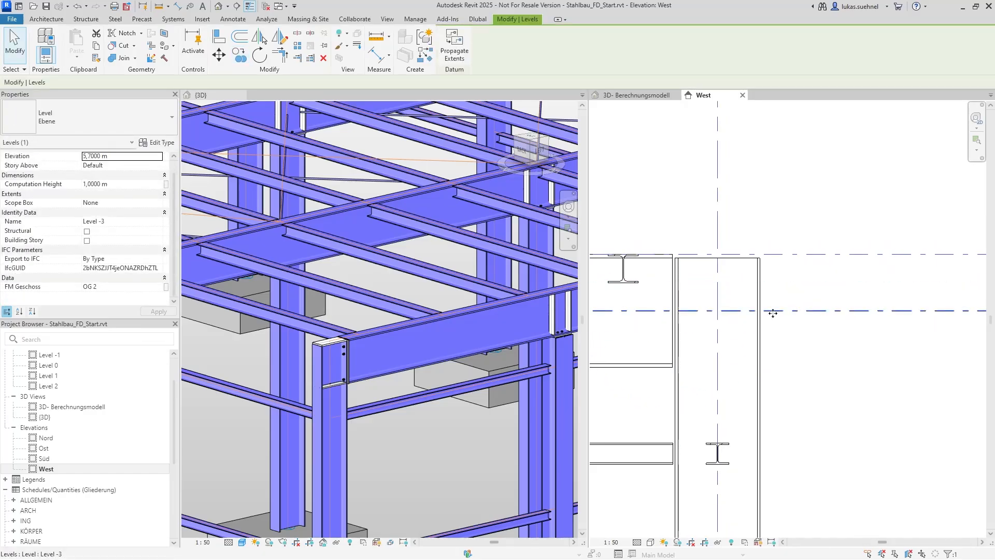
left_click(115, 221)
key("BackSpace")
key("BackSpace")
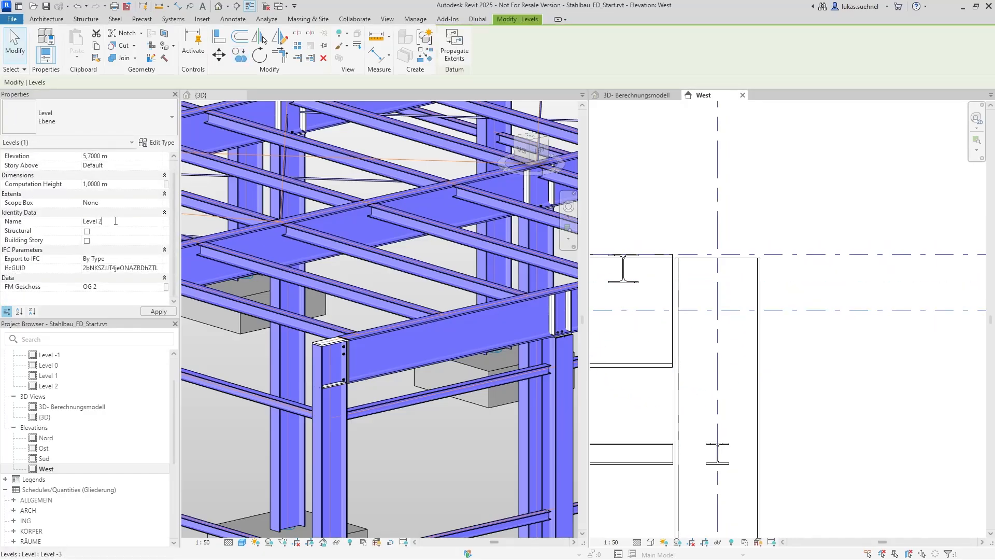
type("l")
left_click(86, 231)
scroll(469, 336, "down", 5)
key("Escape")
scroll(686, 239, "down", 3)
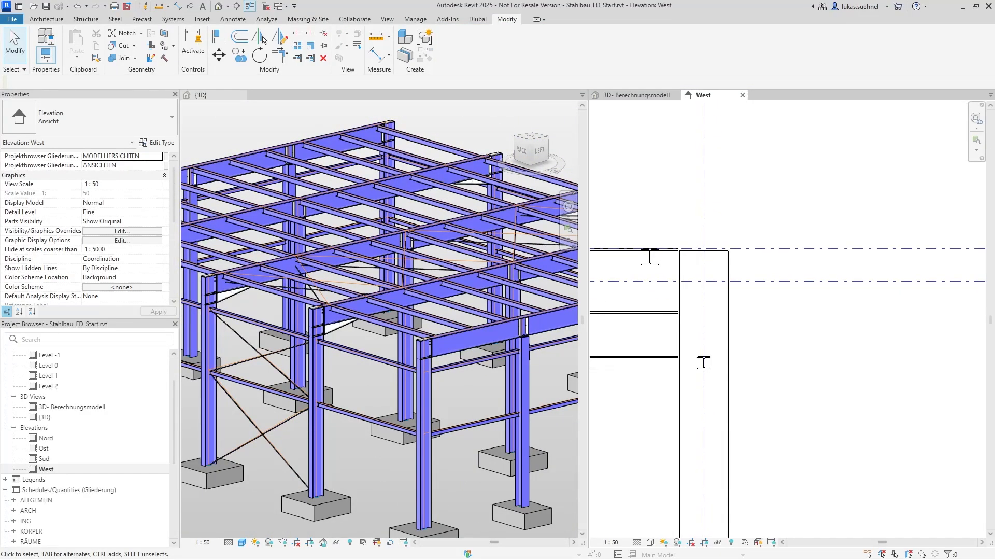
Step: Bring the Analytical Automation dialog back beside the physical model and return to the 3D- Berechnungsmodell view
left_click_drag(325, 109, 103, 102)
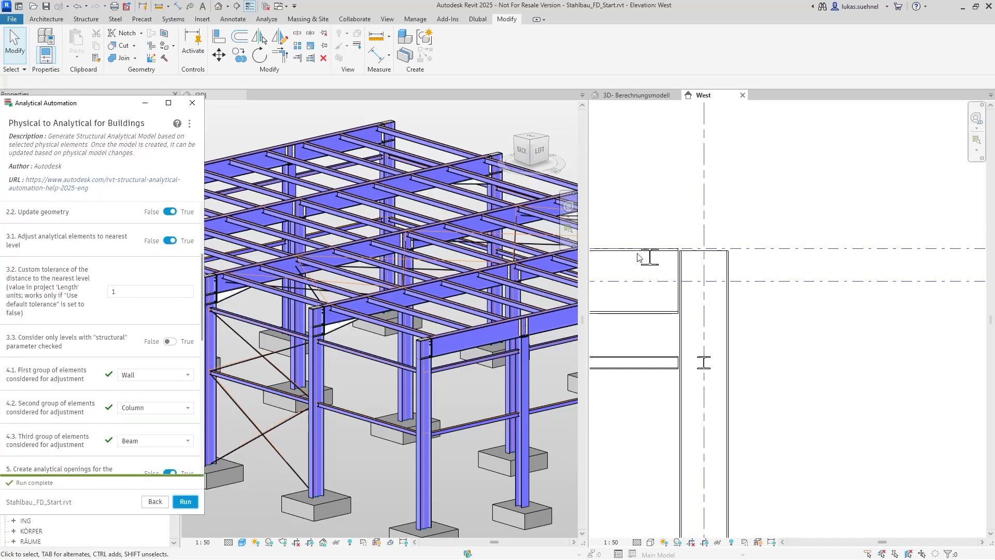
scroll(773, 287, "down", 2)
left_click(638, 95)
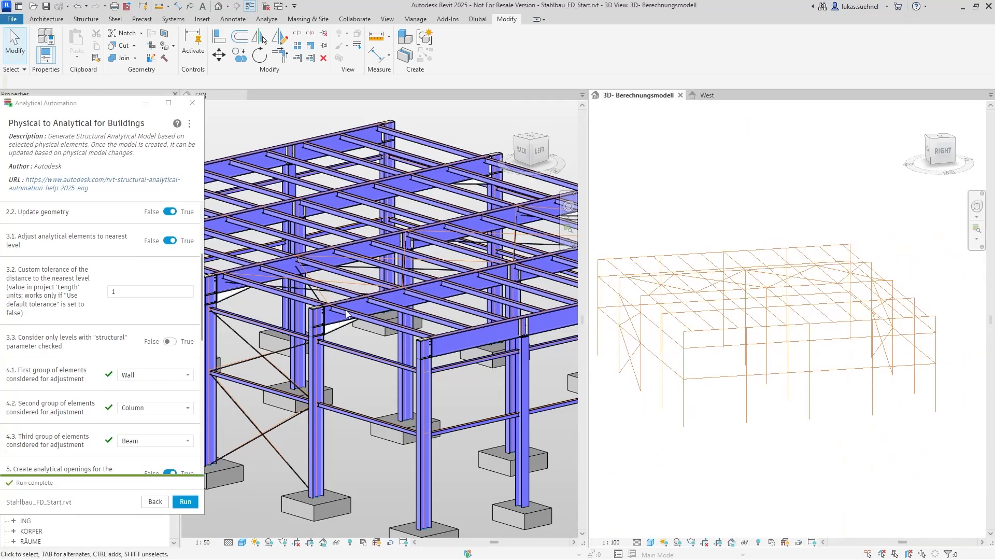
Step: Restrict the level adjustment to levels with the "structural" parameter checked and run the analytical automation again
scroll(143, 384, "up", 1)
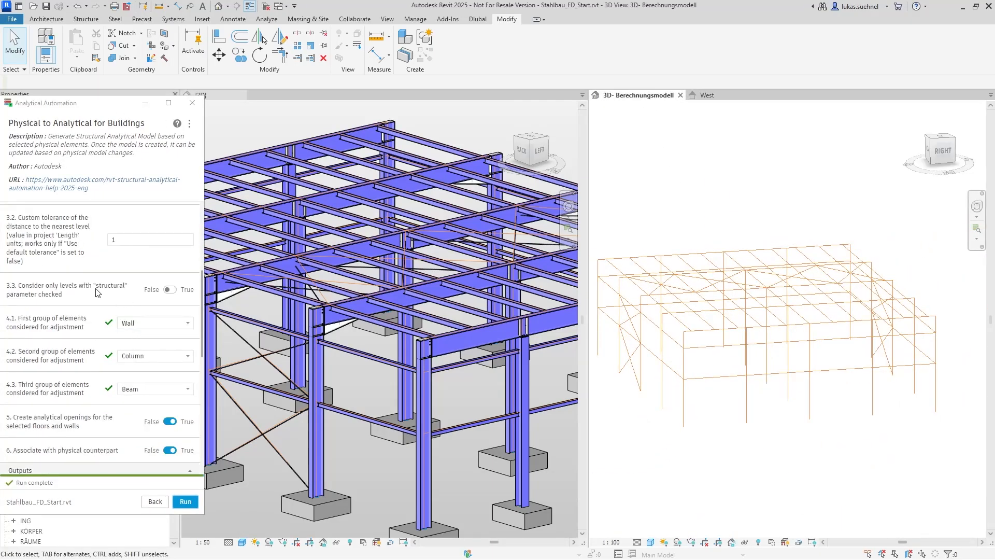
scroll(133, 321, "up", 1)
left_click(170, 393)
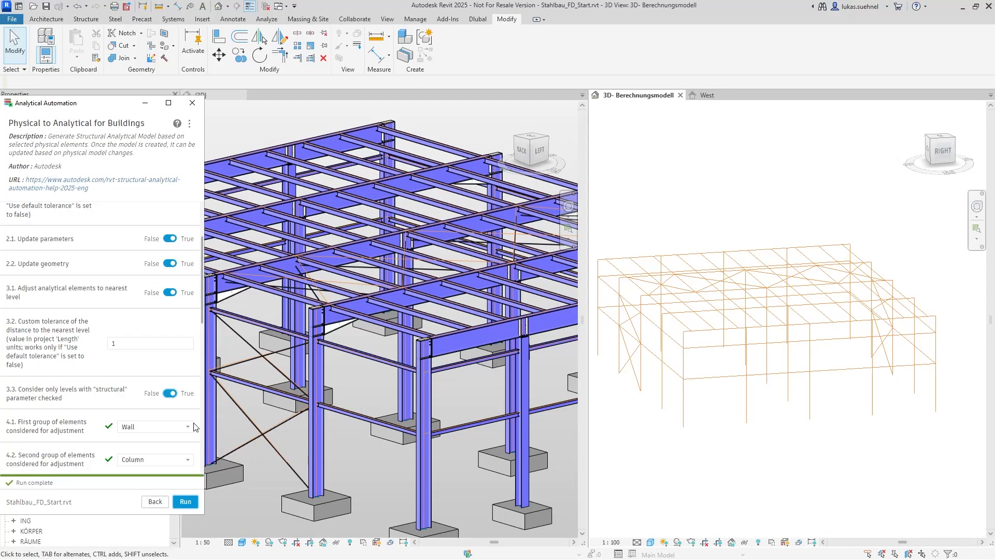
left_click(186, 502)
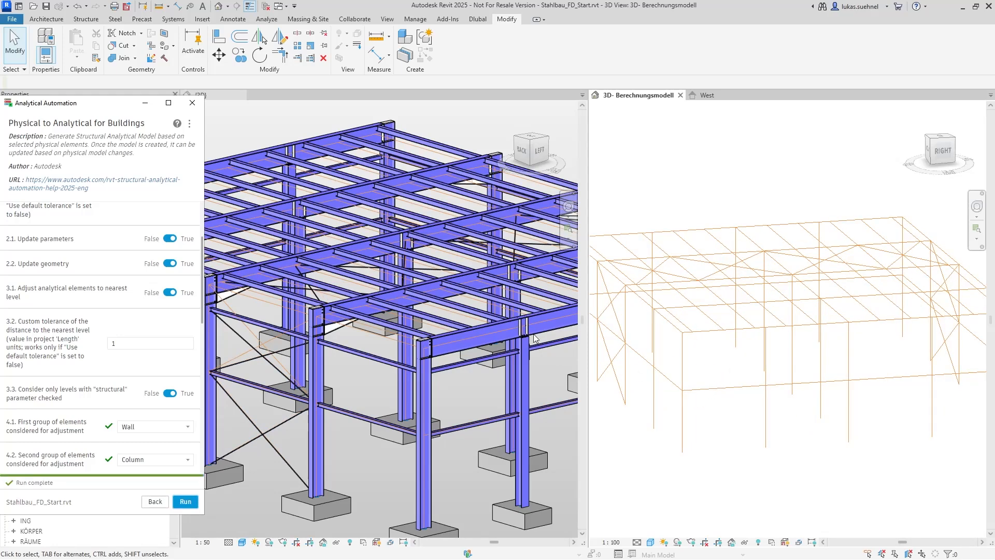
Step: Examine how the roof beams and purlins align in the physical and analytical views after the run
left_click(487, 376)
scroll(466, 373, "up", 6)
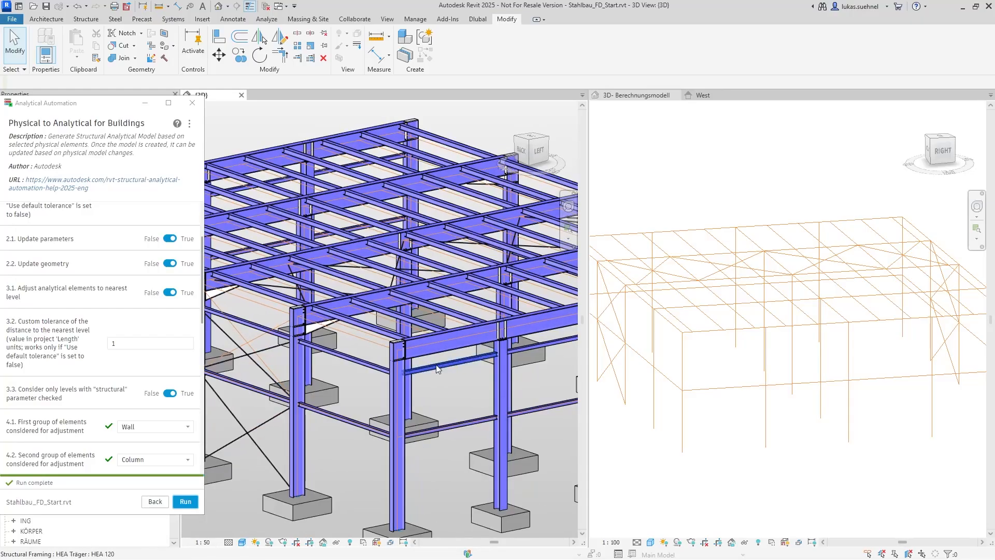
scroll(443, 373, "down", 5)
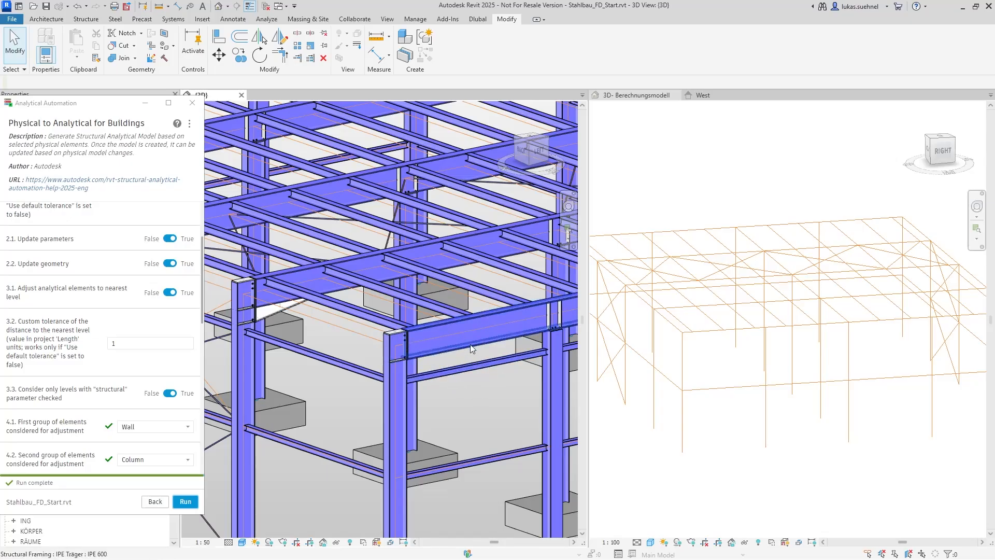
left_click(680, 364)
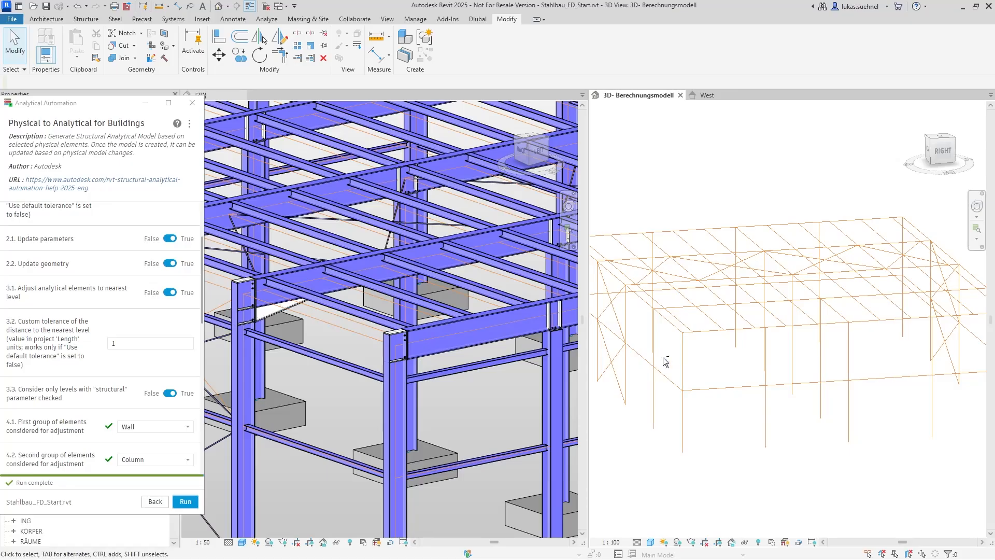
mouse_move(665, 361)
middle_mouse_down("shift")
mouse_move(720, 383)
mouse_move(704, 385)
mouse_move(668, 353)
middle_mouse_up("shift")
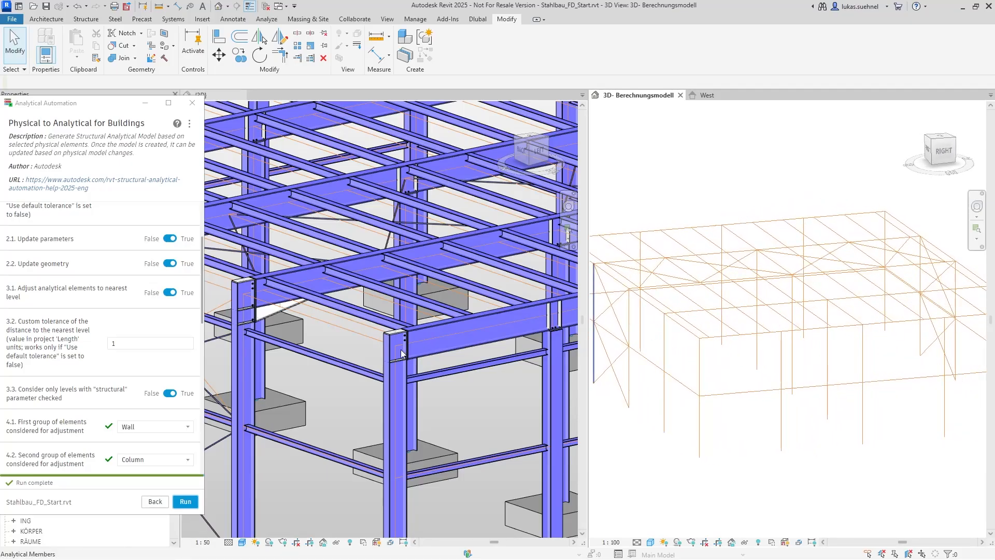
scroll(341, 356, "down", 2)
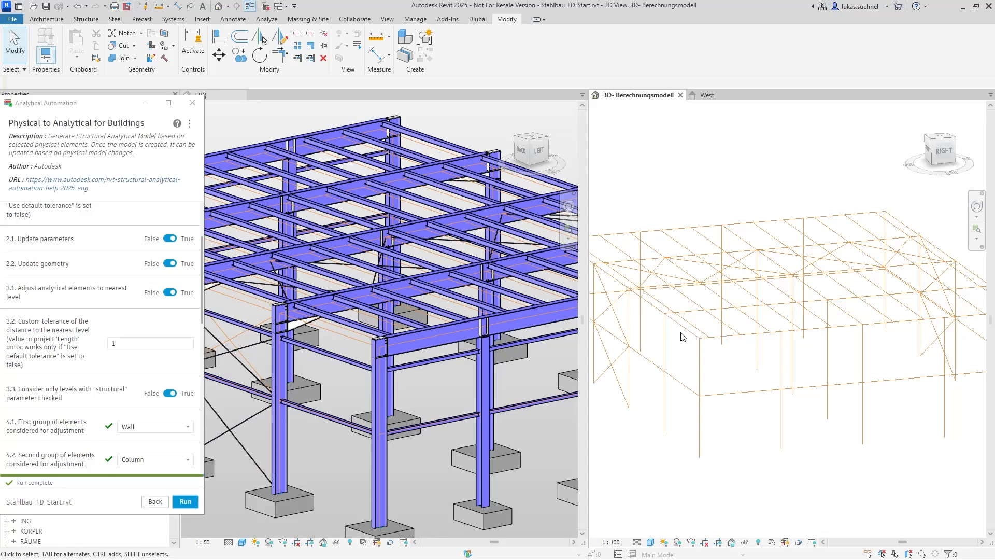
left_click(658, 310)
left_click(664, 331, "ctrl")
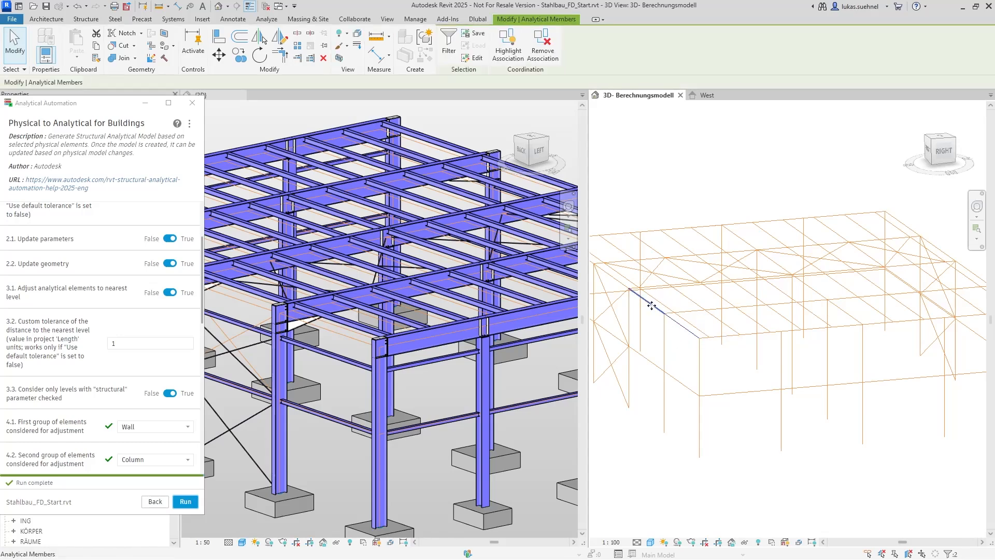
left_click(685, 349)
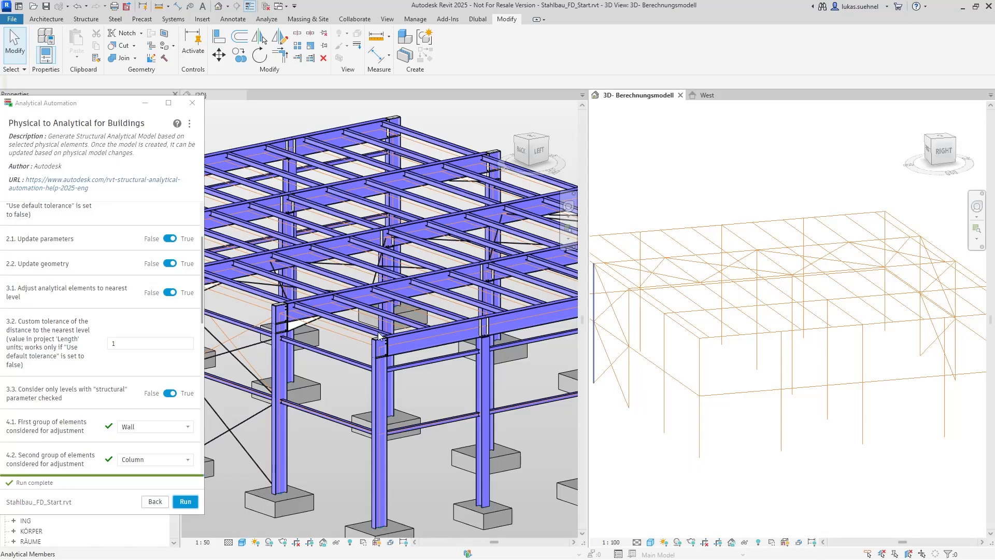
Step: Set the custom tolerance of the distance to the nearest level to 0.1 and rerun the analytical automation
left_click(112, 344)
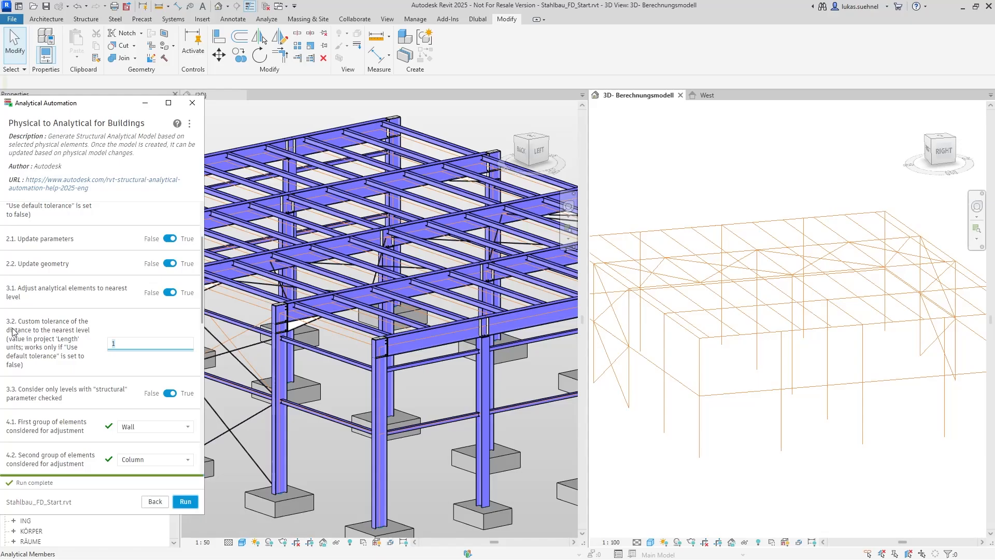
left_click(127, 344)
scroll(127, 349, "up", 1)
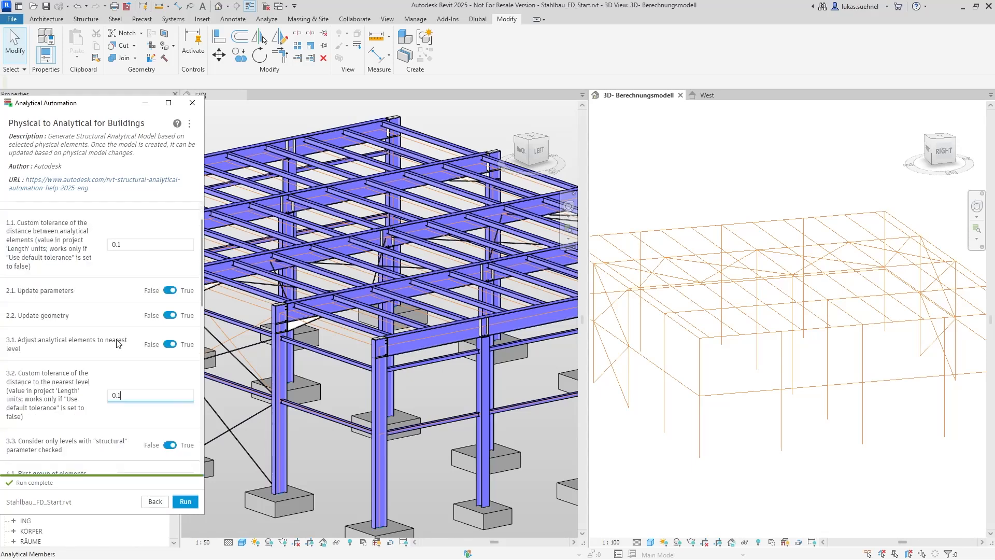
left_click(186, 501)
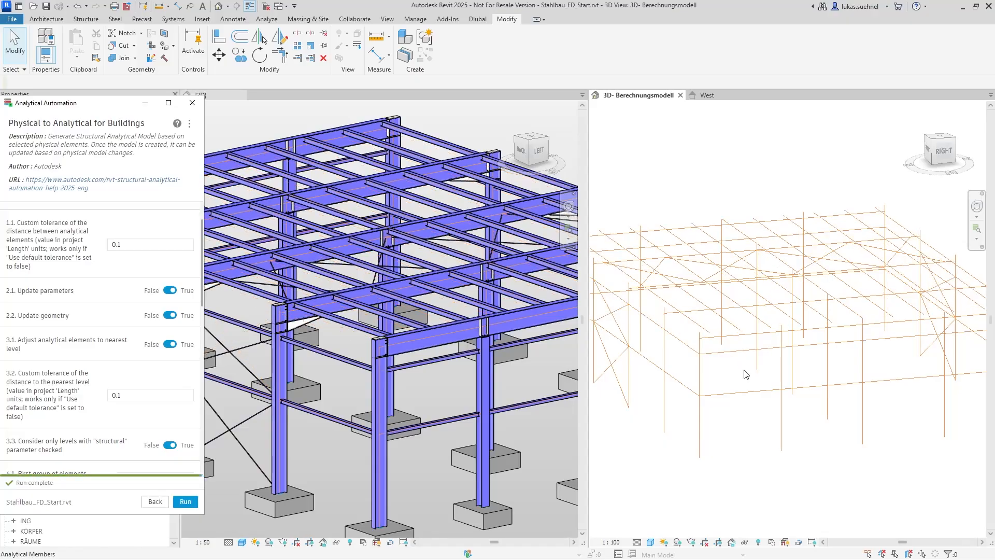
Step: Examine the column tops, purlins and roof beams of the analytical model for gaps, comparing them with the physical frame
scroll(763, 400, "up", 1)
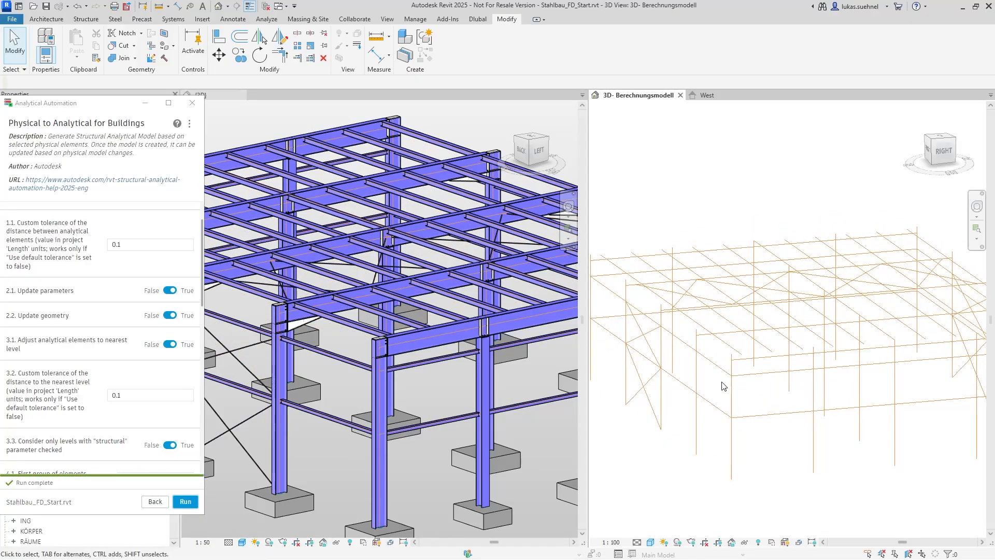
scroll(723, 386, "up", 2)
scroll(726, 373, "up", 2)
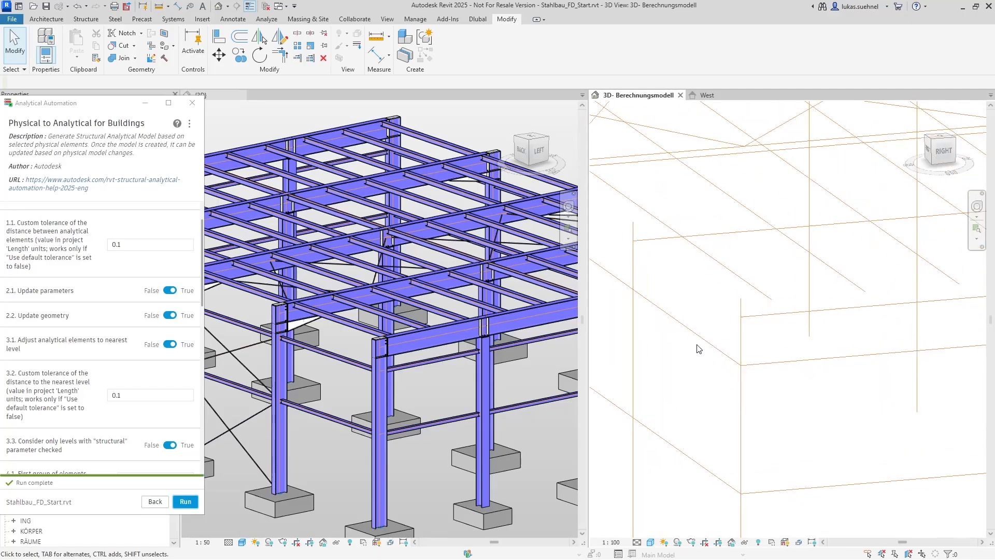
scroll(350, 375, "up", 5)
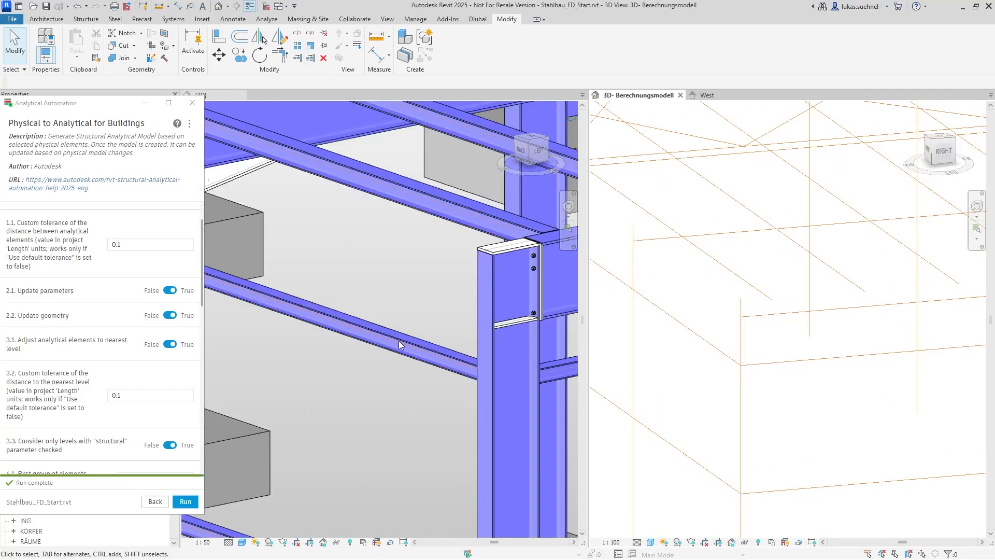
scroll(384, 373, "down", 5)
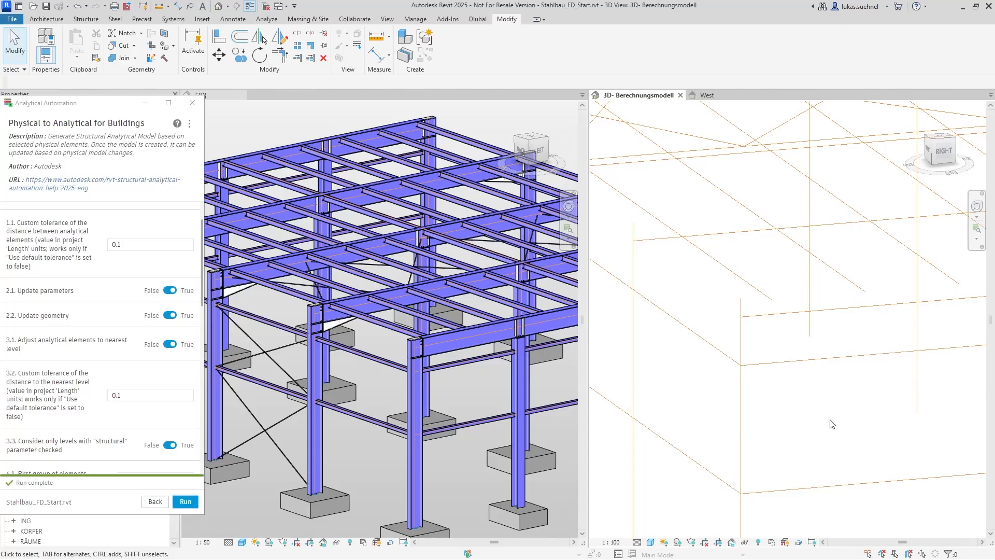
scroll(749, 401, "down", 3)
middle_click_drag(720, 394, 771, 397)
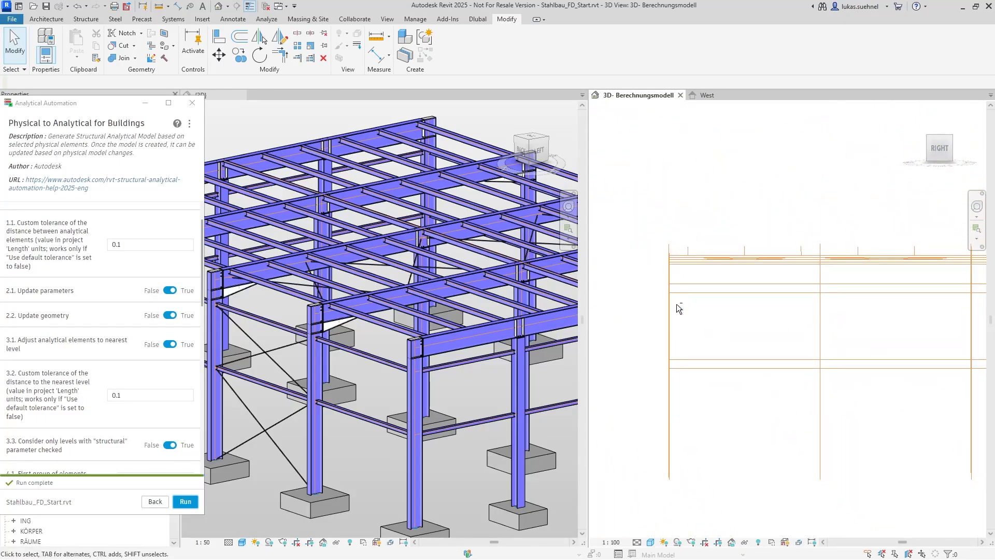
middle_click_drag(676, 306, 665, 257, "shift")
scroll(666, 257, "up", 4)
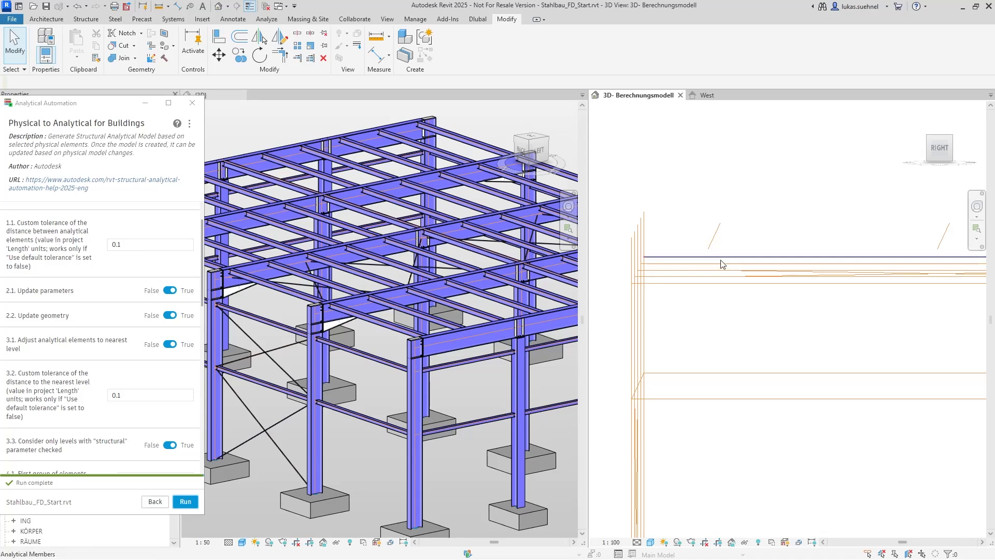
Step: Set the custom tolerance of the distance to the nearest level to 0.6 and rerun the analytical automation
left_click(118, 395)
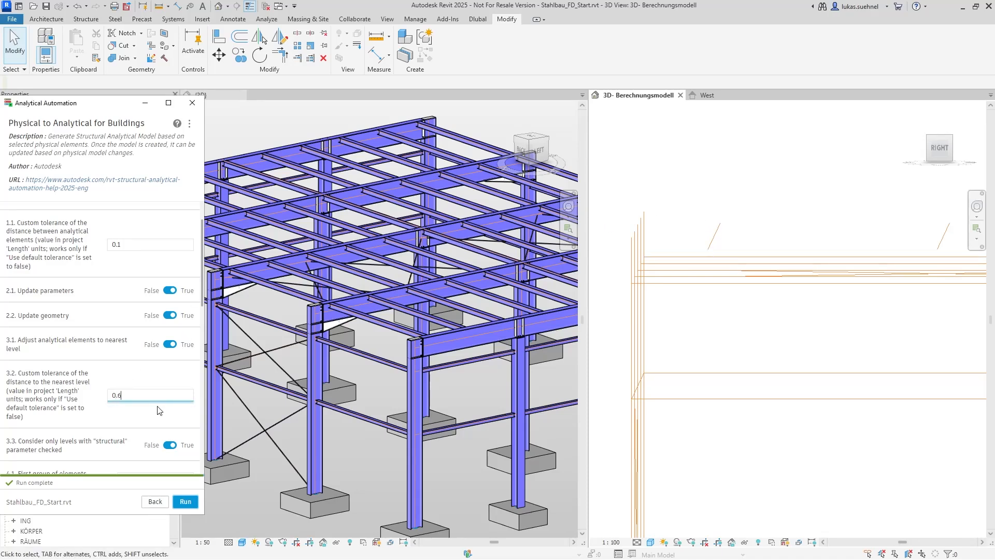
left_click(179, 498)
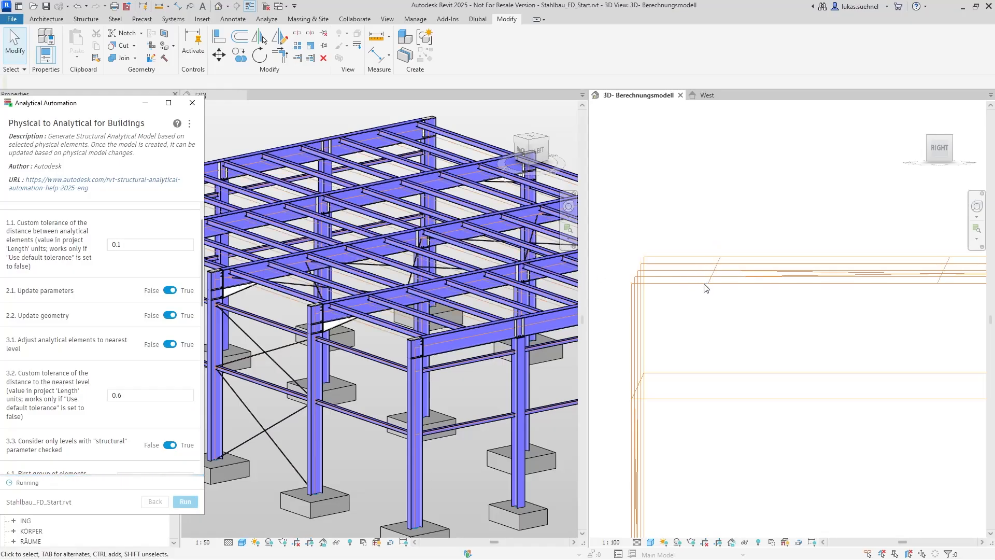
Step: Check the roof corner and column connections of the updated analytical model against the physical model
scroll(703, 307, "down", 8)
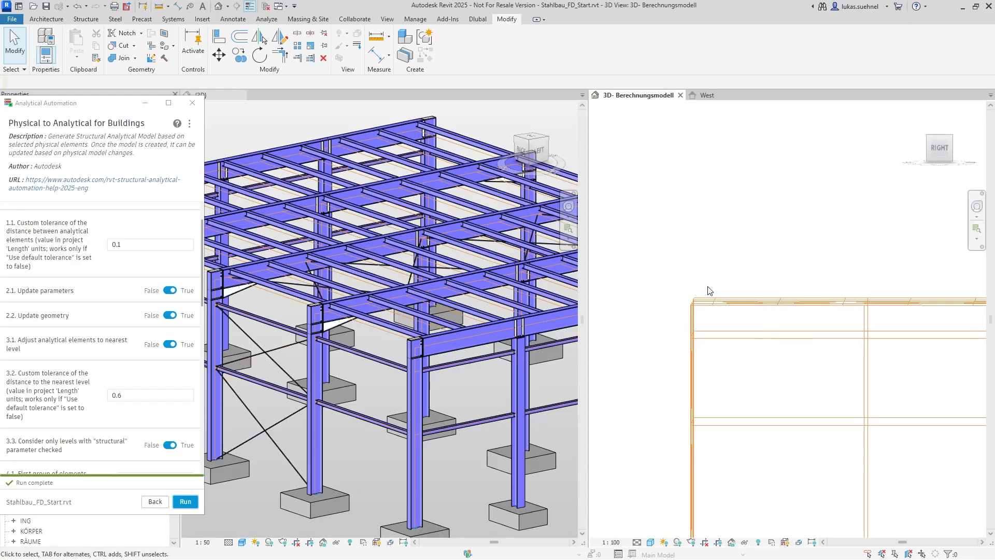
middle_click_drag(709, 291, 714, 266, "shift")
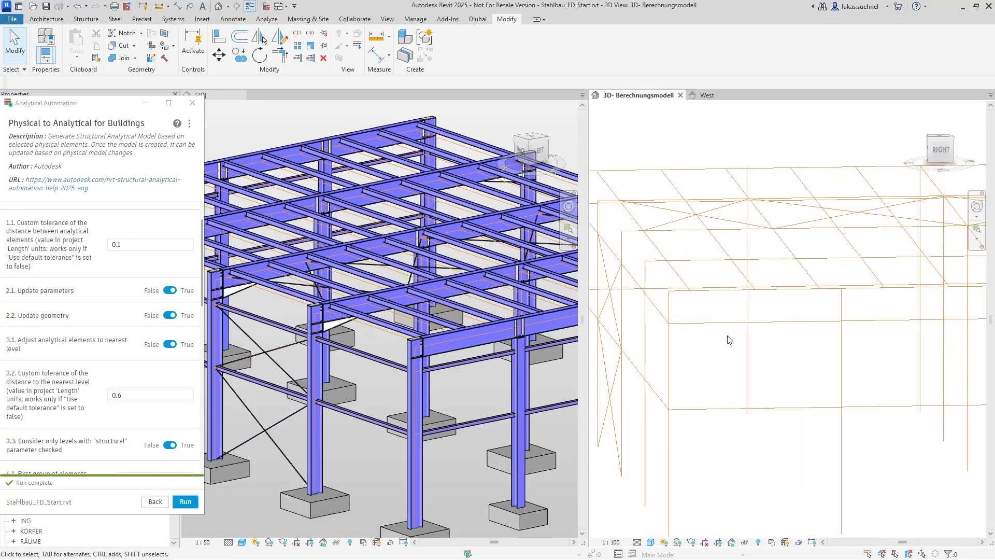
scroll(727, 345, "down", 2)
mouse_move(715, 370)
middle_mouse_down("shift")
mouse_move(707, 360)
mouse_move(718, 367)
middle_mouse_up("shift")
scroll(425, 352, "up", 3)
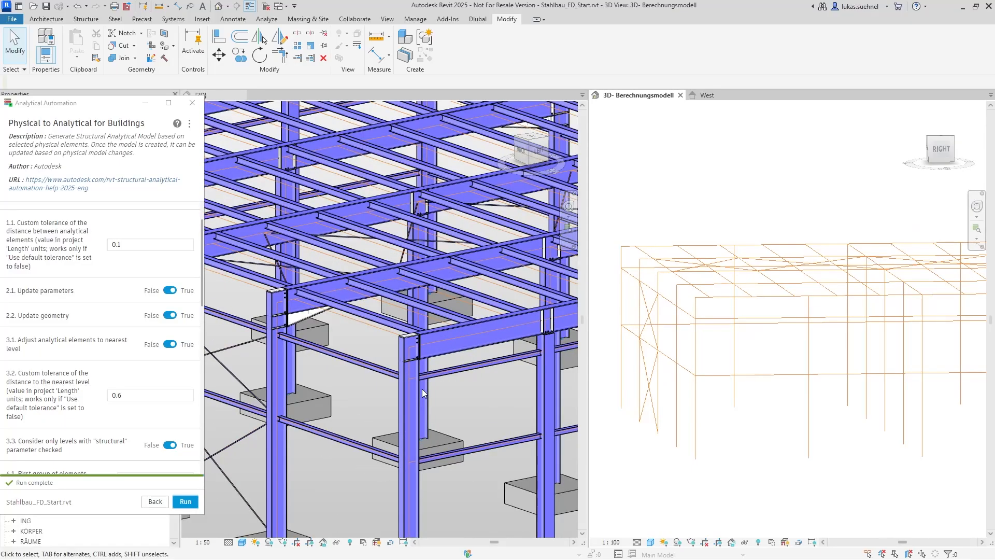
scroll(700, 315, "up", 5)
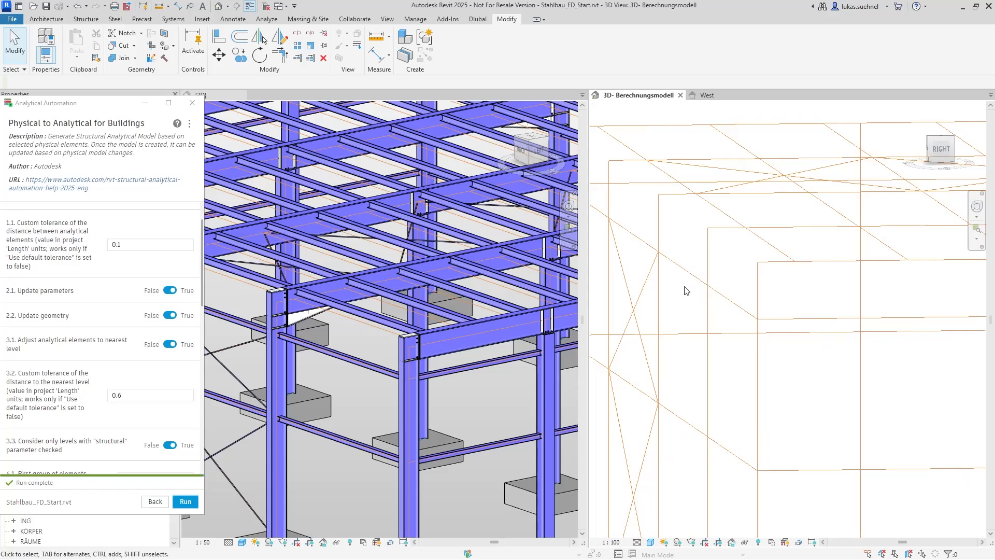
scroll(747, 354, "down", 3)
scroll(738, 388, "down", 3)
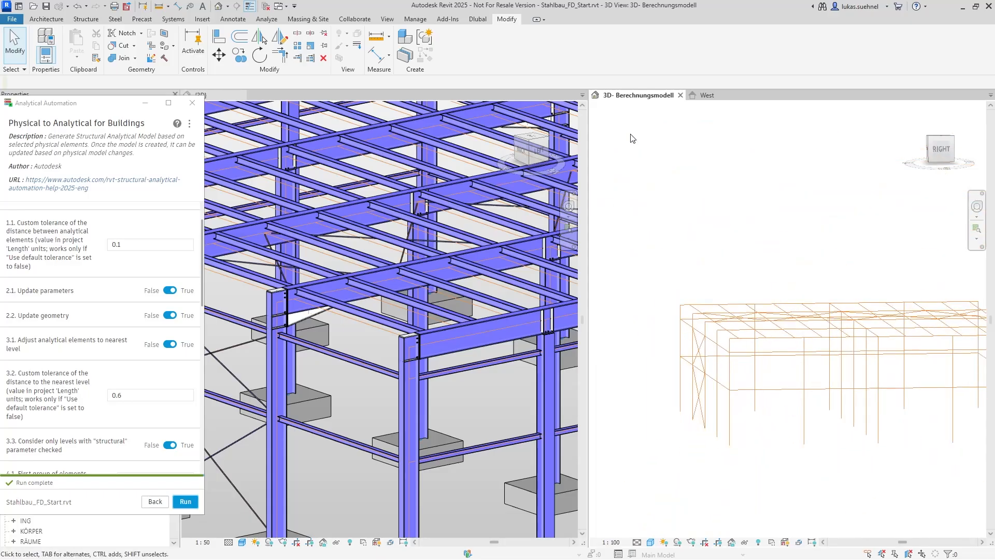
Step: Close the Analytical Automation dialog and merge the {3D} view into the same tab group as 3D- Berechnungsmodell
left_click(194, 104)
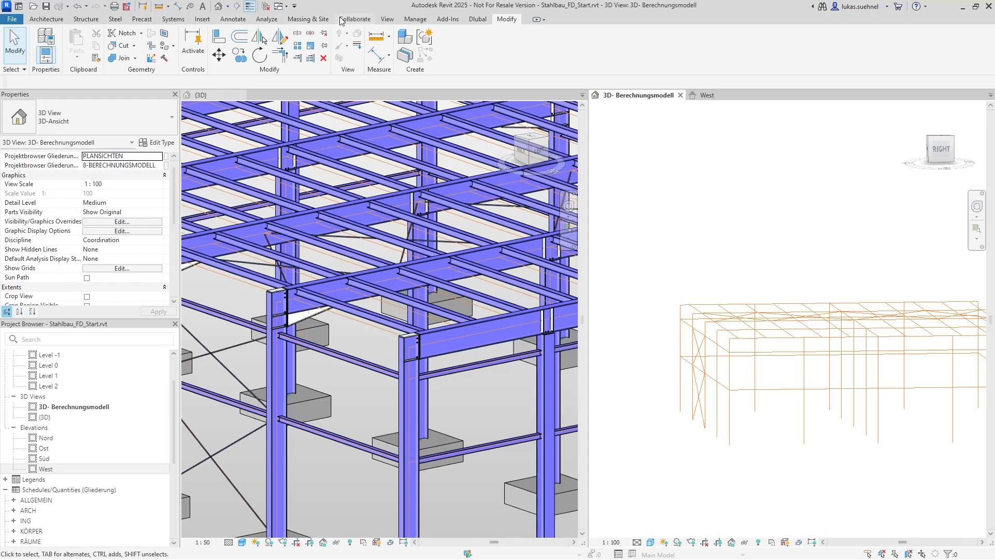
left_click(387, 19)
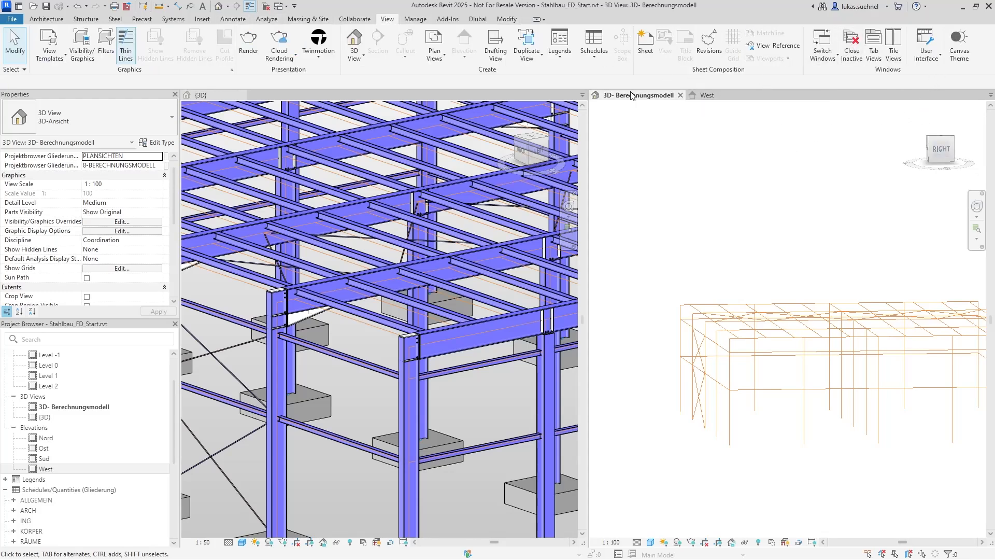
left_click_drag(191, 98, 639, 98)
scroll(476, 340, "down", 5)
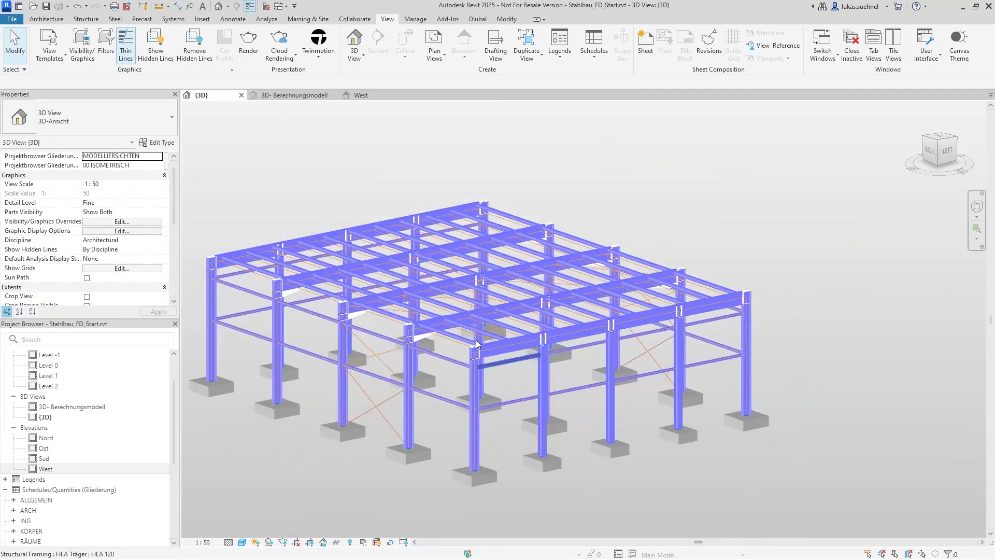
middle_click_drag(397, 212, 275, 151, "shift")
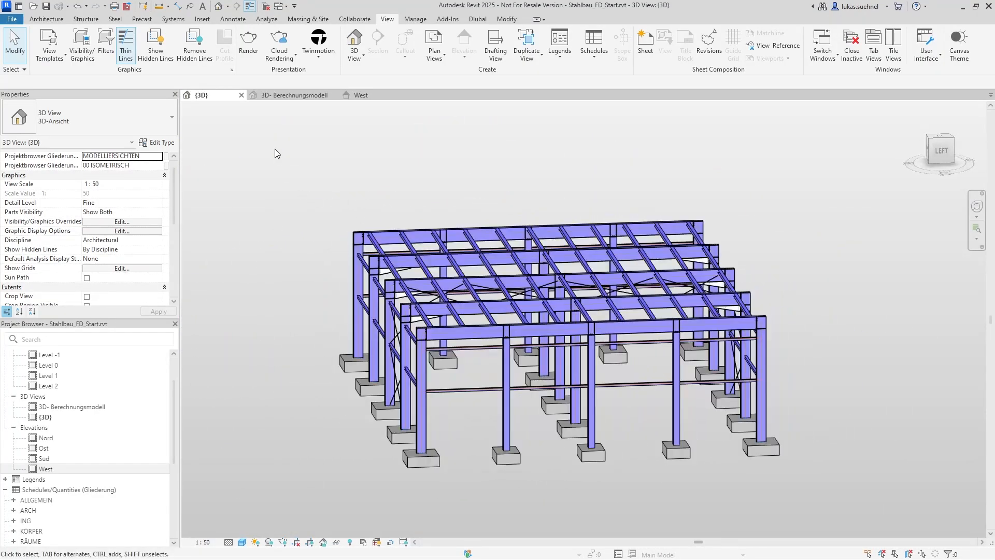
Step: Return to the 3D- Berechnungsmodell view and frame the whole analytical model
left_click(295, 94)
middle_click_drag(328, 288, 292, 217)
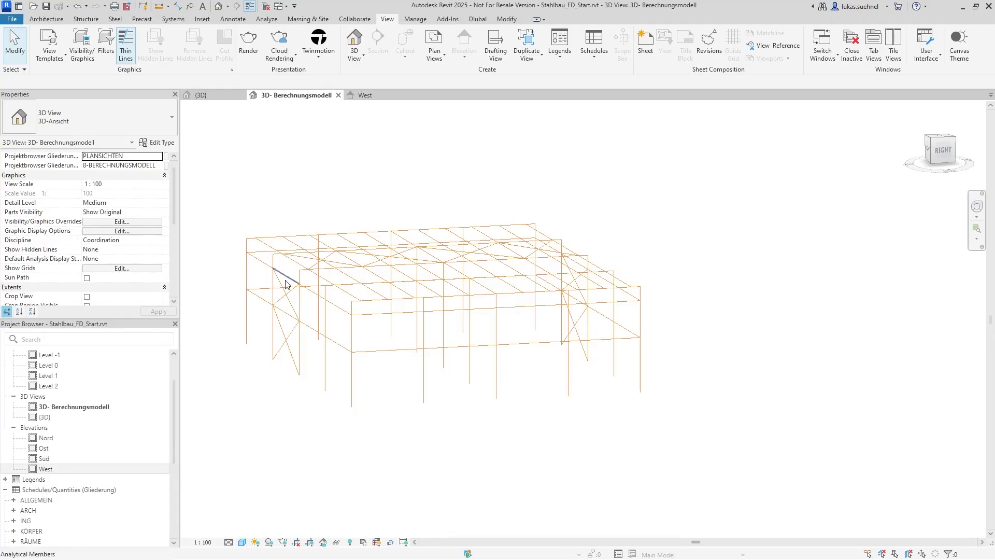
scroll(299, 379, "up", 3)
middle_click_drag(419, 377, 437, 409)
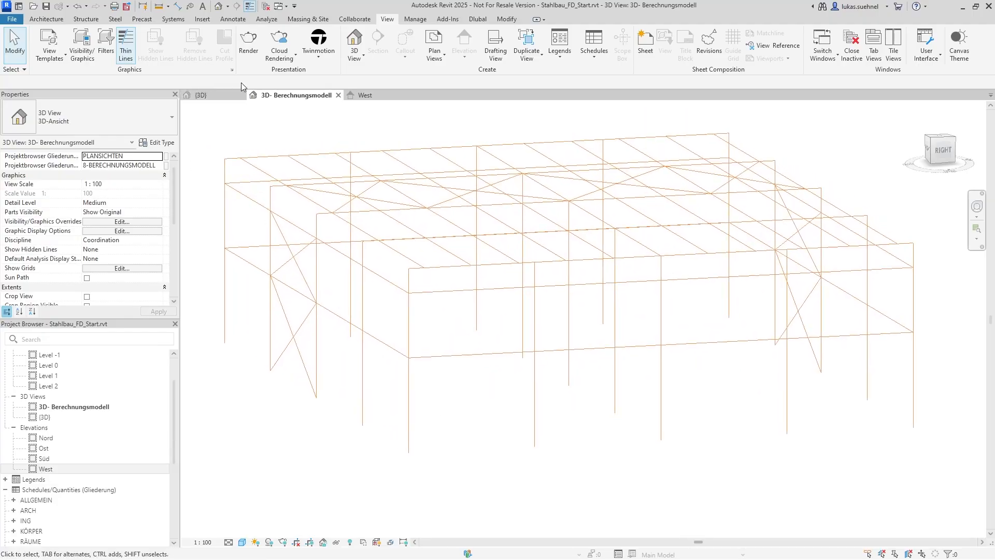
left_click(266, 19)
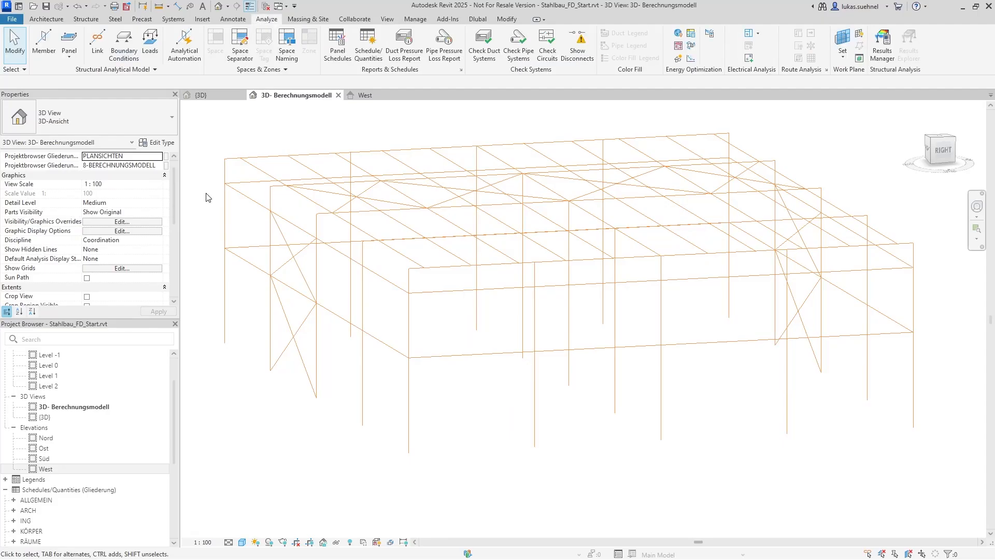
left_click(123, 43)
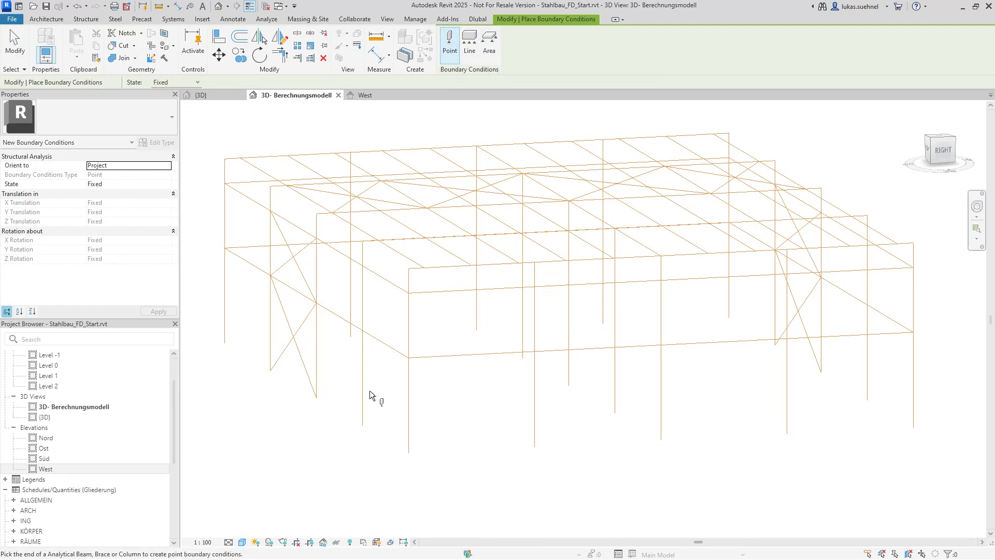
key("Escape")
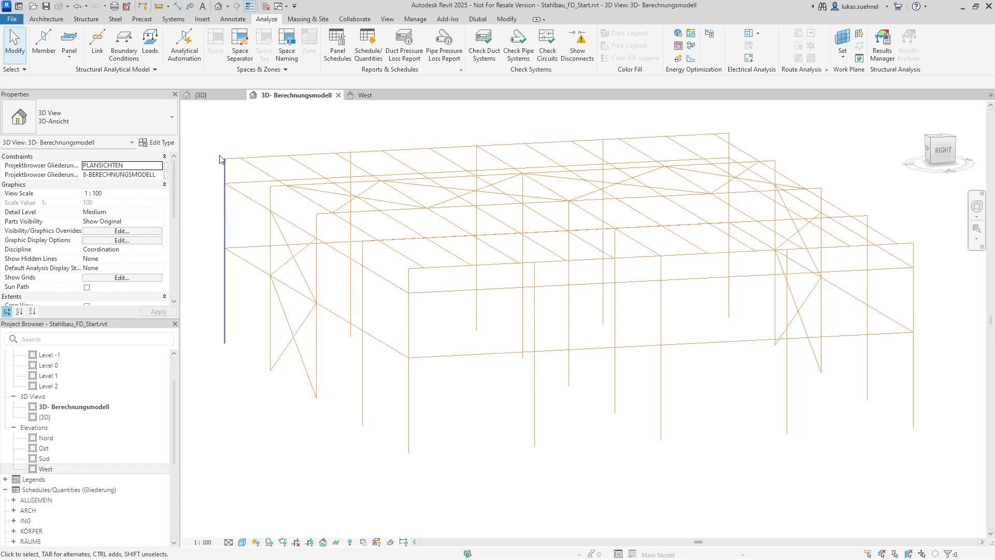
Step: Examine the start and end releases of an IPE 450 column in the analytical model
left_click(318, 352)
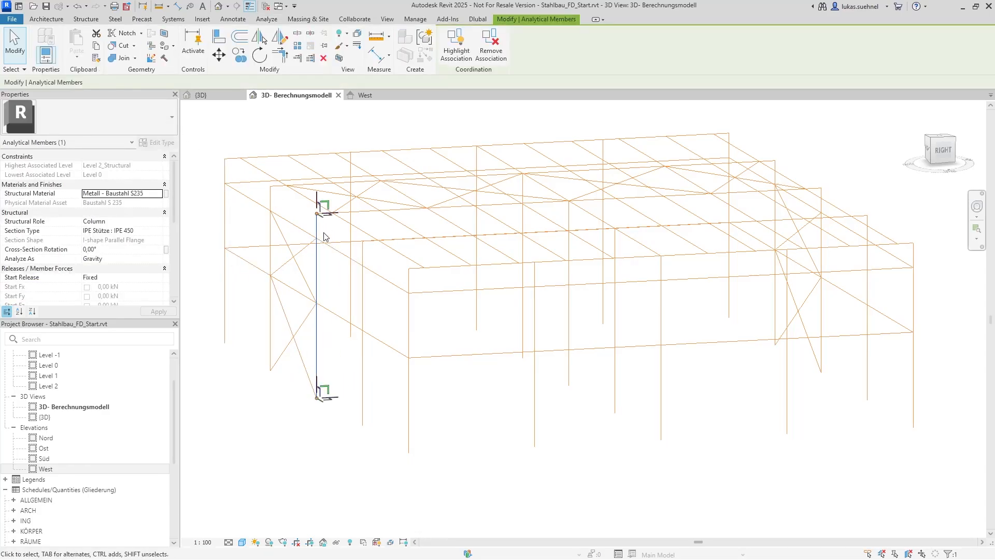
scroll(58, 240, "down", 2)
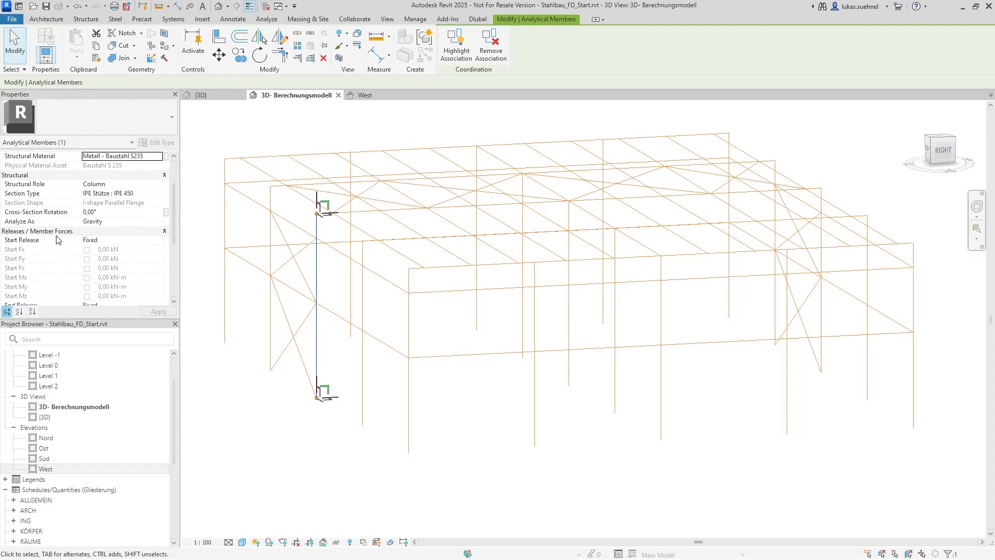
scroll(105, 245, "down", 3)
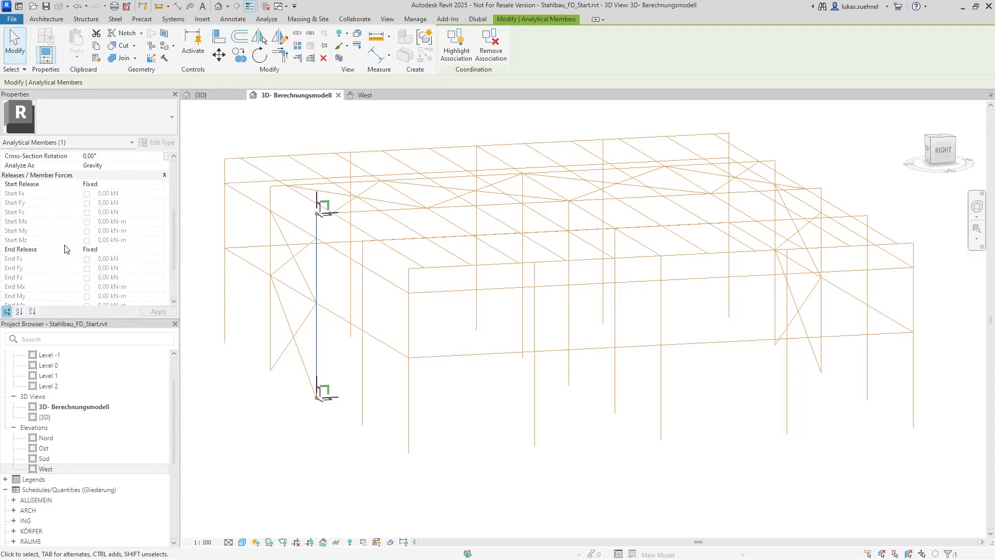
left_click(269, 424)
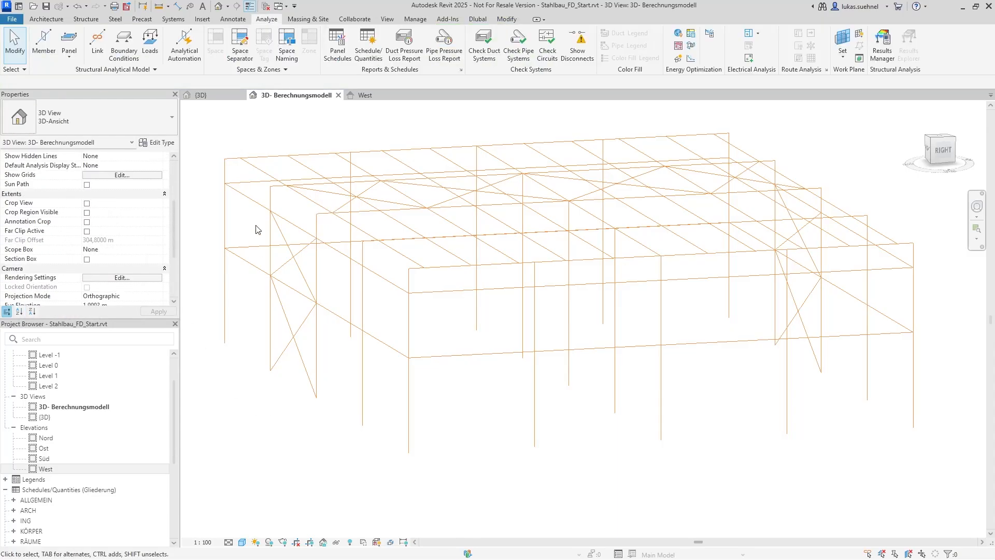
Step: Review the load cases and load combinations in the structural settings and the options for placing point, line and area loads
left_click(111, 70)
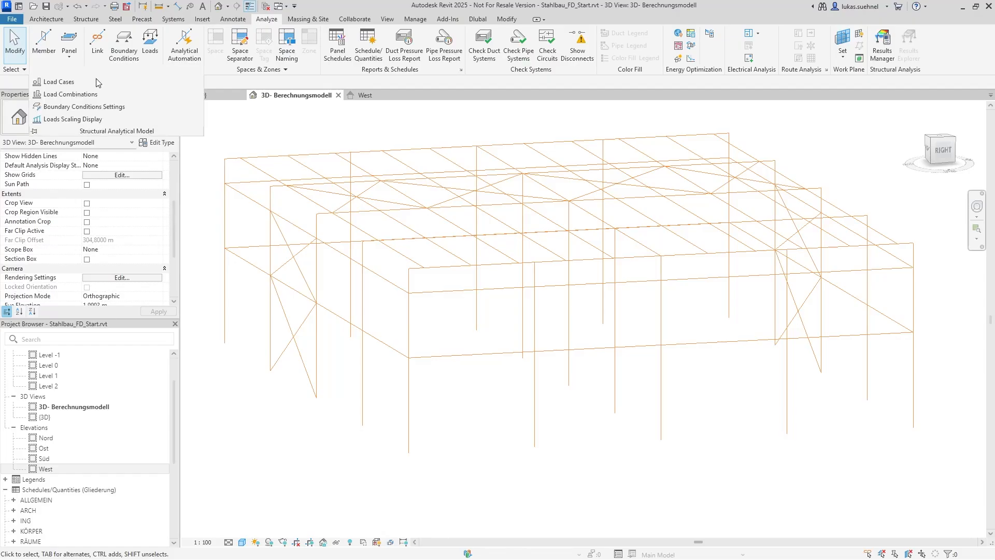
left_click(57, 82)
scroll(450, 248, "down", 2)
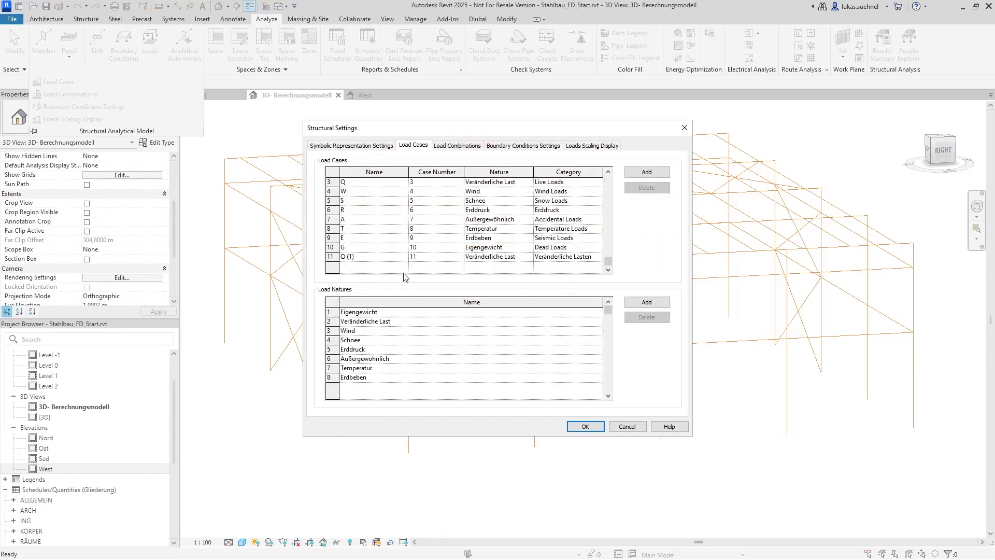
left_click(451, 149)
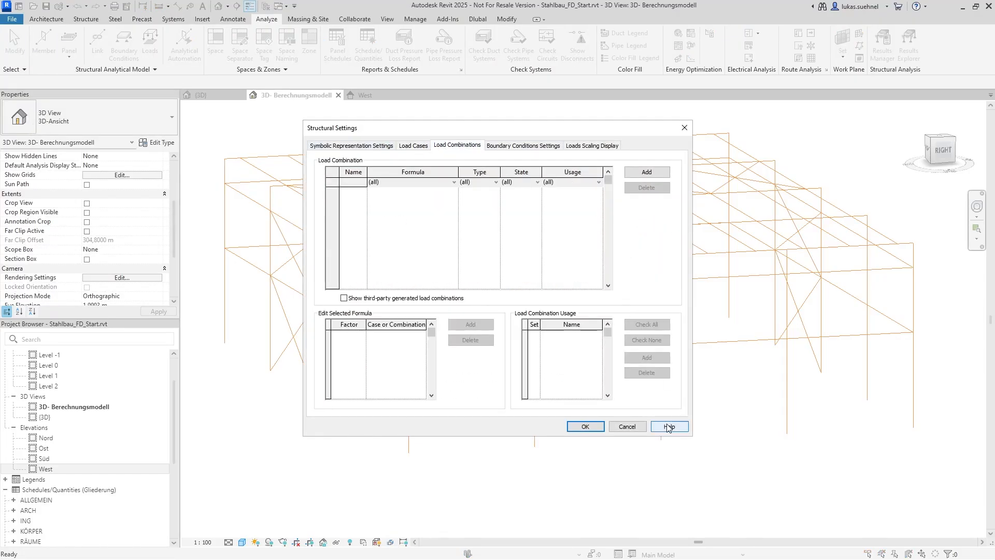
left_click(632, 428)
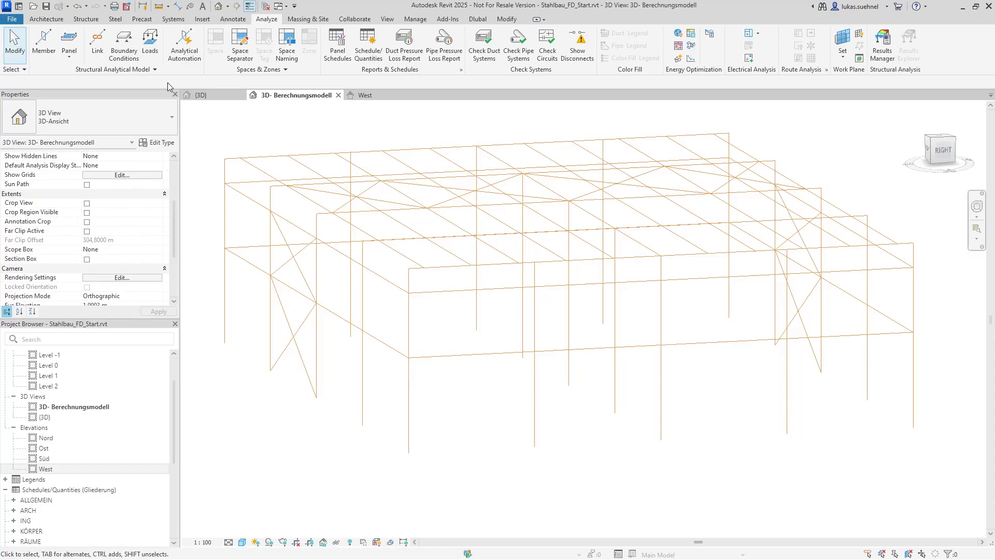
left_click(149, 57)
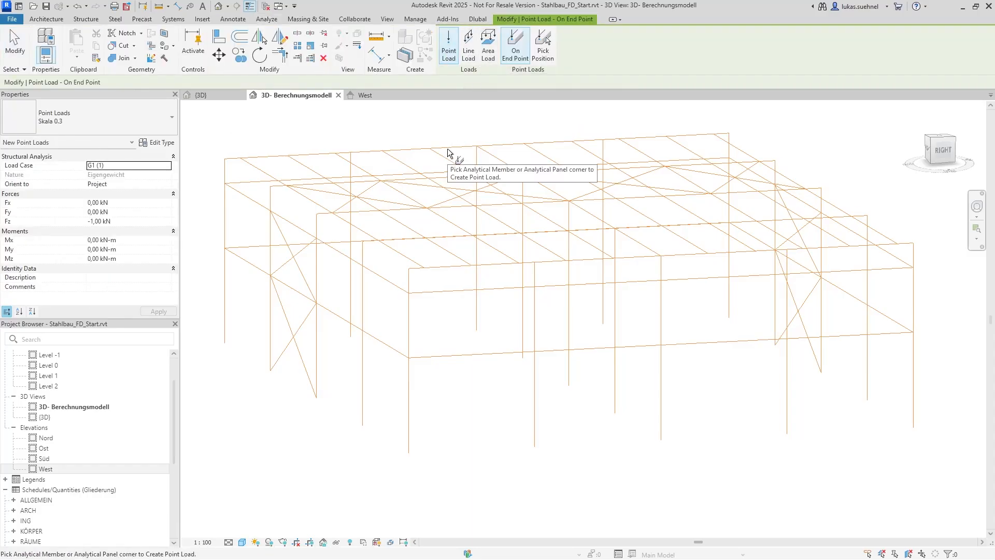
key("Escape")
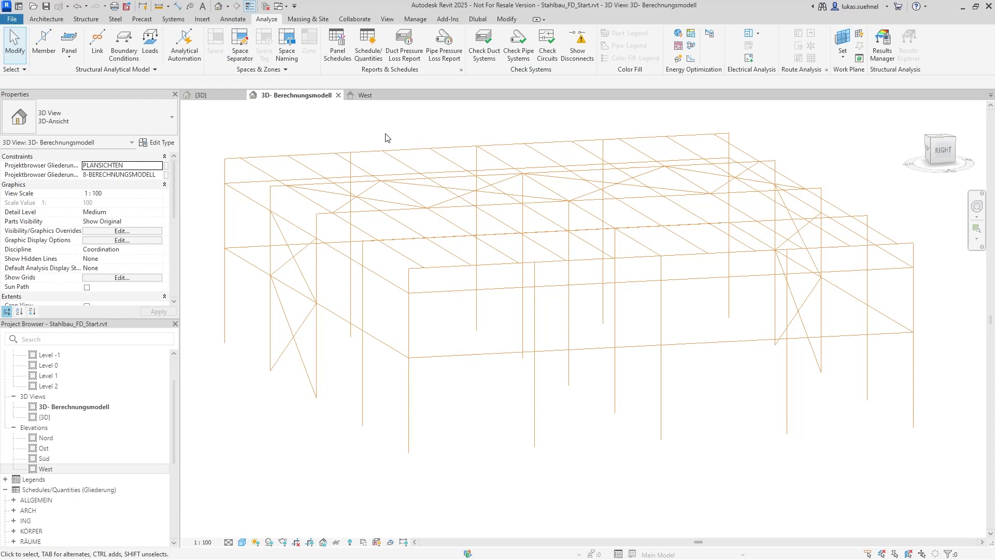
Step: Arrange the Revit window beside the Dlubal RFEM window so both programs share the screen
middle_click_drag(474, 338, 424, 326, "shift")
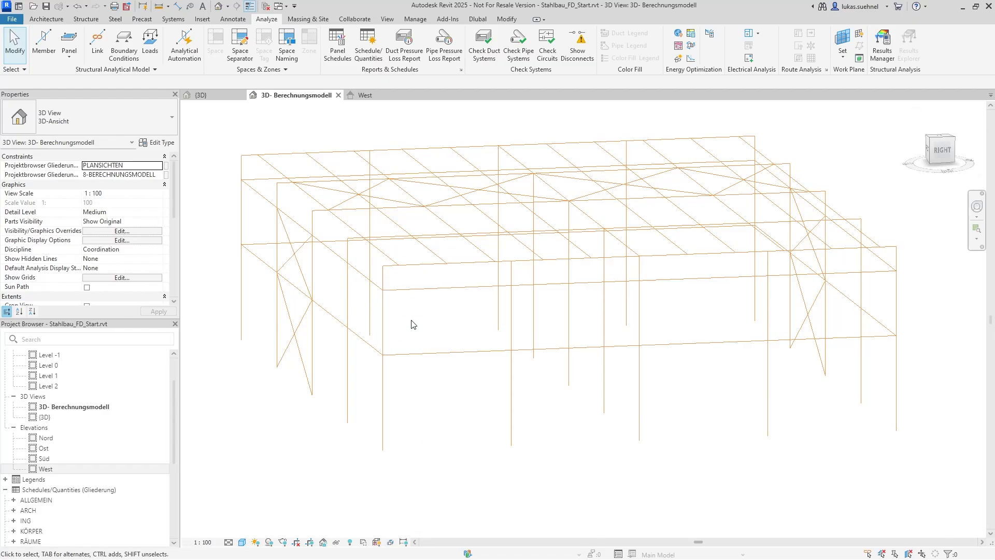
scroll(421, 305, "down", 1)
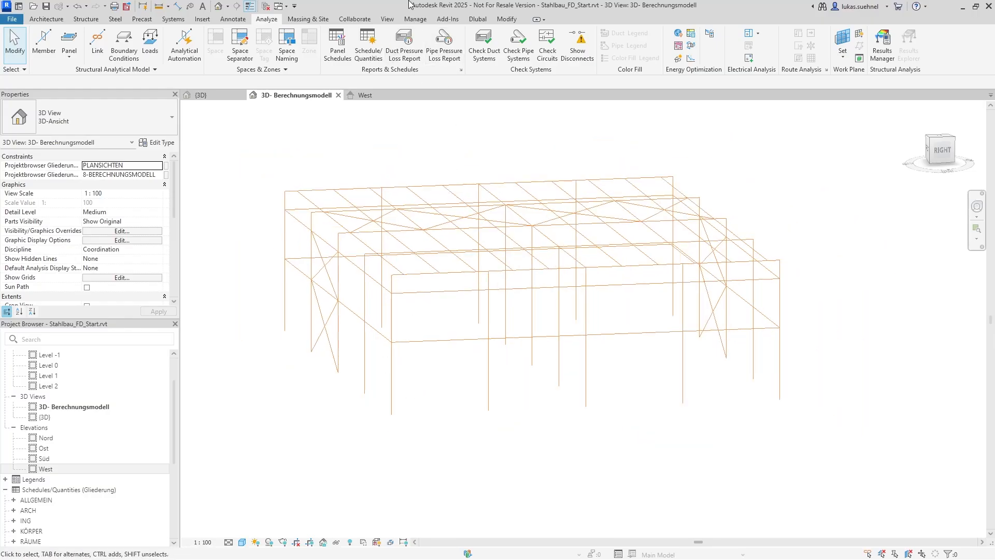
left_click_drag(409, 6, 1, 124)
left_click(734, 170)
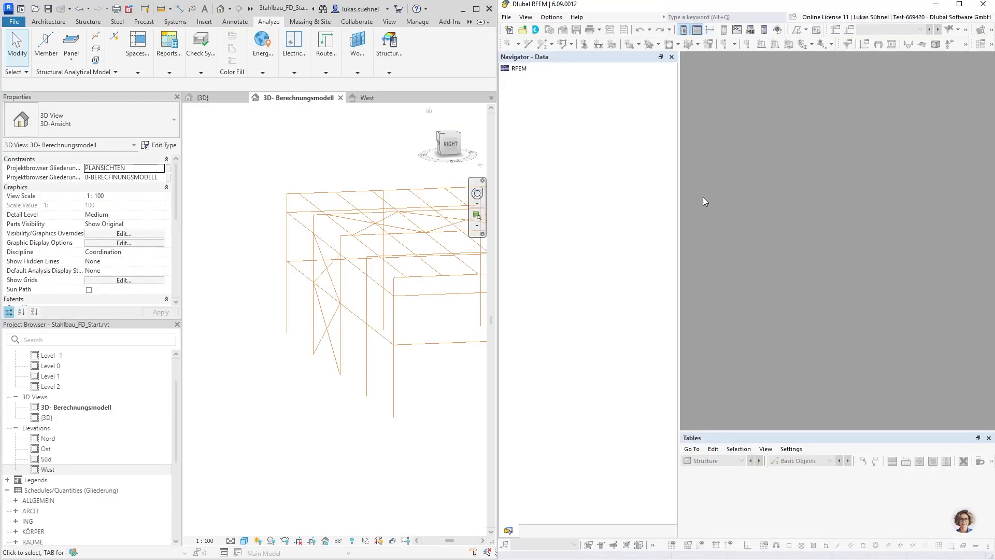
left_click(469, 21)
left_click(478, 33)
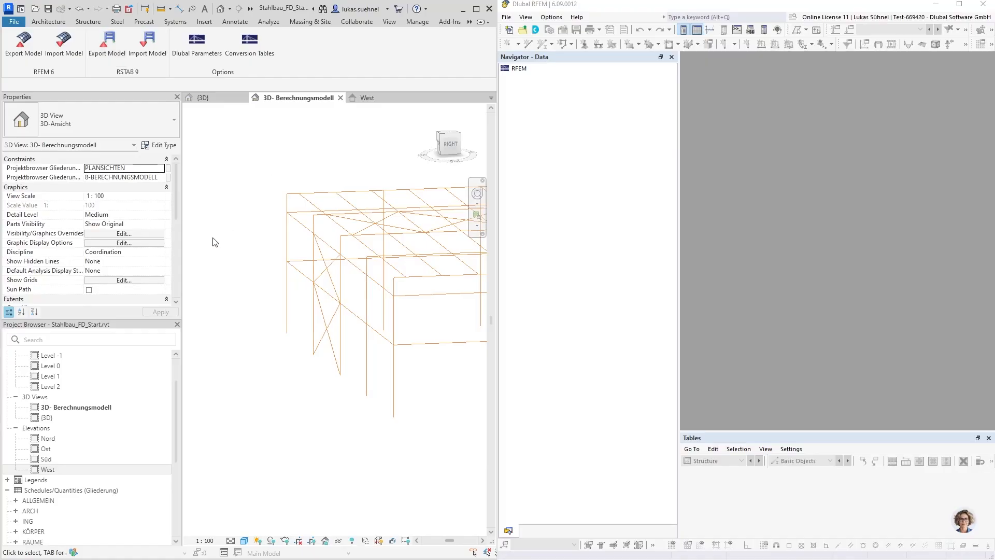
scroll(213, 239, "down", 4)
scroll(266, 169, "up", 3)
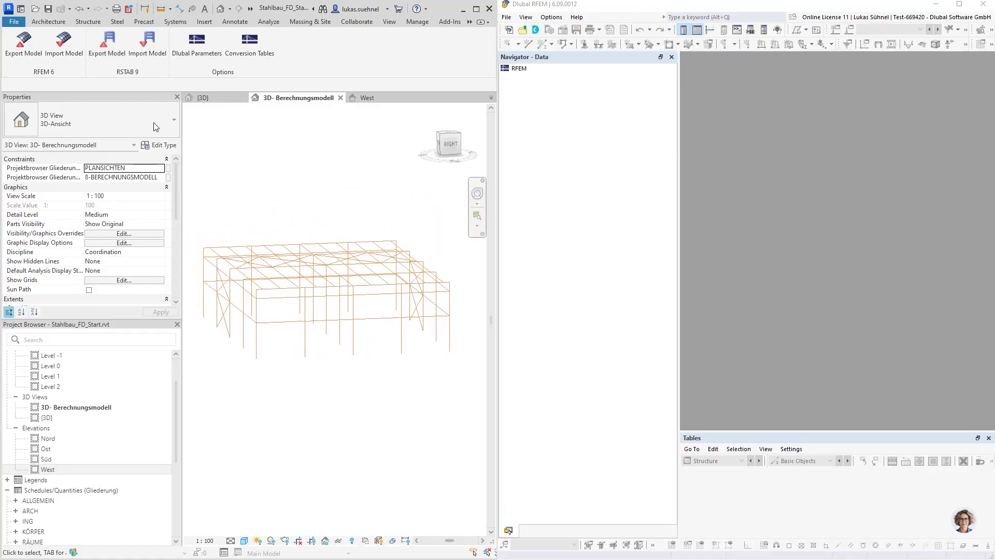
left_click(26, 52)
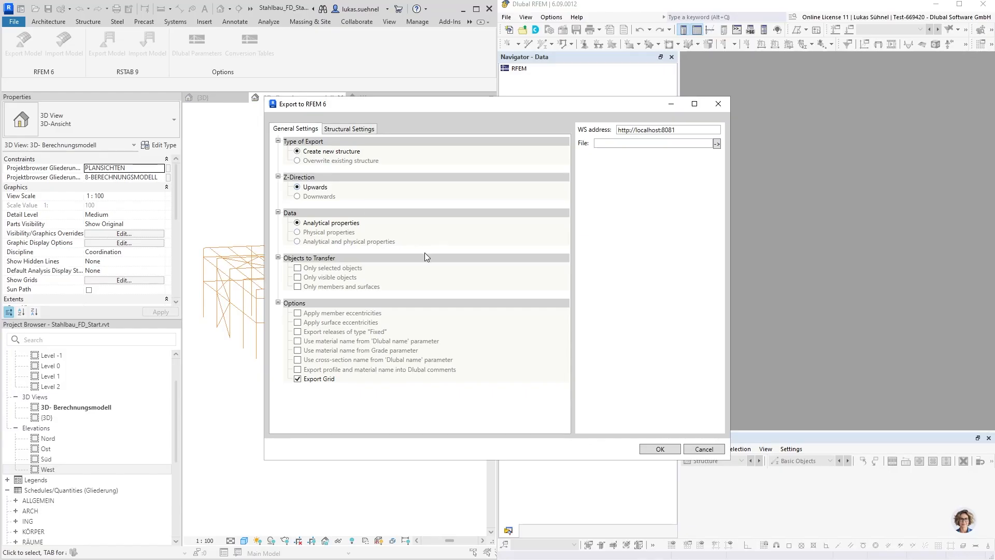
left_click(312, 232)
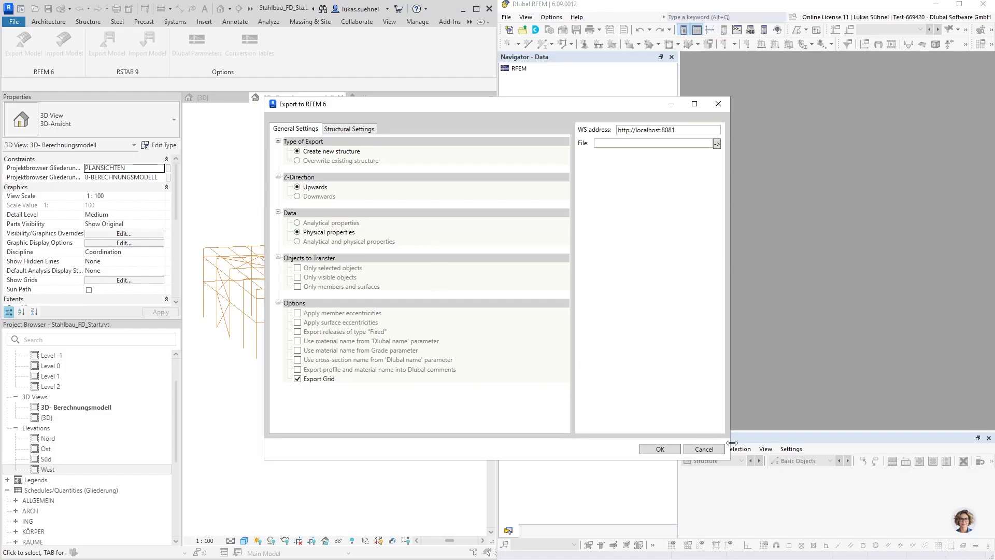
left_click(718, 450)
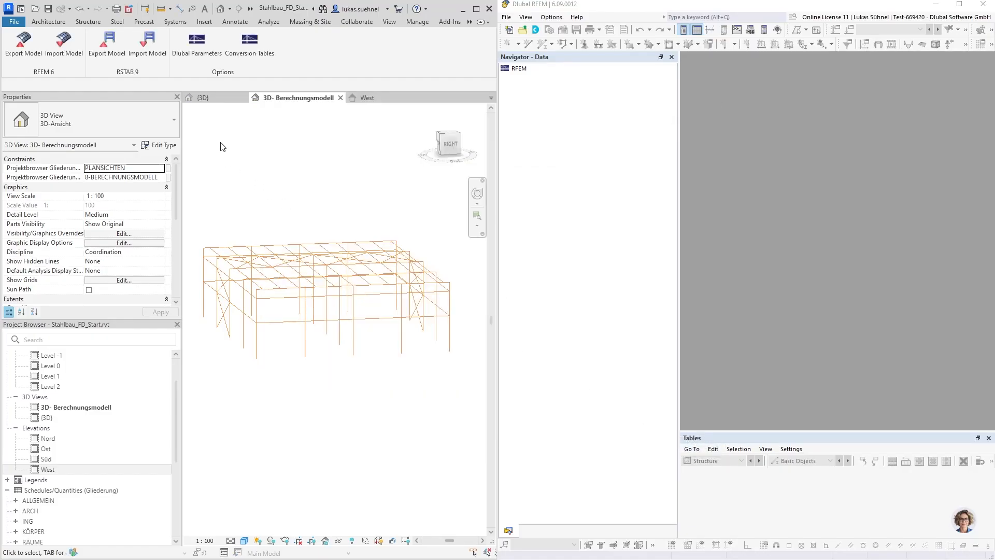
Step: Compare the properties of the IPE 450 corner column in the {3D} view with its analytical member in the 3D- Berechnungsmodell view
left_click(206, 98)
scroll(259, 254, "up", 4)
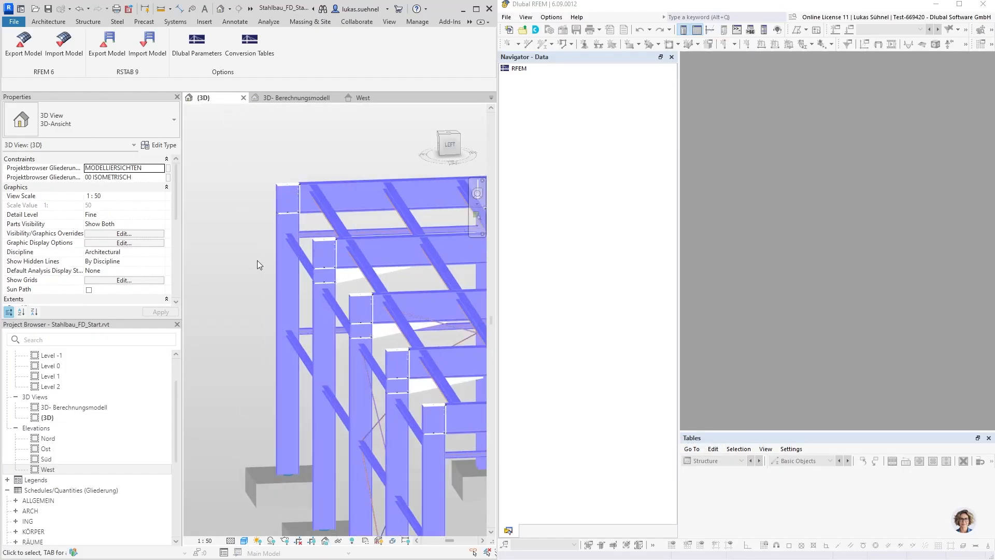
left_click(297, 304)
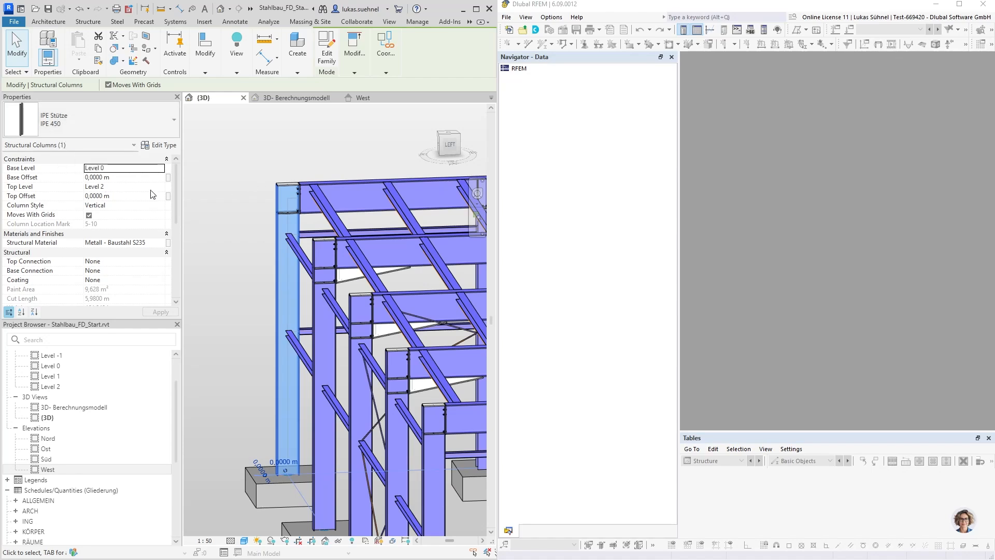
left_click(293, 98)
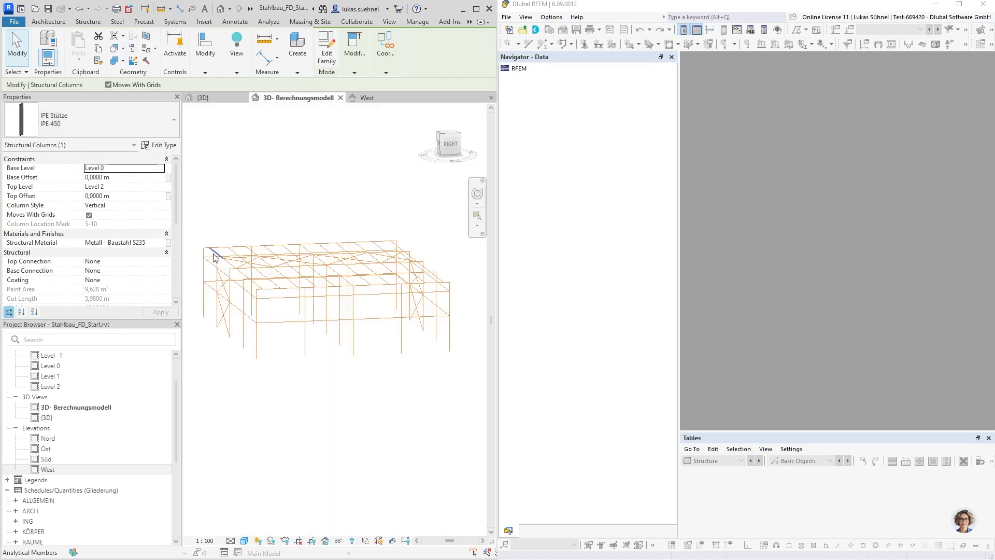
left_click(205, 272)
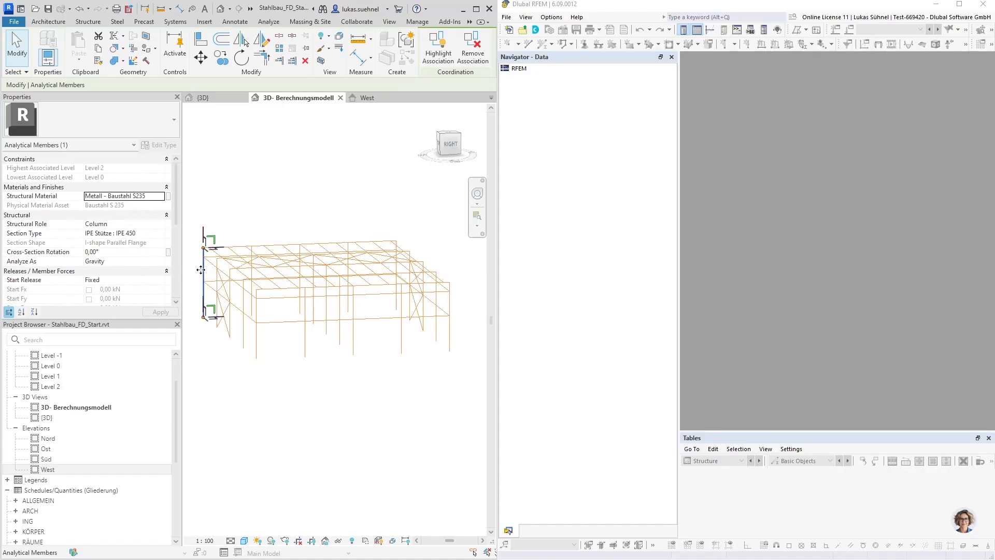
scroll(200, 269, "up", 5)
scroll(201, 270, "up", 3)
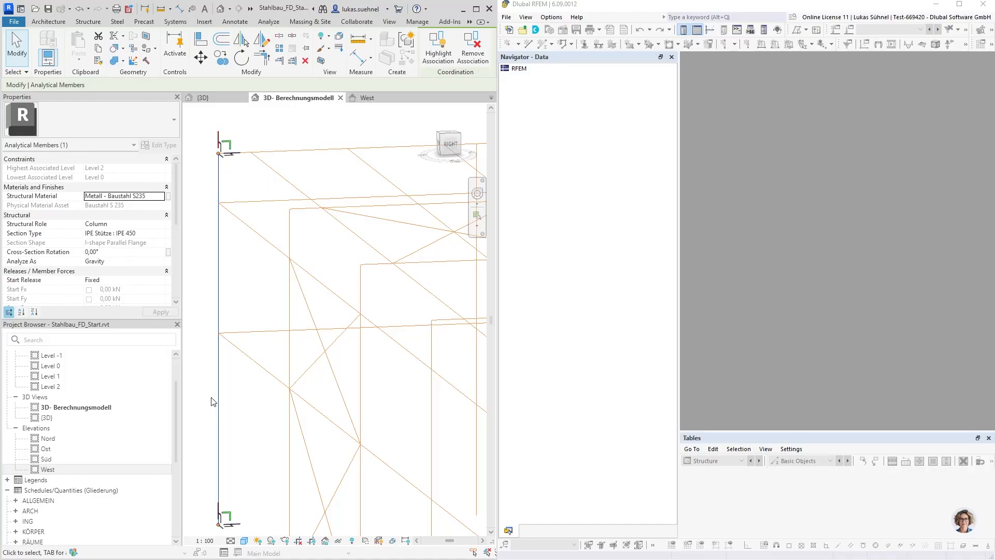
left_click(202, 98)
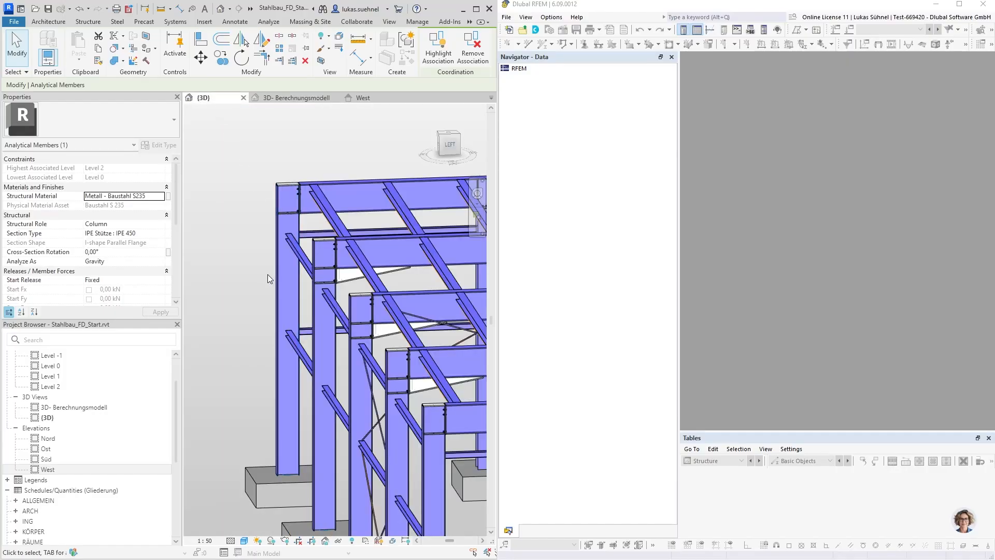
left_click(279, 283)
left_click(239, 211)
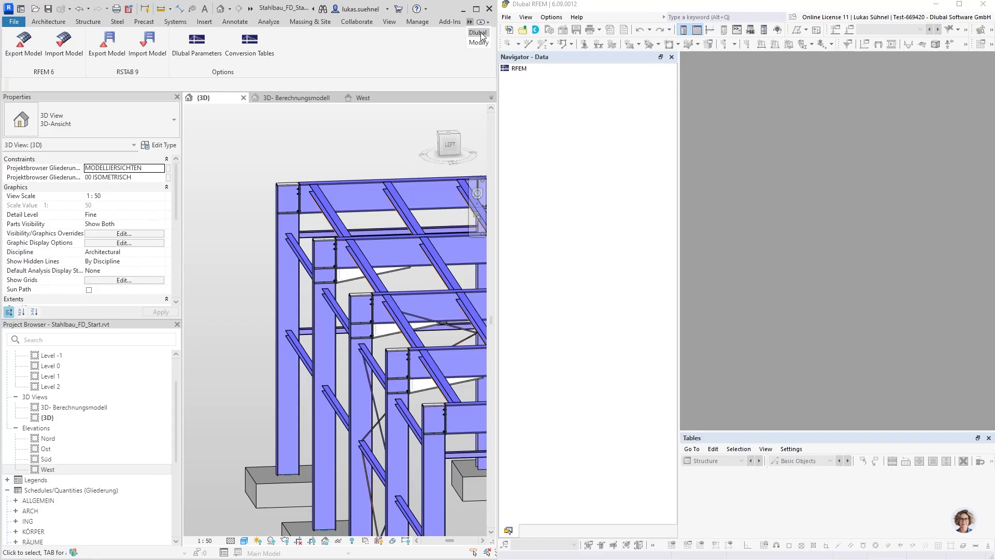
Step: Start the model export to RFEM 6 and set the transferred data to Physical properties
left_click(23, 43)
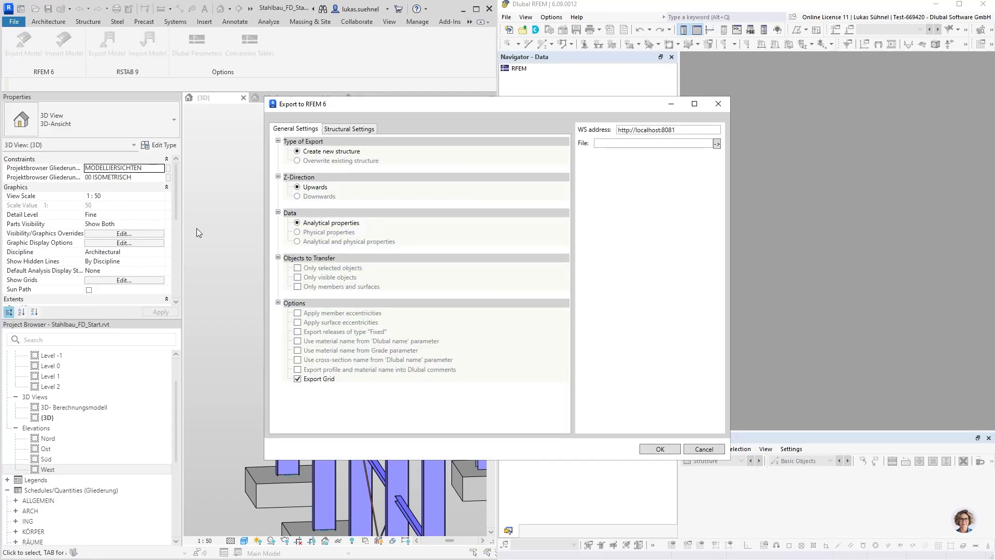
left_click(296, 232)
left_click(296, 223)
left_click(303, 231)
left_click_drag(414, 113, 337, 109)
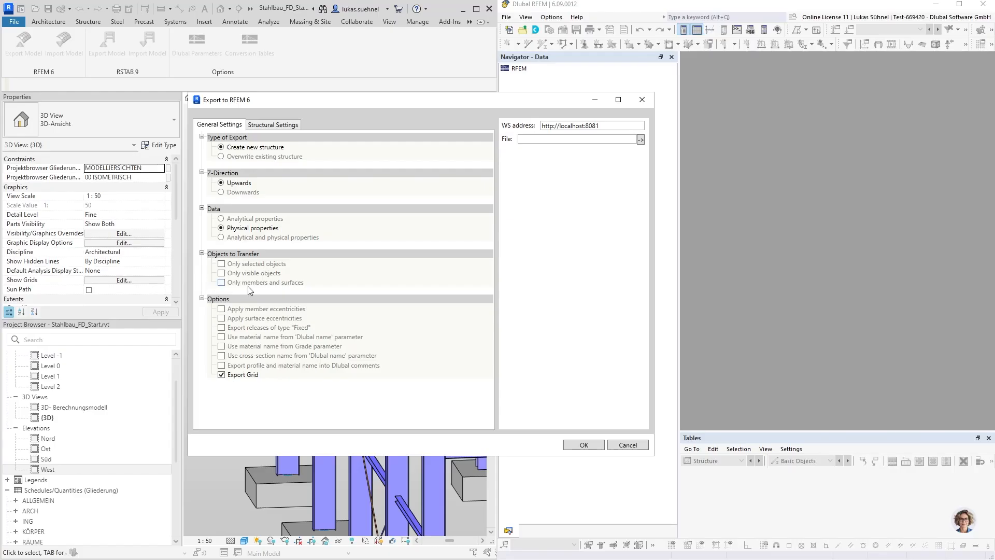
left_click_drag(298, 107, 541, 89)
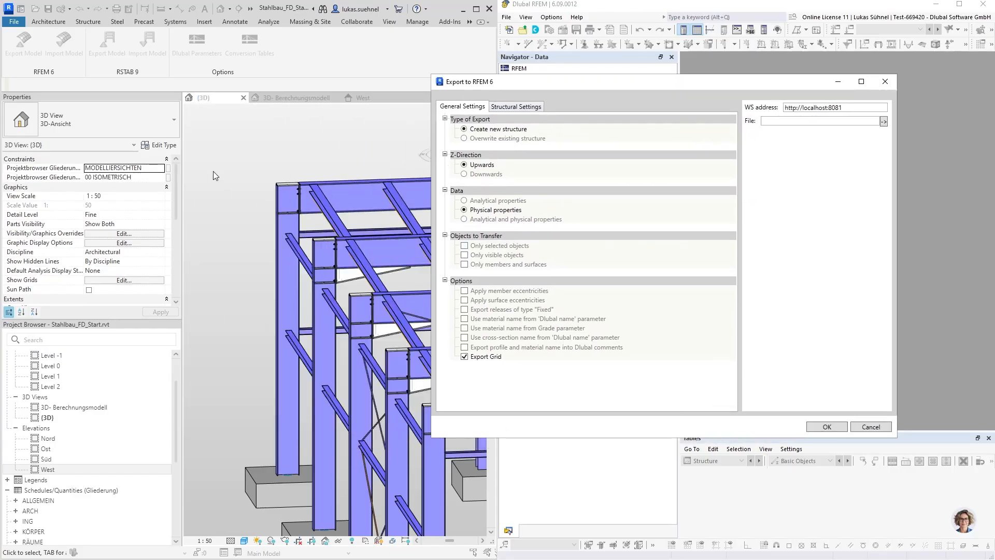
left_click_drag(537, 85, 558, 137)
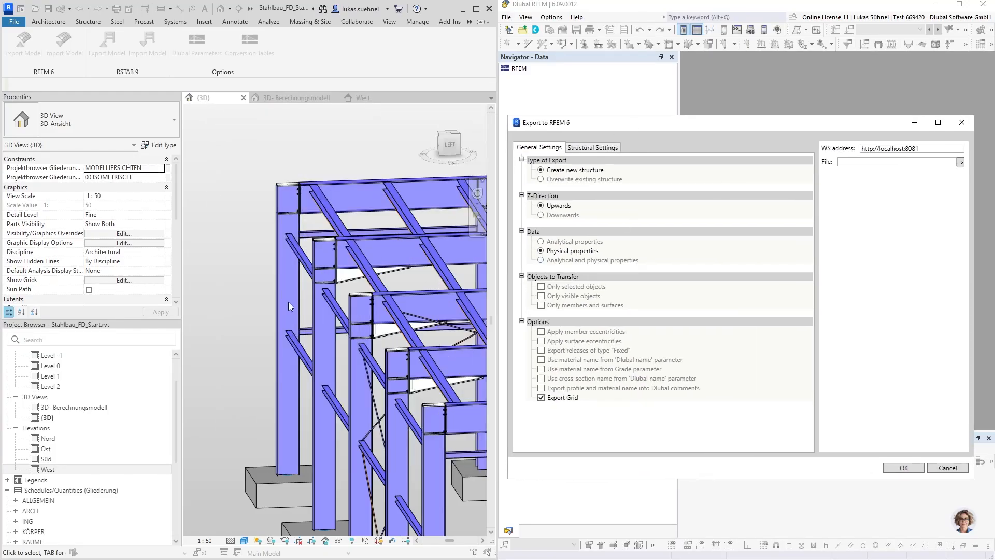
left_click_drag(605, 130, 263, 117)
left_click(199, 282)
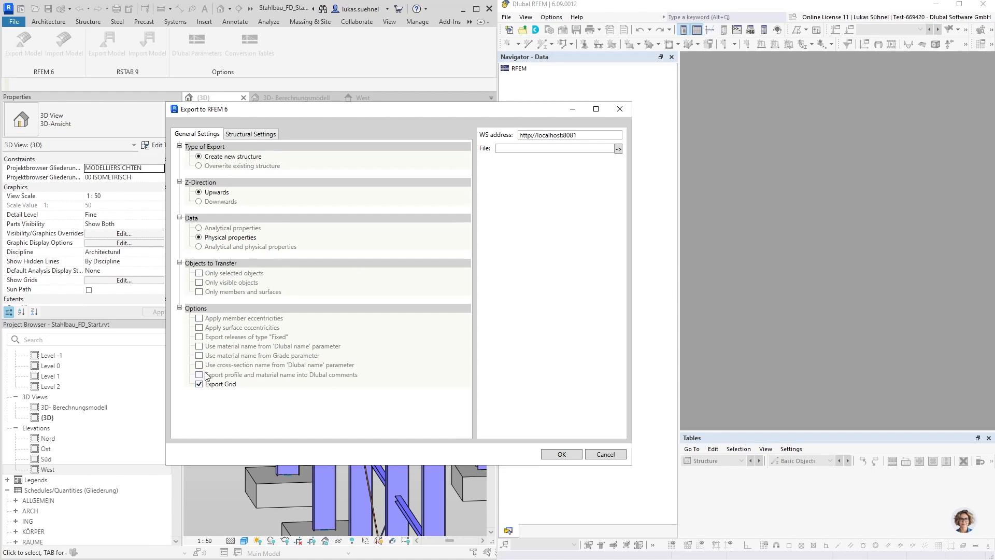
left_click_drag(256, 115, 287, 98)
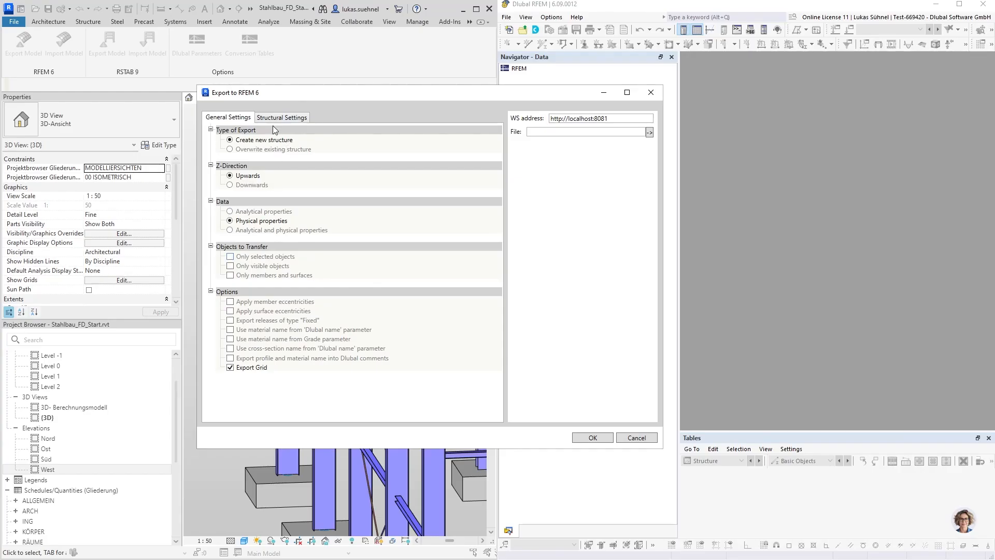
Step: Include loads in the structural export settings, run the export, and switch to RFEM to show the whole transferred hall
left_click(281, 118)
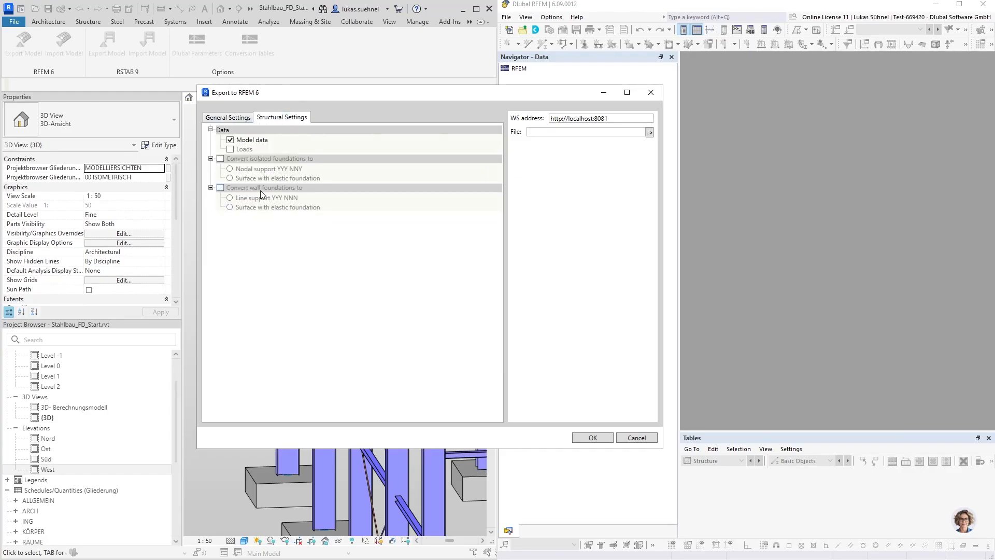
left_click(230, 150)
left_click(592, 438)
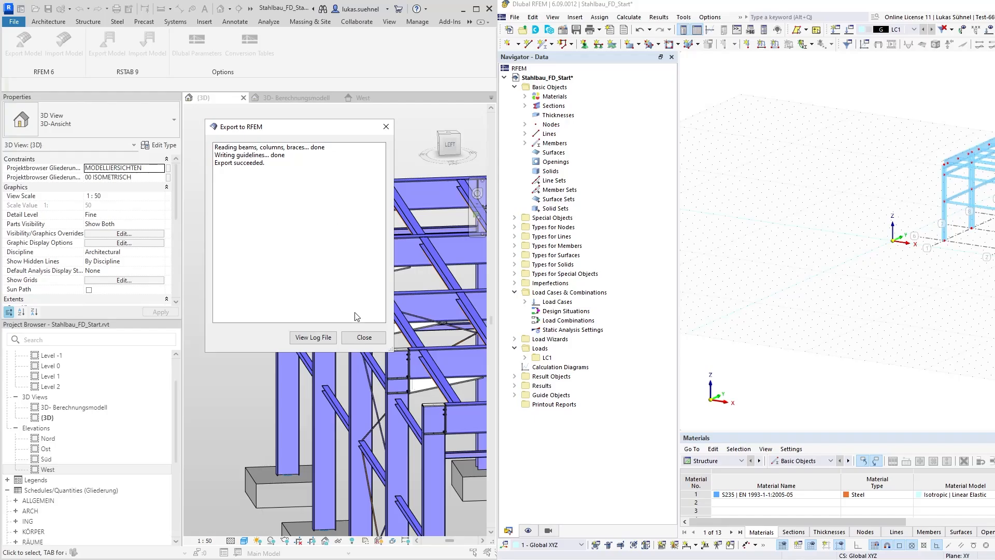
left_click(364, 338)
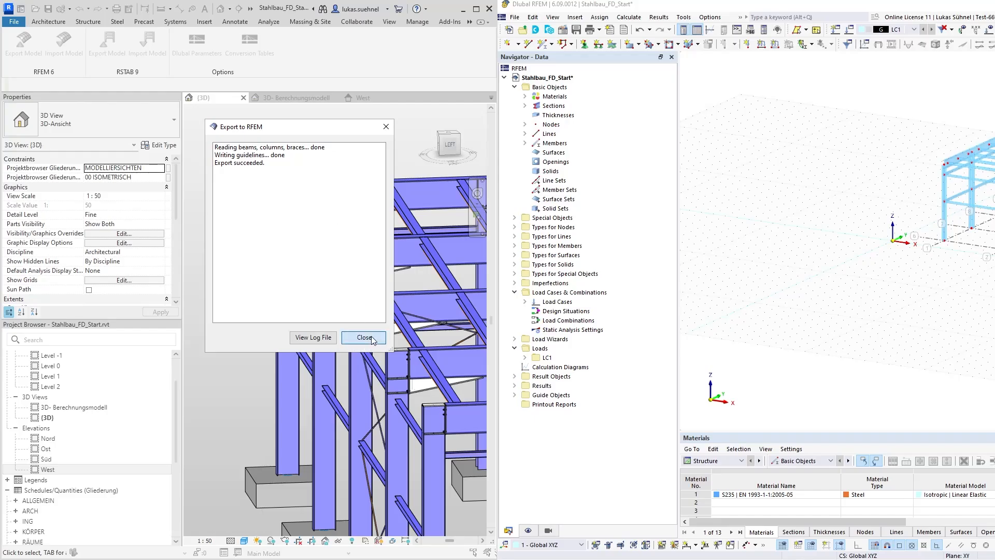
left_click(781, 191)
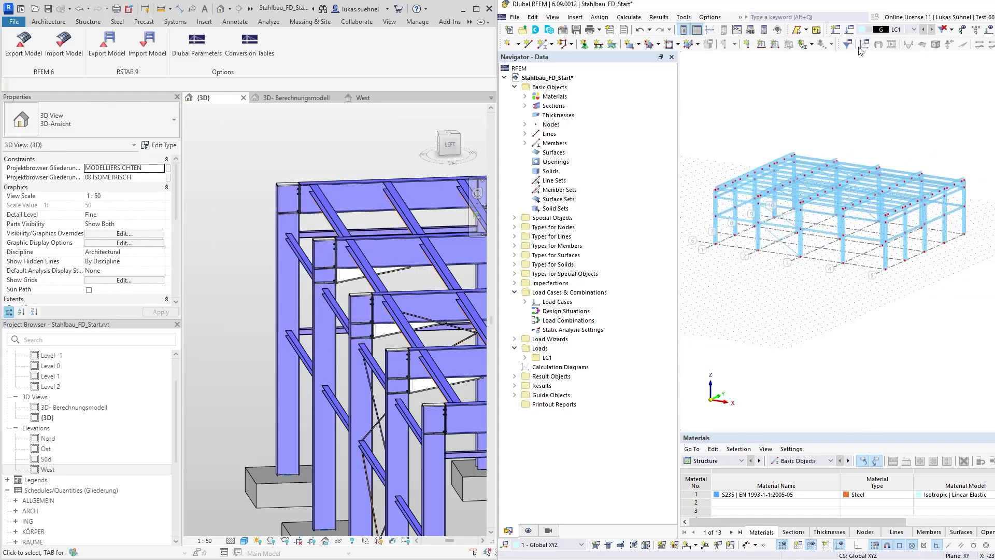
Step: Enlarge the RFEM window to full screen and inspect the transferred hall's frames, purlins and column connections from several directions
left_click_drag(949, 9, 714, 1)
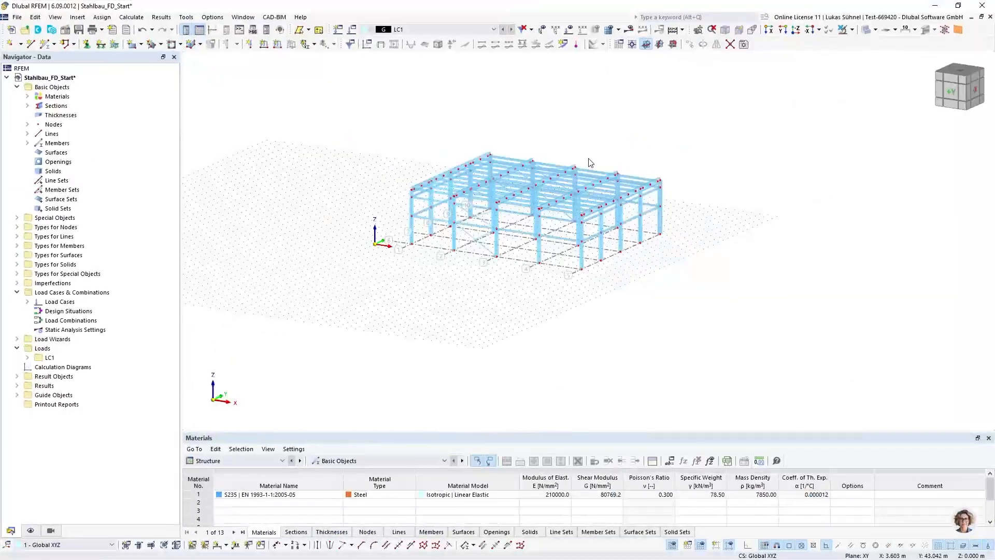
scroll(542, 172, "up", 5)
left_click(866, 32)
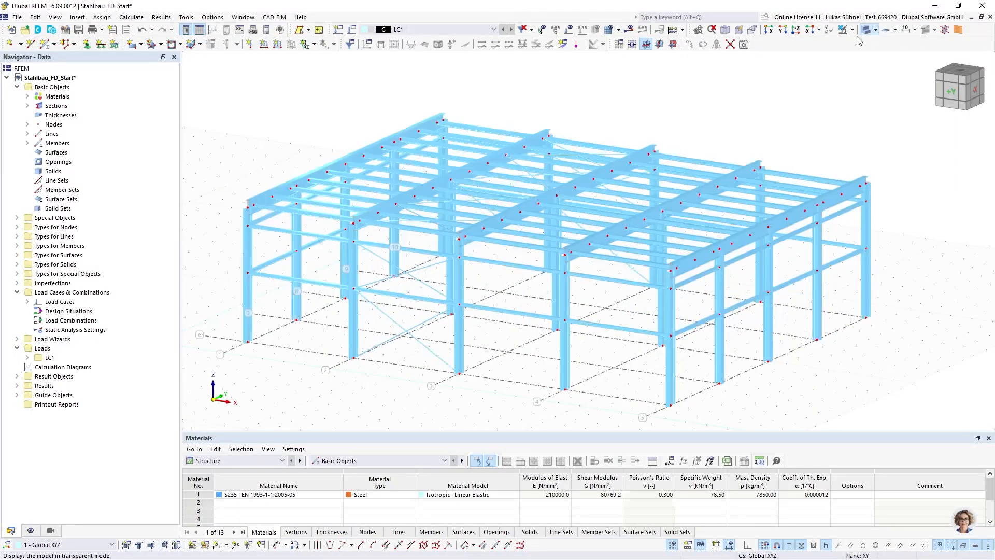
middle_click_drag(369, 122, 451, 107, "ctrl")
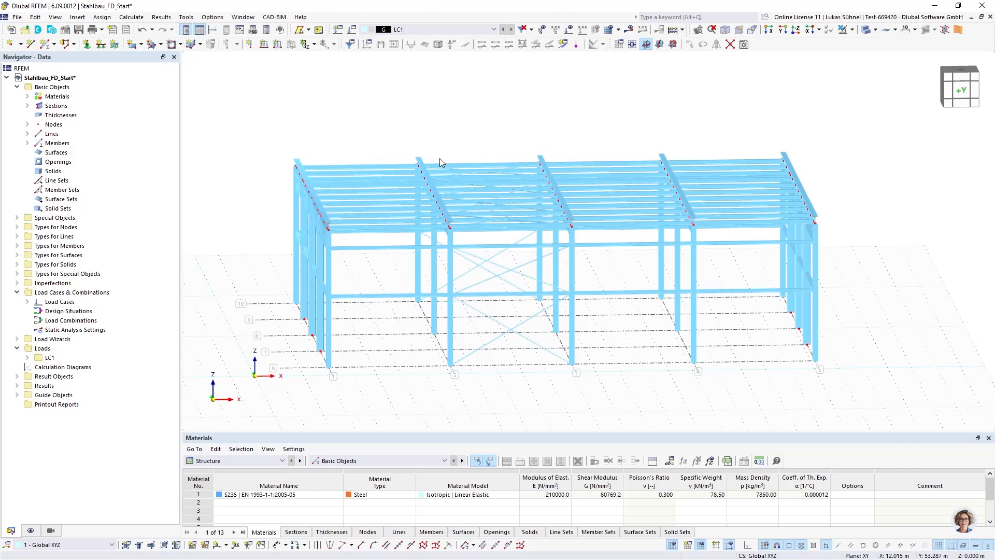
mouse_move(400, 275)
middle_mouse_down("ctrl")
mouse_move(387, 280)
mouse_move(395, 279)
middle_mouse_up("ctrl")
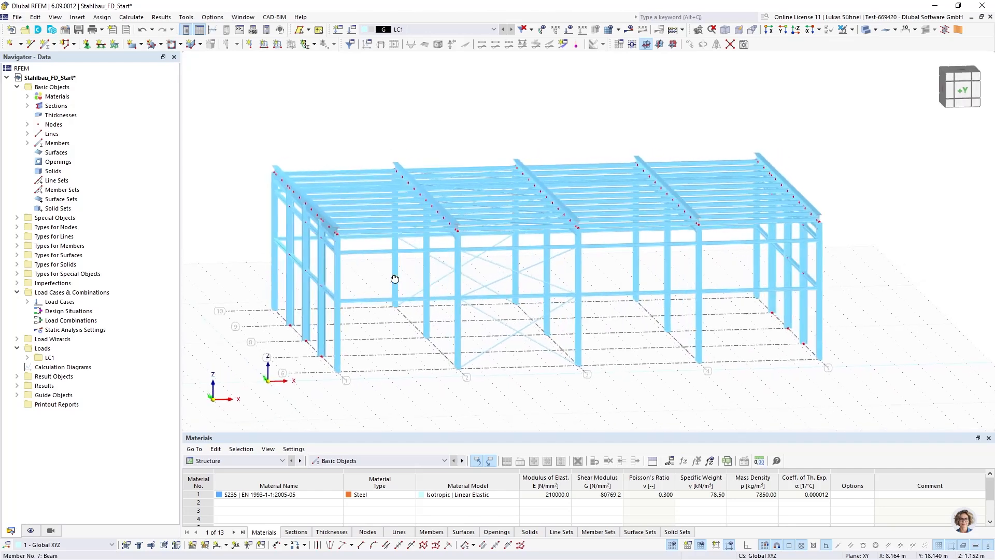
scroll(350, 267, "up", 5)
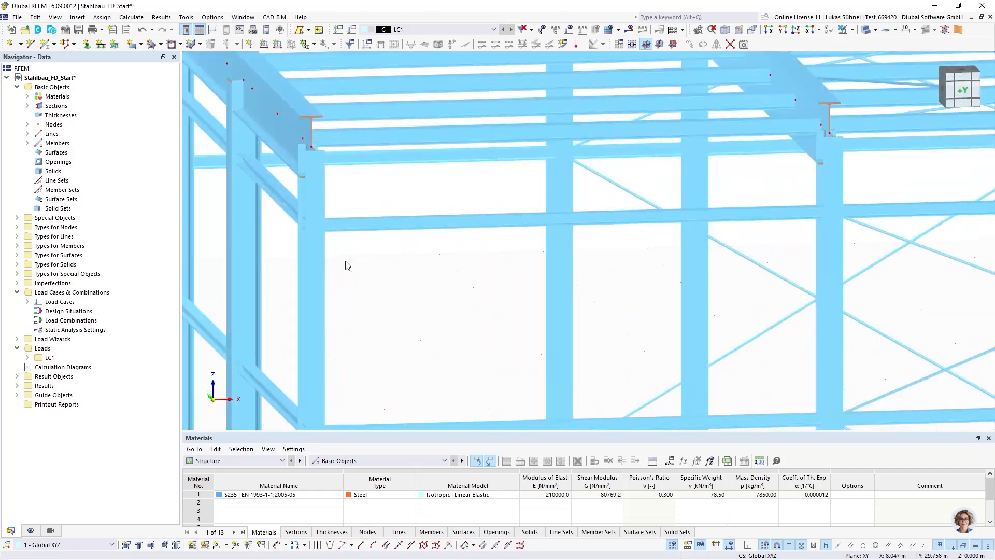
scroll(374, 306, "down", 3)
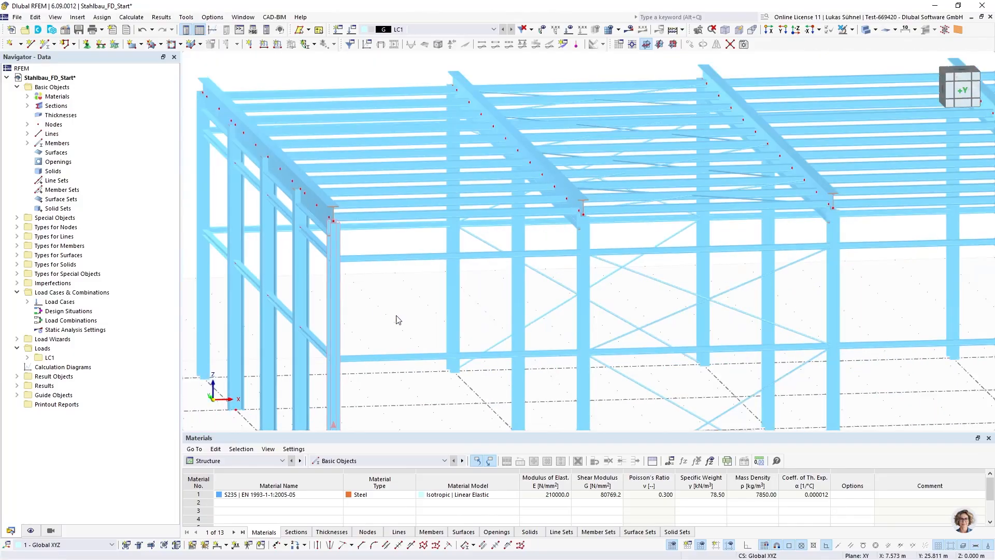
mouse_move(395, 316)
middle_mouse_down("ctrl")
mouse_move(453, 317)
mouse_move(417, 333)
mouse_move(382, 297)
mouse_move(374, 309)
mouse_move(299, 313)
mouse_move(311, 273)
mouse_move(401, 299)
middle_mouse_up("ctrl")
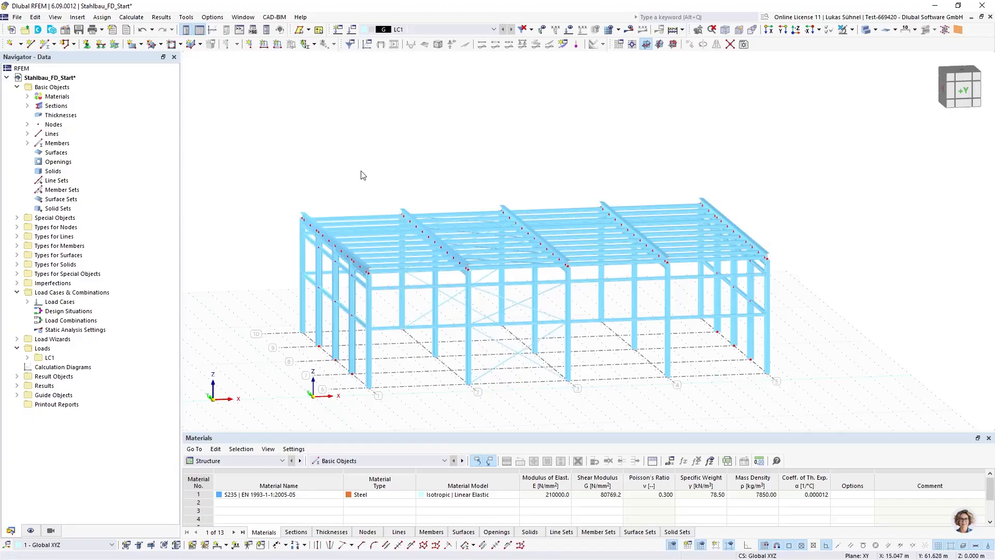
middle_click_drag(378, 202, 352, 163)
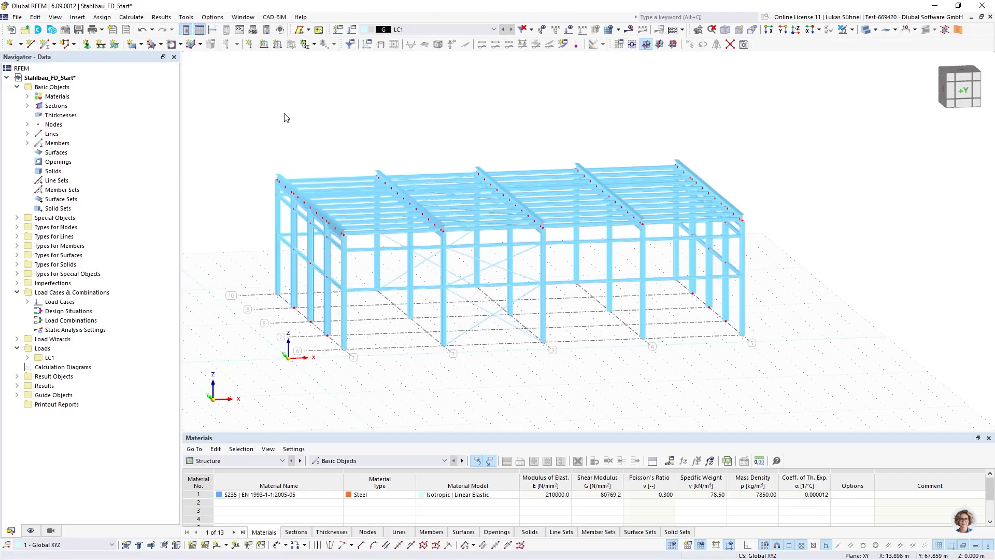
Step: Run the model check for identical nodes and repeat it with a tolerance of 0.1 m
left_click(191, 18)
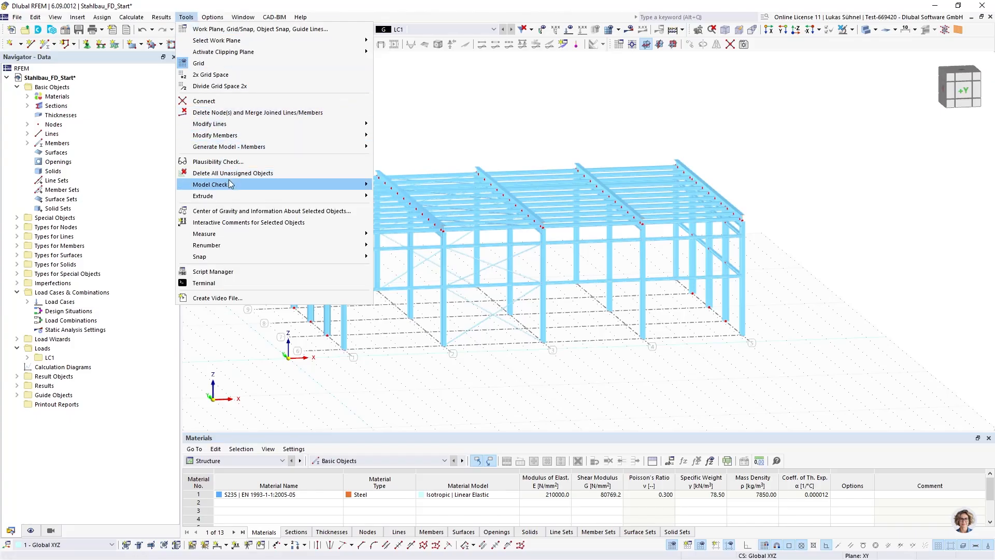
mouse_move(230, 184)
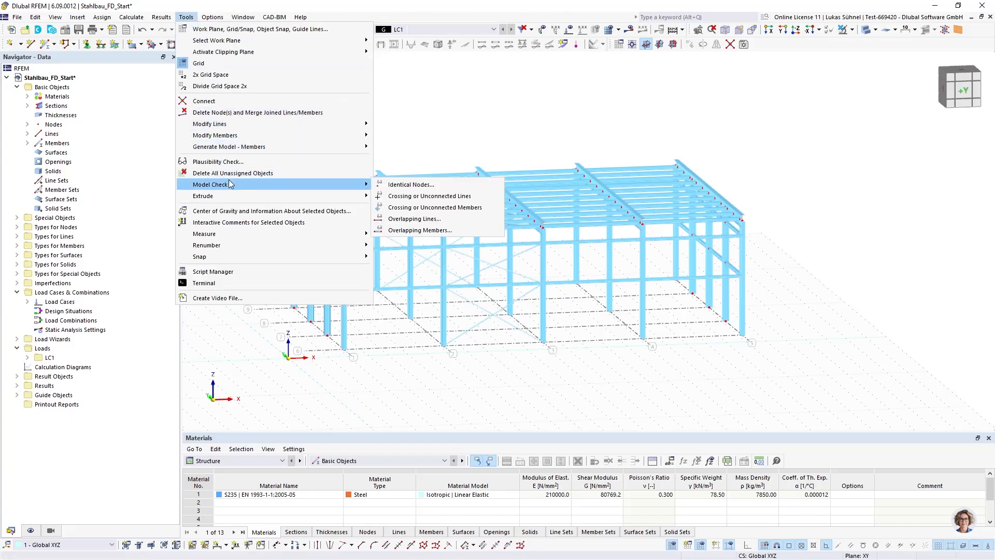
left_click(445, 190)
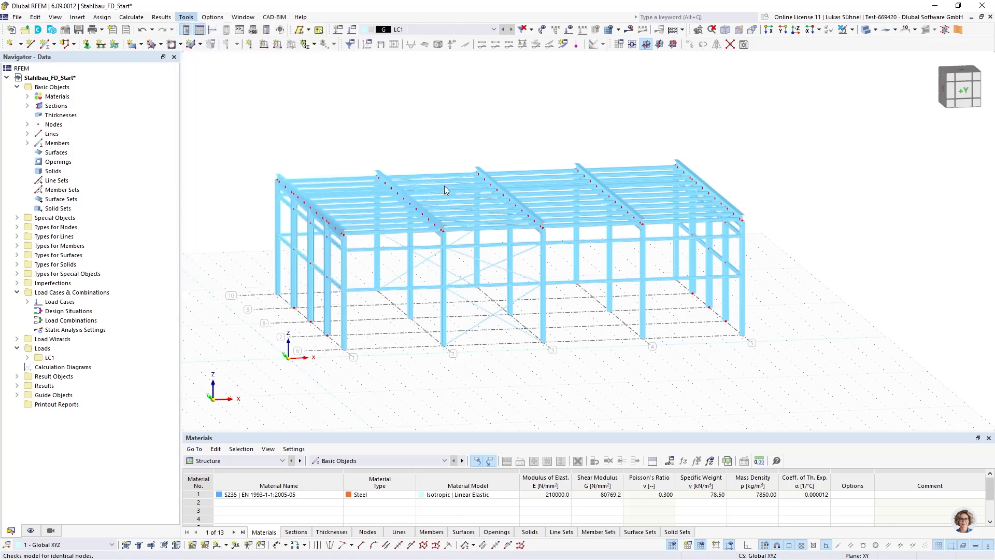
left_click_drag(669, 159, 586, 155)
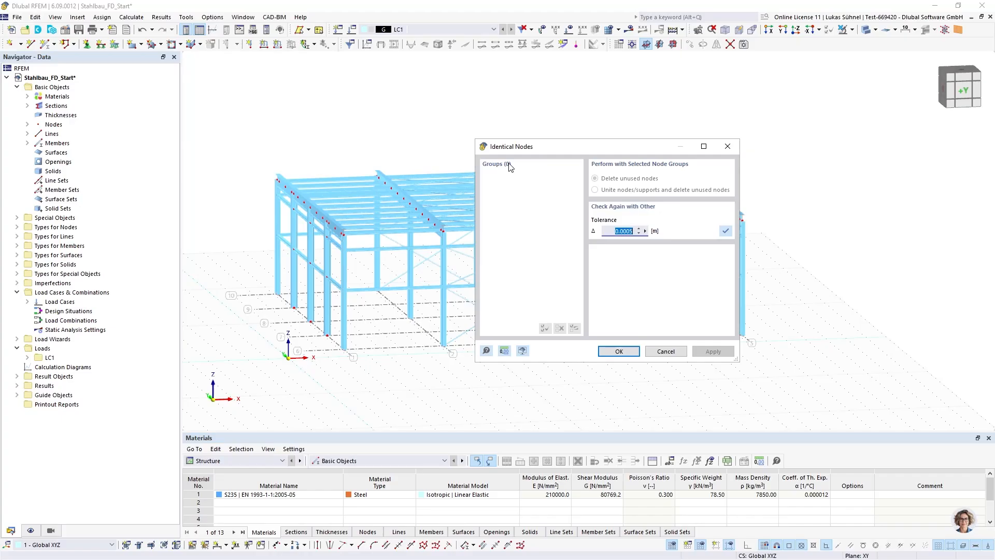
double_click(615, 235)
left_click(622, 231)
type("1")
left_click(726, 231)
left_click_drag(585, 148, 637, 115)
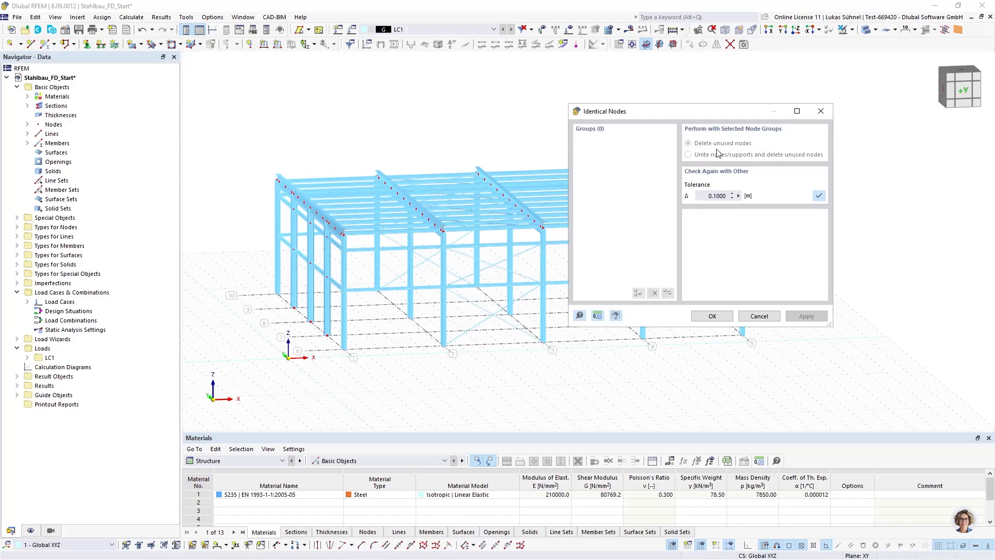
Step: Repeat the identical nodes check with a tolerance of 1.5 m, examine node group 2,49,71, and close the check without changes
double_click(716, 196)
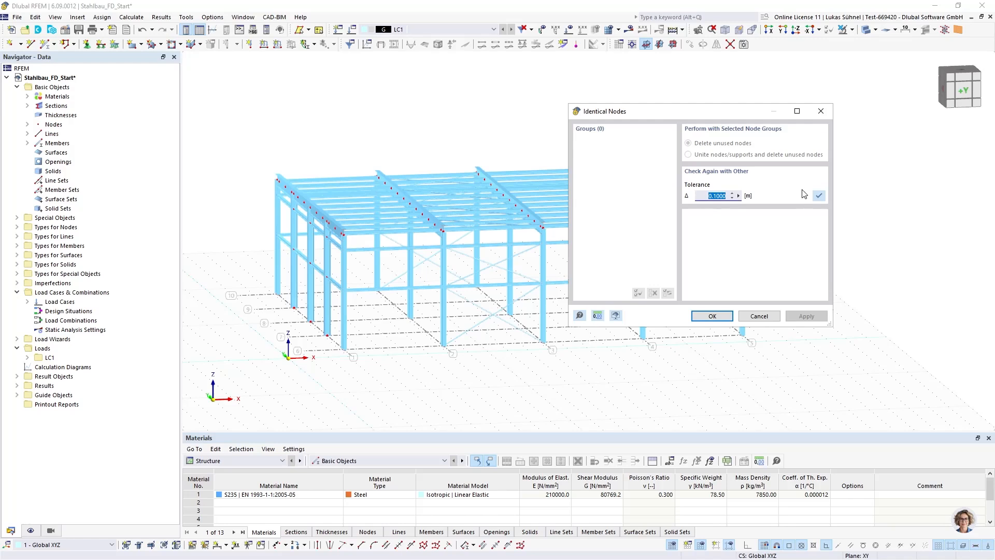
type("1,5")
left_click(819, 196)
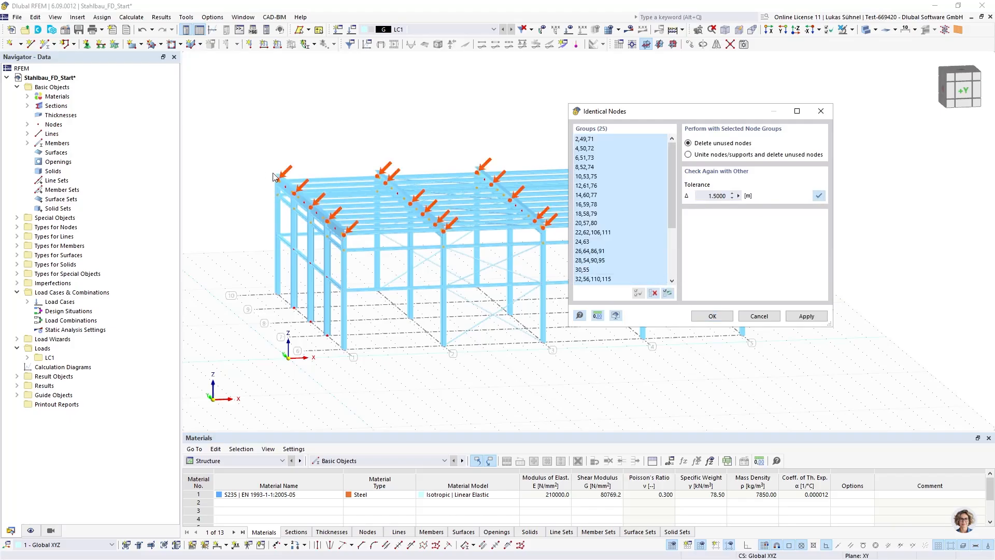
left_click(599, 139)
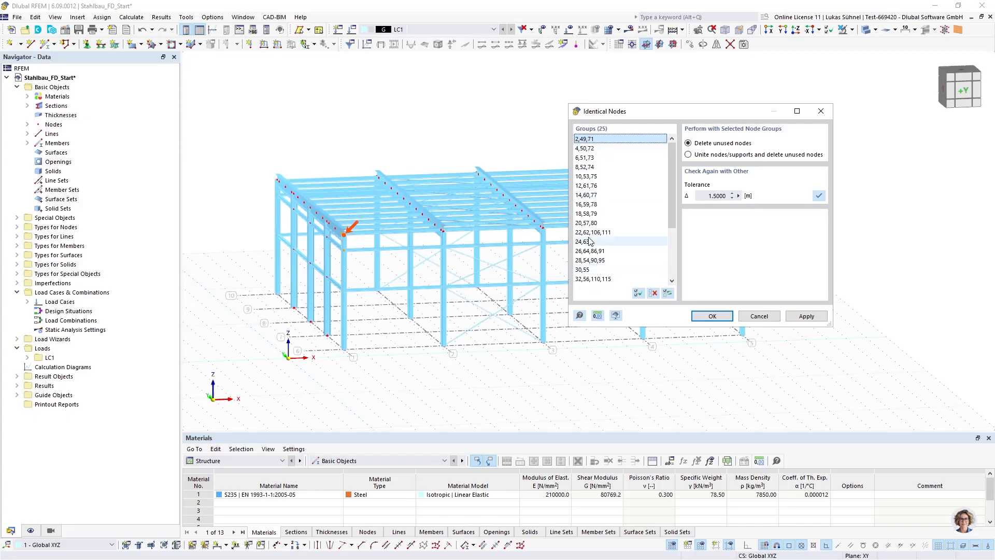
left_click(700, 195)
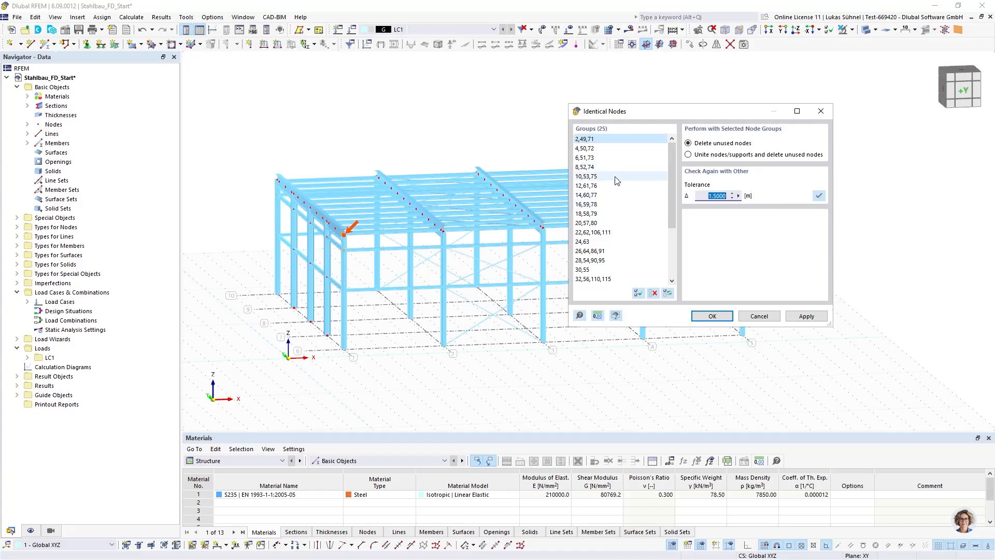
left_click(691, 145)
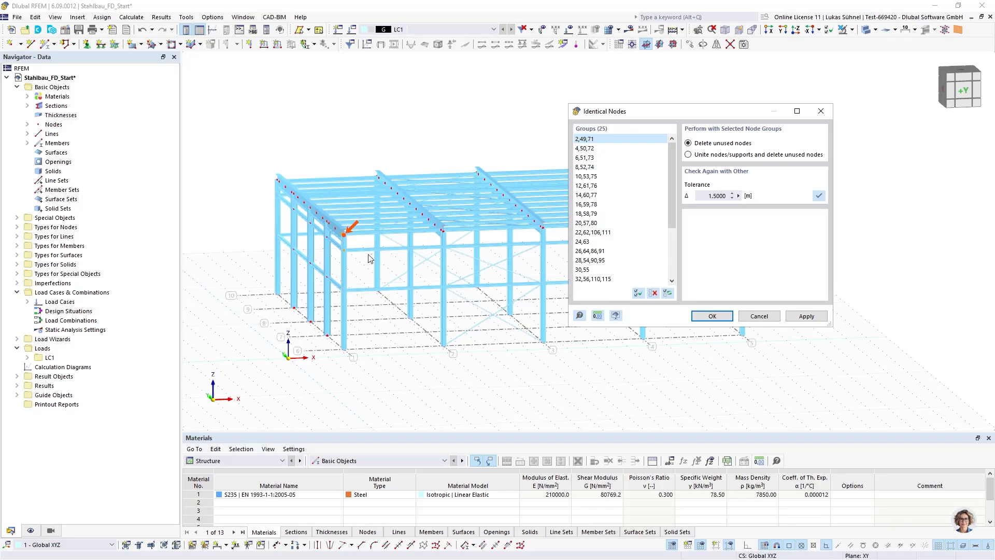
left_click(701, 195)
left_click(764, 319)
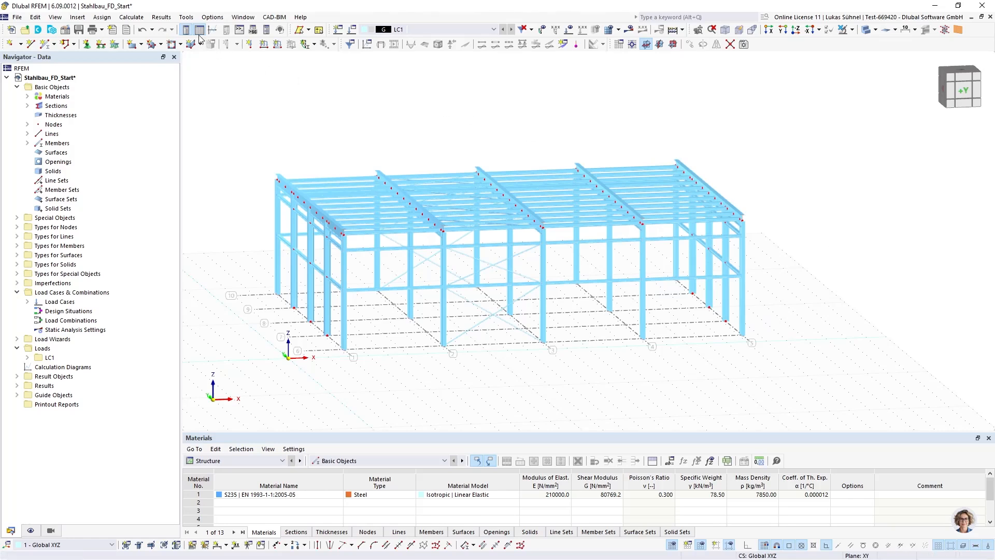
Step: Run the model check for overlapping members and dismiss its report
left_click(187, 17)
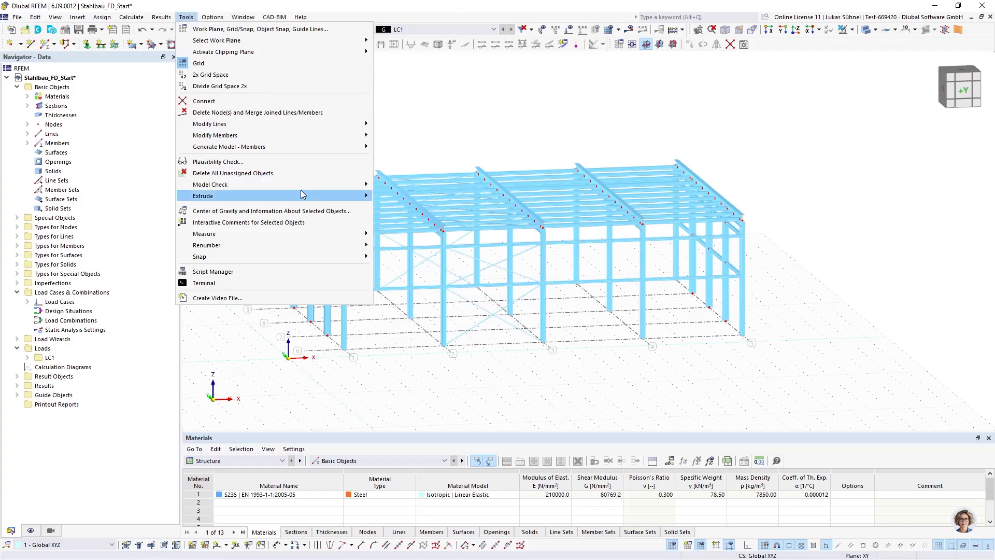
mouse_move(305, 189)
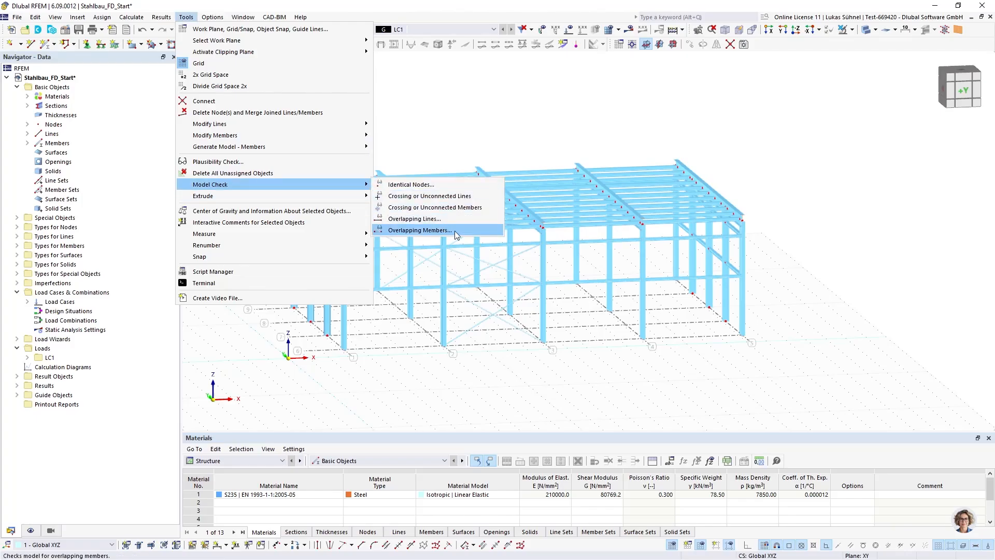
left_click(417, 231)
left_click_drag(505, 224, 661, 158)
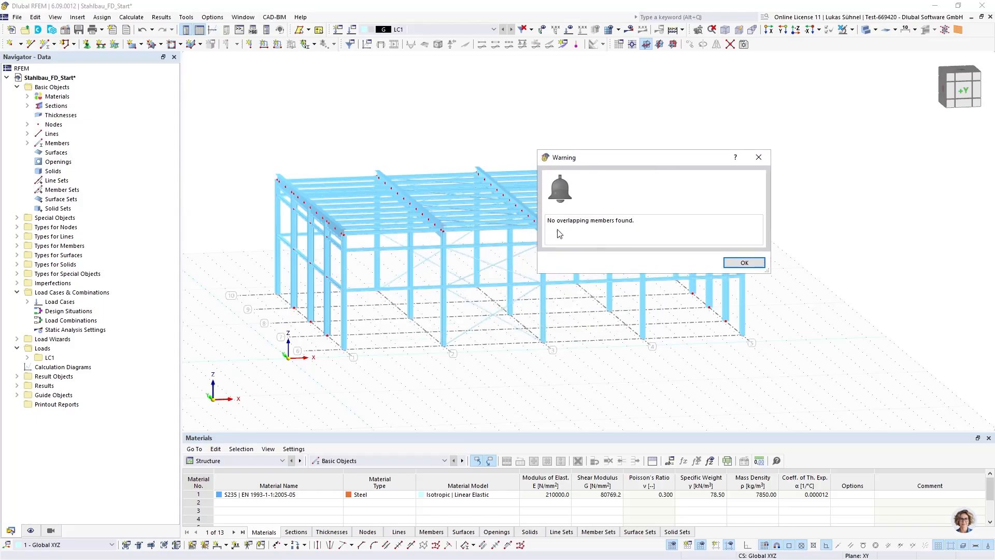
left_click(742, 264)
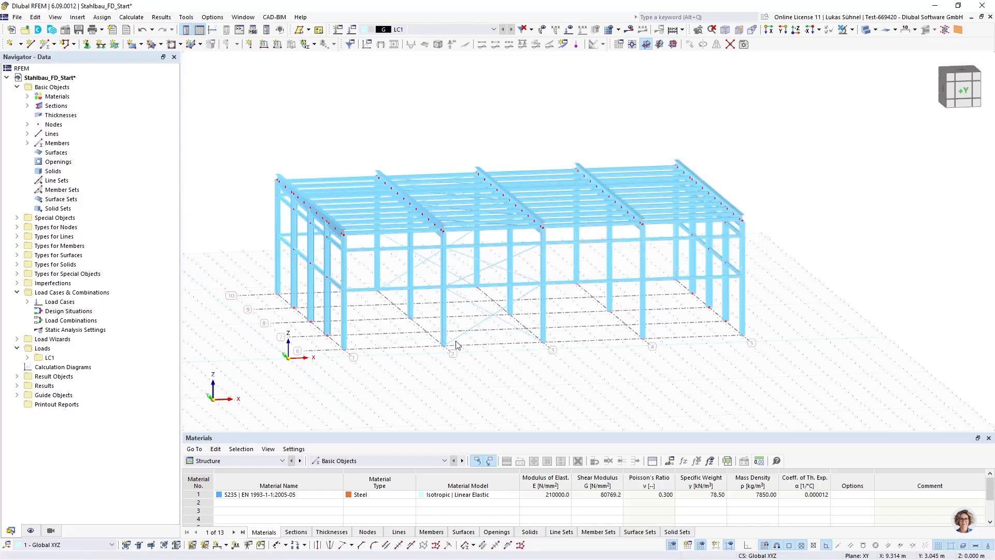
Step: Examine the crossing bracing diagonals in the lower part of the wall bay between grid axes 2 and 3
scroll(456, 344, "up", 5)
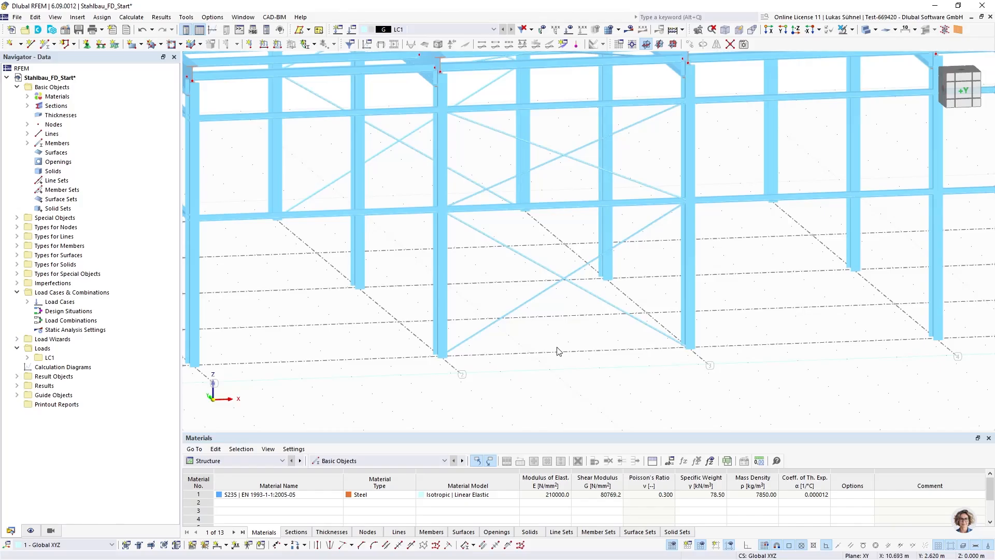
left_click(506, 317)
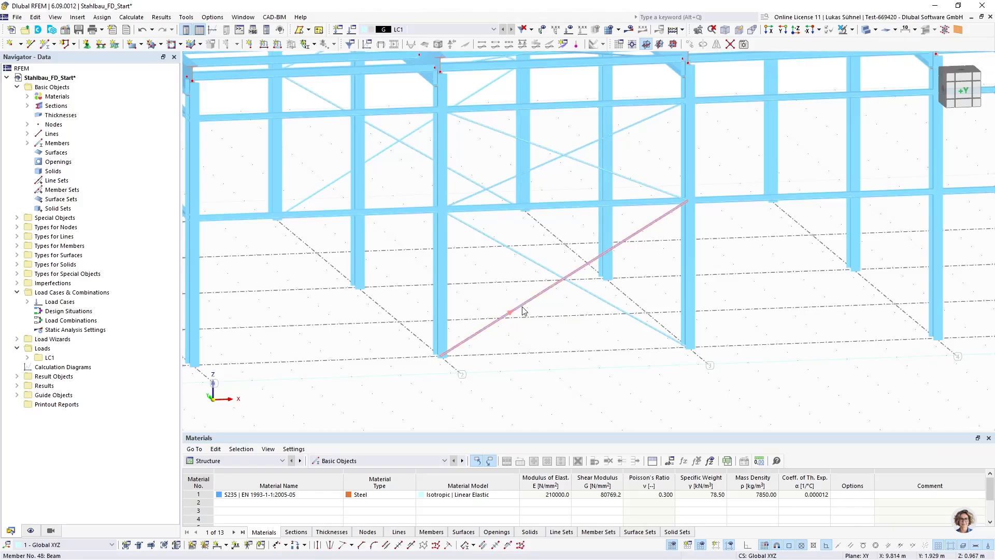
left_click(529, 259)
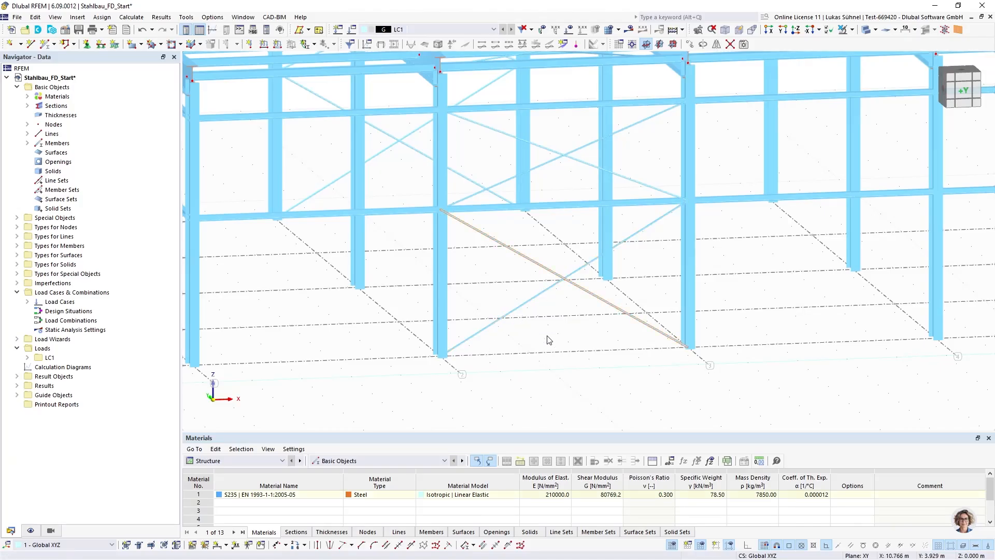
left_click(557, 302)
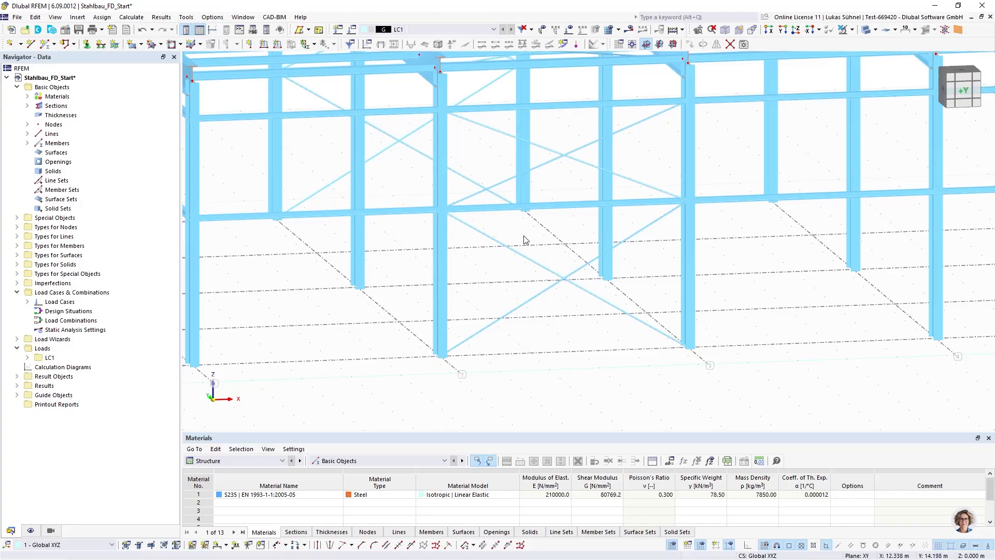
left_click(466, 342)
left_click(483, 237)
left_click(577, 289)
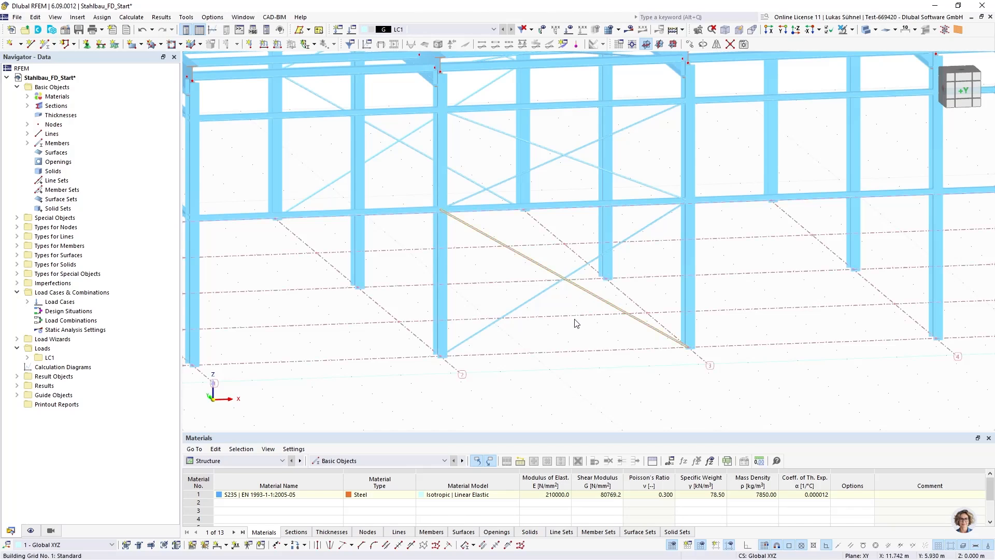
left_click(568, 337)
scroll(537, 357, "down", 4)
scroll(495, 331, "up", 4)
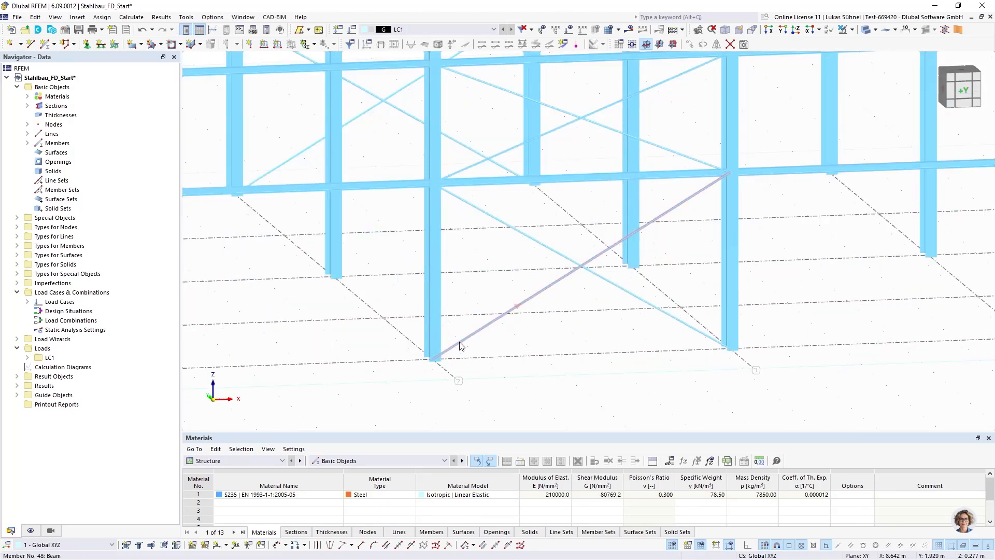
scroll(456, 343, "down", 5)
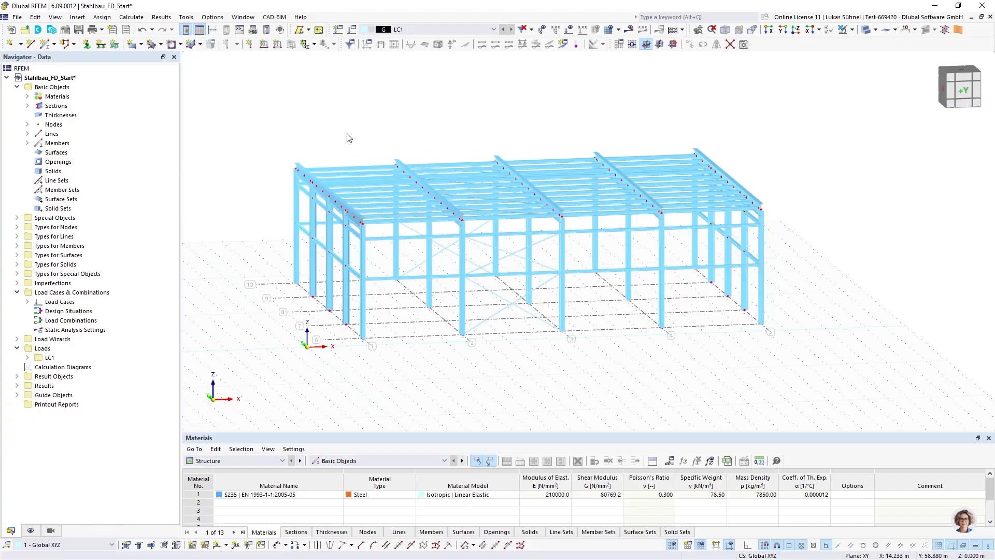
Step: Create a nodal support type in a front view of the hall, restraining uX, uY, uZ and φZ with φX and φY free
middle_click_drag(367, 143, 337, 134, "ctrl")
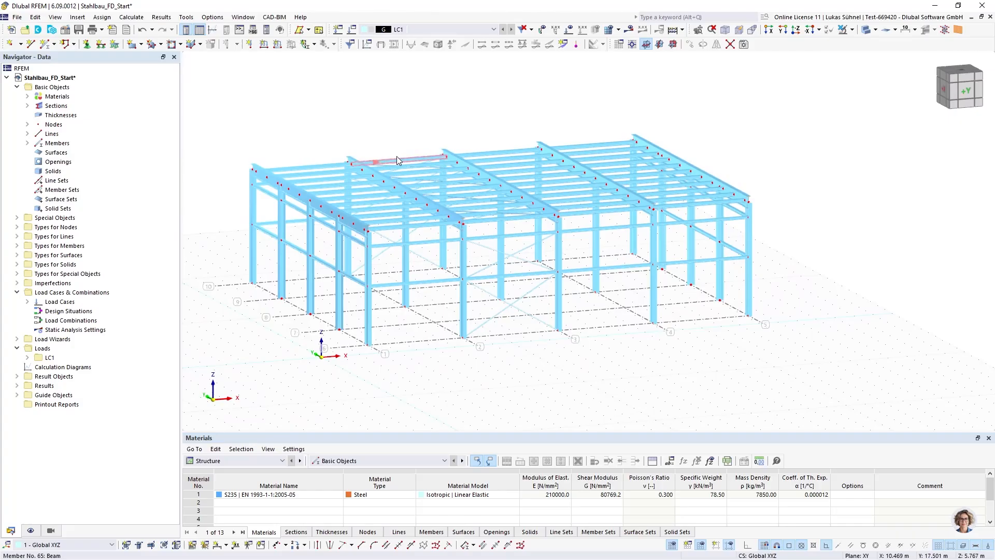
middle_click_drag(397, 156, 390, 116, "ctrl")
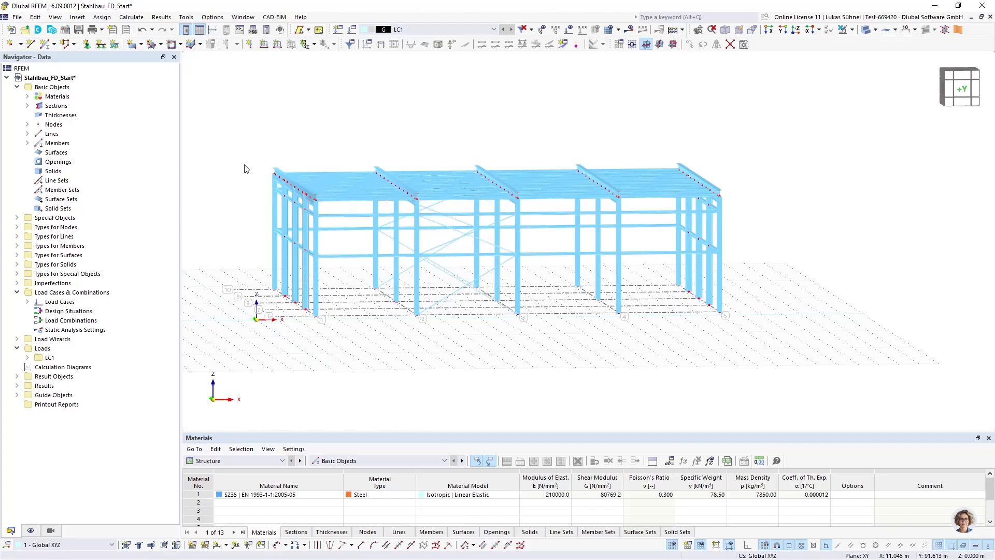
mouse_move(279, 127)
middle_mouse_down()
mouse_move(303, 141)
mouse_move(295, 135)
middle_mouse_up()
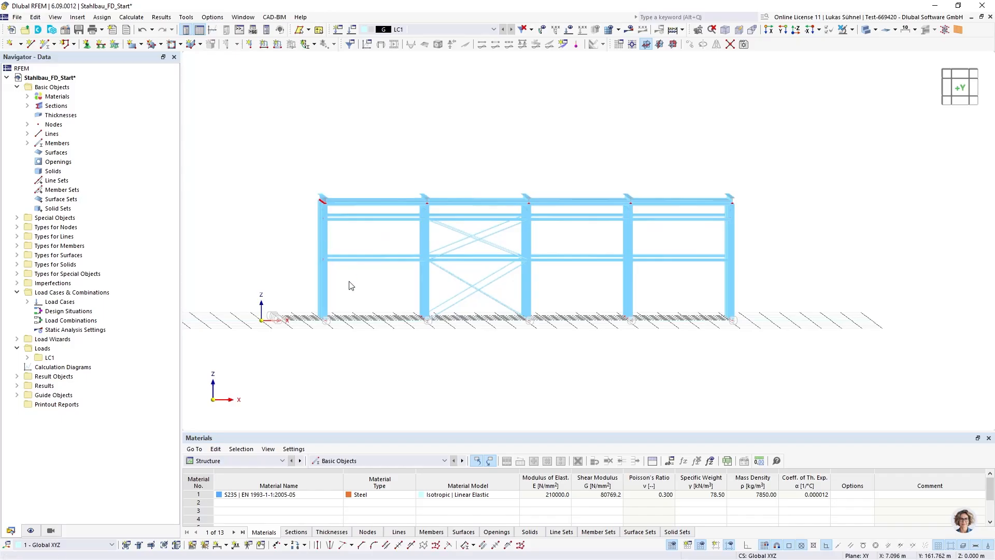
left_click(86, 44)
left_click(423, 231)
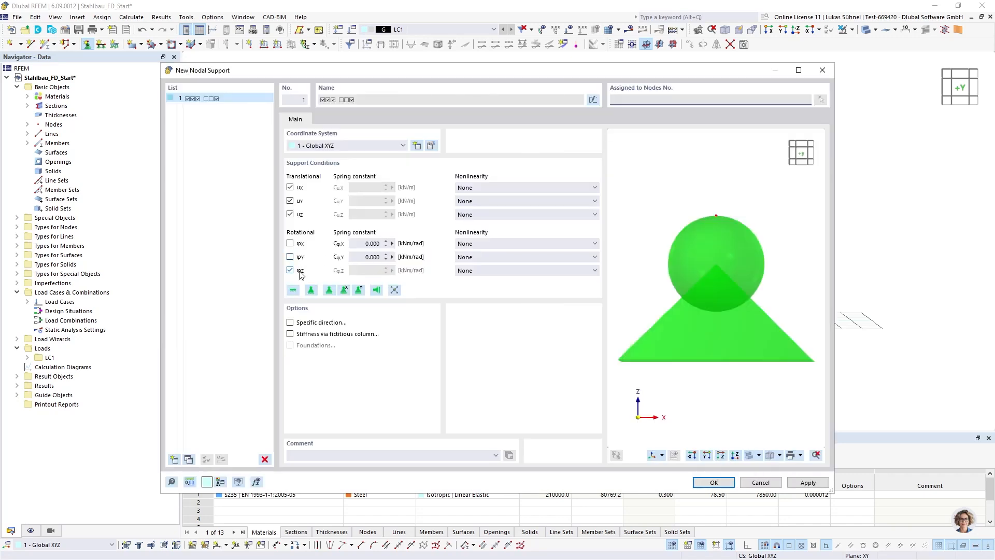
left_click(714, 483)
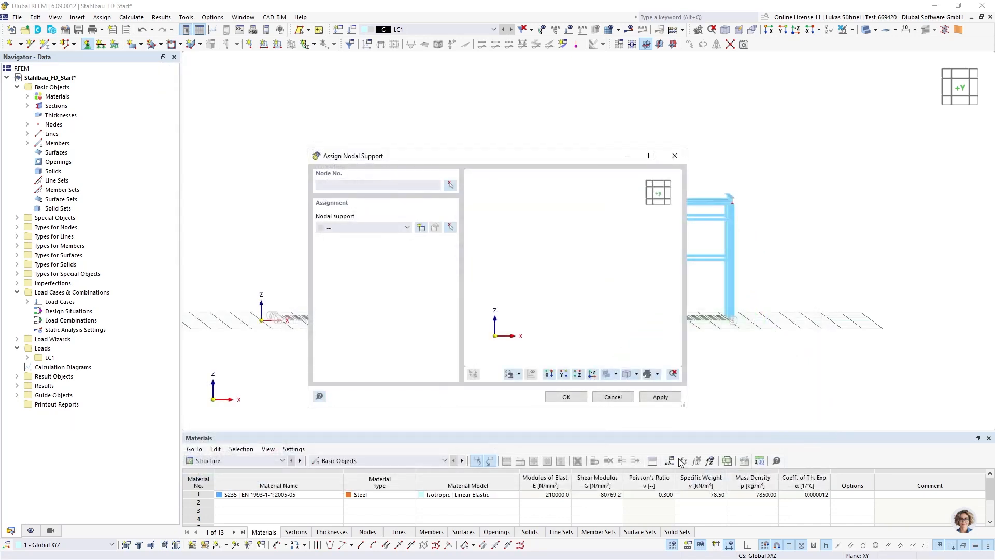
Step: Assign the nodal support to all column base nodes of the hall with a selection window
left_click(567, 398)
left_click_drag(291, 301, 794, 354)
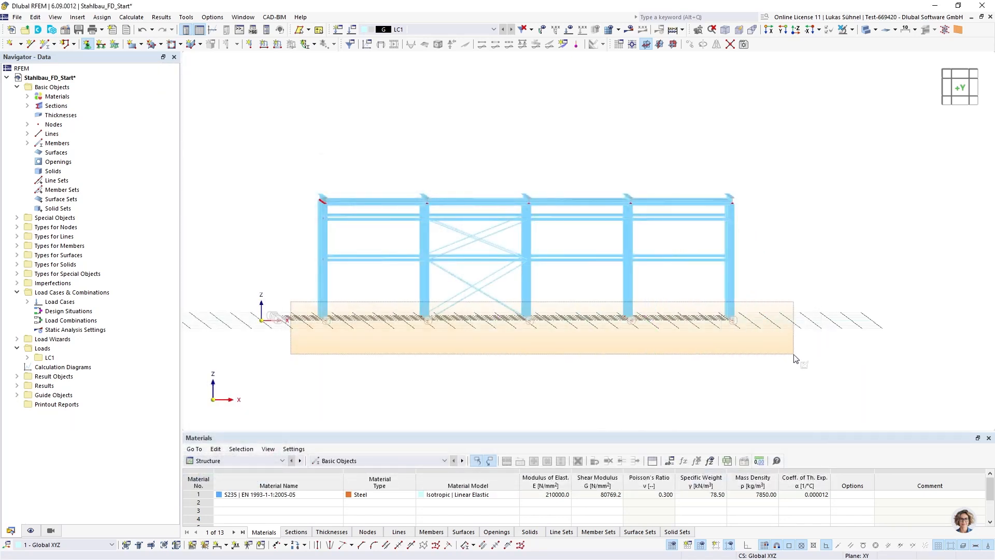
right_click(265, 273)
middle_click_drag(266, 272, 415, 382, "ctrl")
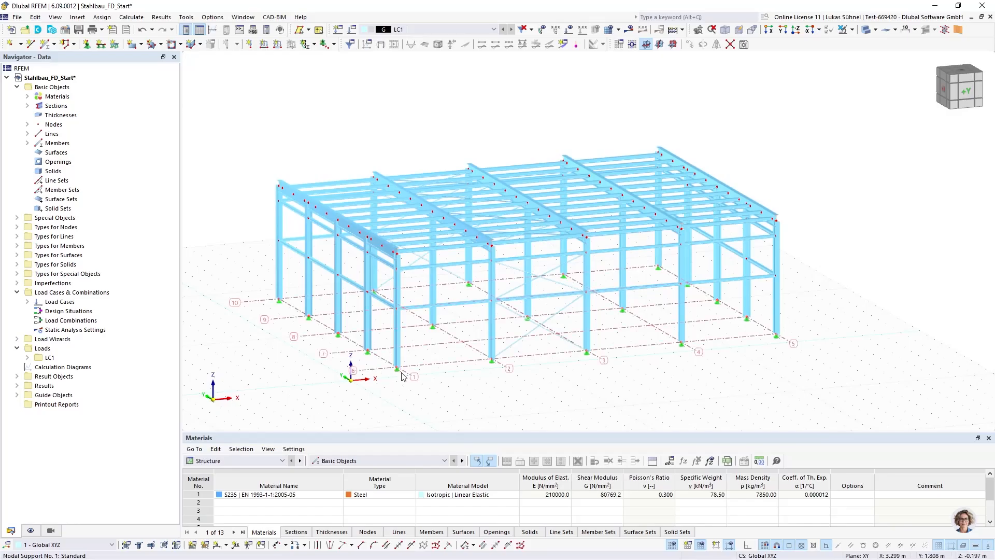
Step: Enlarge the display symbols of the nodal supports at the column bases
right_click(397, 369)
left_click_drag(419, 201, 462, 202)
left_click(163, 178)
middle_click_drag(231, 158, 264, 166, "ctrl")
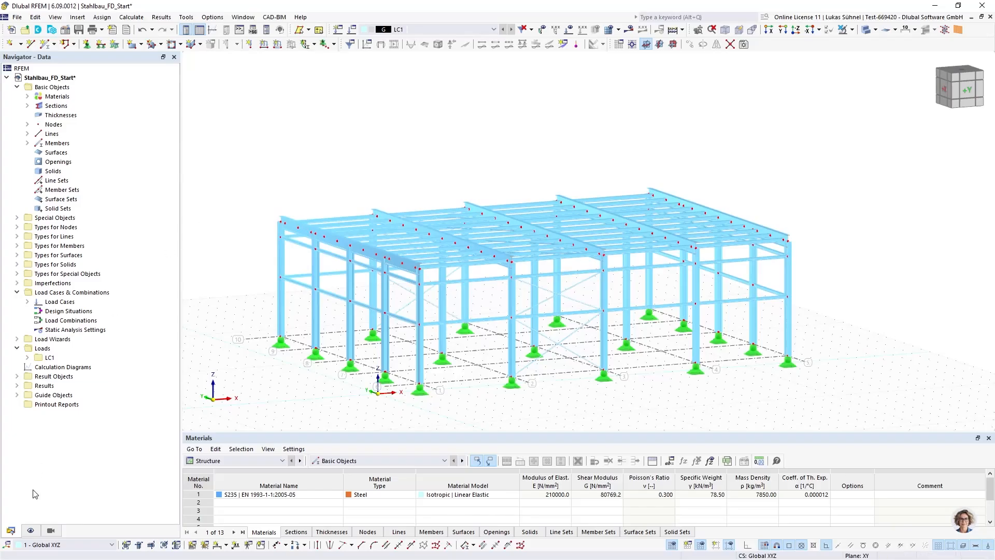
Step: Colour the rendered members by their section
left_click(30, 531)
right_click(80, 339)
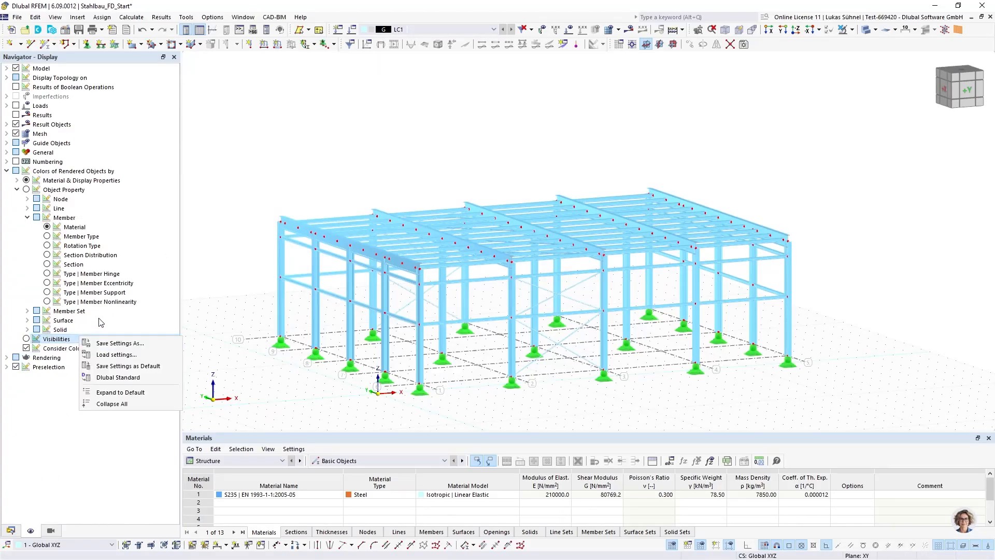
left_click(101, 322)
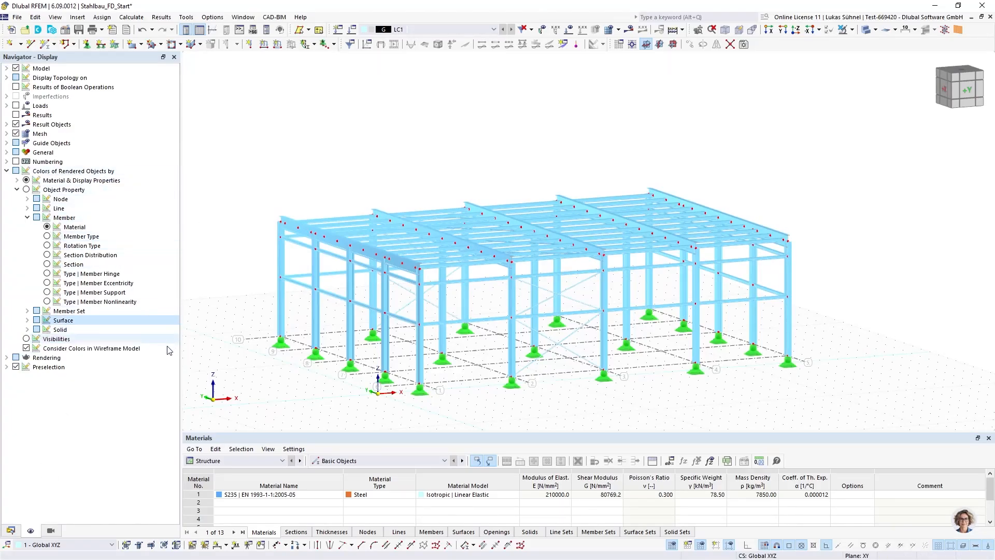
middle_click_drag(336, 364, 267, 332)
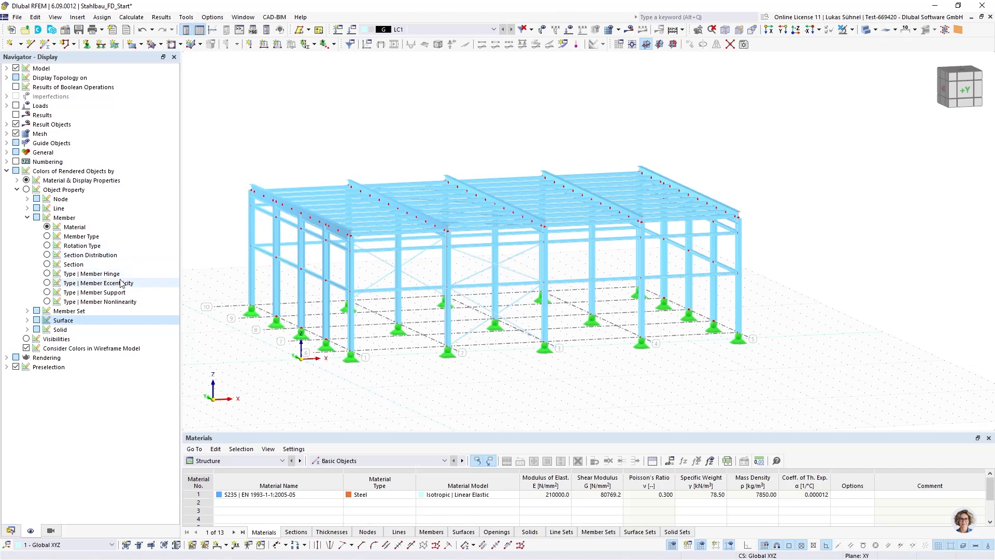
middle_click_drag(356, 319, 535, 335, "ctrl")
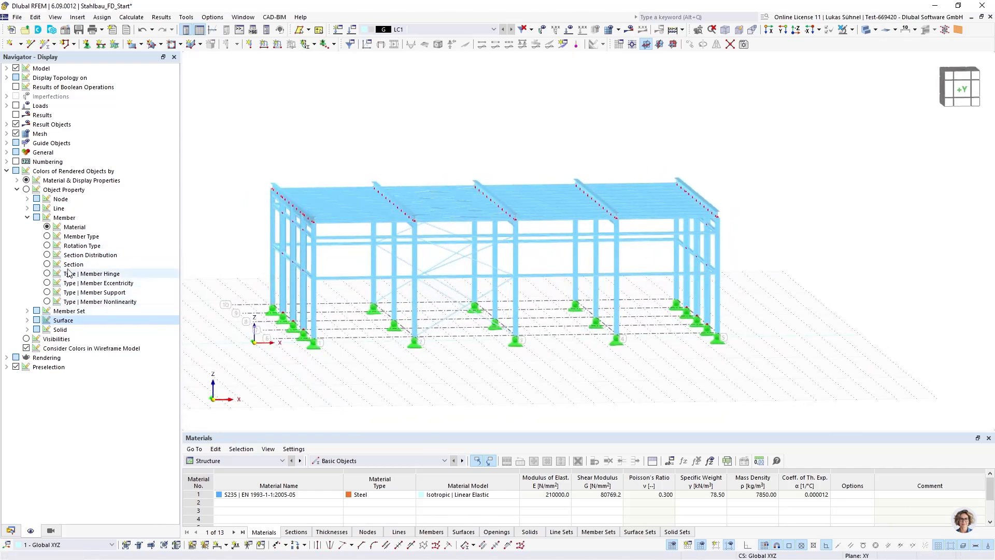
left_click(72, 172)
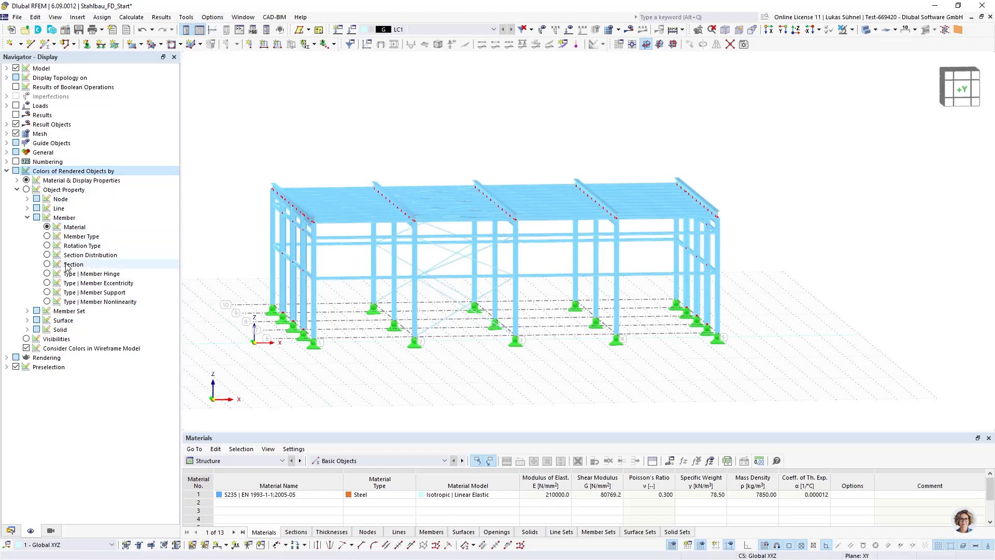
left_click(47, 264)
middle_click_drag(458, 237, 446, 191, "ctrl")
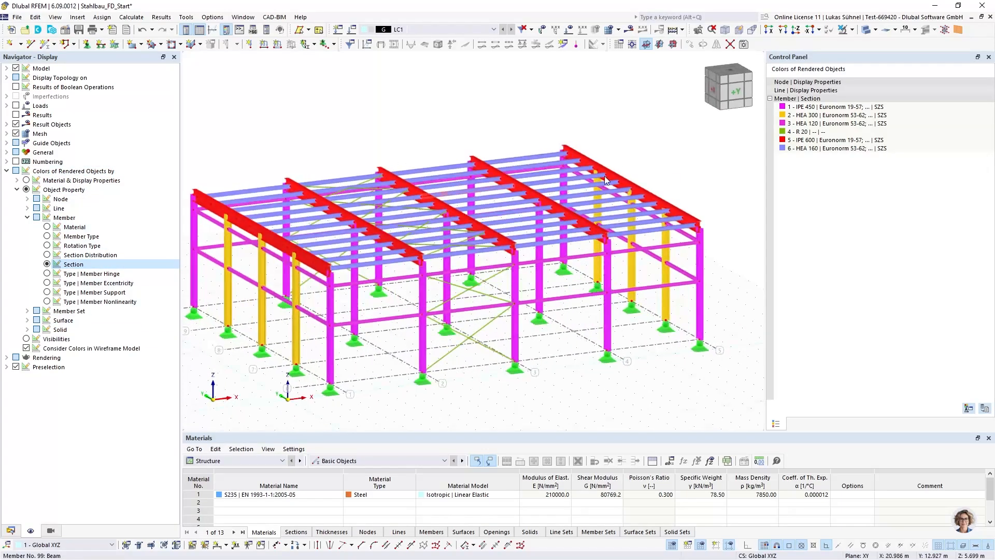
Step: Change the display colour of the HEA 120 section to light blue
double_click(783, 123)
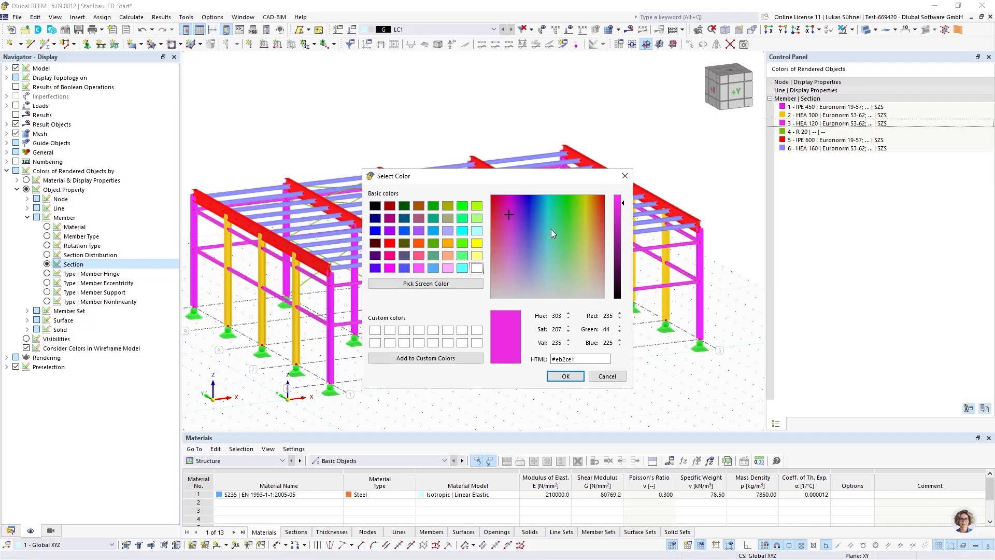
left_click(545, 246)
left_click_drag(544, 245, 545, 263)
left_click(565, 376)
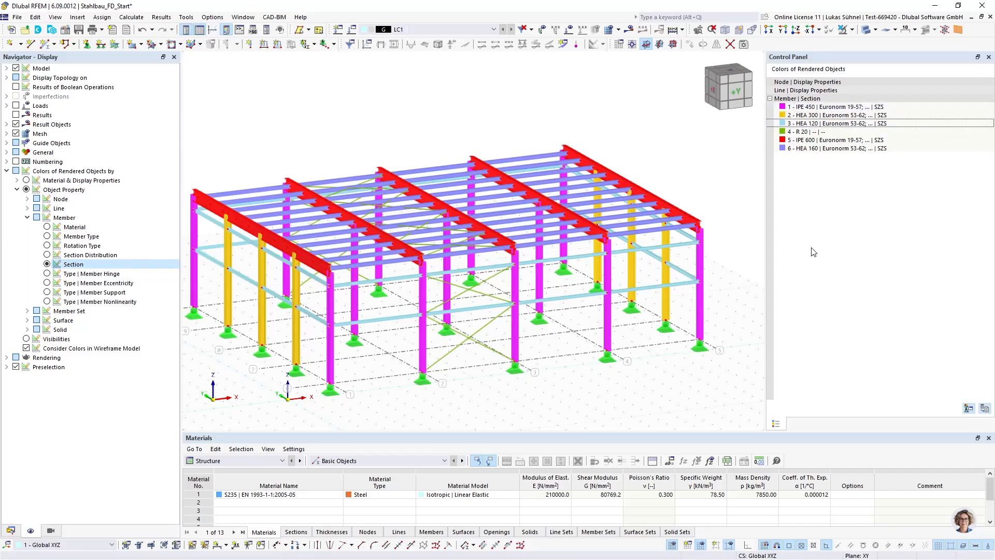
Step: Examine the hall with its members coloured by member type and by member hinge, including a close look at the front roof corner
mouse_move(298, 158)
middle_mouse_down()
mouse_move(320, 162)
mouse_move(311, 160)
middle_mouse_up()
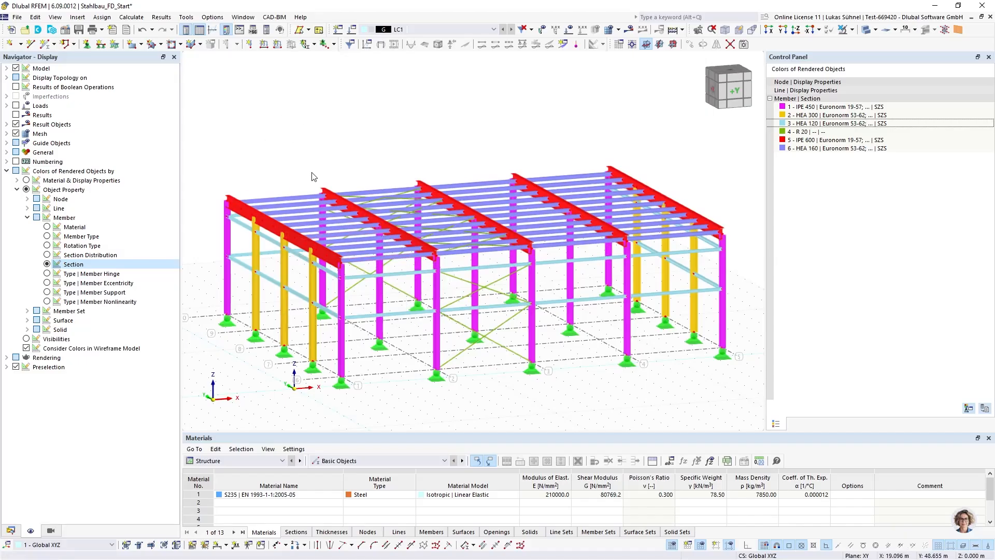
left_click(47, 237)
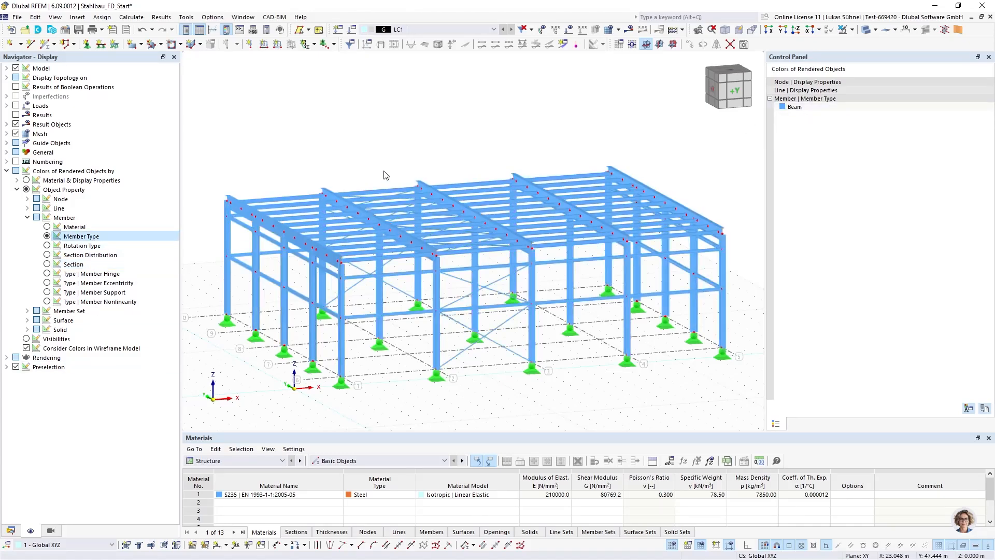
middle_click_drag(257, 180, 232, 166, "ctrl")
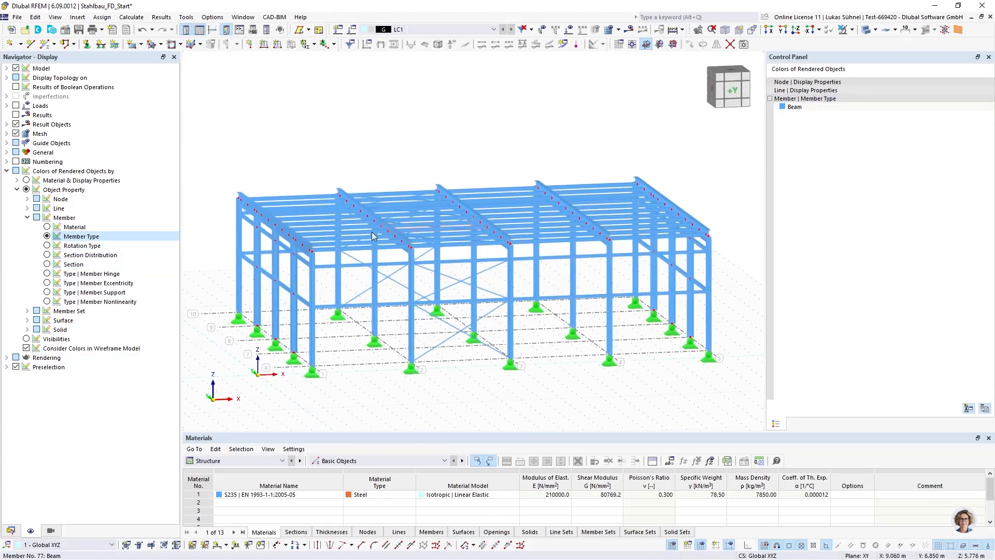
left_click(47, 274)
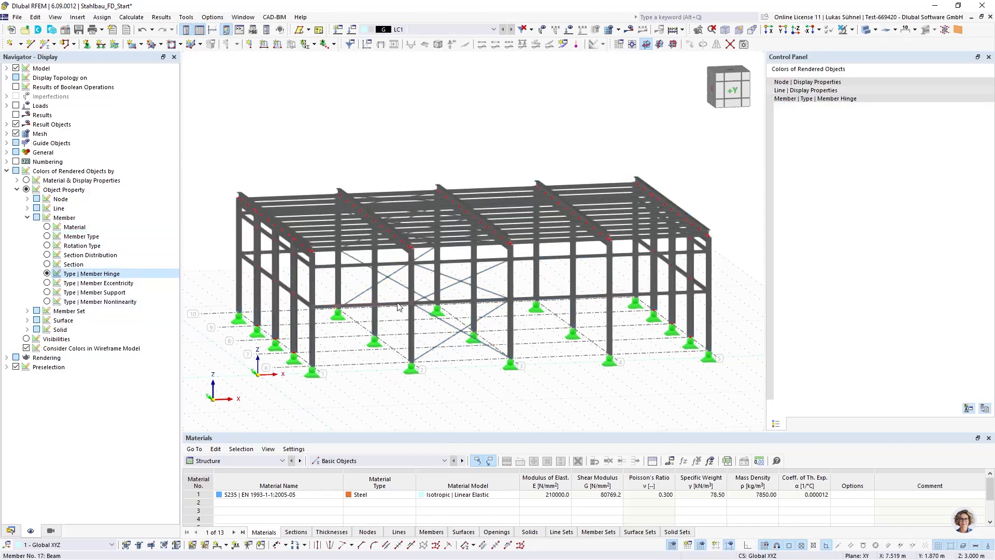
middle_click_drag(398, 307, 402, 356, "ctrl")
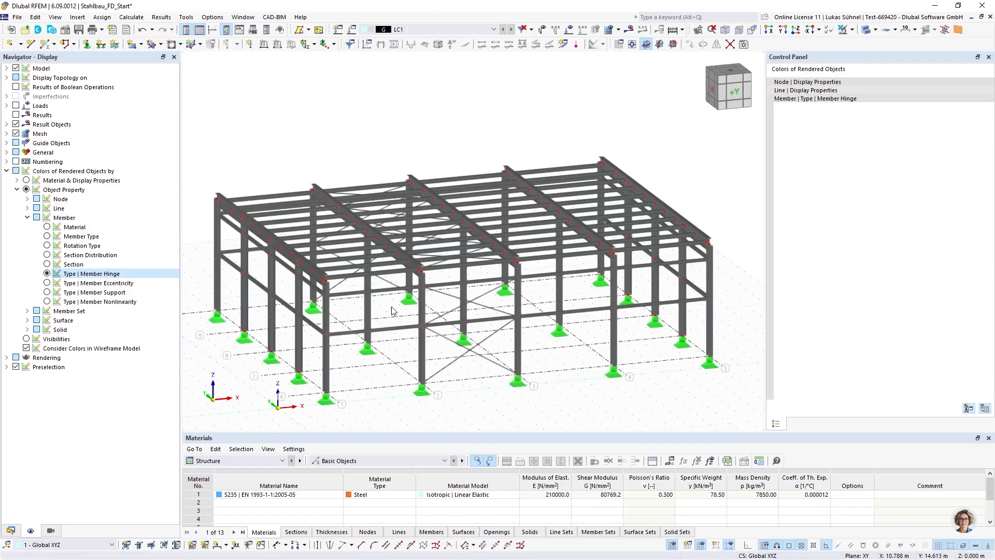
middle_click_drag(453, 418, 429, 402)
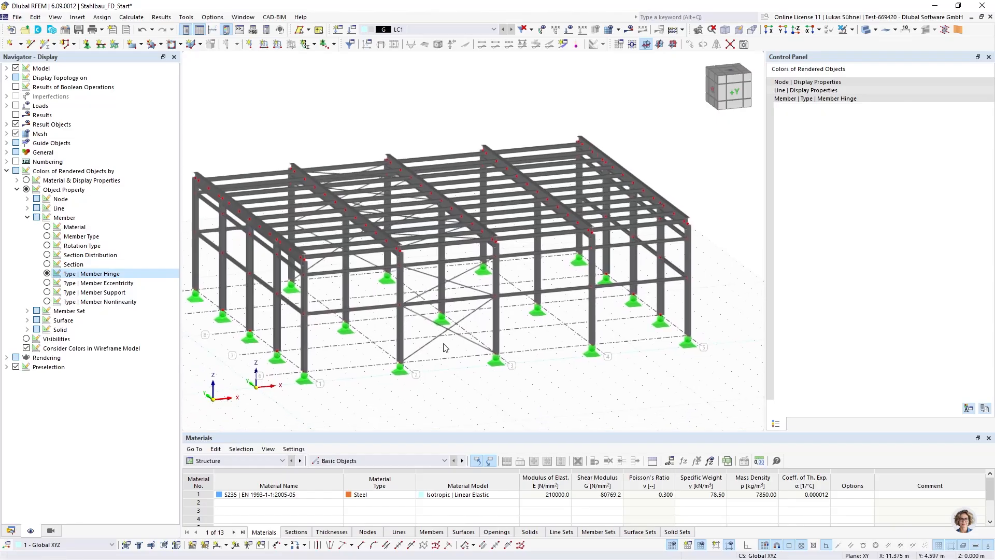
scroll(290, 257, "up", 6)
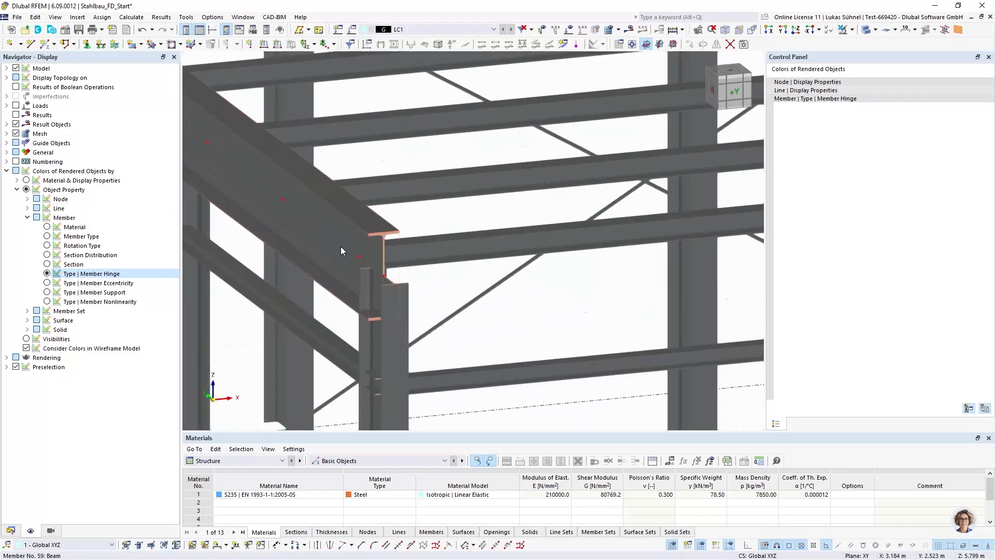
scroll(340, 247, "down", 2)
scroll(376, 267, "down", 8)
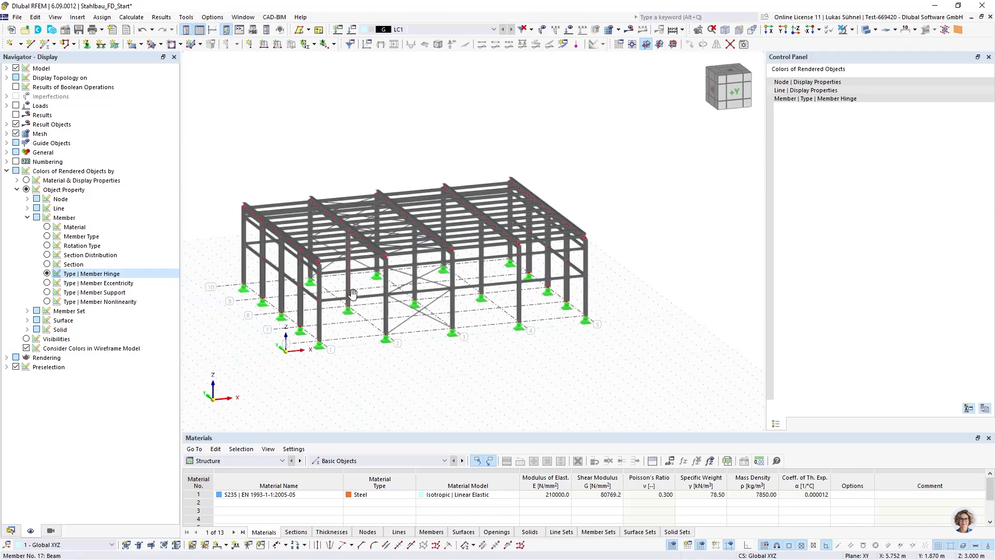
middle_click_drag(346, 283, 351, 312)
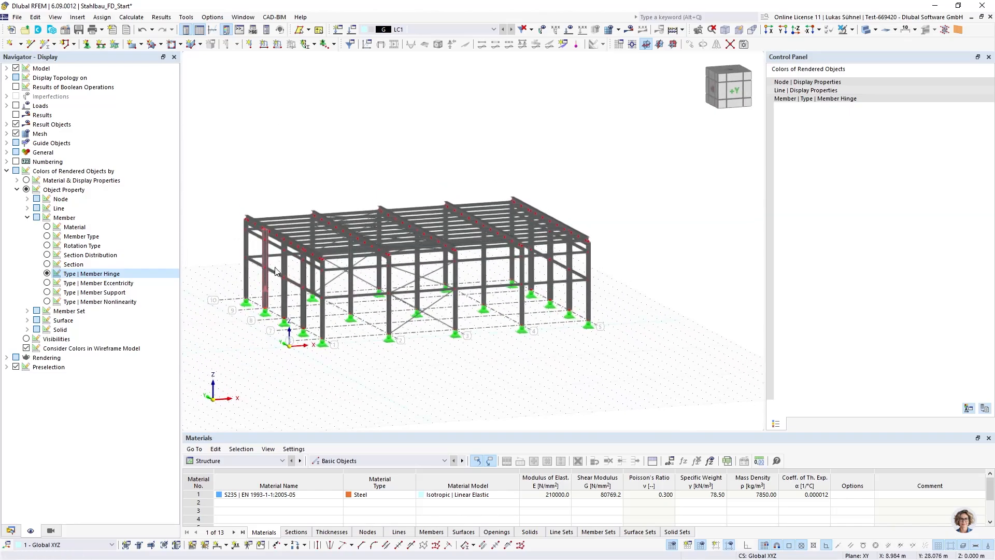
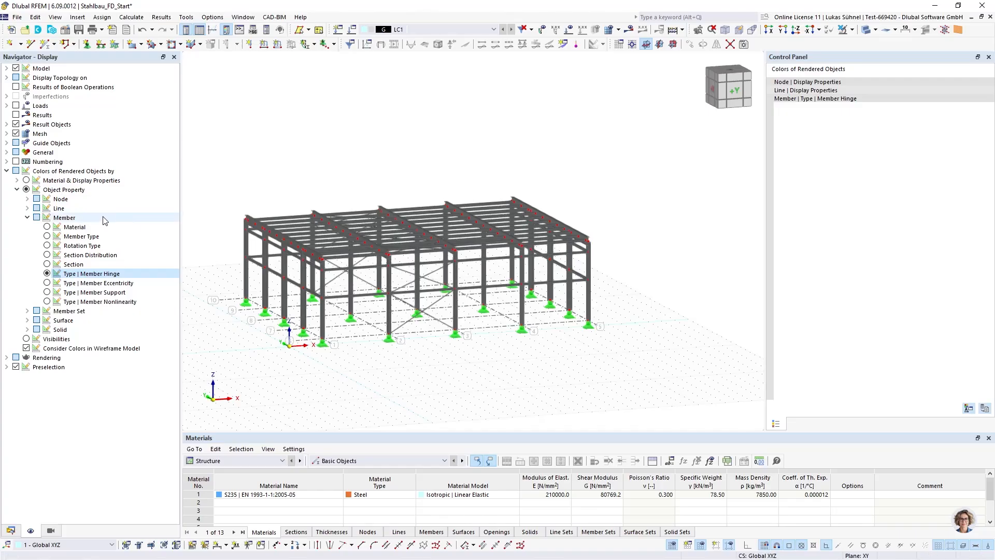
Step: Colour the members by member type and change all R 20 bracing members to the Tension type
left_click(47, 236)
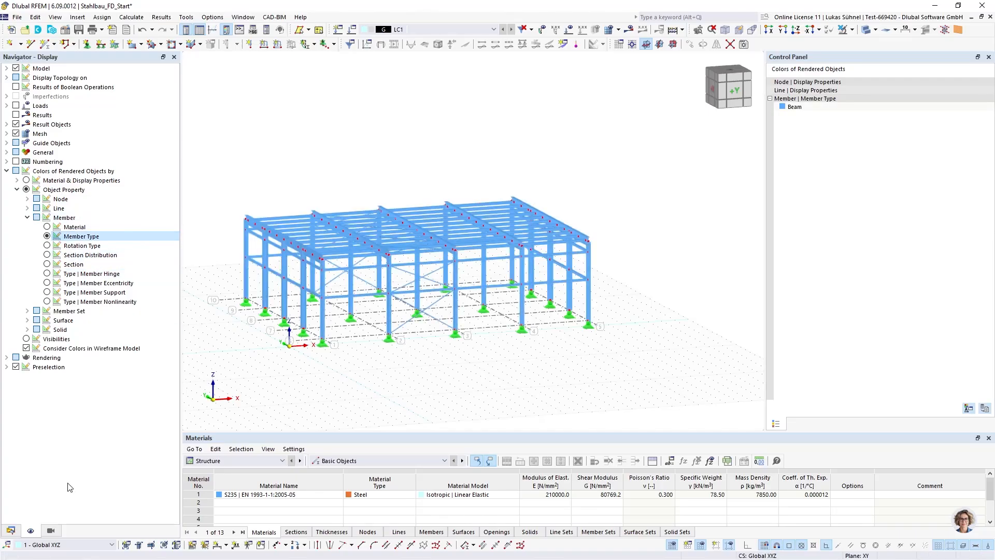
left_click(11, 530)
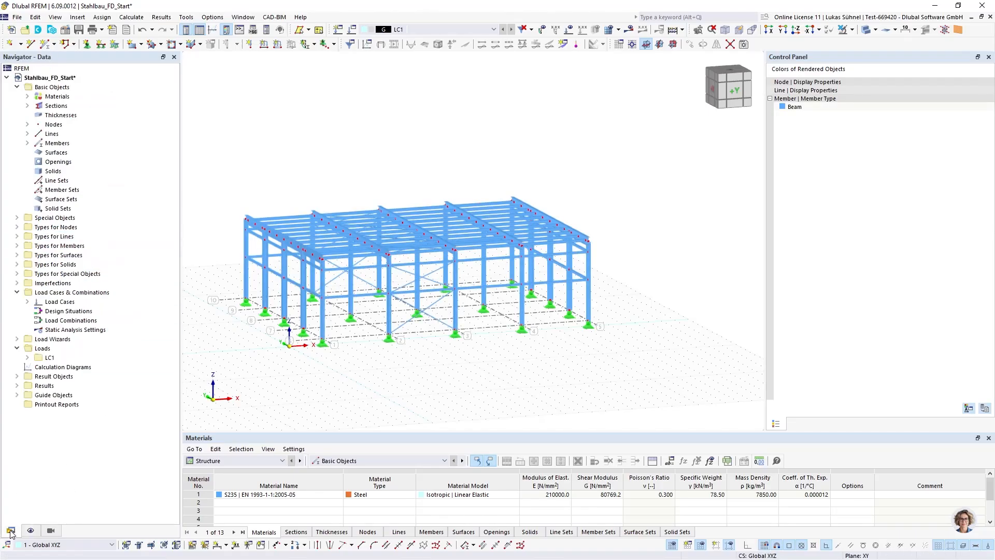
left_click(27, 106)
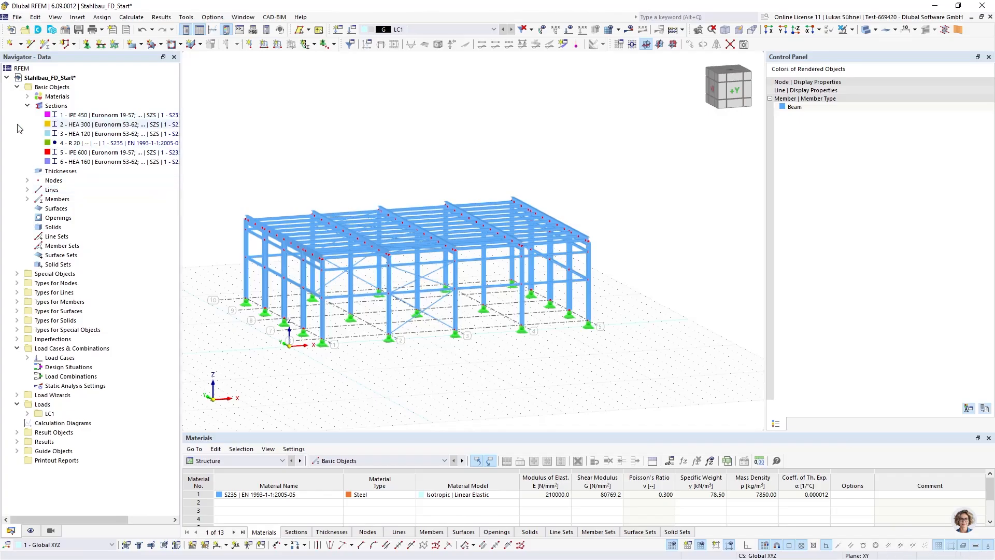
left_click(69, 144)
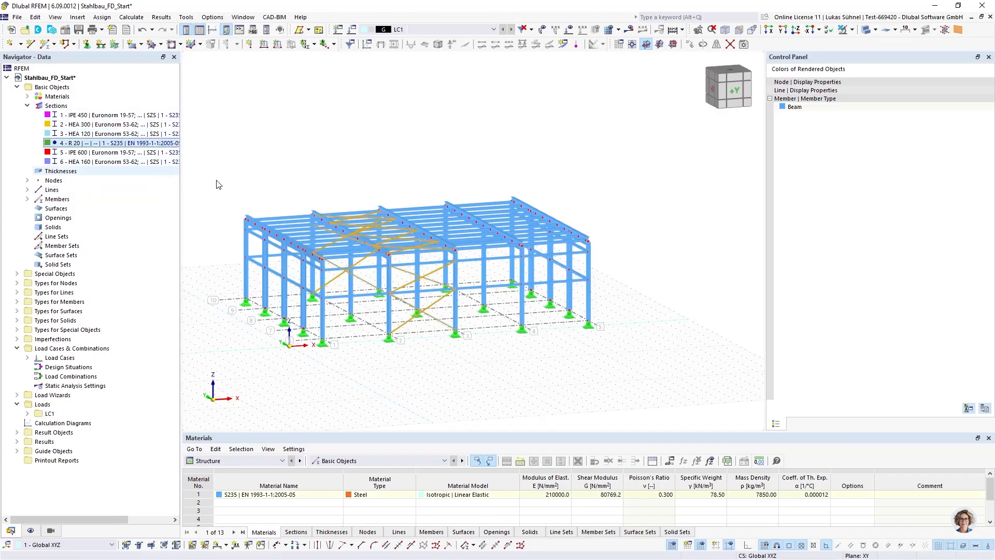
scroll(429, 293, "up", 5)
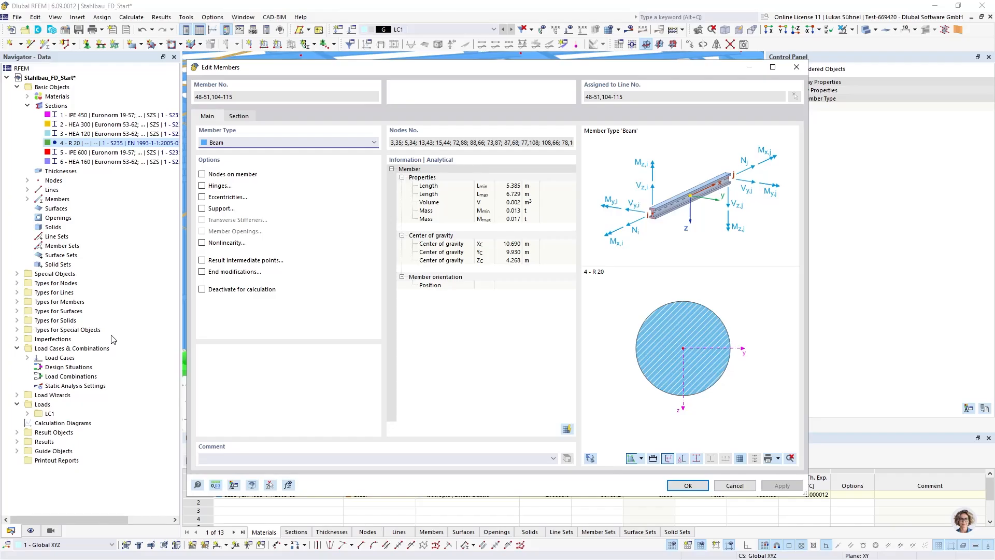
left_click(270, 142)
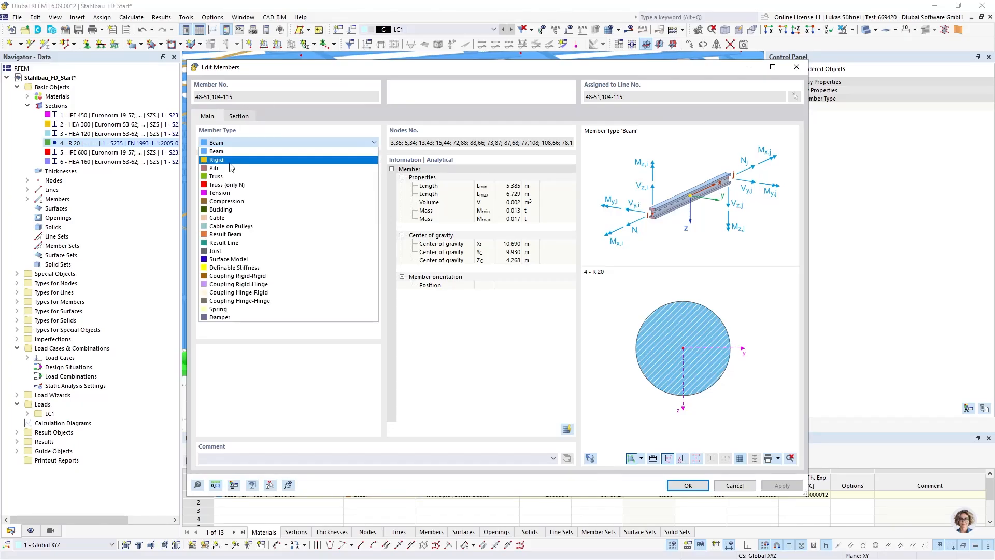
left_click(228, 196)
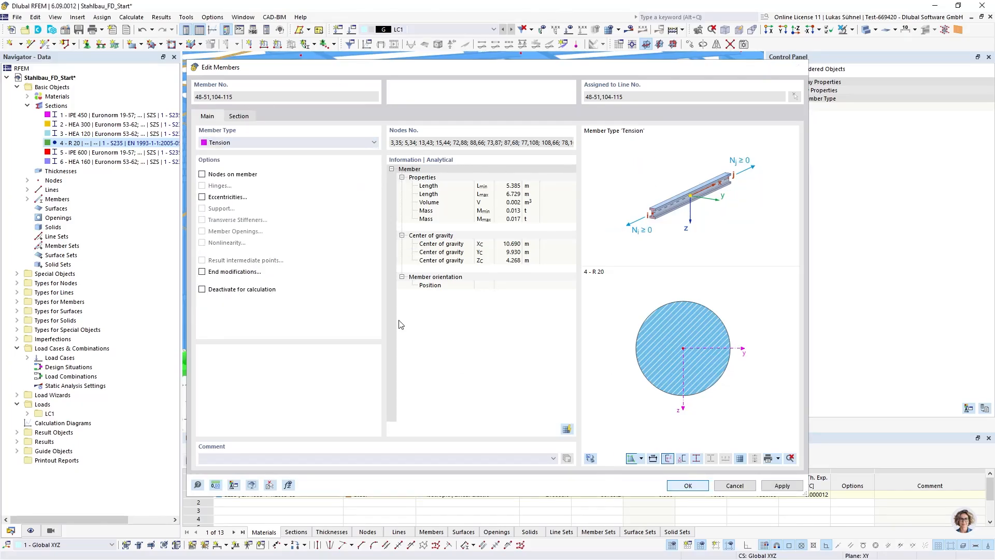
left_click(687, 486)
scroll(532, 387, "down", 5)
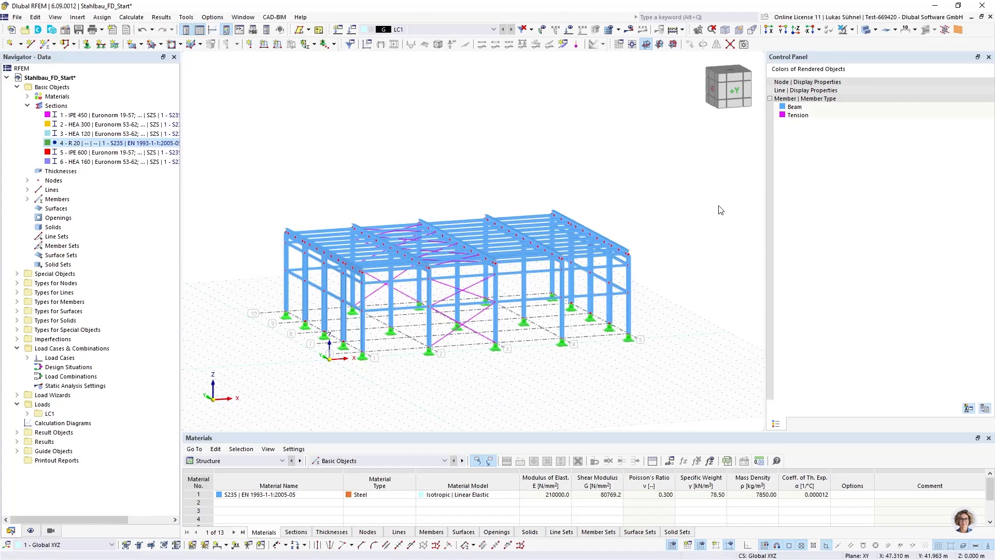
Step: Examine the tension bracing in the wall and roof bay between grid axes 2 and 3
scroll(598, 373, "up", 5)
scroll(622, 355, "down", 5)
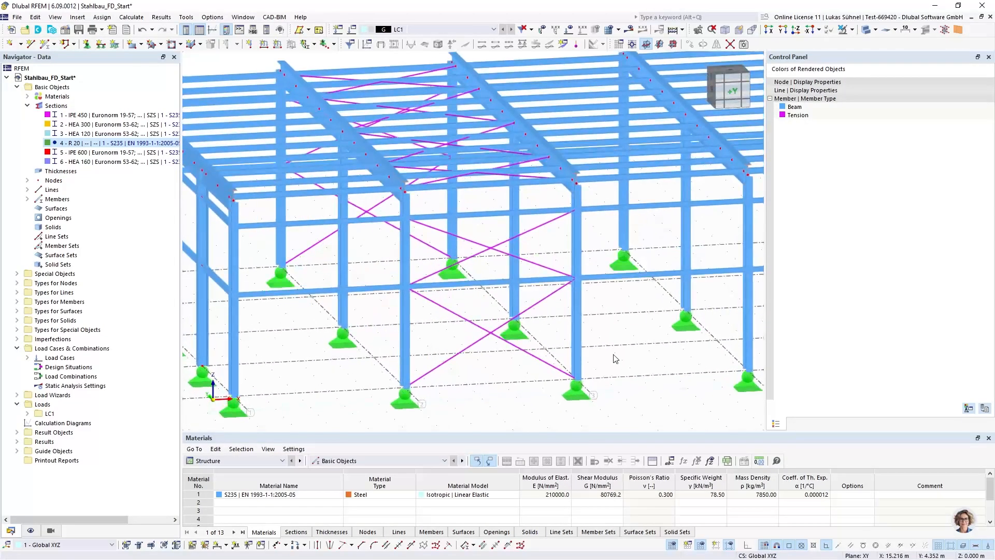
middle_click_drag(378, 156, 349, 178, "ctrl")
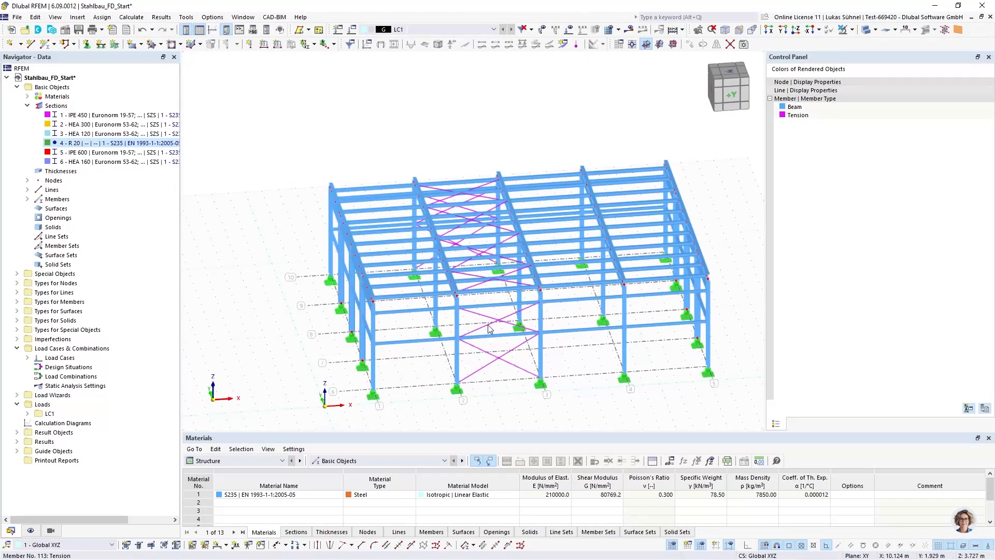
scroll(489, 335, "up", 5)
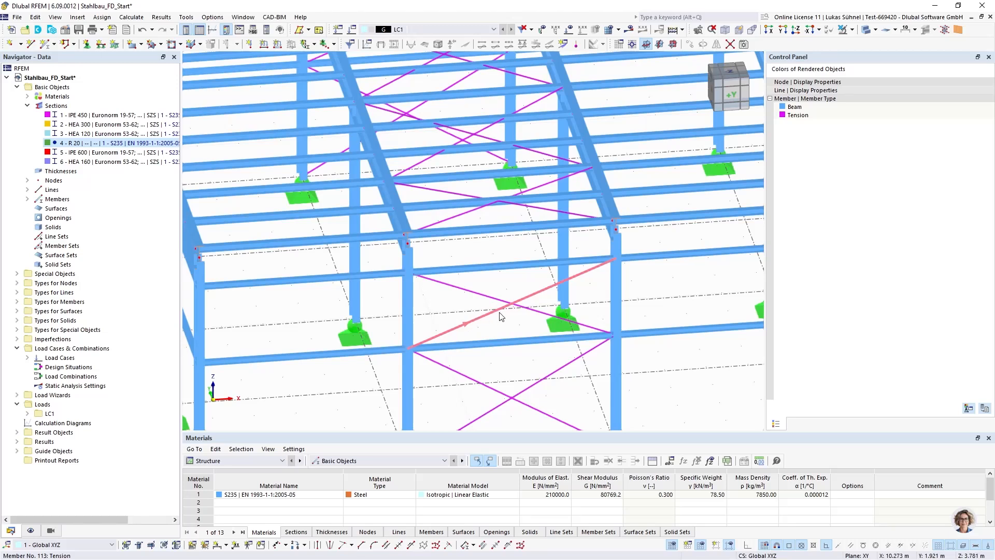
mouse_move(547, 291)
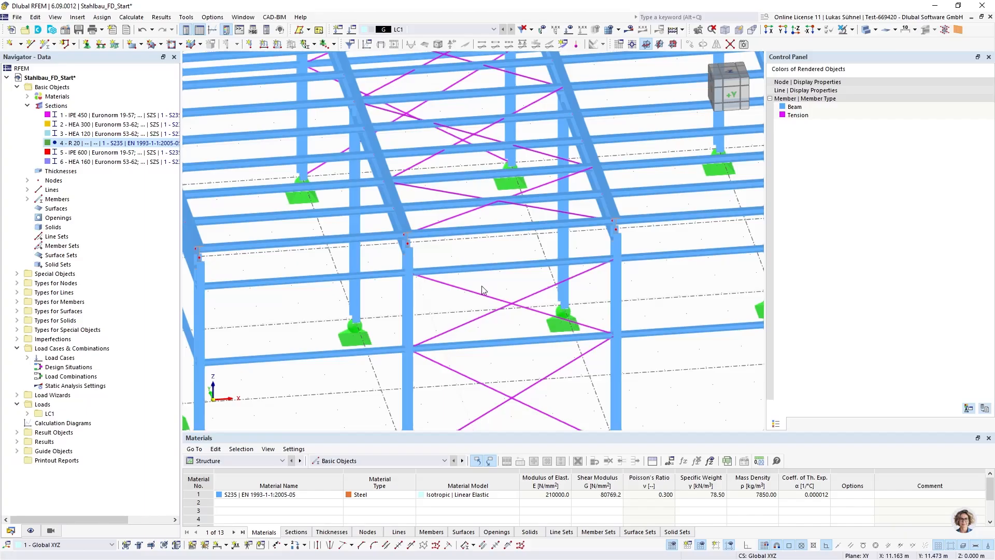
scroll(378, 291, "down", 4)
middle_click_drag(378, 291, 300, 283, "ctrl")
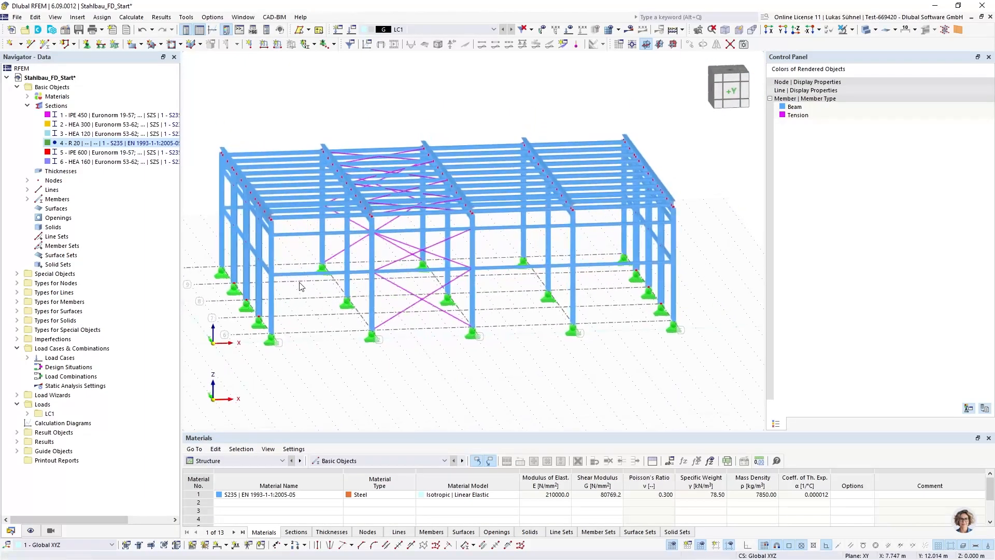
Step: Change all HEA 120 and HEA 160 members to the Truss member type
left_click(90, 162)
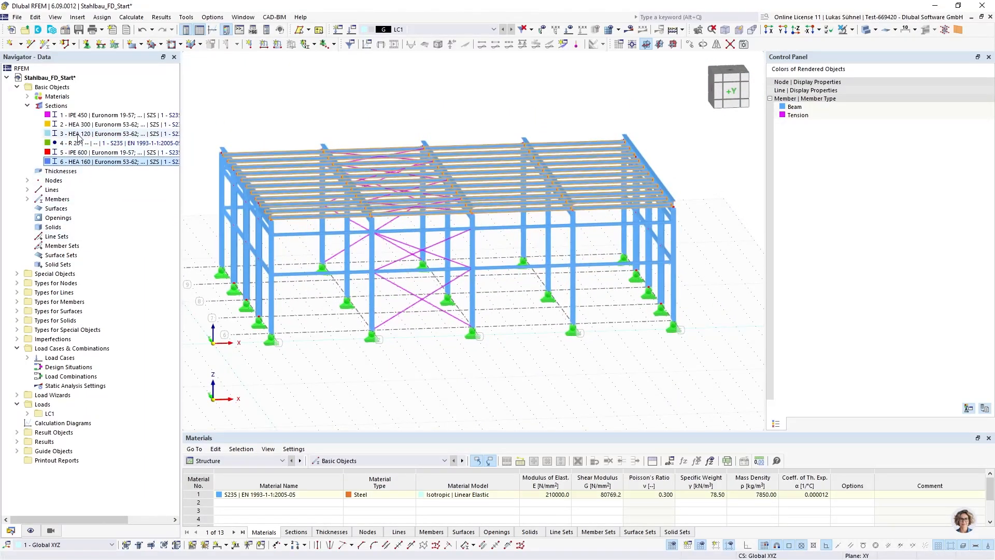
left_click(78, 134, "ctrl")
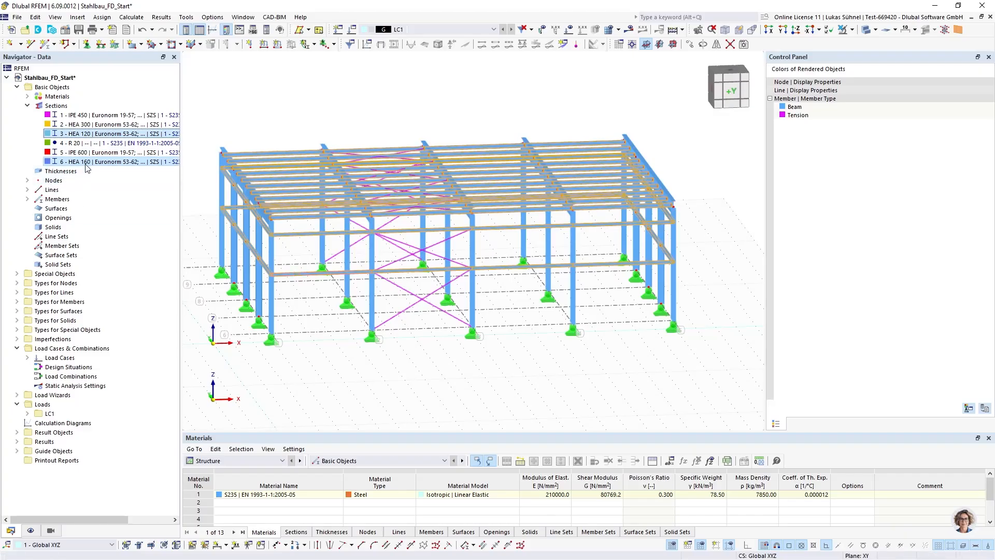
double_click(414, 256)
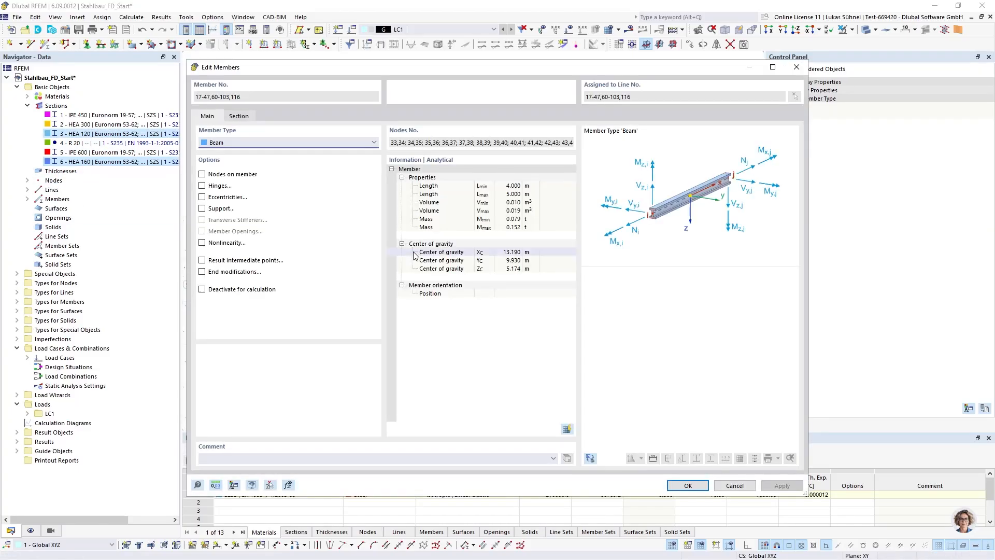
left_click(220, 143)
left_click(228, 174)
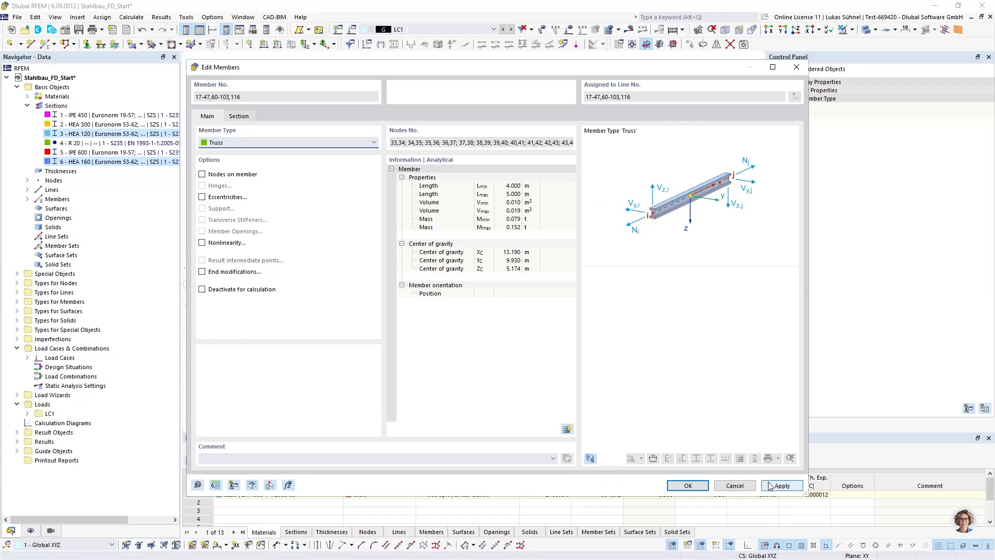
left_click(688, 486)
left_click(268, 125)
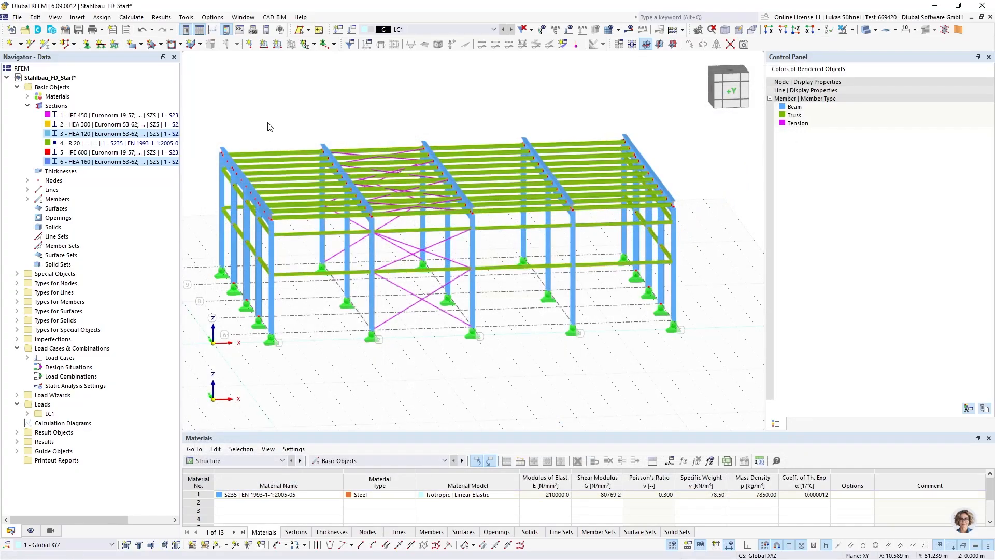
Step: Switch to Revit and examine the connections between the HEA 300 gable columns and the IPE 600 roof beam in the 3D view
middle_click_drag(253, 115, 288, 140)
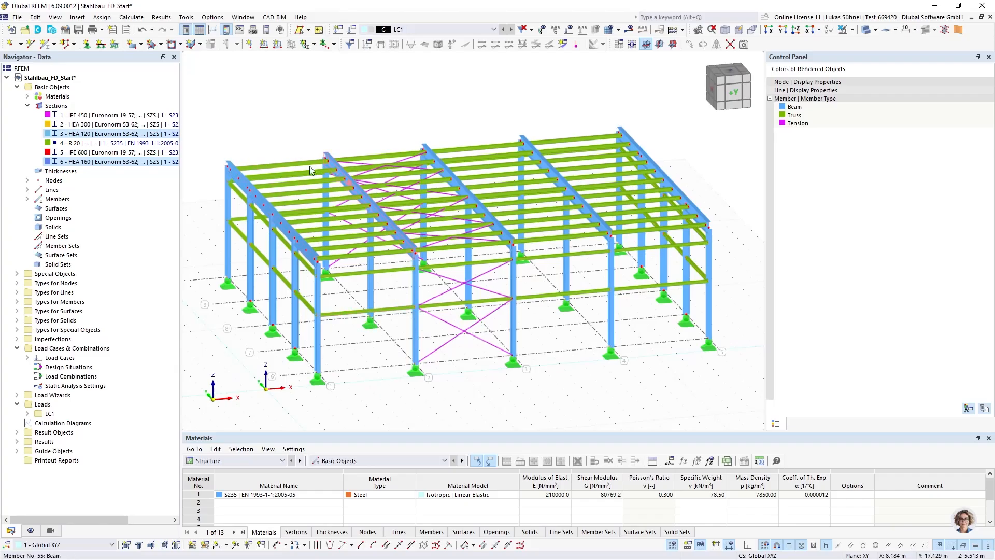
middle_click_drag(310, 166, 348, 110, "ctrl")
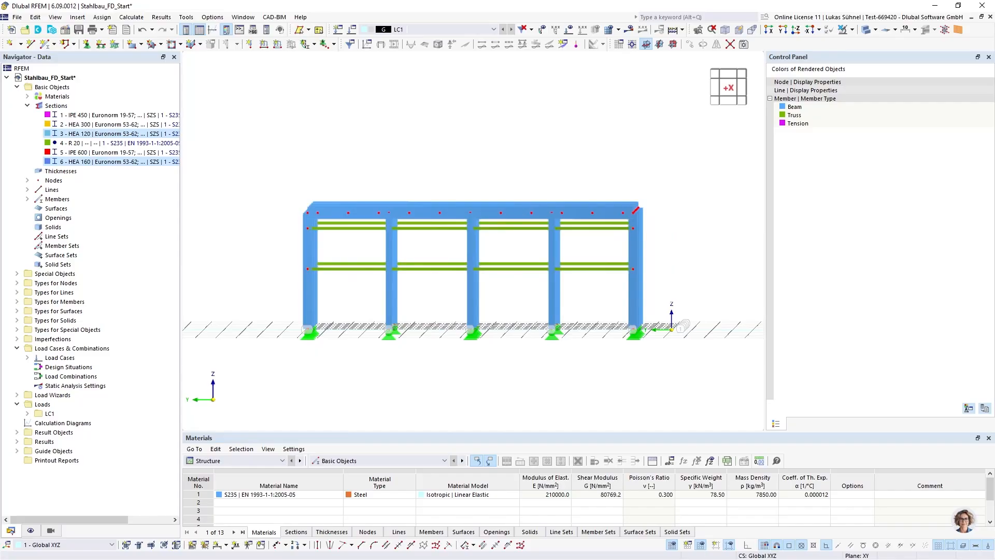
key("alt+Tab")
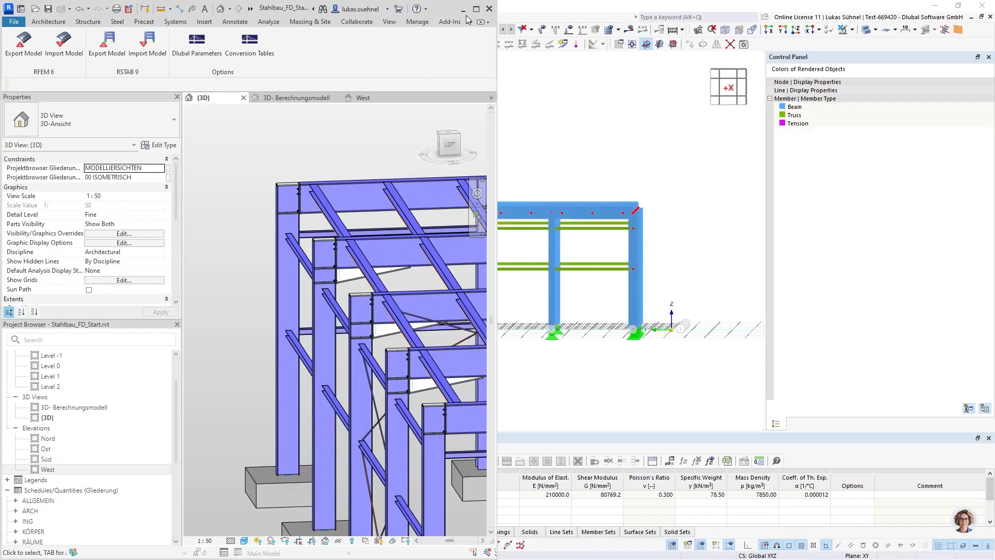
left_click(476, 8)
scroll(614, 326, "down", 2)
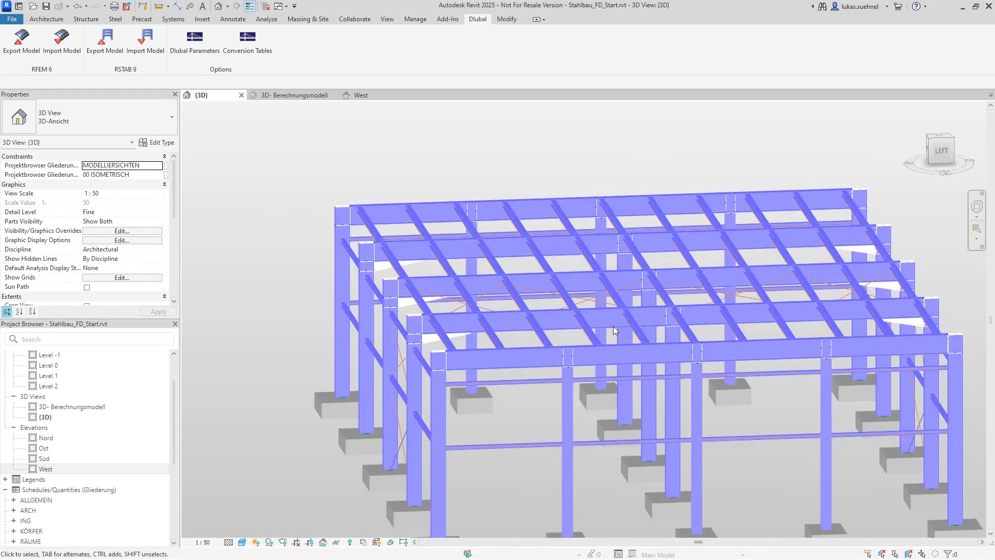
scroll(521, 297, "up", 2)
middle_click_drag(521, 297, 490, 342, "shift")
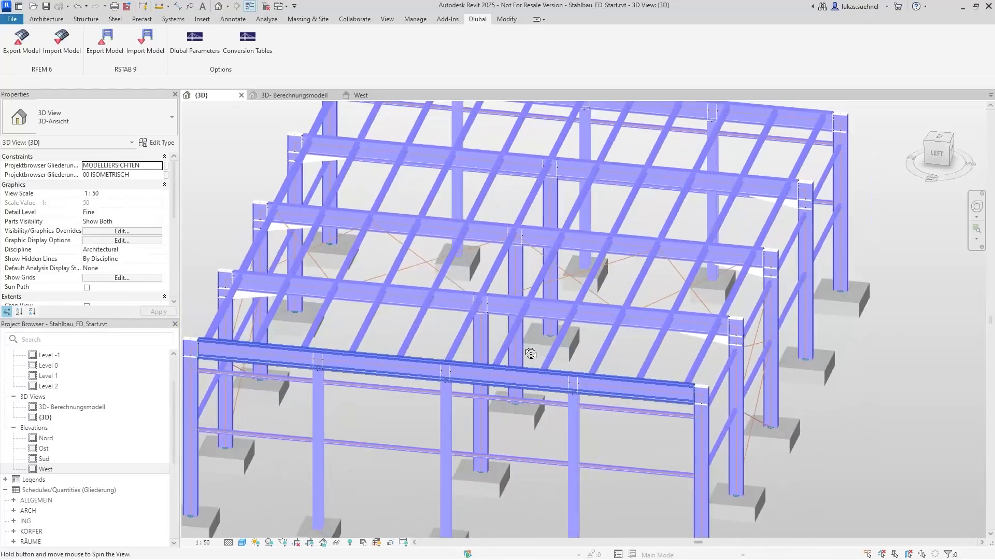
scroll(487, 347, "up", 3)
scroll(428, 378, "up", 4)
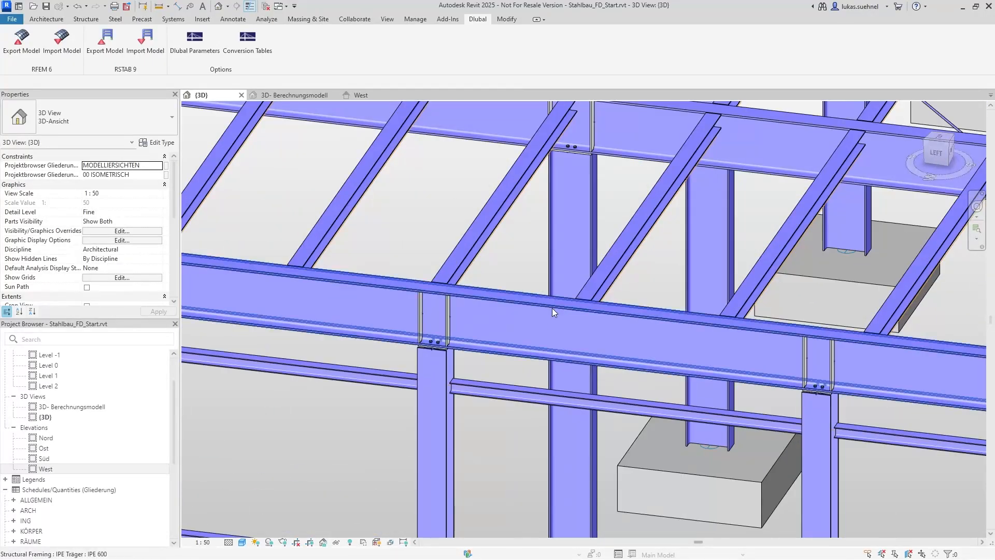
scroll(416, 365, "up", 3)
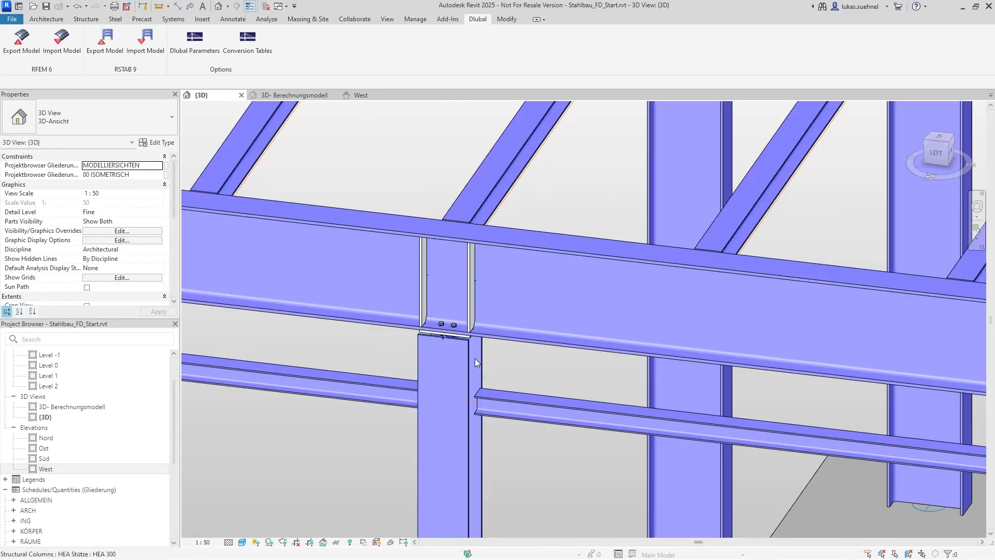
scroll(454, 366, "down", 5)
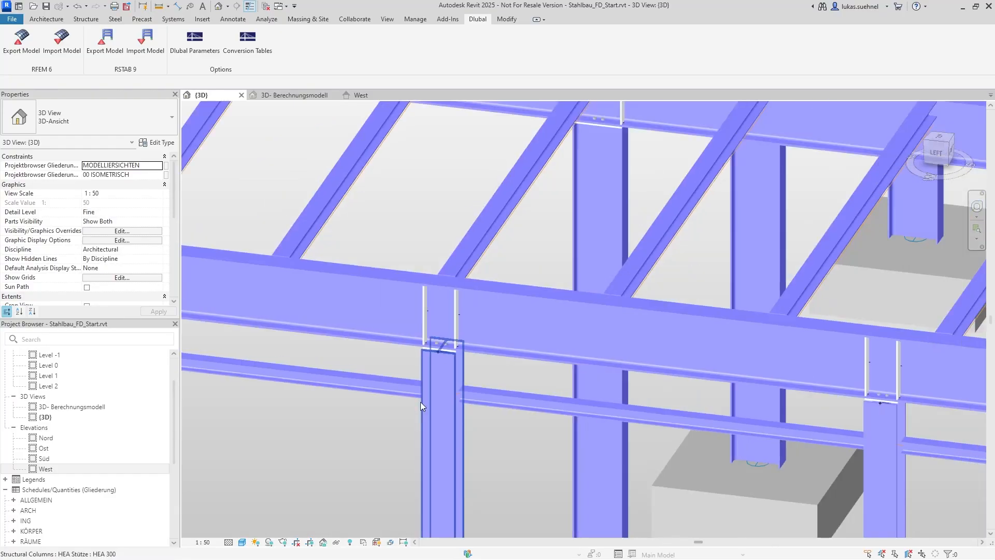
scroll(467, 337, "down", 2)
Step: Examine the inner column's connection to the roof beam and the overall steel hall, and return to RFEM
scroll(539, 244, "up", 7)
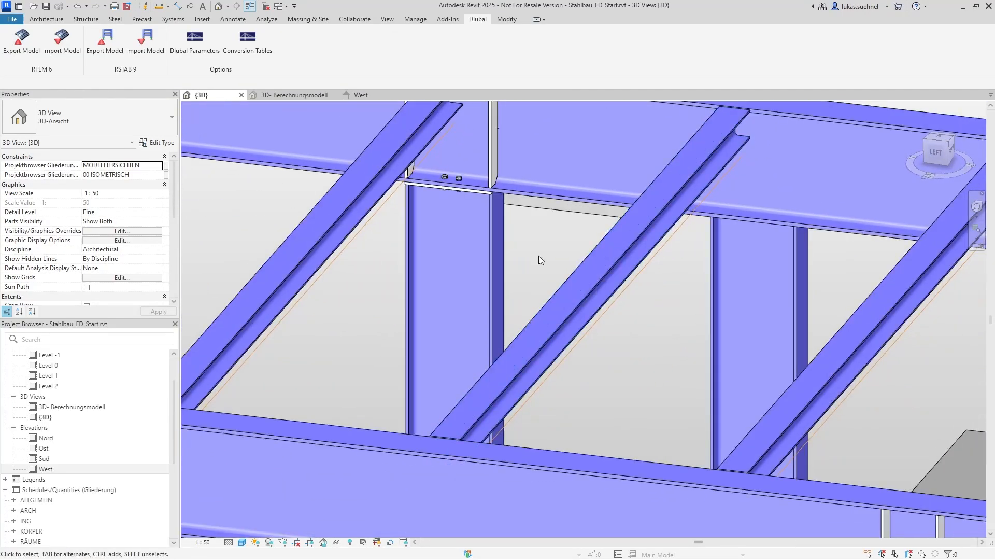
middle_click_drag(462, 165, 459, 294)
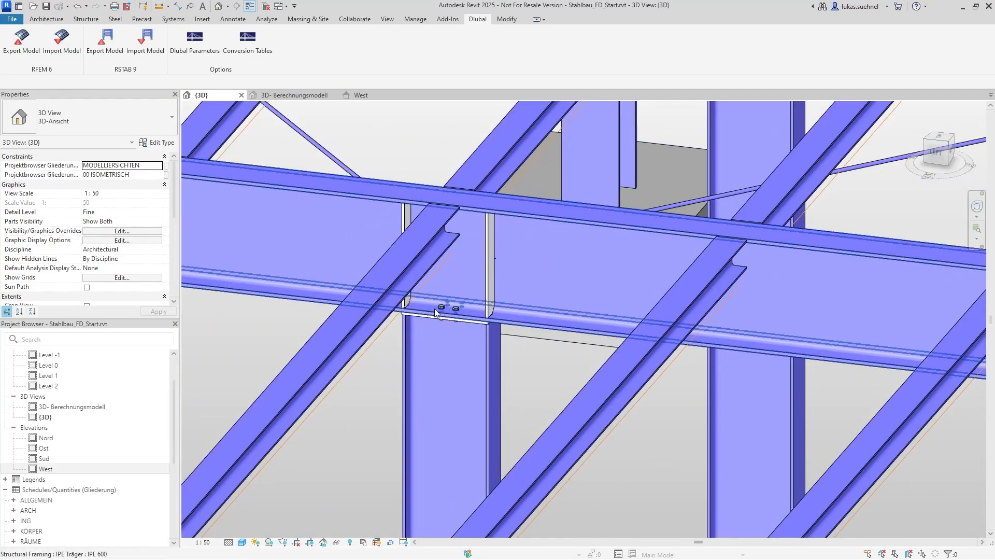
scroll(462, 336, "down", 3)
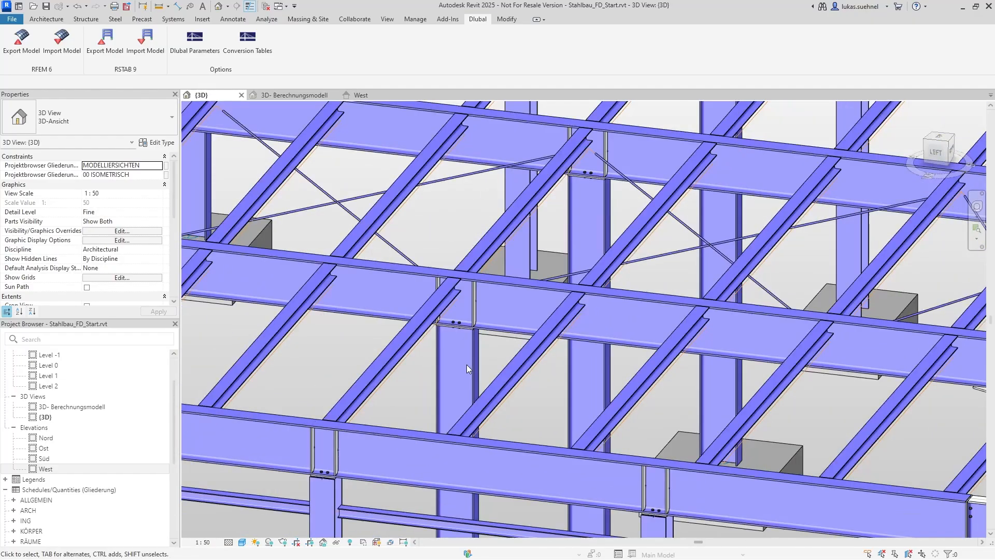
scroll(476, 357, "down", 4)
middle_click_drag(481, 350, 533, 299, "shift")
scroll(533, 299, "down", 3)
middle_click_drag(532, 343, 495, 381, "shift")
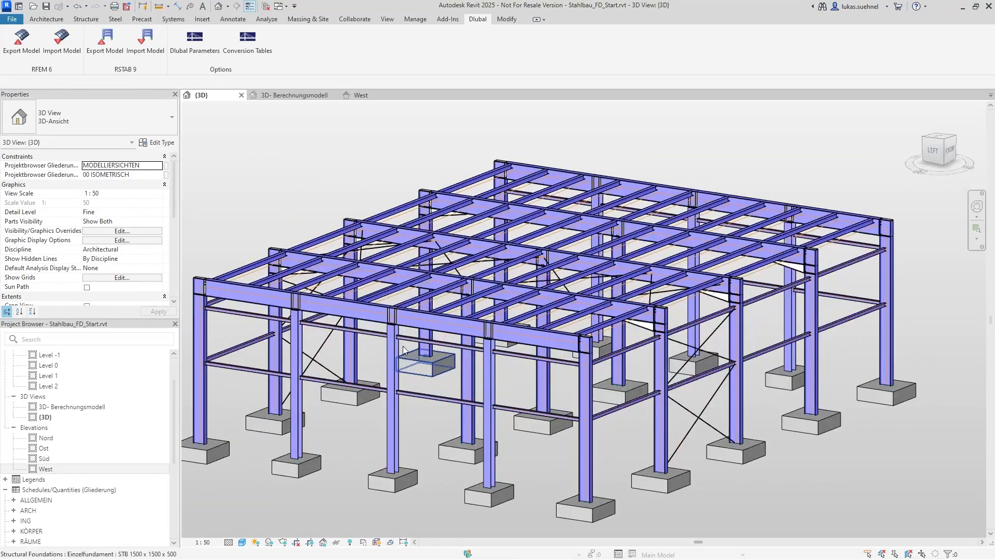
left_click(962, 6)
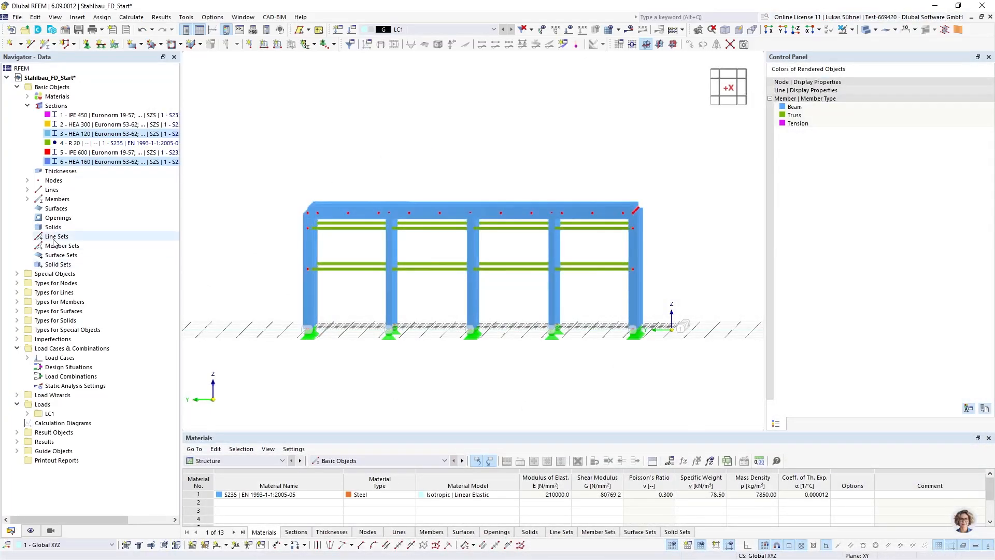
Step: Create a member hinge in the Local xyz system with rotations φy and φz released at a spring constant of 0.000
left_click(16, 301)
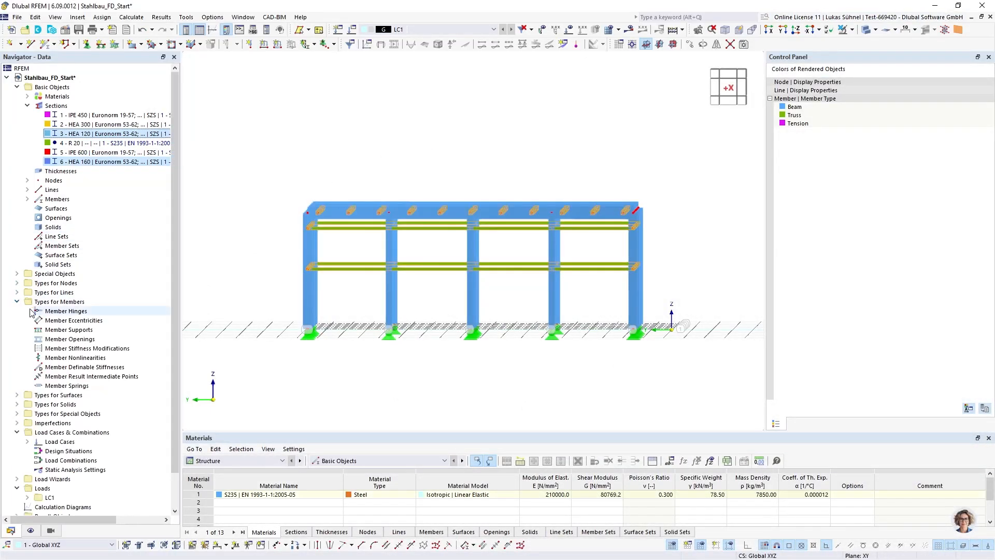
right_click(47, 311)
left_click(295, 366)
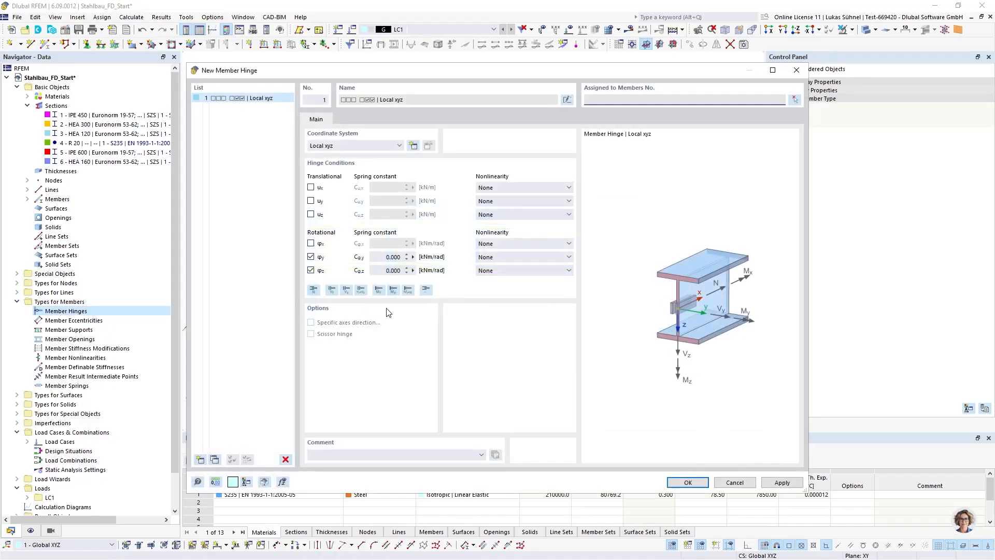
left_click(688, 482)
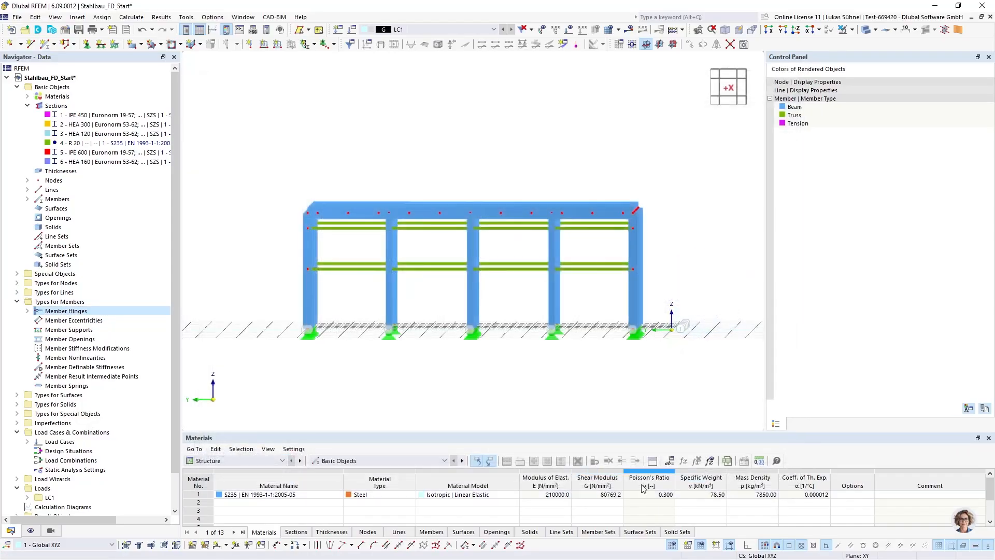
Step: Start assigning the new hinge to members and limit the visible members to the IPE 450 and HEA 300 sections
left_click(28, 311)
right_click(63, 320)
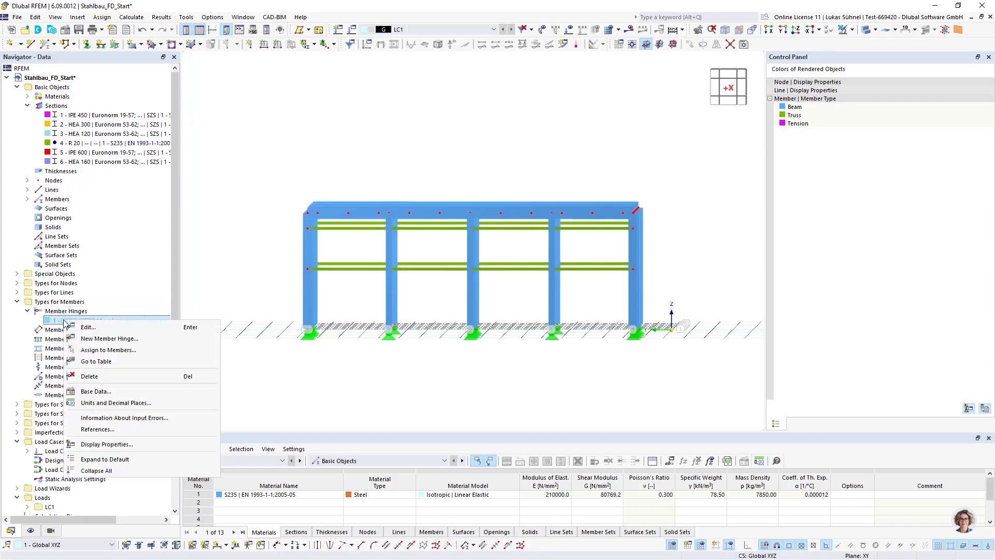
left_click(111, 347)
scroll(381, 223, "up", 5)
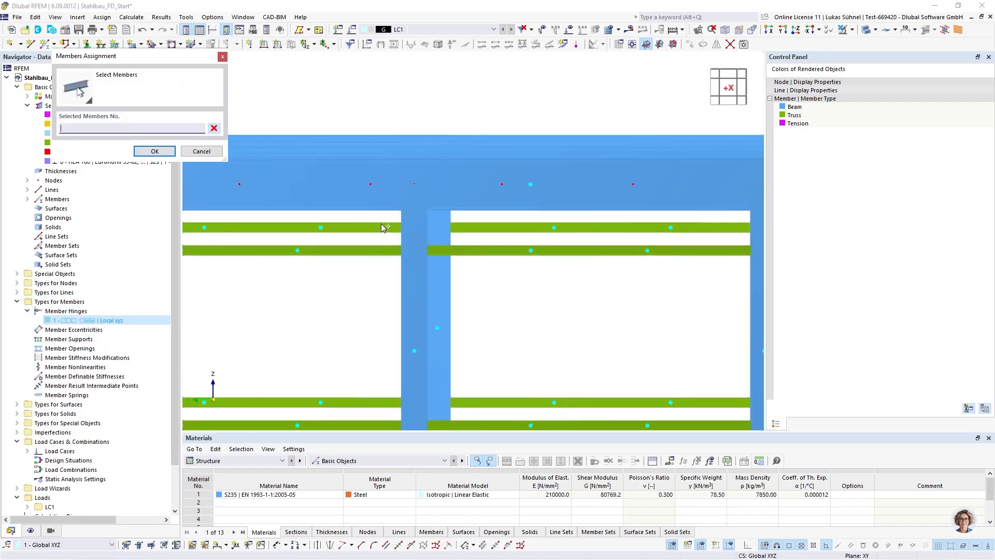
scroll(394, 172, "down", 5)
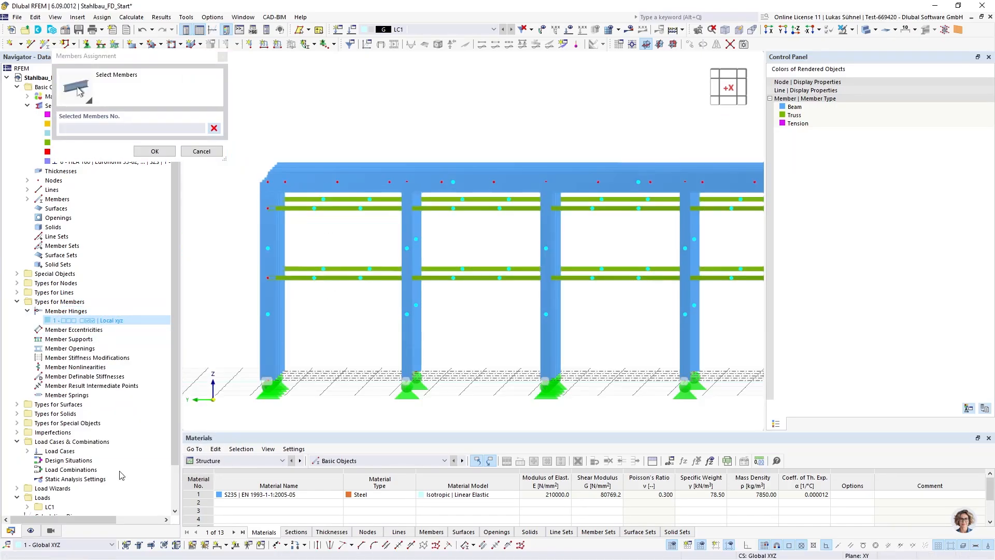
left_click(49, 531)
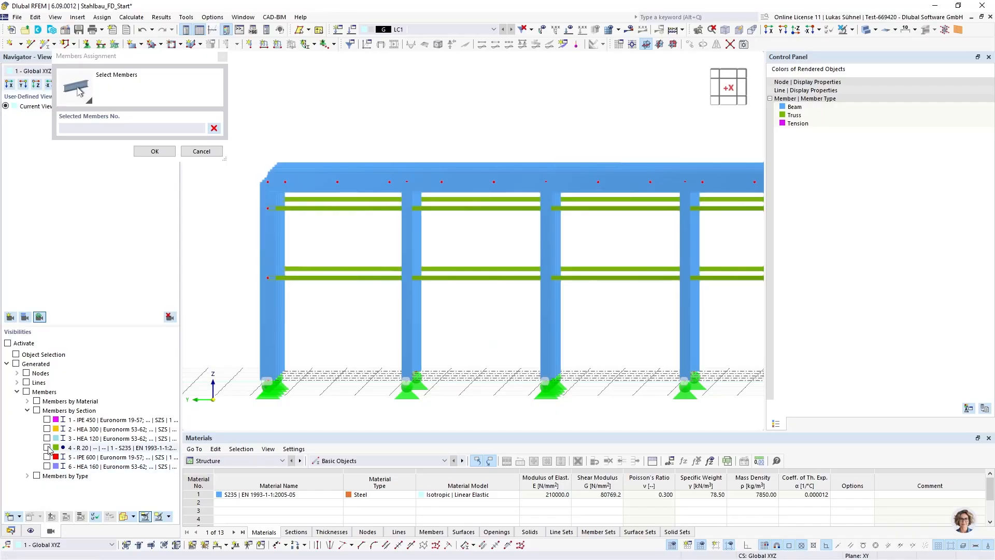
left_click(47, 420)
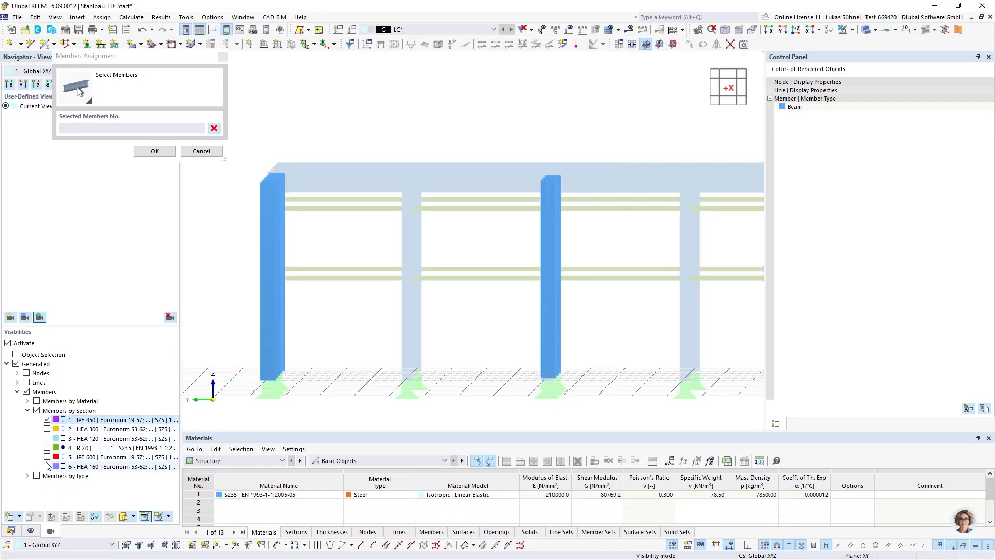
left_click(47, 429)
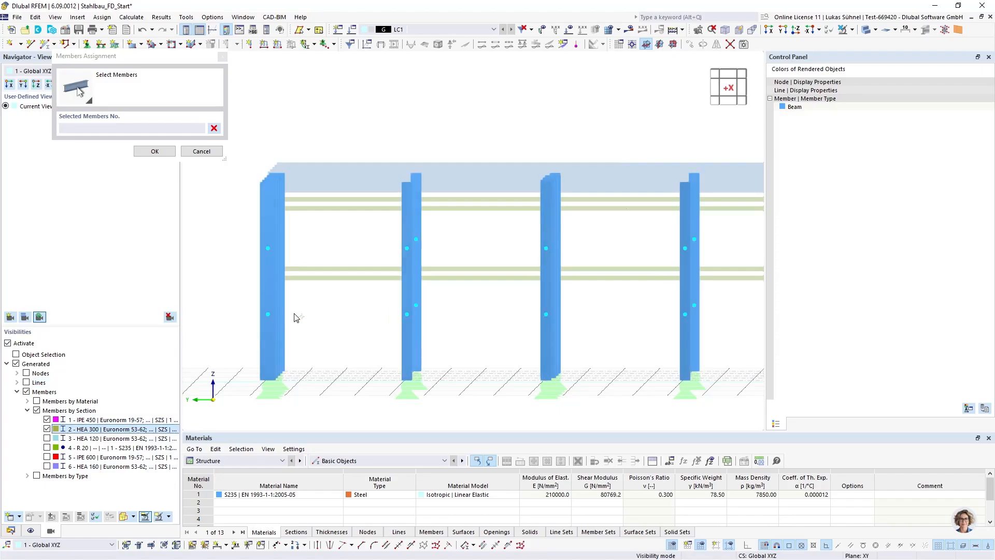
Step: Assign the hinge to the upper ends of the intermediate gable and interior columns, members 11-16 and 52-54, and restore the full model display
scroll(295, 317, "down", 3)
left_click_drag(499, 269, 294, 214)
middle_click_drag(542, 207, 513, 229, "ctrl")
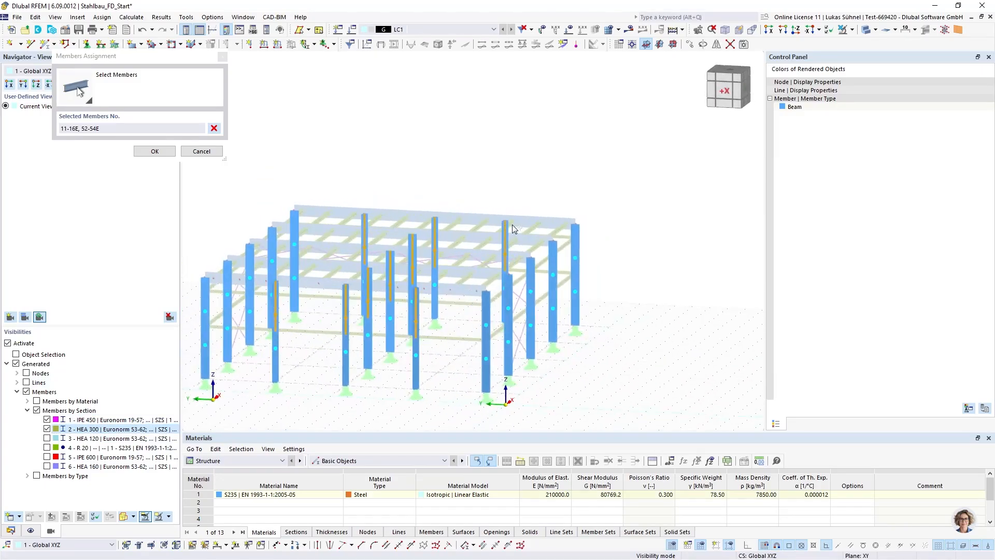
middle_click_drag(300, 308, 297, 368, "ctrl")
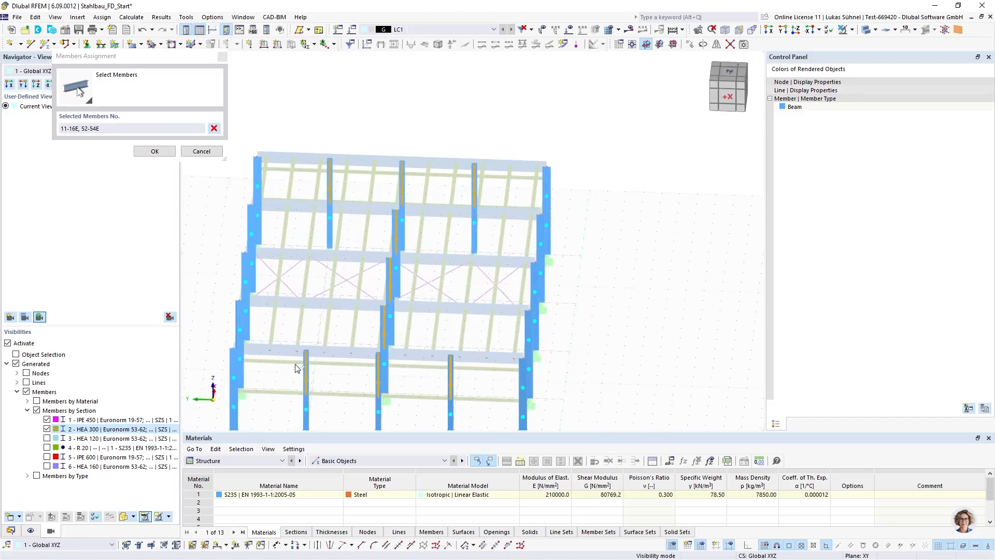
middle_click_drag(472, 339, 355, 336, "ctrl")
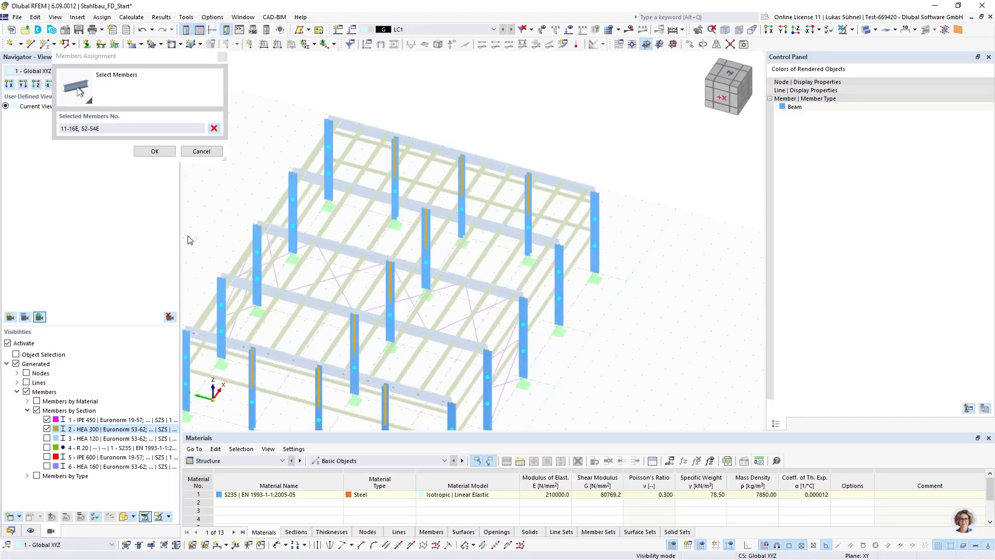
left_click(154, 151)
middle_click_drag(547, 376, 693, 142, "ctrl")
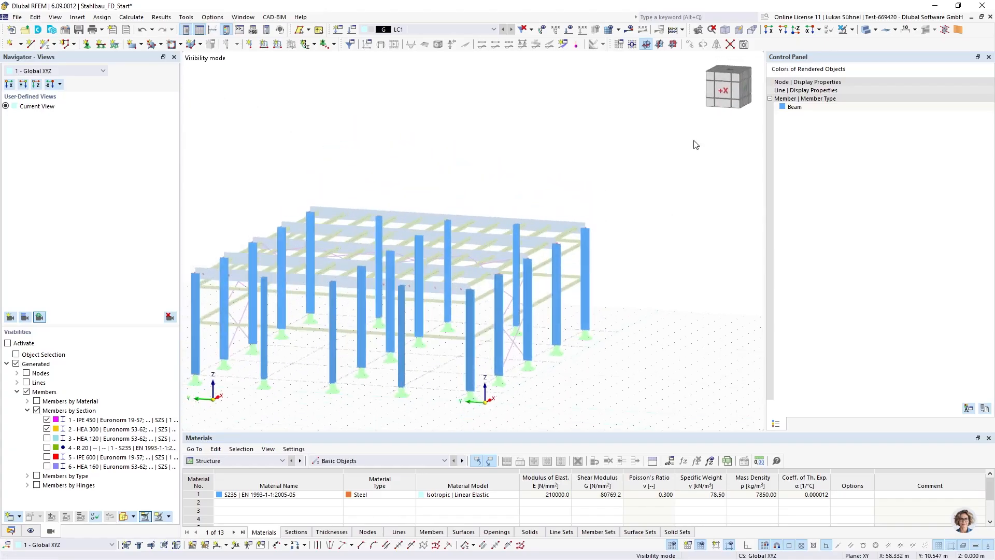
left_click(842, 30)
Step: Examine the hinges at the column tops up close and across the whole hall
scroll(340, 269, "up", 5)
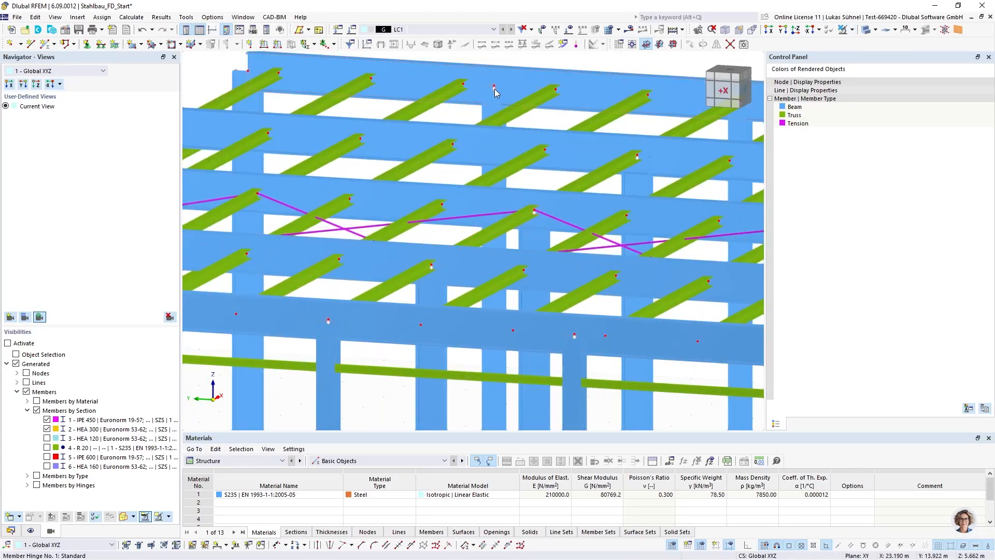
scroll(473, 136, "down", 1)
scroll(473, 136, "down", 3)
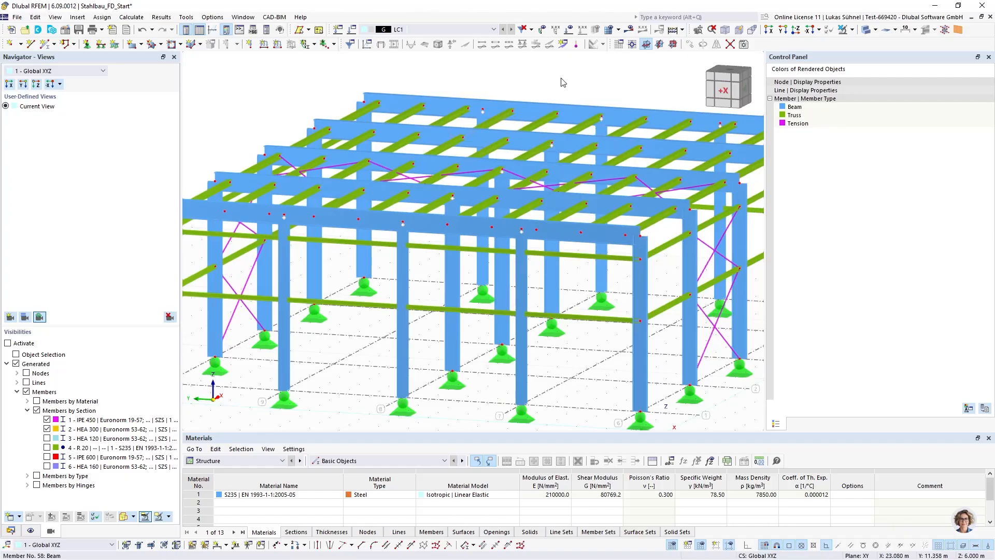
scroll(570, 156, "down", 1)
middle_click_drag(575, 176, 517, 189, "ctrl")
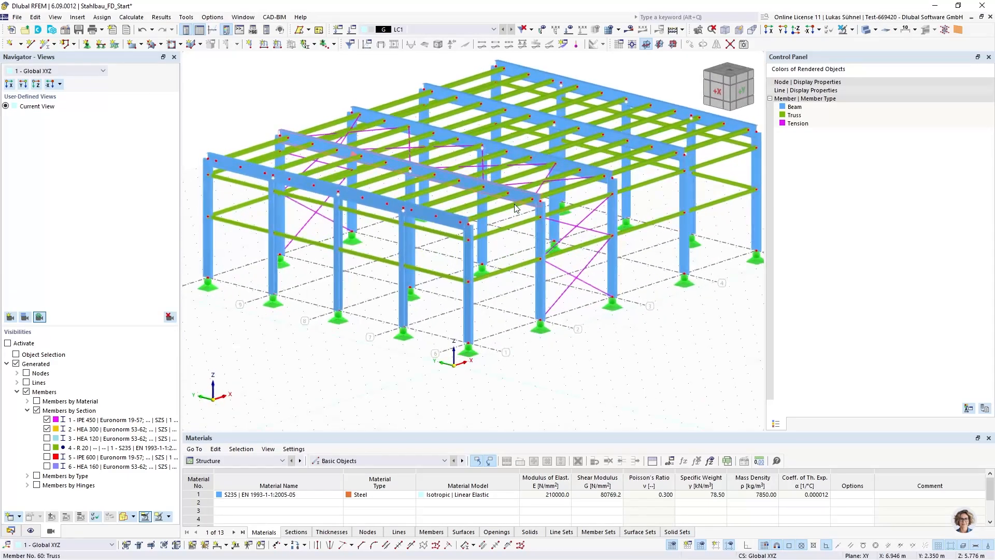
middle_click_drag(532, 336, 484, 349)
scroll(484, 349, "down", 2)
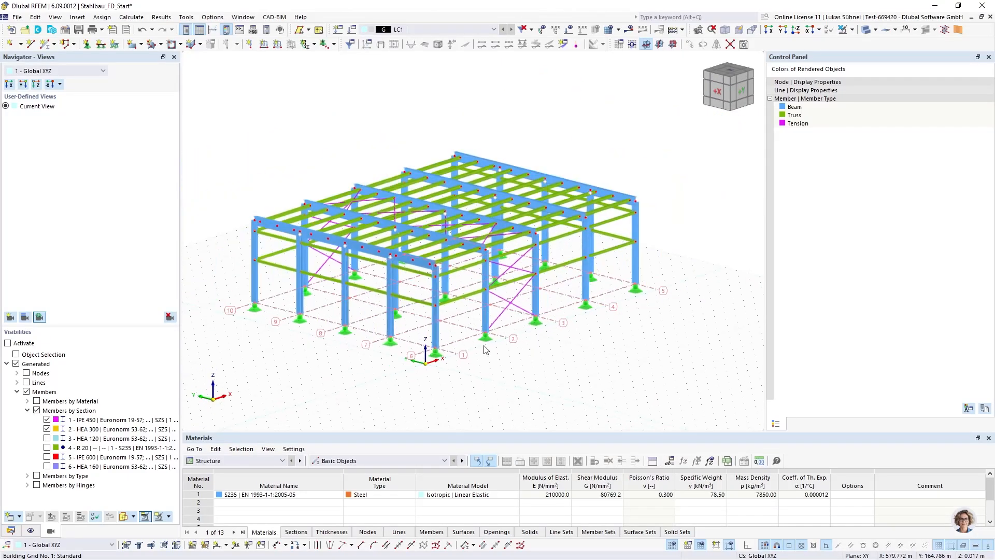
Step: Create static analysis settings for load case LC1 using geometrically linear analysis with the Newton-Raphson method
middle_click_drag(549, 382, 501, 369)
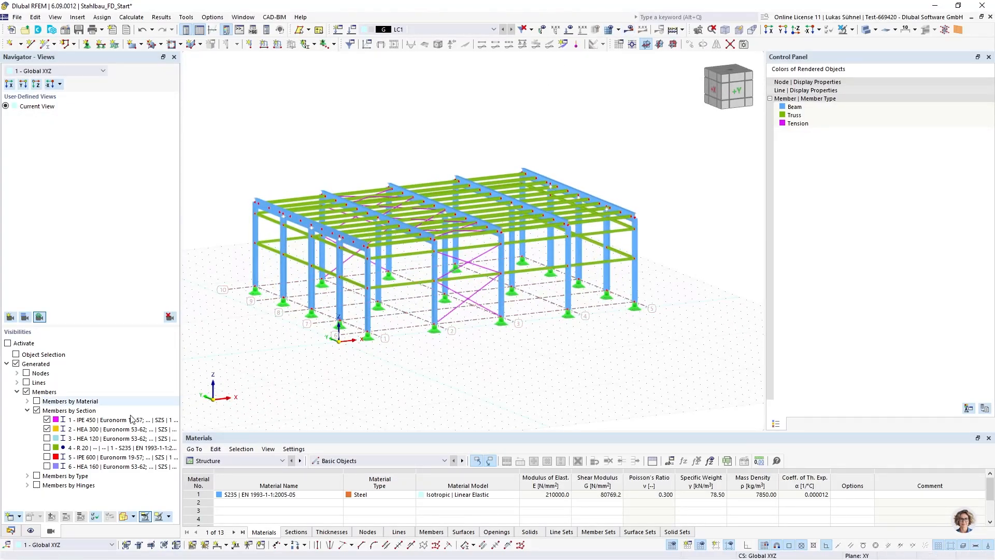
left_click(11, 531)
scroll(57, 341, "down", 2)
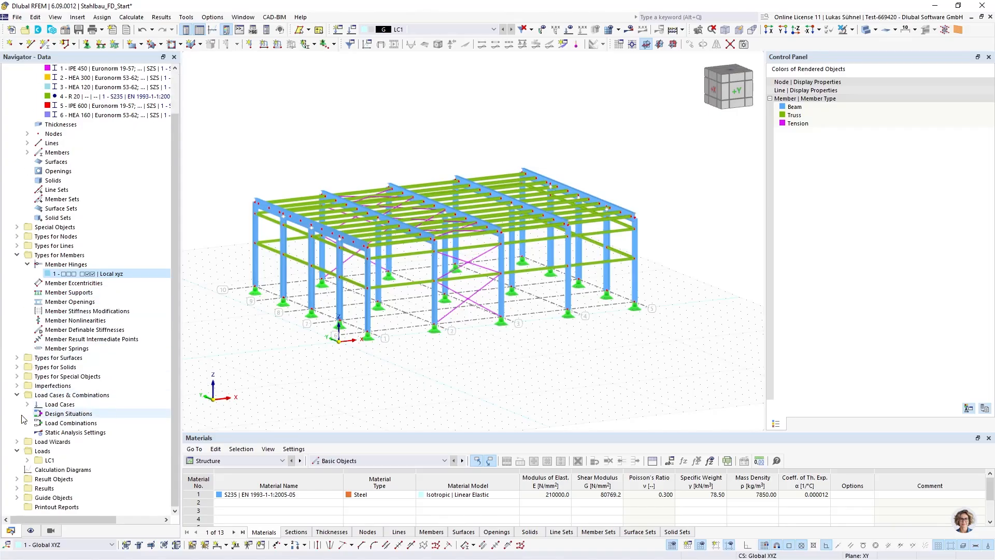
left_click(27, 404)
left_click(57, 413)
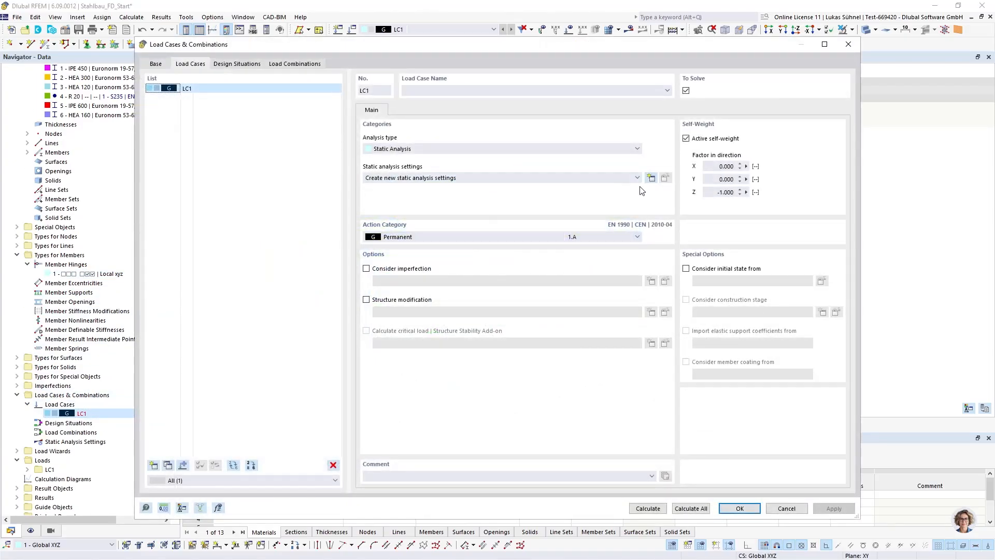
left_click(651, 177)
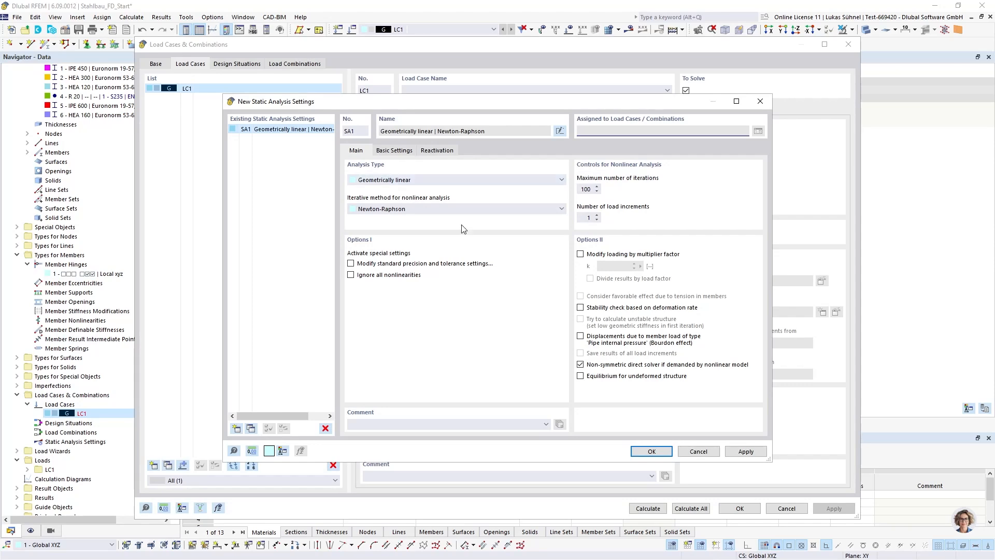
left_click(652, 451)
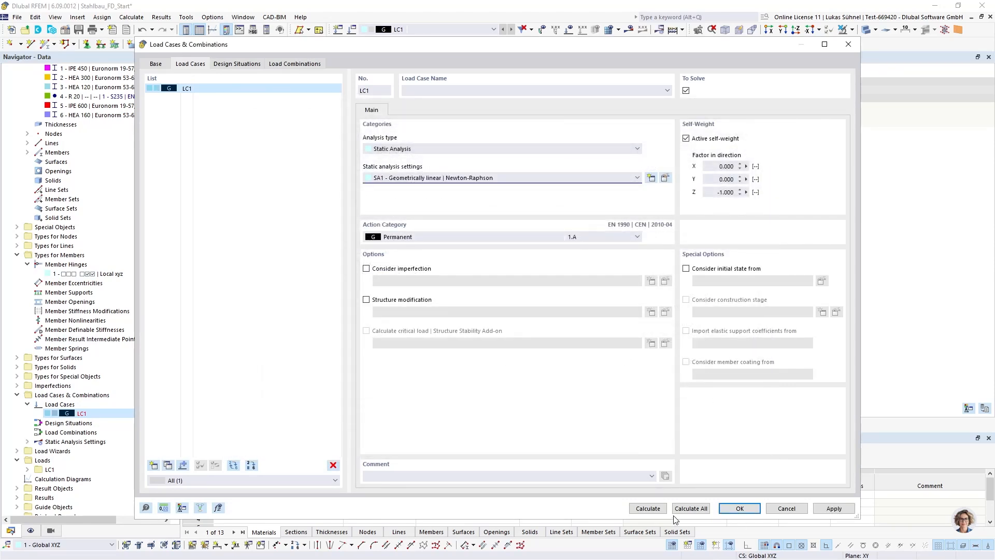
Step: Calculate load case LC1
left_click(648, 508)
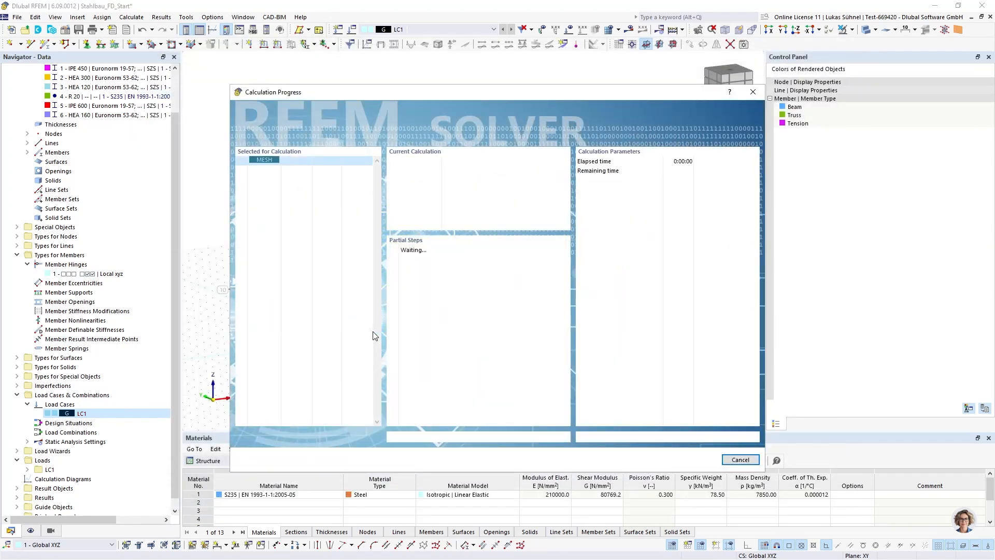
left_click_drag(384, 102, 392, 263)
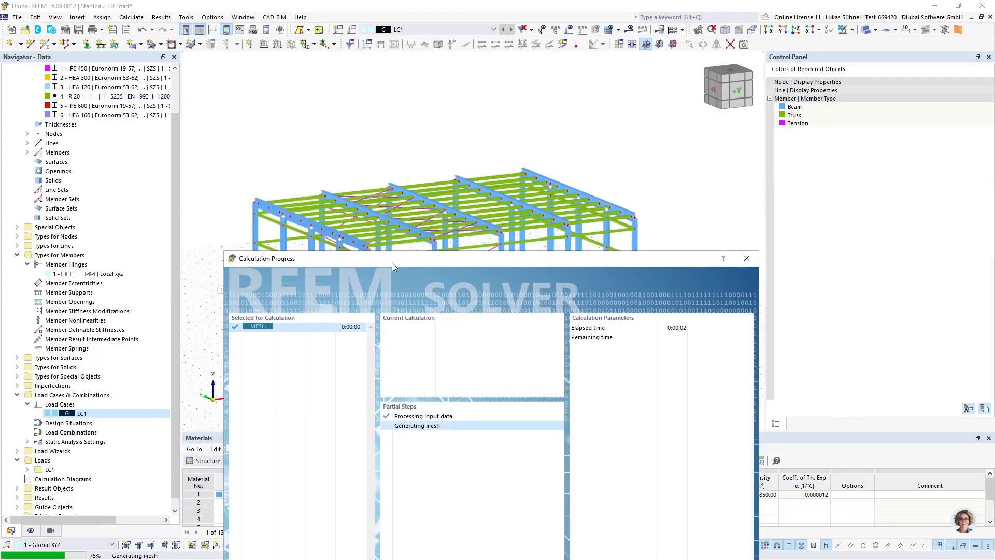
left_click_drag(459, 252, 431, 88)
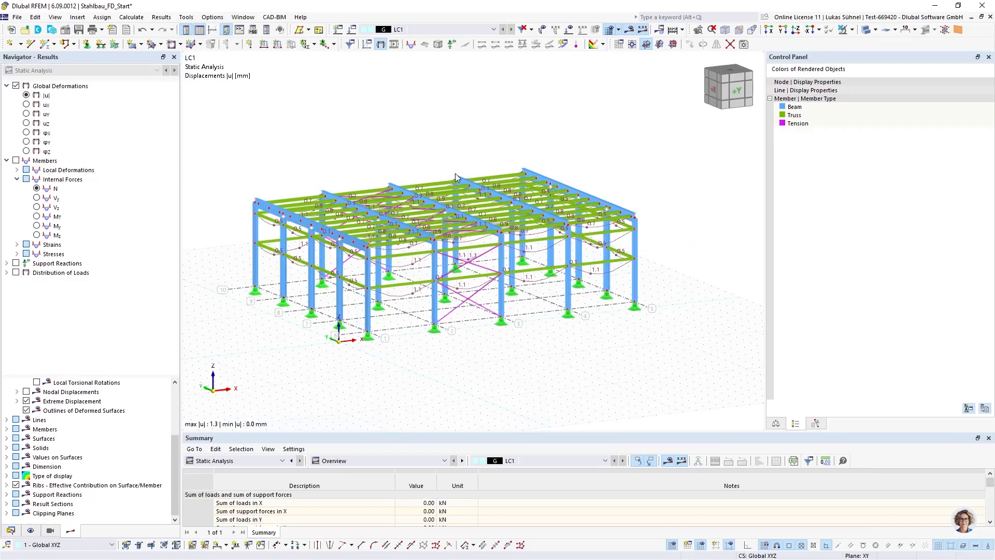
Step: Display the member deformations as colored sections, switch the model to wireframe, and inspect the deformed hall from several sides
scroll(92, 450, "up", 3)
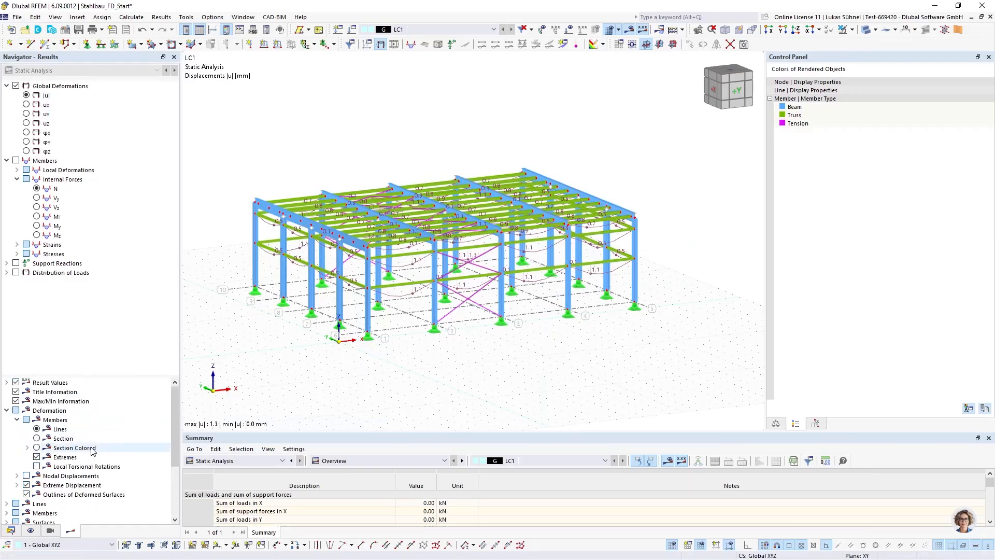
left_click(91, 450)
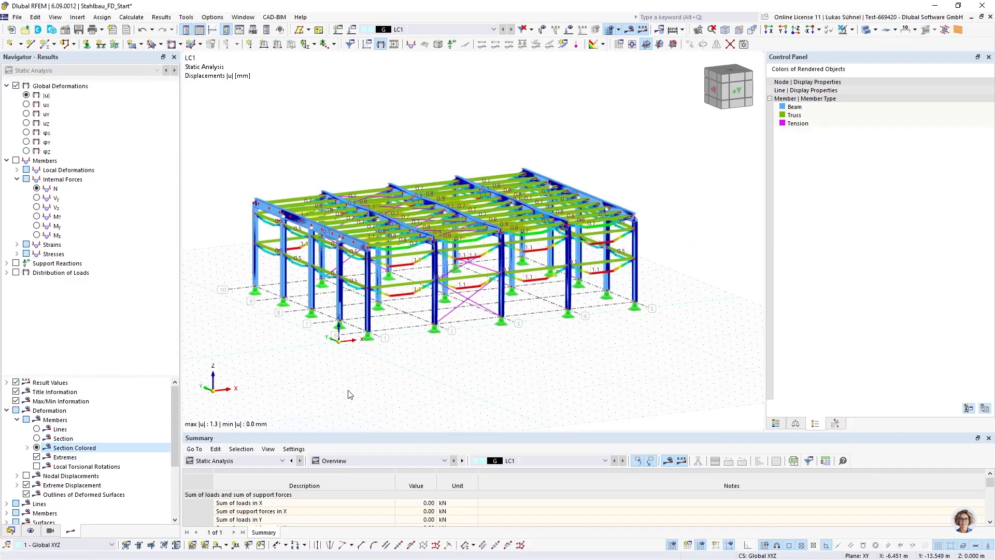
scroll(294, 353, "up", 1)
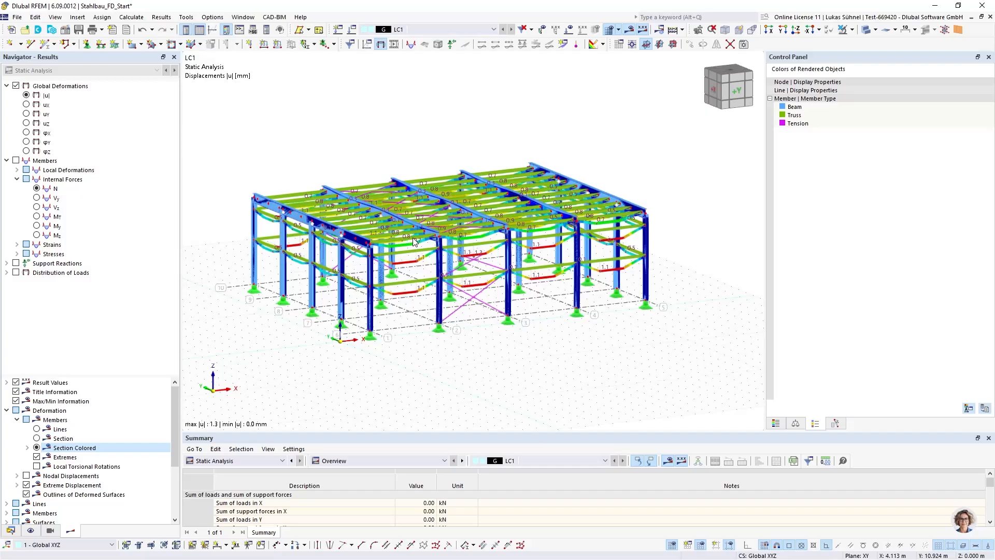
left_click(867, 30)
left_click(867, 30)
middle_click_drag(284, 158, 537, 189, "ctrl")
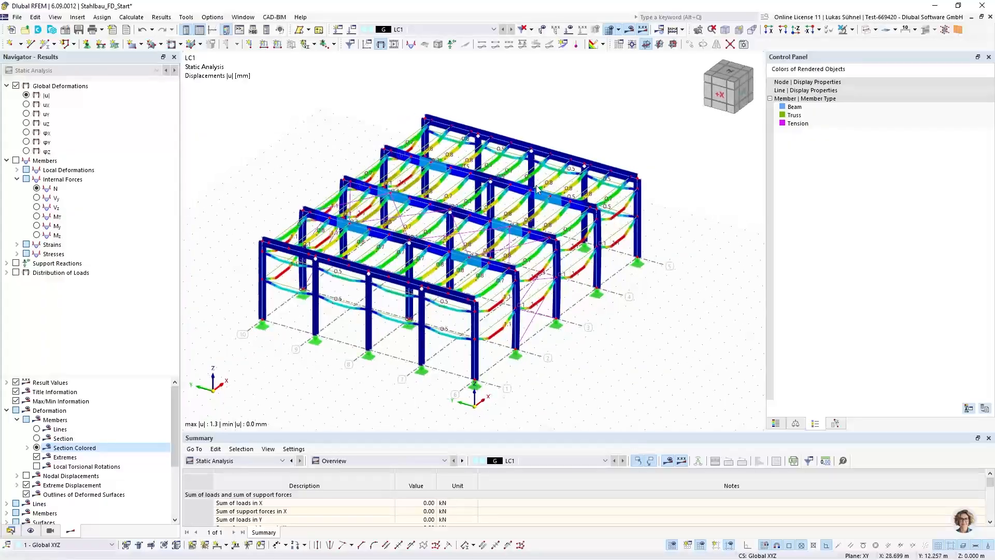
scroll(537, 189, "up", 5)
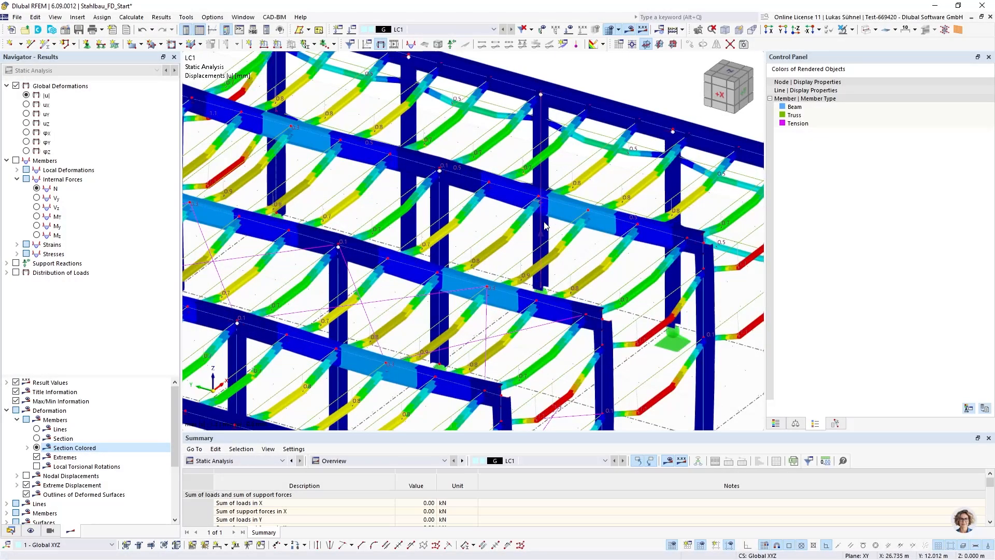
scroll(544, 226, "down", 5)
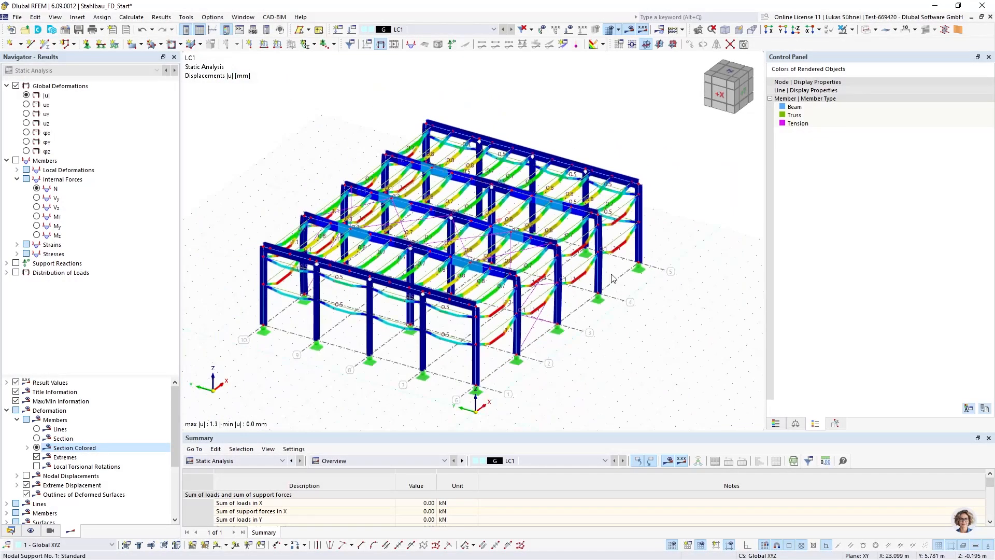
middle_click_drag(634, 323, 591, 326, "ctrl")
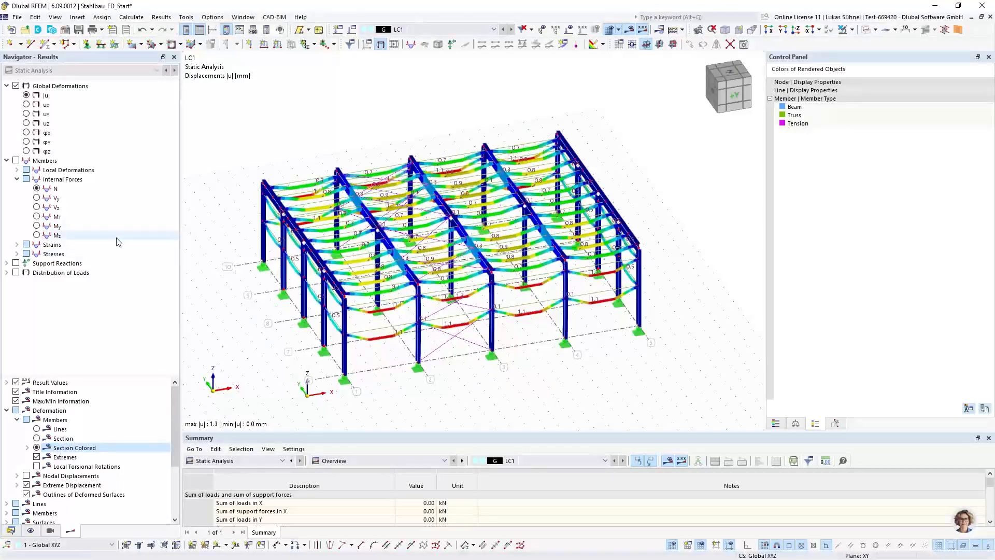
Step: Review the members' axial forces N and switch the results to the bending moments My
left_click(47, 189)
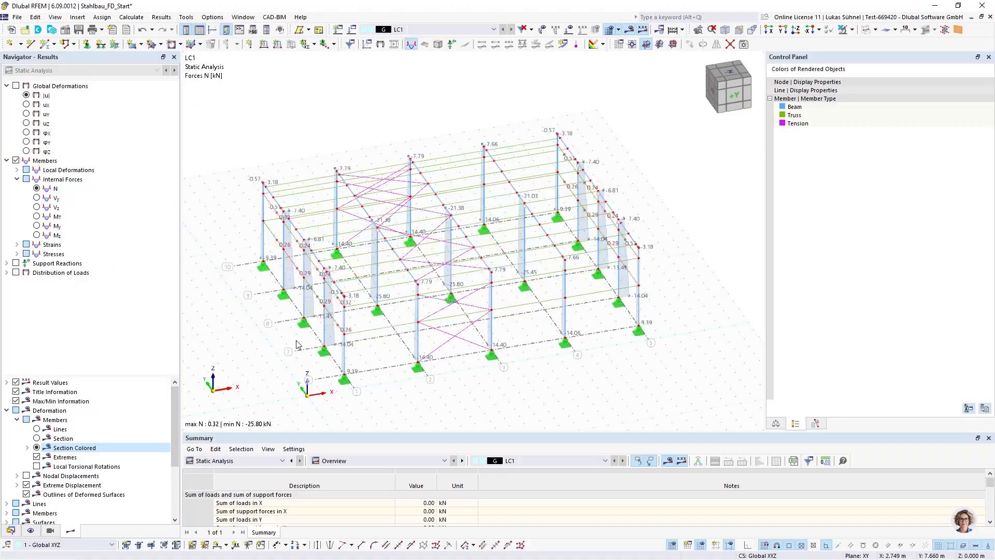
middle_click_drag(363, 290, 378, 335, "ctrl")
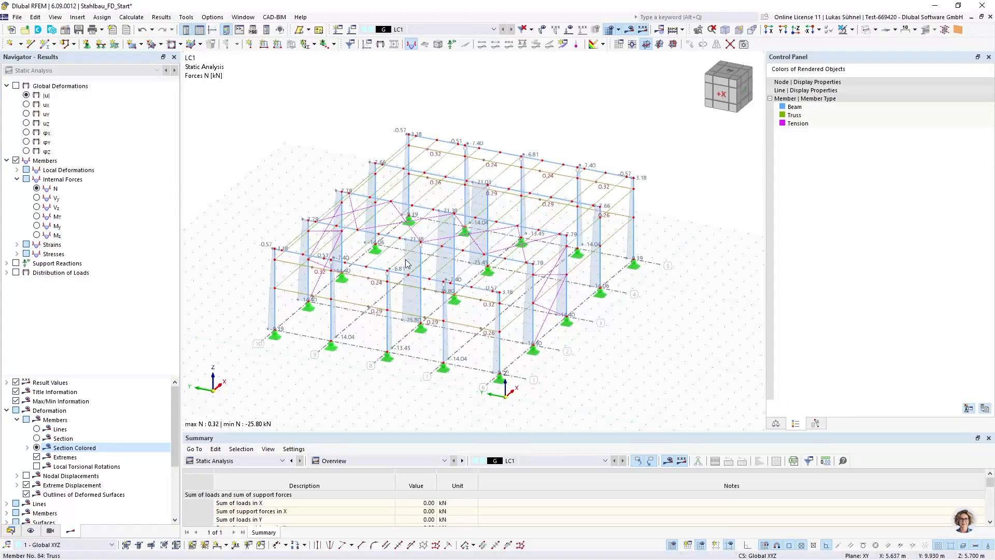
left_click(54, 227)
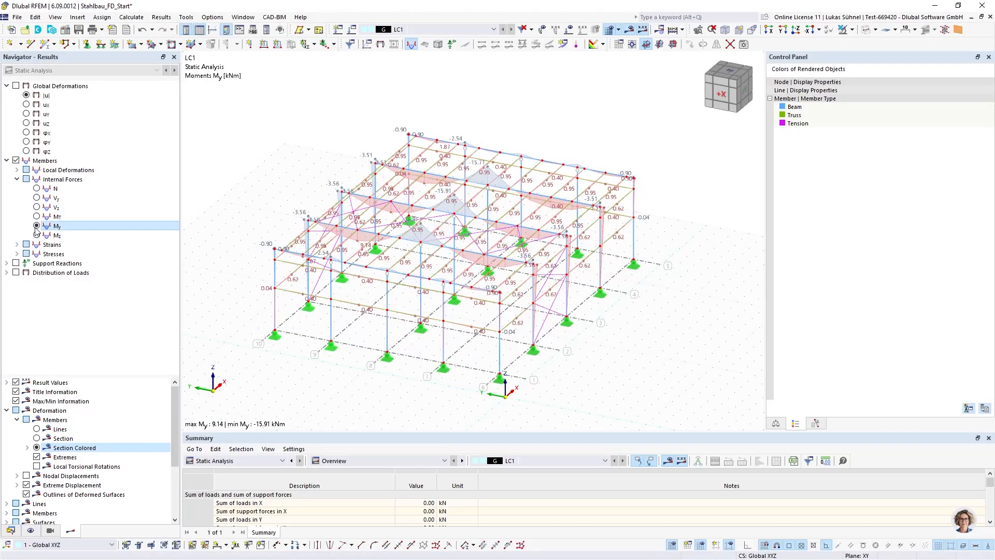
Step: Limit the visible members to the IPE 450, HEA 300 and IPE 600 sections and turn off hidden objects in the background
left_click(50, 531)
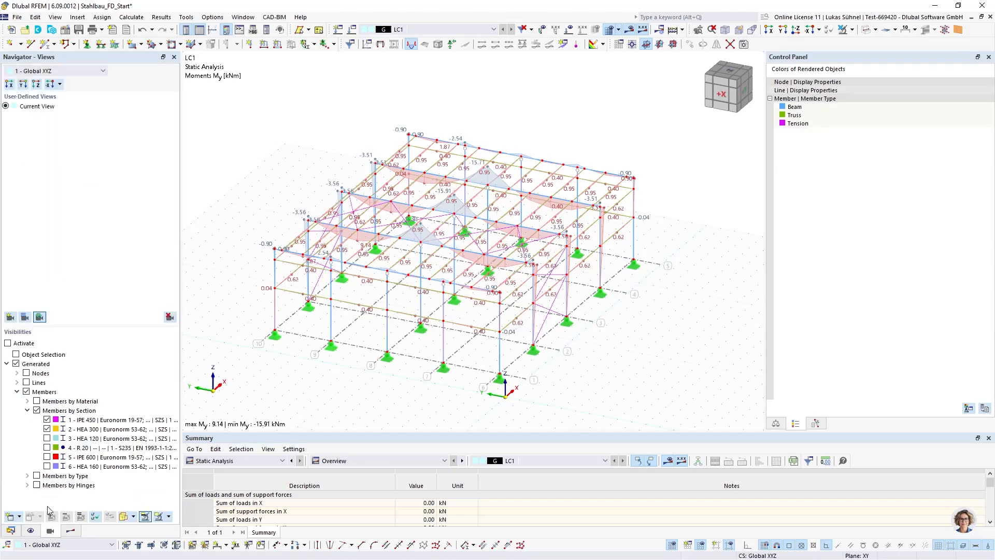
left_click(46, 429)
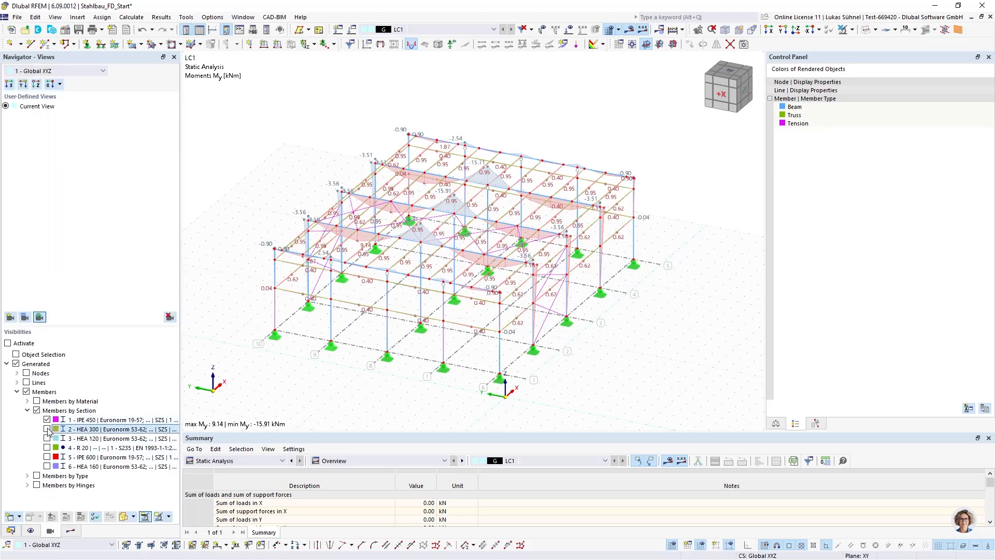
left_click(48, 458)
right_click(295, 362)
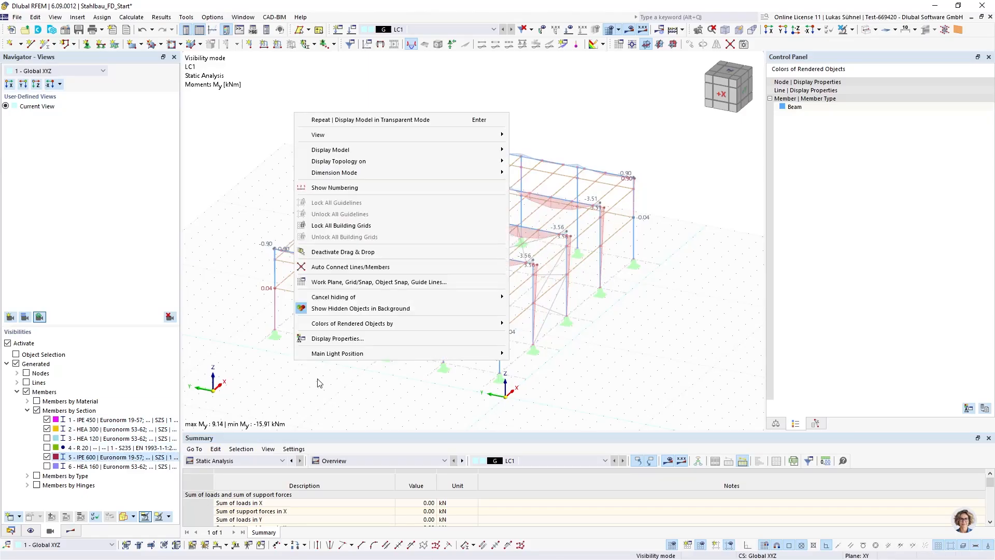
left_click(362, 309)
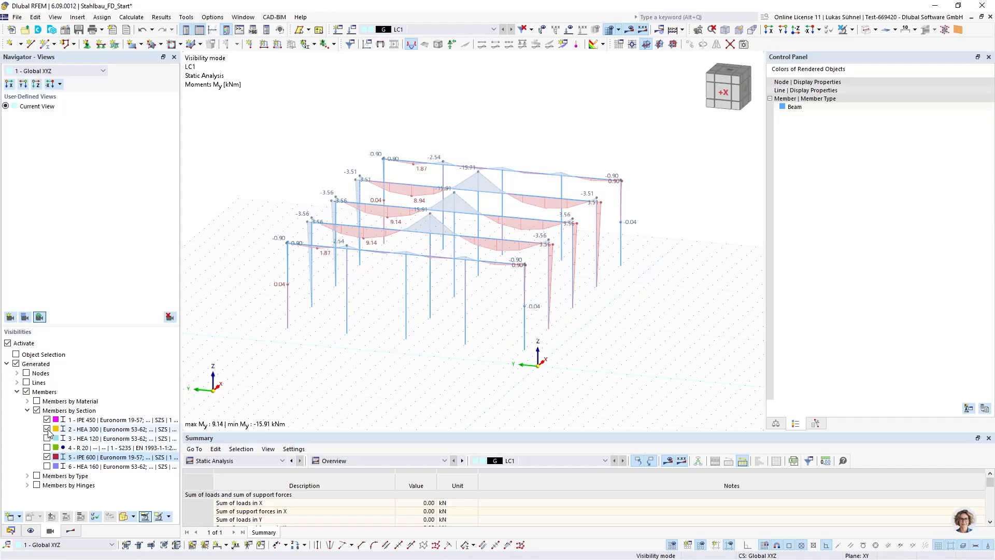
Step: Examine the My moment diagrams of the frames, especially at the frame corners and the hinged column tops
scroll(371, 251, "up", 5)
middle_click_drag(412, 305, 356, 305, "ctrl")
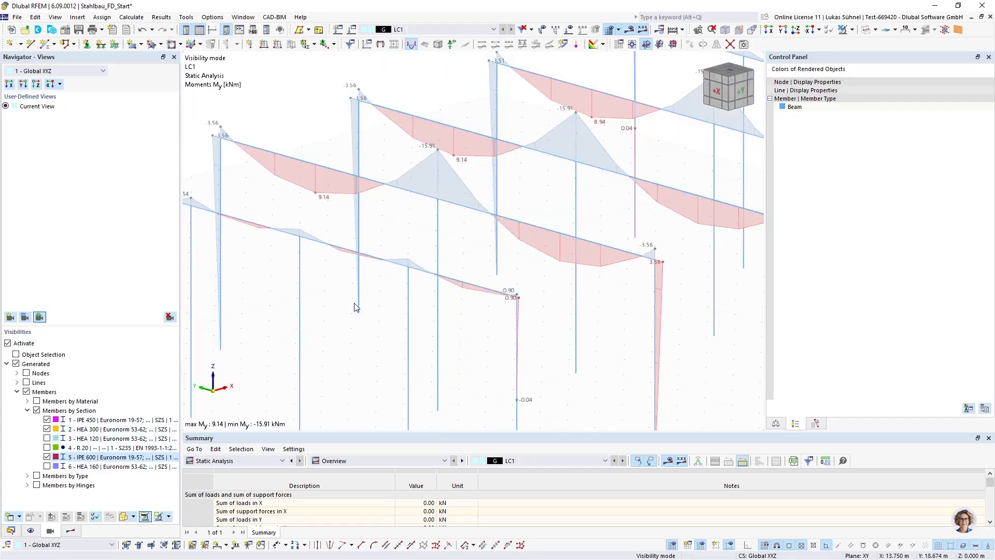
scroll(373, 305, "down", 3)
middle_click_drag(513, 296, 465, 292, "ctrl")
scroll(454, 290, "up", 4)
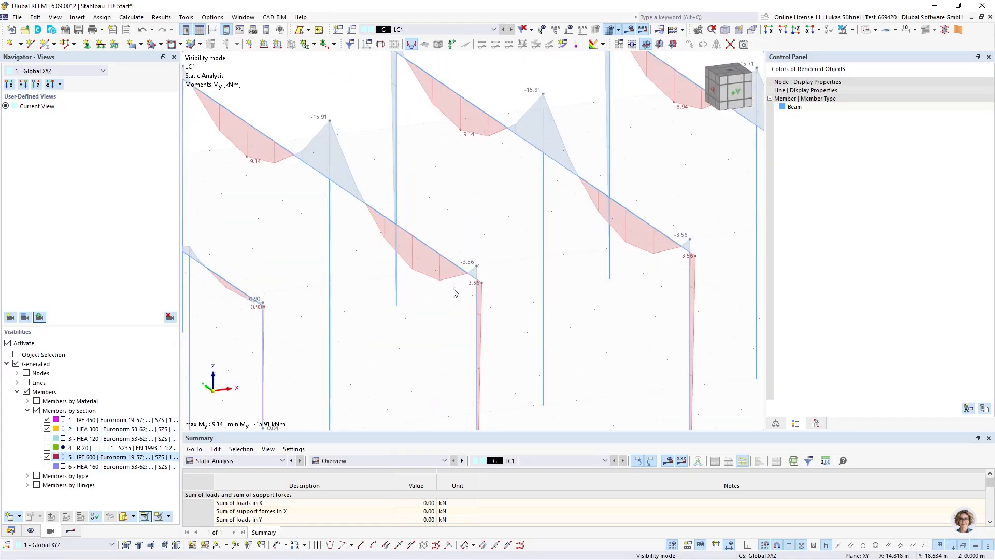
scroll(454, 291, "down", 3)
scroll(461, 289, "up", 3)
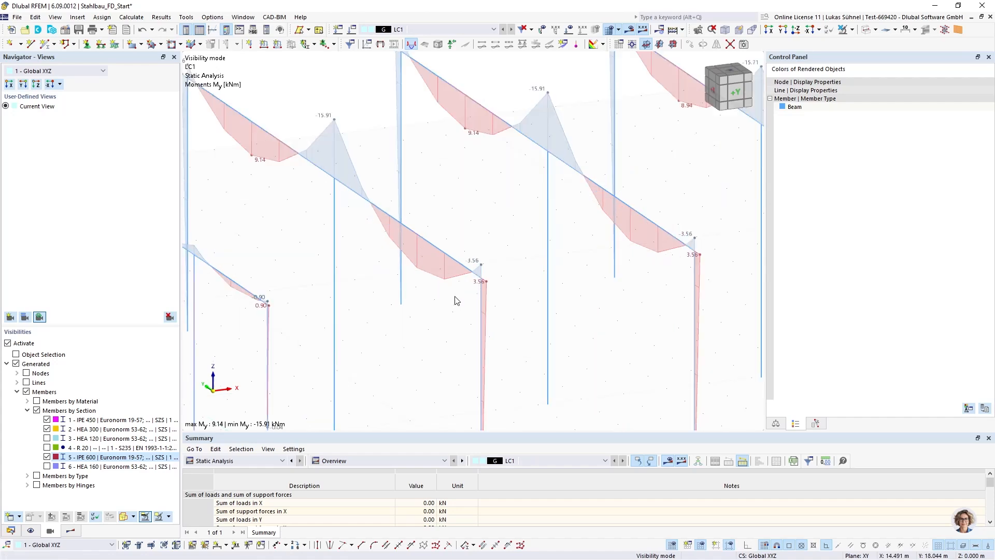
scroll(463, 294, "down", 4)
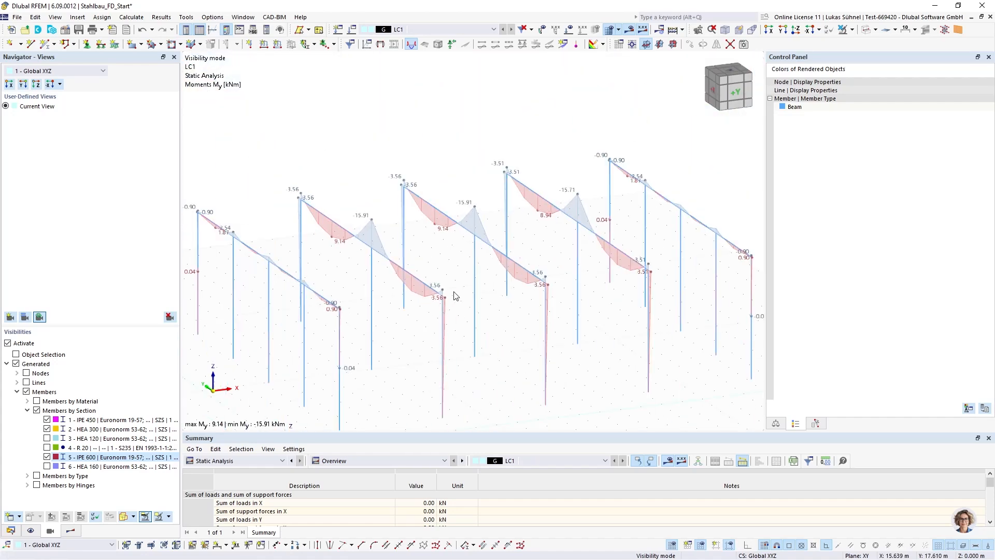
middle_click_drag(450, 319, 360, 226, "ctrl")
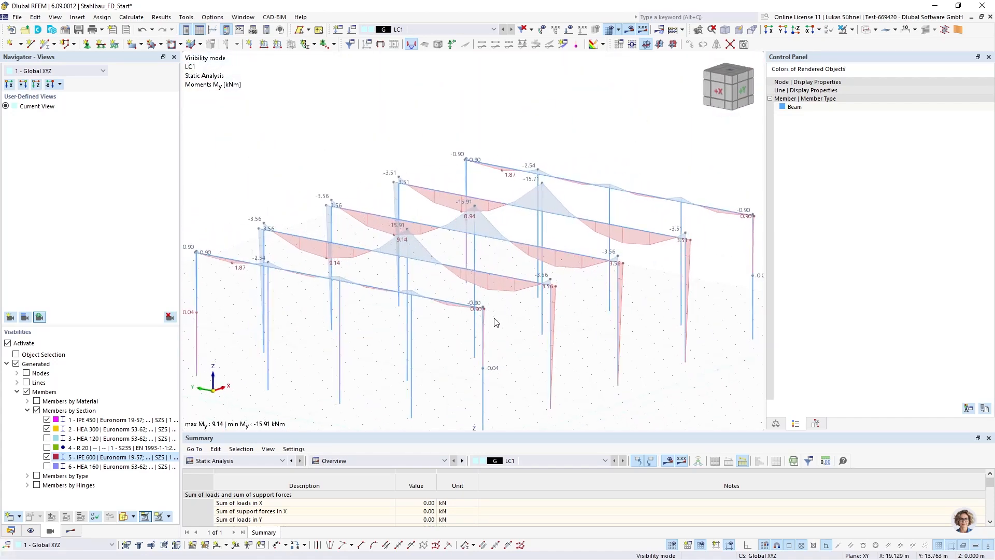
scroll(545, 280, "up", 4)
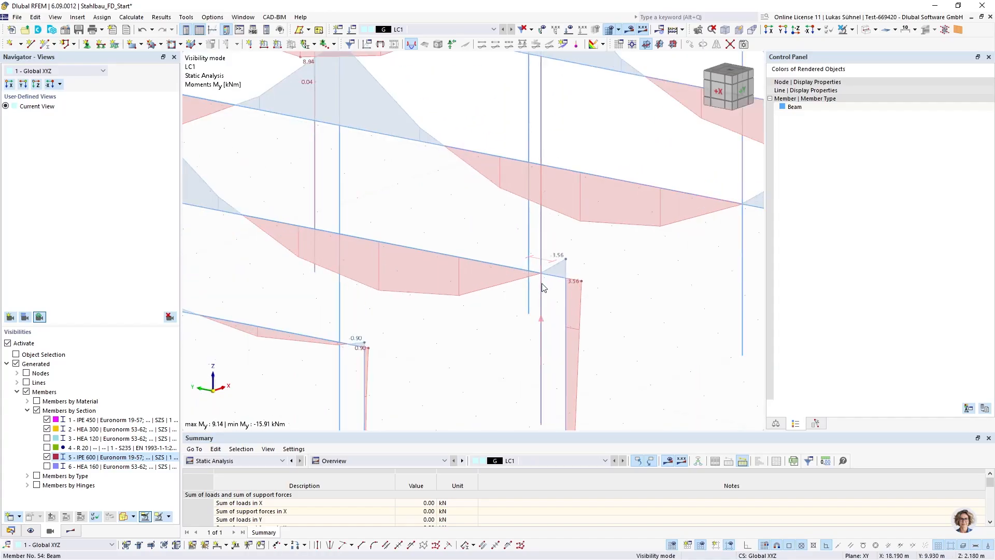
scroll(578, 285, "down", 5)
middle_click_drag(569, 294, 569, 342, "ctrl")
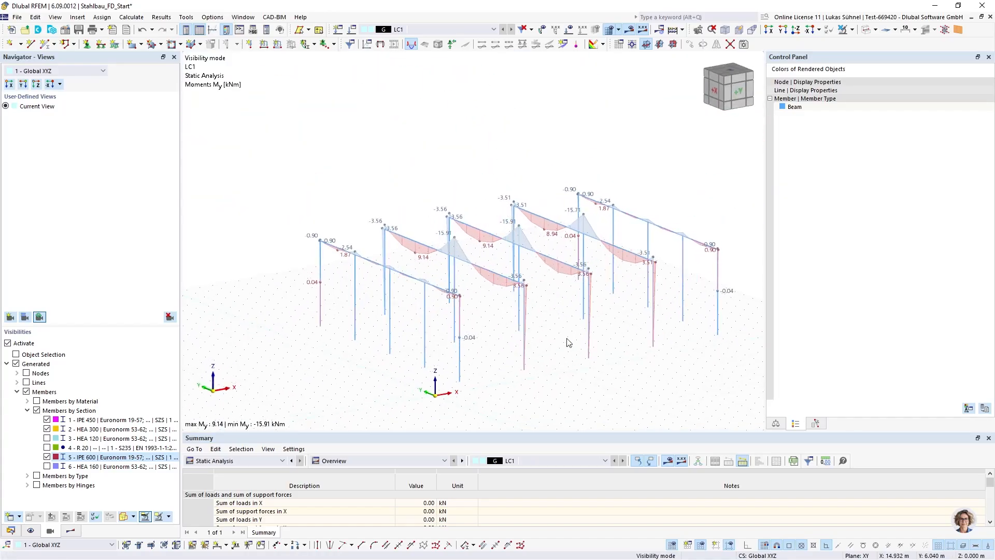
Step: Show only the HEA 120 and HEA 160 members to check their My moment diagrams
left_click(47, 457)
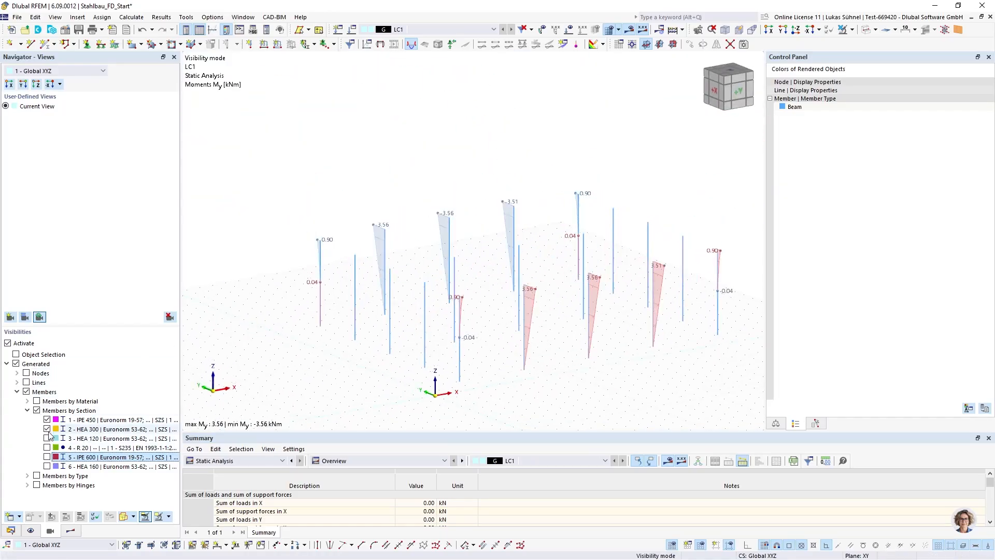
left_click(47, 420)
left_click(47, 439)
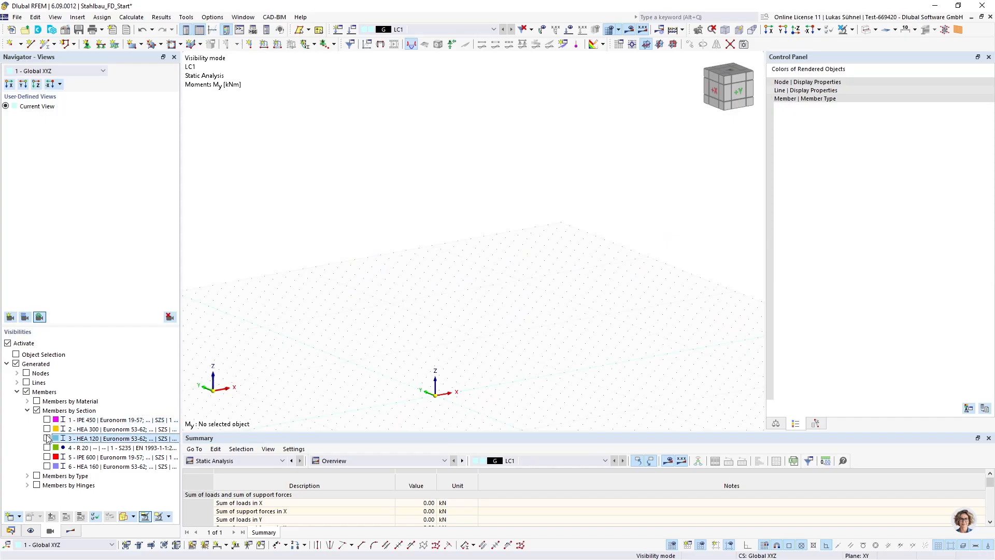
scroll(366, 334, "down", 1)
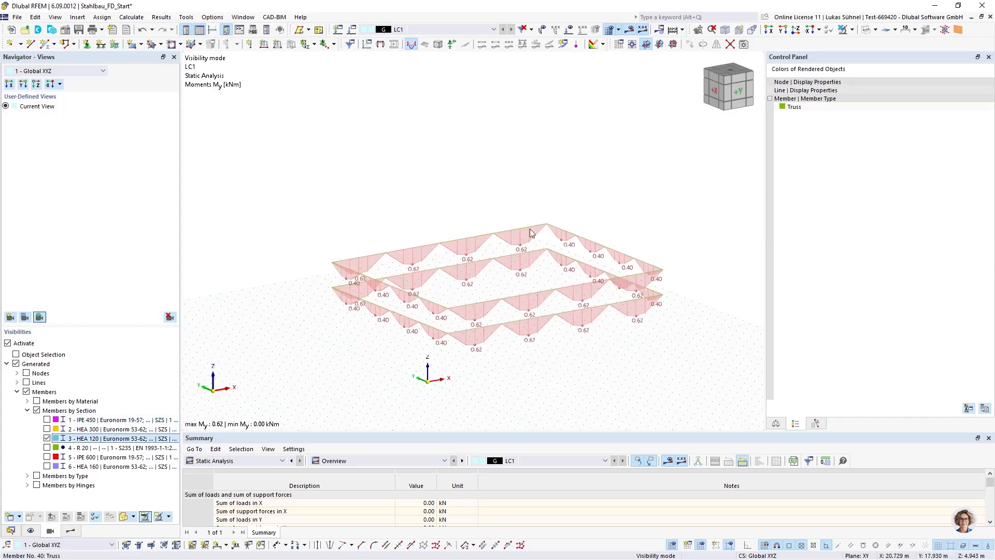
left_click(52, 467)
left_click(48, 467)
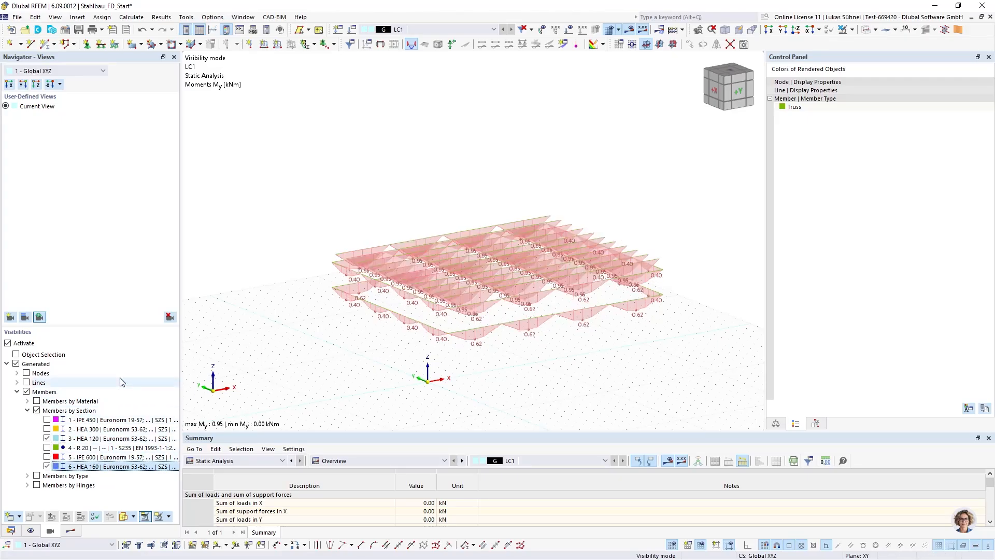
Step: Restore the display of the full model and turn off the results display
left_click(852, 29)
left_click(872, 105)
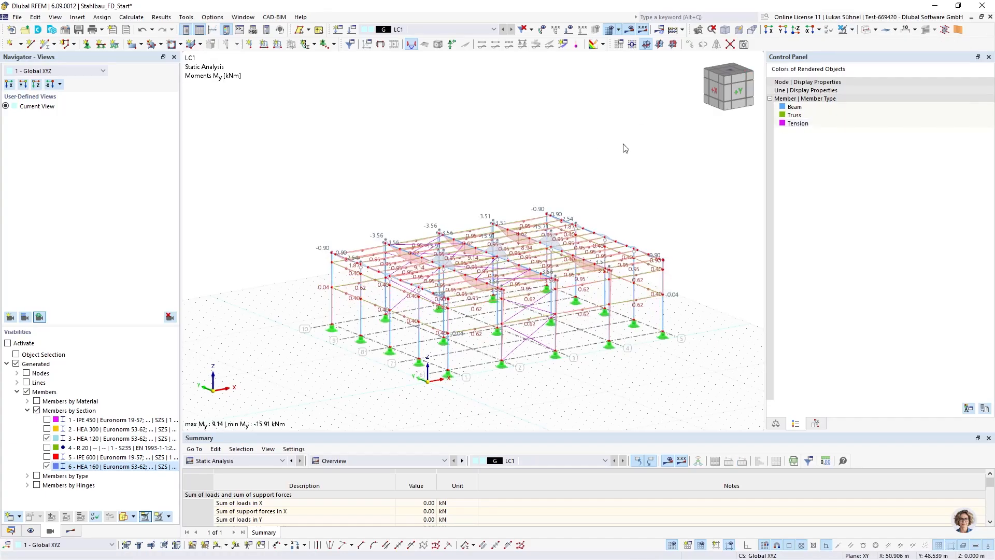
left_click(630, 31)
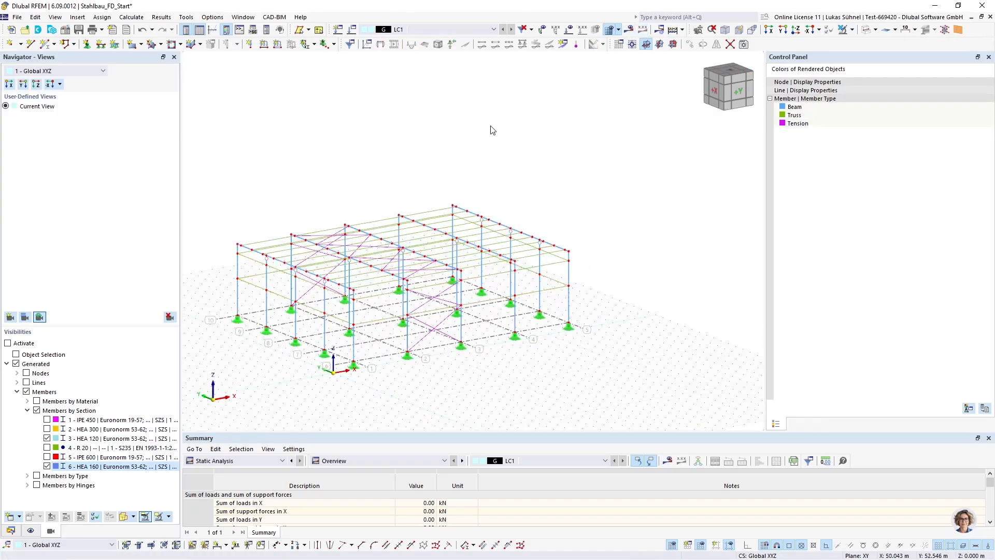
Step: Bring up the model data navigator and display the steel hall's members as rendered solid sections
scroll(496, 214, "up", 3)
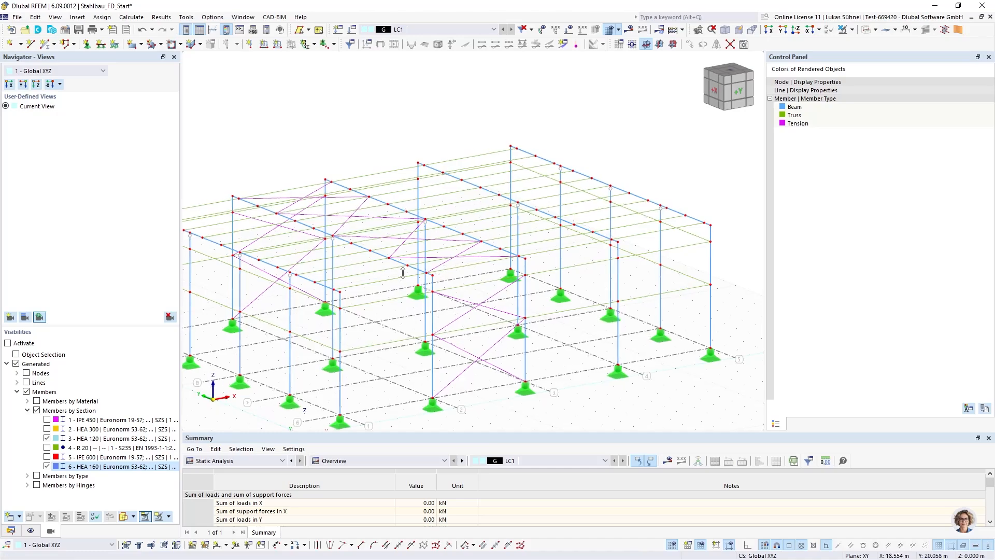
scroll(378, 285, "down", 5)
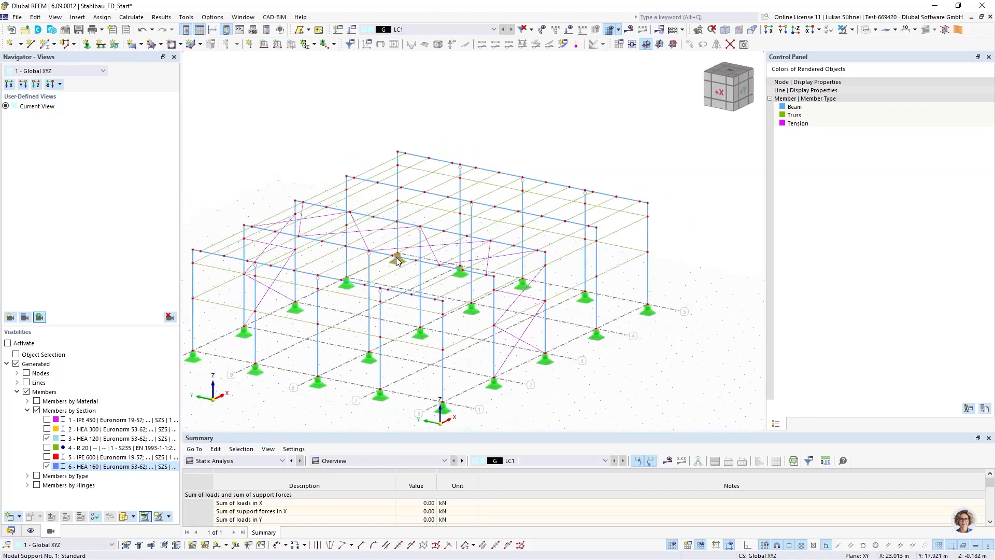
middle_click_drag(469, 301, 421, 283, "ctrl")
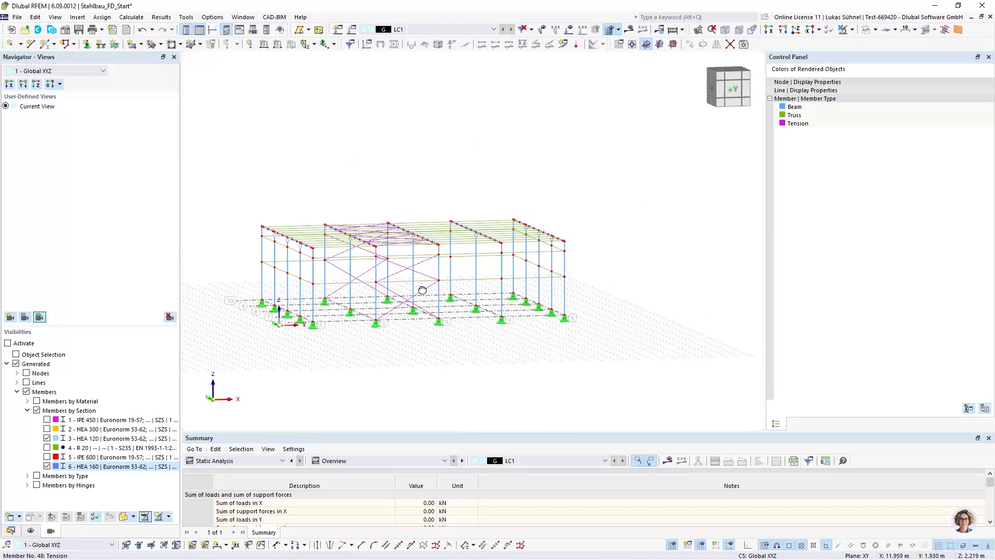
left_click(10, 529)
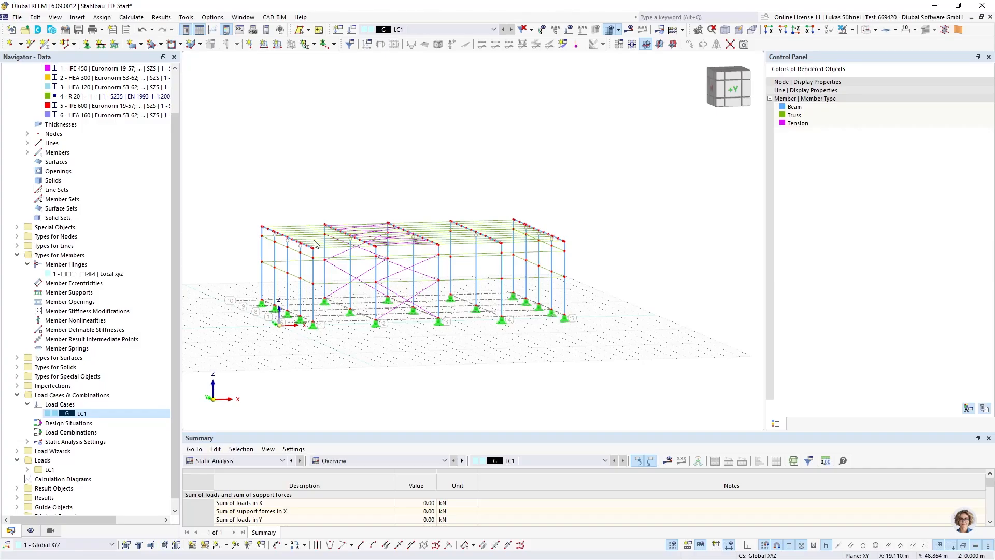
middle_click_drag(293, 203, 356, 192, "ctrl")
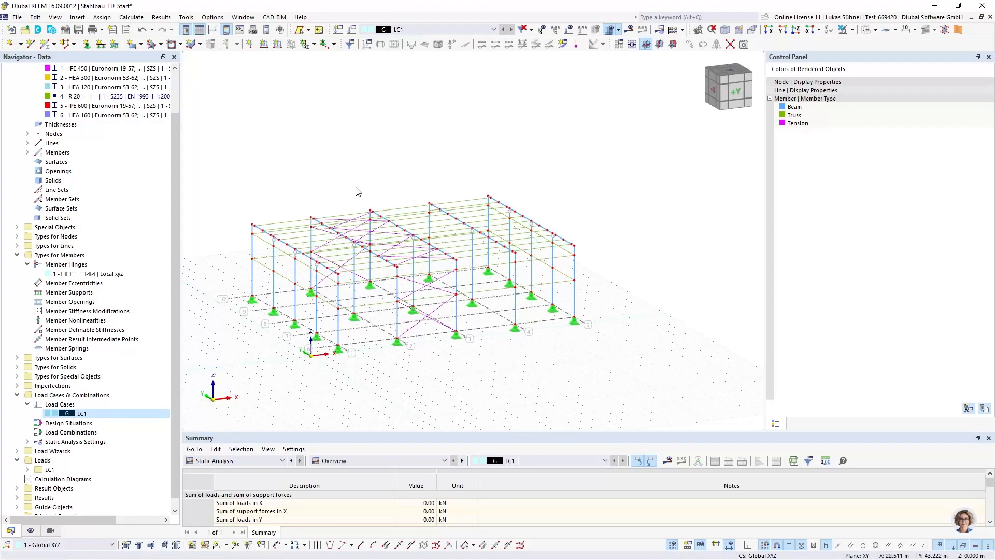
middle_click_drag(428, 188, 394, 165, "ctrl")
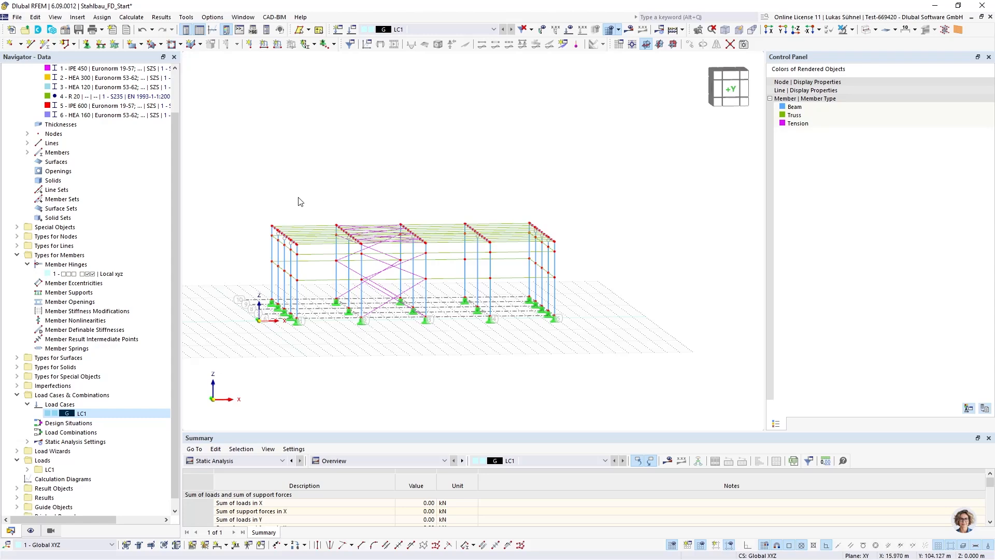
left_click(865, 30)
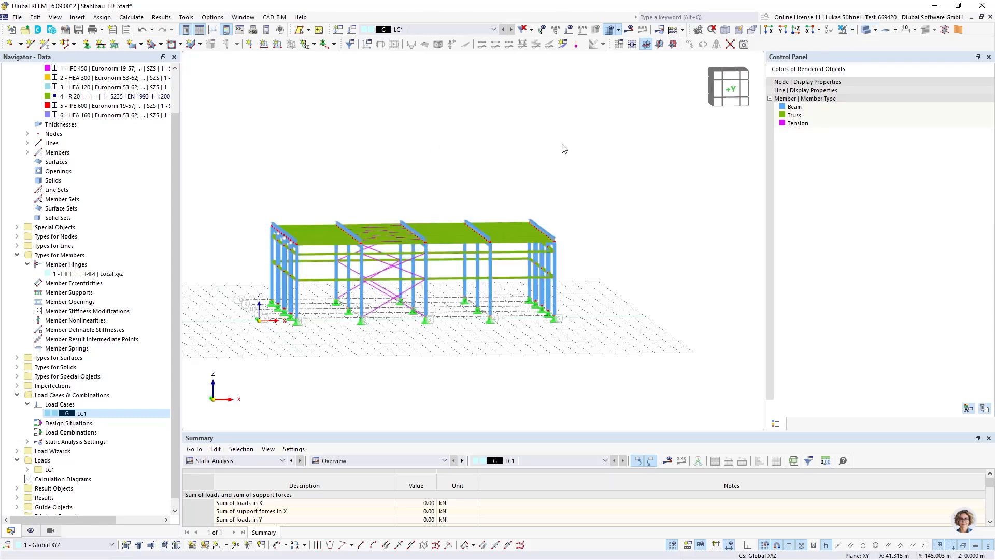
middle_click_drag(363, 136, 394, 174, "ctrl")
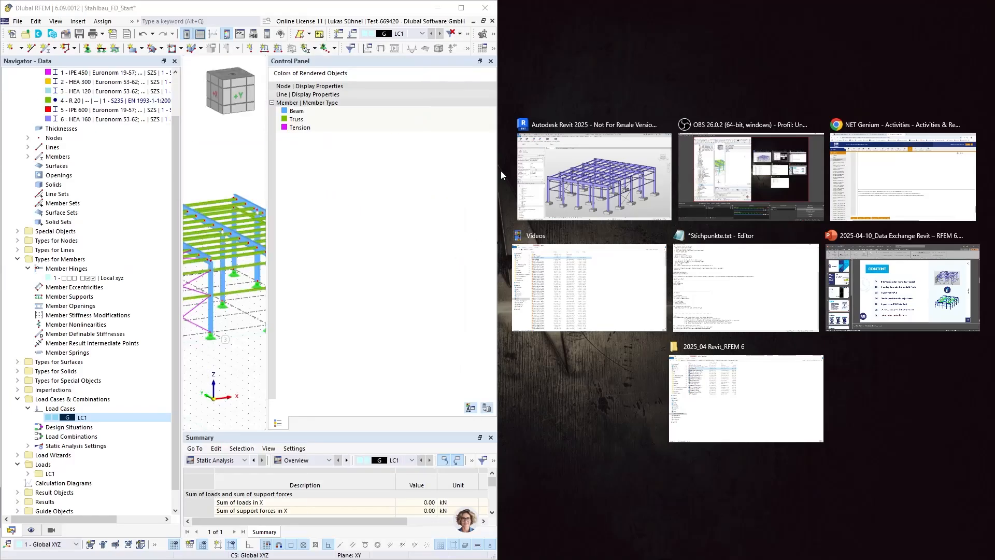
Step: Place the Revit window beside RFEM and narrow its side palettes to enlarge the {3D} view
left_click(575, 176)
scroll(733, 207, "down", 5)
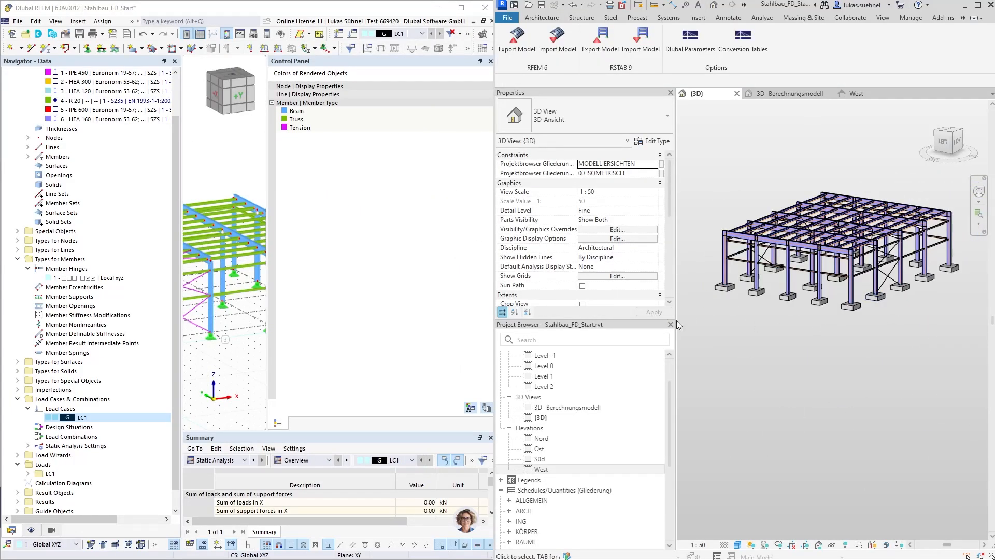
left_click_drag(676, 341, 631, 341)
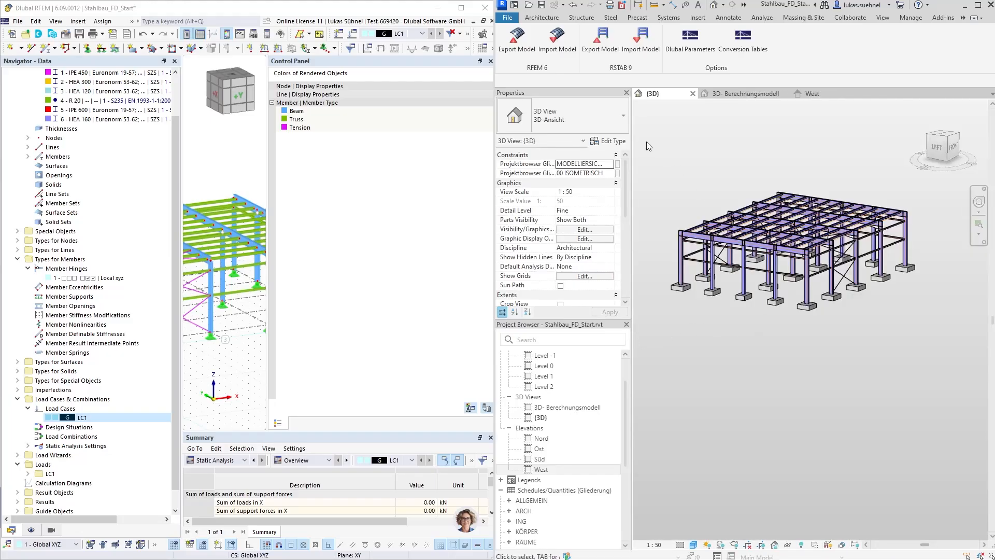
Step: Delete all elements of the hall in Revit's {3D} view and check the 3D- Berechnungsmodell view
left_click_drag(646, 142, 930, 346)
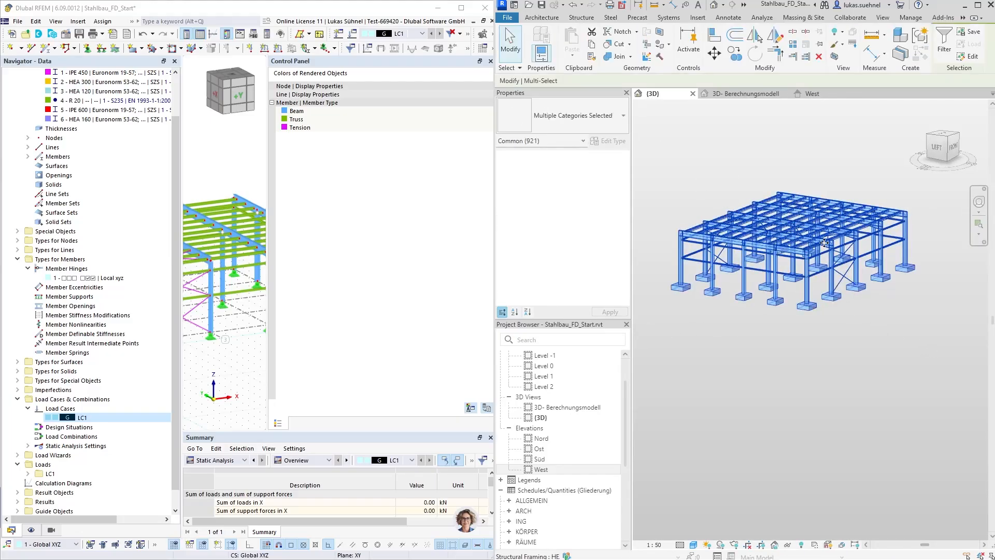
key("Delete")
left_click(745, 95)
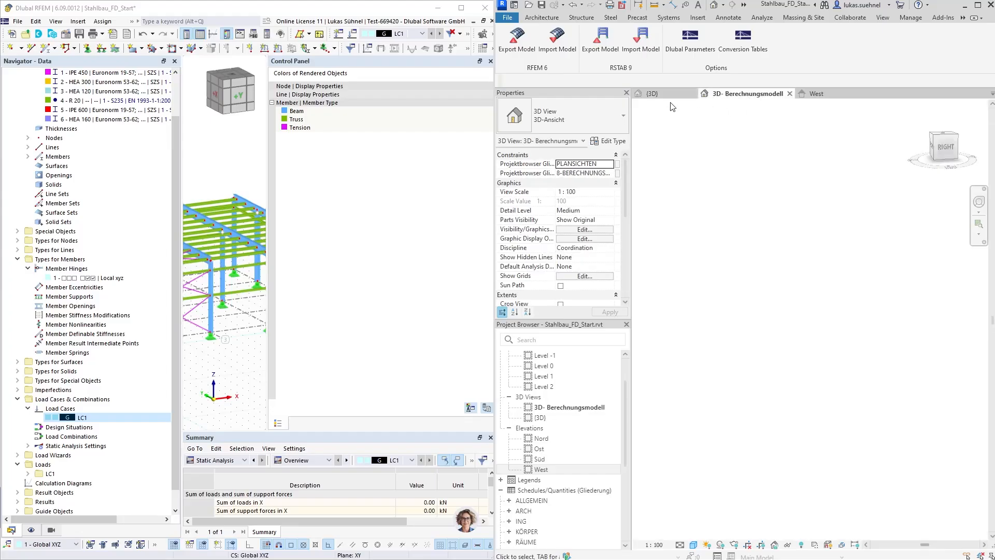
left_click(665, 96)
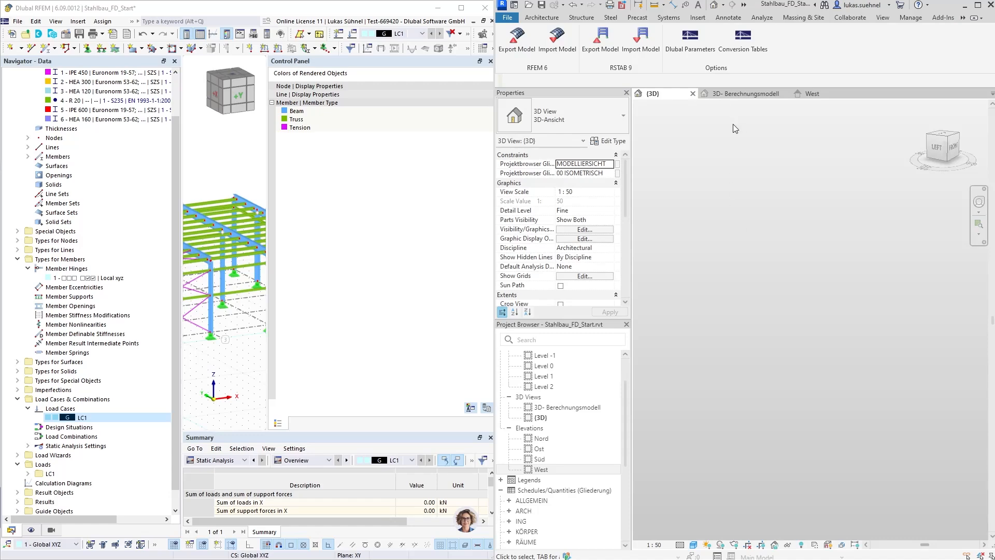
Step: Import the model from RFEM 6 into Revit as an update of the existing structure, transferring analytical and physical properties
left_click(563, 61)
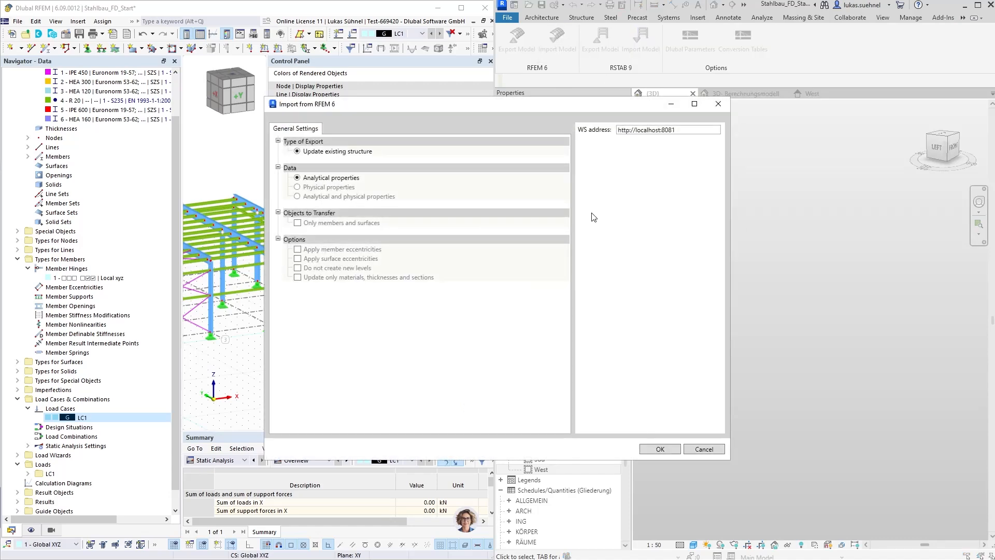
left_click(312, 189)
left_click(311, 178)
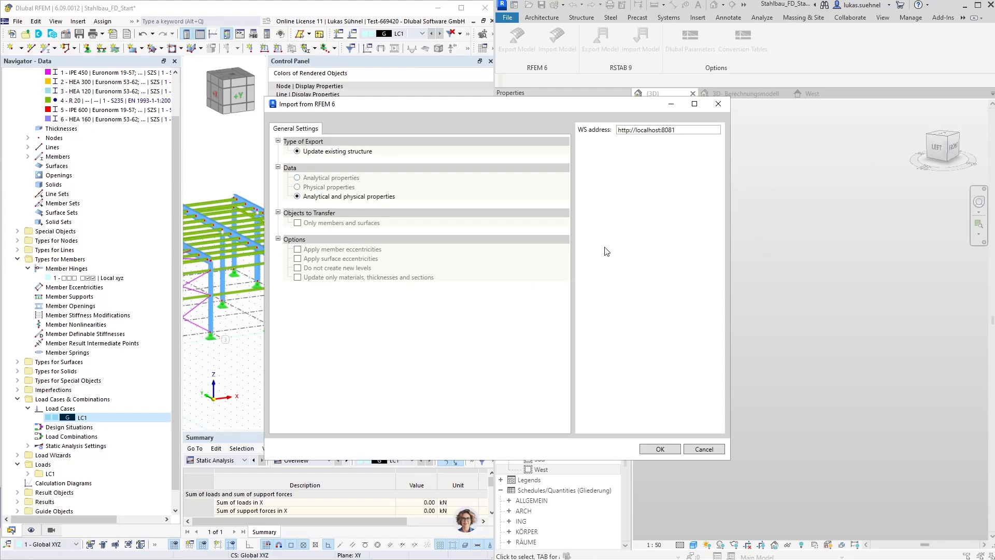
left_click(660, 449)
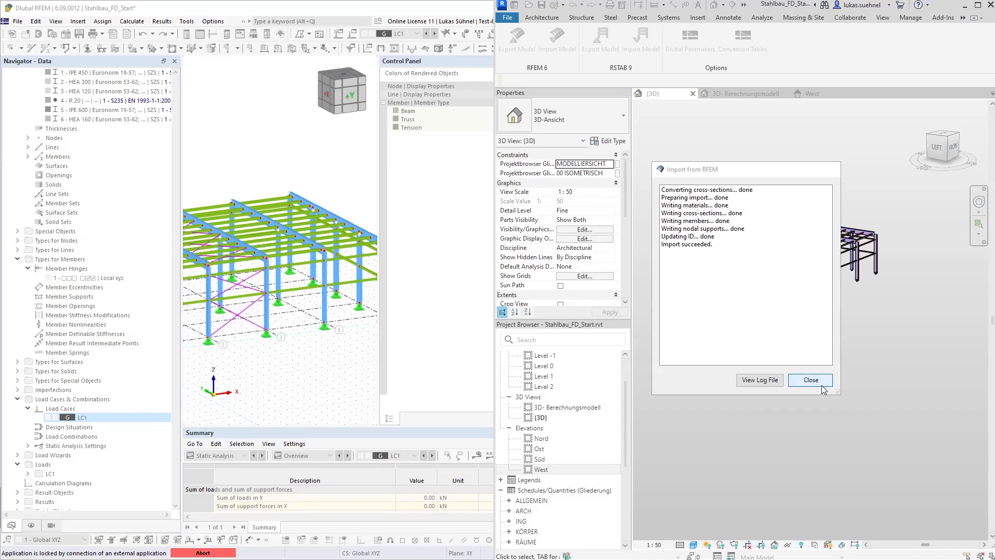
left_click(811, 380)
Step: Maximize the Revit window and examine the imported physical model of the hall in the {3D} view
left_click(979, 5)
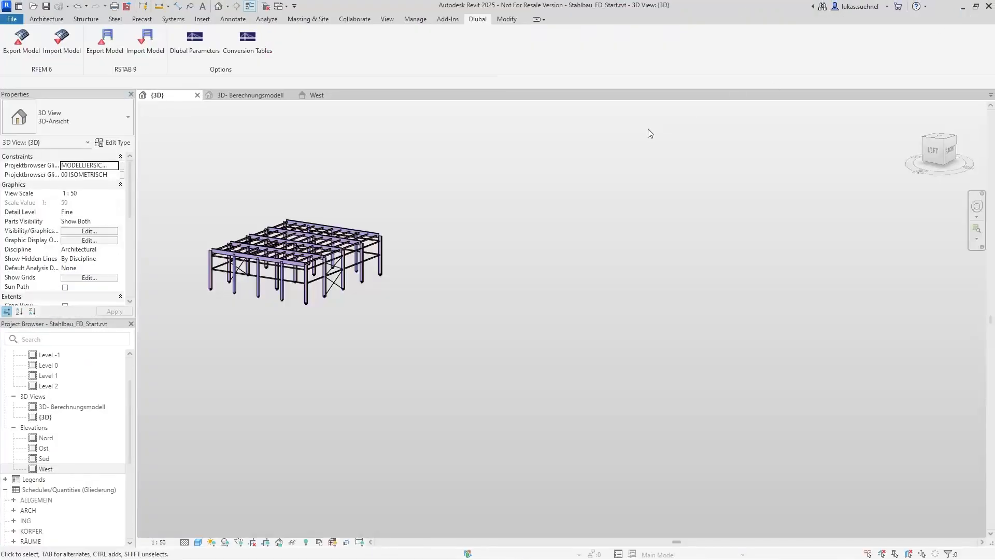
scroll(209, 228, "up", 5)
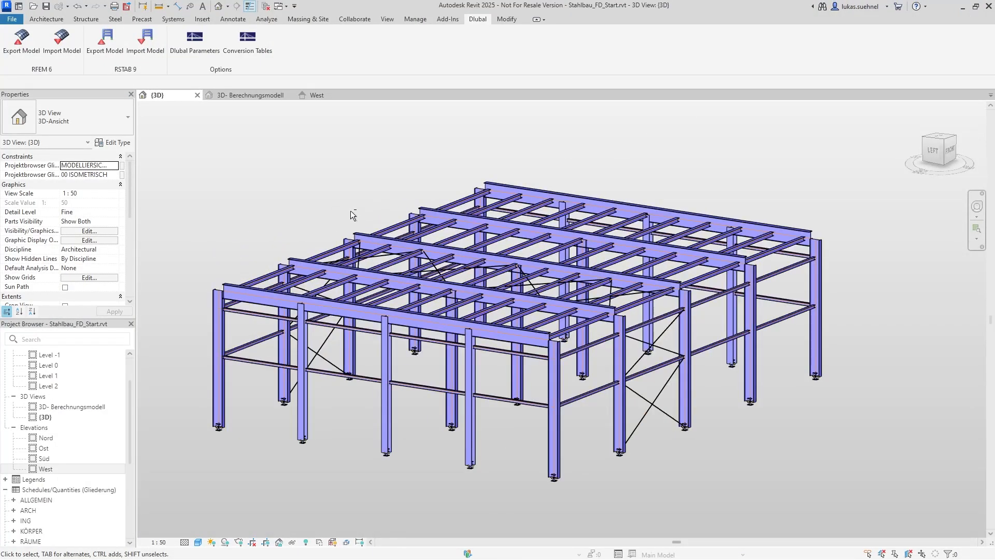
middle_click_drag(351, 211, 251, 209, "shift")
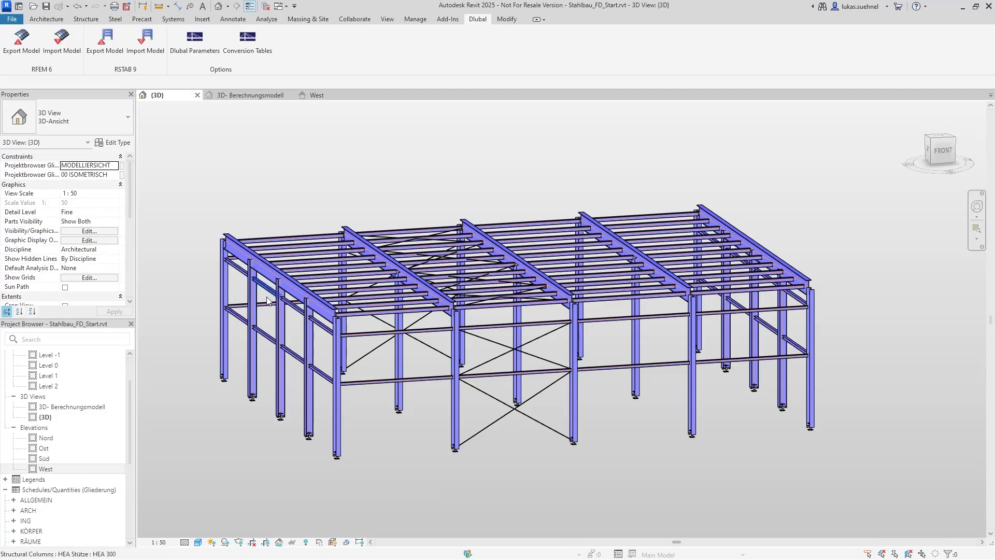
Step: Open the 3D- Berechnungsmodell view and check the translation and rotation conditions of a corner column's base support
left_click(243, 95)
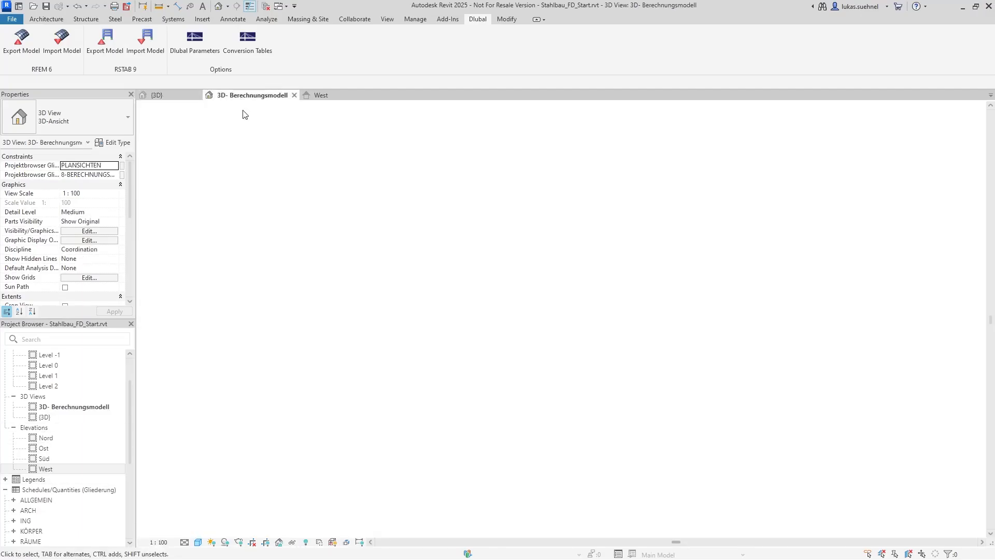
middle_click_drag(266, 278, 462, 298, "shift")
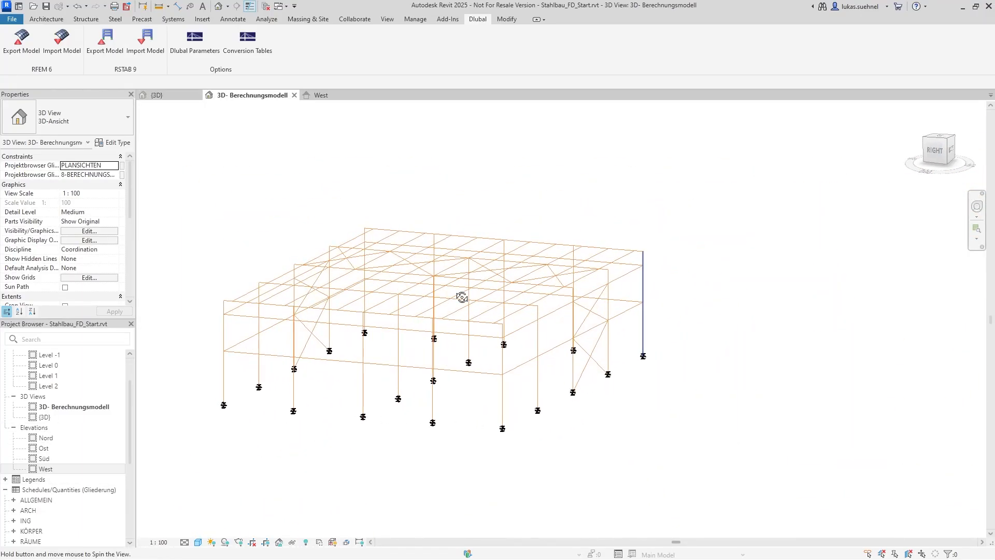
scroll(217, 415, "up", 5)
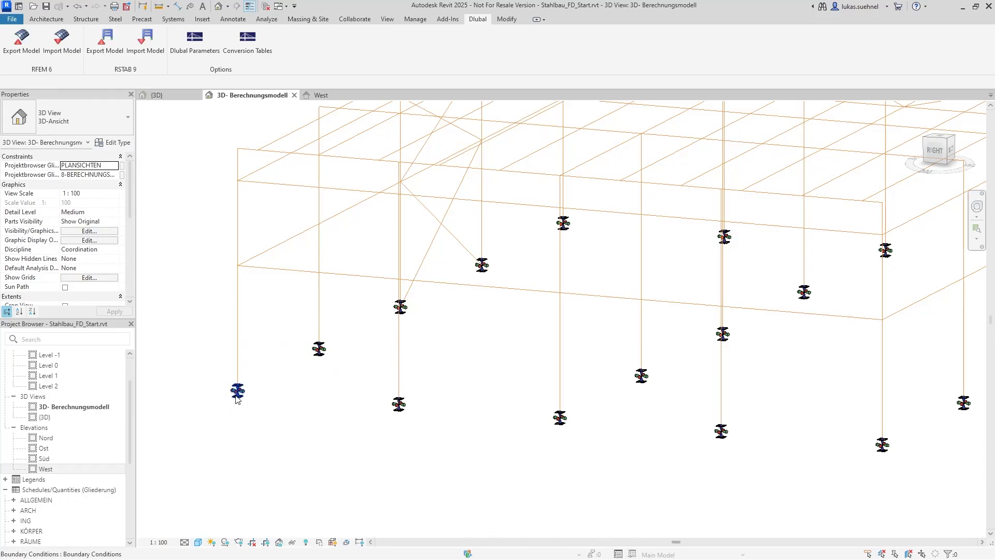
left_click(236, 392)
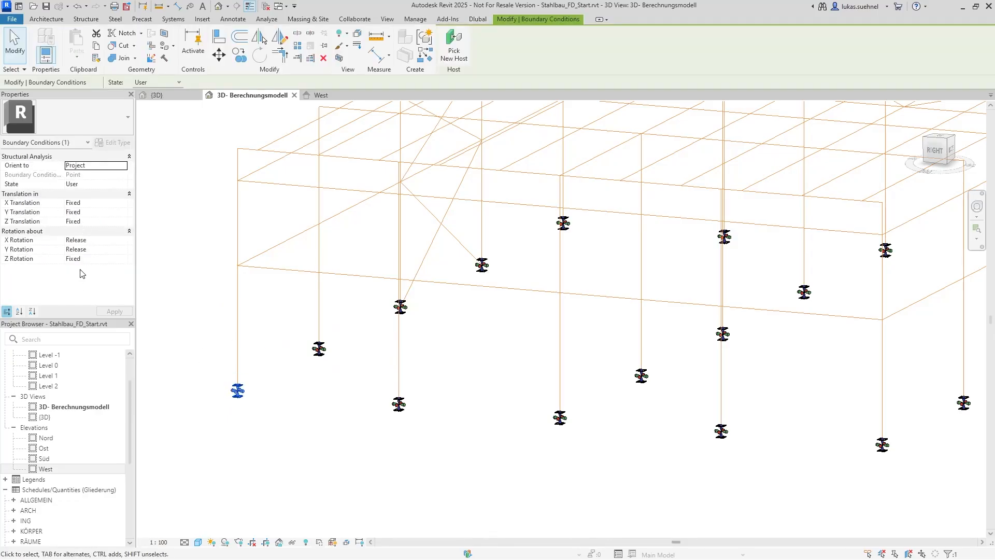
Step: Check the start and end releases of the horizontal analytical member between the first two gable columns
left_click(273, 272)
scroll(83, 285, "down", 3)
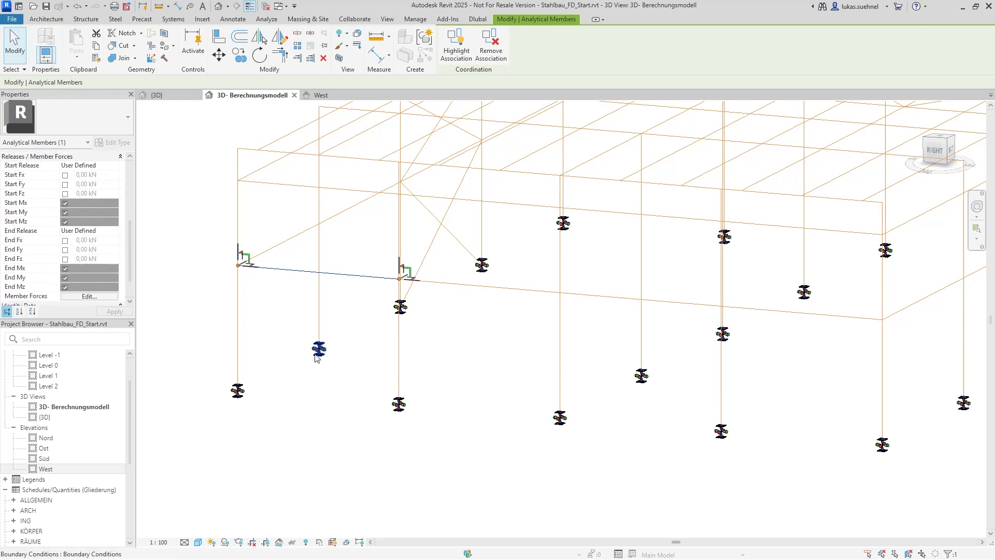
scroll(259, 319, "down", 2)
left_click(221, 299)
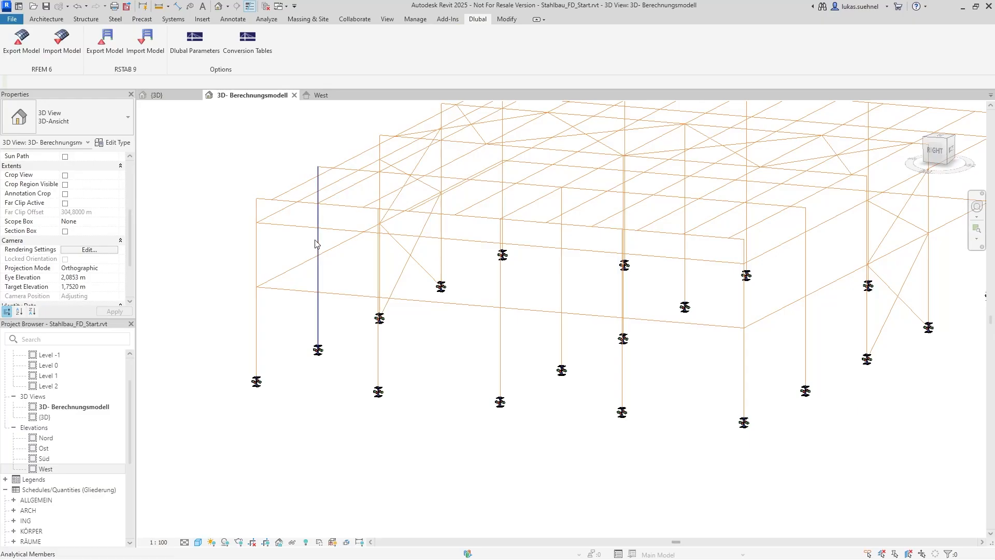
Step: Check the start and end releases of an intermediate gable column in the analytical model
middle_click_drag(382, 296, 368, 310, "shift")
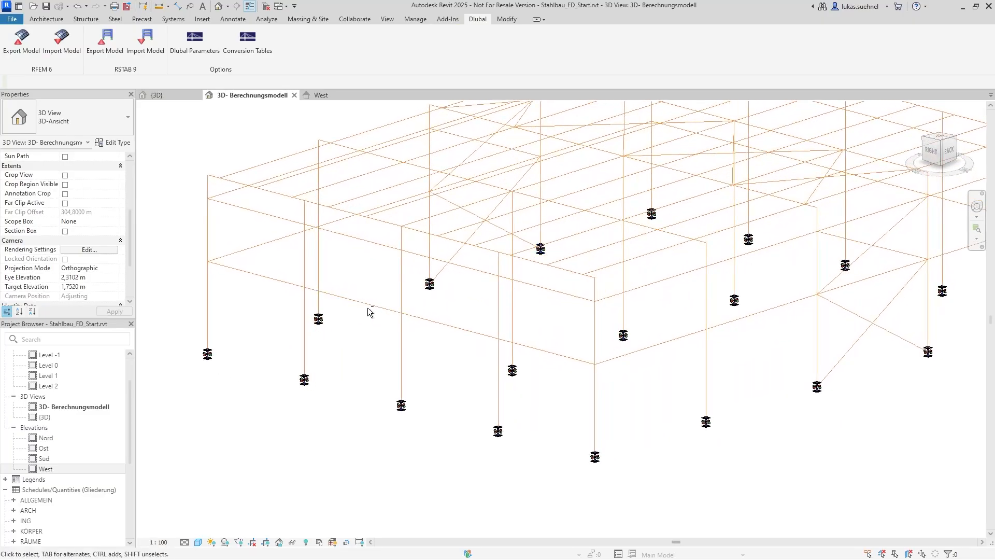
left_click(304, 254)
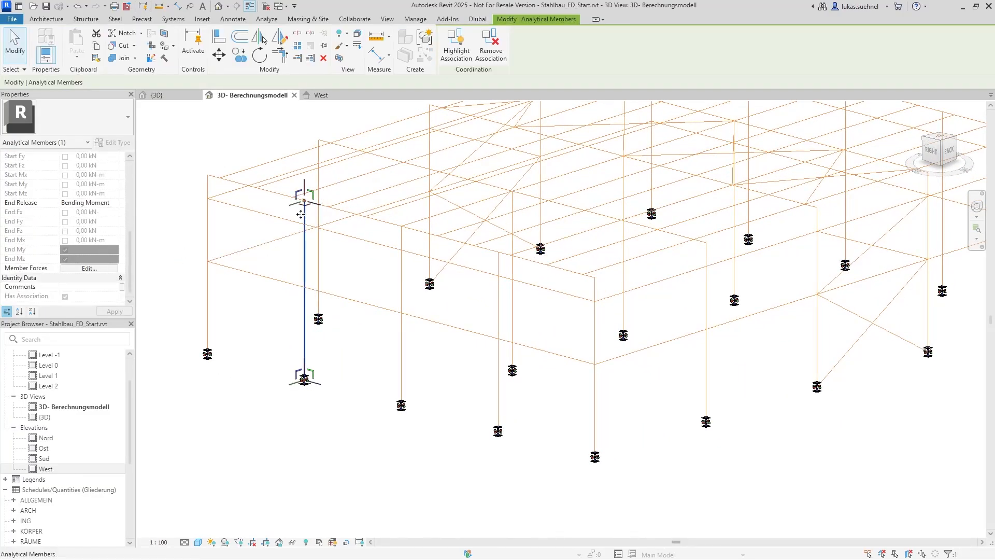
left_click(242, 336)
scroll(287, 342, "down", 2)
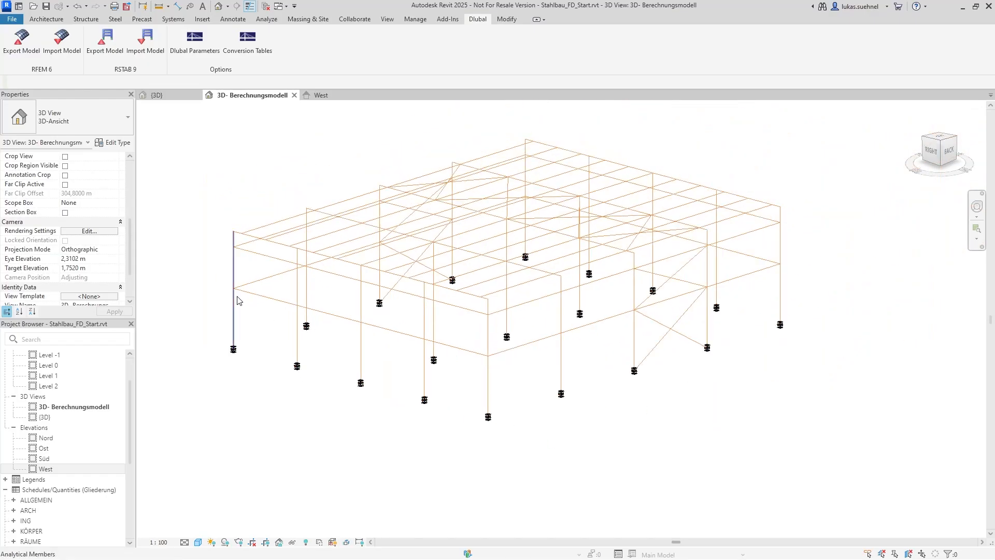
middle_click_drag(238, 300, 302, 309, "shift")
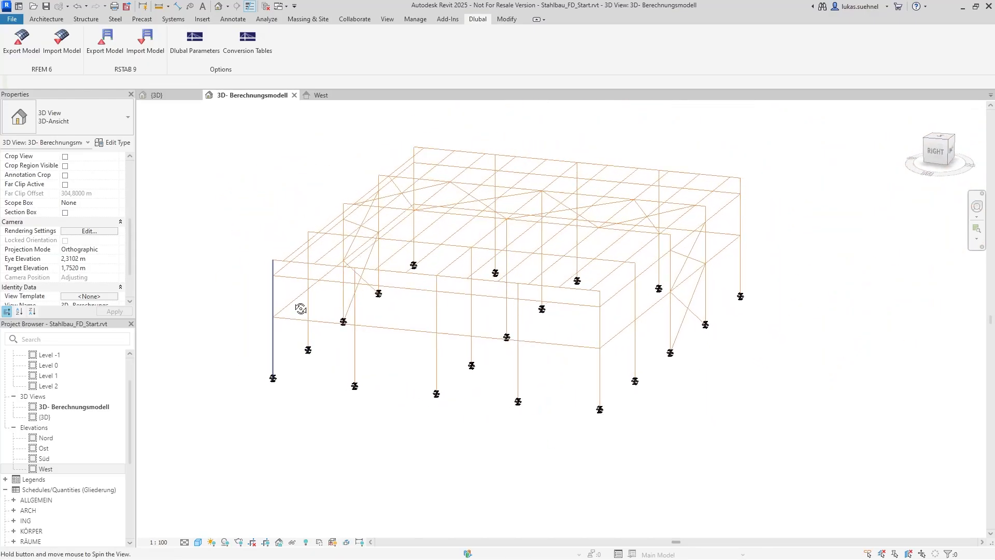
Step: Compare the physical model in the {3D} view with the analytical model in the 3D- Berechnungsmodell view
left_click(162, 96)
mouse_move(207, 201)
middle_mouse_down("shift")
mouse_move(282, 213)
mouse_move(277, 384)
middle_mouse_up("shift")
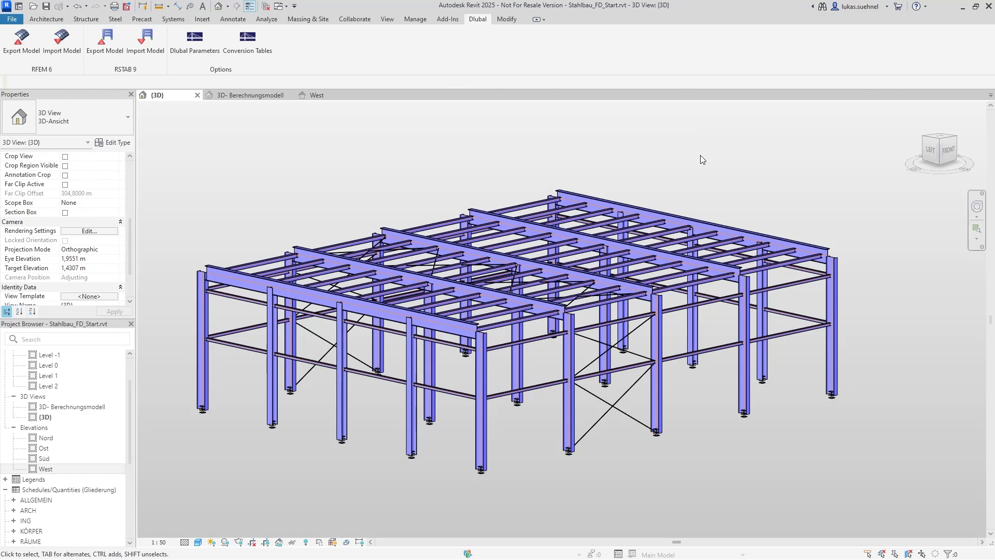
middle_click_drag(298, 180, 335, 172)
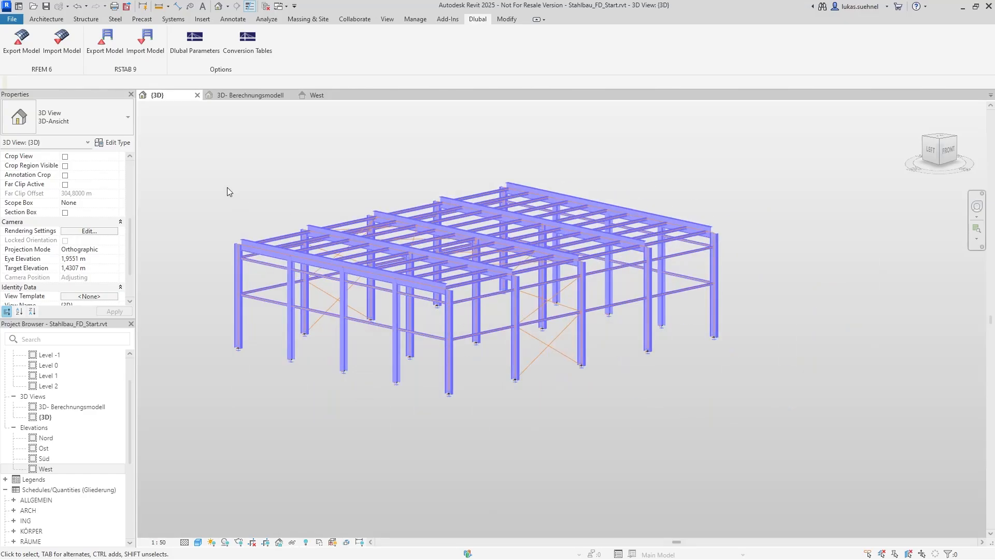
left_click(249, 96)
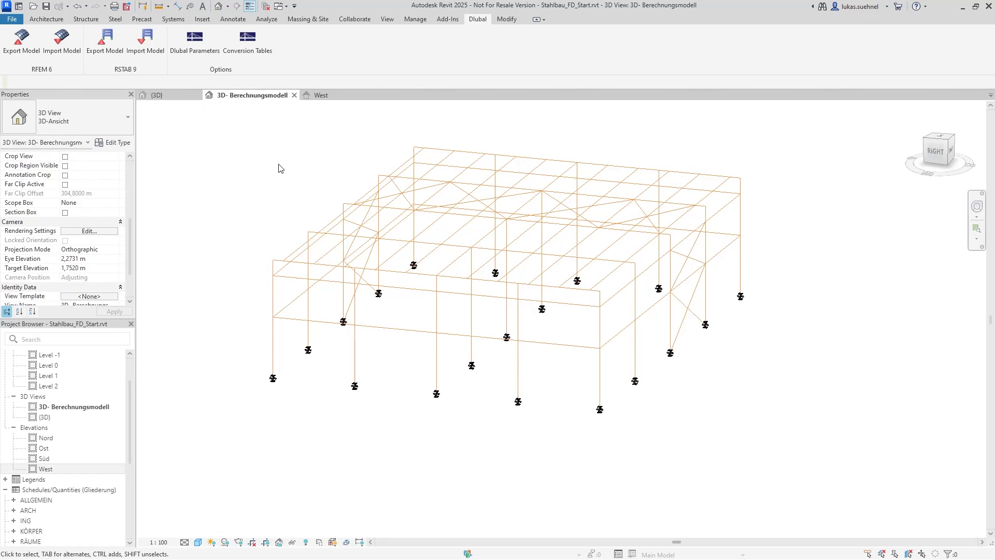
middle_click_drag(280, 167, 281, 172)
left_click_drag(184, 118, 824, 483)
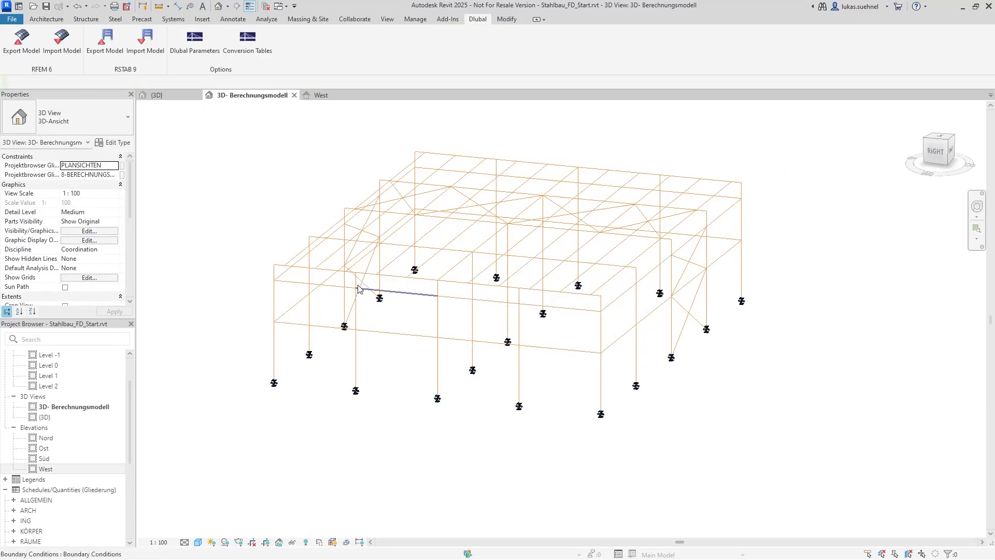
Step: Look through the export formats available in Revit, leave them unused and return to the {3D} view
left_click(12, 21)
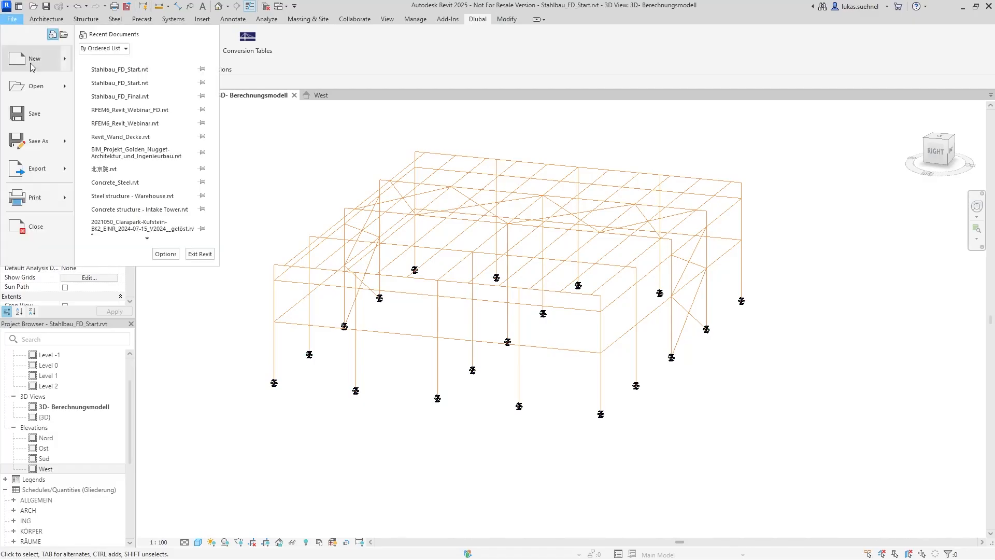
mouse_move(65, 174)
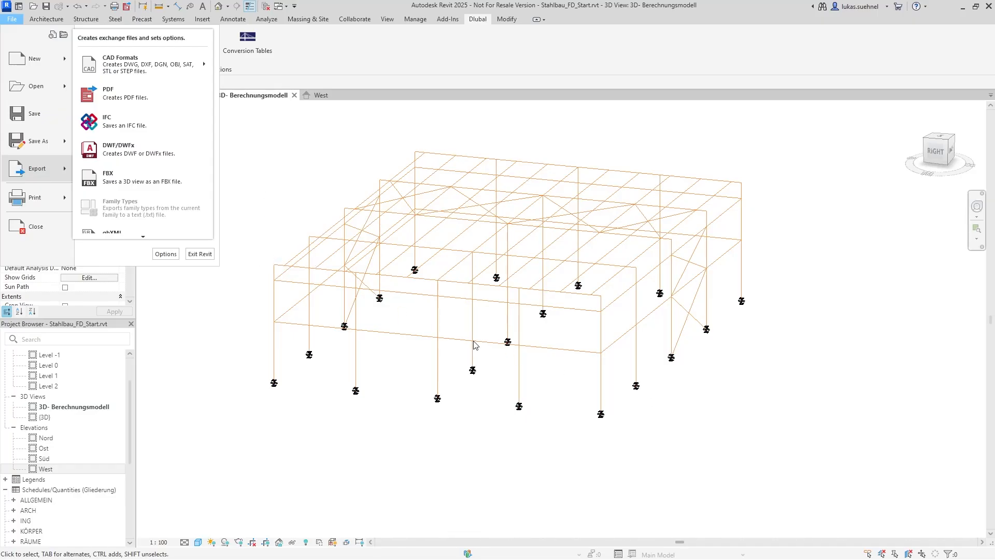
left_click(392, 383)
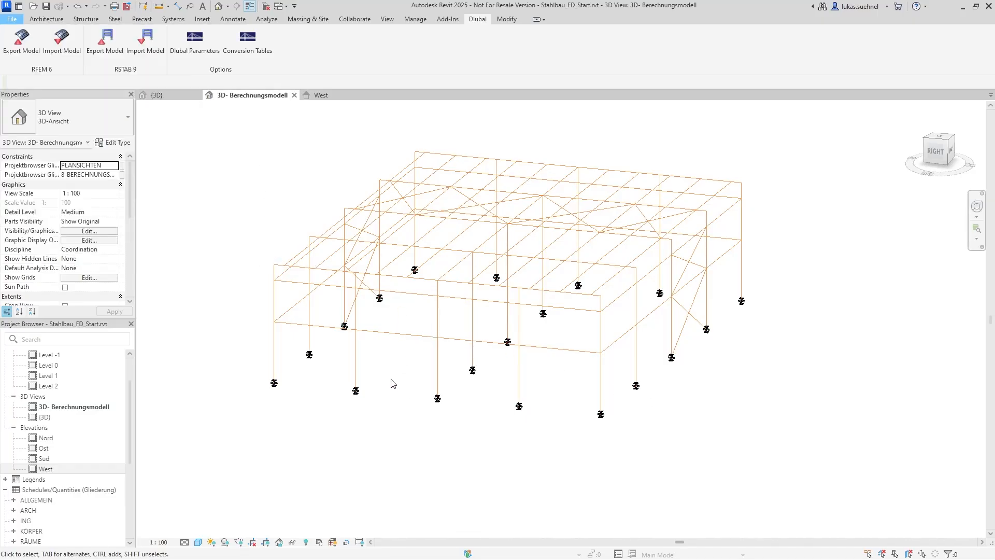
left_click(174, 96)
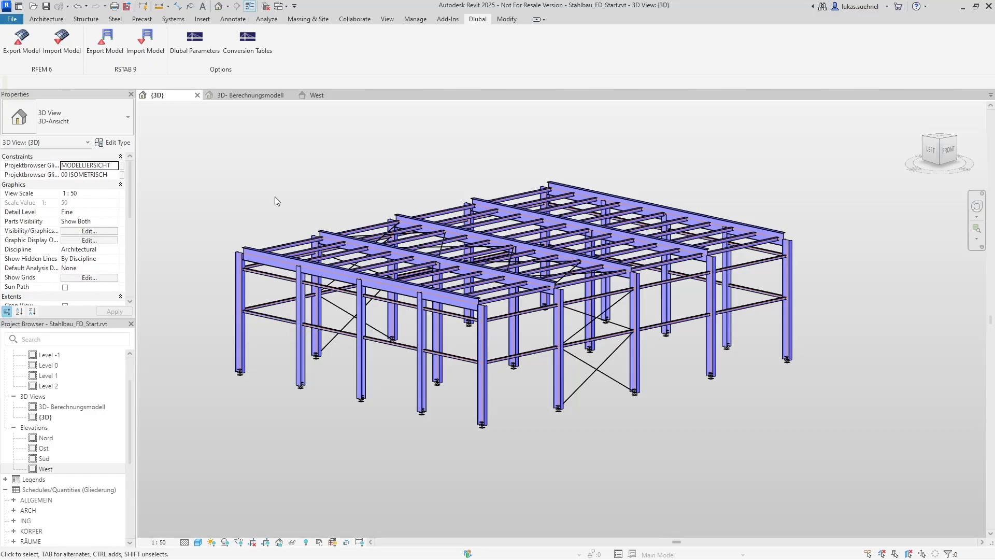
Step: Start an IFC export of the model and set the output file to Example_1.ifc on the Desktop
left_click(16, 20)
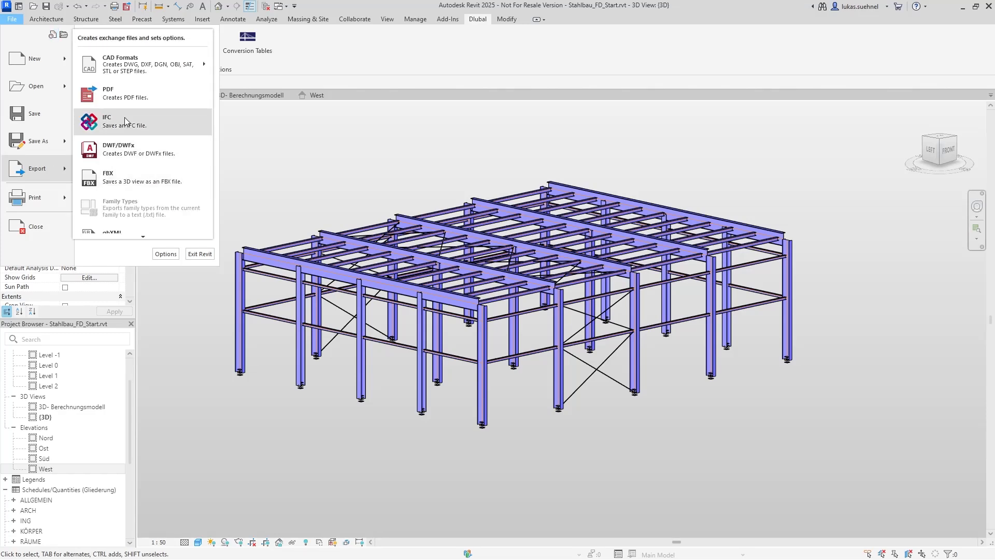
left_click(119, 122)
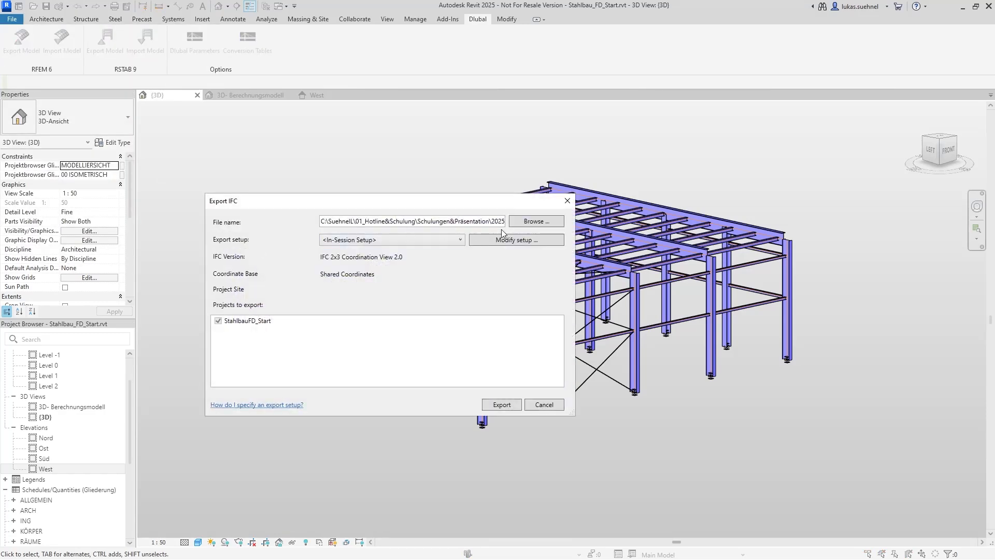
left_click(539, 221)
left_click(252, 309)
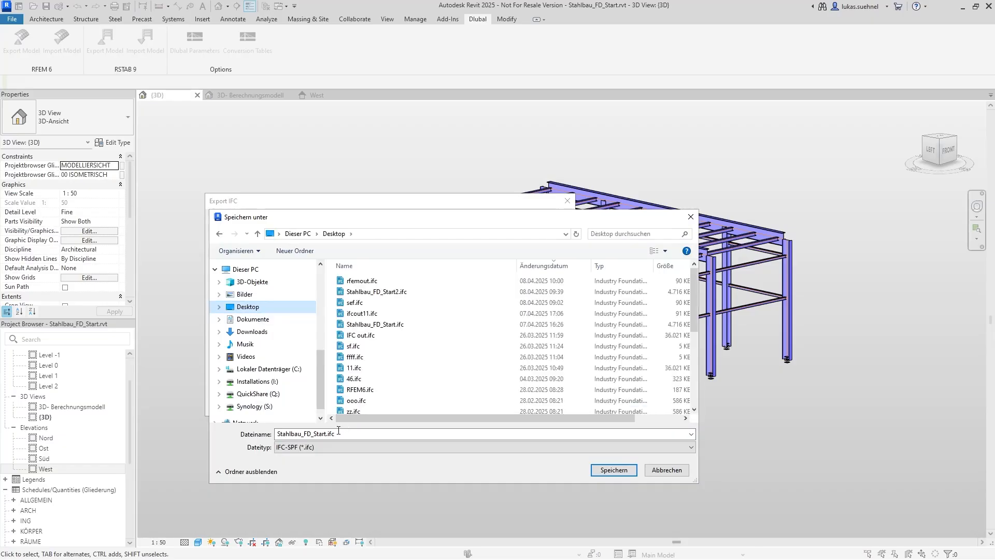
left_click(322, 434)
left_click(329, 434)
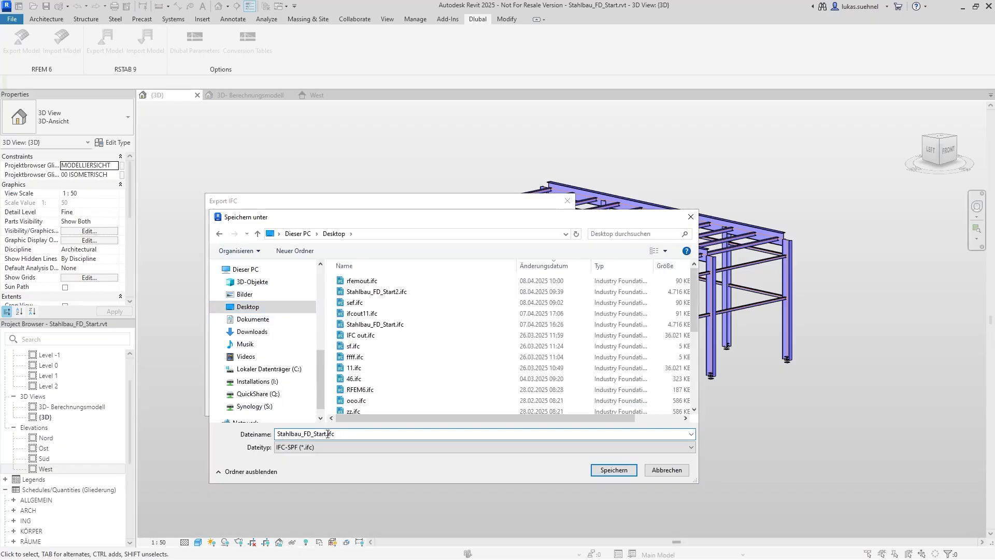
left_click_drag(329, 433, 243, 433)
type("Example_1")
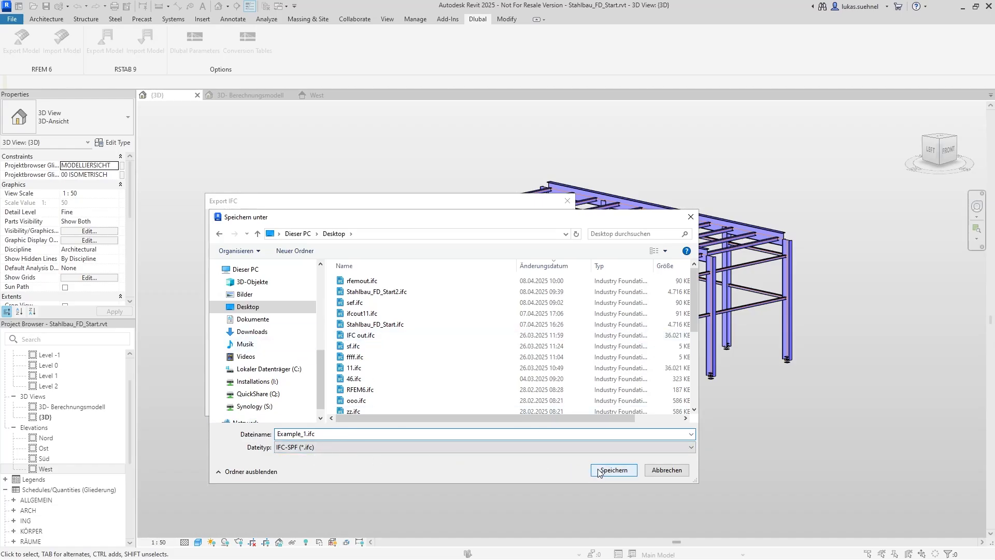
left_click(614, 469)
Step: Choose the IFC4 Reference View [Structural] export setup and export the IFC file
left_click(385, 240)
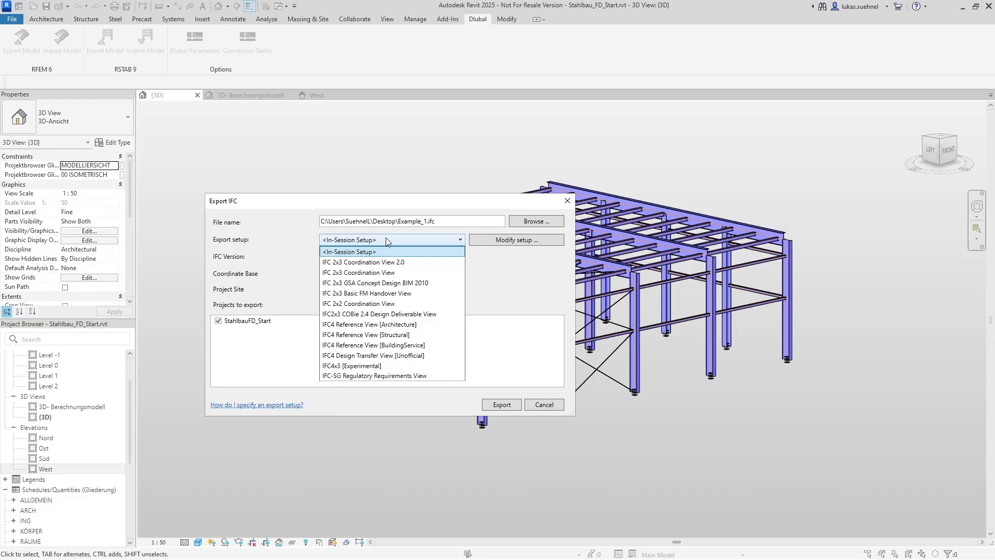
left_click(359, 337)
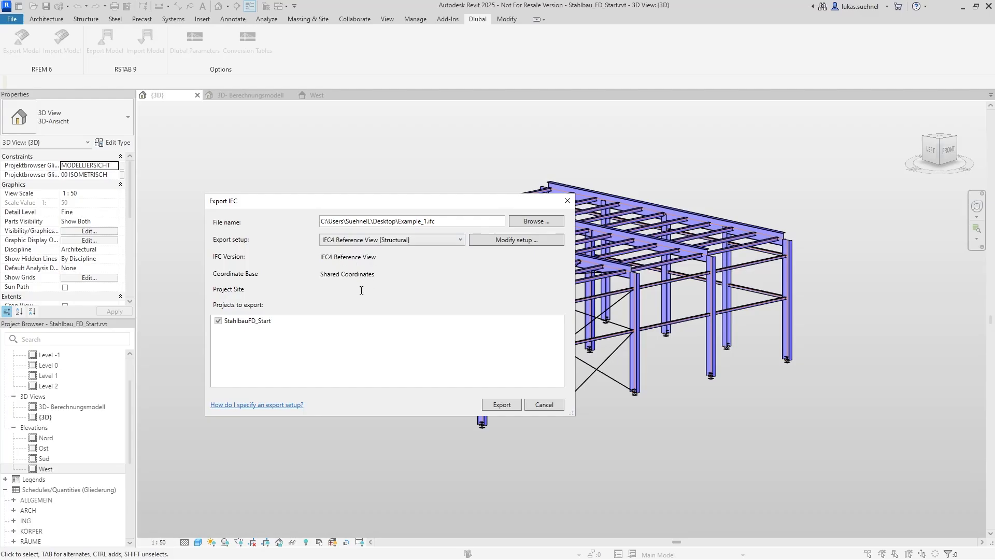
left_click(433, 238)
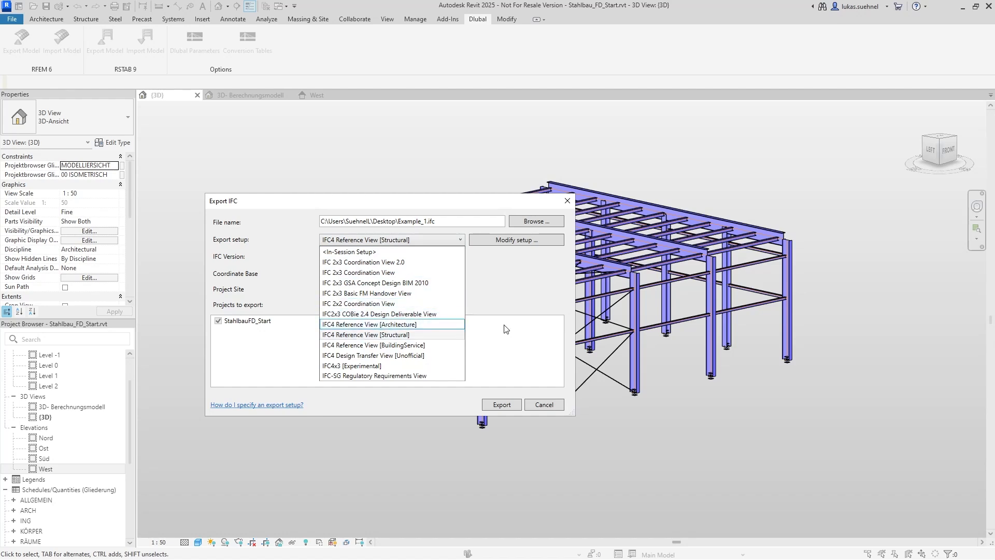
left_click(376, 335)
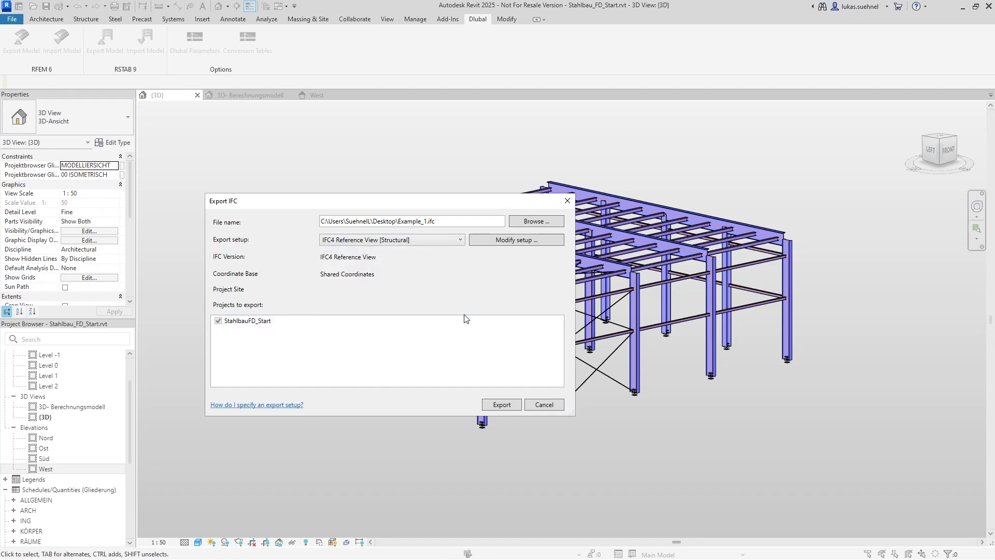
left_click(501, 405)
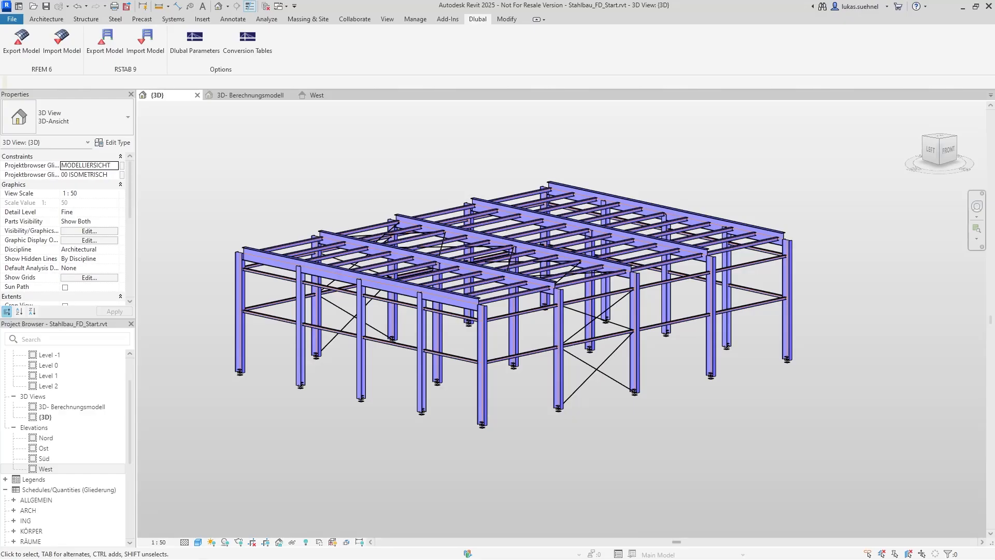
Step: Switch to BIMvision and open Example_1.ifc from the Desktop to view the exported steel frame
left_click_drag(994, 103, 190, 1)
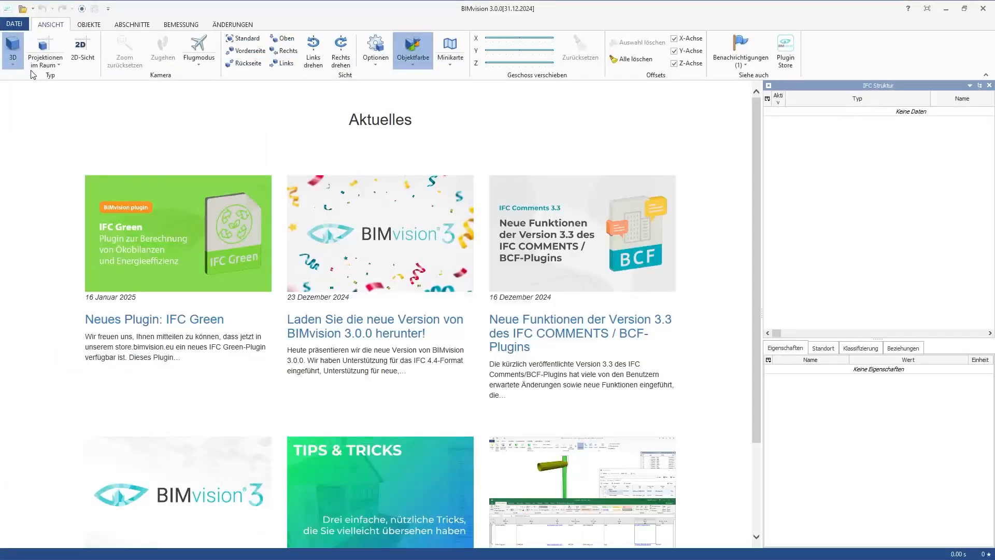
left_click(25, 9)
left_click(324, 236)
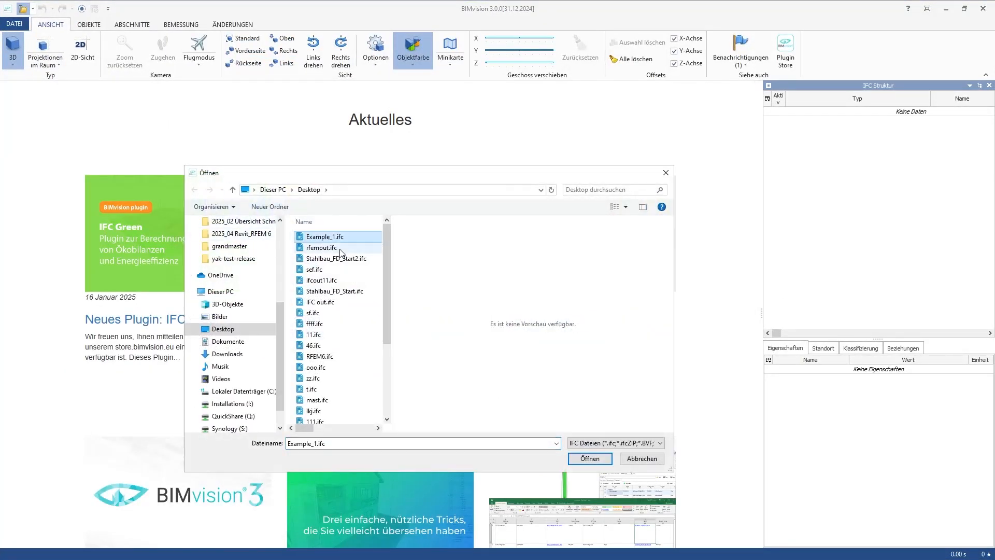
left_click(612, 463)
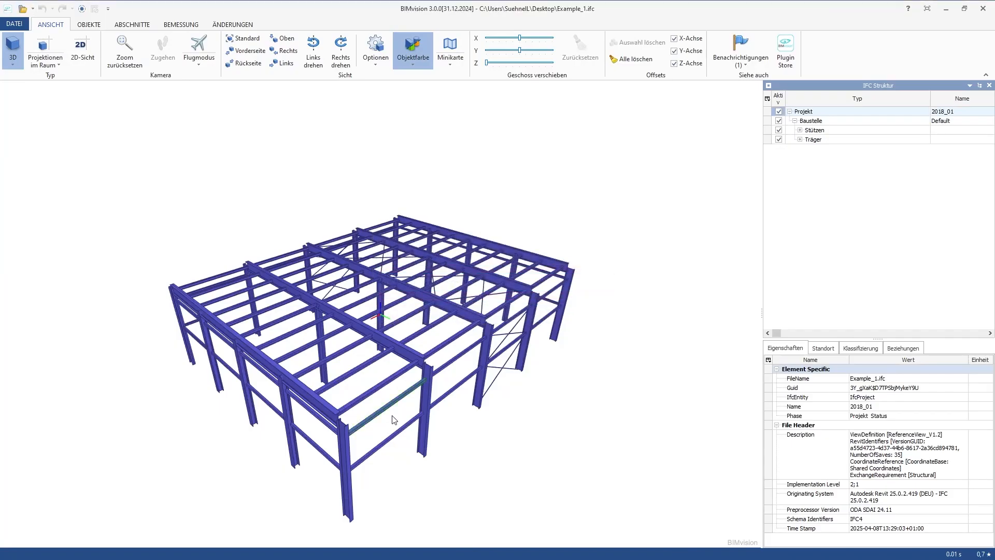
left_click_drag(269, 471, 259, 438)
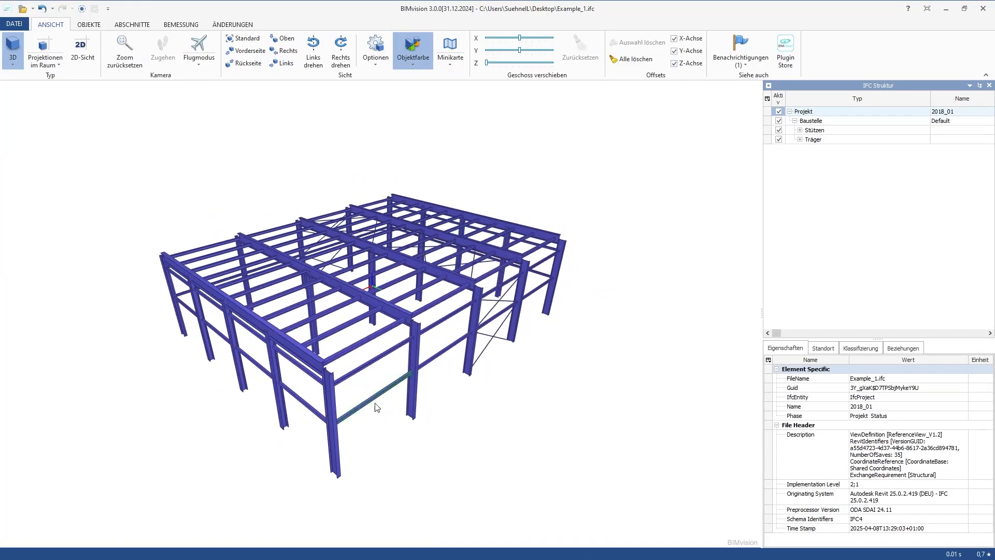
left_click_drag(400, 445, 404, 441)
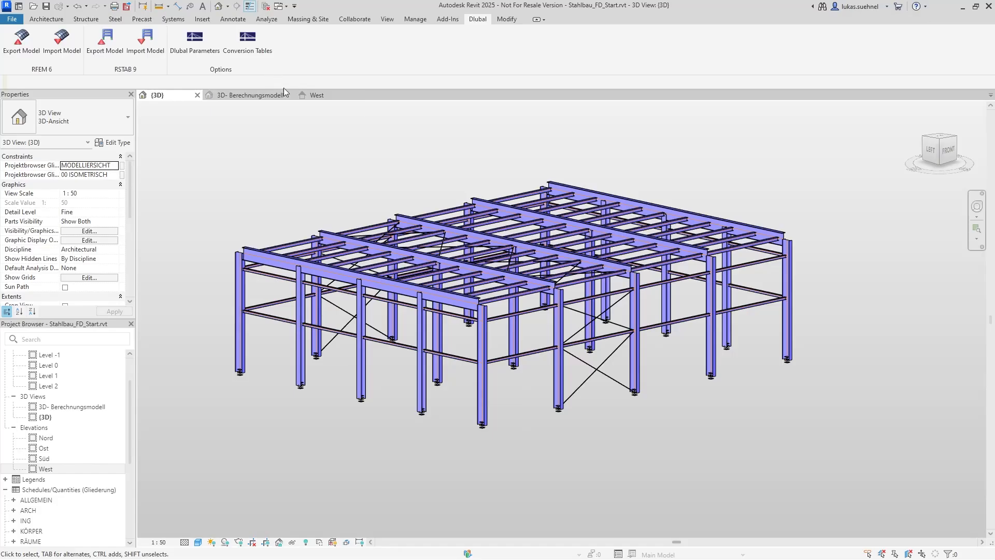
Step: Switch back to Revit and close all open views of Stahlbau_FD_Start.rvt without saving the project
left_click(197, 97)
left_click(500, 327)
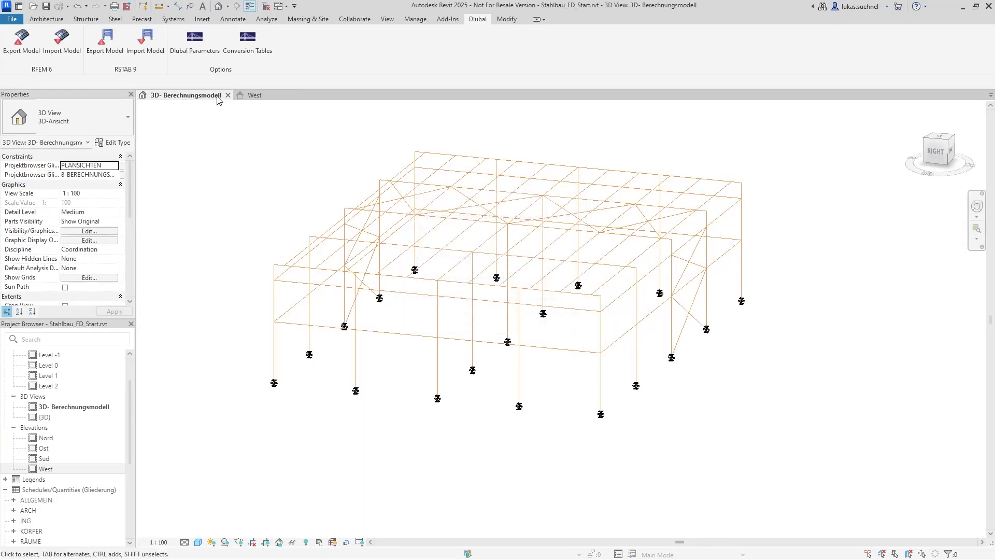
left_click(228, 95)
left_click(198, 95)
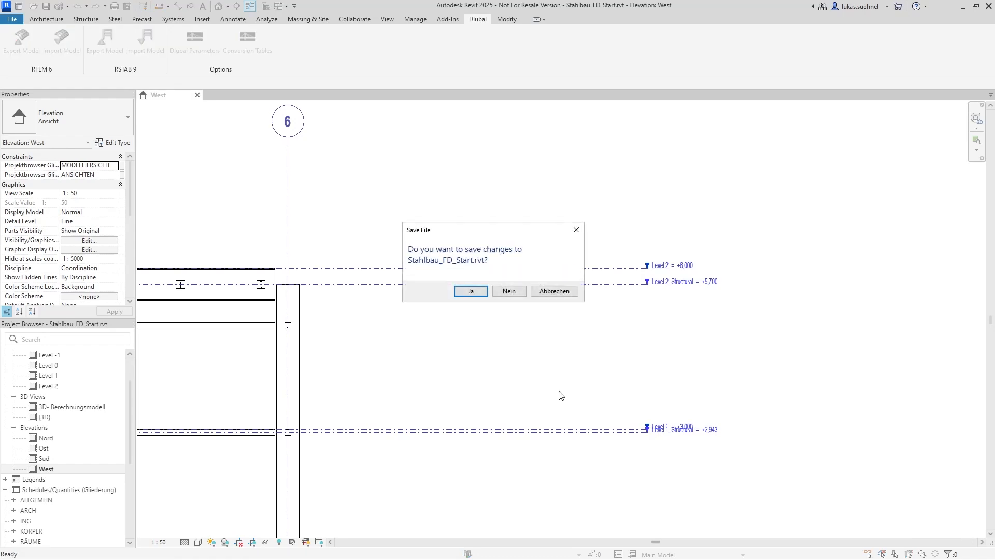
left_click(509, 291)
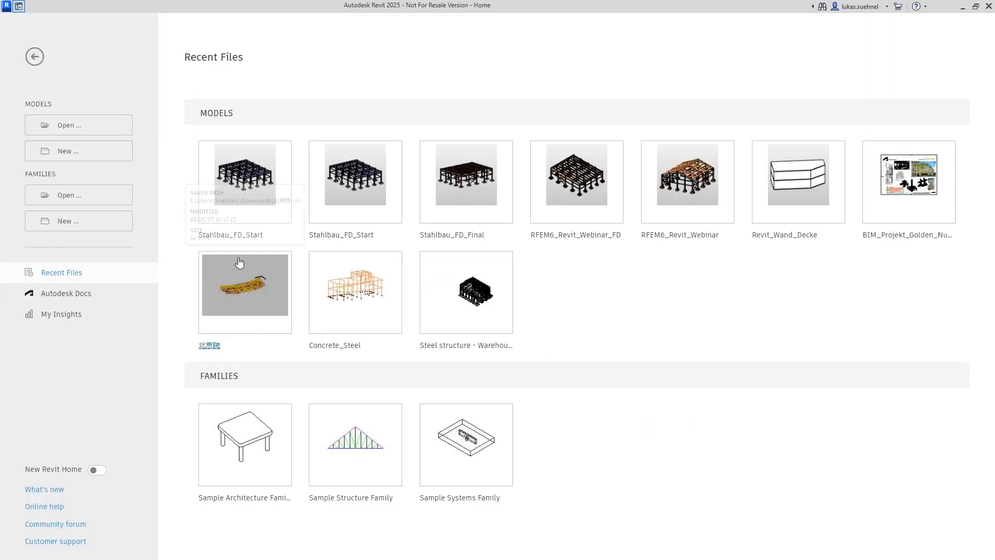
Step: Open the first Stahlbau_FD_Start model among the recent files and show its default 3D view at the frame corner connections
left_click(249, 166)
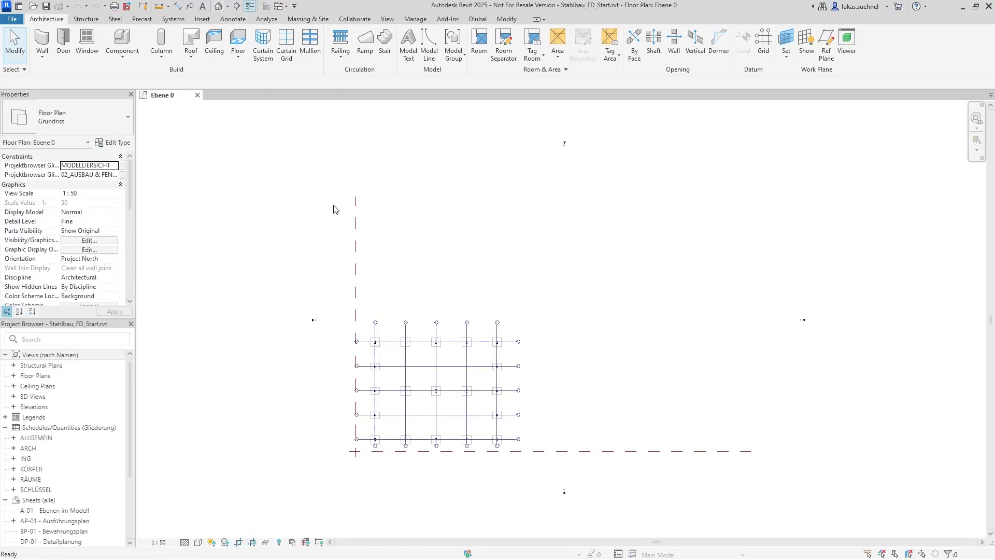
scroll(462, 371, "up", 4)
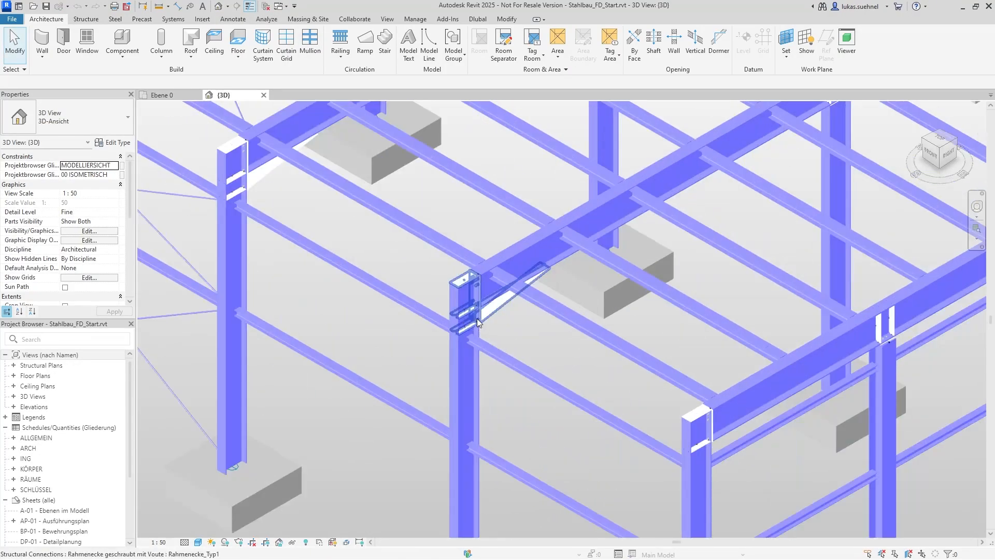
scroll(476, 318, "up", 4)
scroll(466, 319, "down", 5)
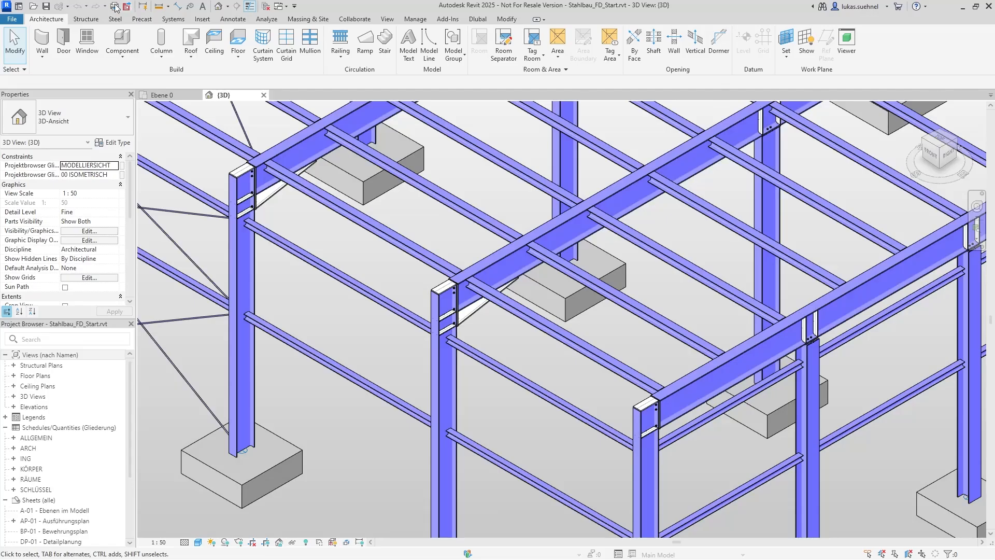
Step: Export the detailed model with connections and foundations to IFC as Example_2.ifc on the Desktop
left_click(11, 19)
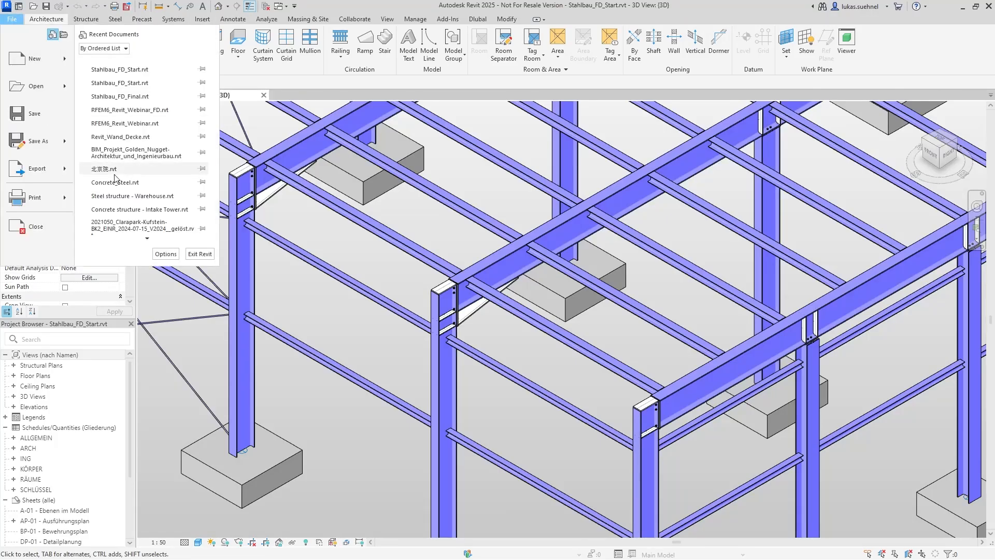
mouse_move(45, 171)
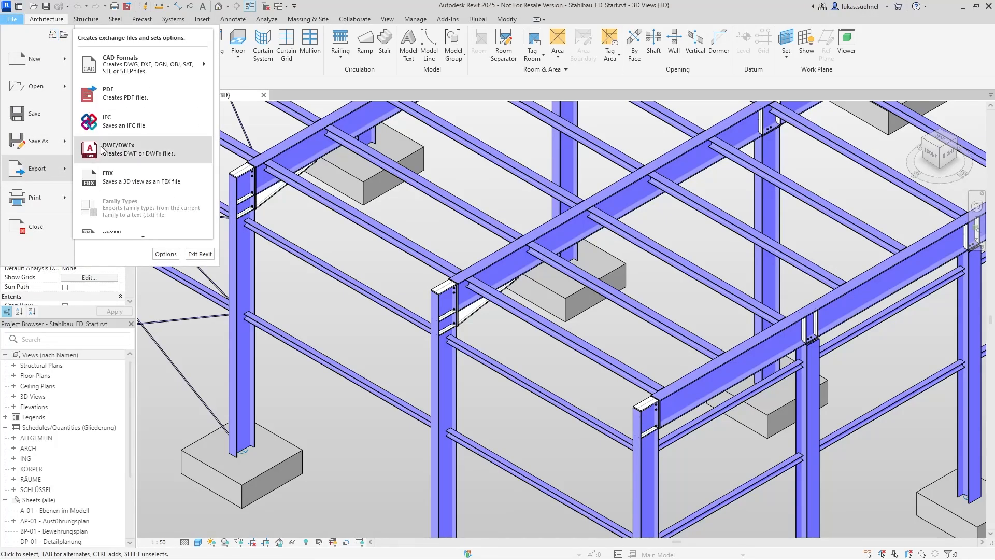
left_click(132, 117)
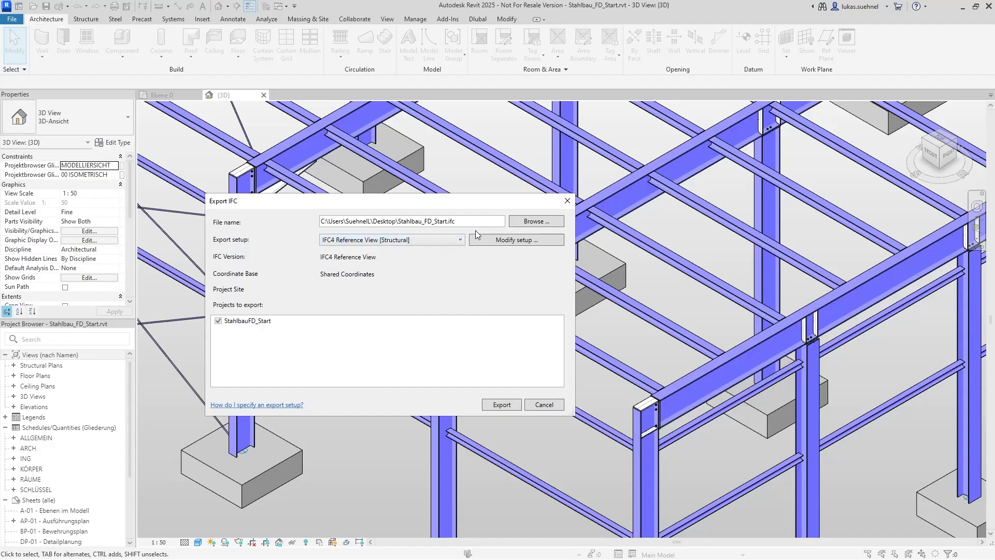
left_click(537, 221)
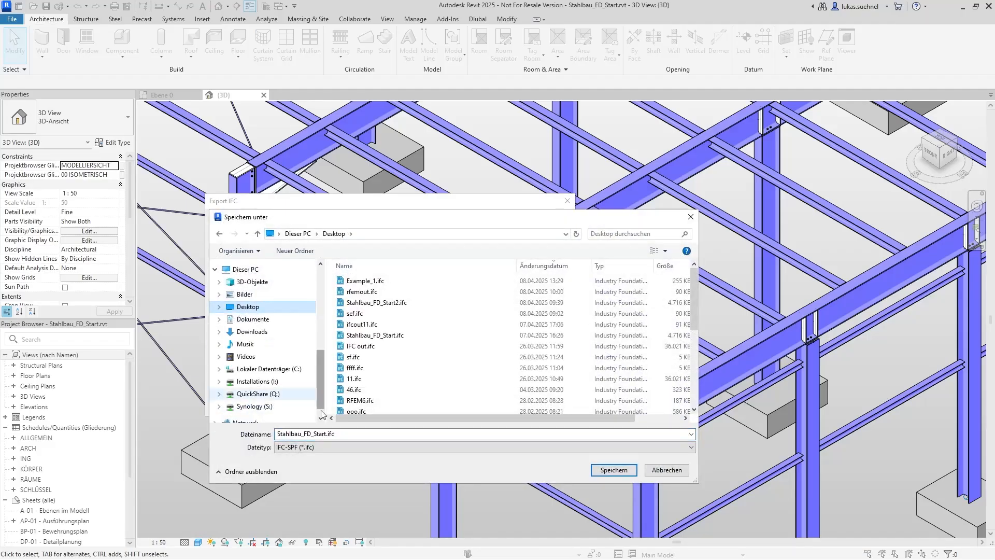
left_click(318, 438)
double_click(318, 435)
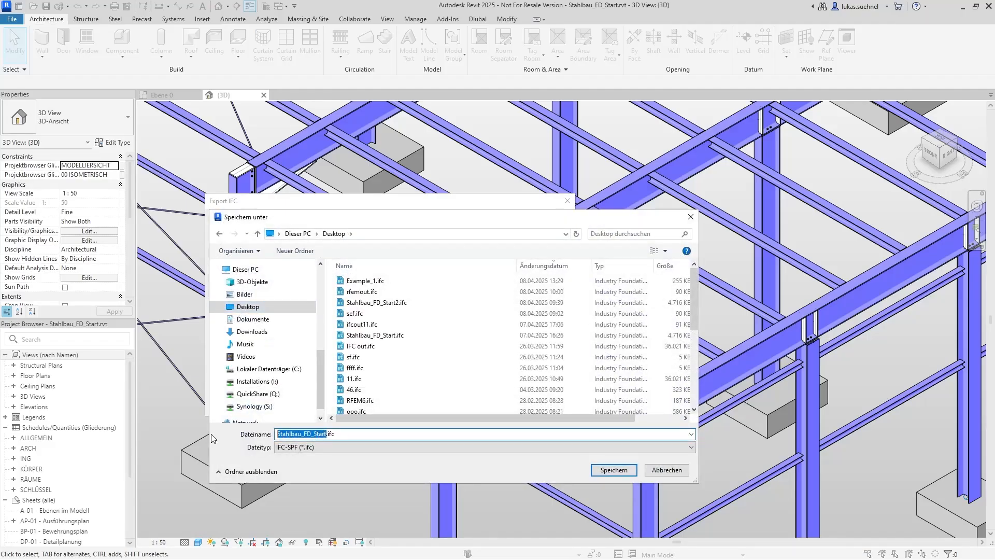
type("Example_2")
left_click(614, 470)
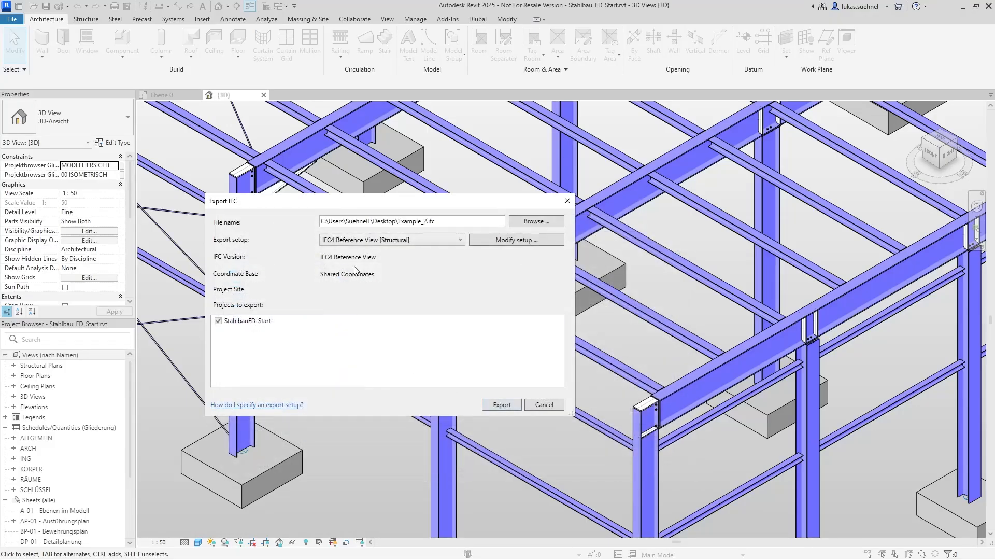
left_click(501, 405)
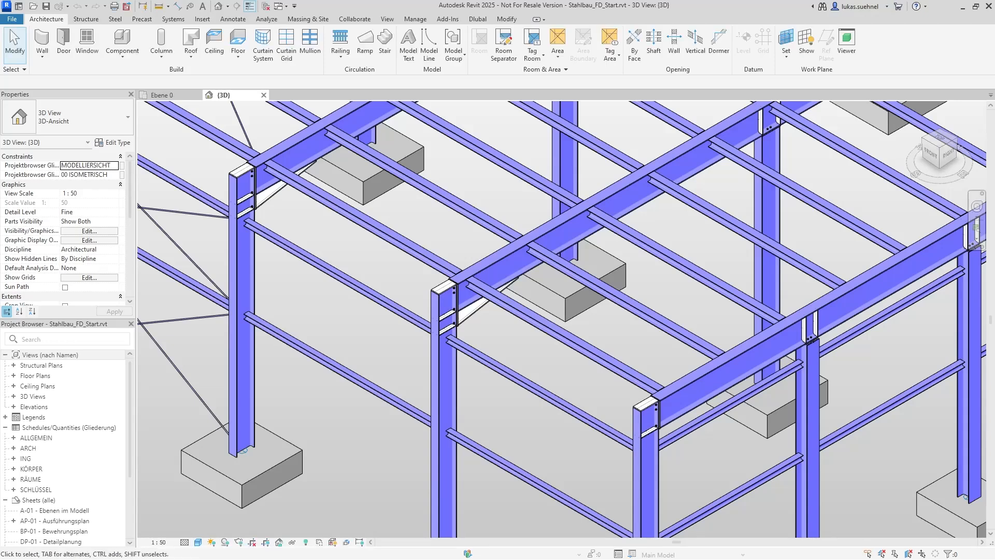
Step: Switch to BIMvision, open Example_2.ifc from the Desktop and examine a bolted frame corner up close
left_click_drag(994, 6, 511, 1)
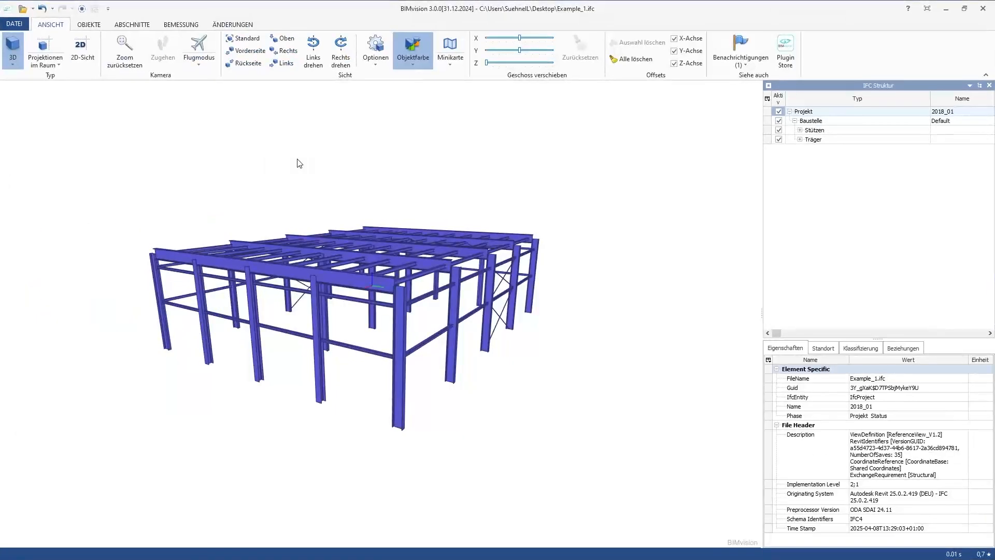
left_click(400, 295)
left_click_drag(399, 294, 325, 325)
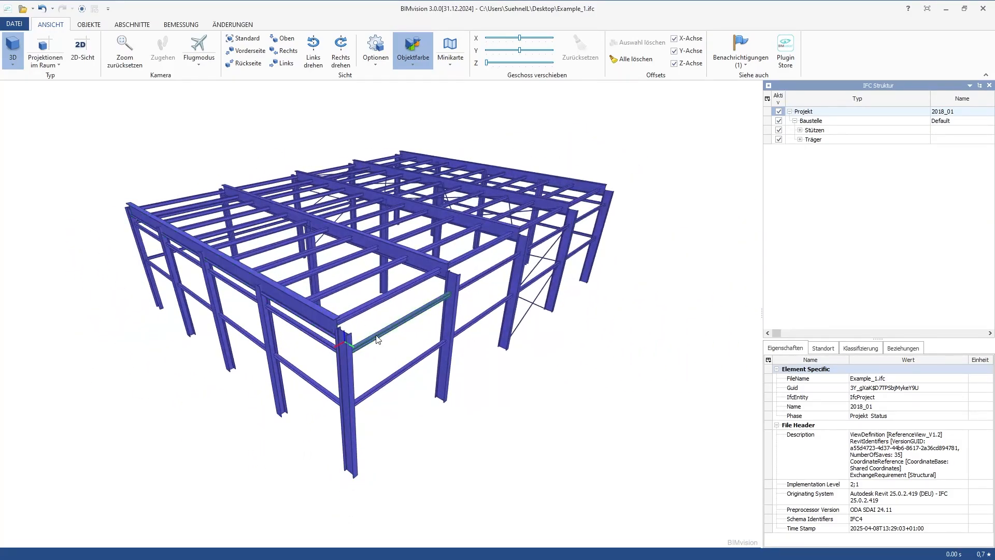
left_click(23, 9)
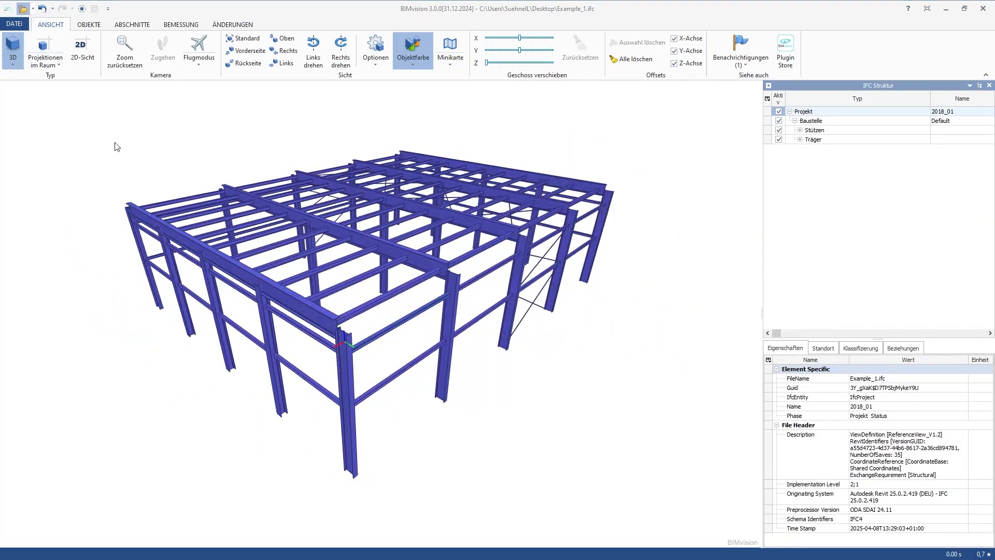
left_click(324, 236)
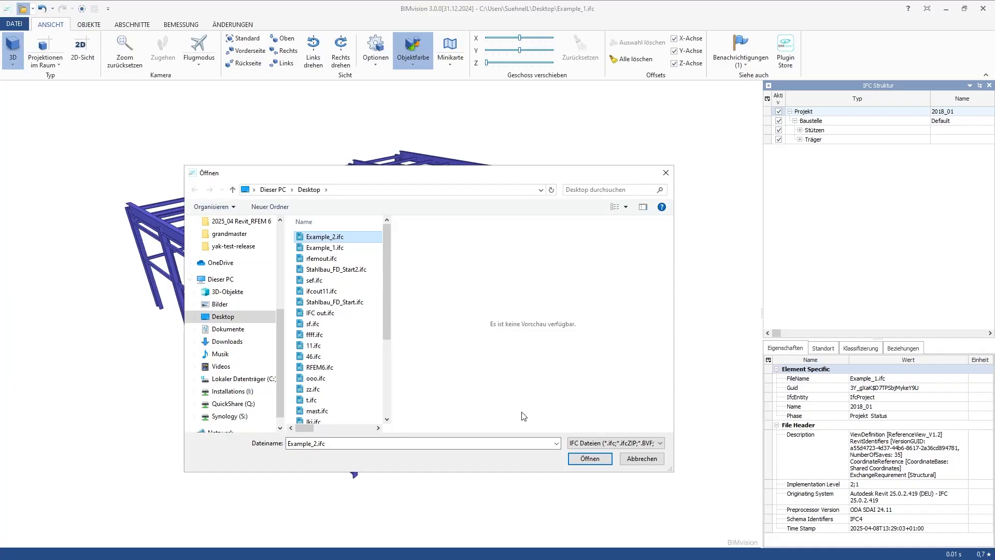
left_click(589, 461)
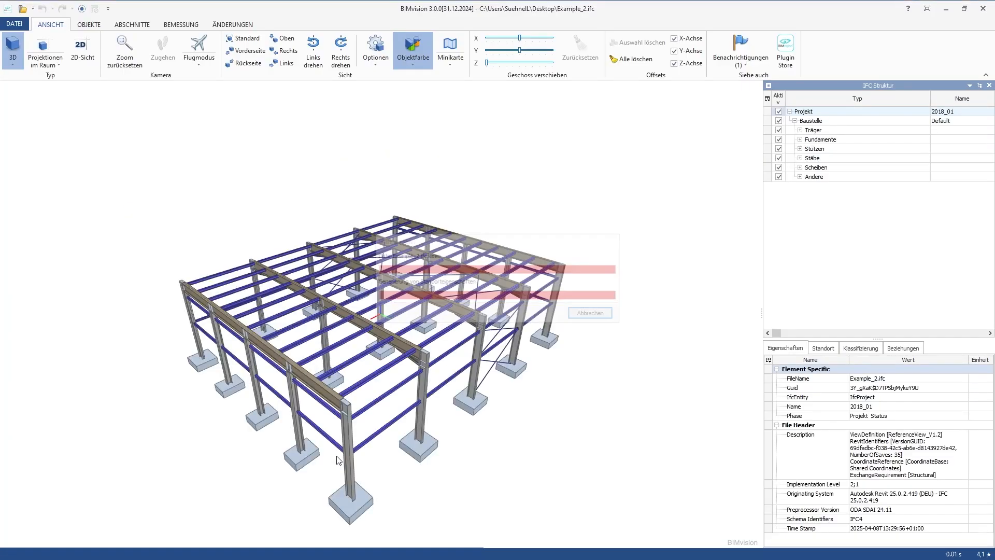
left_click_drag(498, 452, 456, 369)
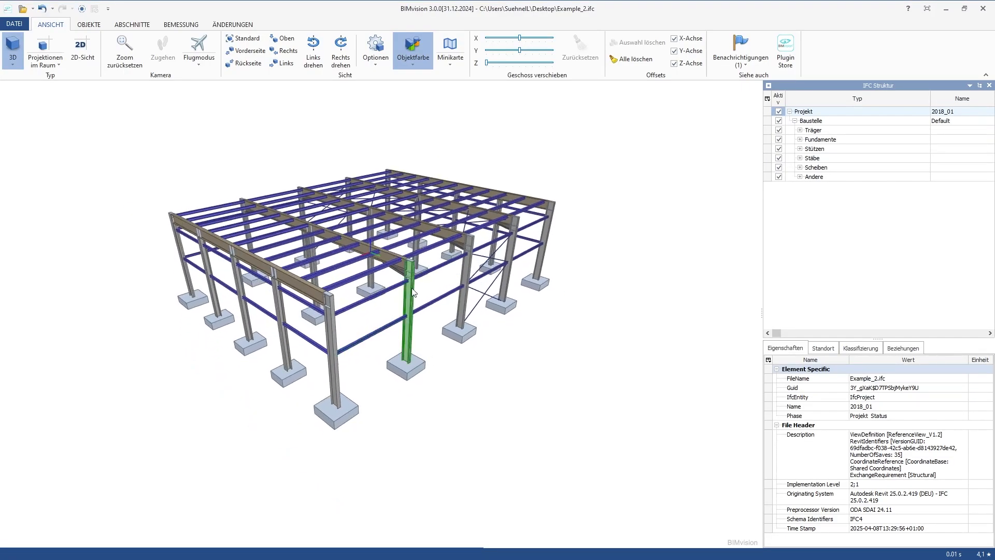
scroll(405, 261, "up", 5)
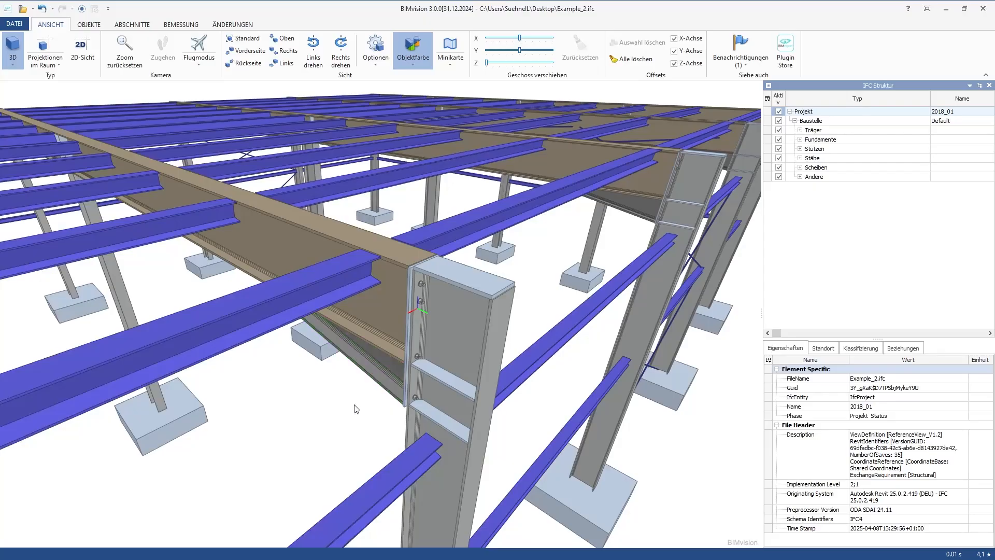
Step: Examine the whole steel hall in Example_2.ifc, then select a side-wall column and inspect its properties and material layer
scroll(389, 359, "up", 5)
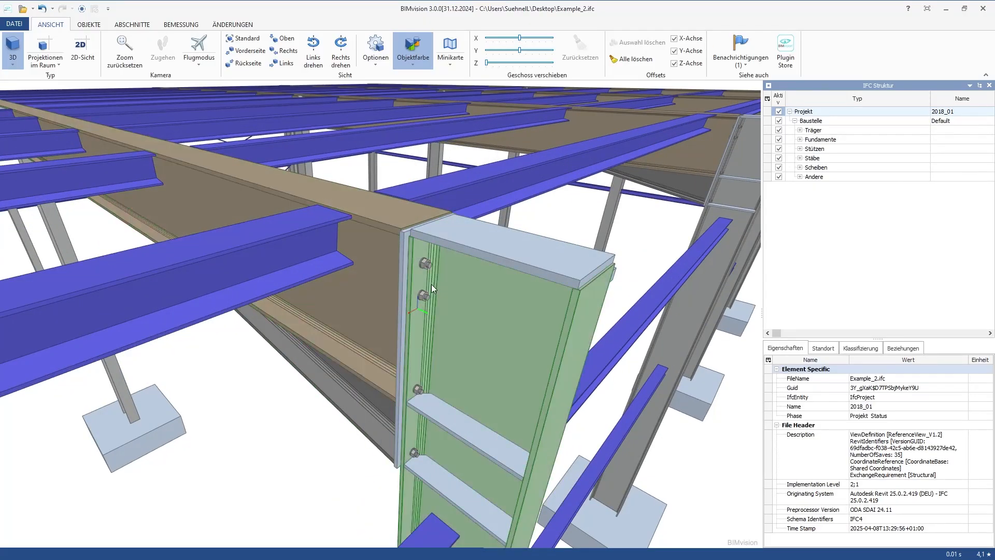
scroll(303, 298, "down", 10)
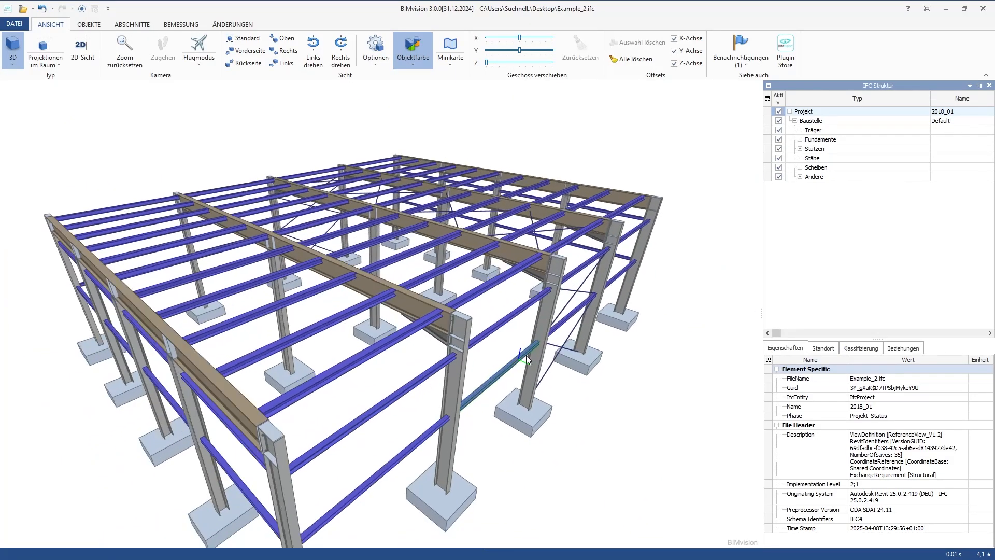
middle_click_drag(508, 381, 503, 361)
mouse_move(491, 408)
left_mouse_down()
mouse_move(465, 400)
mouse_move(510, 402)
mouse_move(487, 403)
left_mouse_up()
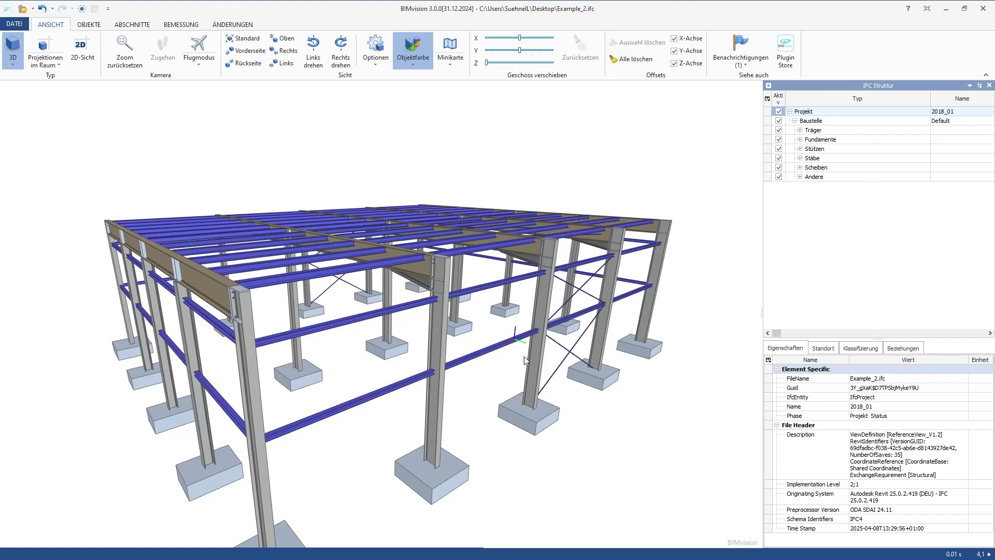
left_click_drag(524, 356, 542, 258)
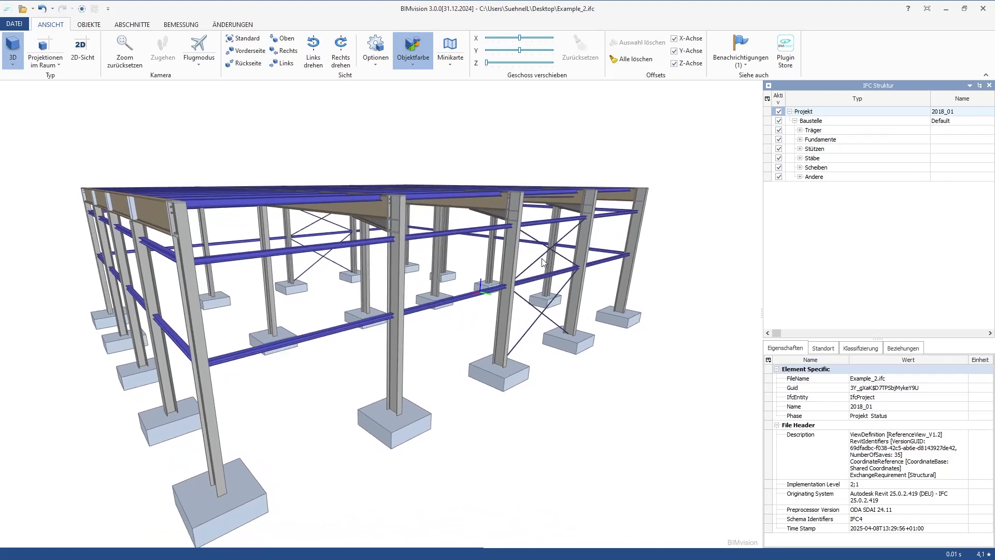
left_click(515, 257)
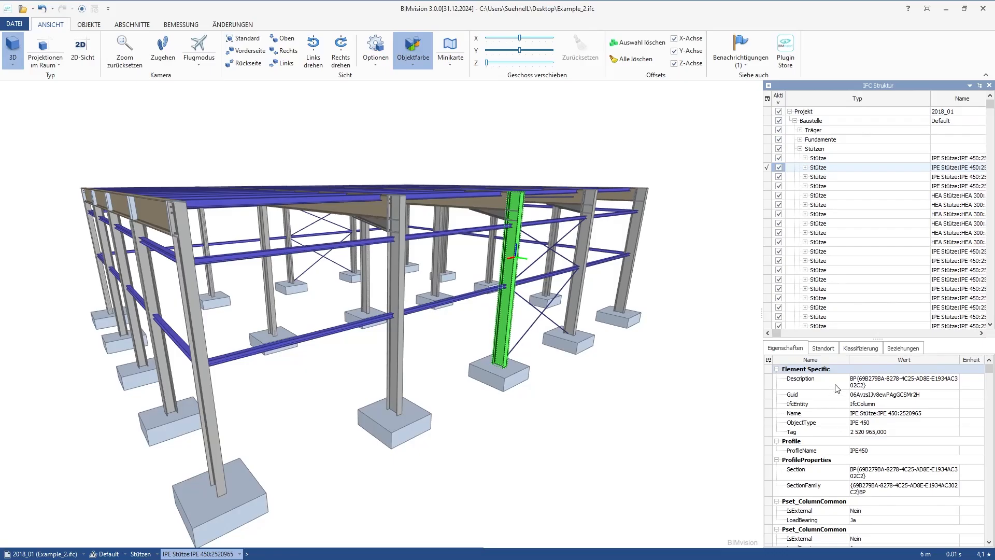
left_click(805, 167)
left_click(830, 252)
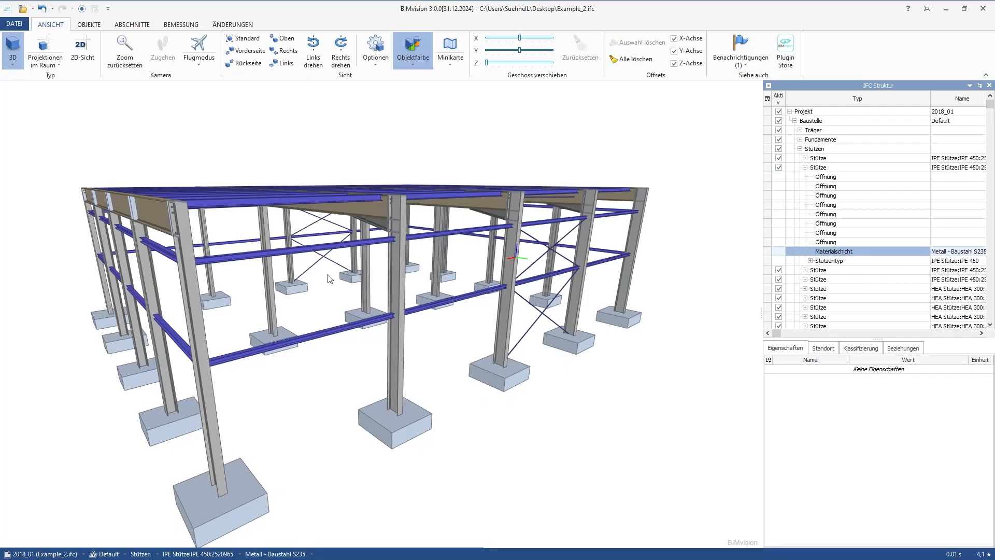
left_click_drag(329, 277, 376, 334)
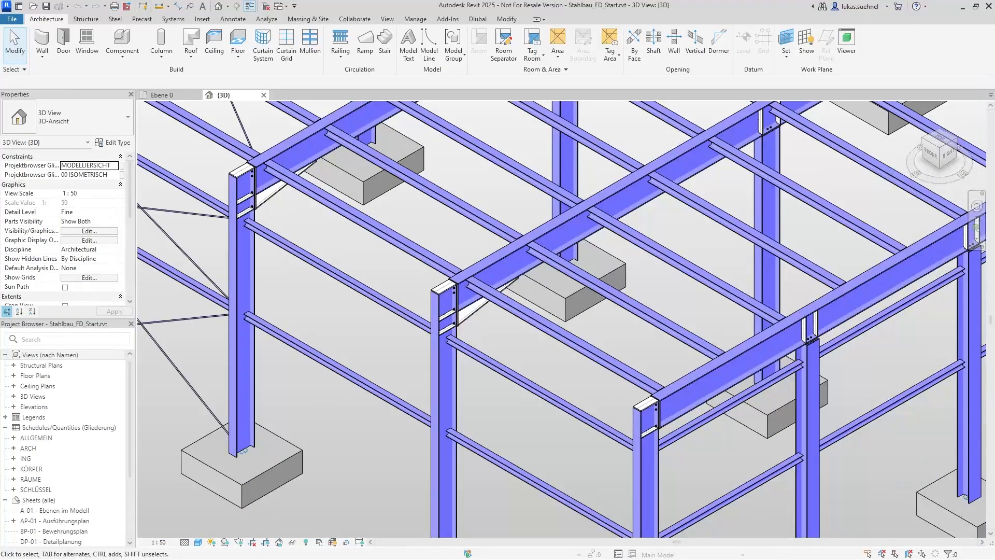
Step: Switch to RFEM in a maximized window and close the Stahlbau_FD_Start model without saving changes
scroll(430, 213, "down", 2)
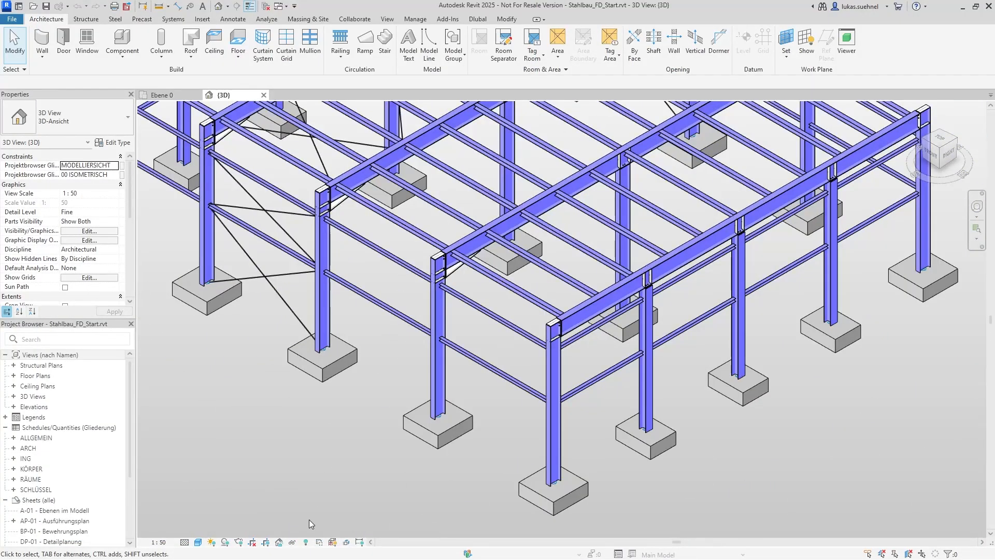
key("alt+Tab")
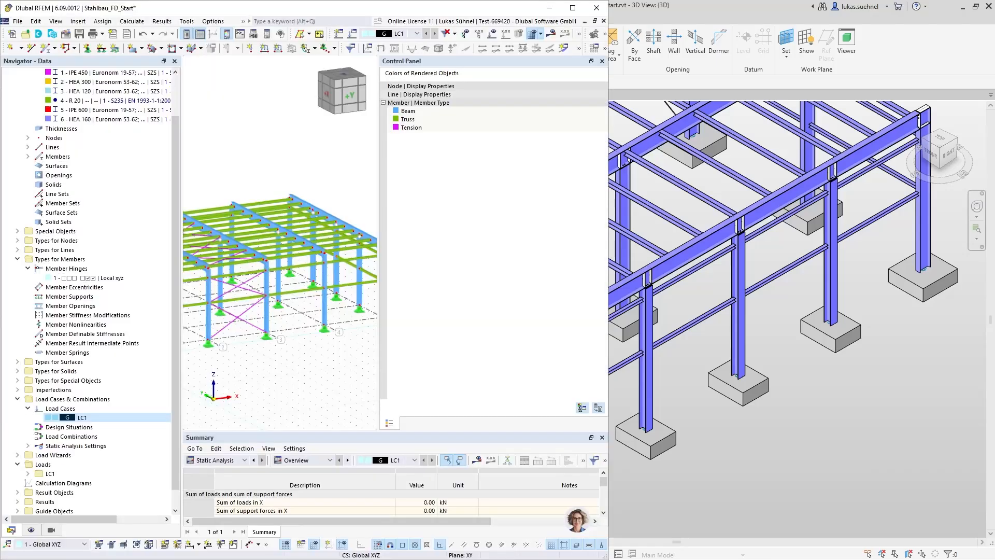
left_click(572, 12)
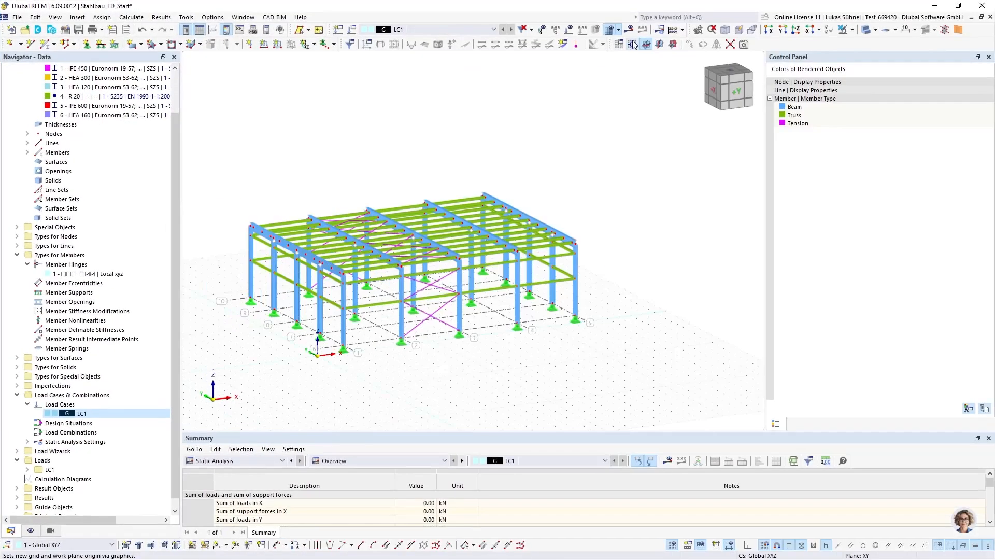
left_click(990, 17)
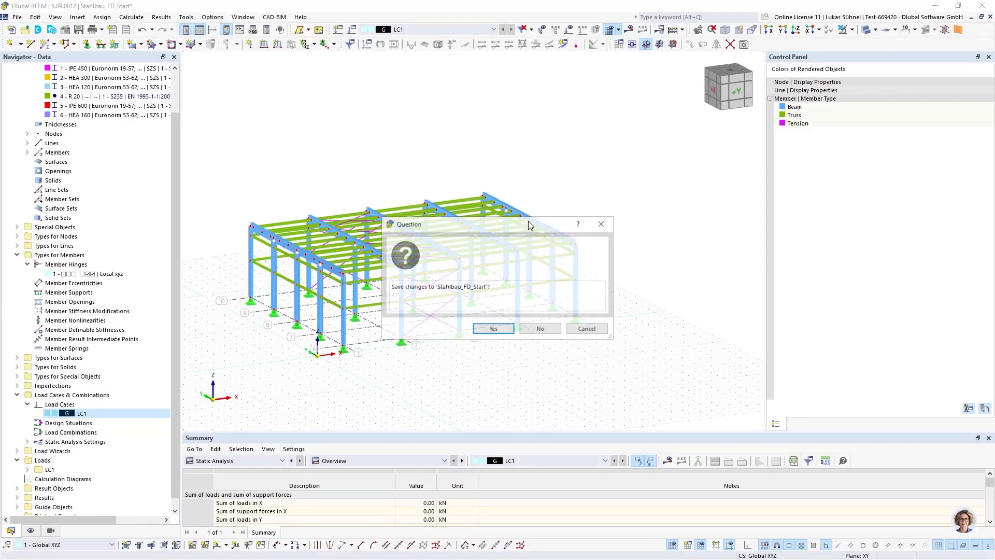
left_click(540, 326)
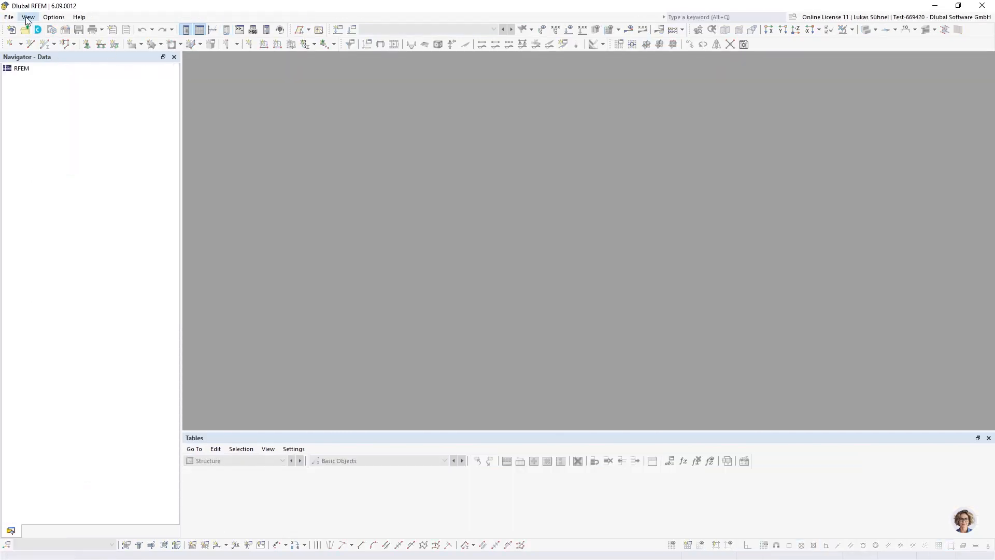
Step: Import the IFC file Example_2.ifc from the Desktop into RFEM
left_click(8, 17)
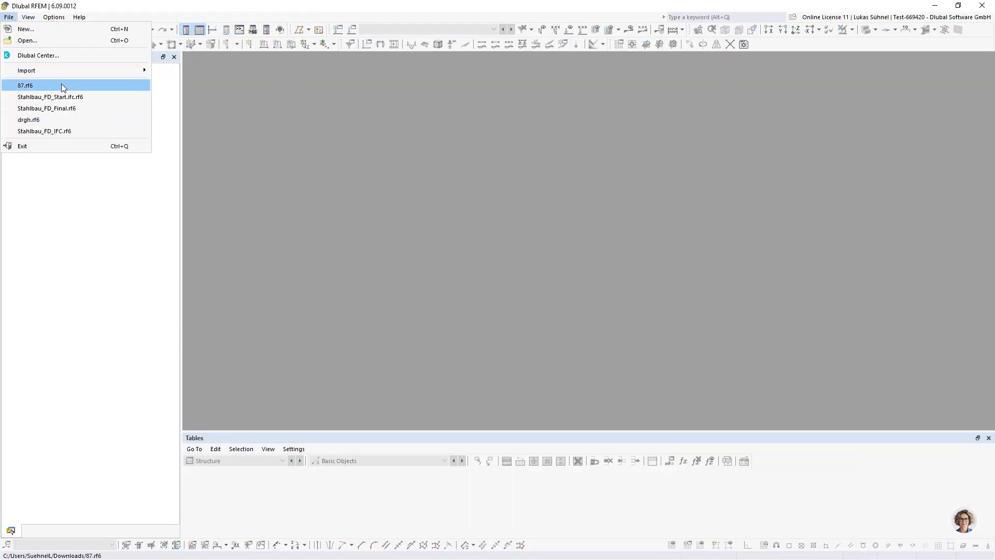
mouse_move(53, 68)
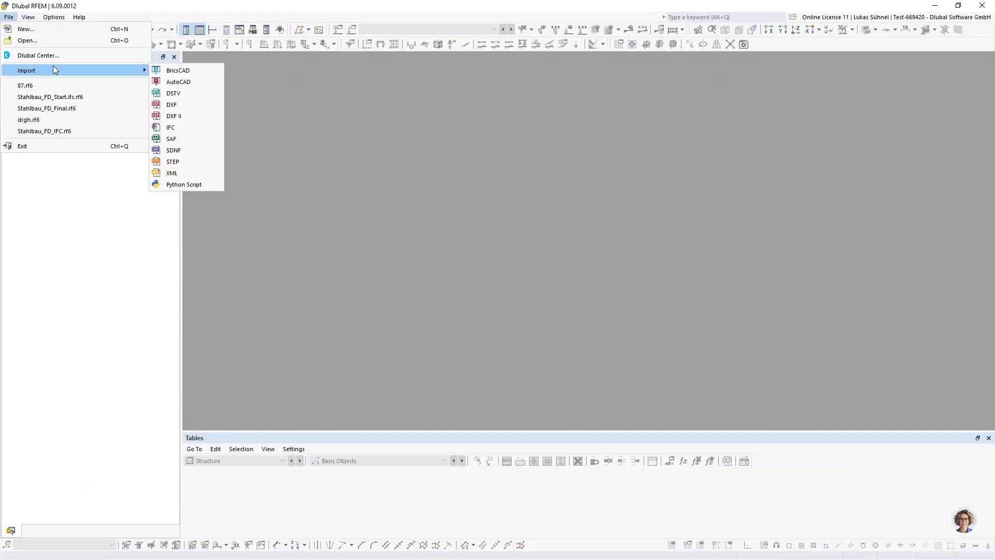
left_click(185, 128)
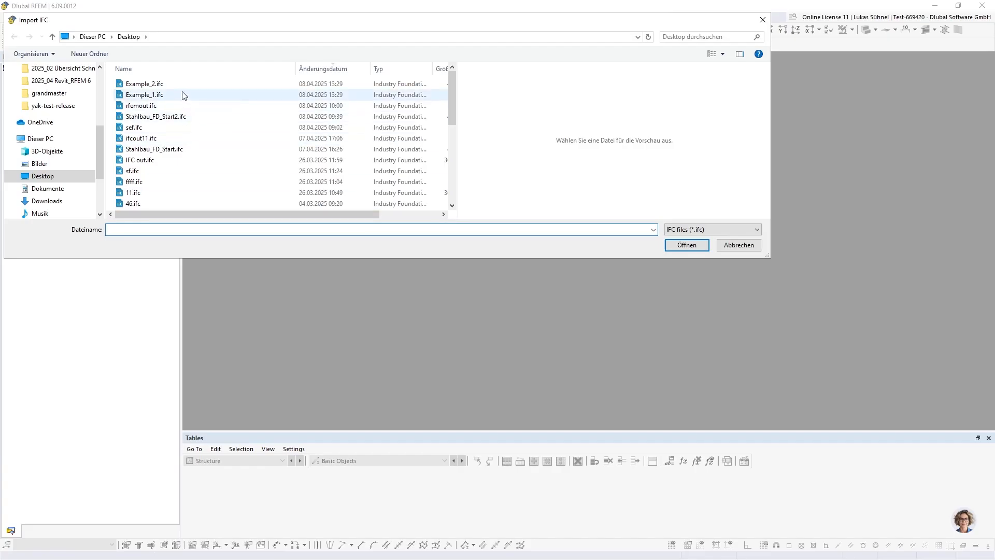
left_click(182, 95)
left_click(683, 247)
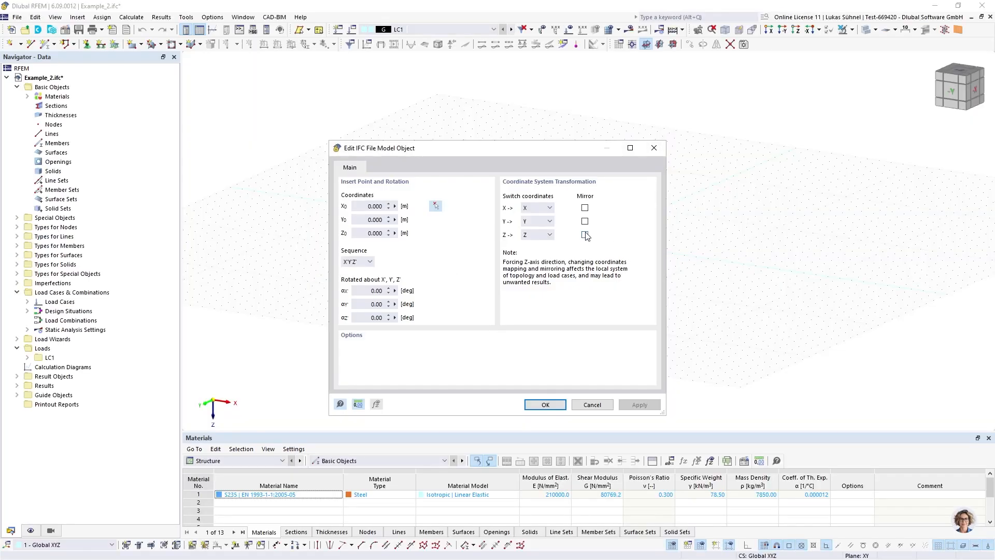
Step: Mirror the Z and Y coordinates of the IFC file model object, accept the import, and dismiss the import log
left_click(585, 235)
left_click(585, 221)
left_click(546, 405)
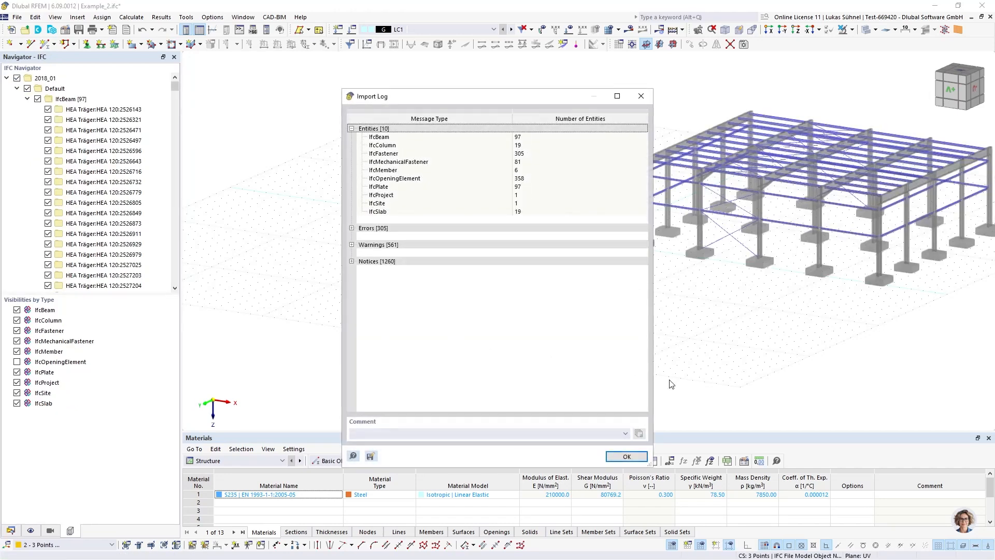
left_click(626, 454)
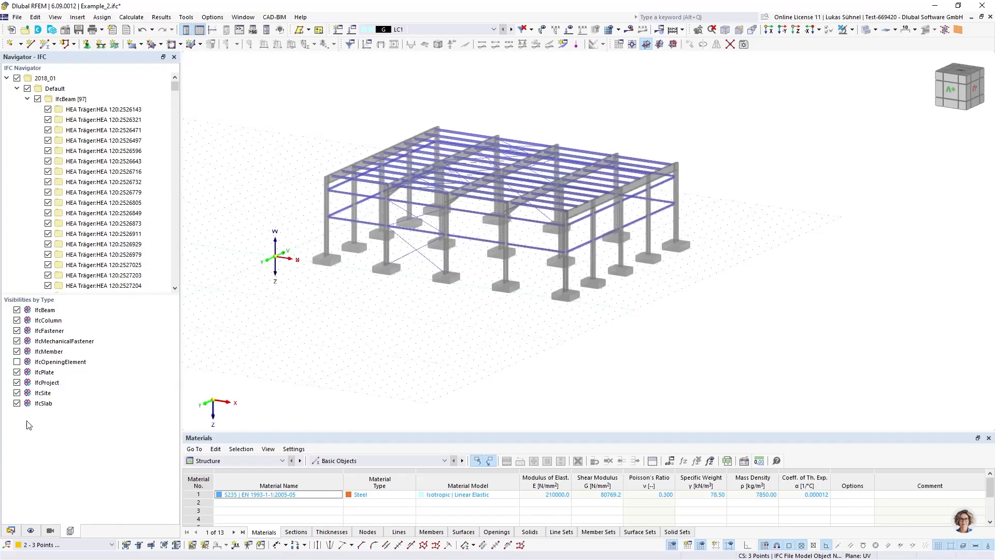
Step: Make the Global XYZ coordinate system active and return to the IFC object overview
left_click(11, 529)
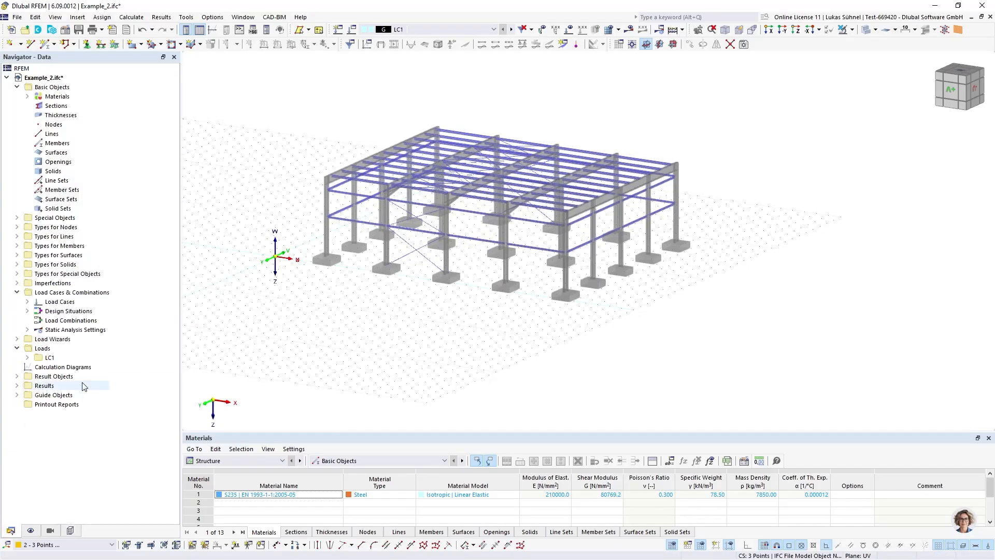
left_click(21, 395)
left_click(27, 404)
right_click(62, 413)
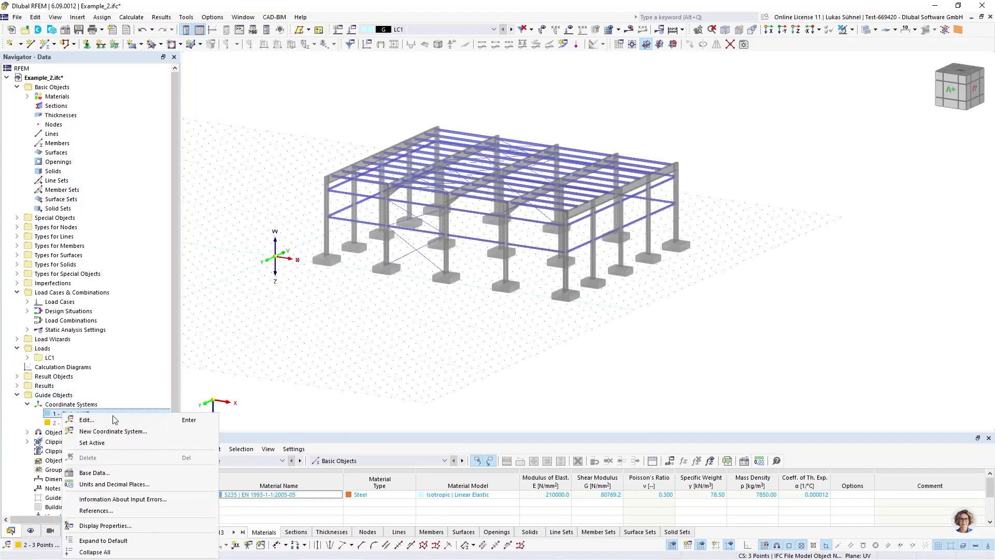
left_click(91, 443)
left_click(70, 529)
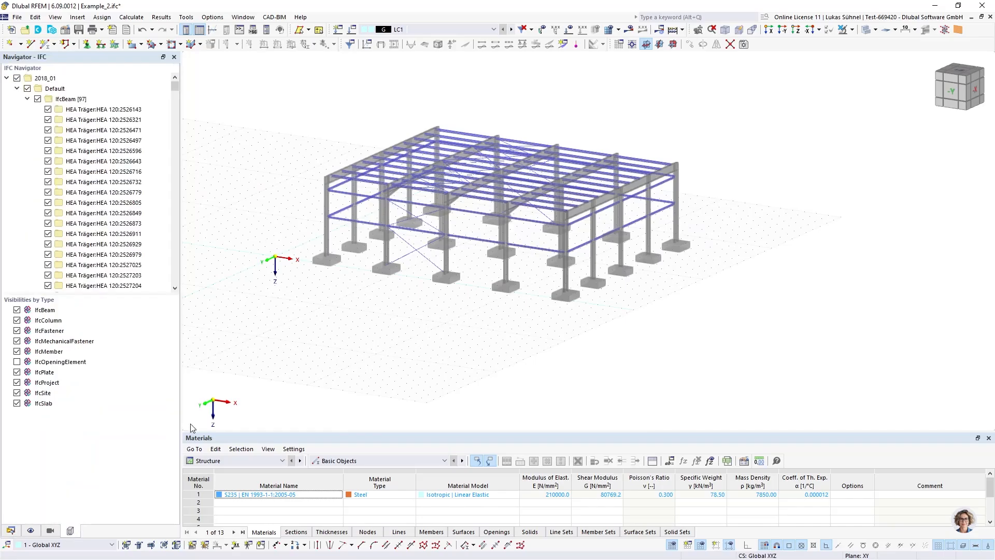
Step: Display the IFC model in opaque solid rendering and examine a frame corner and the overall hall
middle_click_drag(363, 321, 480, 332, "ctrl")
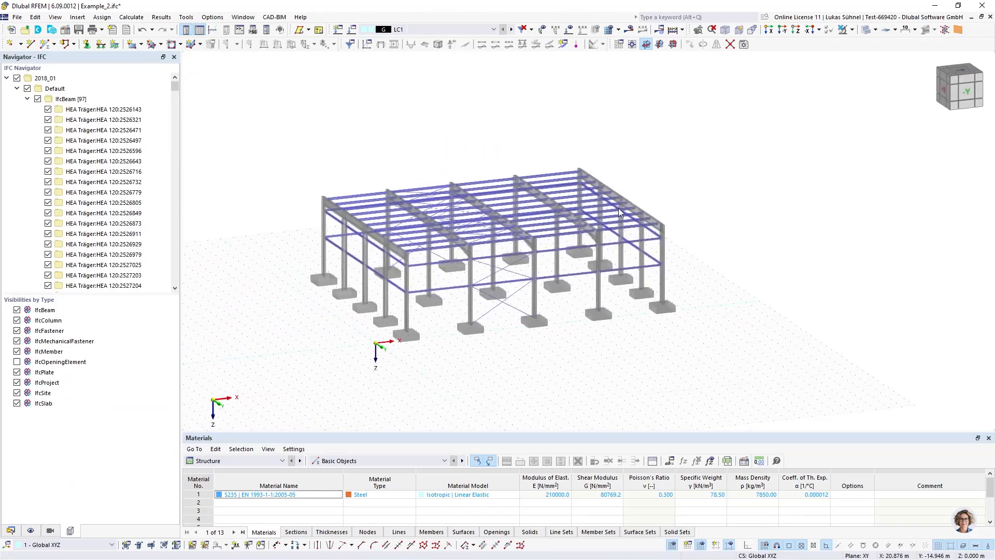
left_click(867, 31)
scroll(594, 255, "up", 1)
middle_click_drag(591, 255, 700, 303, "ctrl")
scroll(605, 226, "up", 5)
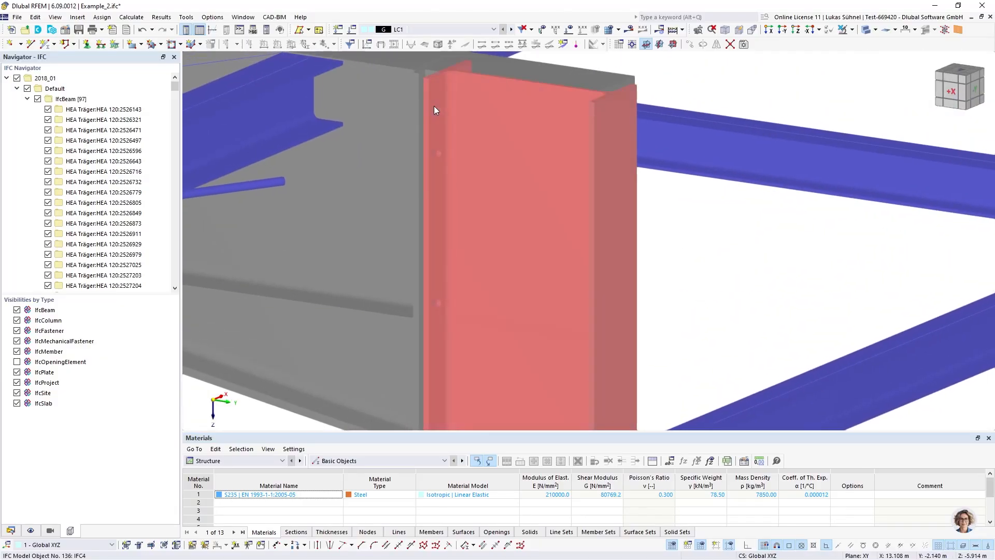
scroll(628, 201, "down", 5)
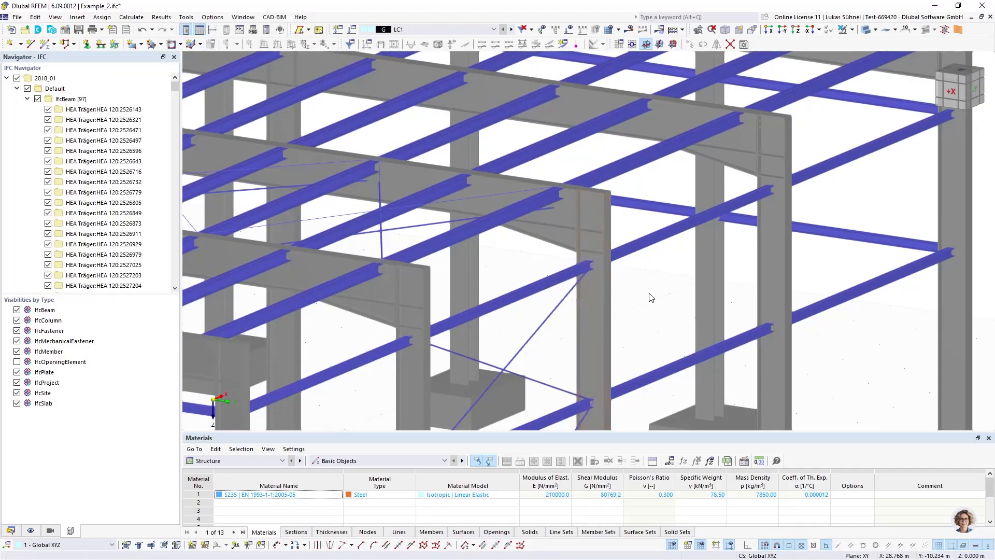
scroll(642, 290, "down", 6)
scroll(420, 246, "down", 4)
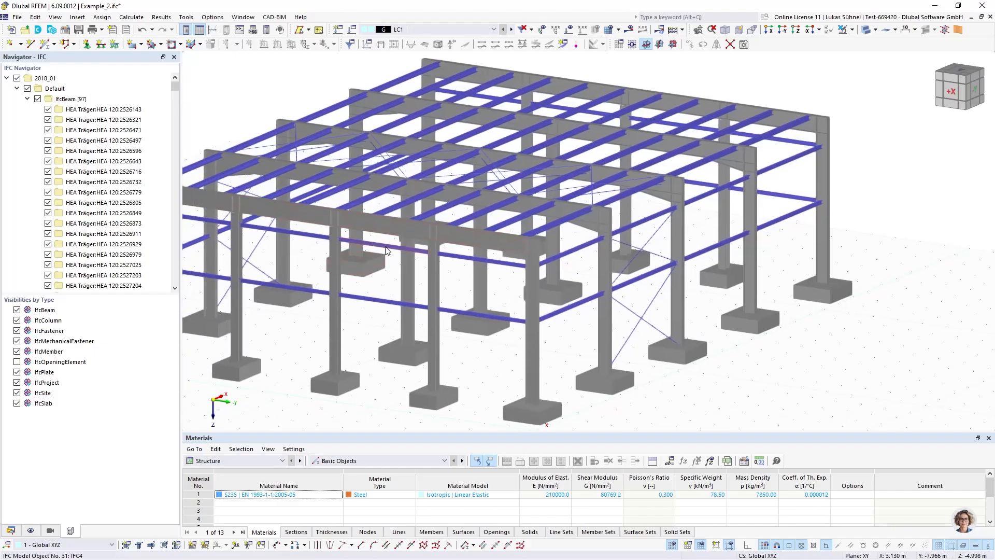
middle_click_drag(533, 286, 460, 287, "ctrl")
Step: Check the Members and Sections entries in the model data, then return to the IFC object overview
left_click(12, 530)
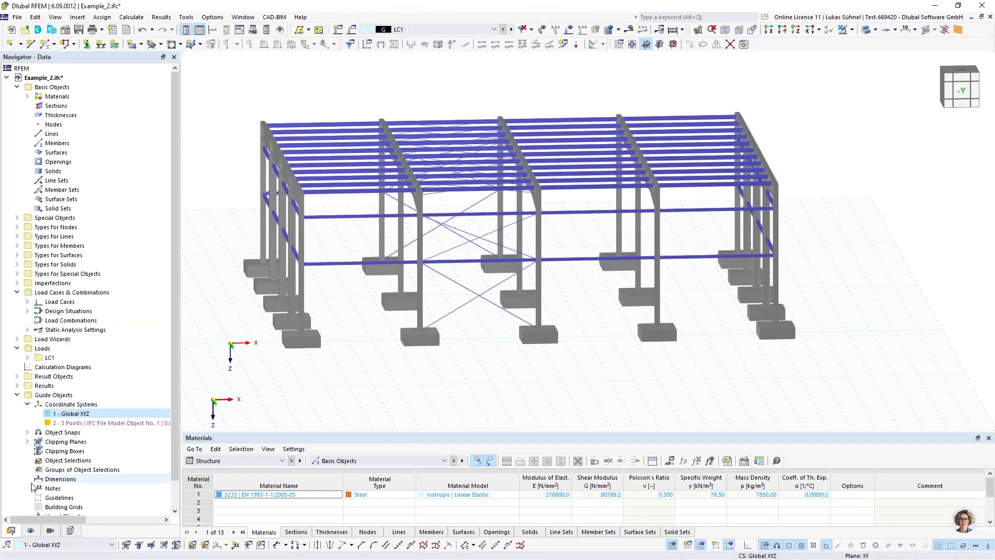
left_click(50, 145)
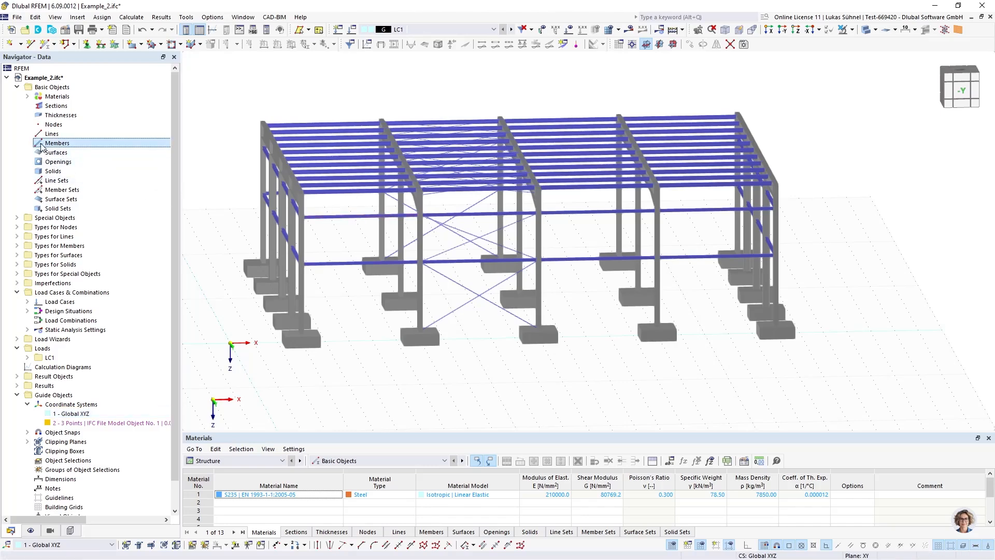
left_click(39, 106)
middle_click_drag(206, 137, 348, 153)
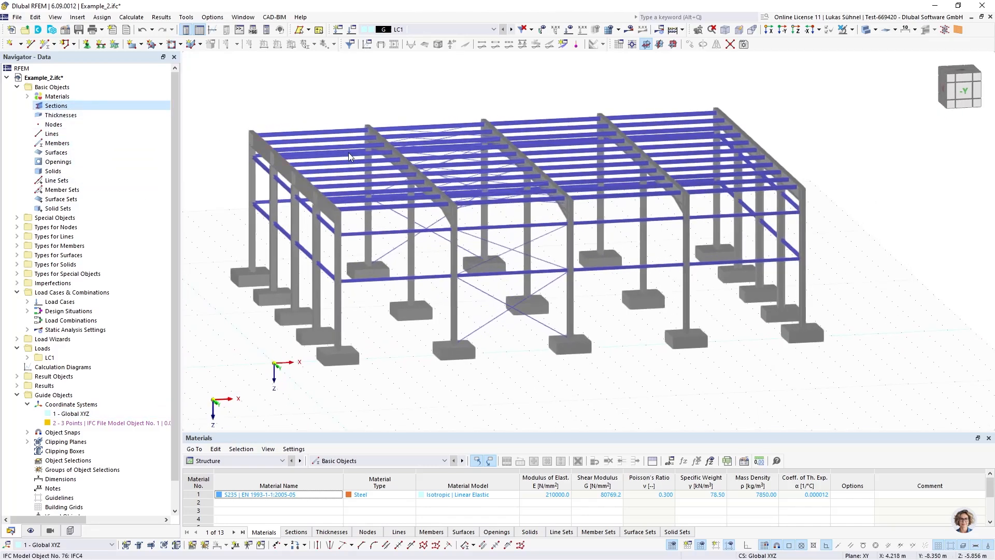
left_click(71, 531)
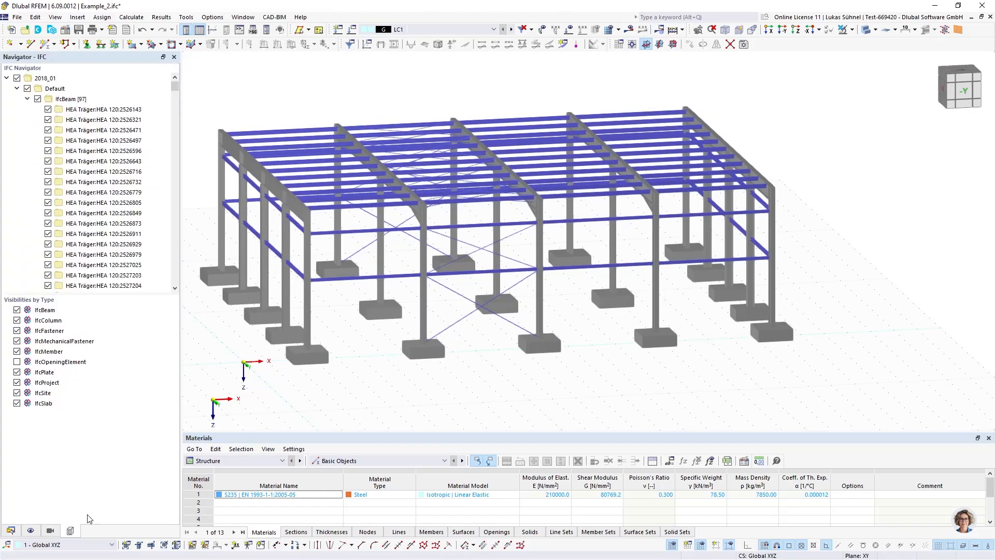
Step: Show the IFC properties window and select a front column beside the bracing to view its basic properties
left_click(308, 296)
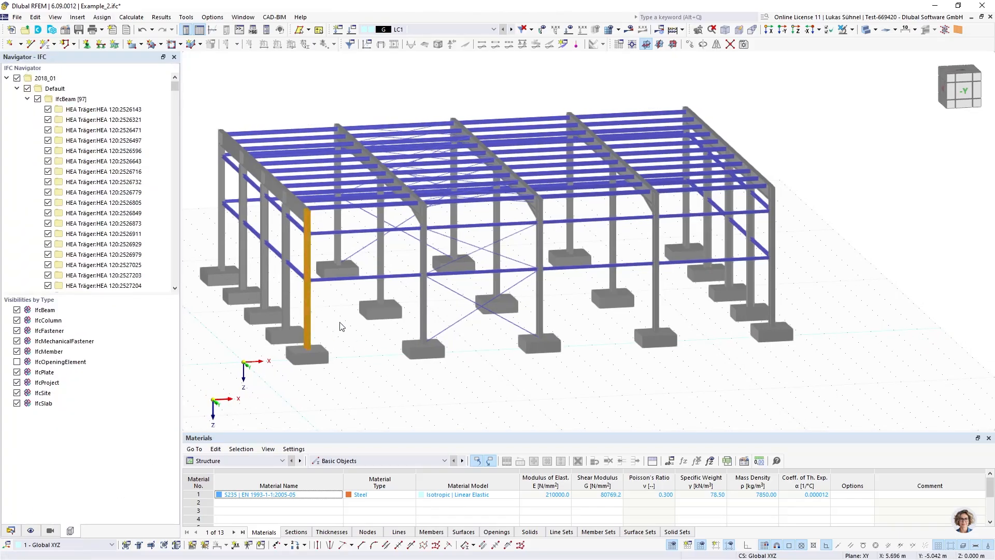
left_click(310, 294)
scroll(441, 323, "down", 3)
scroll(383, 322, "up", 3)
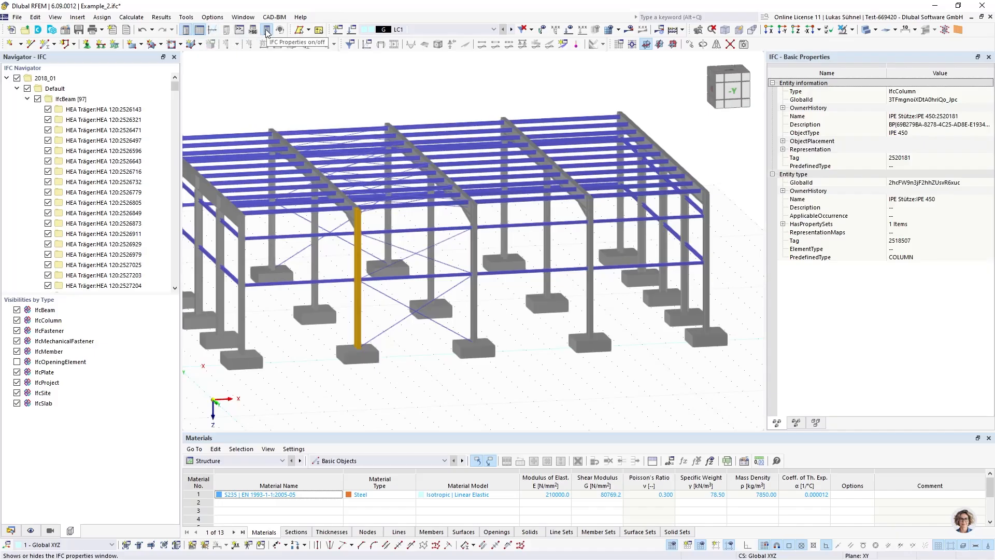
left_click(472, 288)
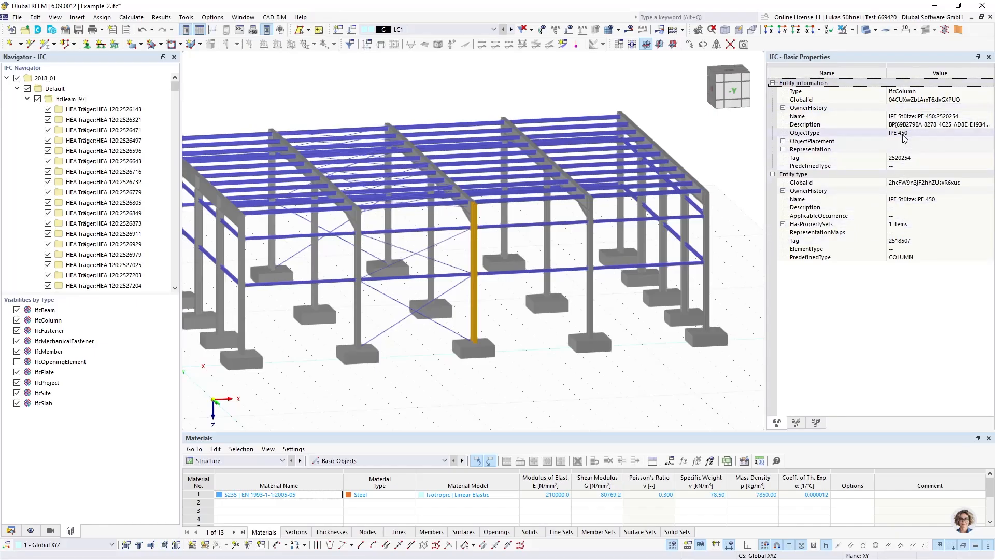
Step: Look up the selected column's associated IfcMaterial name in its relations, then return to its basic properties
left_click(796, 422)
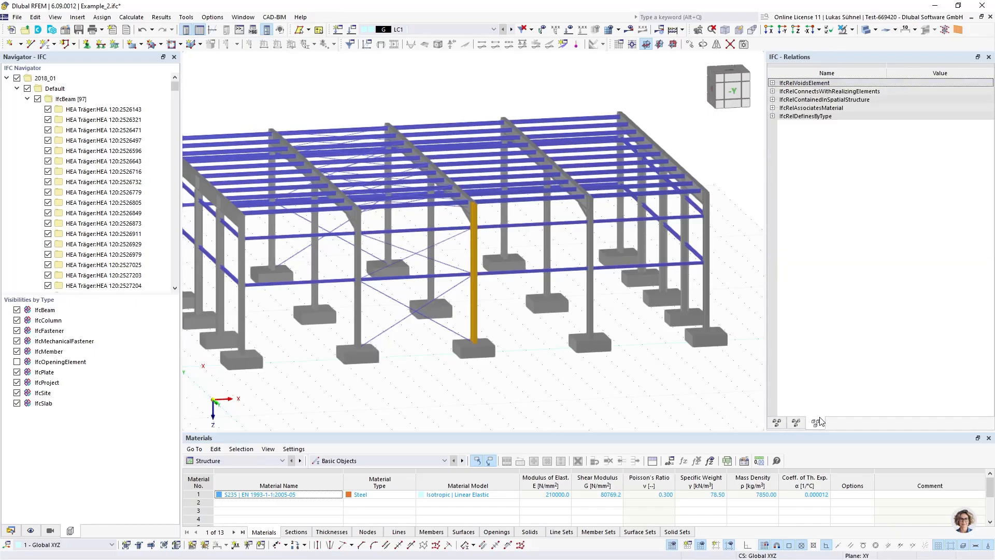
left_click(773, 109)
left_click(783, 116)
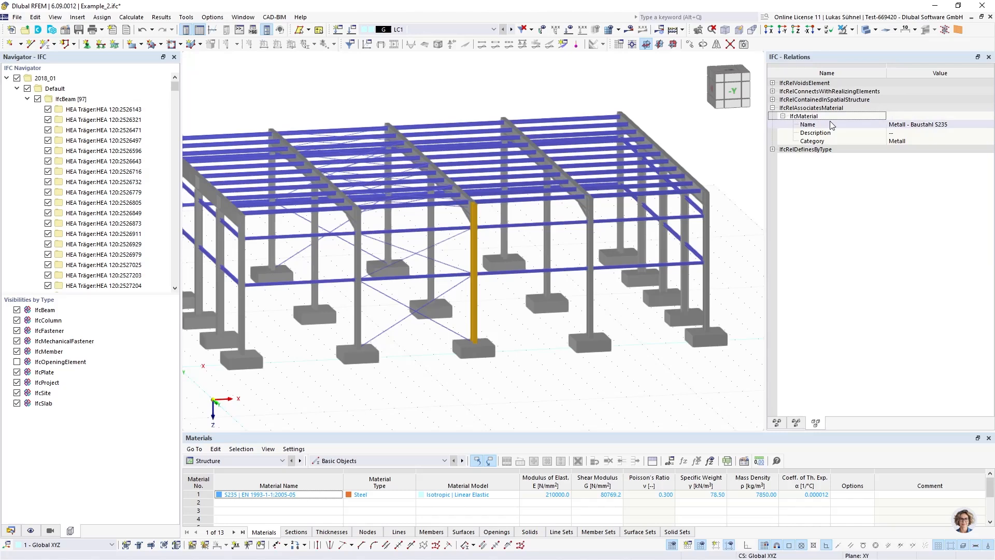
left_click(920, 126)
left_click(777, 423)
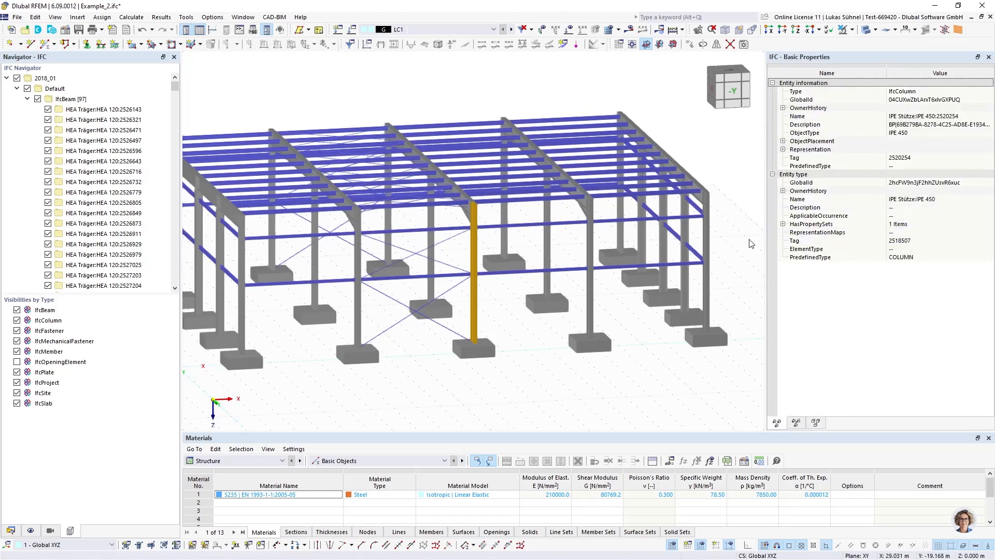
Step: Deselect the front column and close the IFC properties window
left_click(409, 373)
middle_click_drag(410, 374, 457, 330)
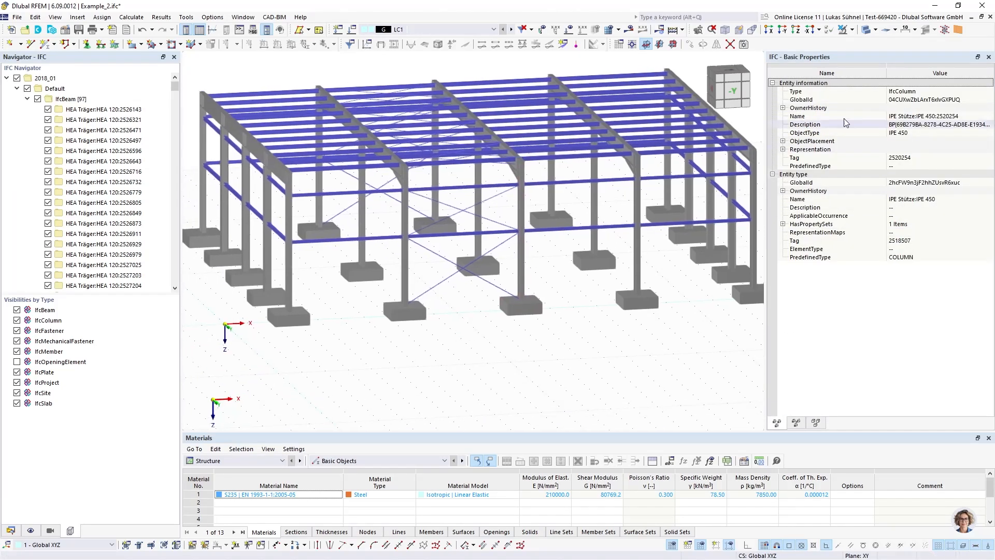
scroll(685, 196, "down", 3)
left_click(989, 57)
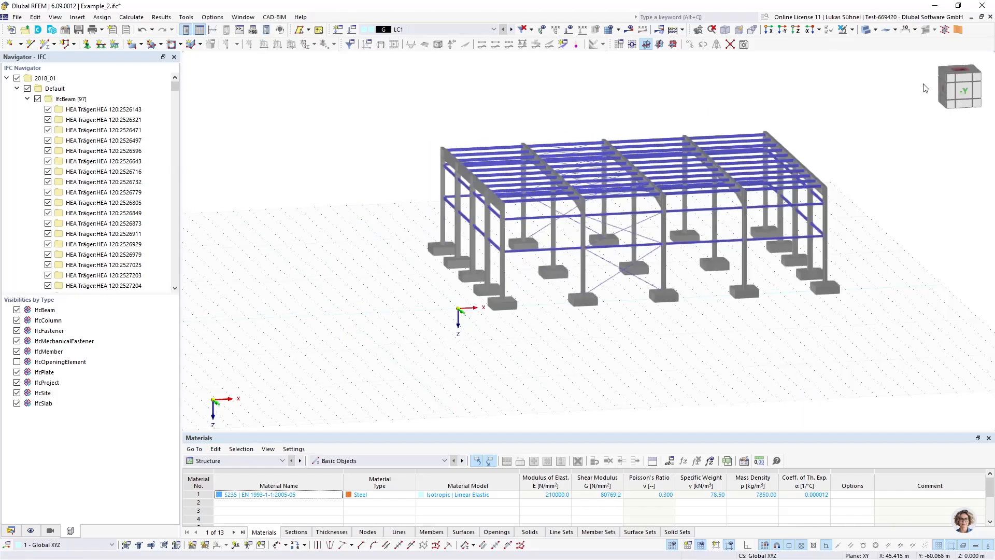
Step: Select the end-frame columns in the front view, review the conversion commands offered for them, and clear the selection
middle_click_drag(604, 153, 506, 188)
middle_click_drag(358, 149, 335, 136, "ctrl")
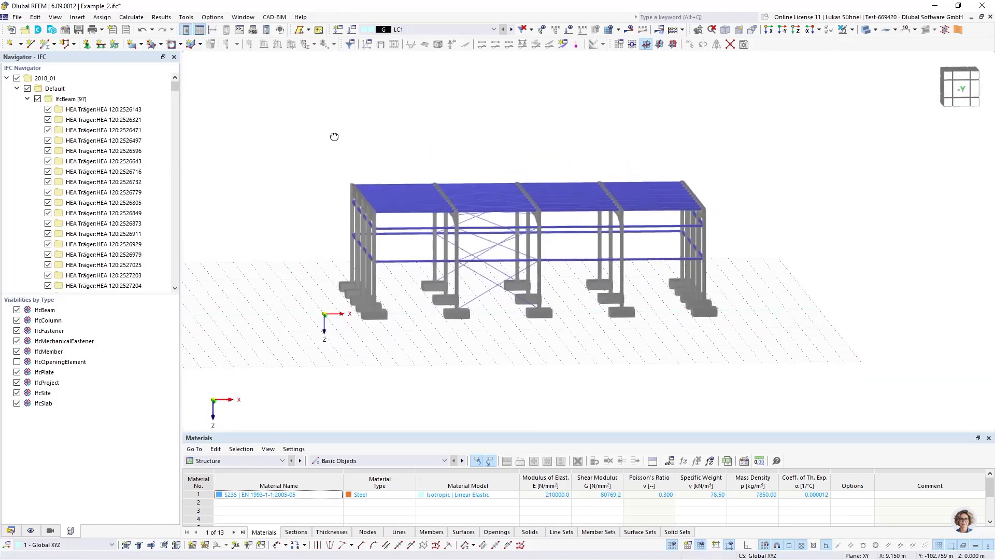
scroll(367, 206, "up", 3)
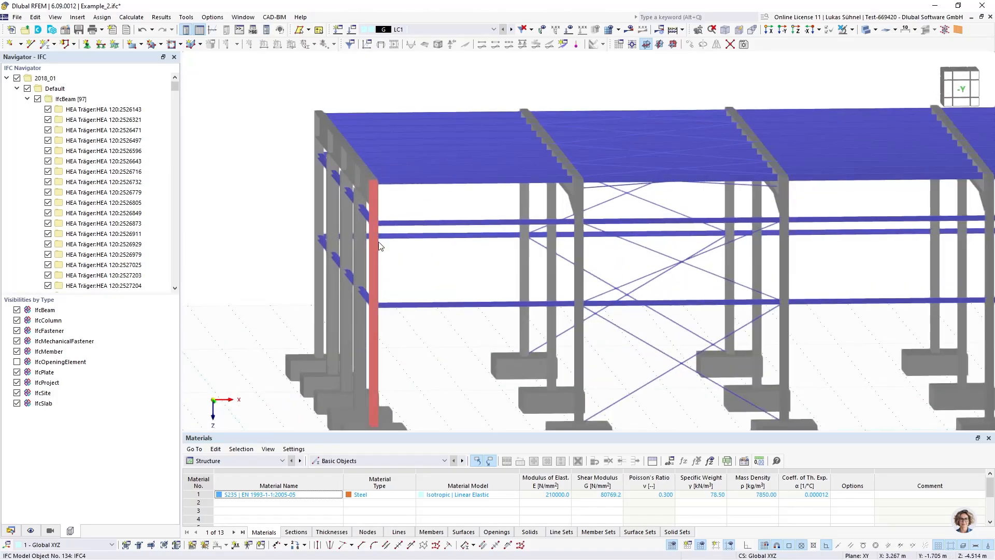
middle_click_drag(396, 266, 389, 255, "ctrl")
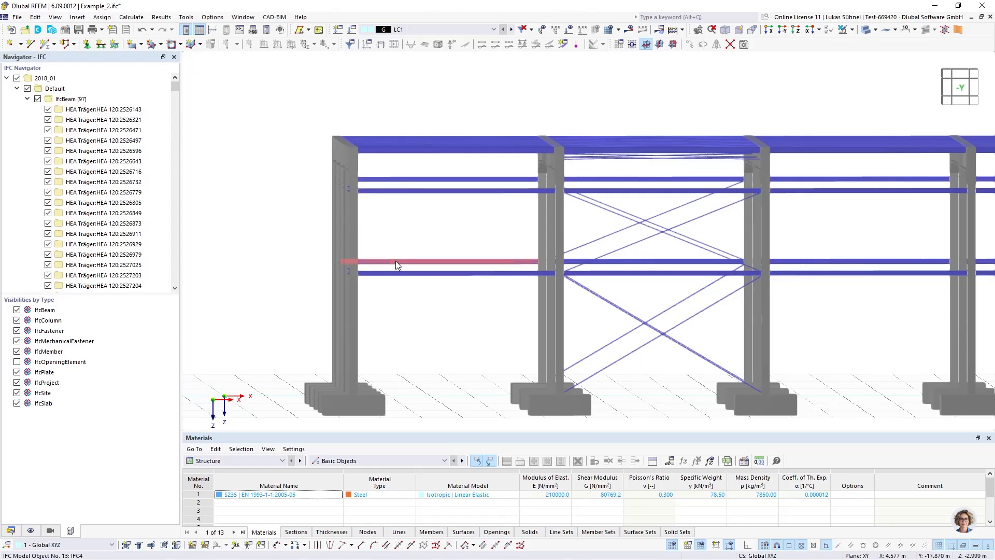
left_click_drag(395, 230, 334, 208)
right_click(359, 222)
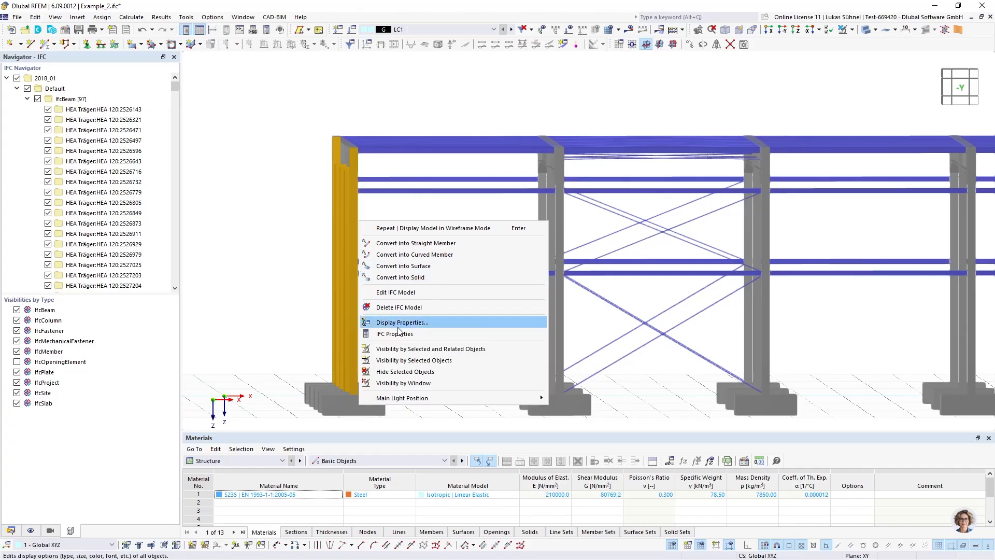
left_click(275, 250)
Step: Open the conversion tables and check the Dlubal material assigned to Metall - Baustahl S235 in the material library without changing it
mouse_move(269, 222)
middle_mouse_down()
mouse_move(264, 213)
mouse_move(275, 216)
middle_mouse_up()
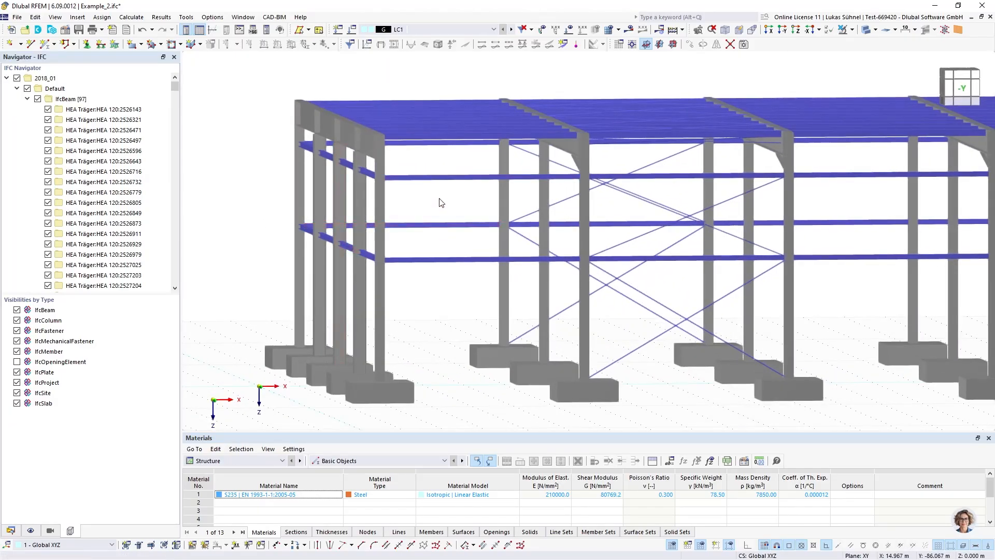
middle_click_drag(440, 200, 438, 212, "ctrl")
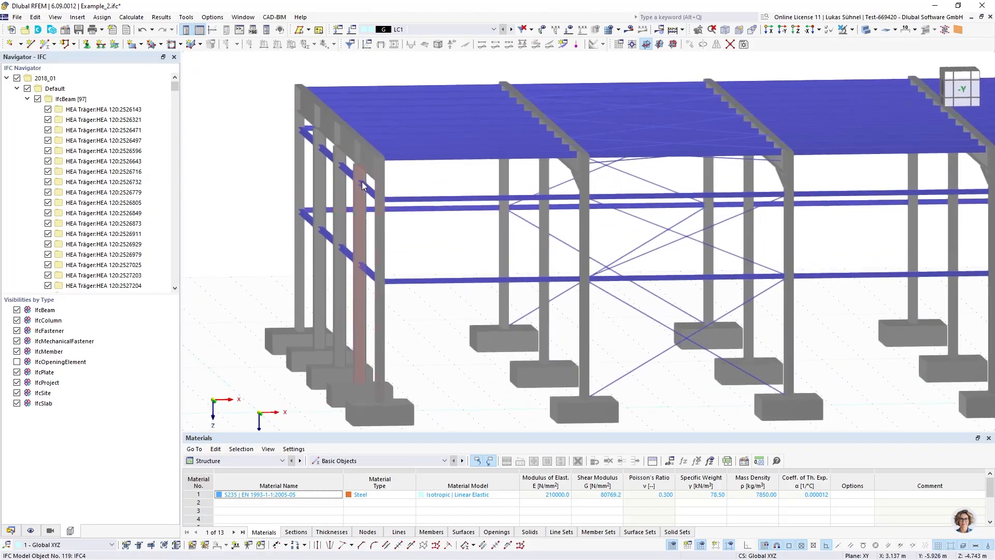
left_click(274, 17)
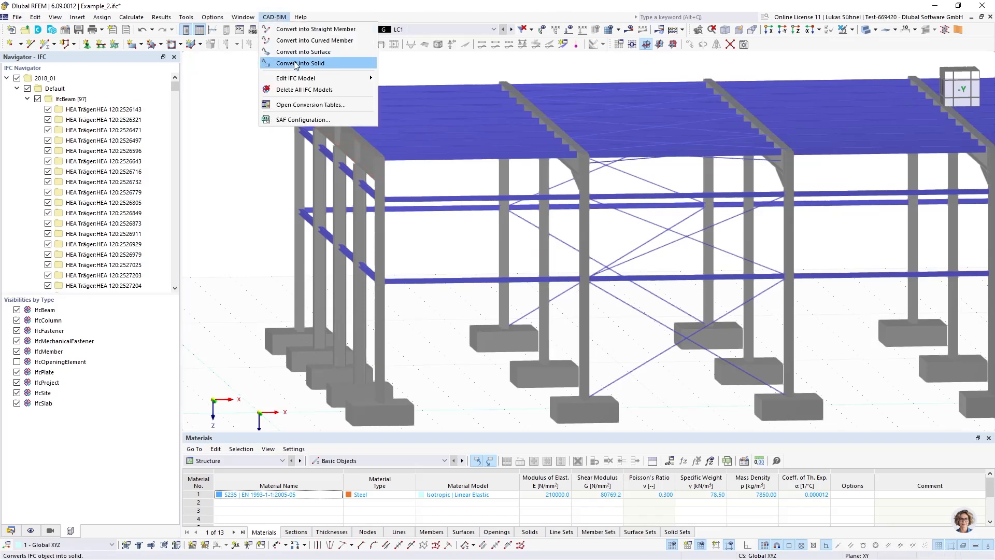
left_click(307, 105)
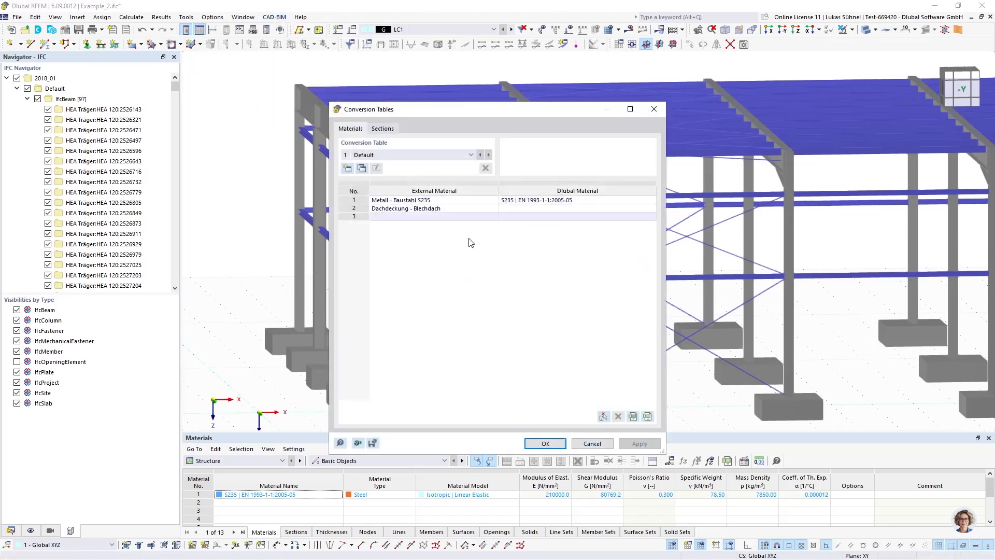
left_click(534, 201)
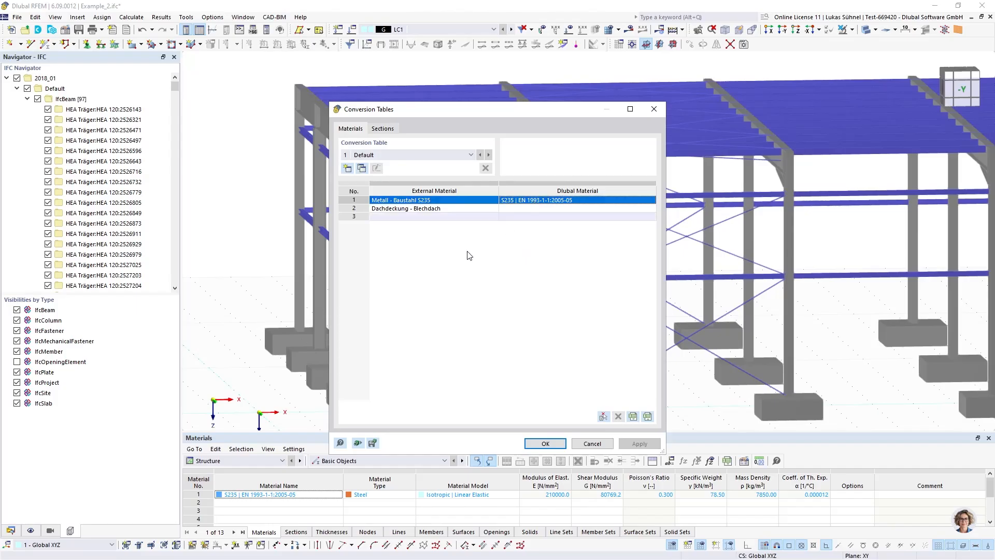
left_click(404, 200)
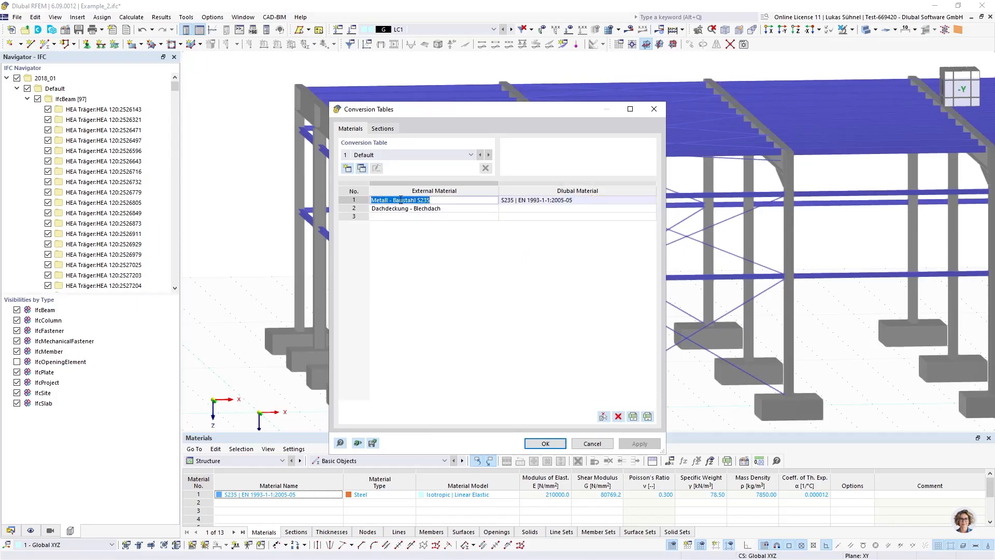
key("Tab")
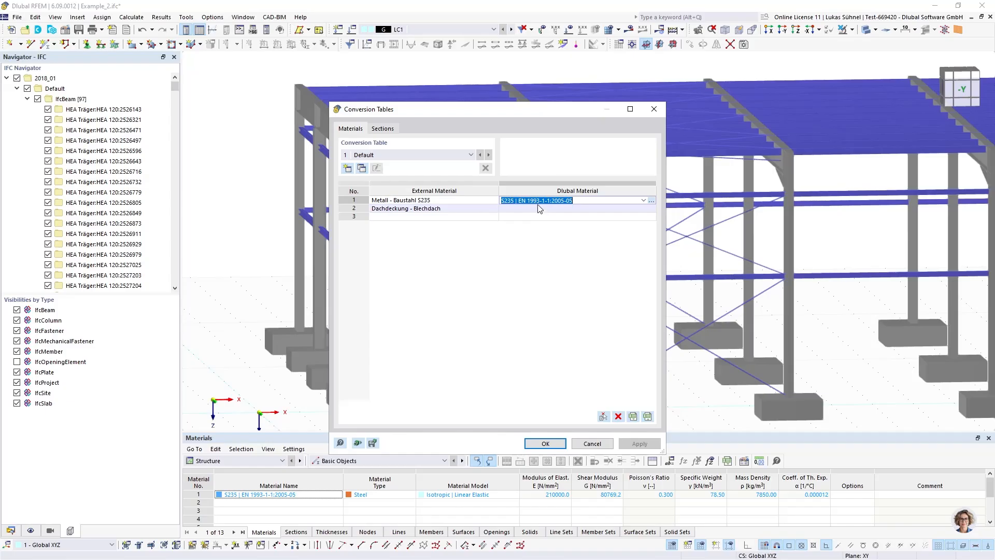
left_click(653, 200)
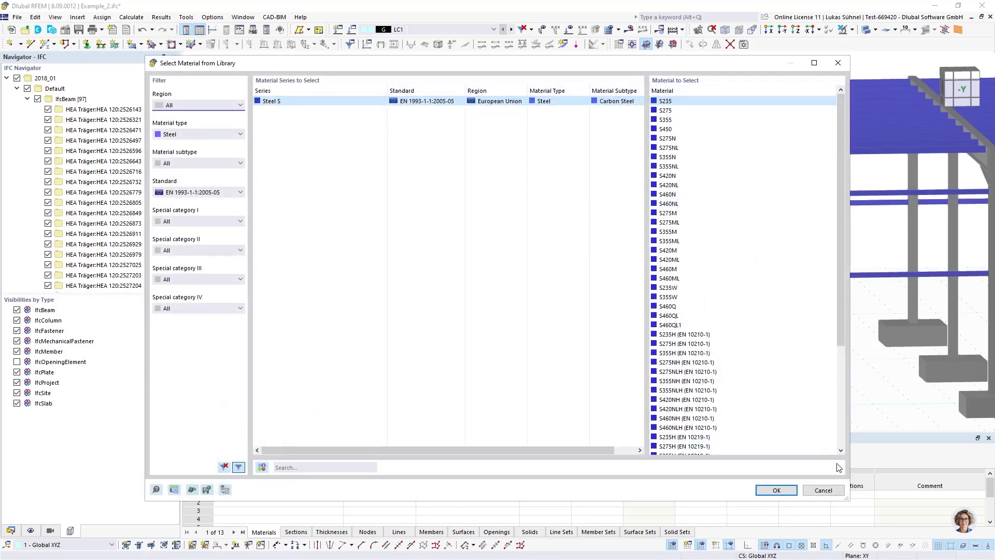
left_click(824, 490)
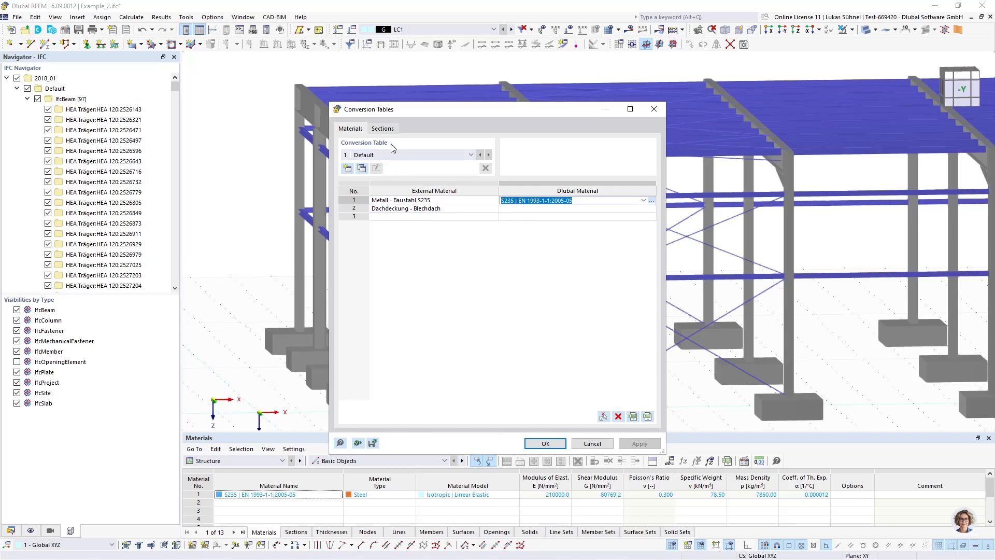
Step: Review the assignments of external sections to Dlubal sections, including HEA 300 through HEA 120, and close the conversion tables
left_click(389, 130)
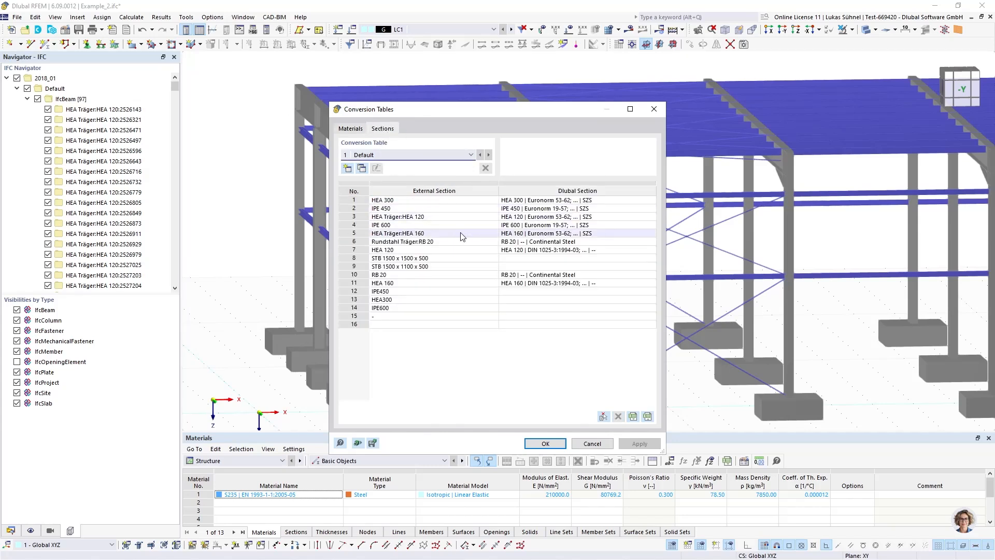
left_click_drag(508, 201, 554, 252)
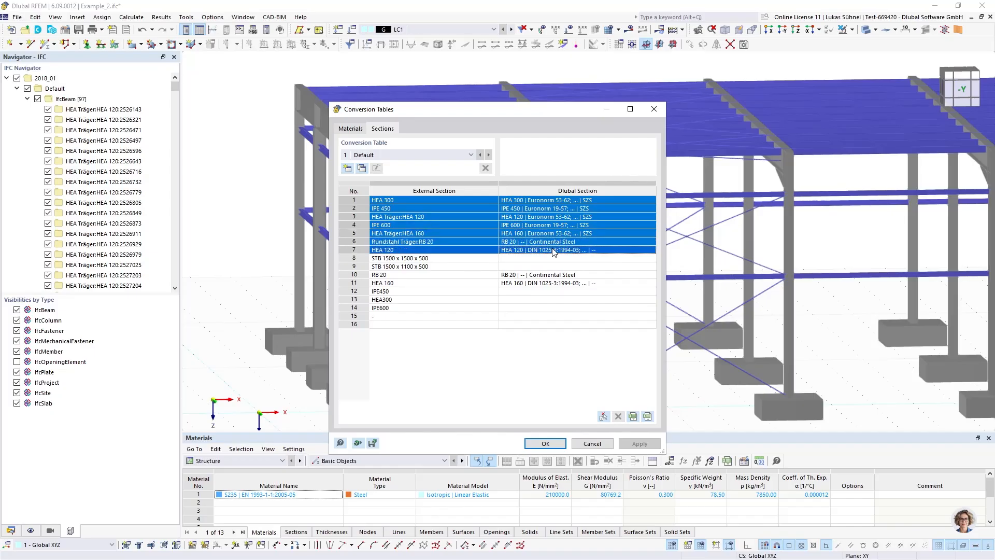
left_click(545, 444)
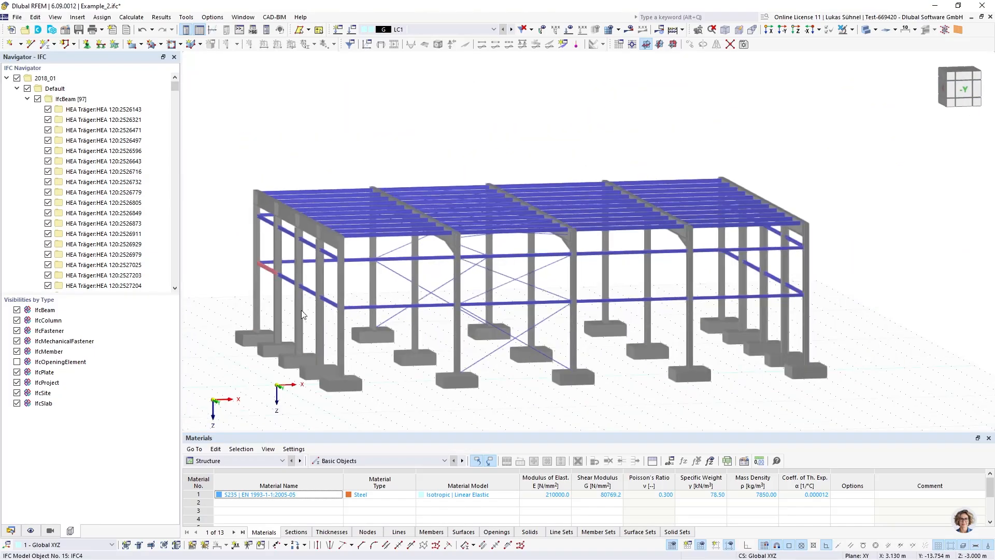
Step: Inspect a bolt at the frame corner and review the conversion commands available for it, leaving it unconverted
middle_click_drag(357, 320, 498, 311, "ctrl")
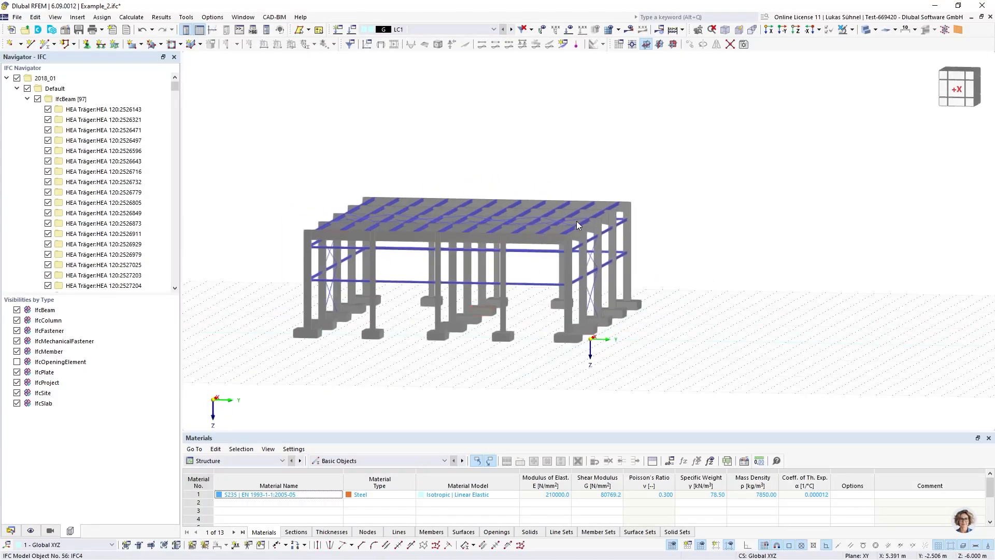
scroll(577, 220, "up", 10)
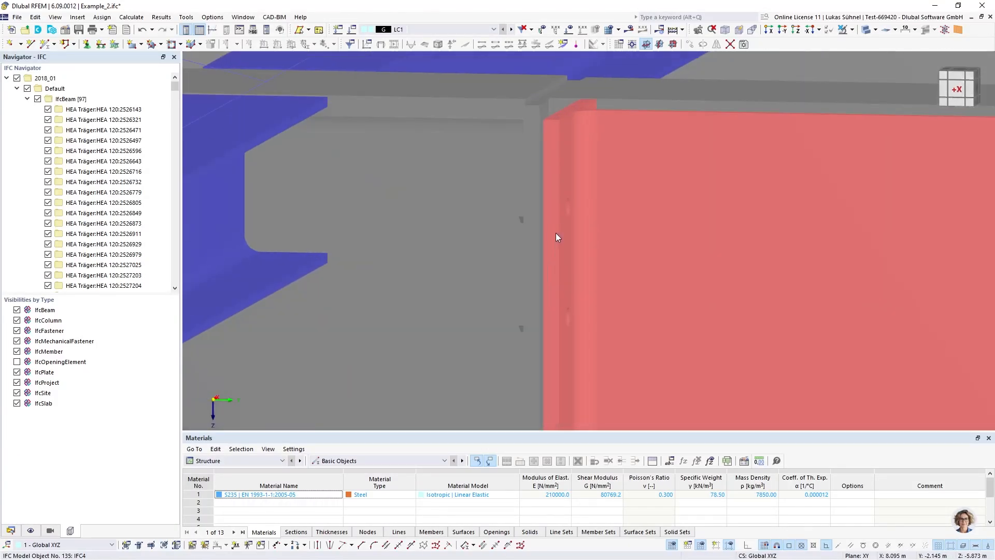
right_click(575, 208)
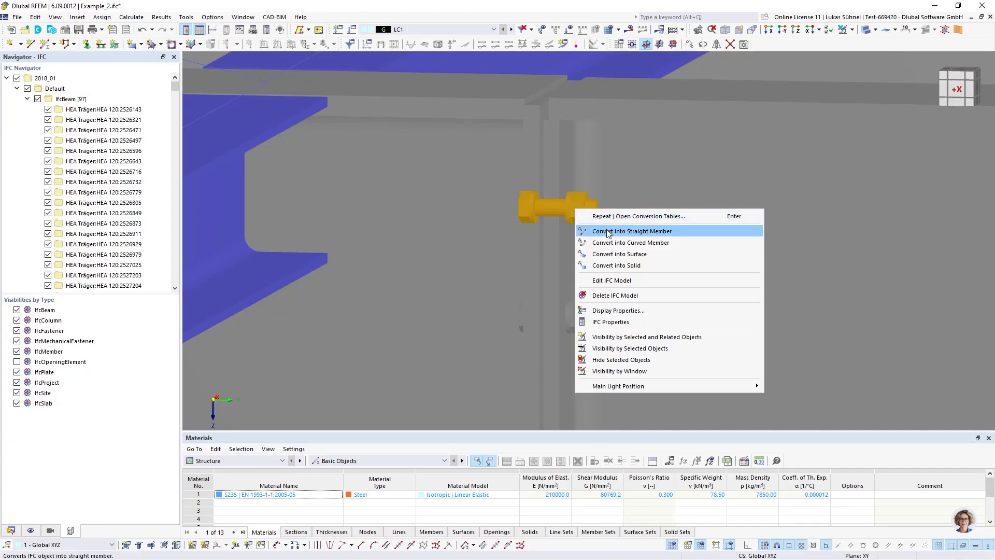
key("Escape")
scroll(570, 211, "down", 6)
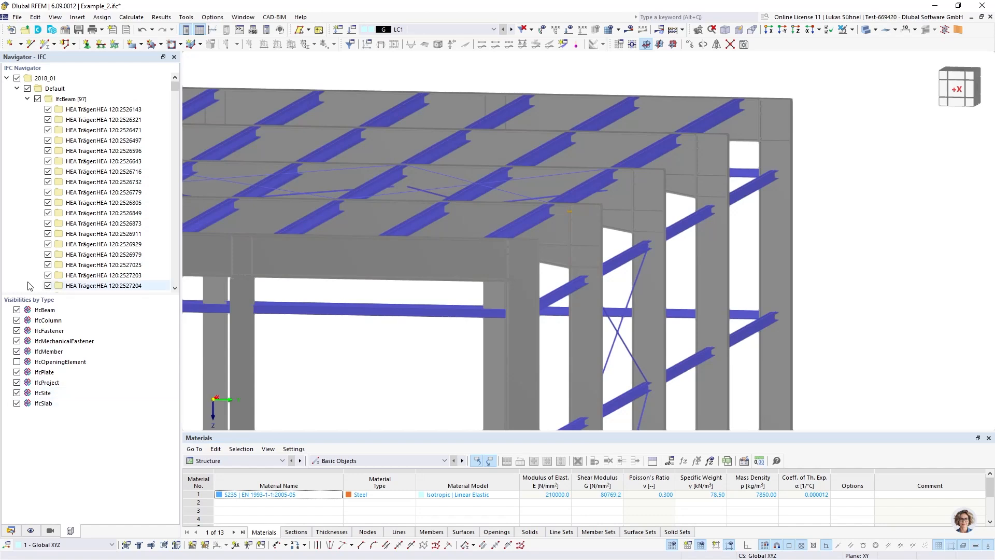
Step: Hide the IfcSlab, IfcSite, IfcProject, IfcPlate, IfcMember, IfcMechanicalFastener and IfcFastener types, keeping only IfcBeam and IfcColumn visible
left_click(17, 404)
left_click(17, 393)
left_click(17, 383)
left_click(17, 373)
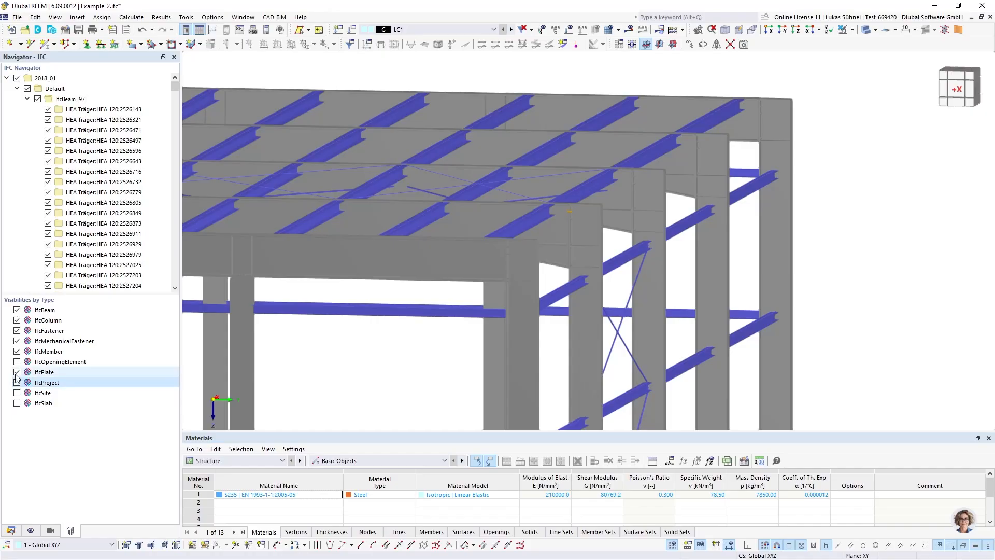
left_click(17, 351)
left_click(17, 342)
left_click(17, 330)
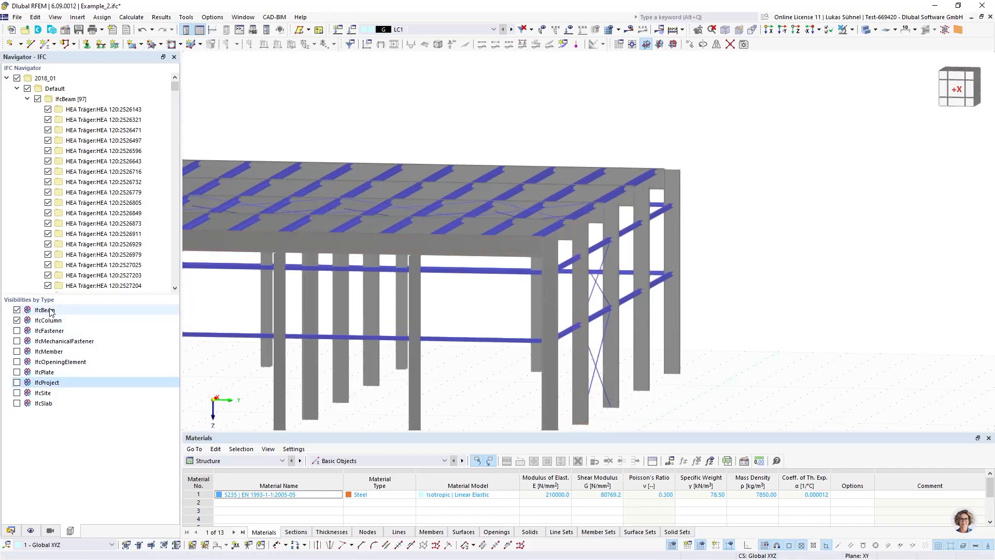
Step: Select all visible beams and columns of the hall in the front view and convert them into straight members
middle_click_drag(704, 240, 778, 240, "ctrl")
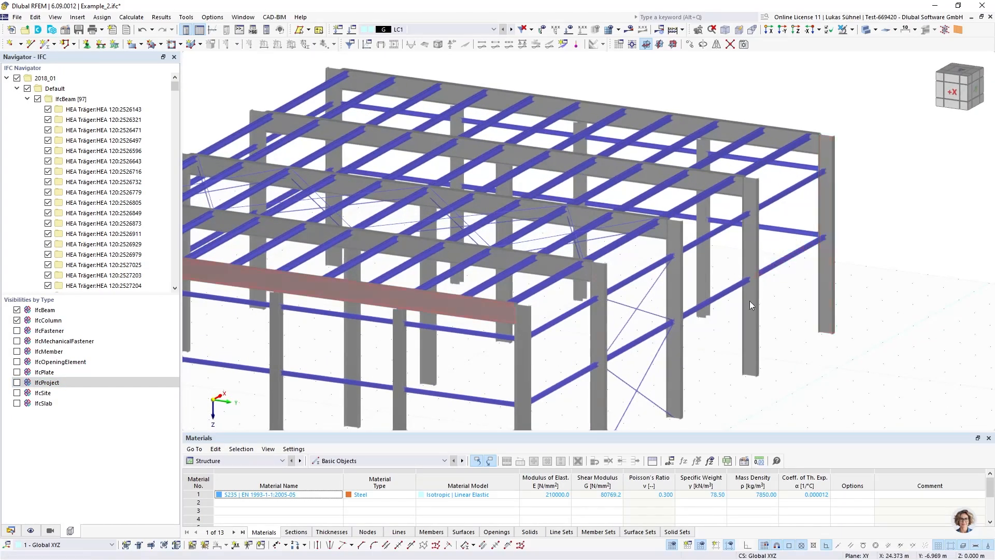
scroll(684, 213, "up", 5)
scroll(646, 207, "up", 5)
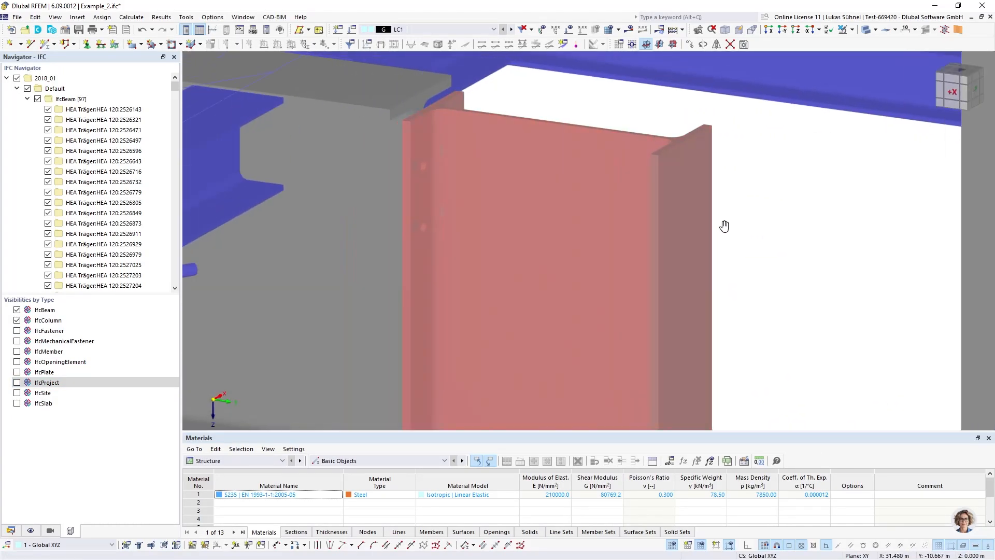
scroll(669, 116, "down", 10)
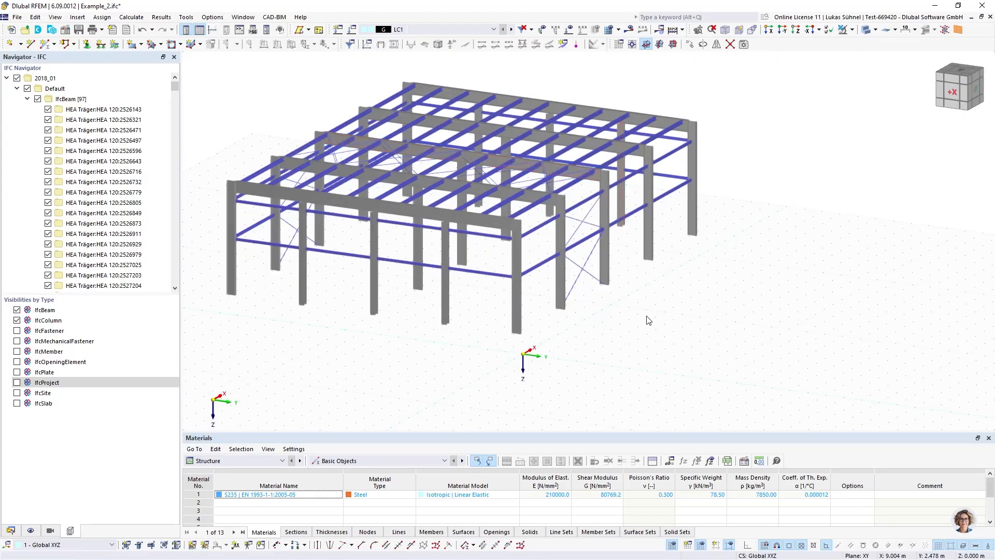
middle_click_drag(647, 316, 514, 290, "ctrl")
left_click_drag(717, 299, 208, 119)
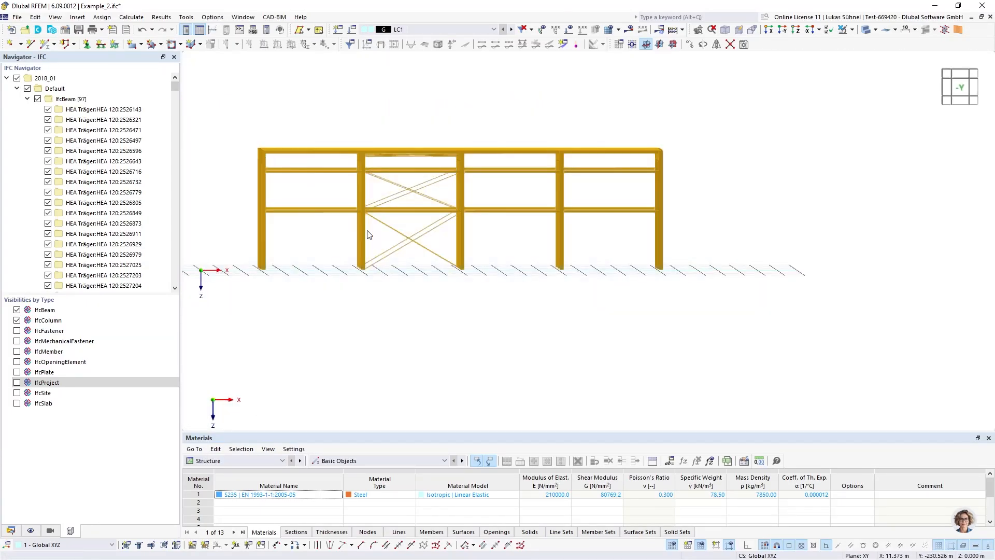
right_click(267, 170)
left_click(328, 193)
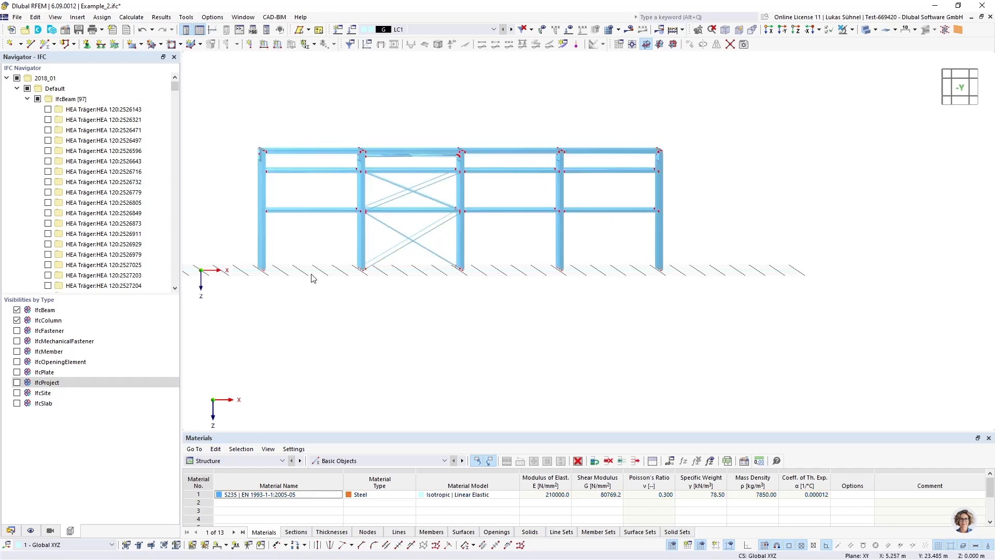
Step: Check the generated entries under Sections and Members in the model data, then examine the converted hall
middle_click_drag(305, 269, 415, 365, "ctrl")
left_click(11, 530)
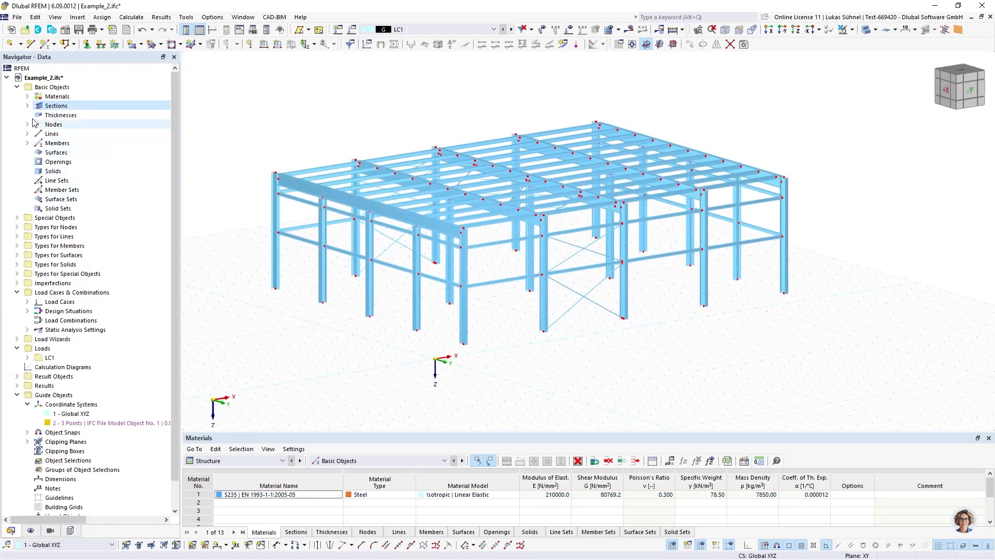
double_click(52, 105)
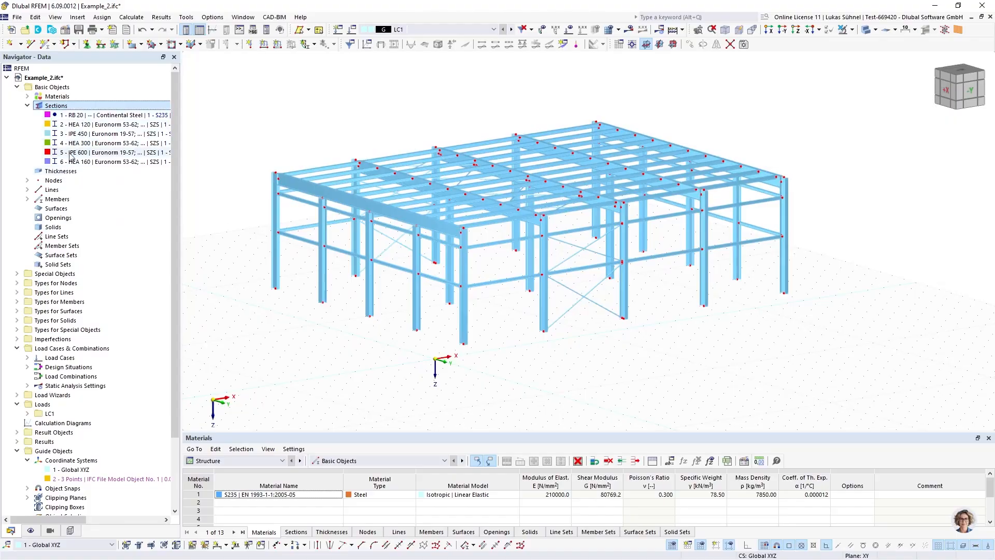
left_click(27, 105)
left_click(27, 143)
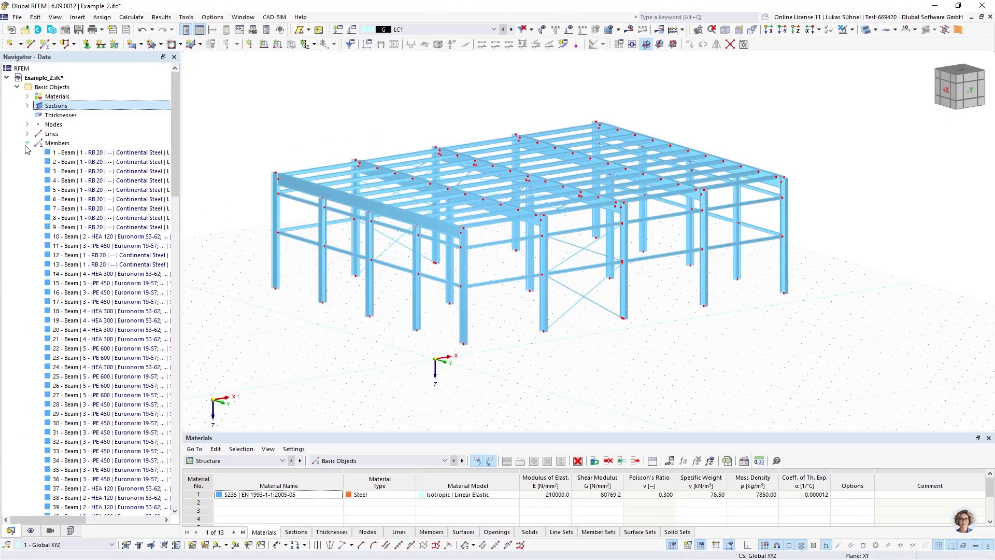
left_click_drag(176, 123, 189, 275)
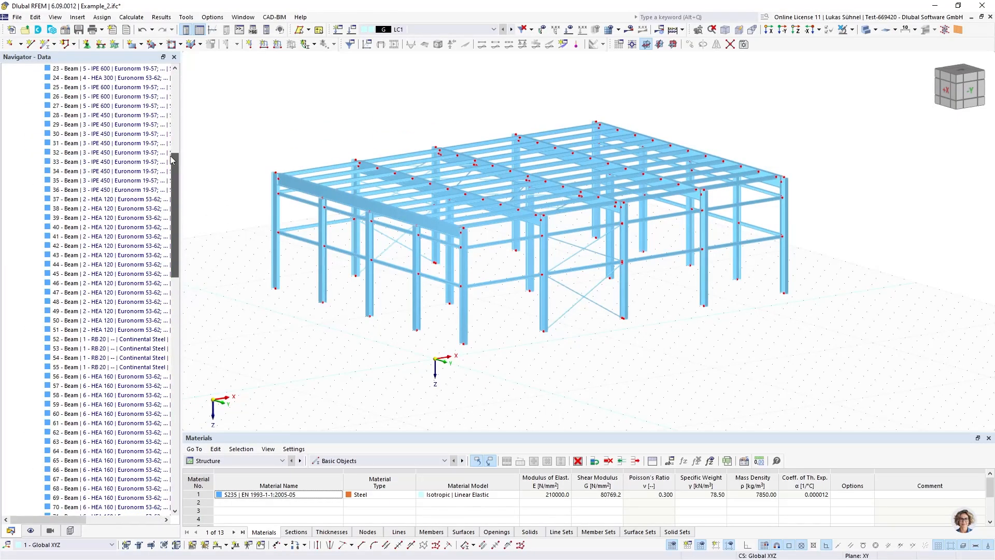
scroll(170, 156, "up", 12)
left_click(27, 144)
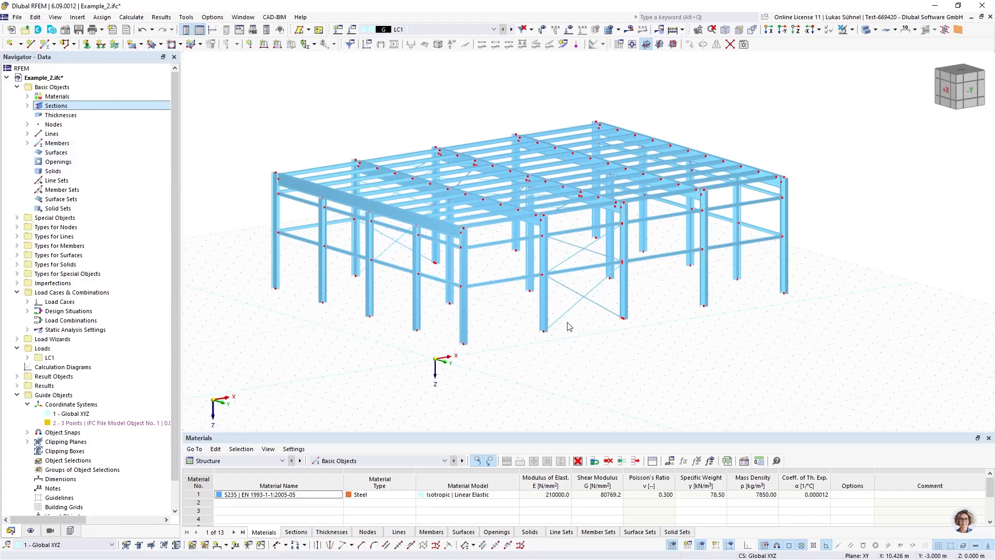
middle_click_drag(569, 327, 493, 331, "ctrl")
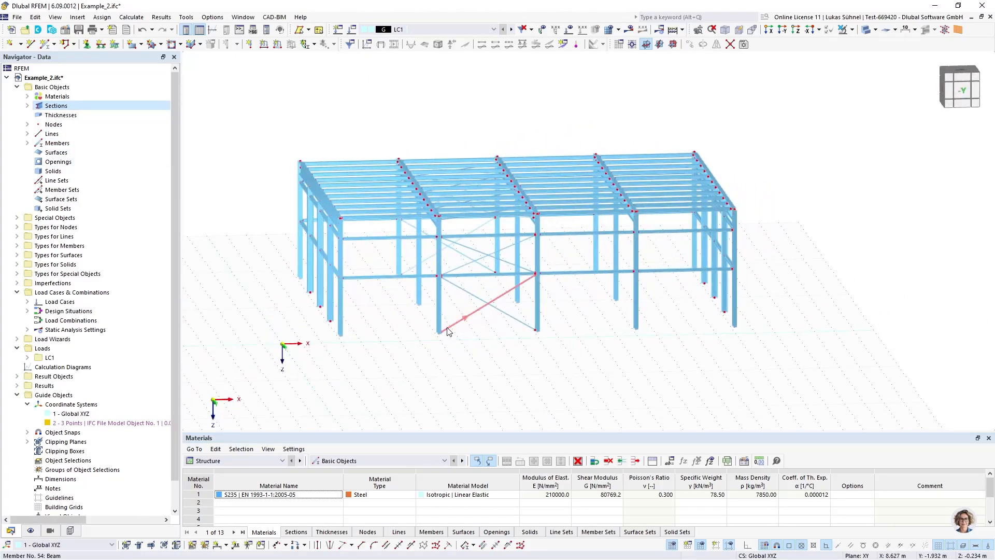
Step: Examine the converted hall up close, checking the purlin ends against the corner frame and the member layout
scroll(368, 278, "up", 5)
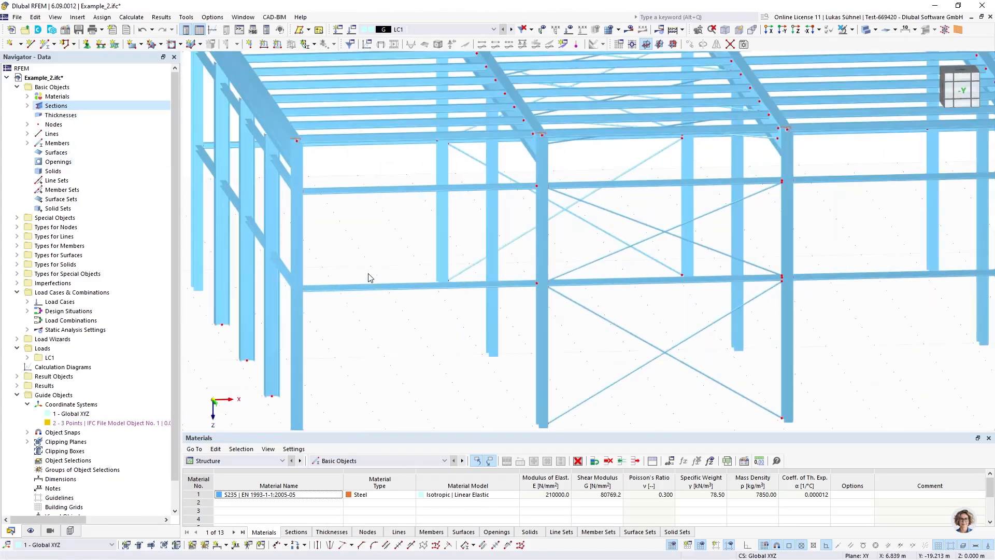
middle_click_drag(368, 278, 406, 323)
scroll(332, 181, "up", 10)
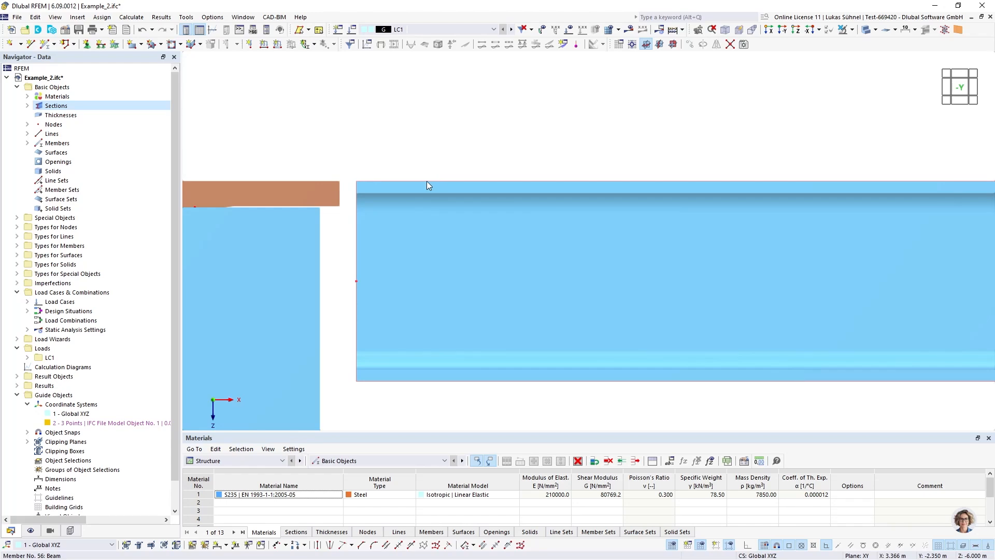
scroll(328, 190, "down", 6)
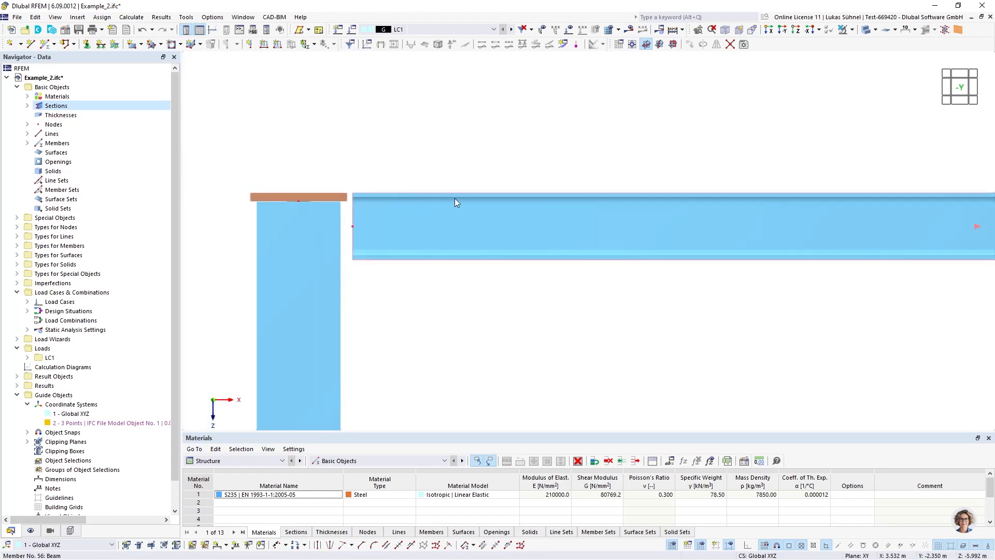
middle_click_drag(320, 175, 324, 178, "ctrl")
right_click(323, 177)
left_click(259, 151)
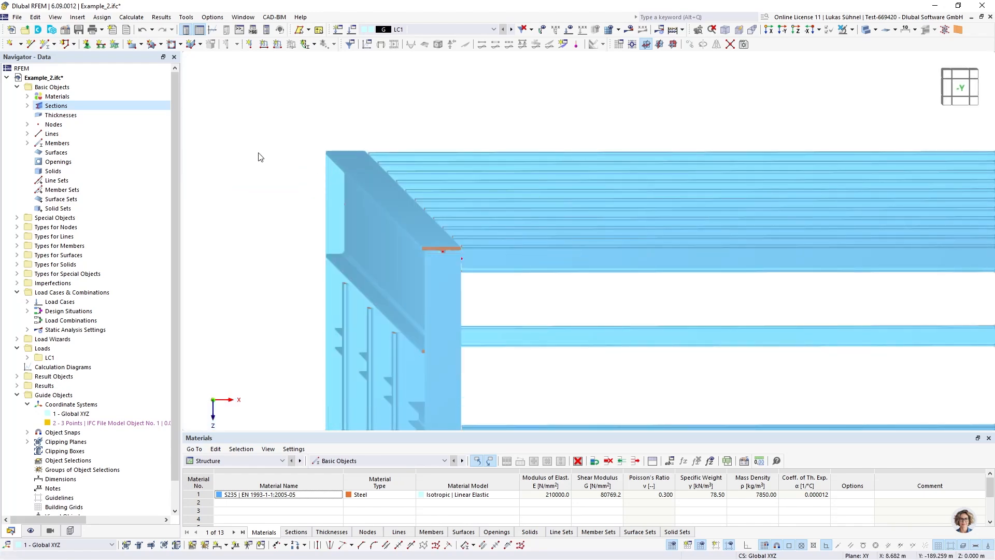
scroll(266, 158, "down", 3)
scroll(287, 181, "down", 3)
middle_click_drag(395, 216, 369, 246, "ctrl")
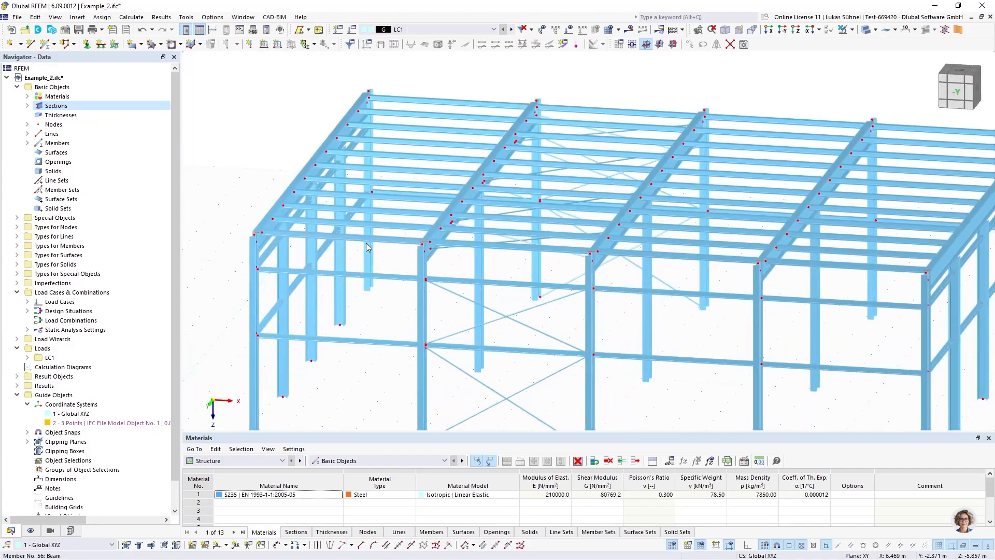
middle_click_drag(335, 289, 334, 249)
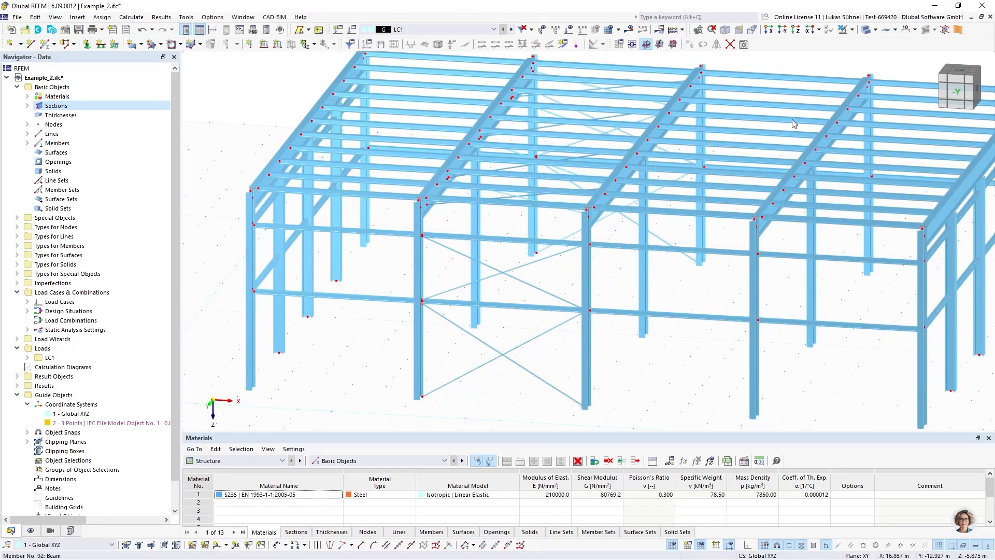
Step: Colour the rendered members by section, examine the hall, and return to colouring by Material & Display Properties
left_click(31, 531)
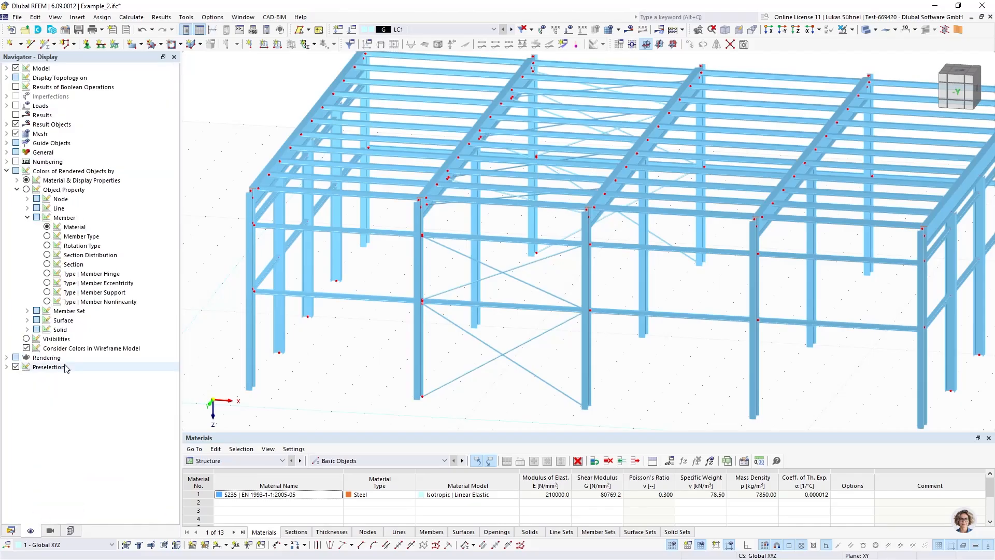
left_click(46, 263)
scroll(317, 362, "down", 4)
middle_click_drag(316, 361, 265, 314)
mouse_move(244, 269)
middle_mouse_down("ctrl")
mouse_move(263, 259)
mouse_move(336, 353)
middle_mouse_up("ctrl")
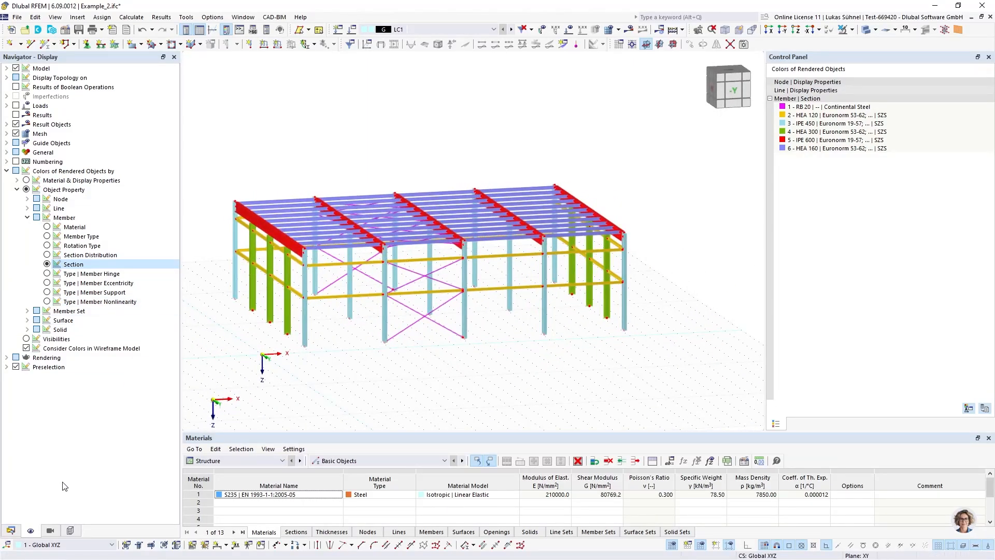
left_click(26, 181)
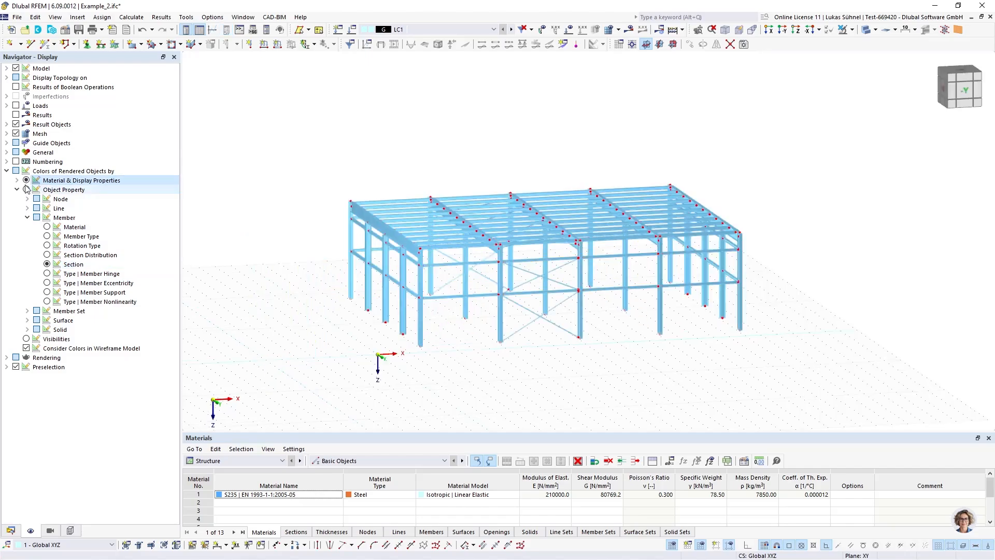
middle_click_drag(402, 182, 331, 198)
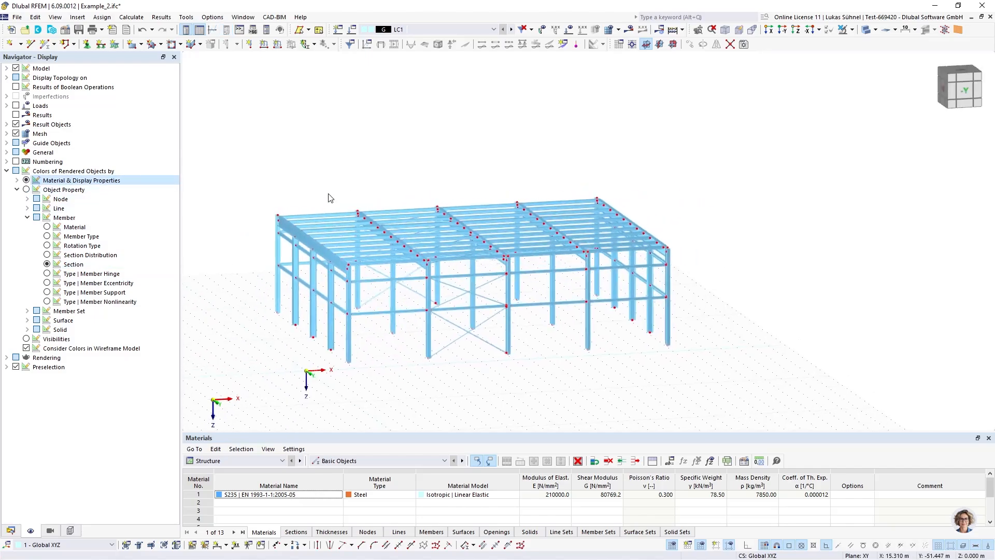
Step: Switch the hall model to wireframe display and bring the end-wall member axes into view
left_click(867, 29)
middle_click_drag(442, 177, 337, 171, "ctrl")
scroll(407, 254, "up", 5)
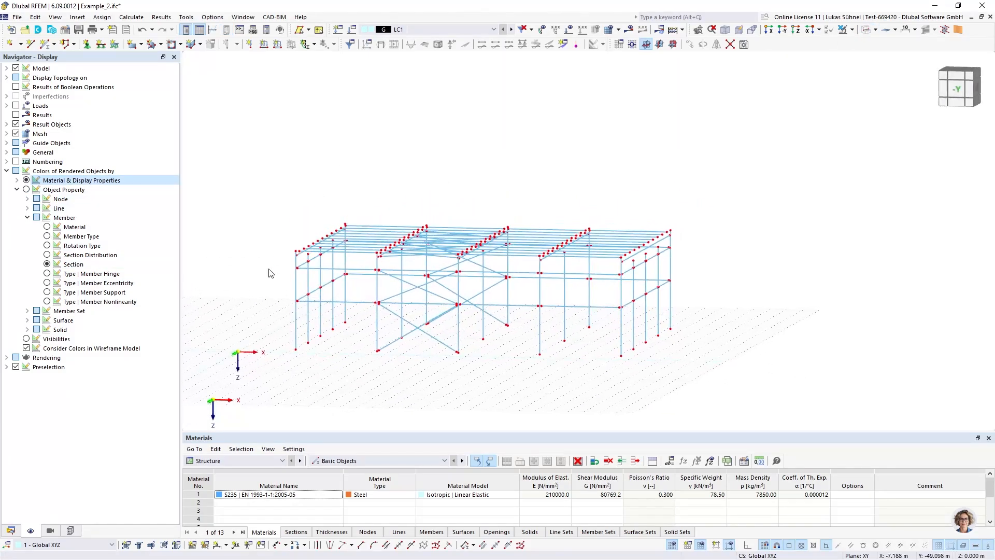
middle_click_drag(412, 210, 367, 243)
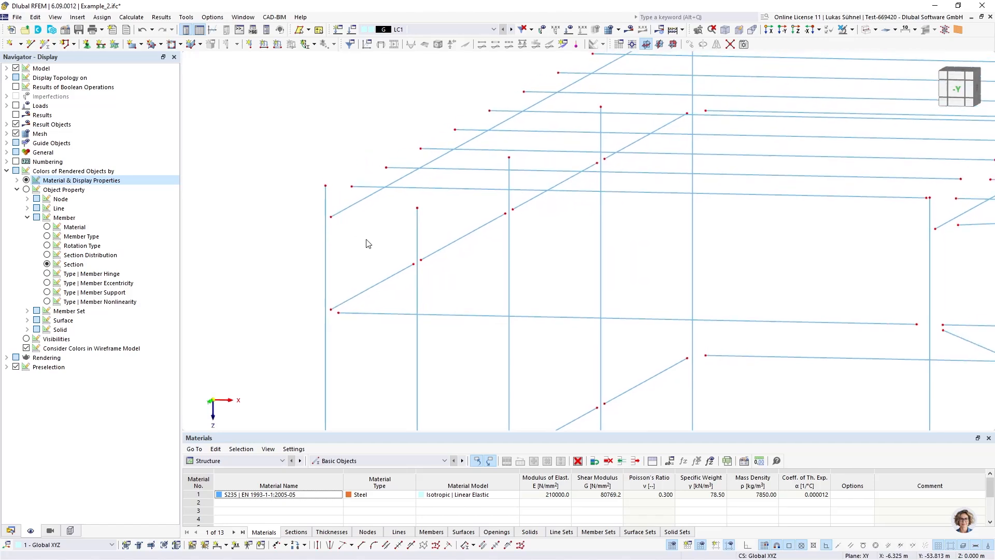
Step: Examine the member ends at the end wall and along the first bay for gaps to the columns
scroll(360, 238, "up", 4)
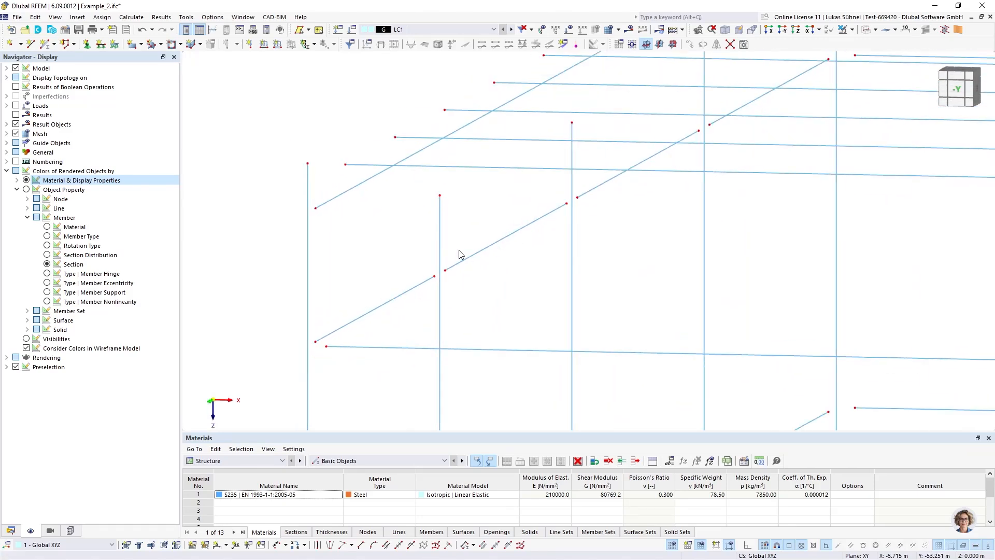
middle_click_drag(342, 225, 304, 308, "ctrl")
scroll(308, 312, "down", 3)
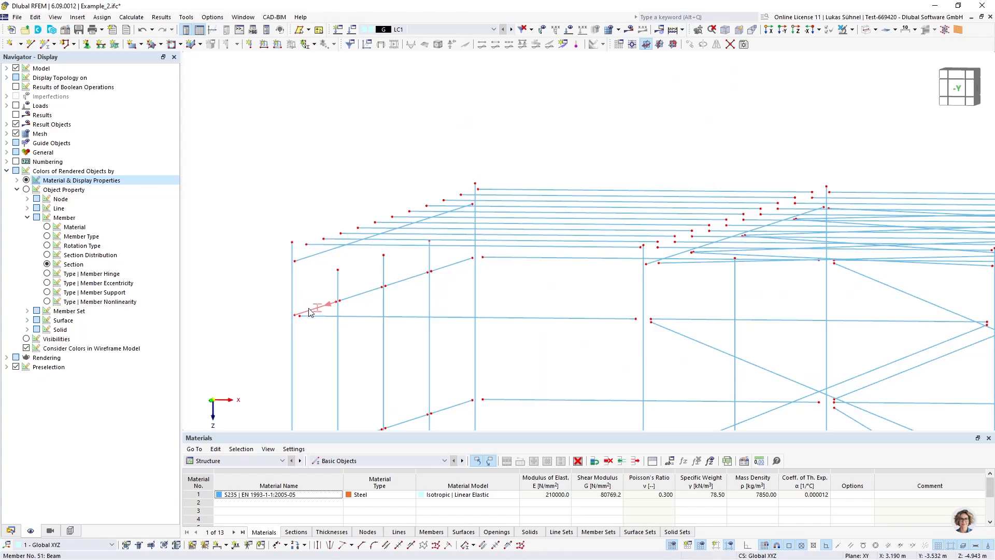
middle_click_drag(508, 311, 397, 315)
scroll(399, 283, "down", 3)
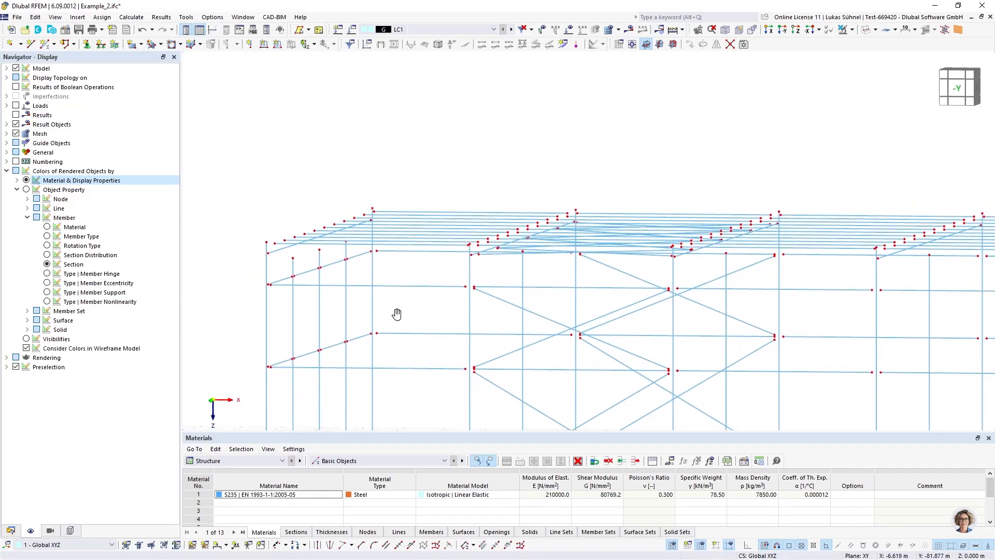
scroll(392, 314, "up", 2)
scroll(284, 283, "up", 4)
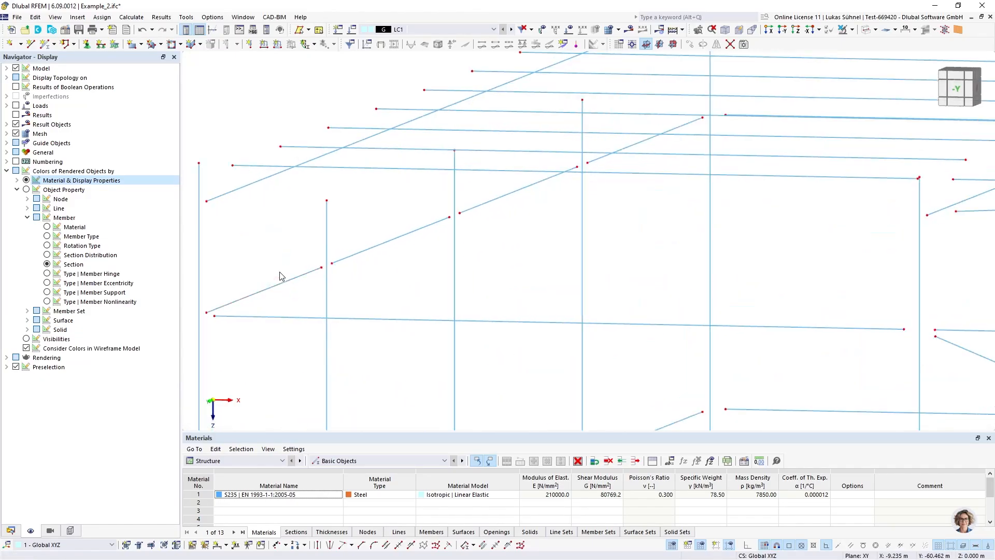
scroll(303, 266, "up", 2)
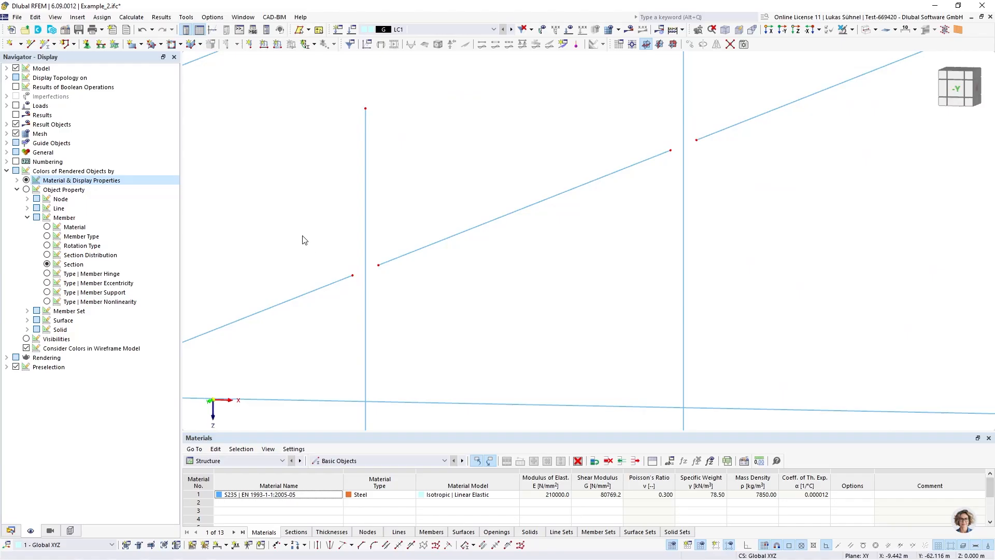
left_click_drag(303, 236, 447, 305)
scroll(397, 312, "down", 3)
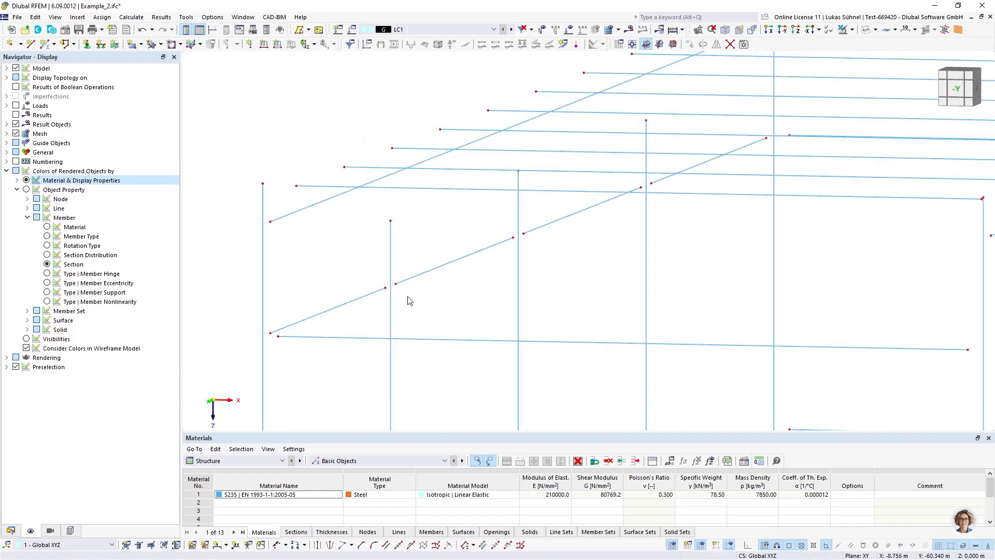
Step: Select all members with the HEA 120 section and extend them on both sides to the next member/line
left_click(11, 531)
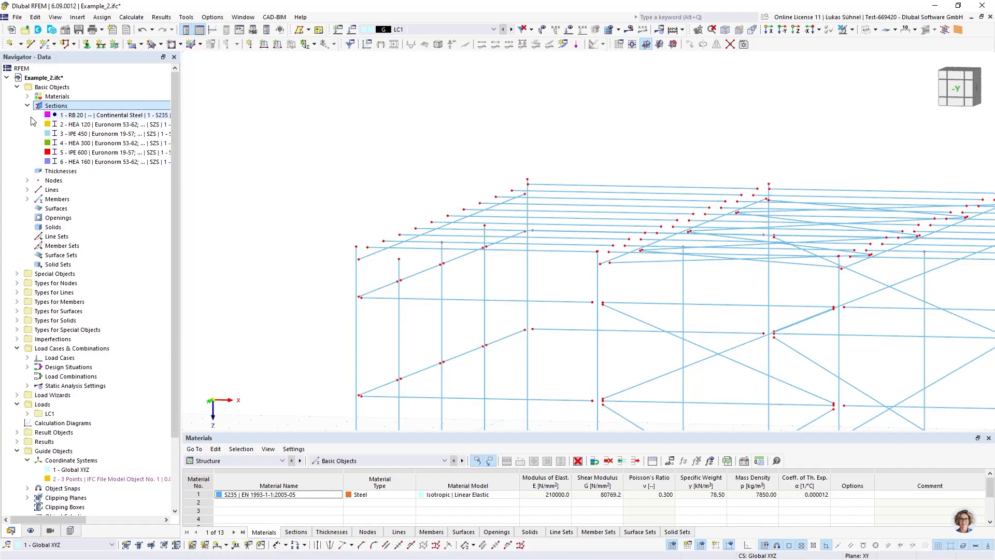
left_click(72, 125)
middle_click_drag(283, 276, 258, 248)
scroll(400, 272, "up", 4)
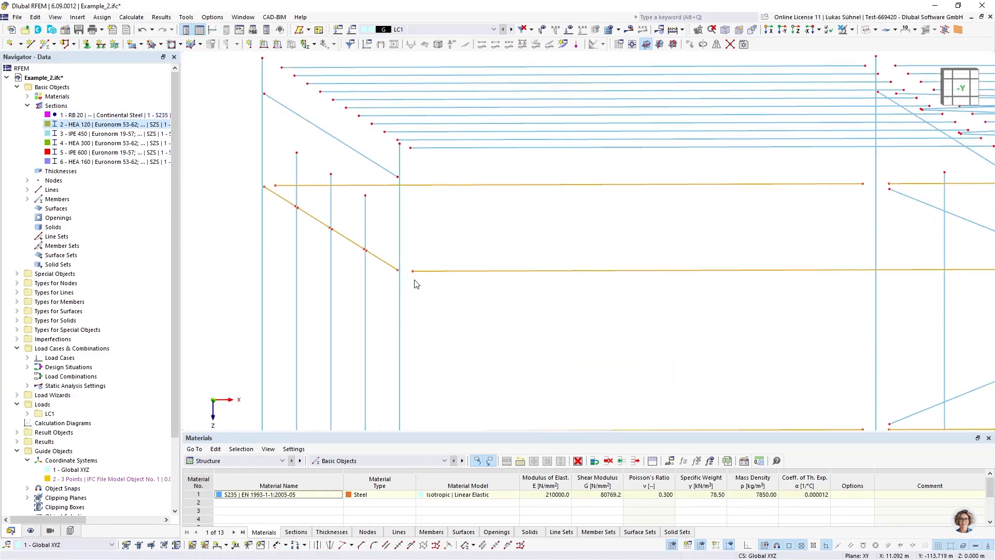
scroll(415, 272, "up", 3)
right_click(421, 259)
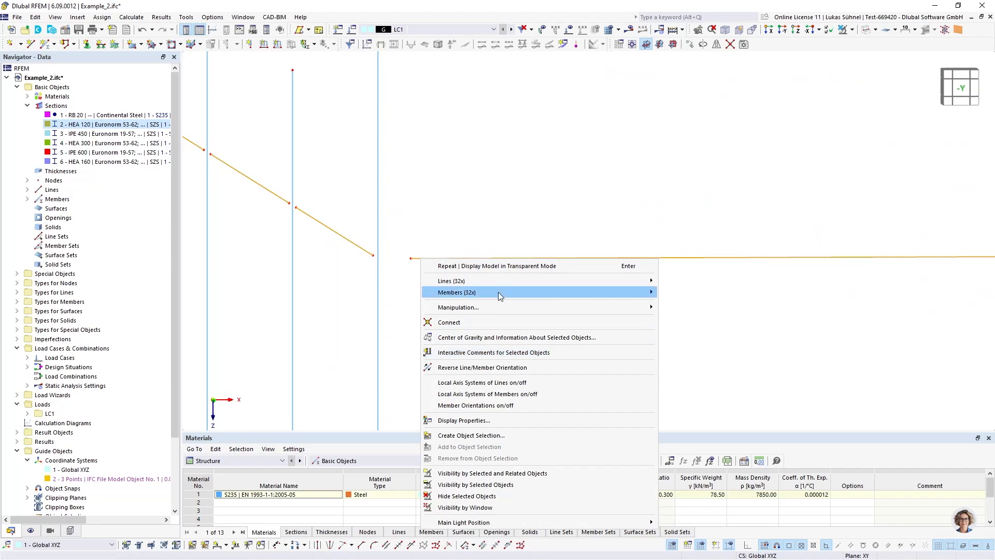
mouse_move(499, 293)
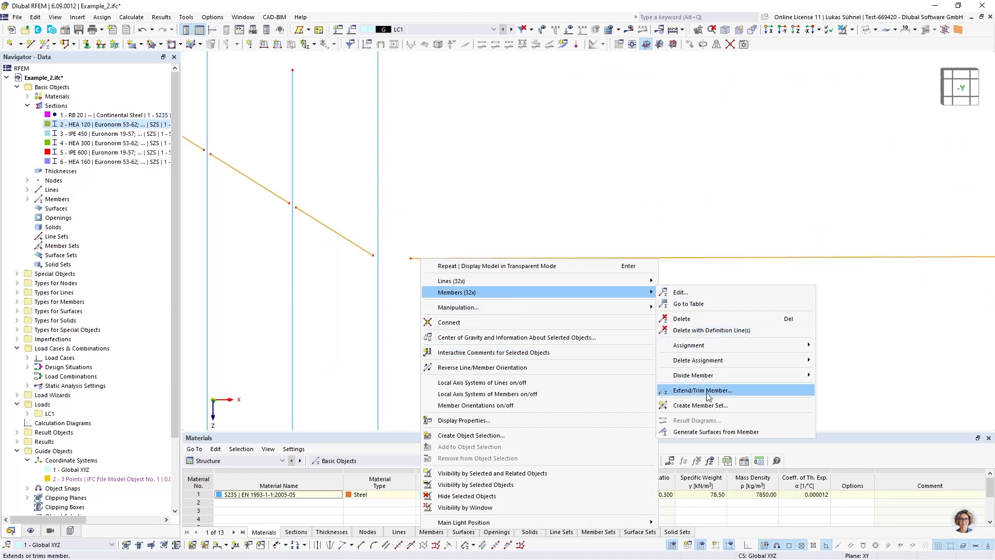
left_click(693, 392)
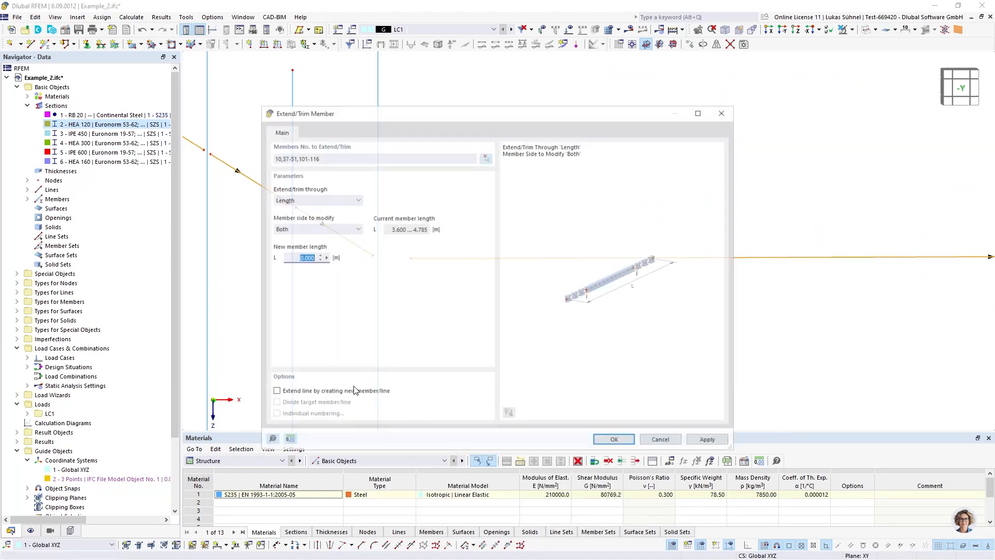
left_click(298, 200)
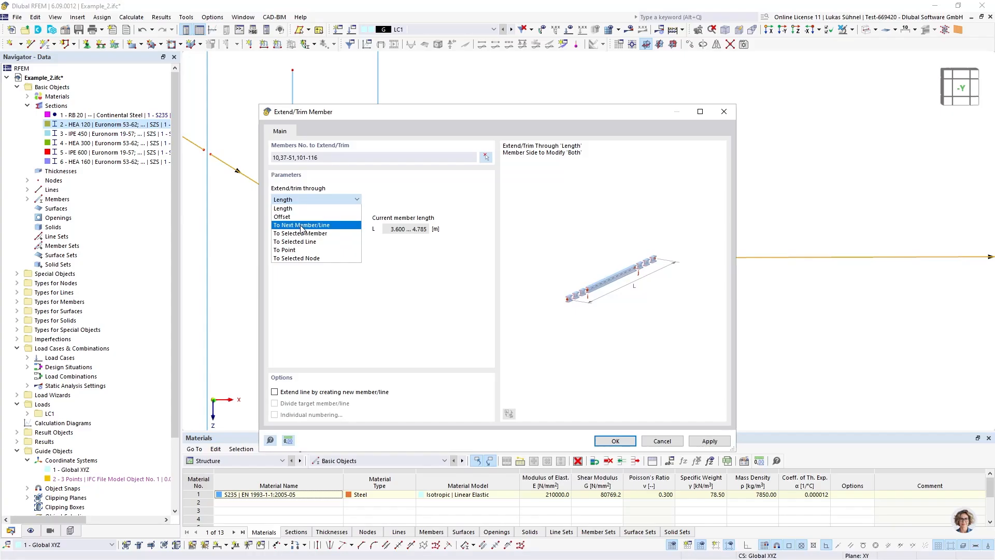
left_click(305, 225)
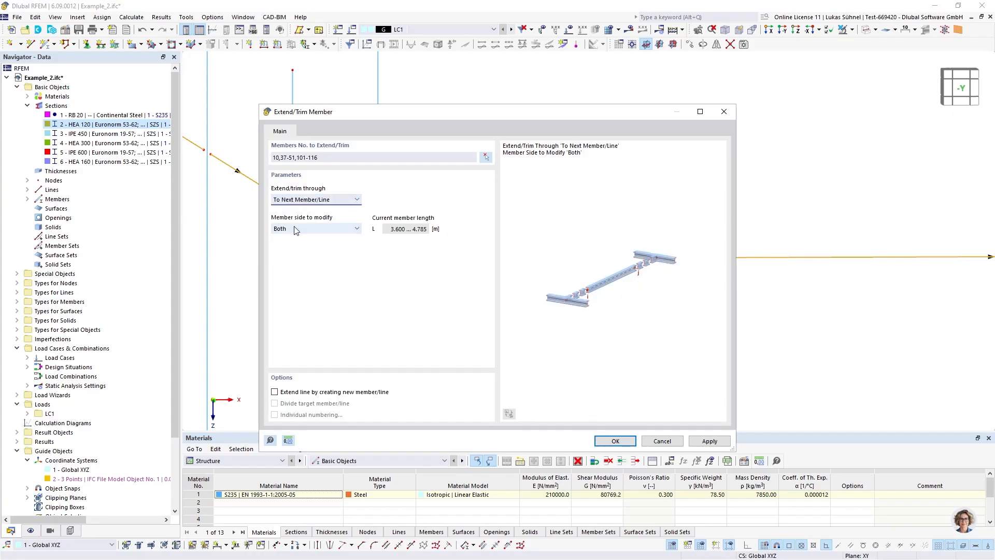
left_click(622, 440)
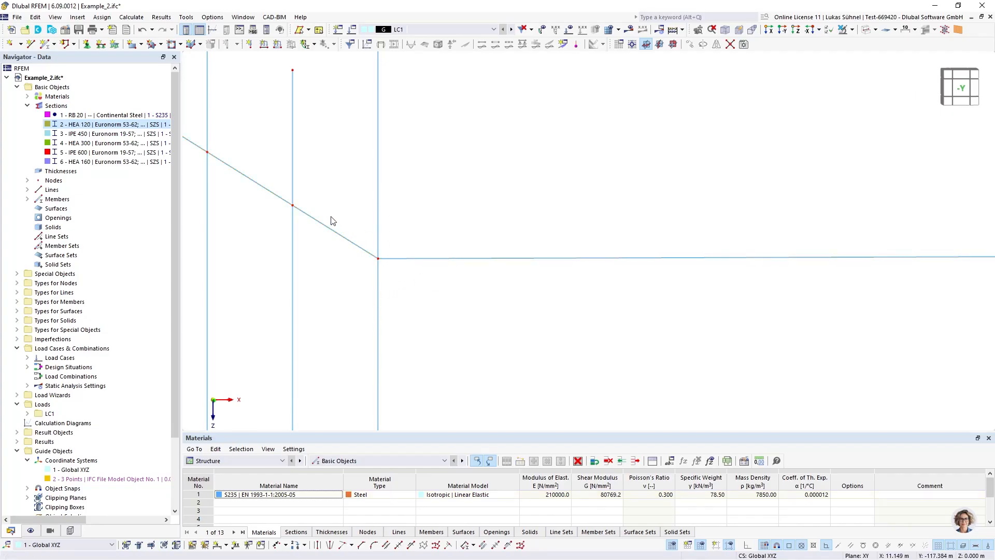
Step: Examine the extended wall beams at the columns and the purlin ends near the frame rafters
scroll(361, 263, "down", 4)
middle_click_drag(572, 229, 366, 220)
middle_click_drag(601, 234, 769, 233, "ctrl")
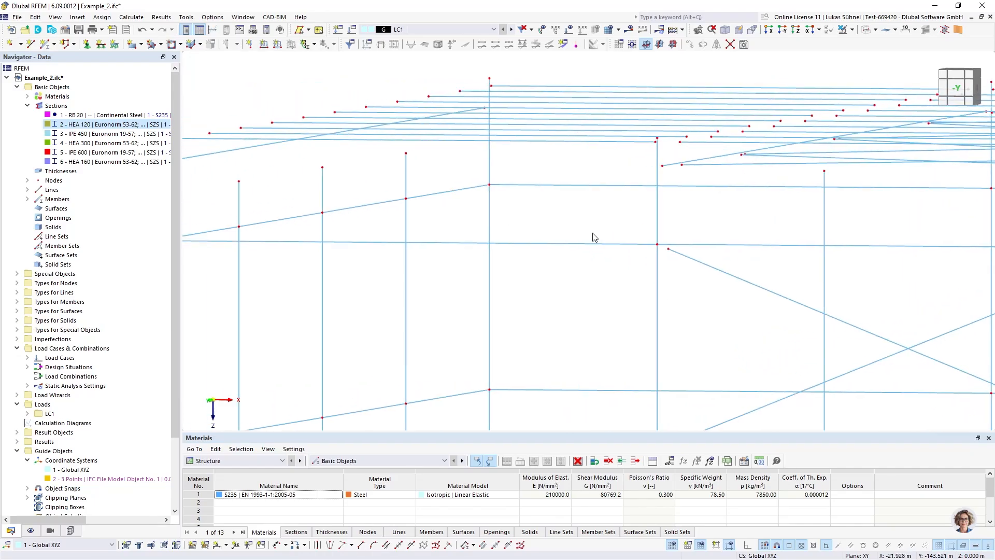
middle_click_drag(382, 226, 520, 67)
scroll(385, 271, "up", 3)
scroll(404, 306, "down", 6)
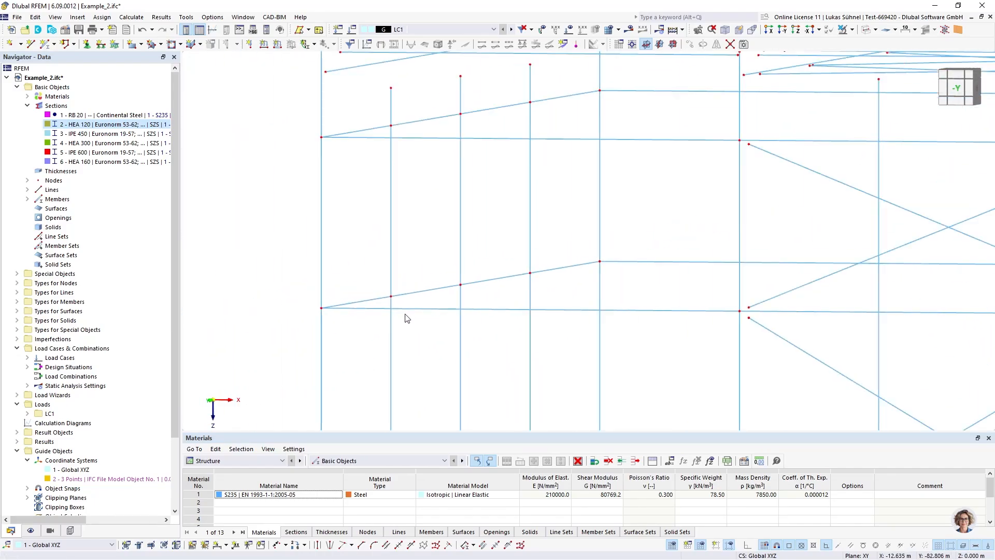
middle_click_drag(401, 270, 294, 265, "ctrl")
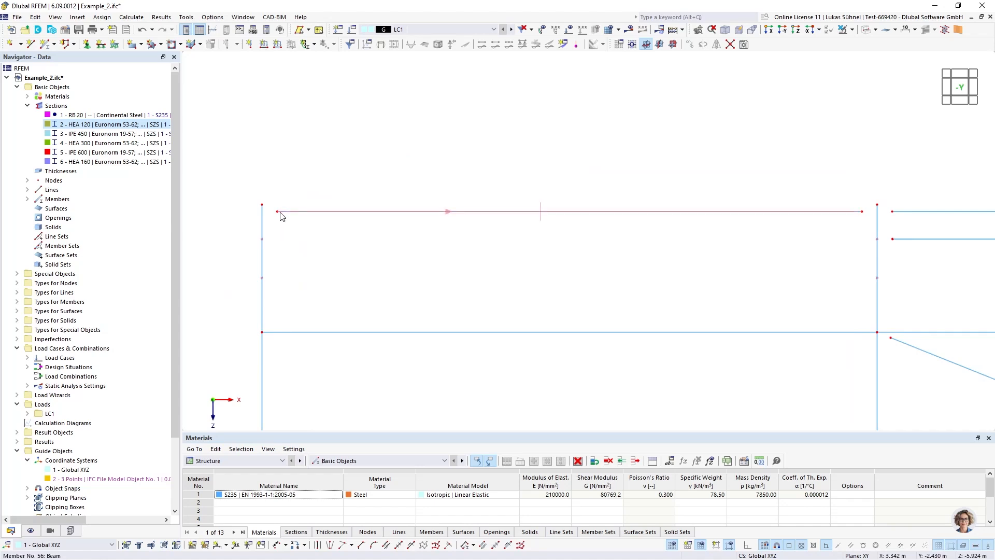
middle_click_drag(289, 216, 288, 237, "ctrl")
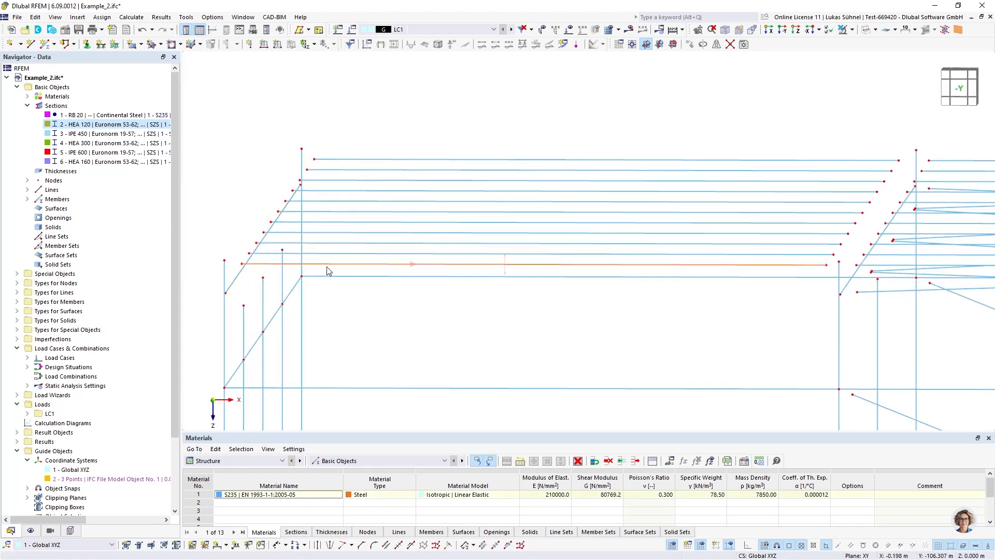
middle_click_drag(327, 270, 331, 255, "ctrl")
Step: Project the first bay's roof purlins in the global Z direction, using the rafter's end node at the end frame as point P
scroll(279, 223, "down", 3)
middle_click_drag(279, 223, 285, 224, "ctrl")
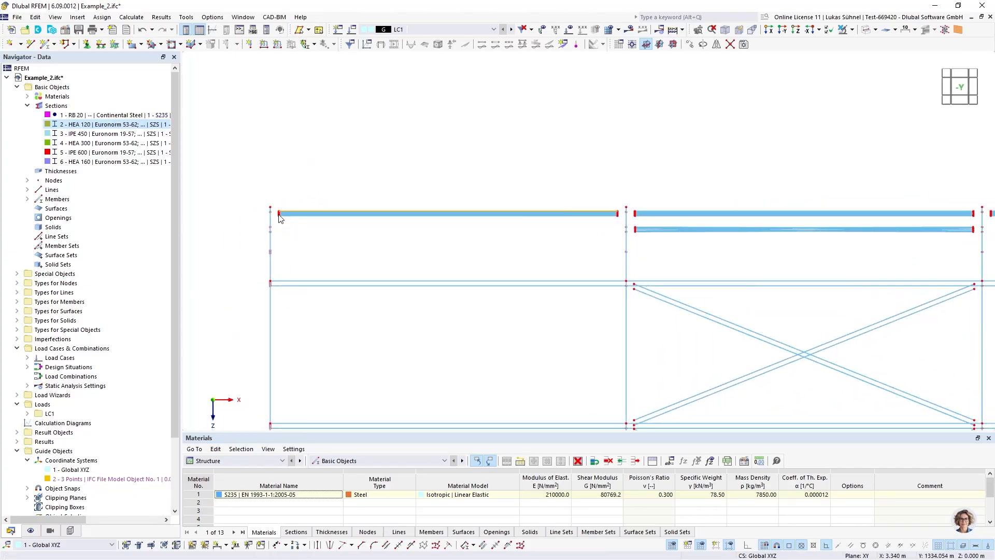
left_click_drag(274, 200, 620, 231)
right_click(615, 216)
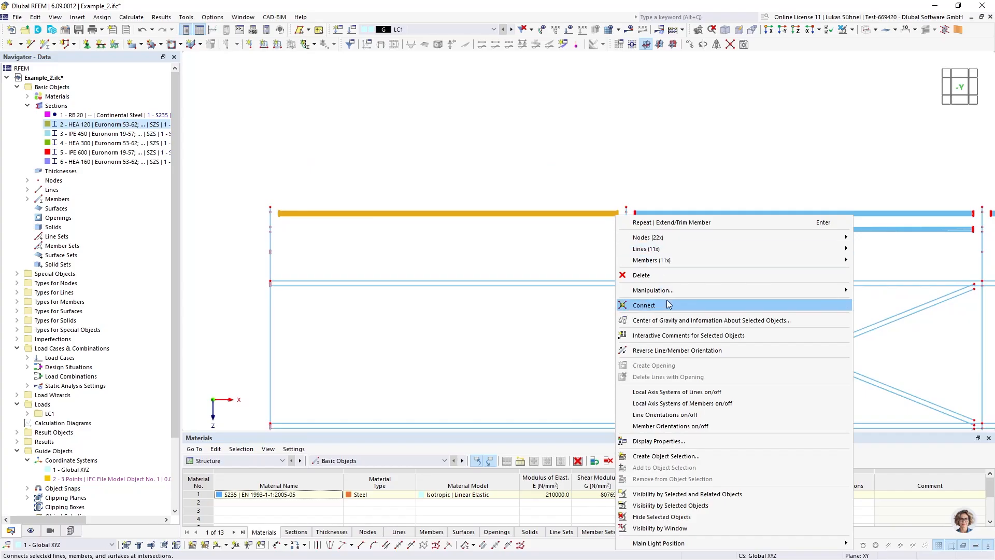
mouse_move(669, 291)
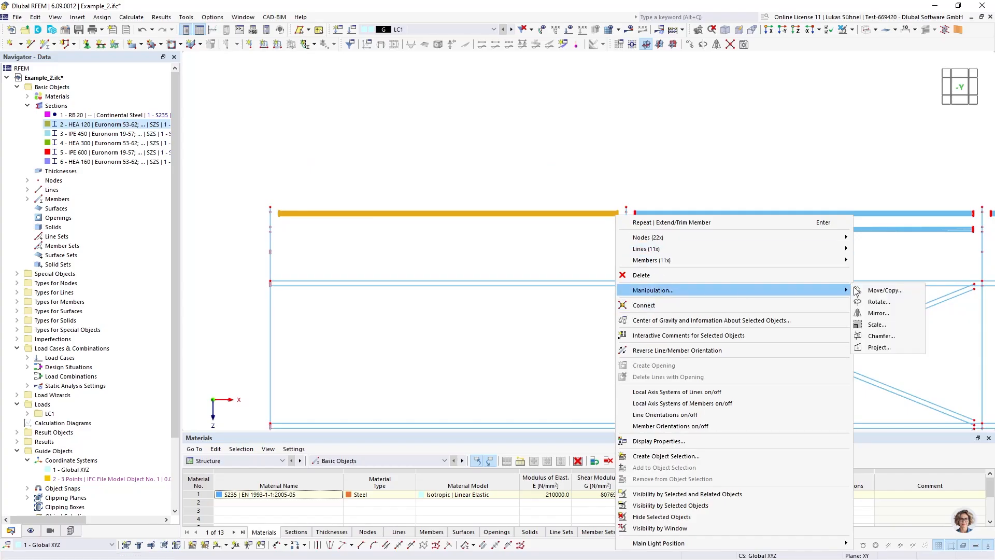
left_click(880, 347)
left_click(439, 263)
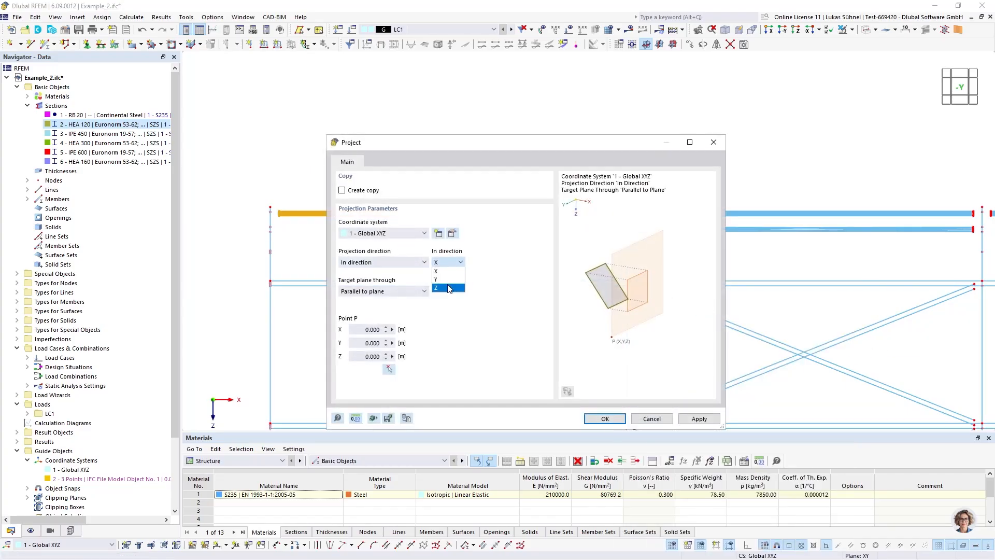
left_click(449, 288)
left_click(389, 369)
middle_click_drag(345, 244, 317, 244, "ctrl")
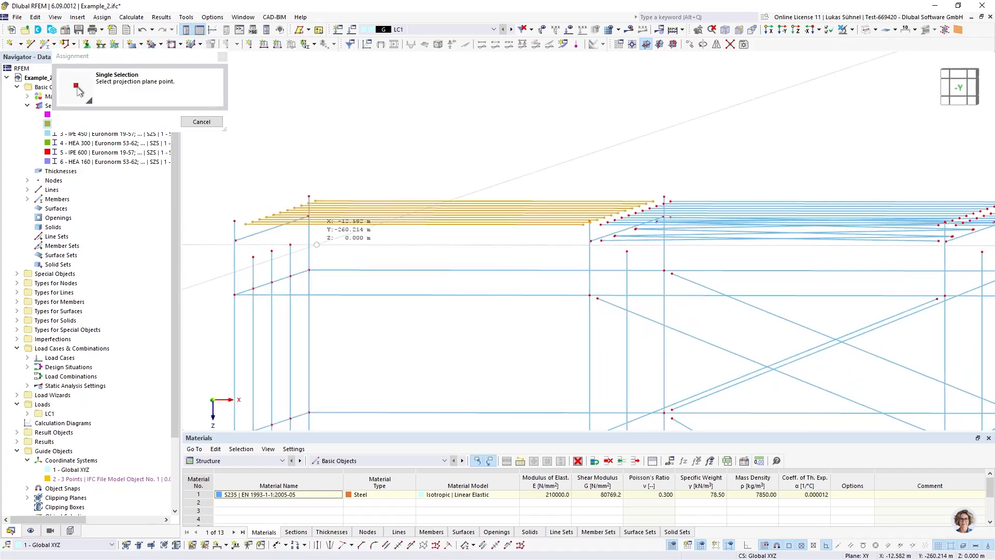
left_click(236, 241)
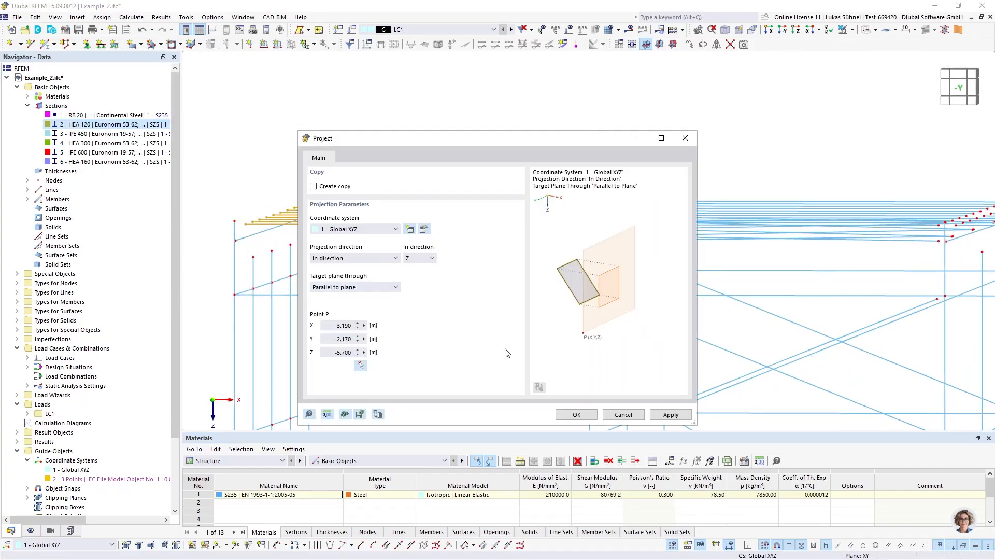
left_click(577, 415)
left_click(234, 199)
scroll(282, 243, "up", 2)
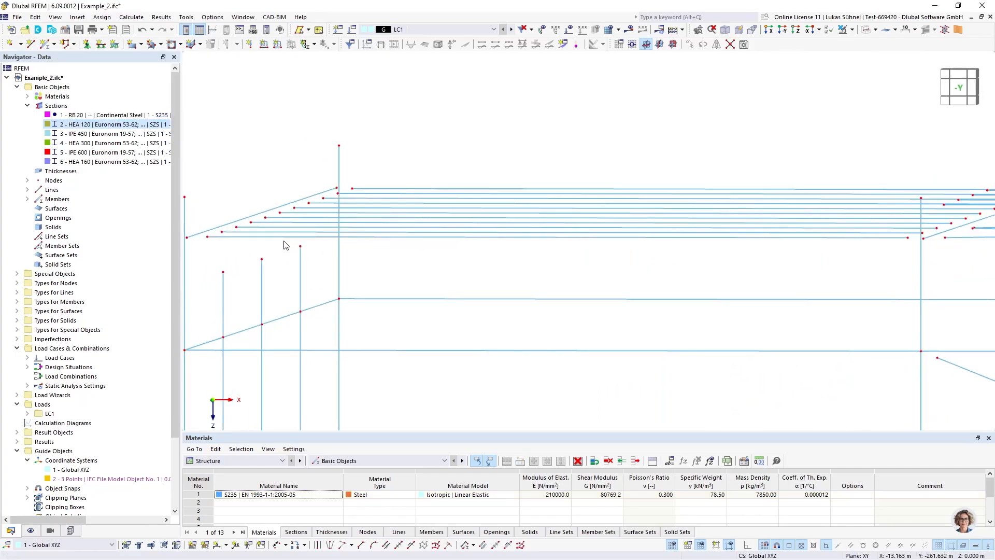
scroll(290, 235, "down", 1)
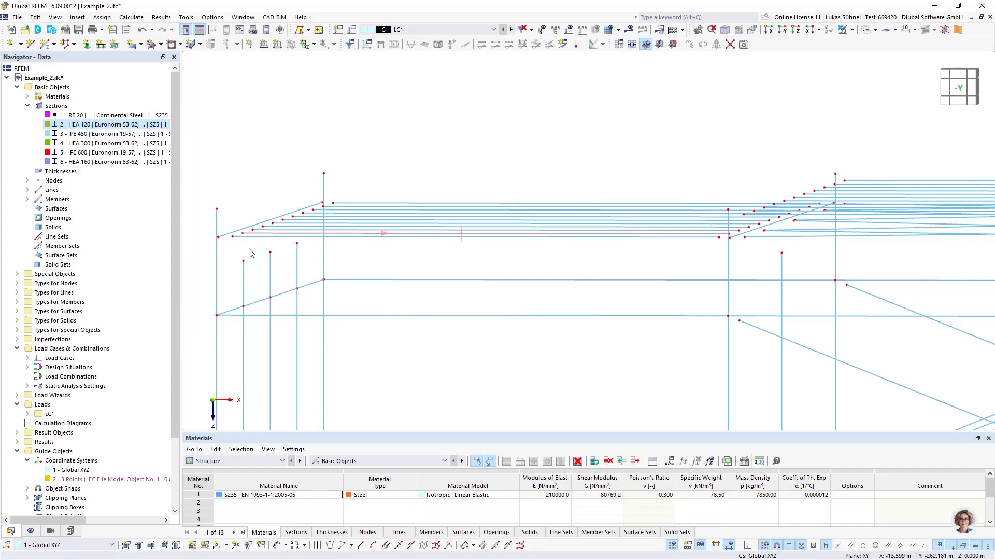
Step: Undo the purlin projection and the extension of the HEA 120 members
left_click(143, 30)
scroll(344, 156, "down", 2)
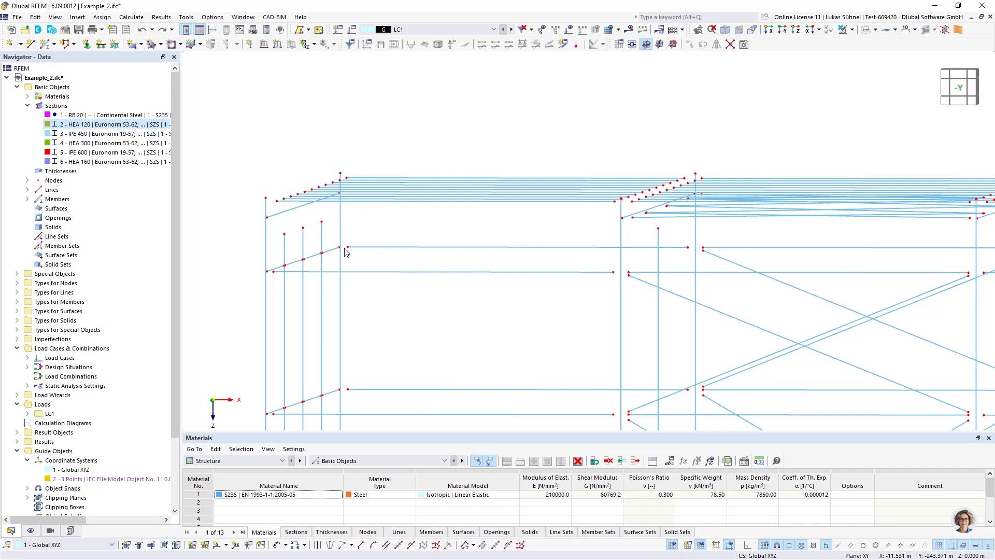
middle_click_drag(361, 309, 316, 272)
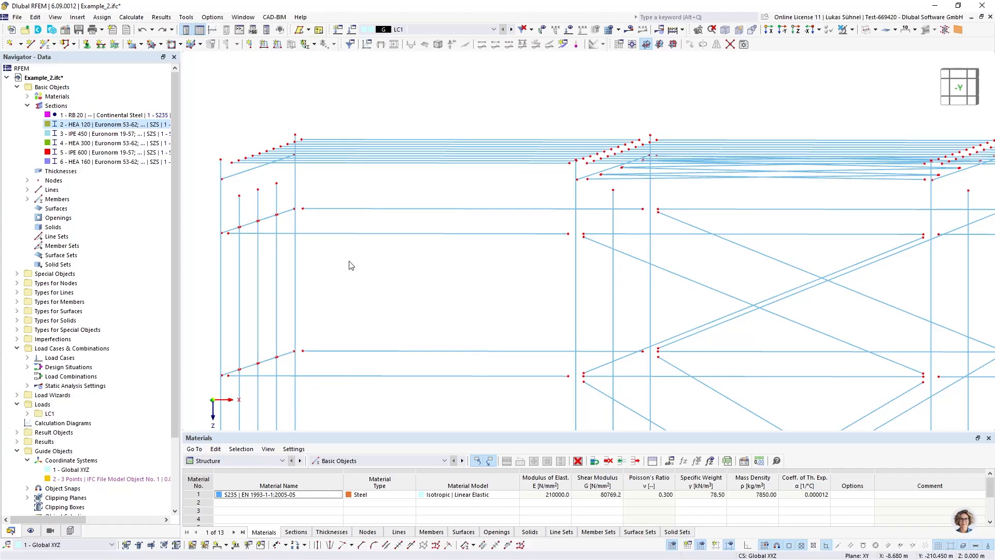
scroll(349, 265, "down", 1)
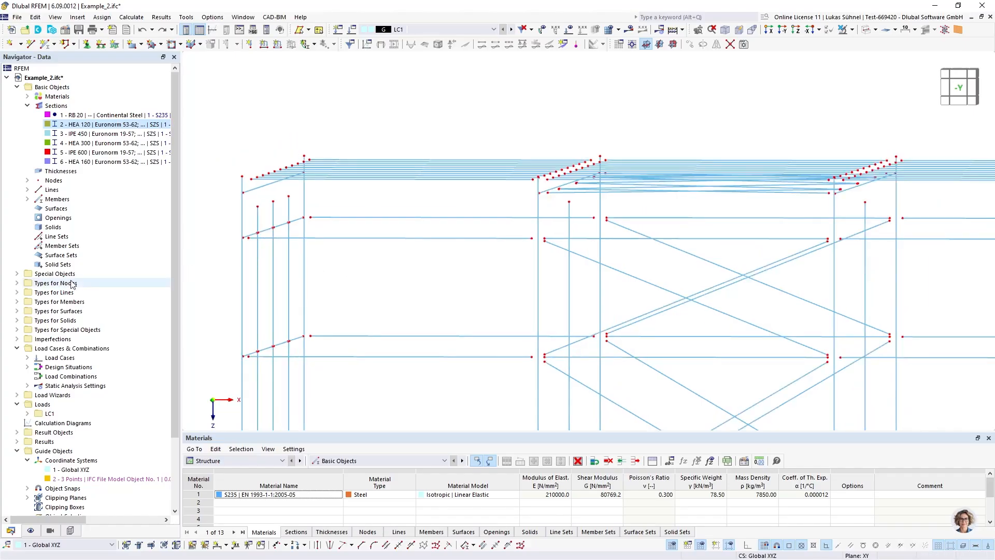
Step: Look through a new nodal link's search radius and search method settings, and discard it without creating the link
left_click(18, 284)
left_click(60, 310)
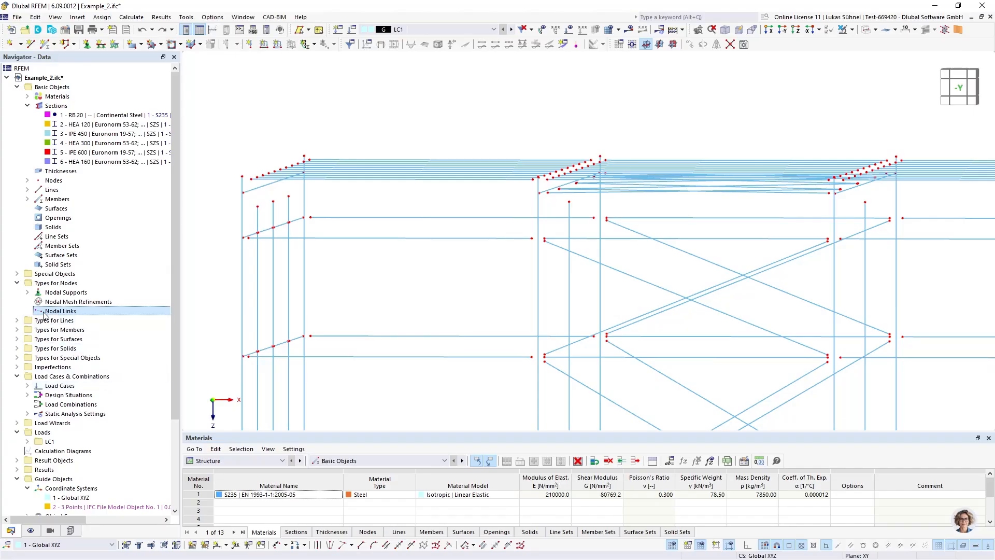
left_click(959, 87)
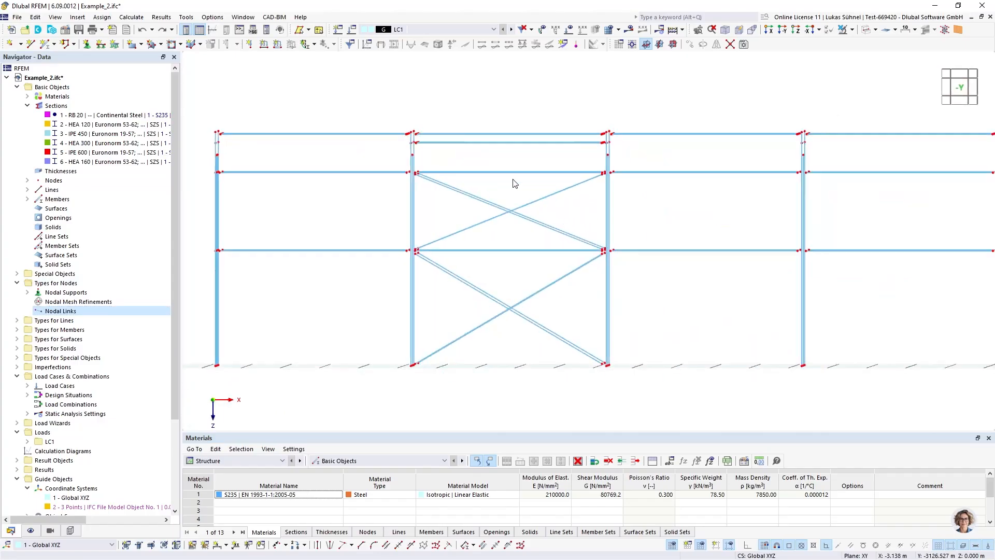
scroll(290, 176, "up", 5)
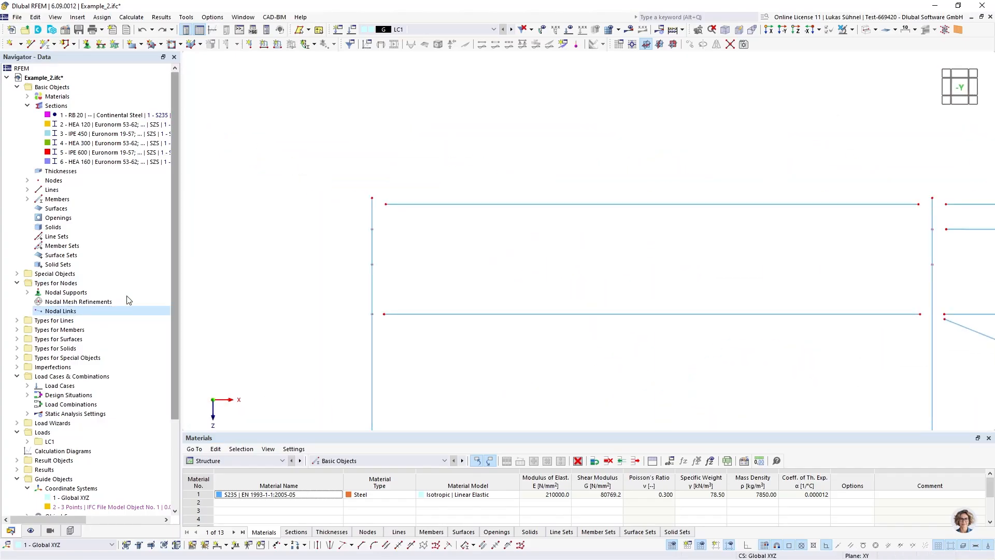
double_click(59, 312)
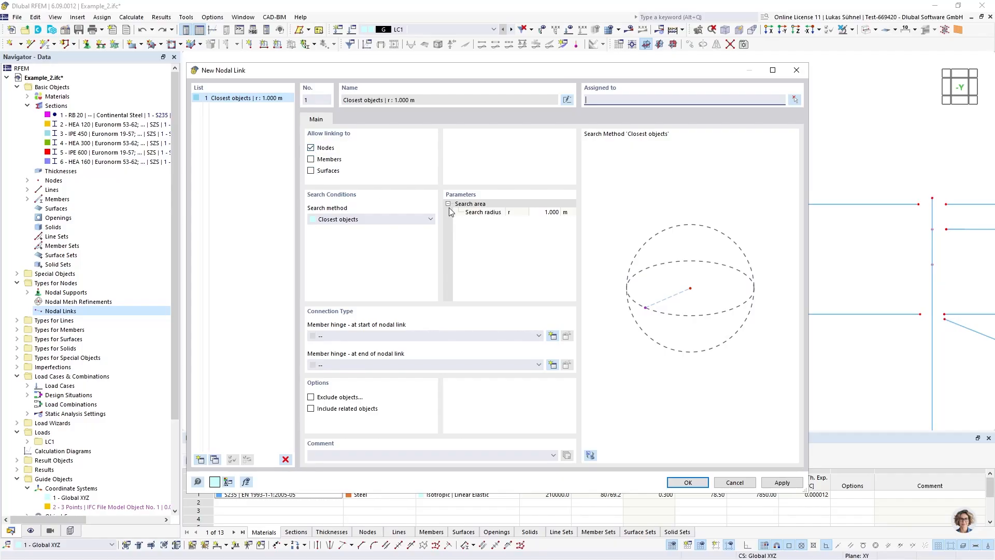
left_click(543, 215)
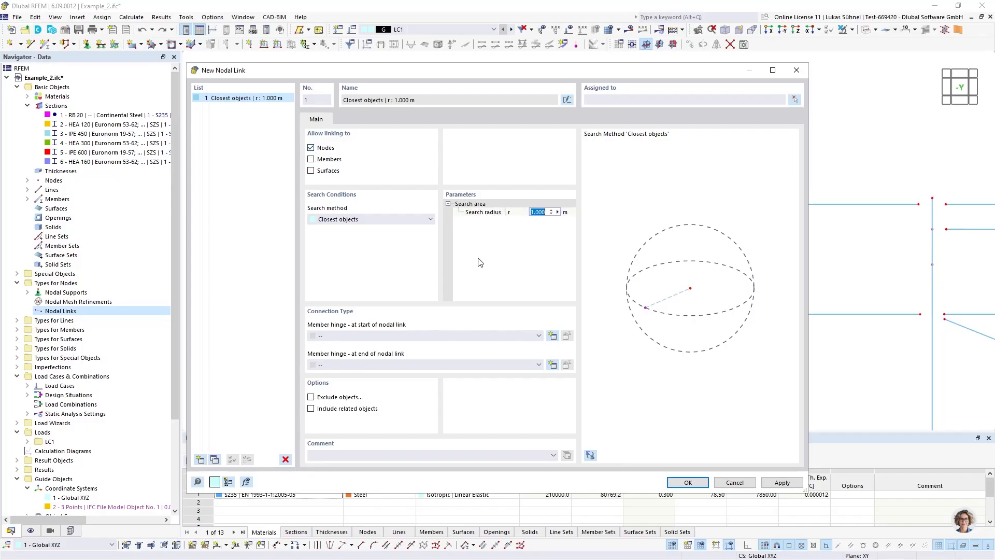
left_click(346, 220)
left_click(338, 222)
left_click(735, 482)
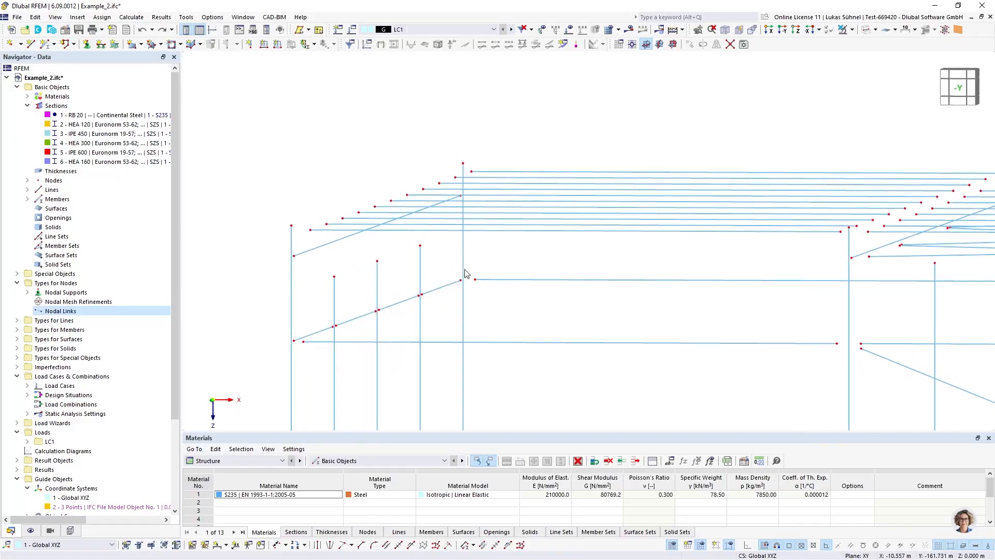
Step: Show only the IPE 600 and IPE 450 members with their nodes and hide all other objects from the background
middle_click_drag(288, 372, 380, 271)
scroll(381, 272, "down", 3)
middle_click_drag(449, 313, 358, 272)
middle_click_drag(357, 272, 432, 273, "ctrl")
left_click(51, 531)
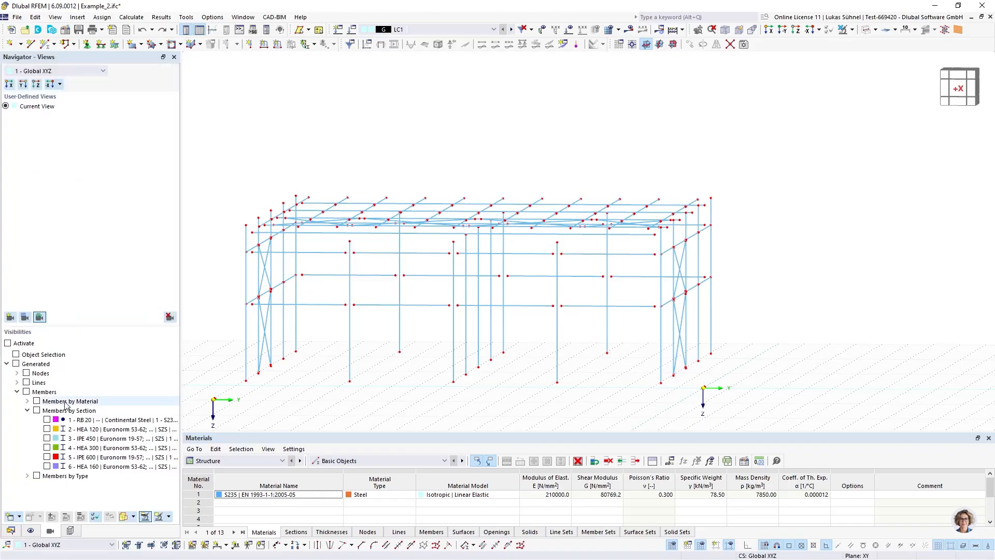
left_click(48, 457)
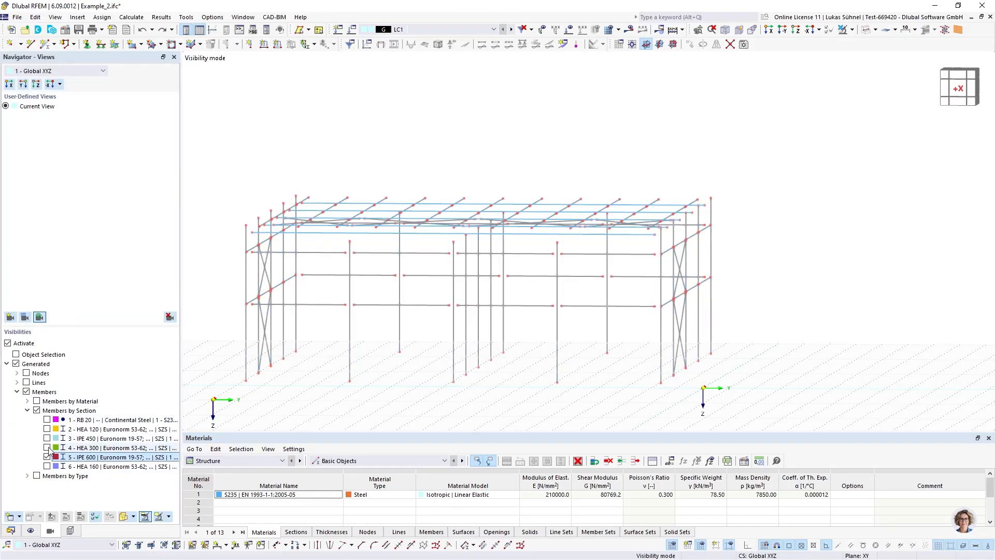
left_click(49, 438)
right_click(317, 371)
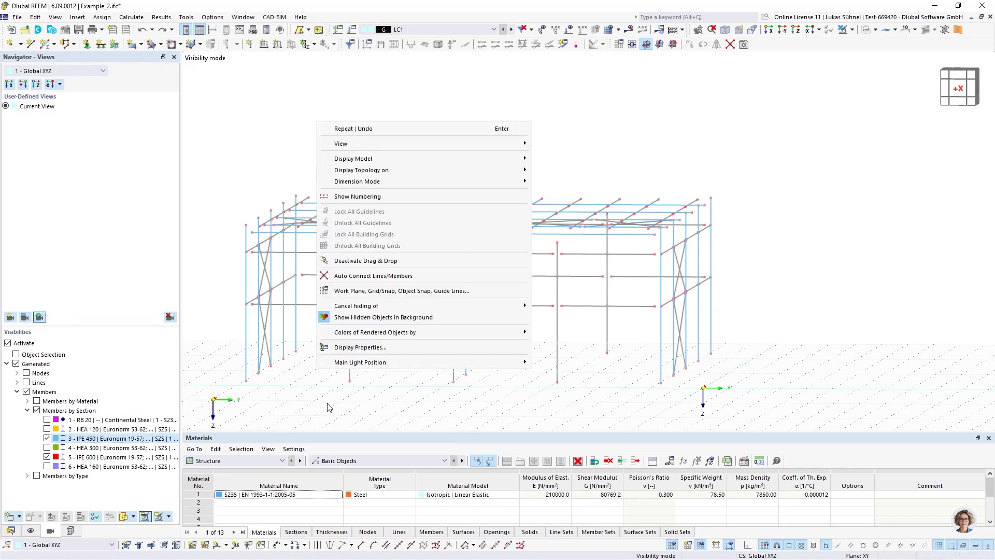
left_click(351, 320)
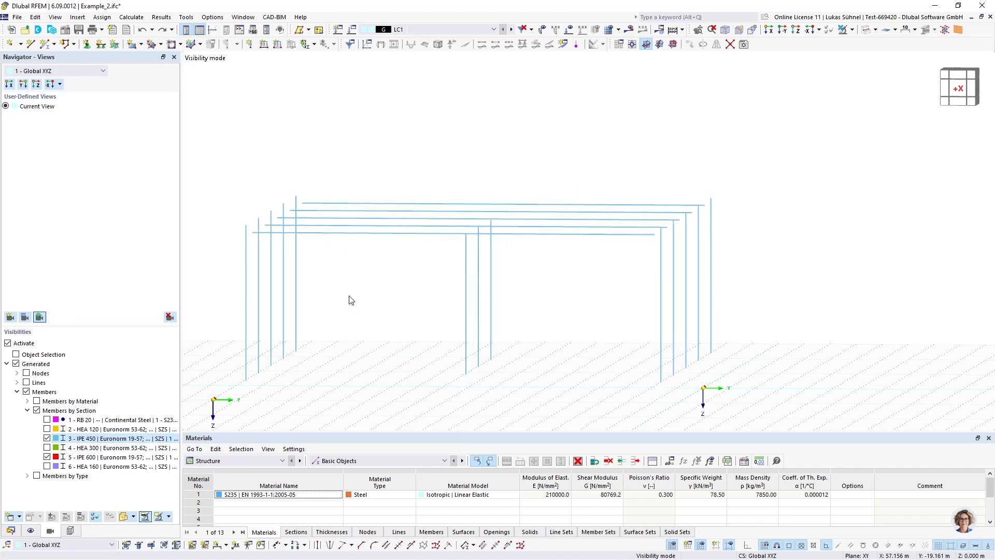
left_click(145, 516)
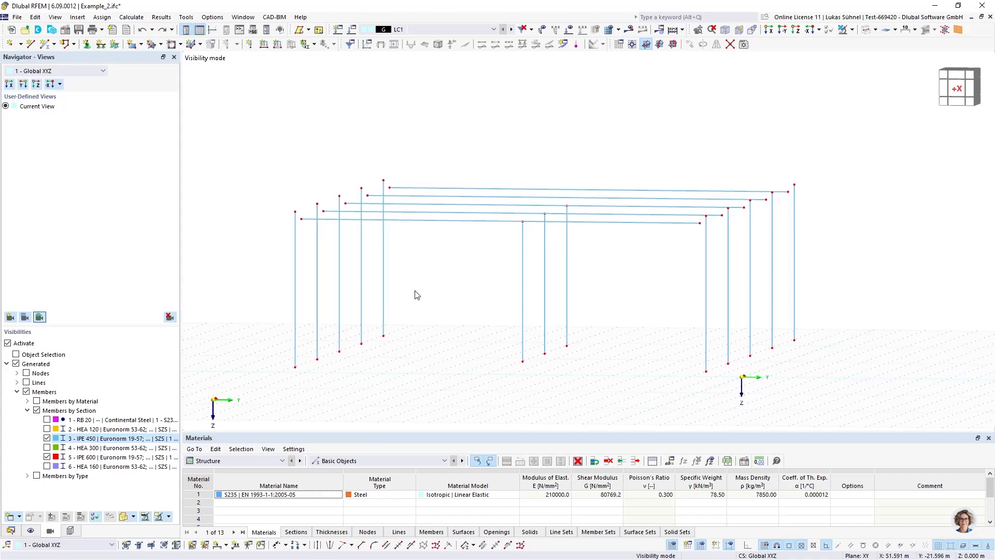
Step: Examine the frames' beam-to-column corners in rendered and wireframe display, ending with the wireframe viewed along +X
left_click(867, 30)
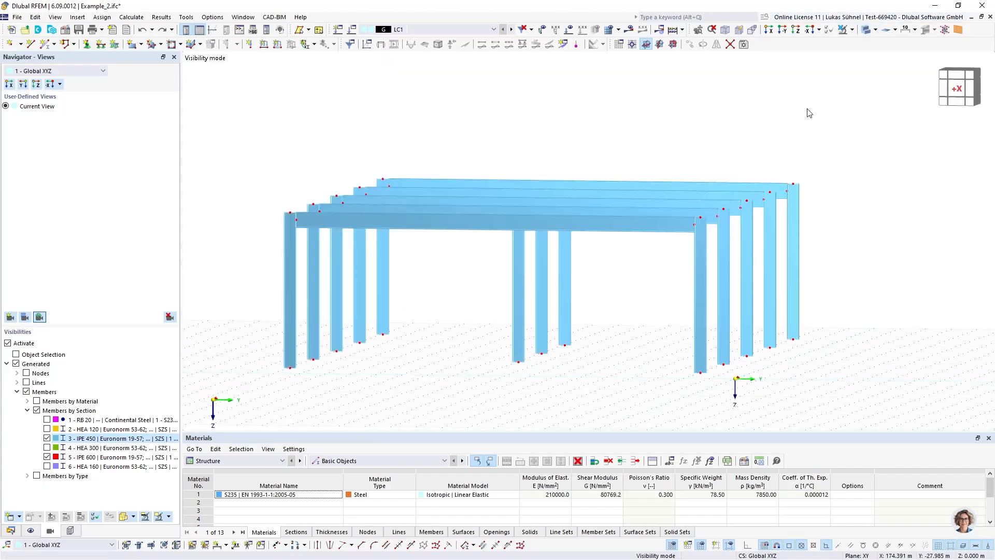
middle_click_drag(696, 214, 773, 135, "ctrl")
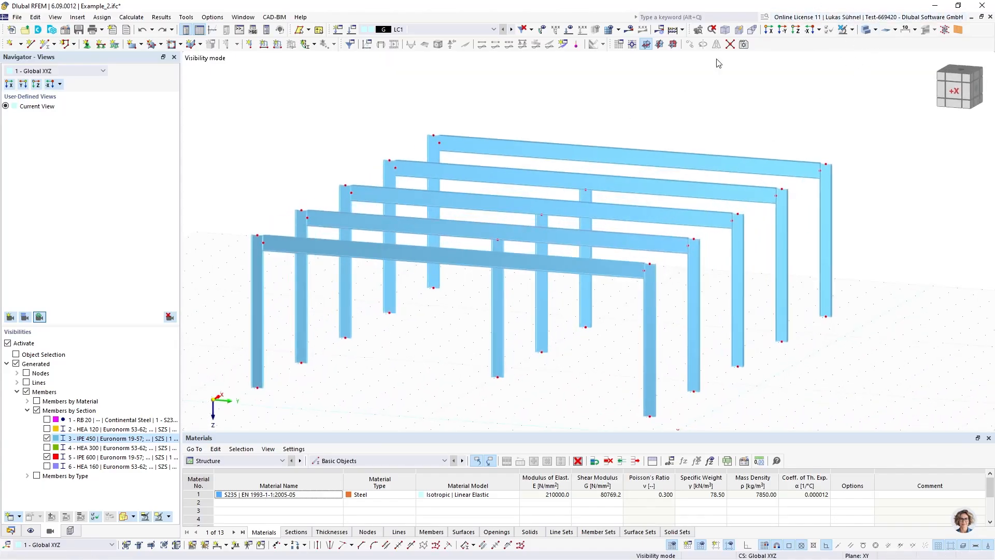
scroll(264, 233, "up", 4)
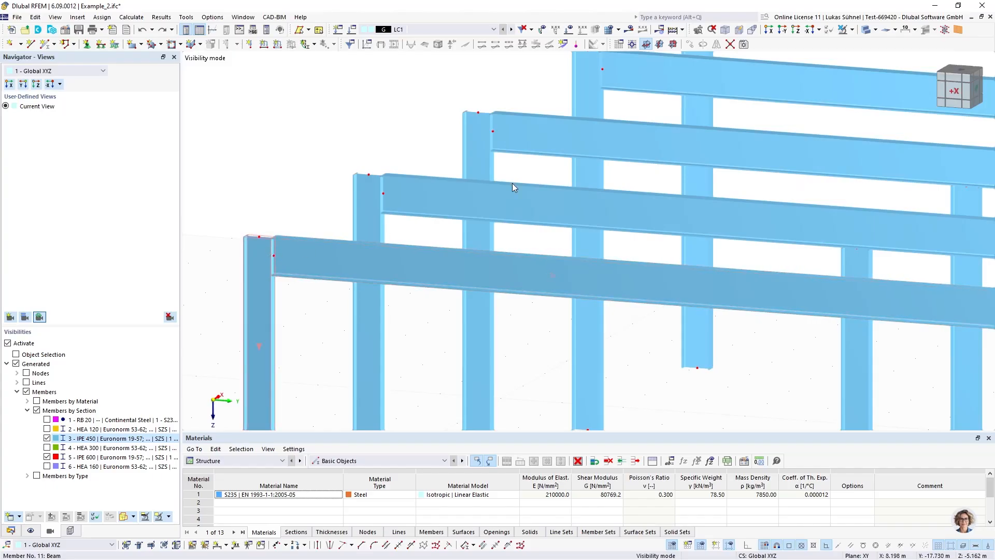
left_click(867, 30)
scroll(248, 273, "up", 5)
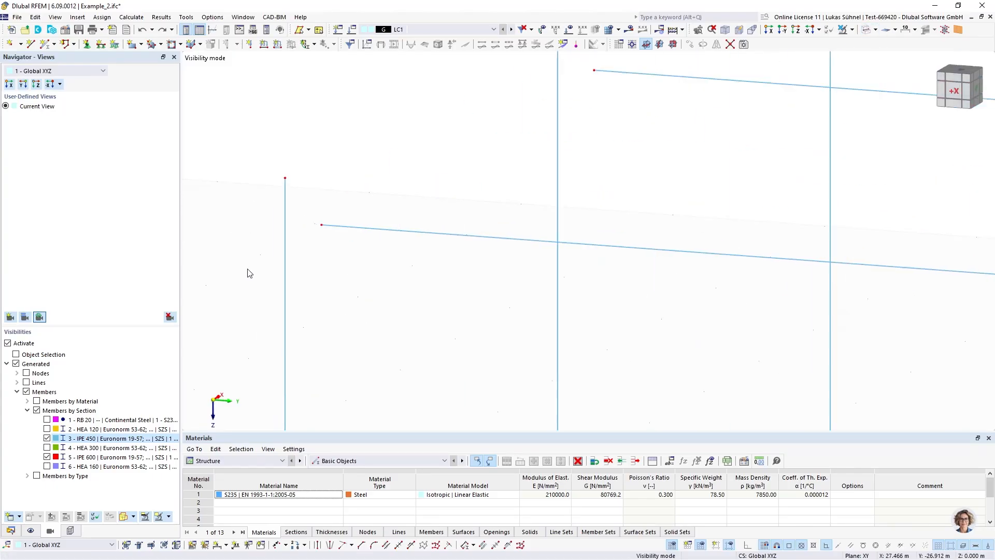
left_click(867, 30)
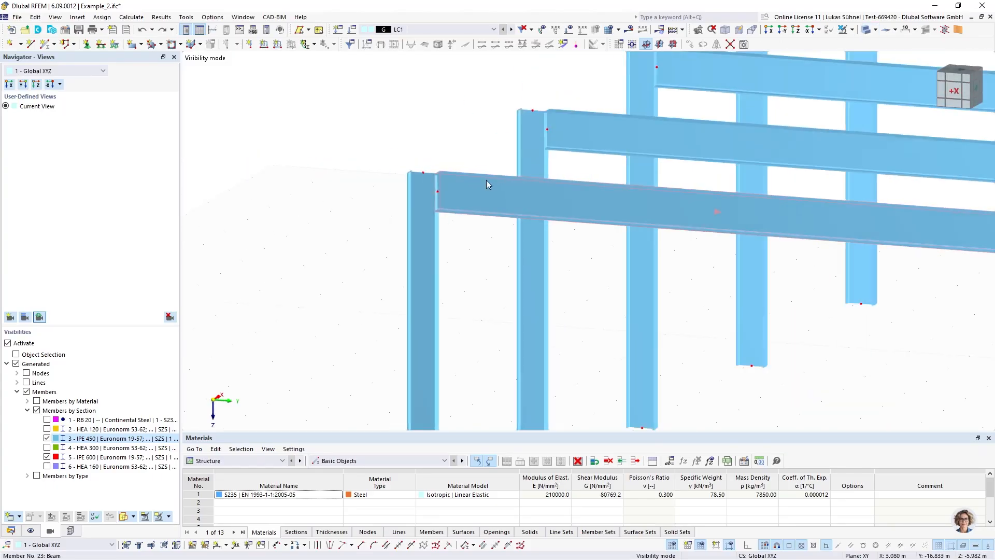
left_click(954, 90)
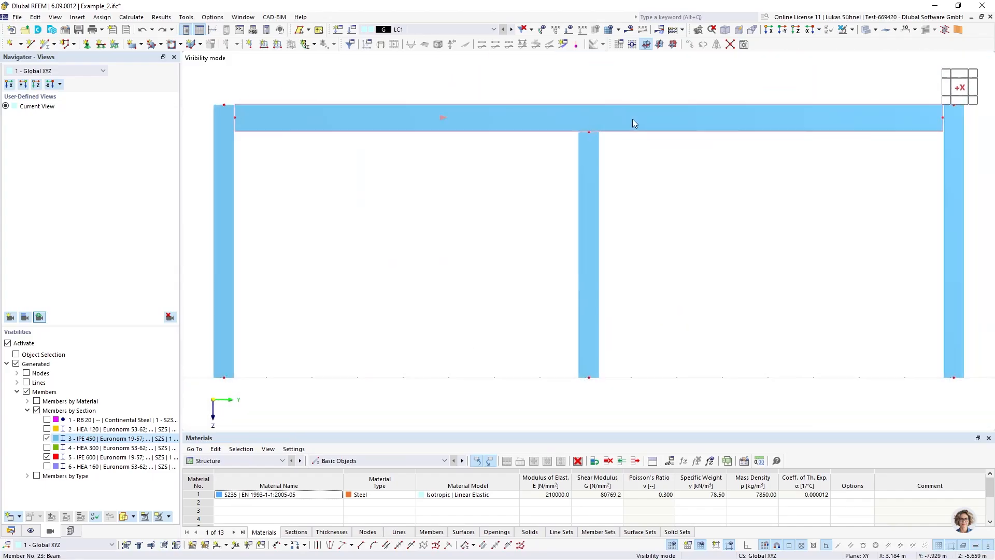
left_click(867, 29)
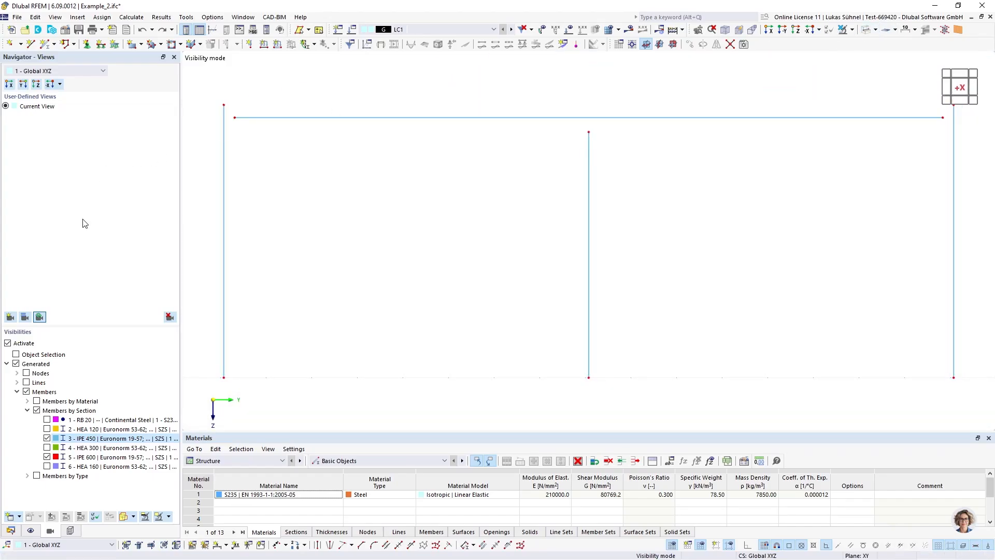
Step: Start a new nodal link and assign it to the nodes at both ends of all horizontal frame beams
left_click(11, 531)
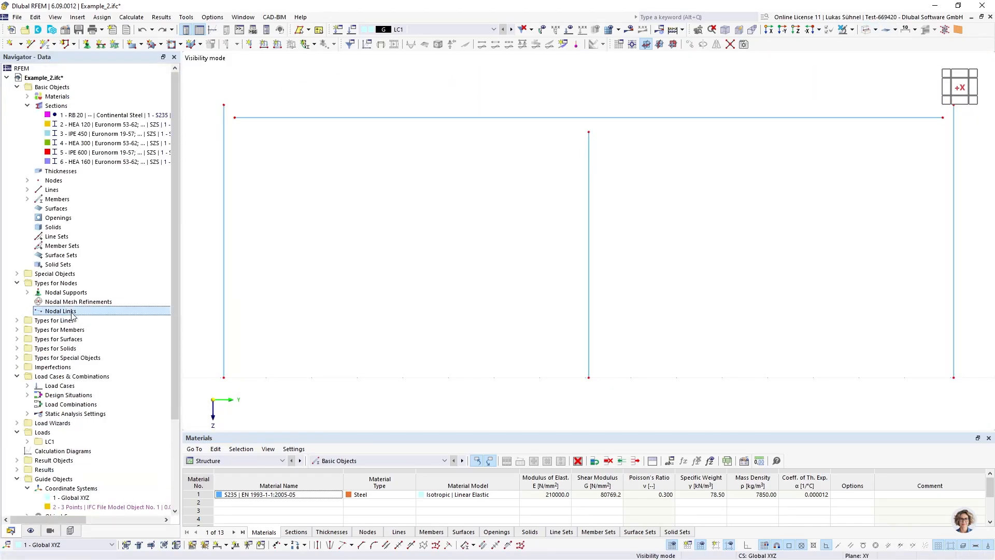
right_click(60, 311)
left_click(105, 332)
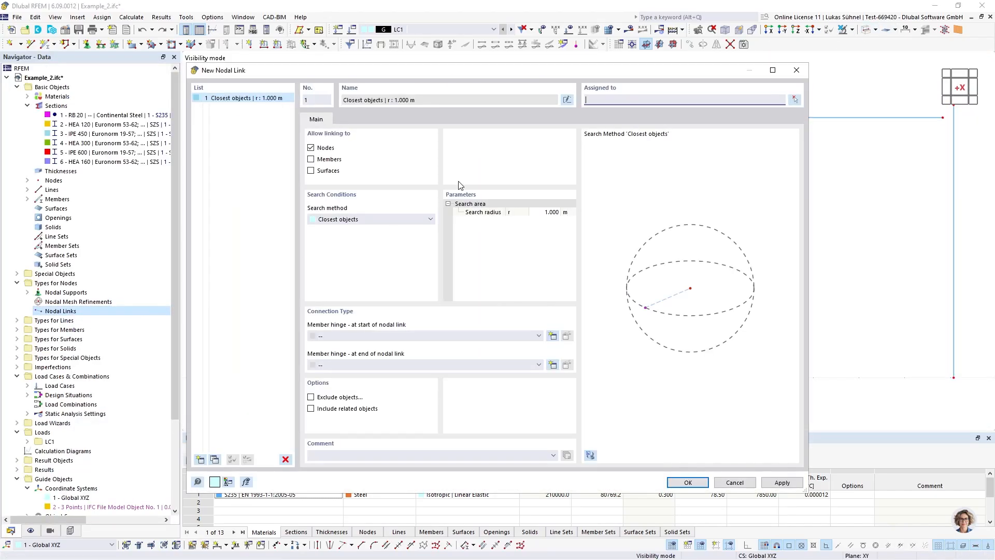
left_click(794, 100)
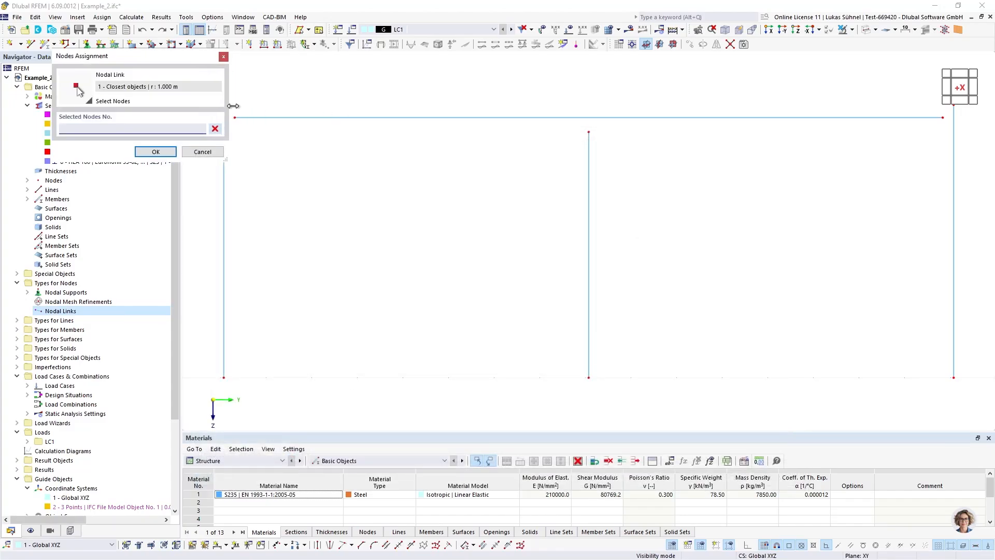
left_click_drag(232, 106, 244, 124)
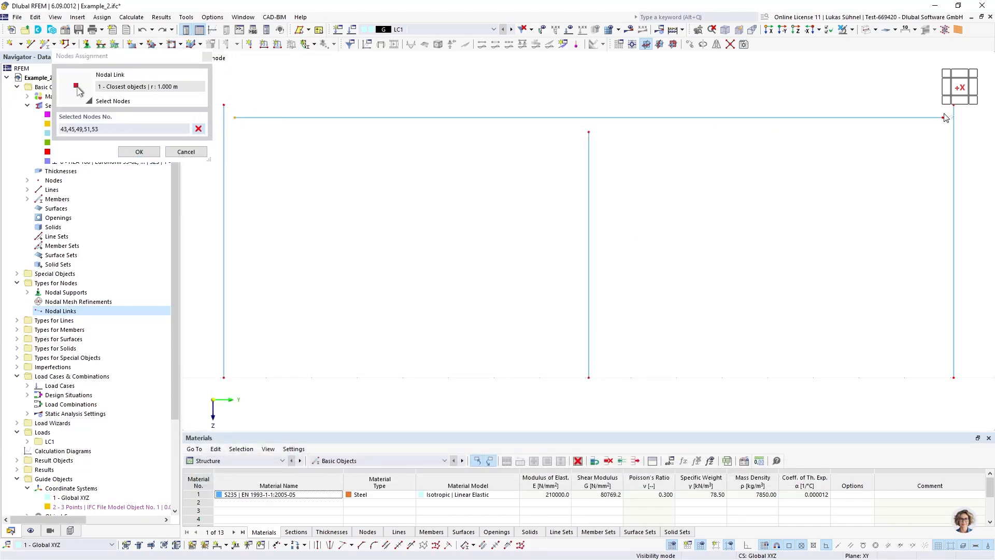
left_click_drag(925, 108, 953, 136)
left_click(139, 152)
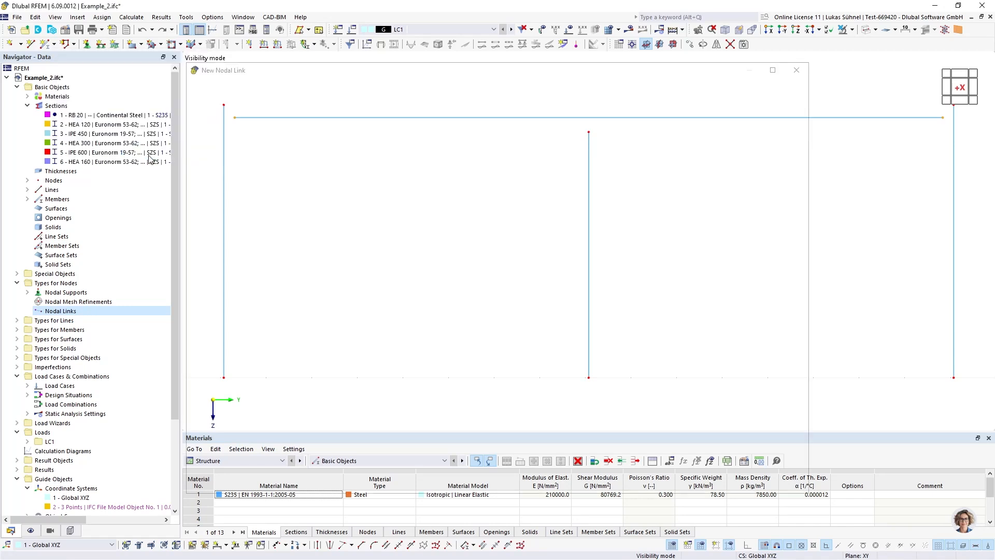
Step: Set the nodal link's search radius to 0.4 m, allow linking to members instead of nodes, and create it
left_click(541, 213)
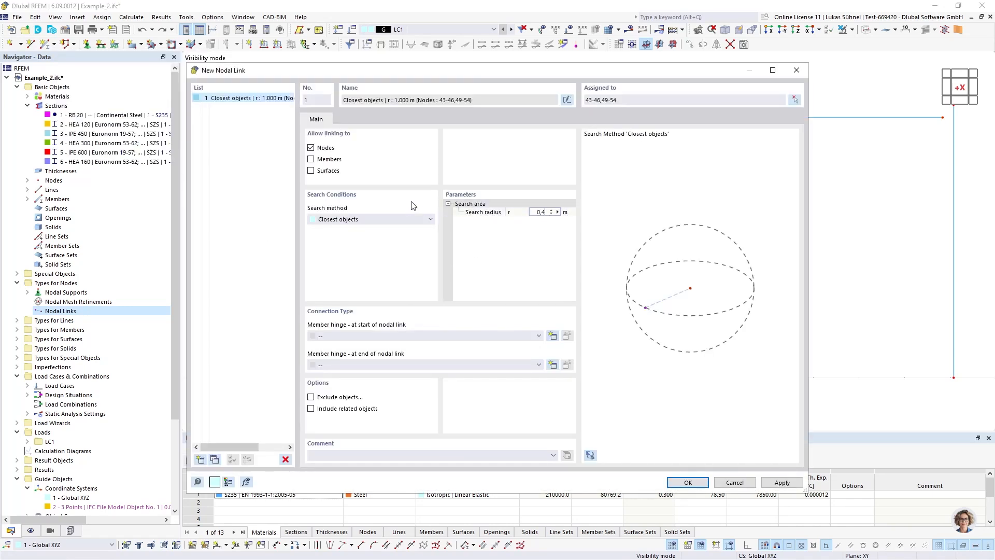
left_click(325, 148)
left_click(317, 159)
left_click(687, 482)
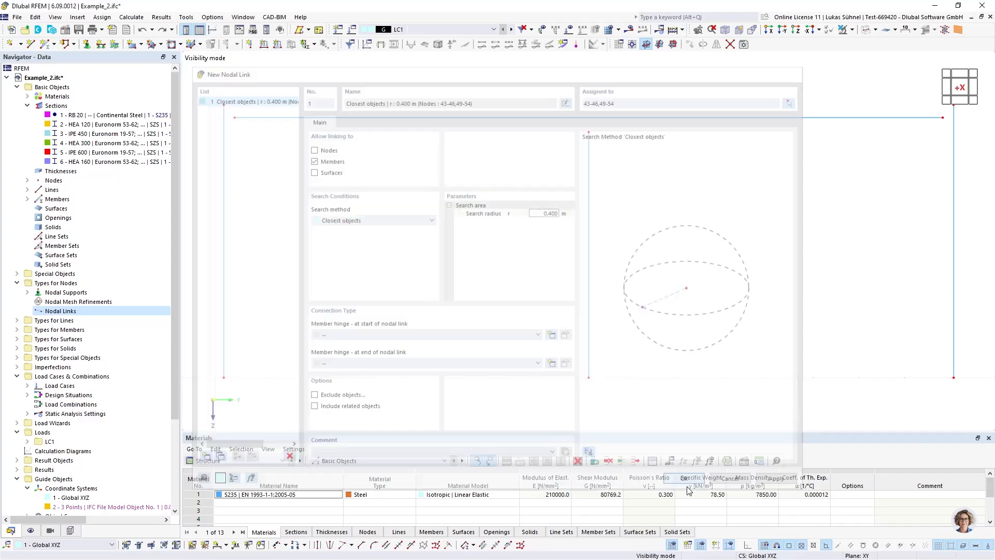
Step: Examine the nodal links between the beam ends and the outer columns at the frame corners
middle_click_drag(406, 233, 506, 247)
scroll(506, 247, "up", 2)
scroll(296, 140, "up", 2)
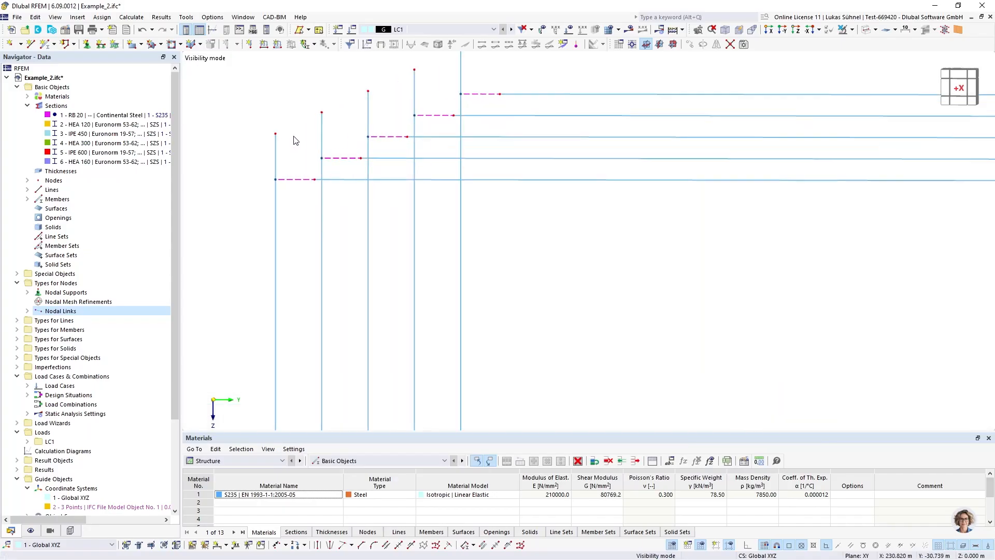
scroll(300, 163, "up", 2)
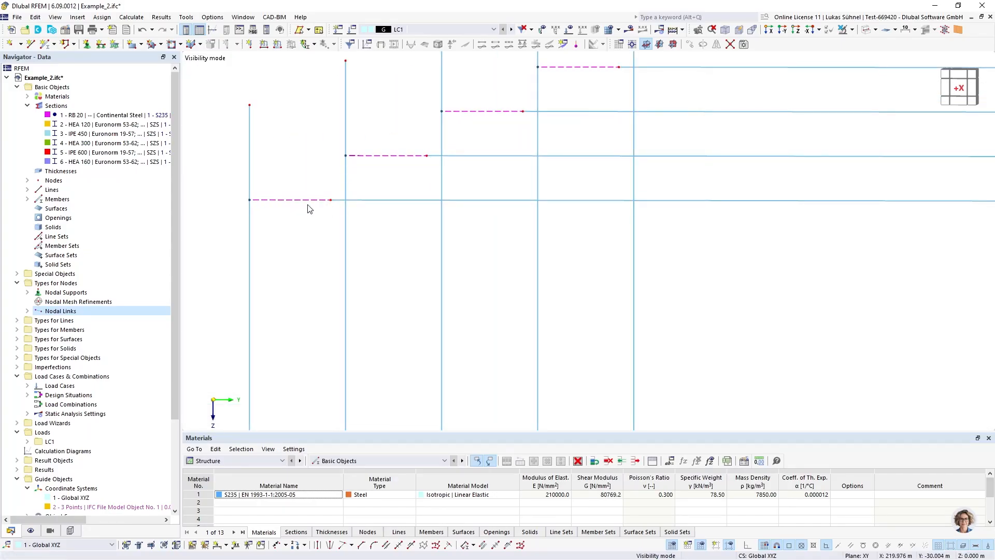
scroll(271, 209, "down", 1)
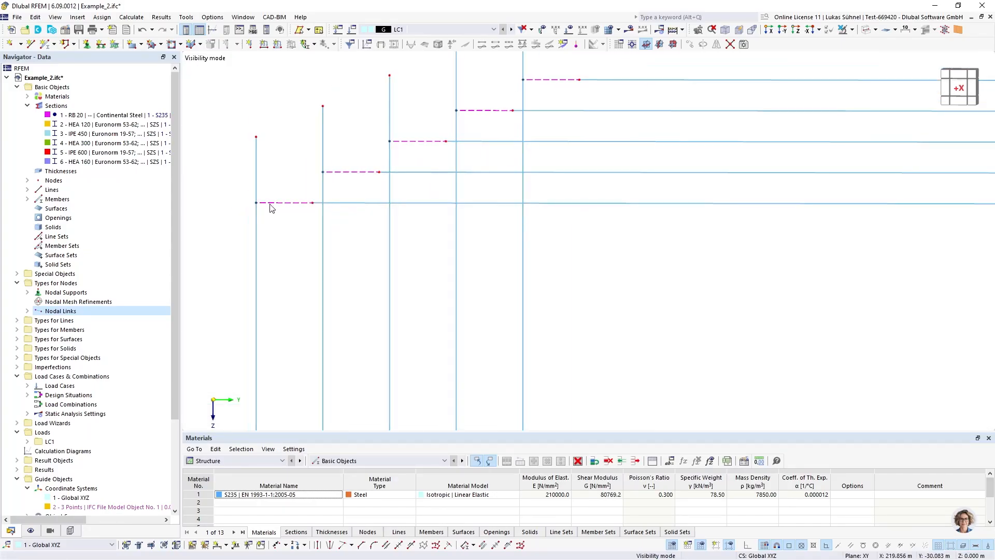
scroll(240, 174, "down", 1)
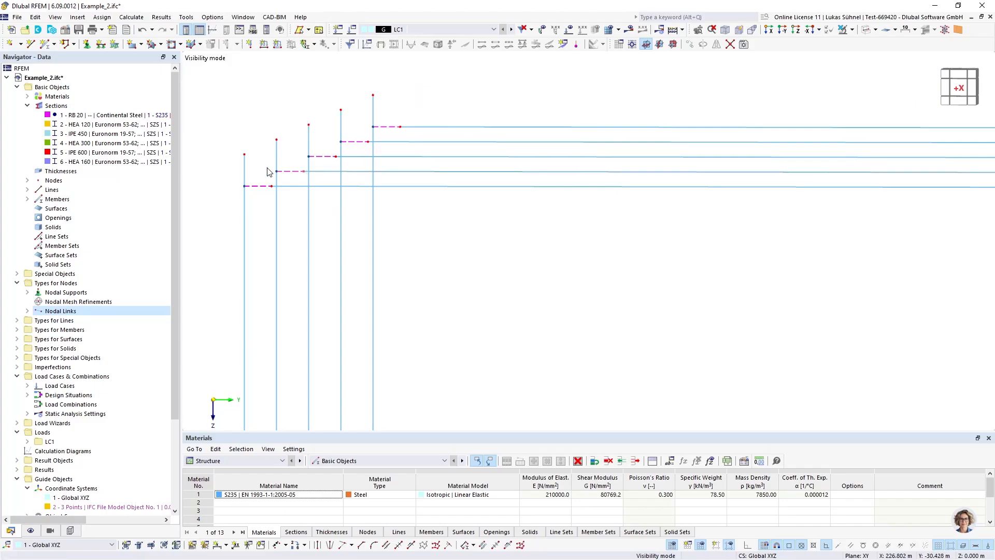
scroll(224, 195, "down", 1)
scroll(231, 187, "down", 2)
middle_click_drag(382, 251, 396, 219)
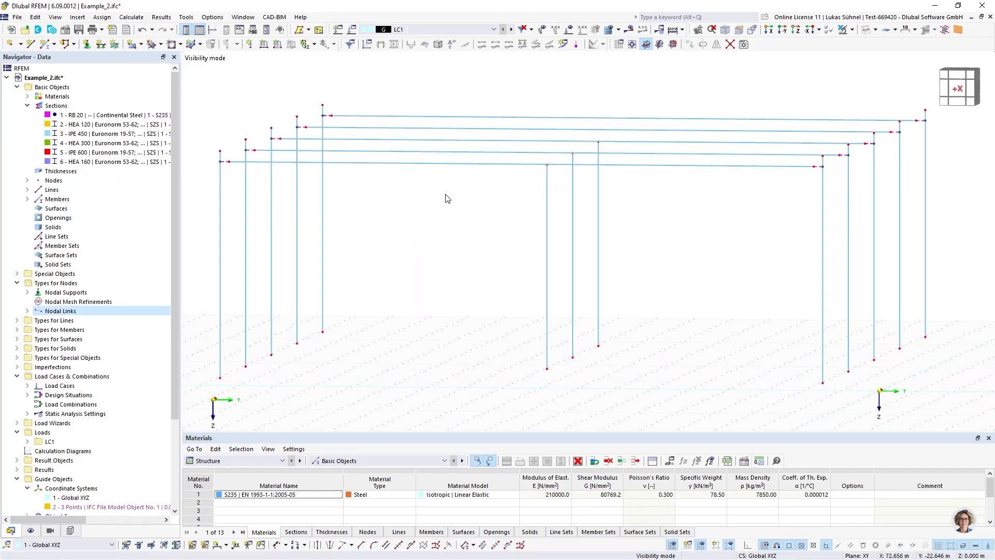
Step: Add the HEA 300 members to the visible objects and view the frames along +X
left_click(34, 530)
left_click(51, 531)
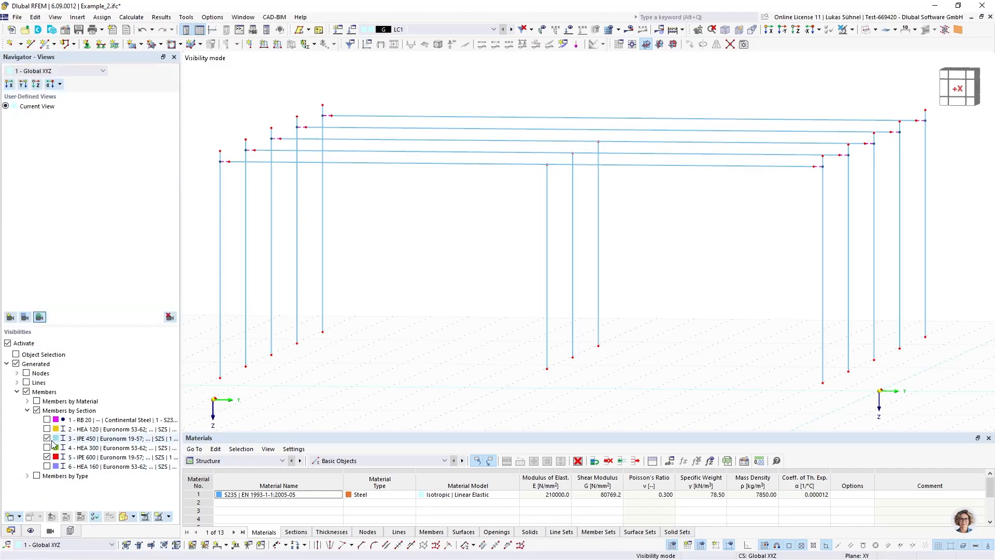
left_click(48, 447)
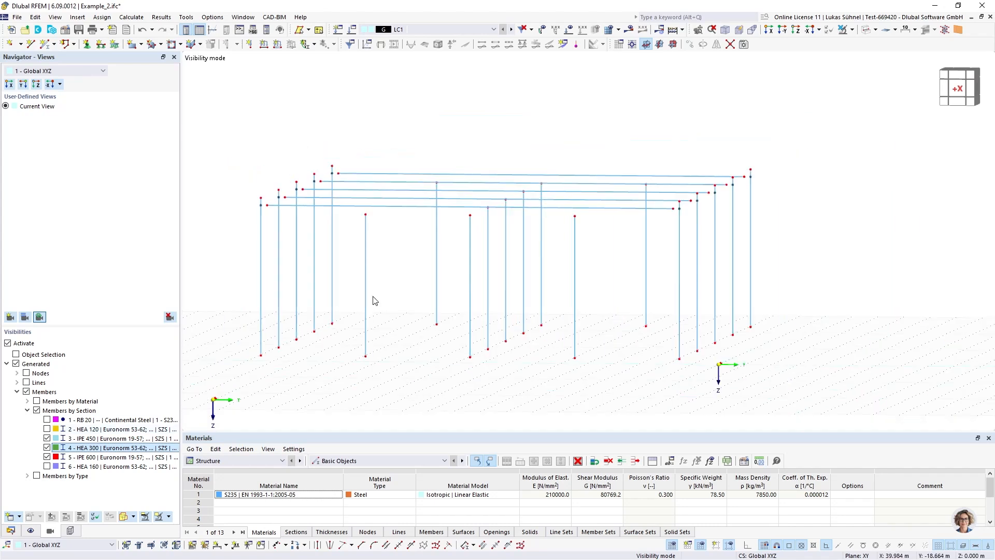
mouse_move(389, 298)
middle_mouse_down("ctrl")
mouse_move(378, 303)
mouse_move(392, 294)
middle_mouse_up("ctrl")
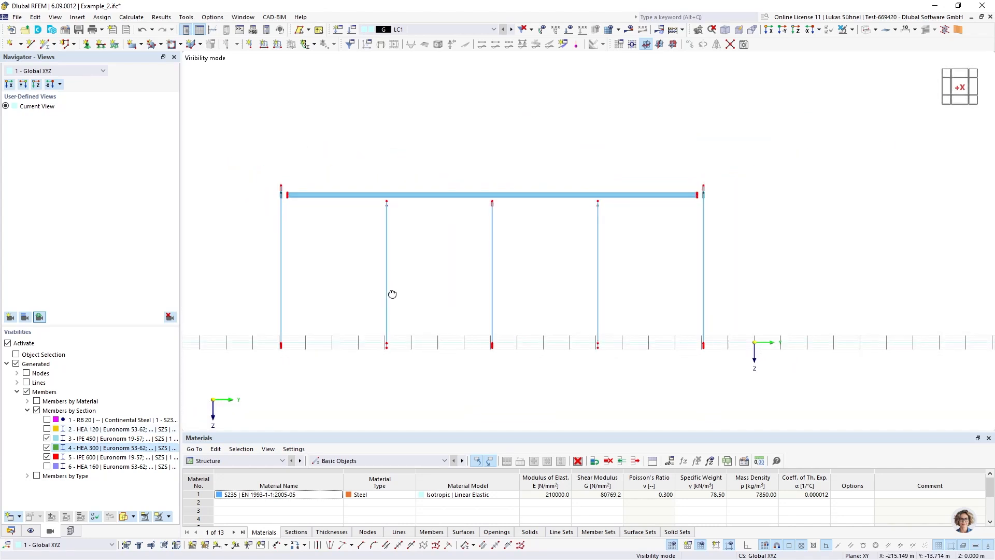
scroll(458, 214, "up", 3)
scroll(335, 194, "down", 2)
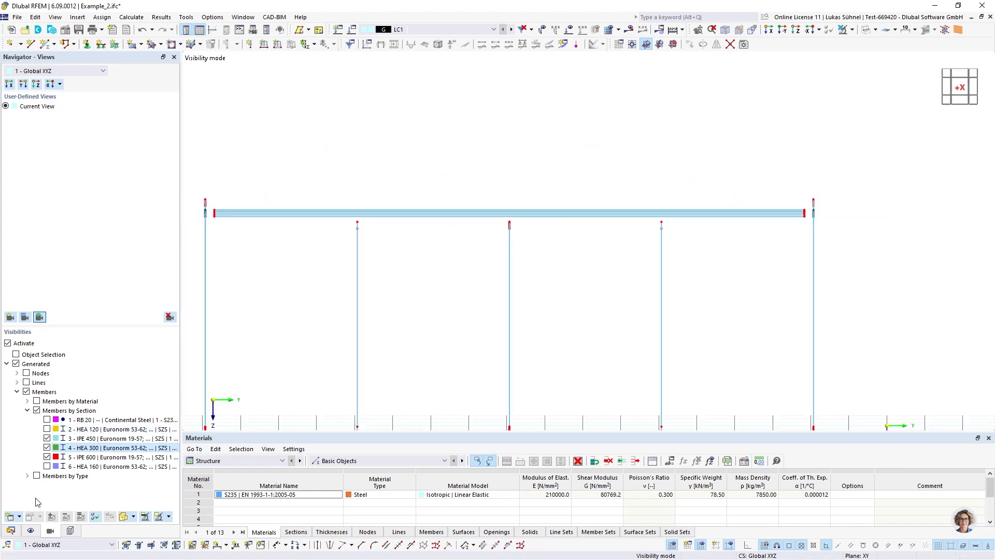
Step: Start a second nodal link and assign it to the top nodes of all inner columns beneath the beams
left_click(11, 530)
double_click(65, 312)
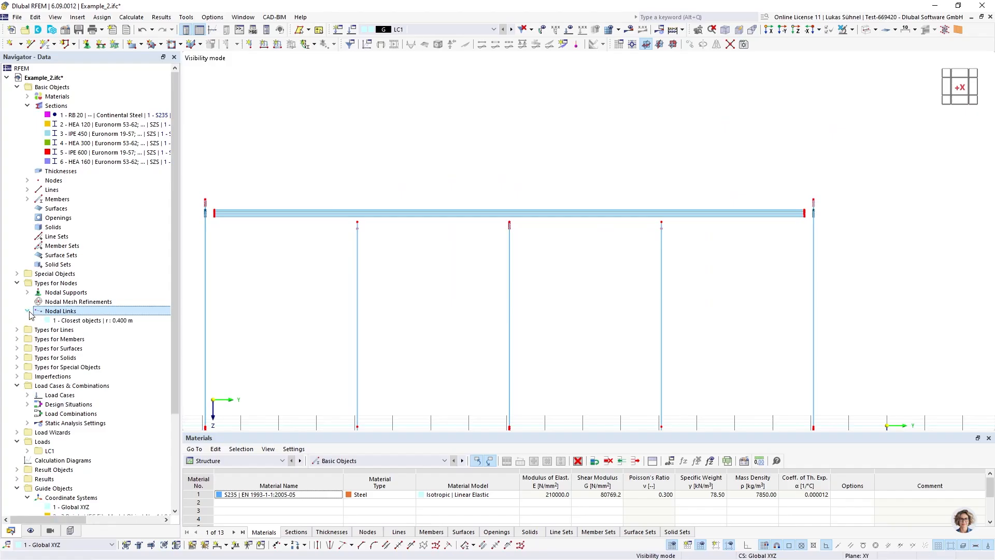
right_click(65, 311)
left_click(86, 327)
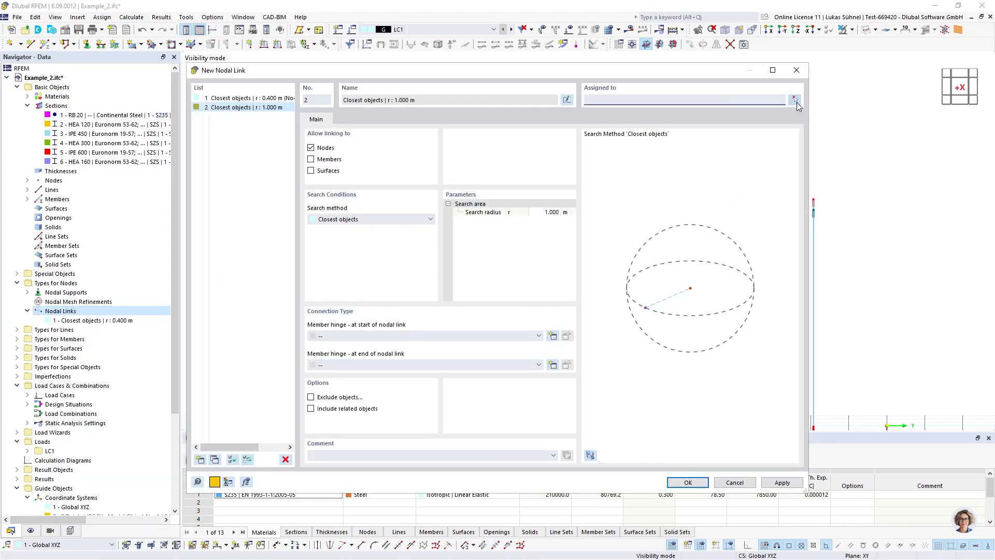
left_click(796, 101)
left_click_drag(688, 253, 687, 253)
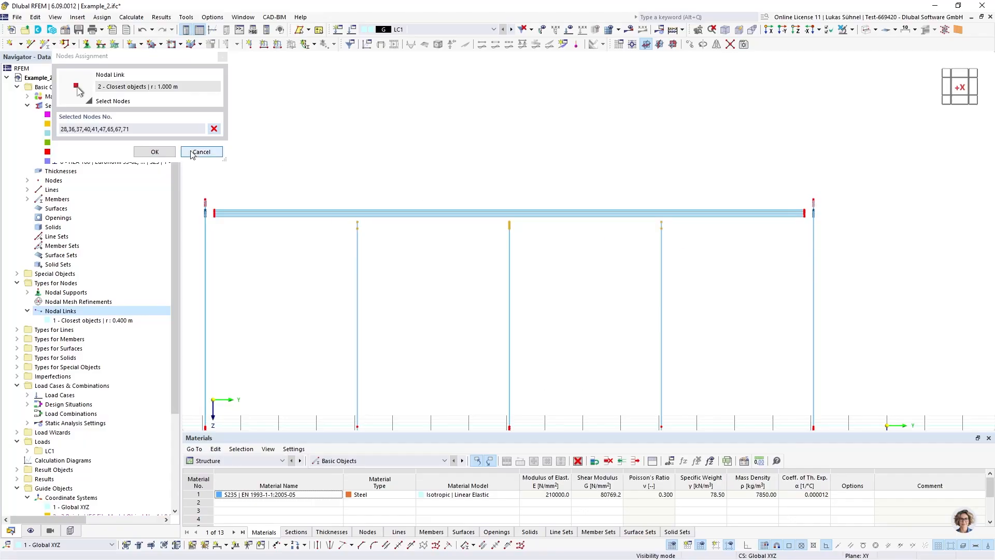
left_click(155, 151)
Step: Create the second nodal link to members only, with a 0.4 m search radius and a new φy and φz member hinge at its end
left_click(319, 148)
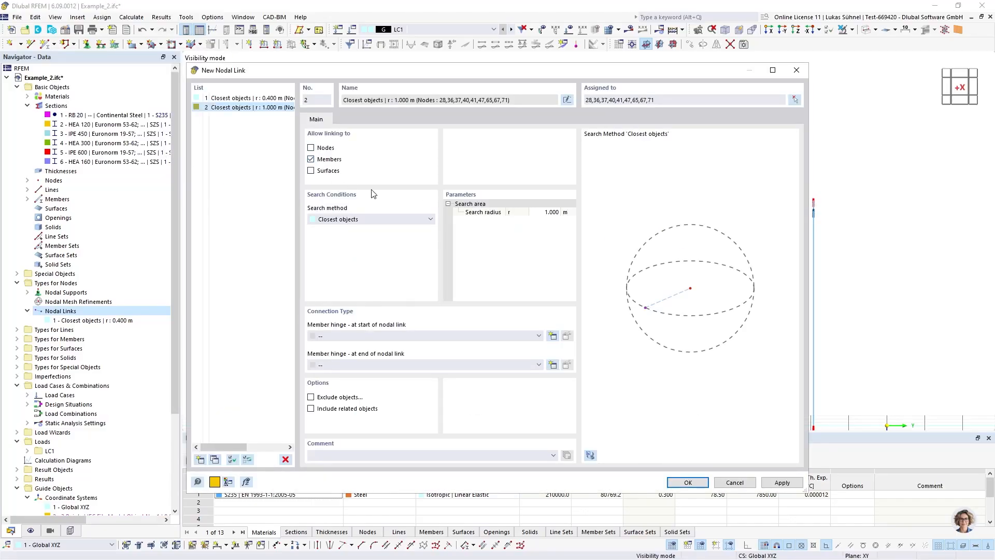
left_click(542, 214)
key("Return")
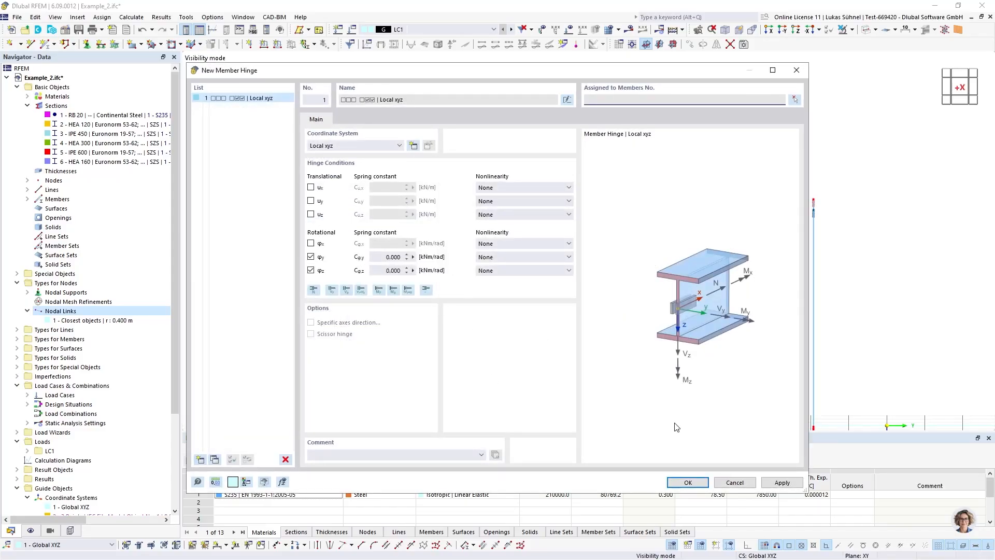
left_click(682, 482)
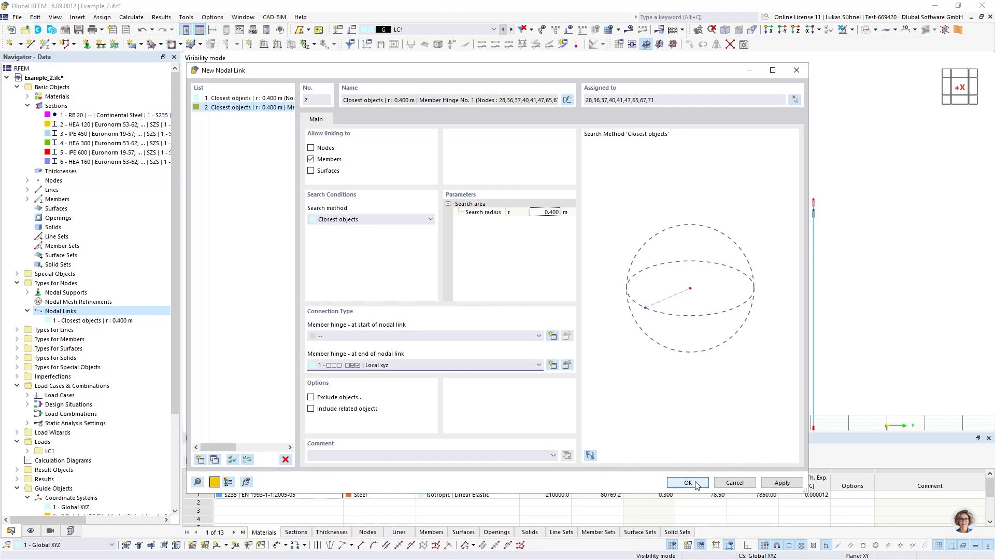
left_click(689, 482)
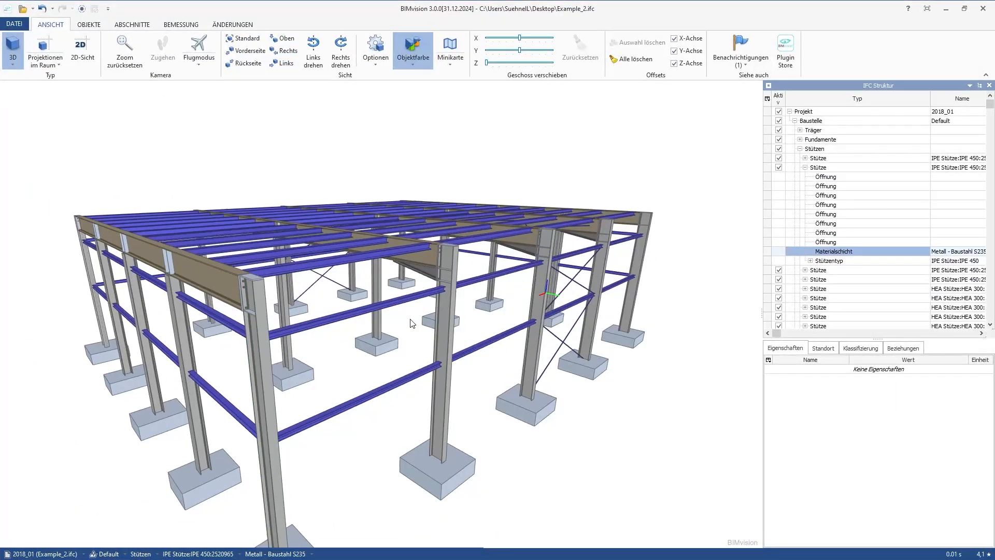
Step: Switch to BIMvision and examine how the inner column heads connect to the underside of the roof beam
left_click_drag(410, 320, 440, 353)
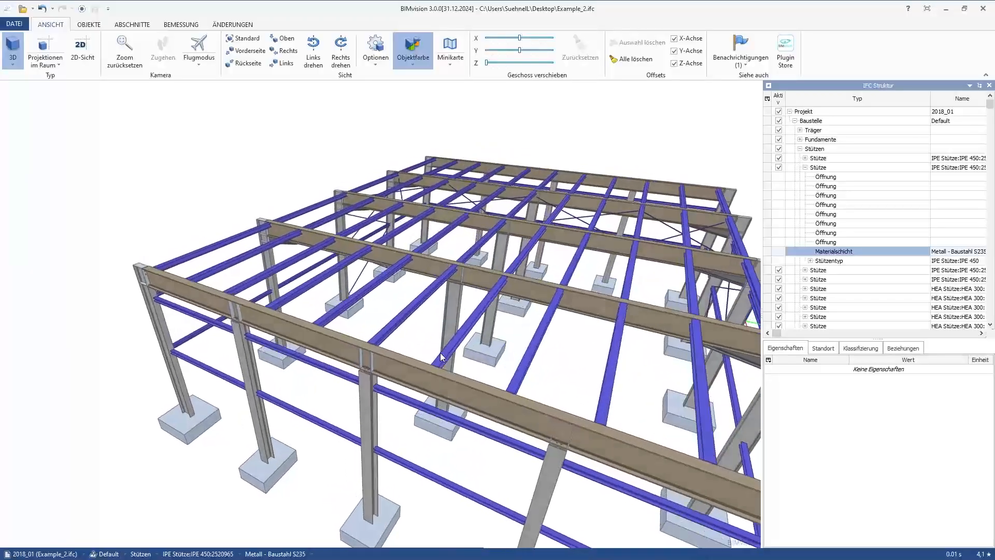
scroll(348, 364, "up", 5)
scroll(364, 374, "down", 5)
scroll(368, 369, "up", 2)
scroll(364, 362, "up", 6)
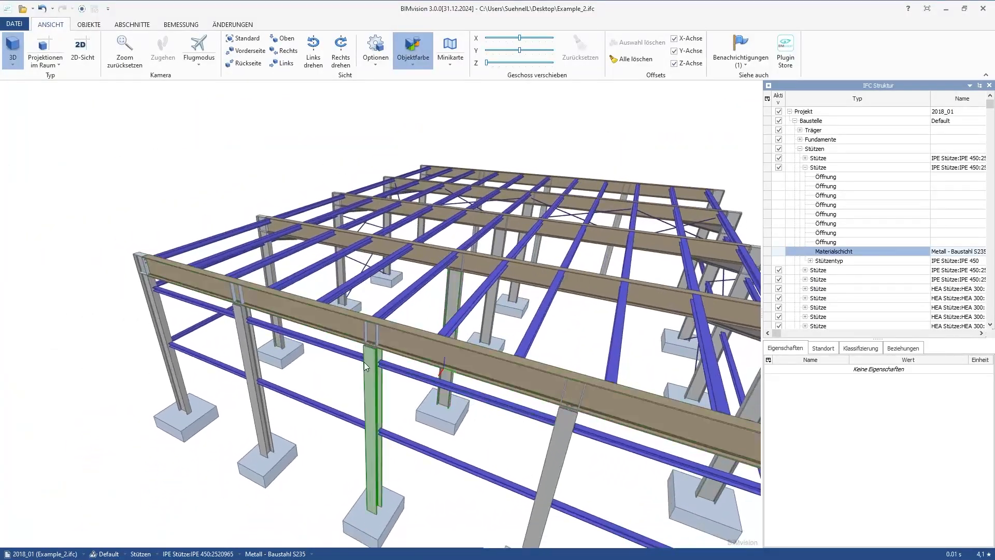
scroll(359, 290, "up", 6)
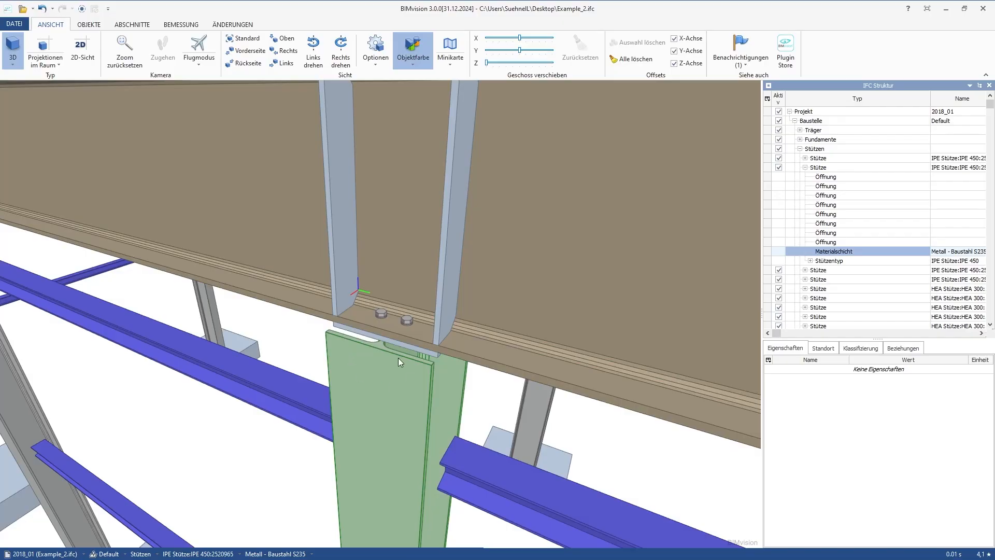
scroll(398, 357, "down", 8)
scroll(400, 311, "up", 2)
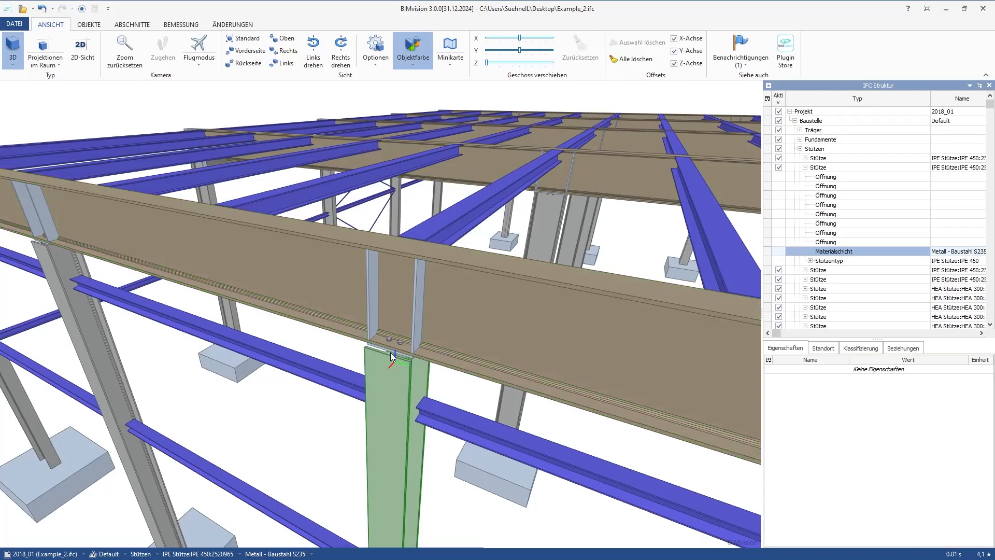
scroll(396, 354, "up", 3)
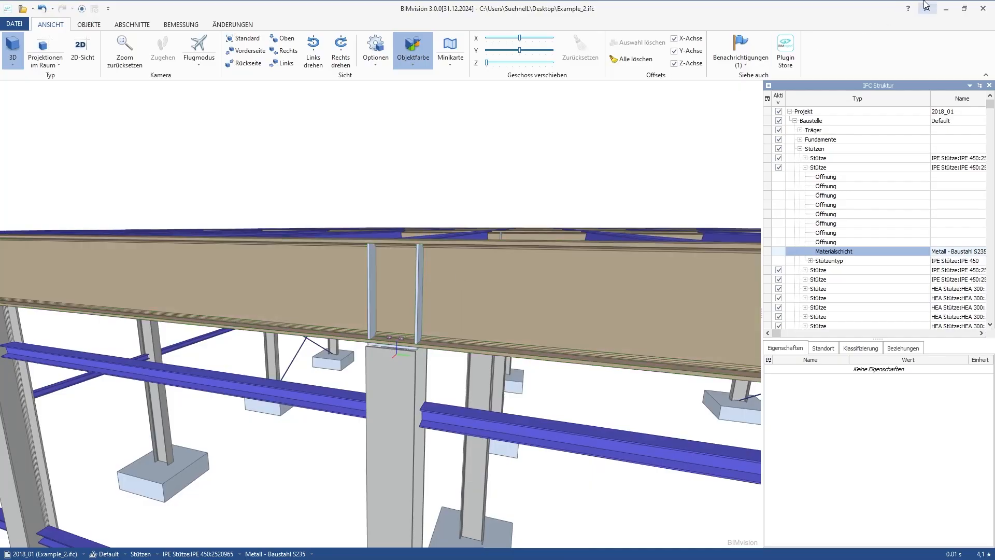
Step: Switch back to RFEM and examine the rigid link between an inner column's top node and the beam axis
left_click(946, 8)
middle_click_drag(396, 250, 377, 267, "ctrl")
scroll(305, 267, "up", 5)
scroll(299, 275, "up", 2)
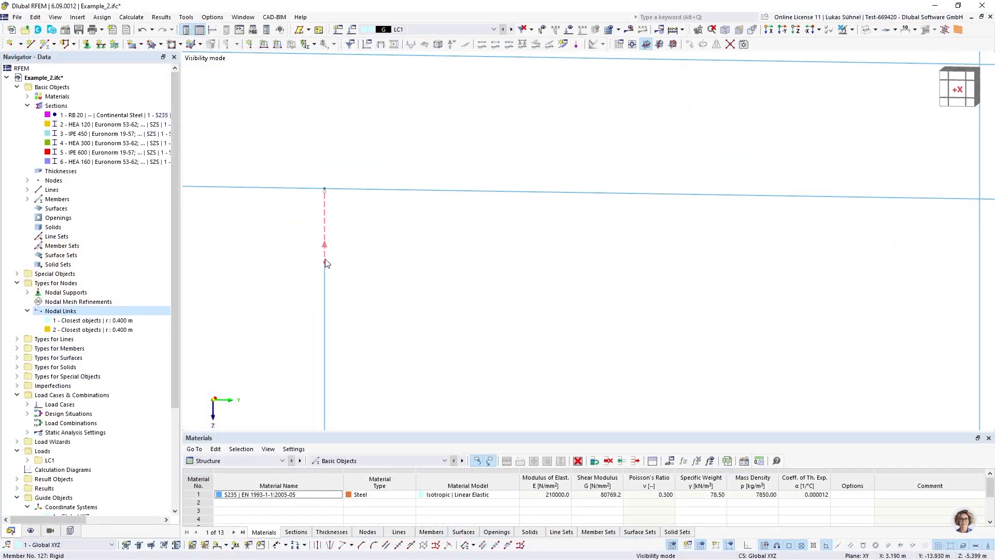
left_click(325, 265)
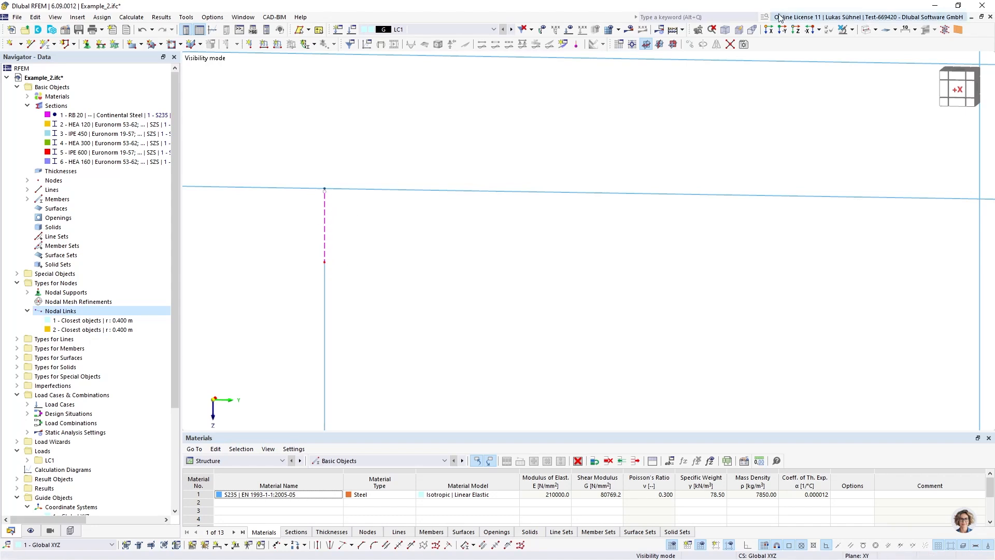
Step: Examine the linked frames in solid and transparent rendering, ending with the transparent one, and open the visibility settings
left_click(865, 29)
scroll(417, 311, "down", 5)
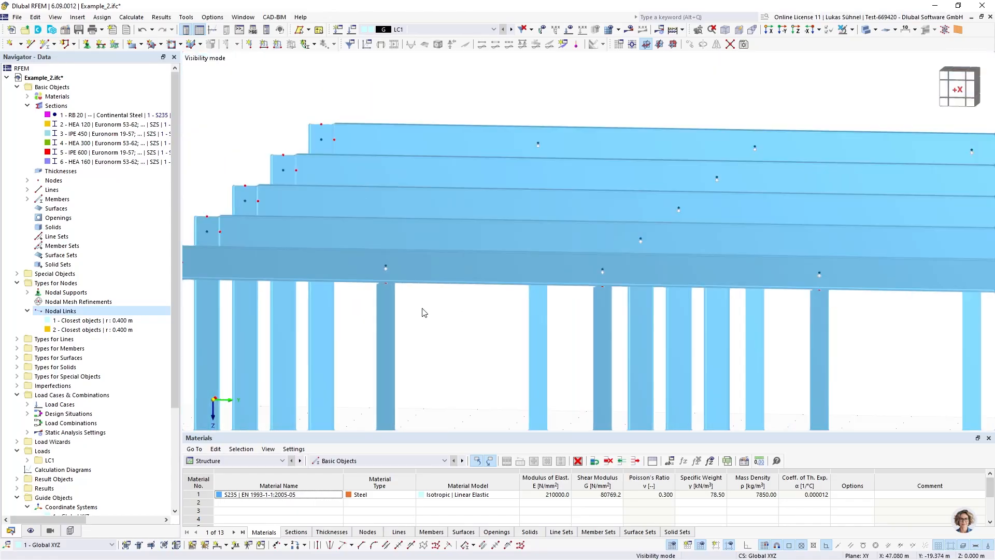
left_click(867, 30)
middle_click_drag(652, 92, 624, 108, "ctrl")
scroll(531, 284, "down", 2)
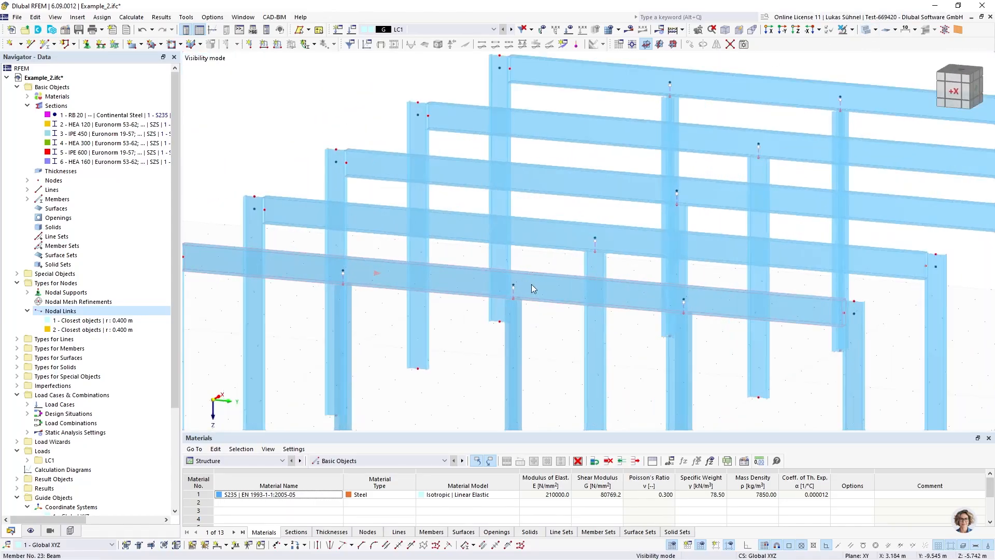
scroll(496, 293, "up", 3)
scroll(488, 288, "down", 5)
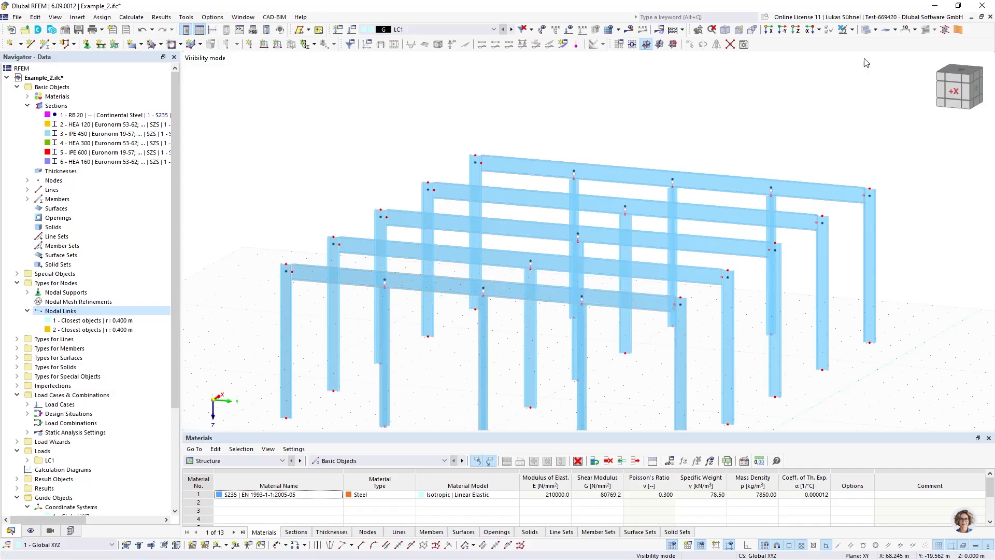
left_click(853, 29)
left_click(581, 118)
scroll(304, 183, "down", 1)
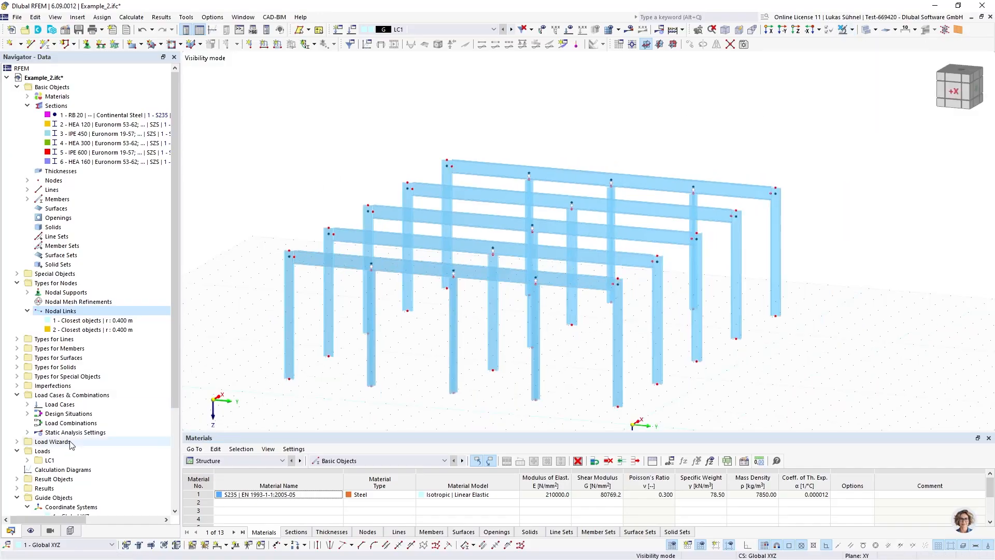
left_click(31, 531)
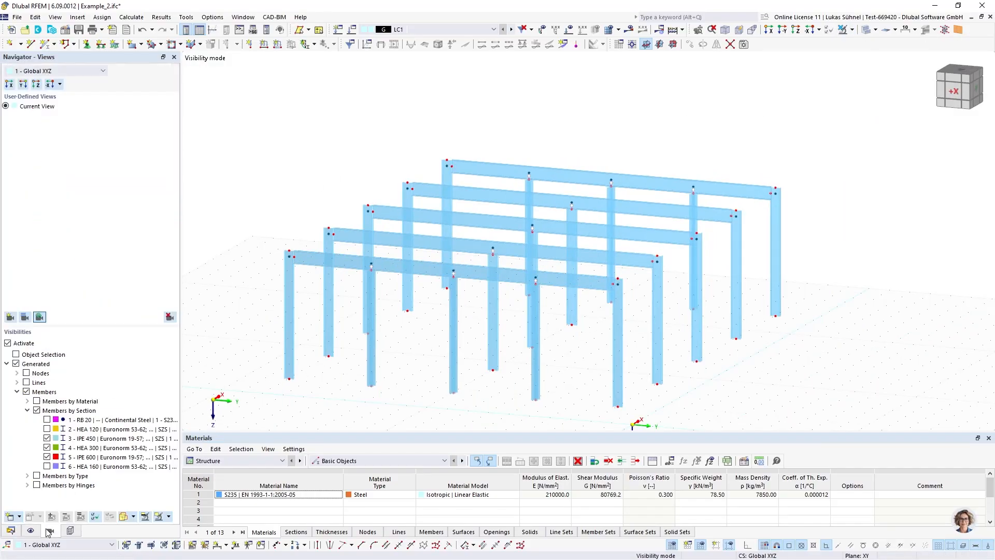
Step: Add the HEA 120 members to the visible sections and view the structure side-on along -Y
left_click(46, 467)
left_click(46, 467)
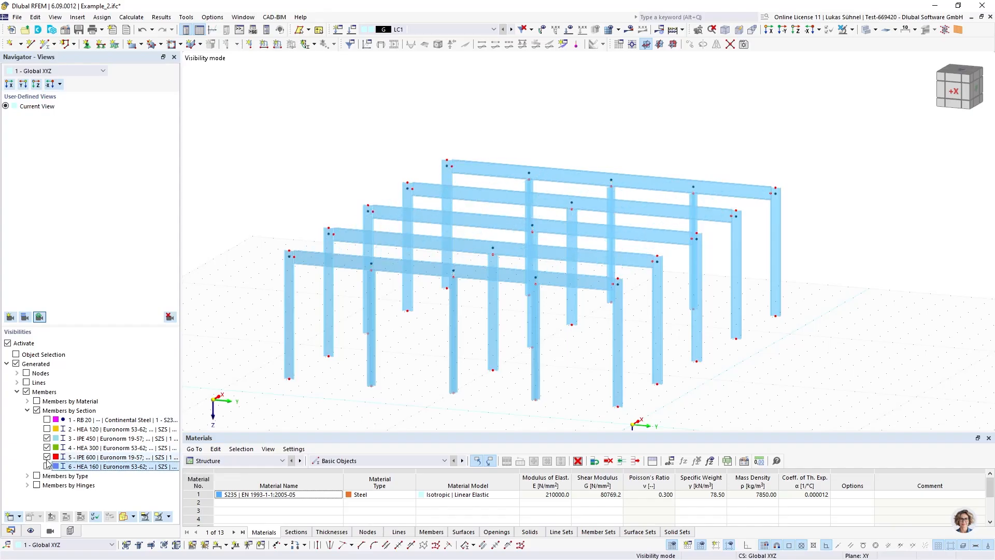
left_click(47, 429)
middle_click_drag(442, 299, 296, 276, "ctrl")
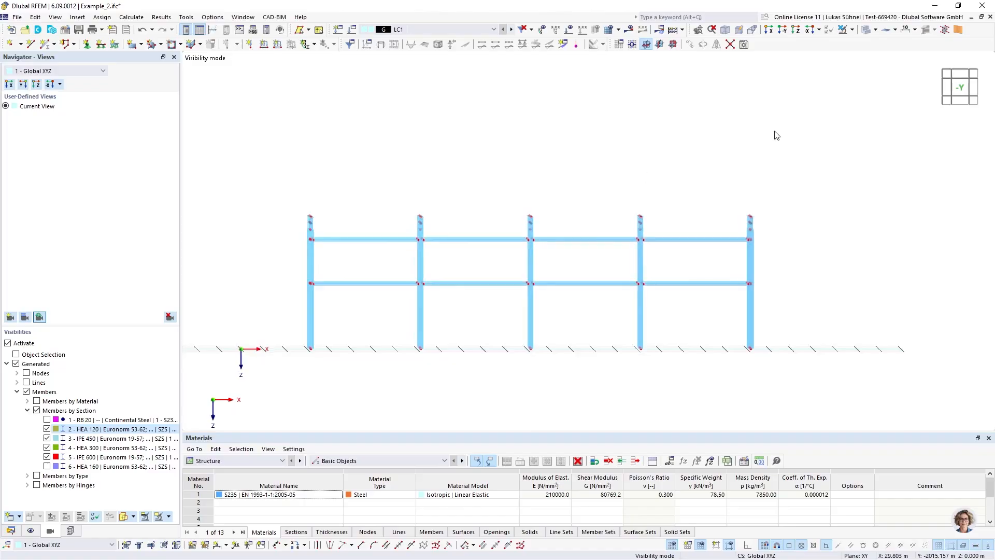
left_click(960, 87)
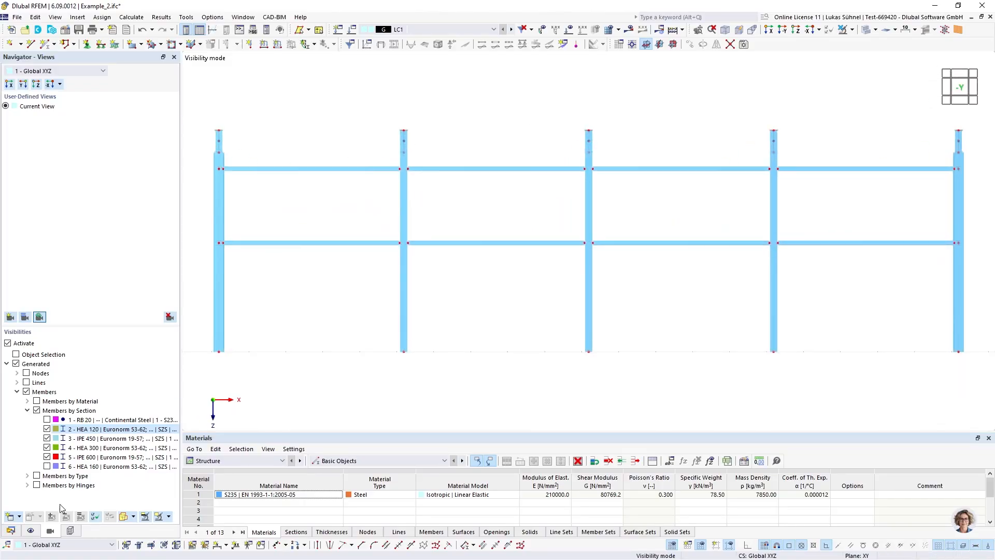
Step: Start a third nodal link and assign it to the end nodes of both rows of longitudinal HEA 120 beams
left_click(10, 531)
right_click(64, 311)
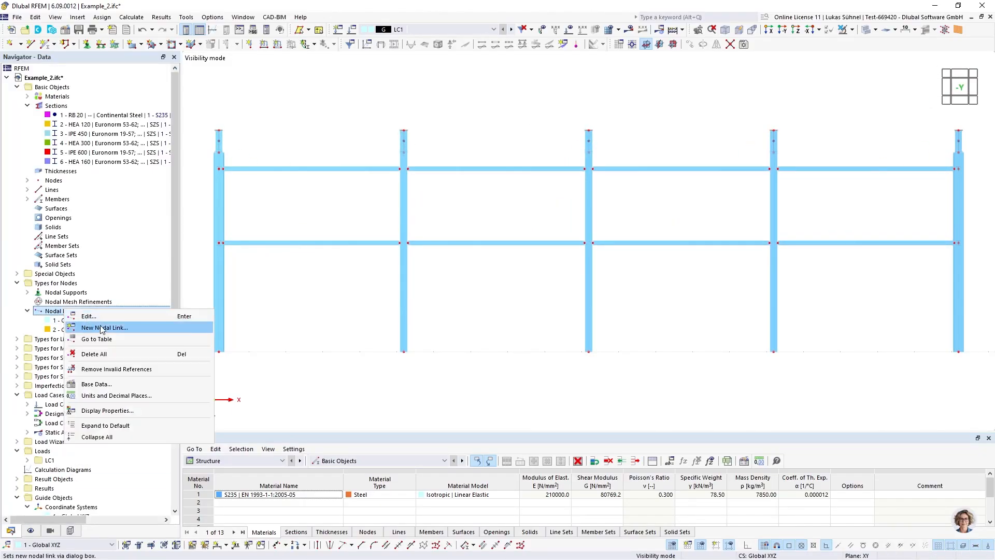
left_click(102, 329)
left_click(796, 99)
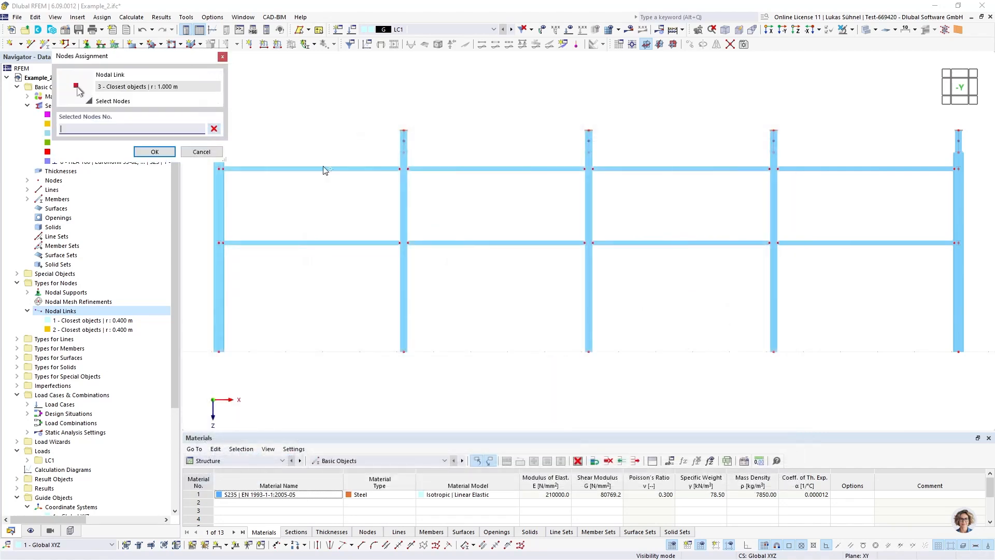
scroll(222, 181, "down", 2)
left_click_drag(222, 201, 896, 285)
left_click(155, 151)
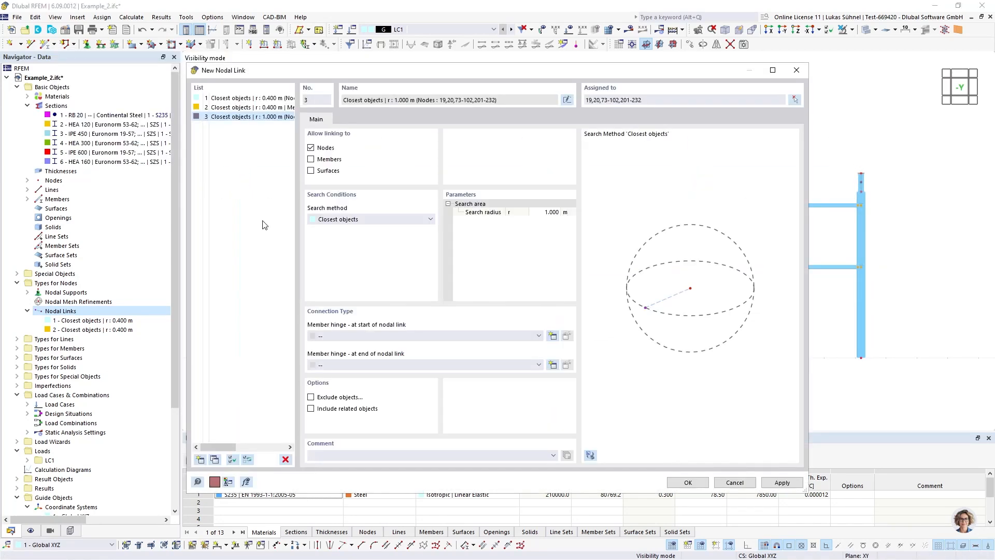
Step: Set the third nodal link's search radius to 0.300 m and allow linking to members only
left_click(548, 212)
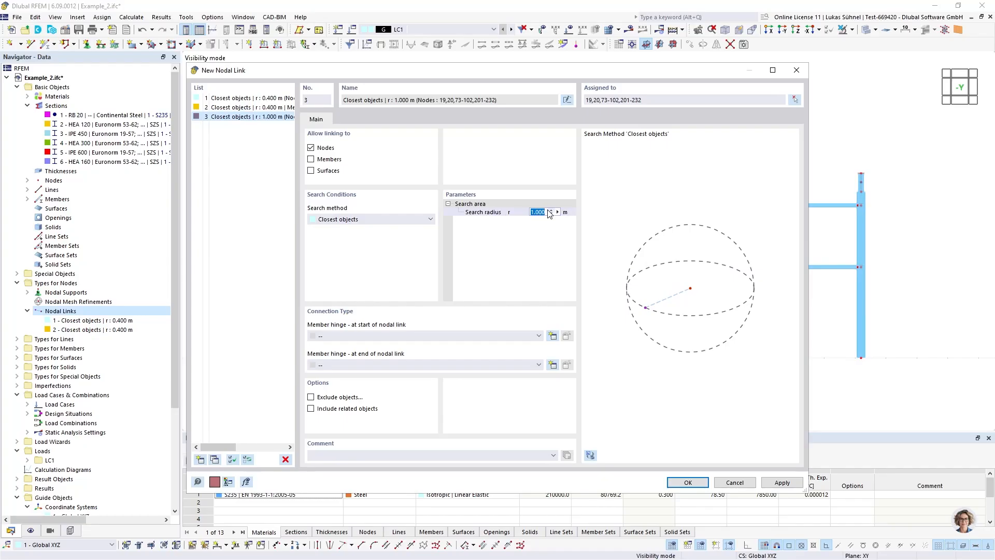
left_click(327, 150)
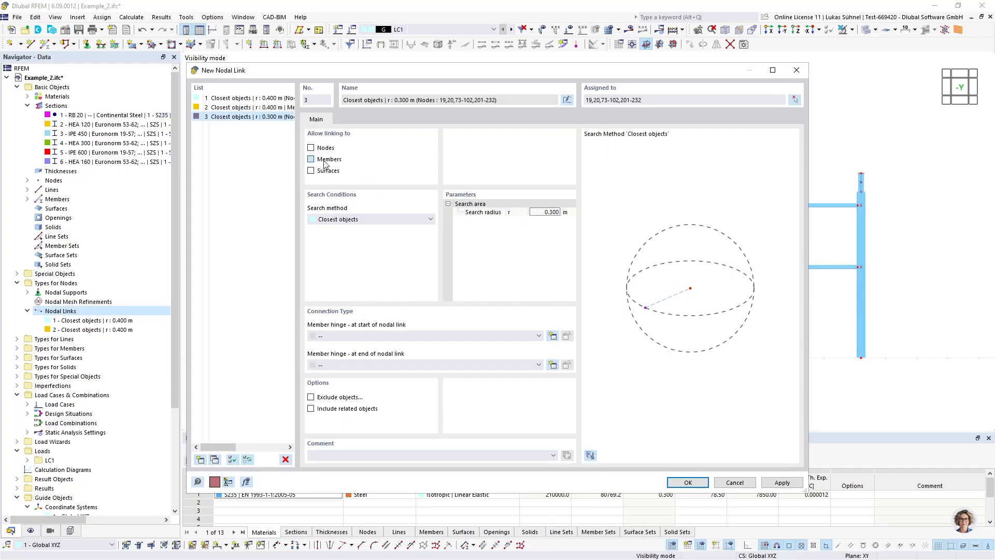
left_click(698, 486)
Step: Switch to wireframe display and examine the rigid links between the longitudinal HEA 120 beams and the columns
left_click(867, 30)
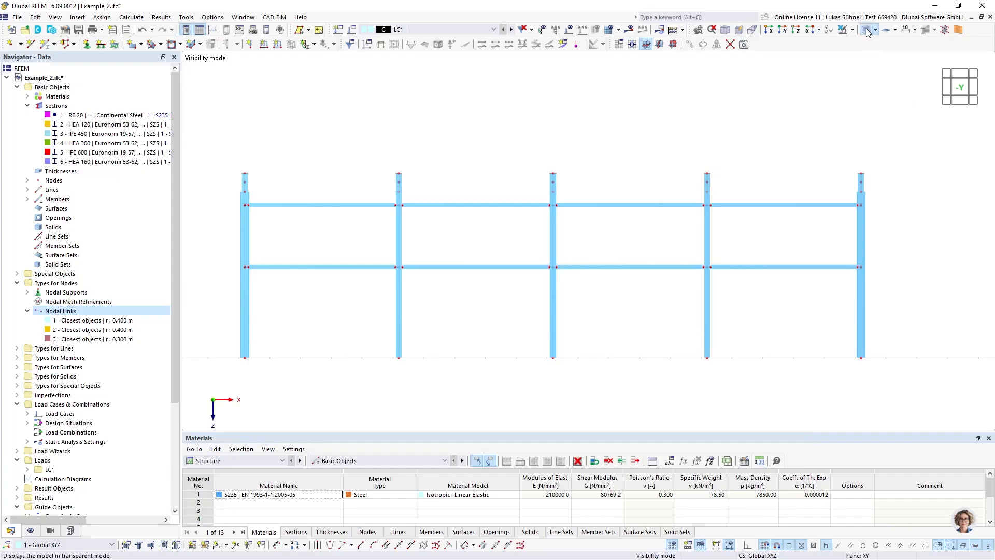
scroll(216, 264, "up", 7)
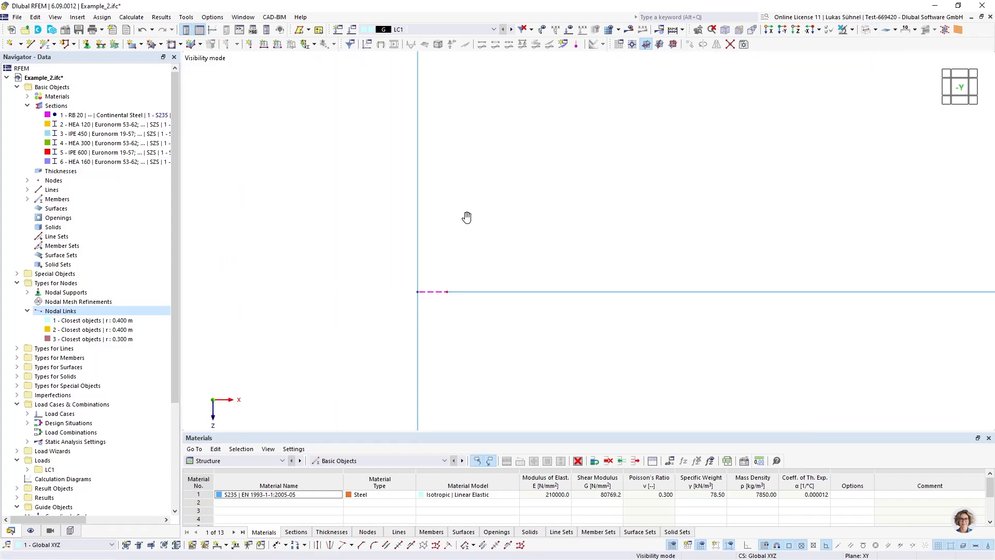
middle_click_drag(467, 217, 467, 220)
scroll(433, 293, "down", 3)
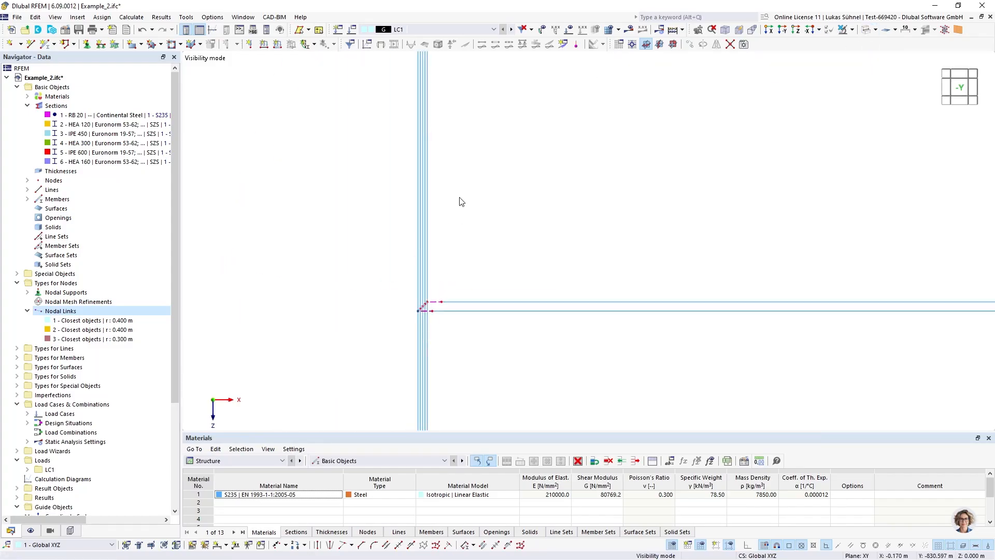
scroll(460, 202, "down", 2)
scroll(442, 309, "up", 2)
scroll(433, 238, "up", 4)
scroll(329, 202, "down", 4)
scroll(629, 231, "down", 3)
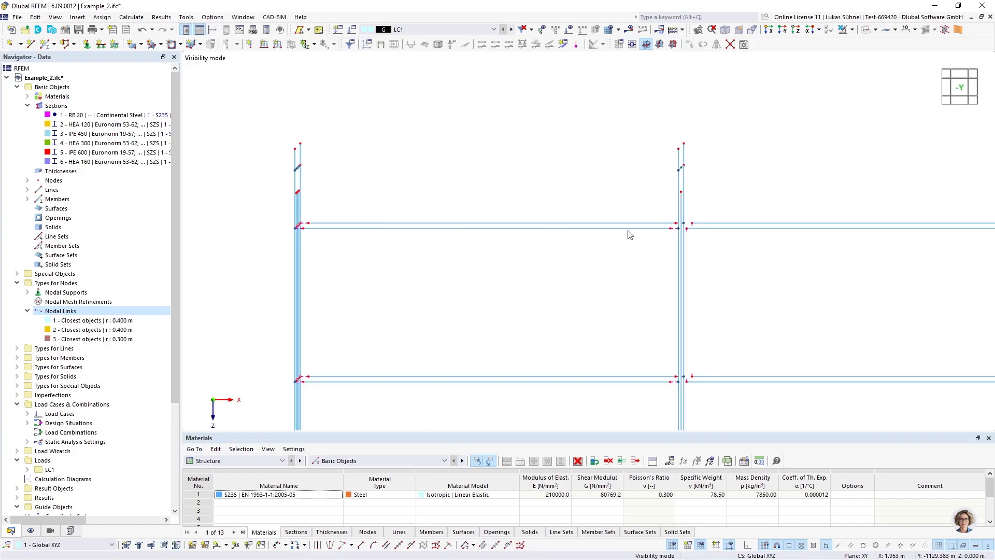
scroll(695, 223, "up", 5)
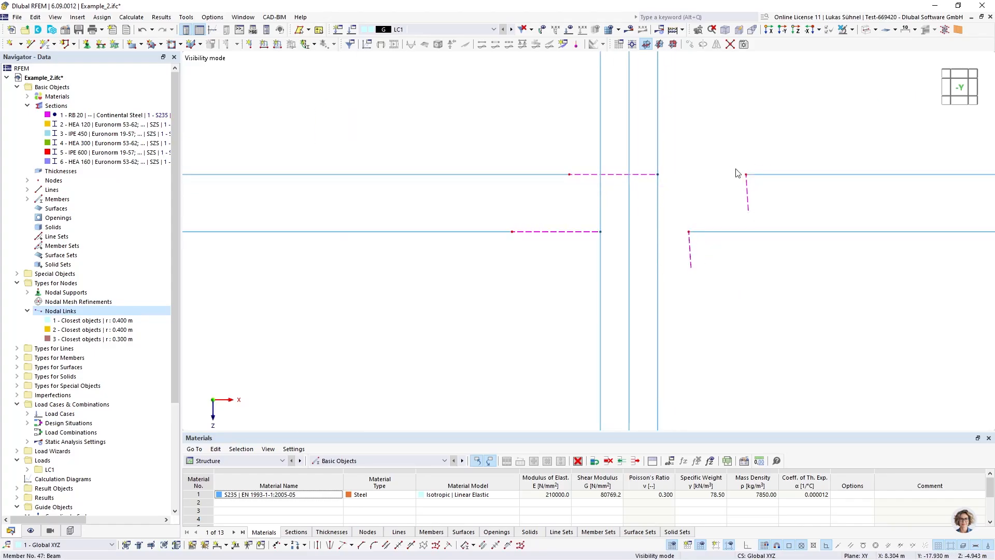
scroll(682, 195, "down", 3)
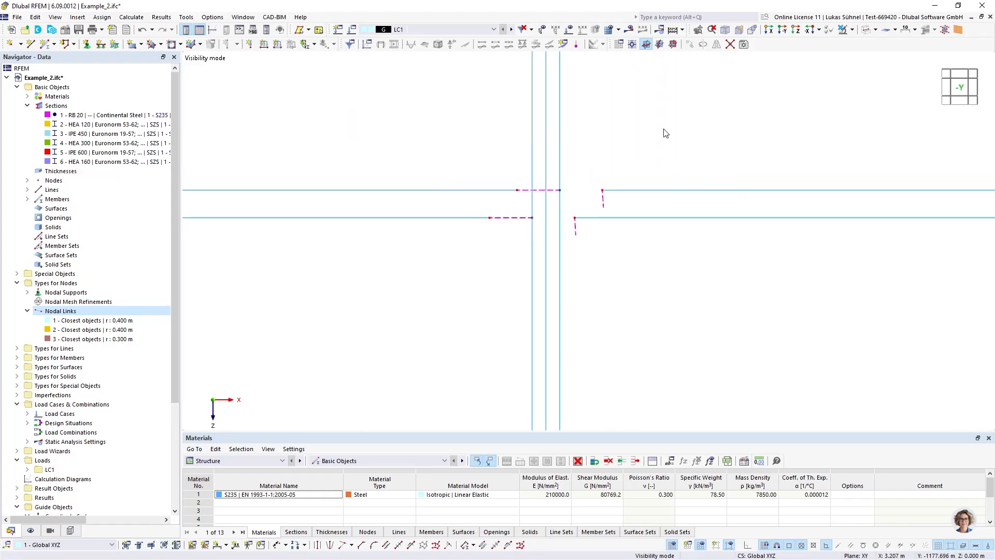
Step: Show all members again and examine how the HEA 120 beam ends link near the diagonal wall bracing
left_click(853, 29)
left_click(858, 117)
middle_click_drag(725, 157, 632, 143)
scroll(566, 171, "down", 3)
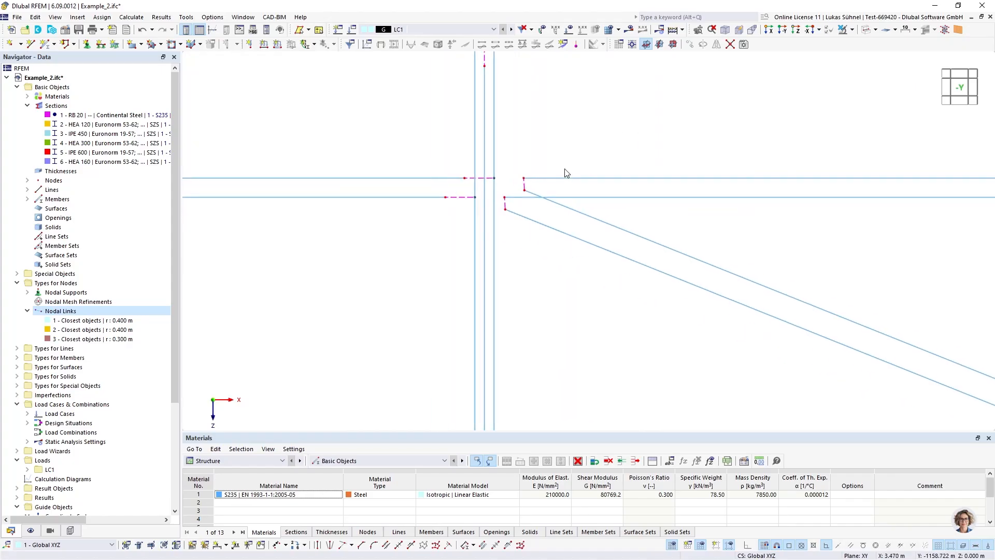
scroll(584, 320, "down", 3)
middle_click_drag(604, 345, 562, 266)
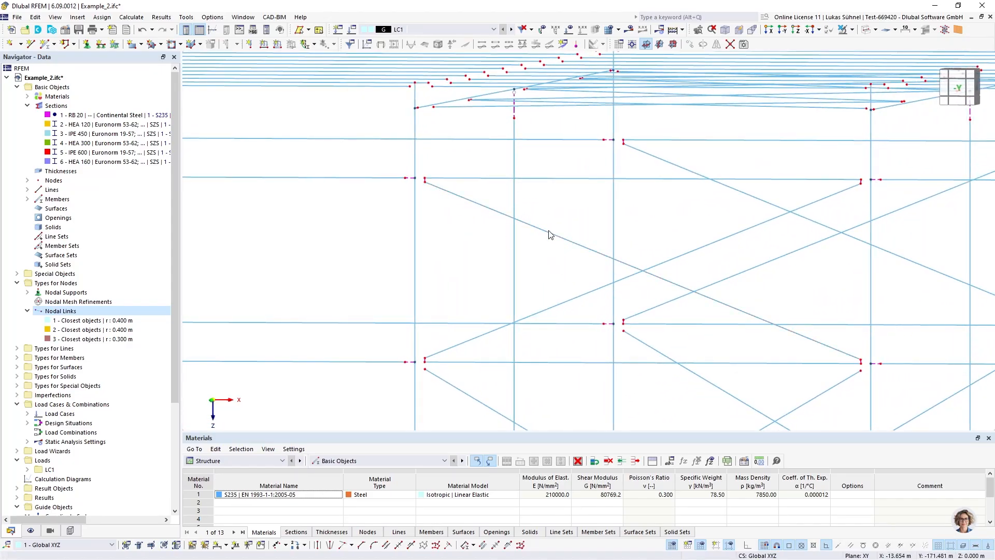
scroll(413, 177, "up", 3)
scroll(438, 200, "up", 3)
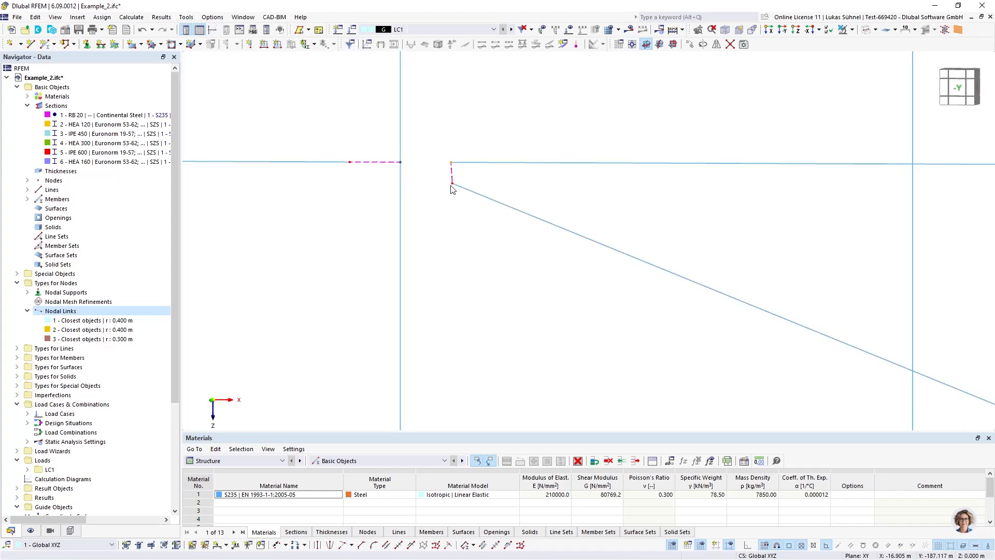
scroll(453, 187, "down", 5)
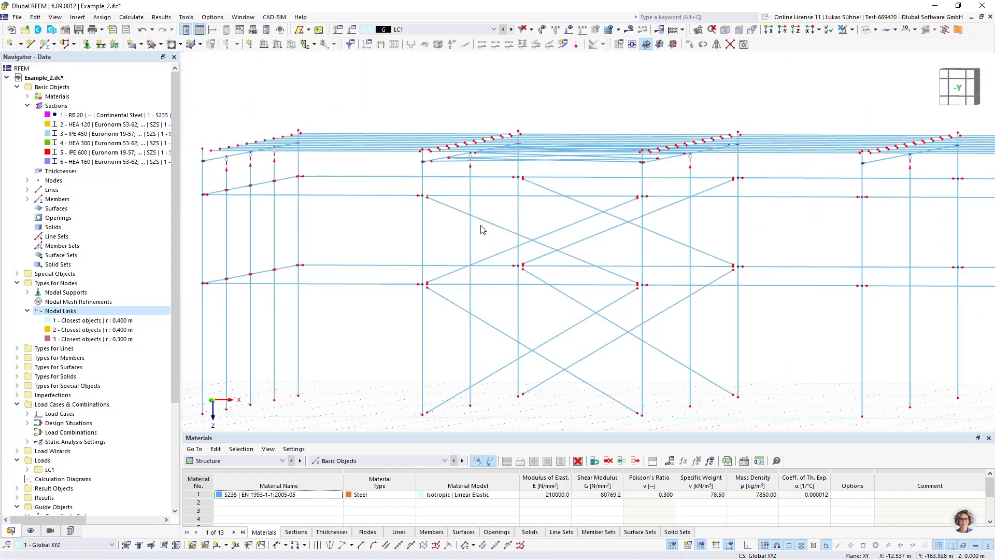
middle_click_drag(415, 216, 429, 215, "ctrl")
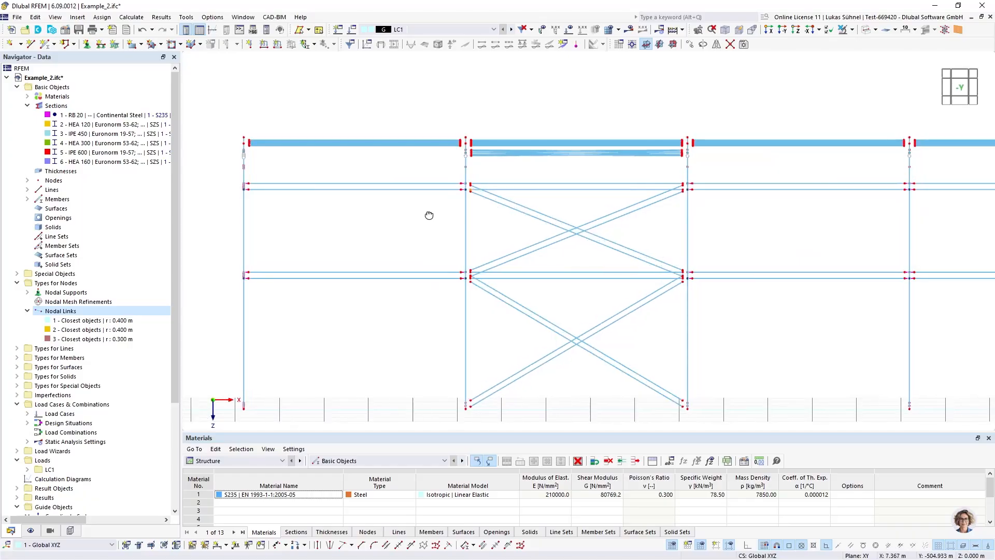
scroll(482, 195, "up", 5)
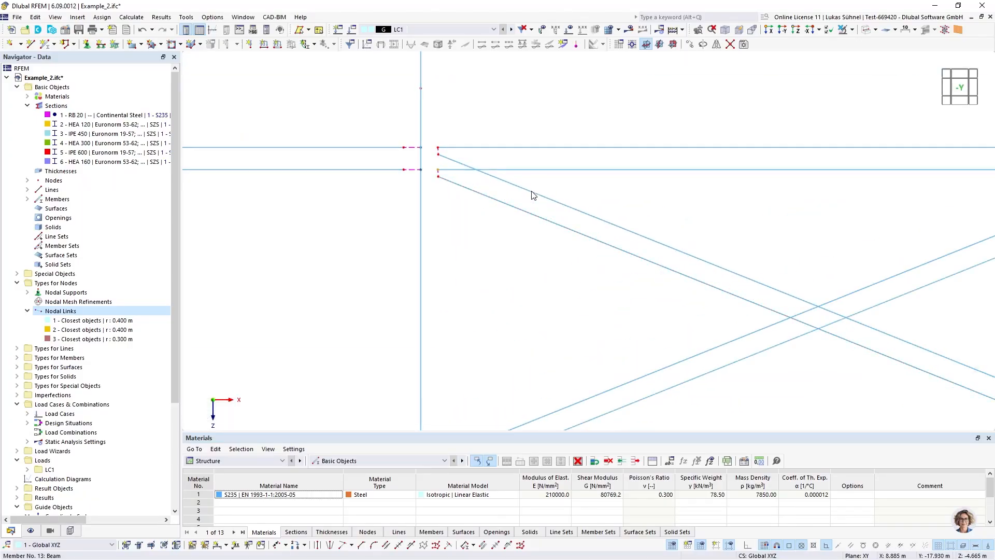
Step: Edit the 0.300 m nodal link to exclude the diagonal wall bracing members 5,6,12,13,52-55 from its search
left_click(960, 90)
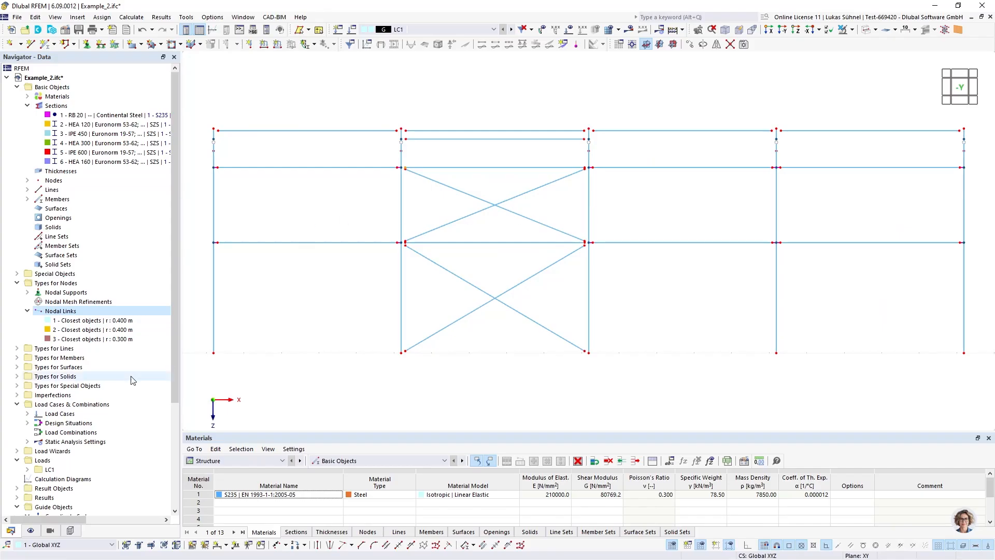
double_click(92, 339)
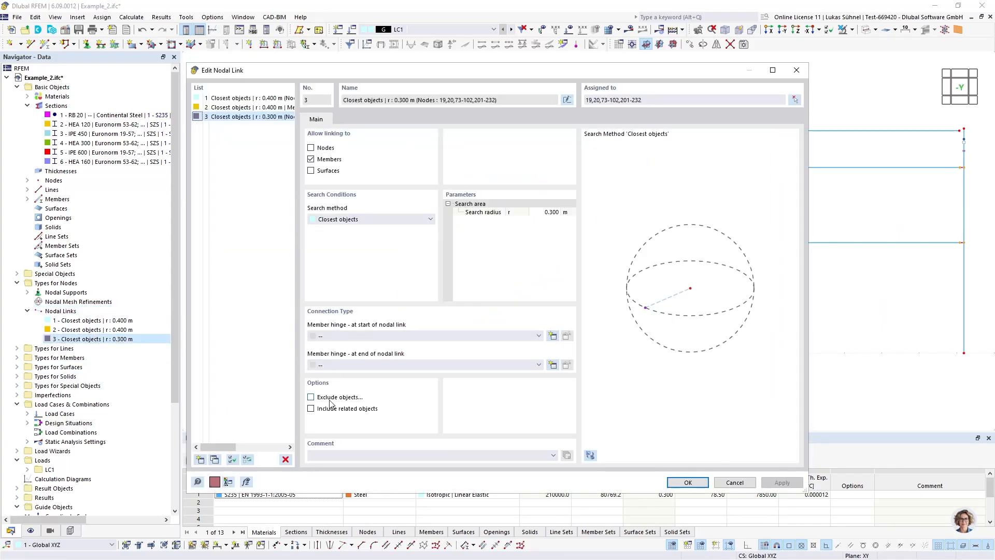
left_click(311, 397)
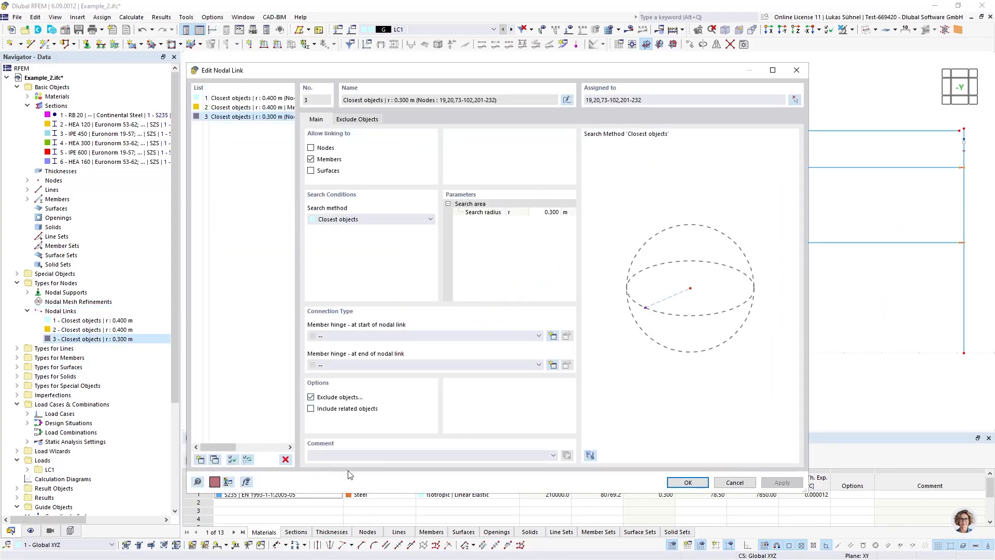
left_click(357, 120)
left_click(438, 161)
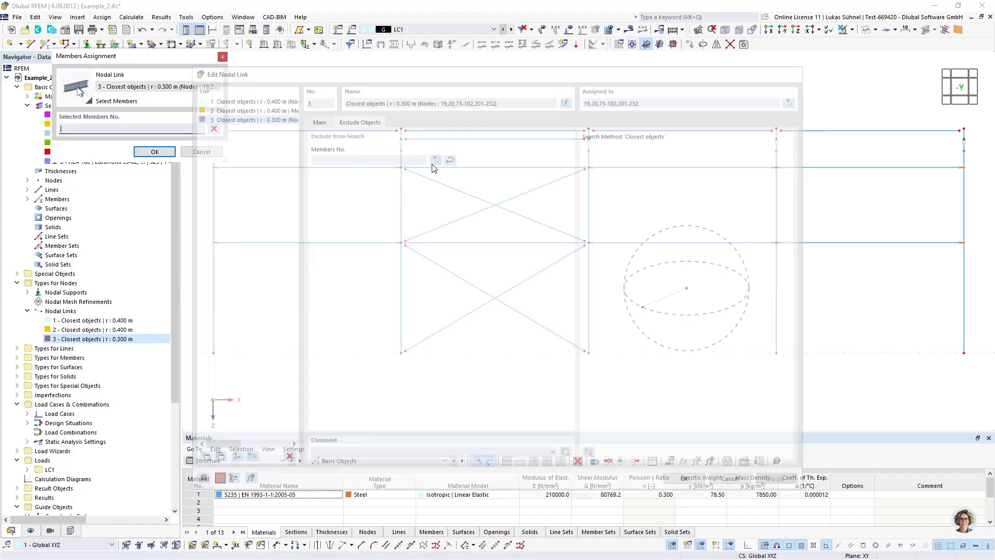
left_click_drag(551, 204, 454, 219)
left_click_drag(539, 299, 443, 306)
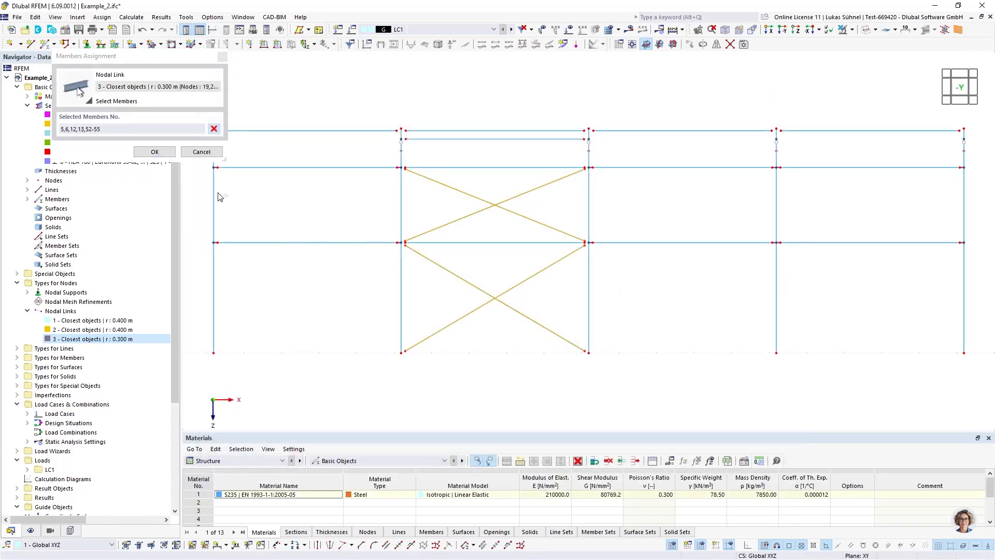
left_click(155, 151)
left_click(688, 482)
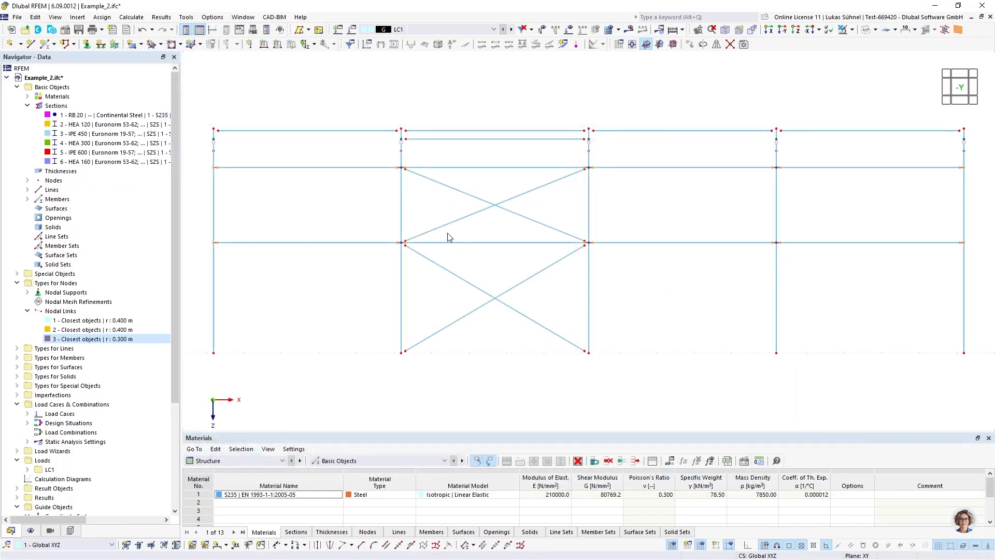
Step: Examine the rigid links at the beam, column and bracing joints up close and across the whole hall
scroll(414, 165, "up", 6)
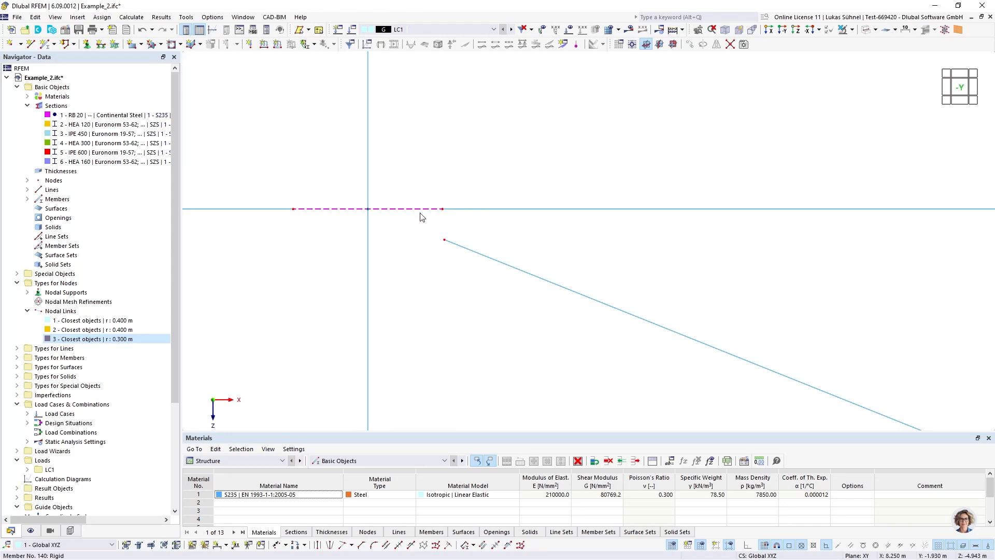
scroll(449, 160, "down", 6)
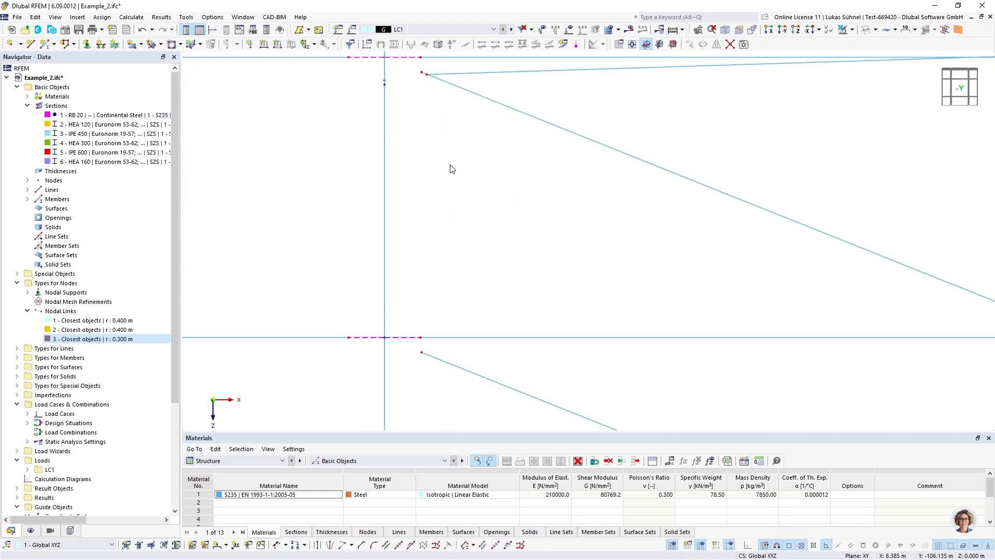
scroll(436, 149, "down", 3)
middle_click_drag(547, 248, 318, 271, "ctrl")
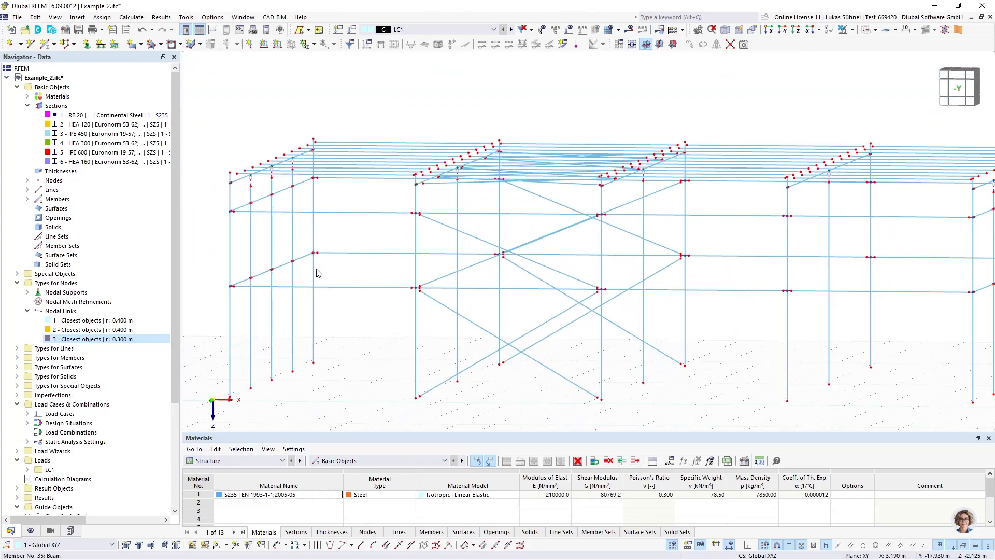
Step: Reactivate the section-based visibility with the HEA 160 purlins included, and view the hall along -Y
left_click(51, 530)
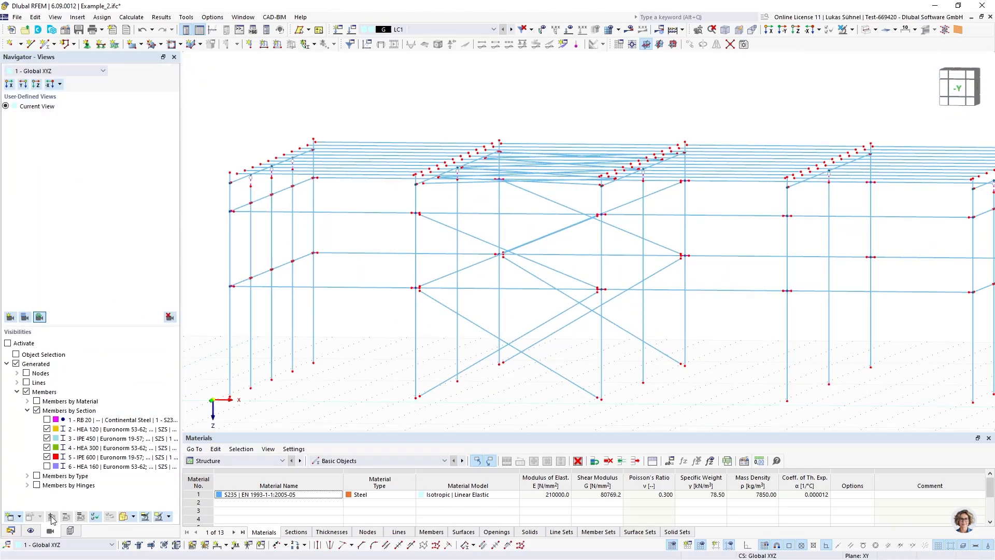
left_click(47, 466)
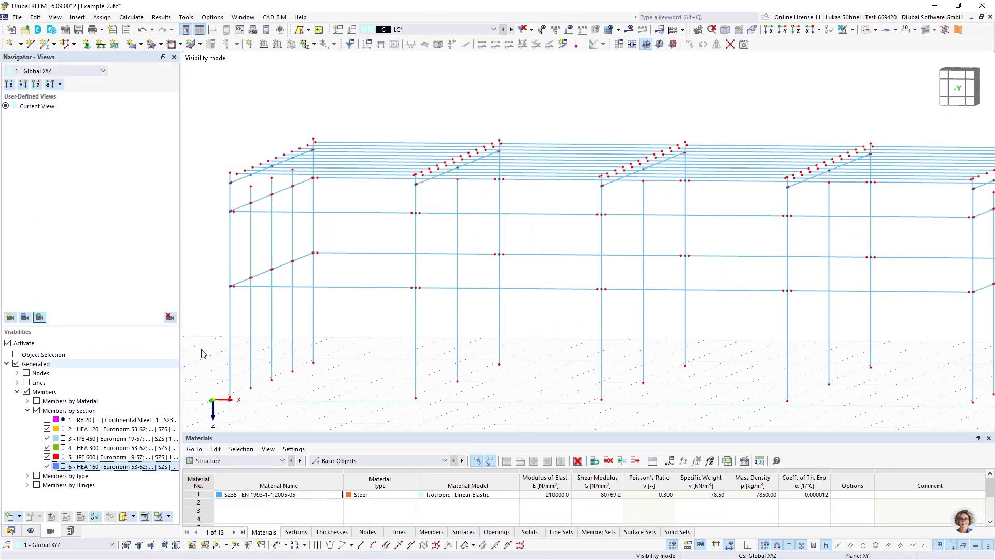
middle_click_drag(334, 270, 364, 323)
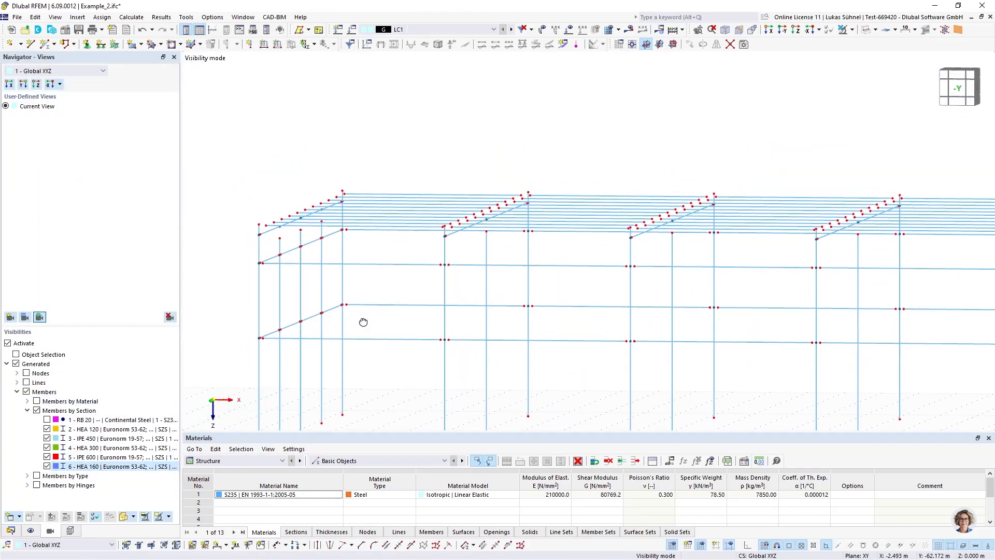
left_click(971, 91)
middle_click_drag(378, 129, 389, 155)
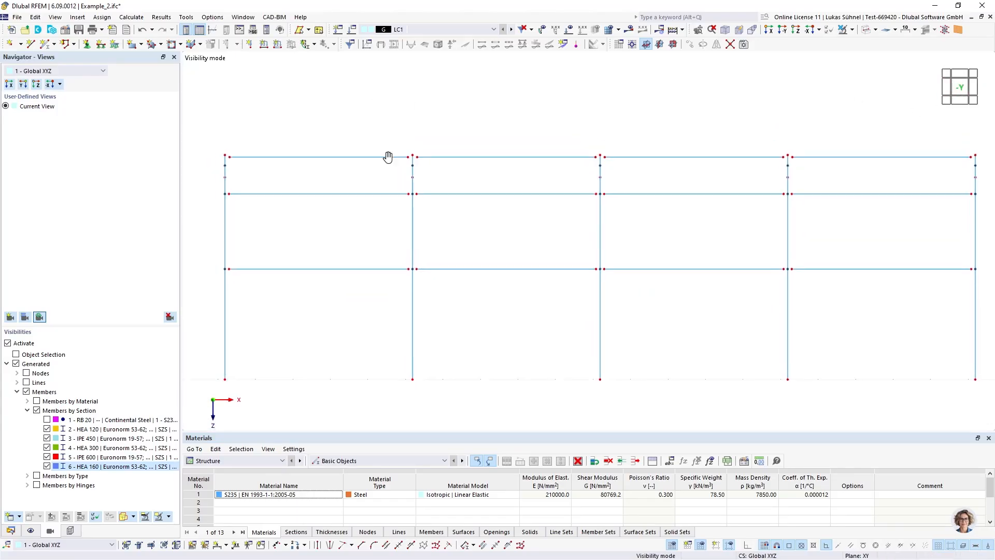
Step: Zoom in on the purlin ends at the outer roof beam and examine them in solid rendering
scroll(210, 200, "up", 4)
middle_click_drag(210, 201, 310, 284, "ctrl")
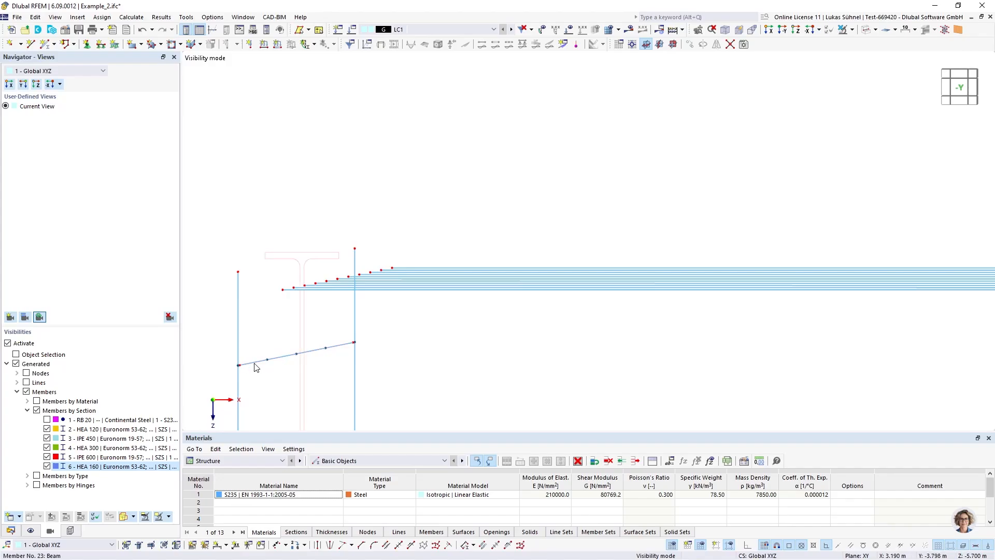
left_click(869, 31)
middle_click_drag(431, 156, 453, 131)
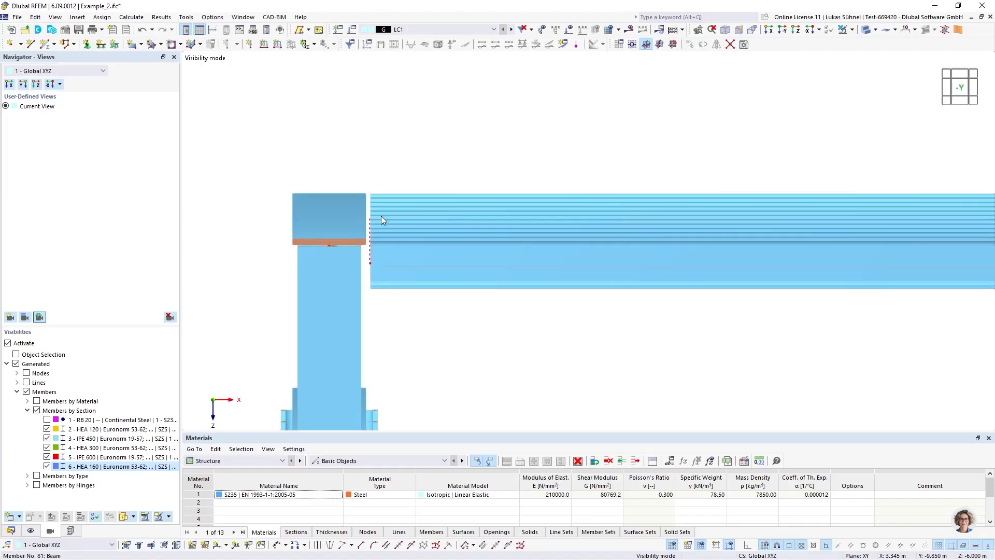
Step: Switch the hall from solid rendering to wireframe display and view it along -Y
middle_click_drag(381, 216, 334, 254, "ctrl")
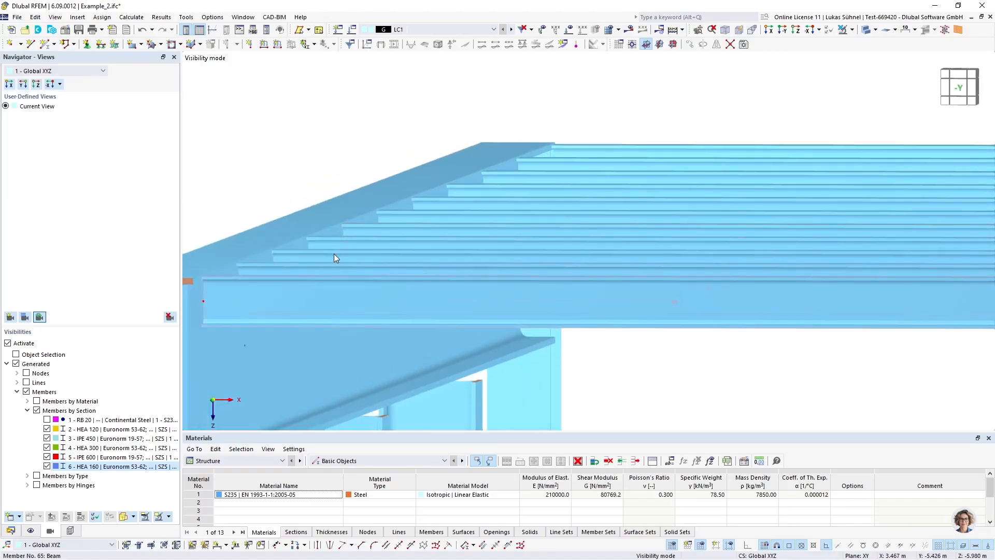
left_click(869, 31)
scroll(452, 210, "down", 2)
middle_click_drag(456, 234, 333, 211)
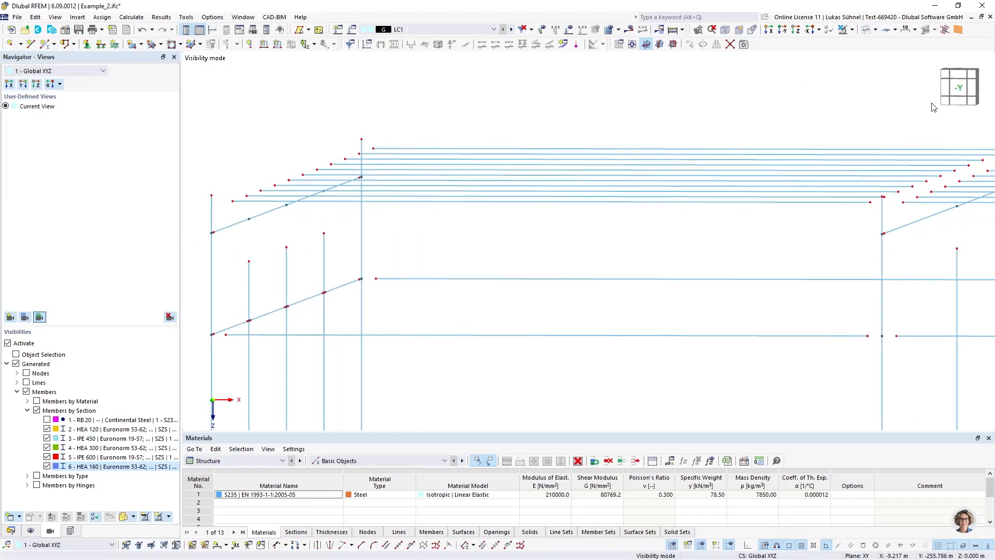
left_click(959, 91)
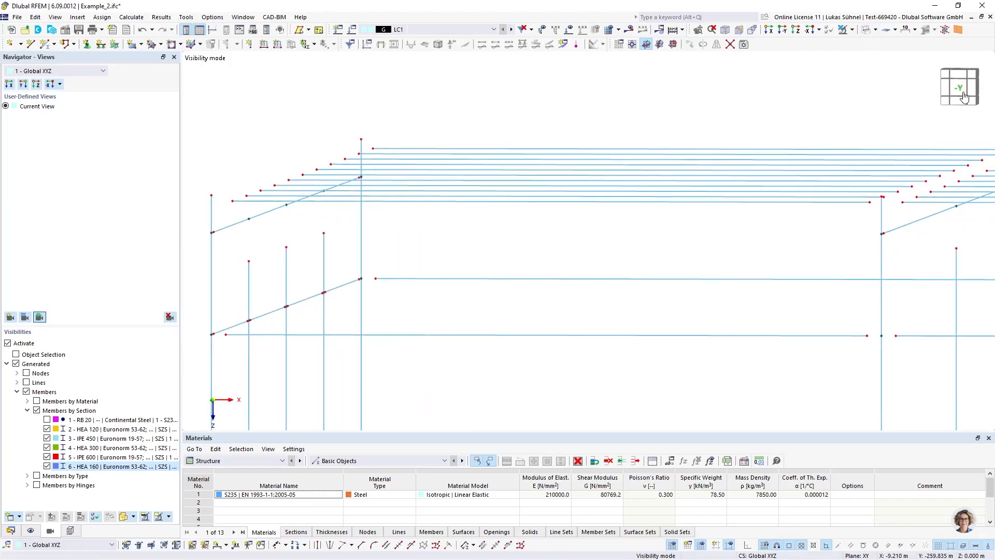
Step: Create a new nodal link and assign it to the purlin end nodes 111-196,199,200 along the roof
left_click(11, 530)
right_click(61, 312)
left_click(98, 327)
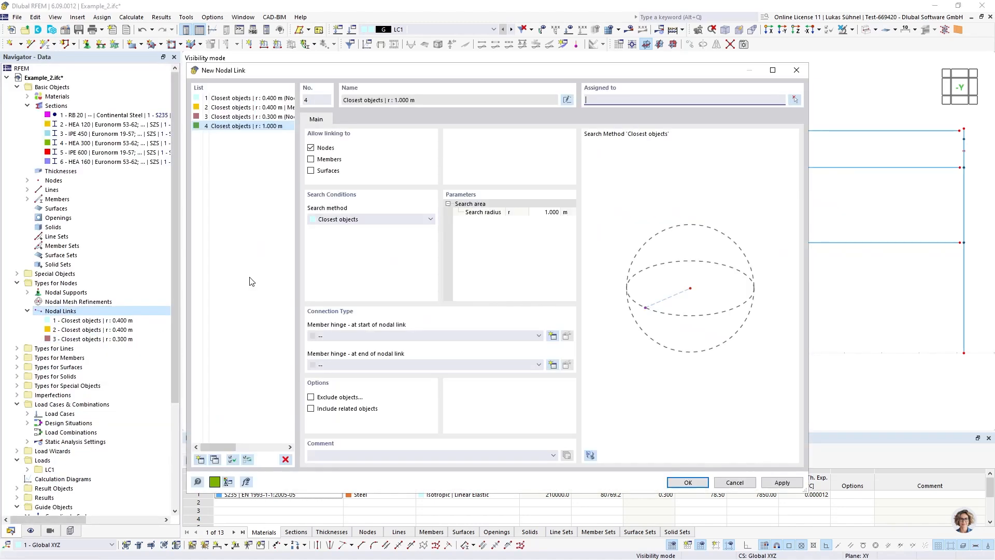
left_click(794, 99)
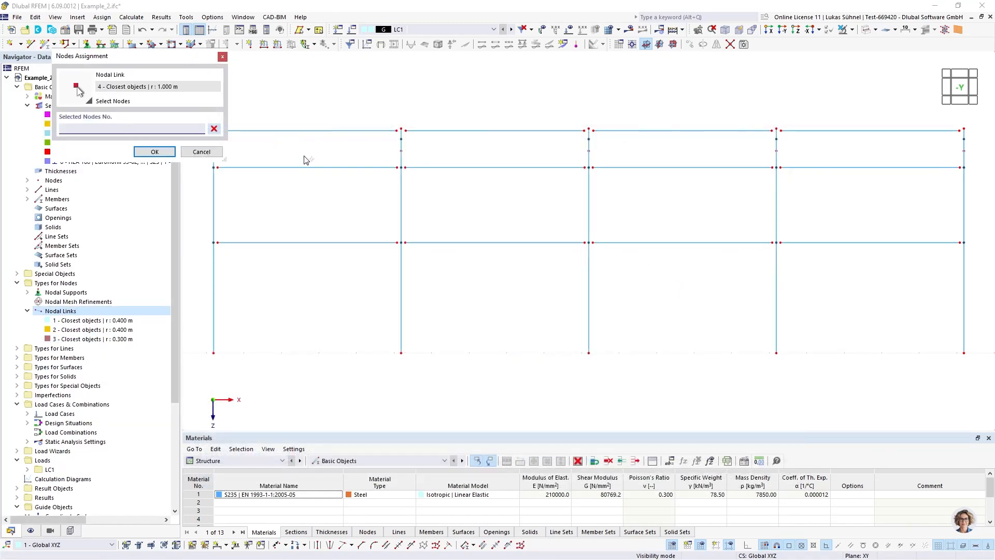
middle_click_drag(336, 211, 353, 290)
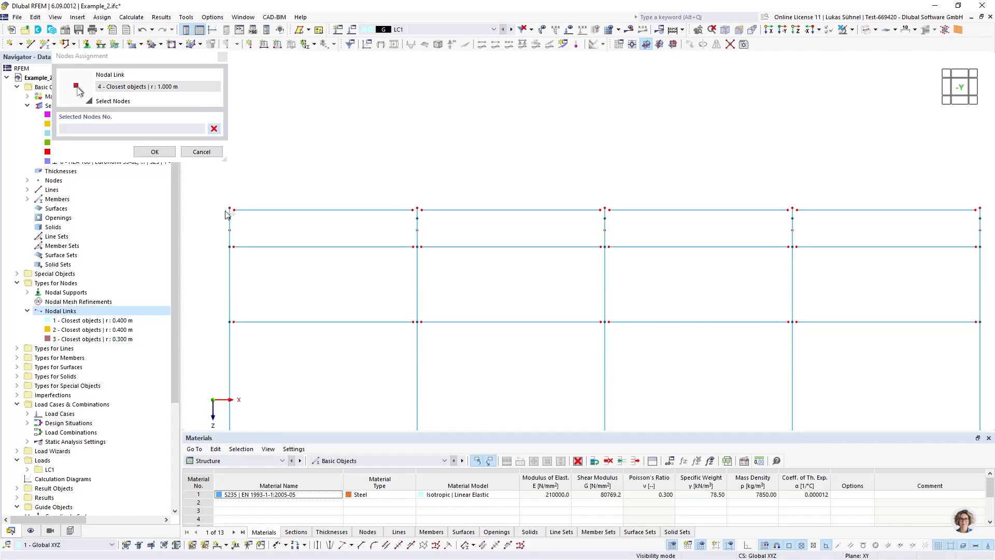
left_click_drag(227, 213, 983, 220)
left_click(154, 152)
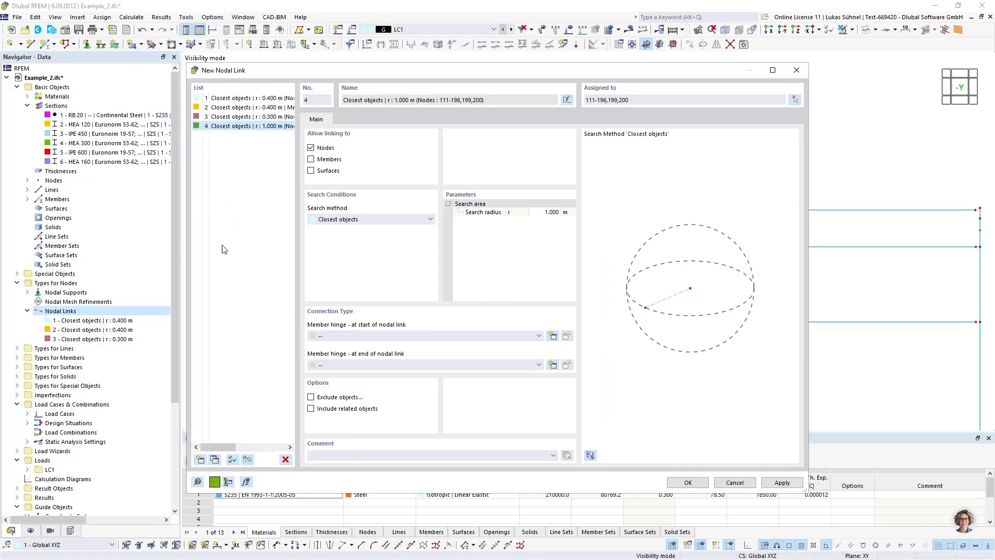
Step: Link the purlin nodes to members only within a 0.400 m search radius, with a new end hinge releasing φy and φz
left_click(544, 212)
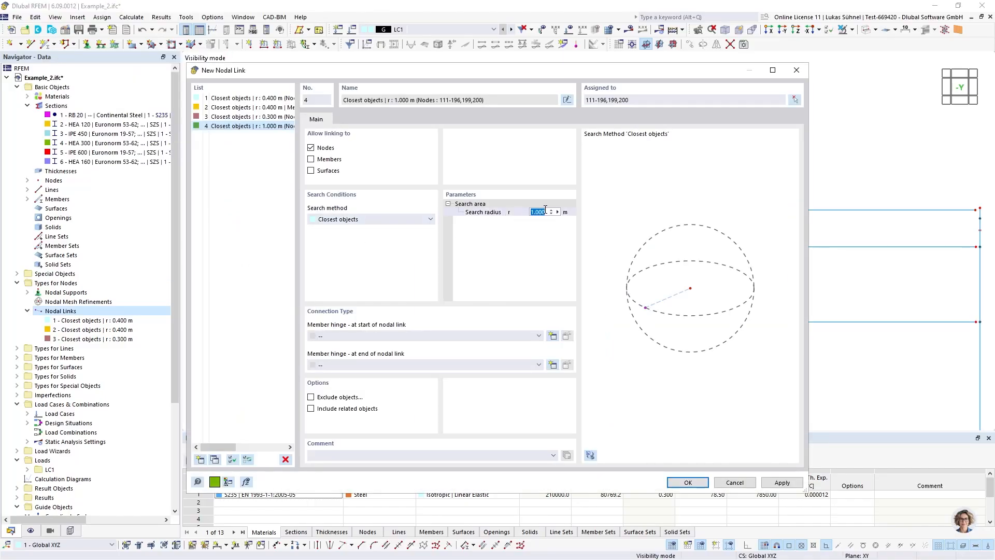
left_click(311, 159)
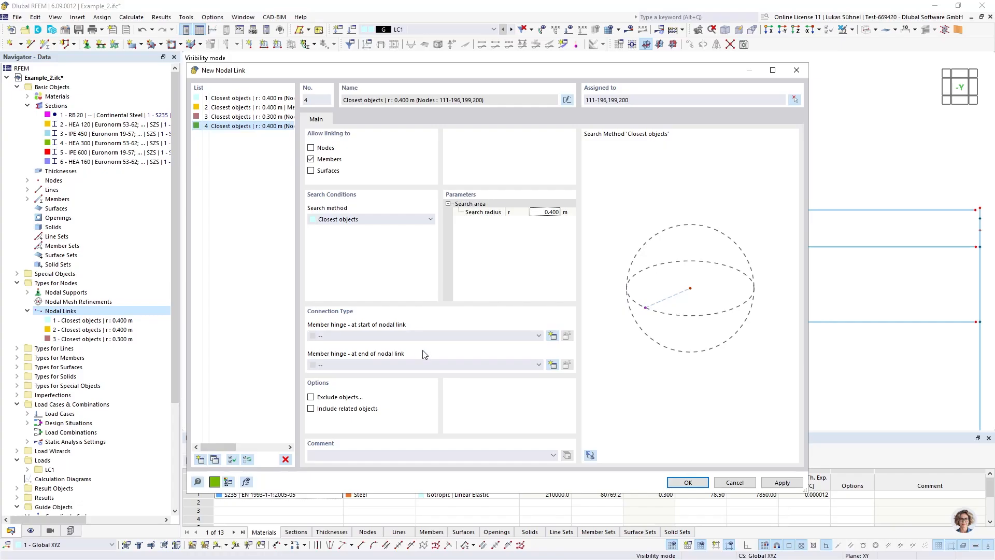
left_click(554, 366)
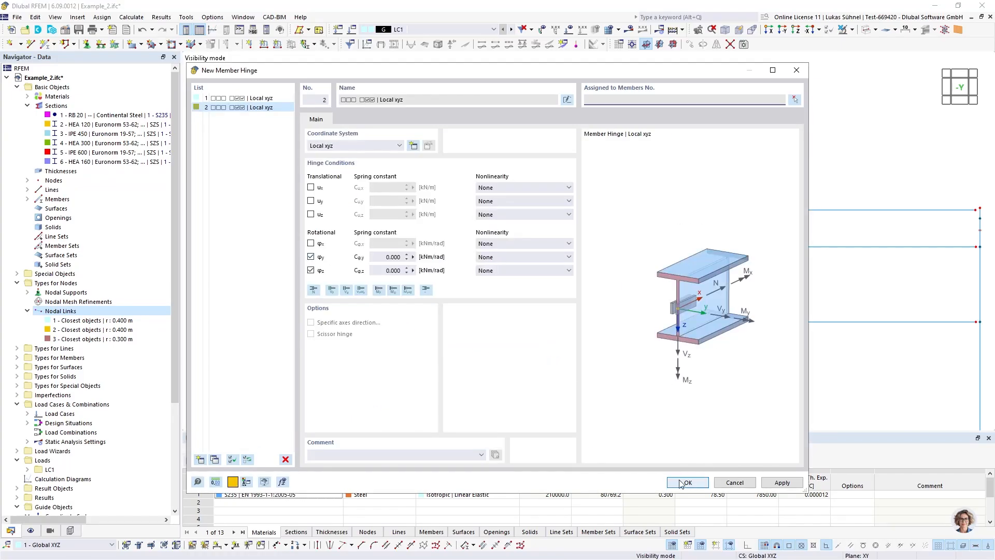
left_click(683, 482)
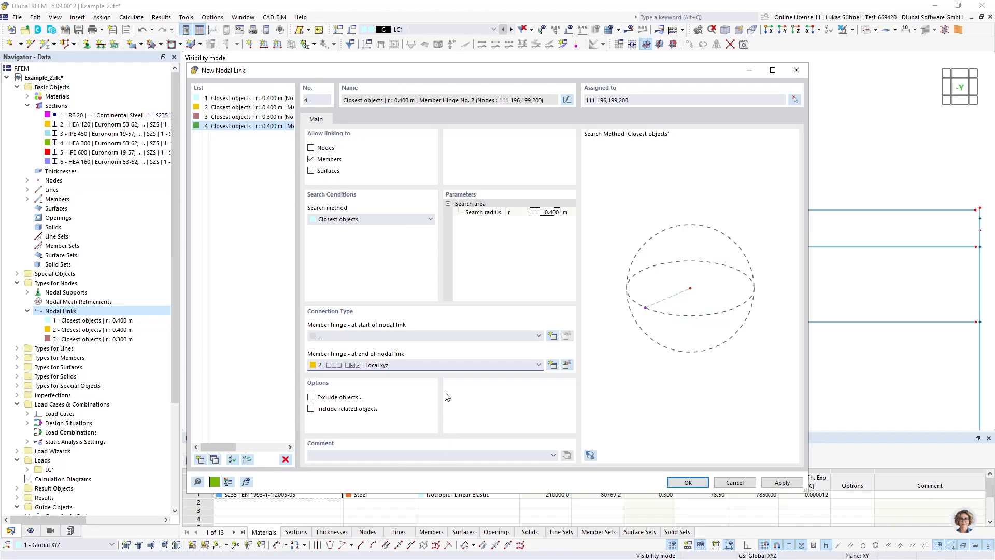
left_click(688, 483)
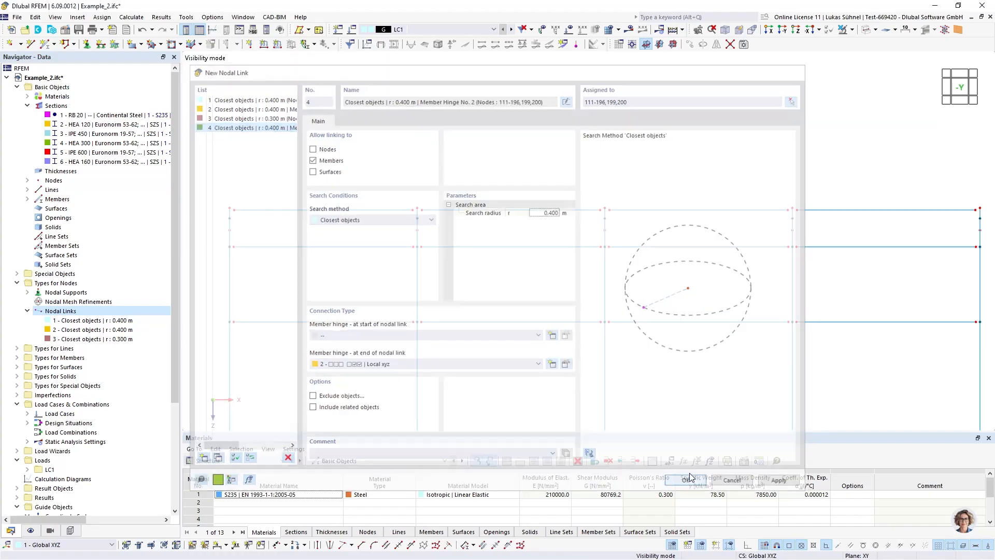
Step: Examine the rigid links between the purlin ends and the roof beams at the outer and inner frames
scroll(217, 207, "up", 5)
middle_click_drag(409, 265, 413, 272, "ctrl")
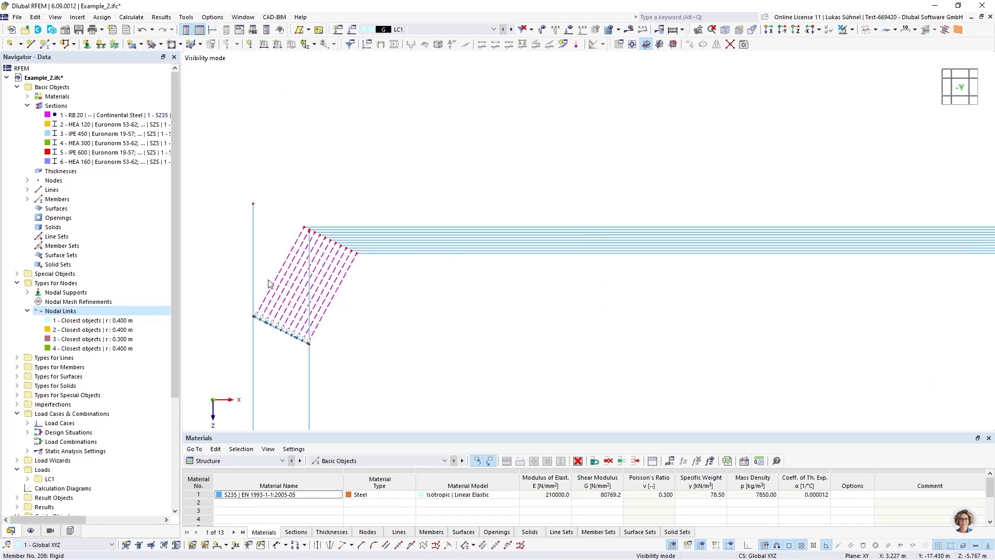
scroll(210, 263, "down", 9)
scroll(524, 271, "up", 7)
scroll(534, 263, "up", 3)
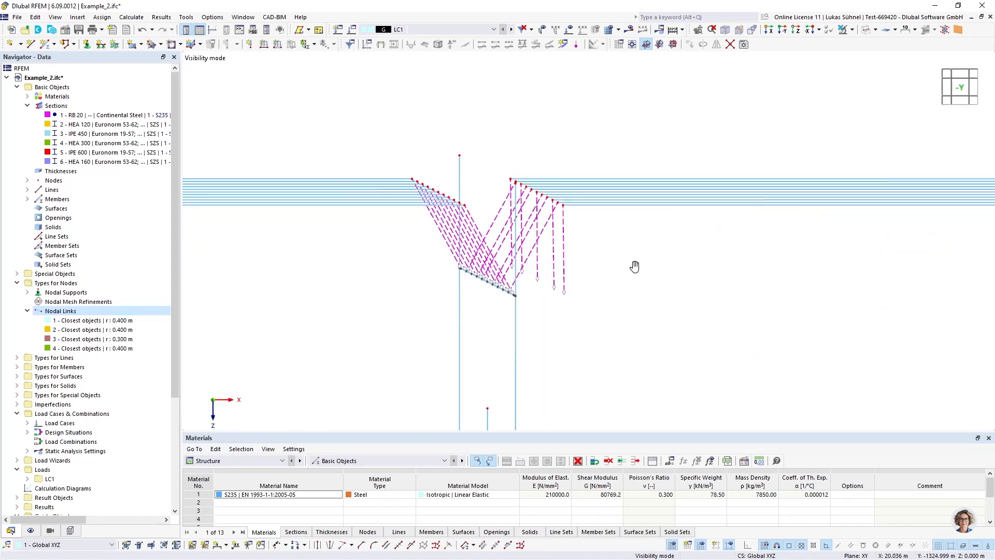
middle_click_drag(635, 267, 634, 269, "ctrl")
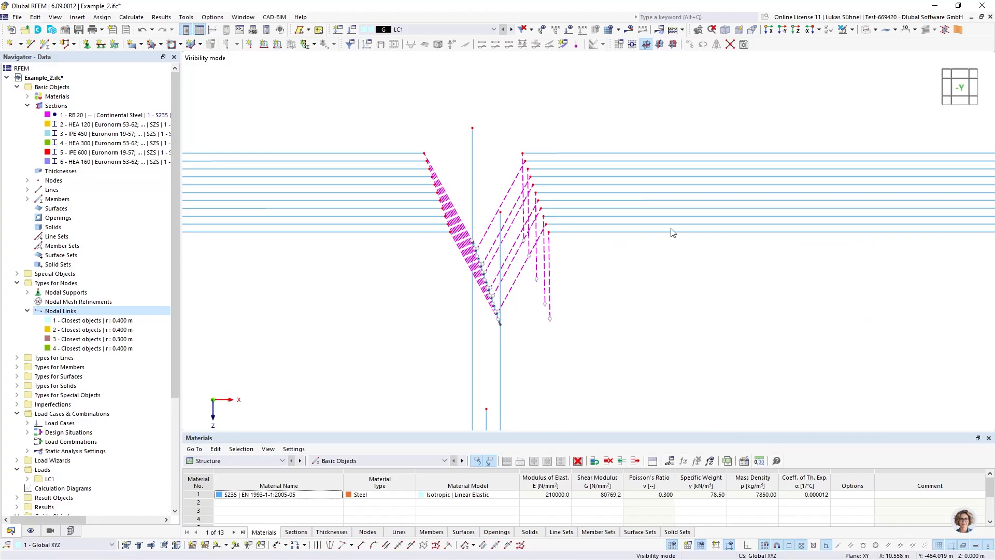
Step: Cancel the visibility mode and examine how the purlin ends link to the roof beams near the roof bracing
left_click(852, 30)
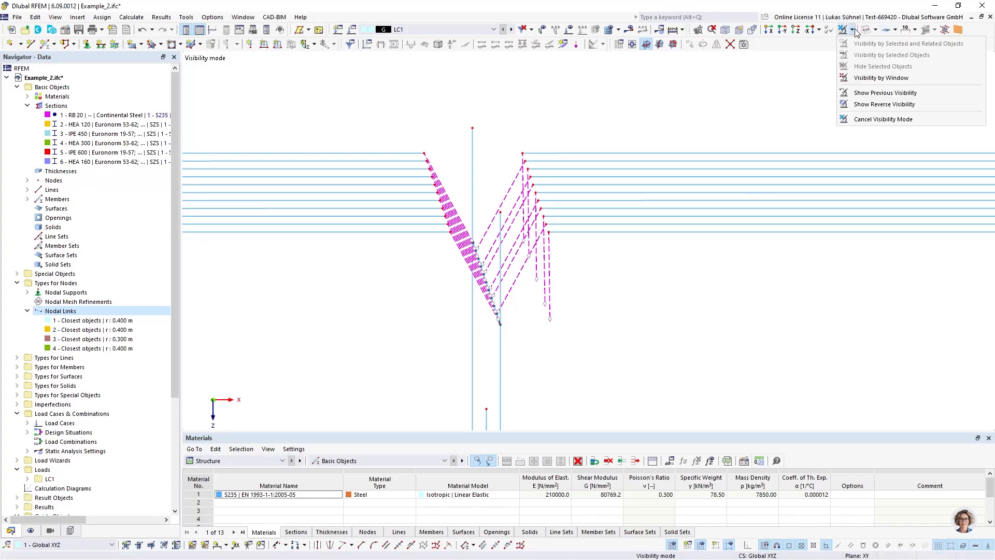
left_click(876, 120)
scroll(578, 283, "down", 4)
middle_click_drag(700, 303, 452, 335)
scroll(522, 278, "down", 2)
scroll(540, 262, "down", 2)
scroll(452, 334, "up", 6)
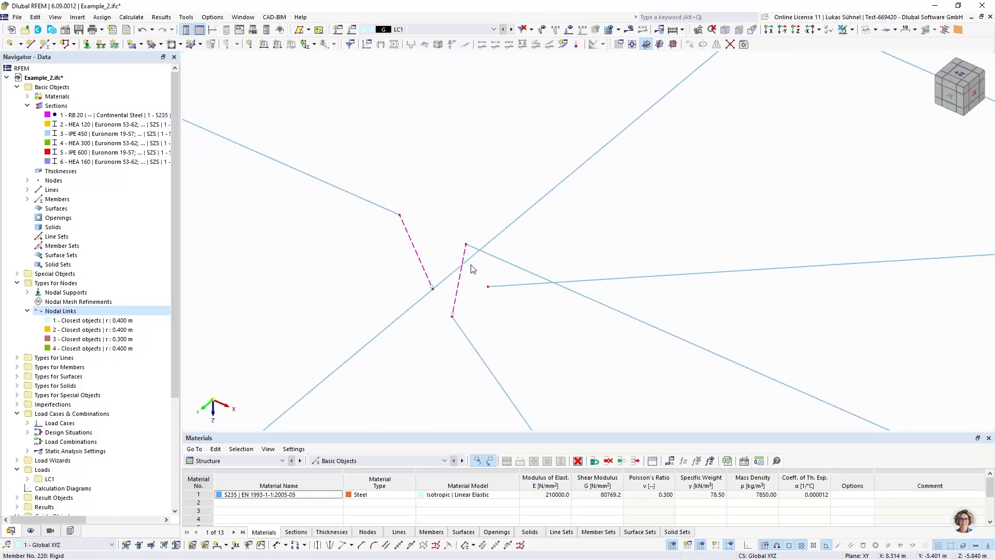
scroll(476, 258, "up", 2)
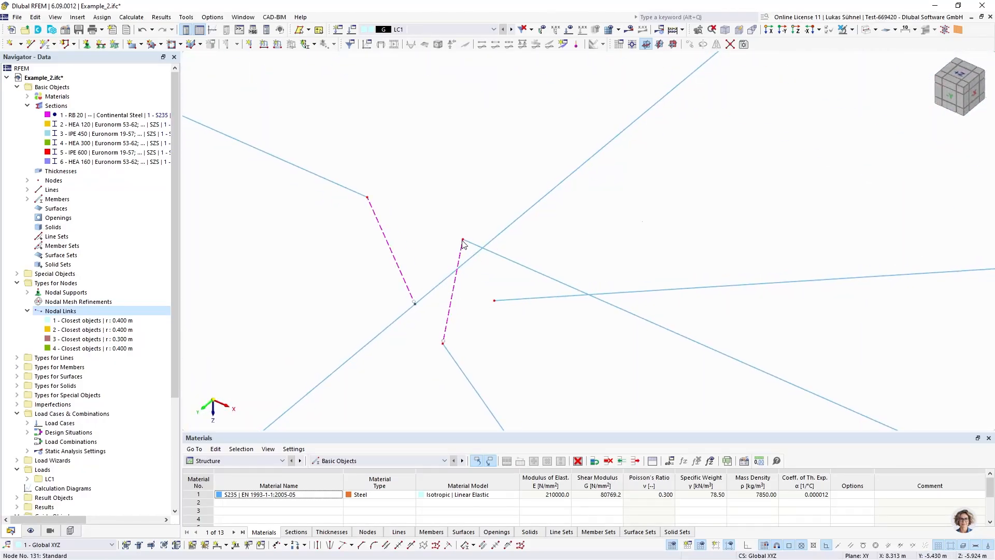
scroll(504, 215, "down", 3)
scroll(587, 166, "down", 2)
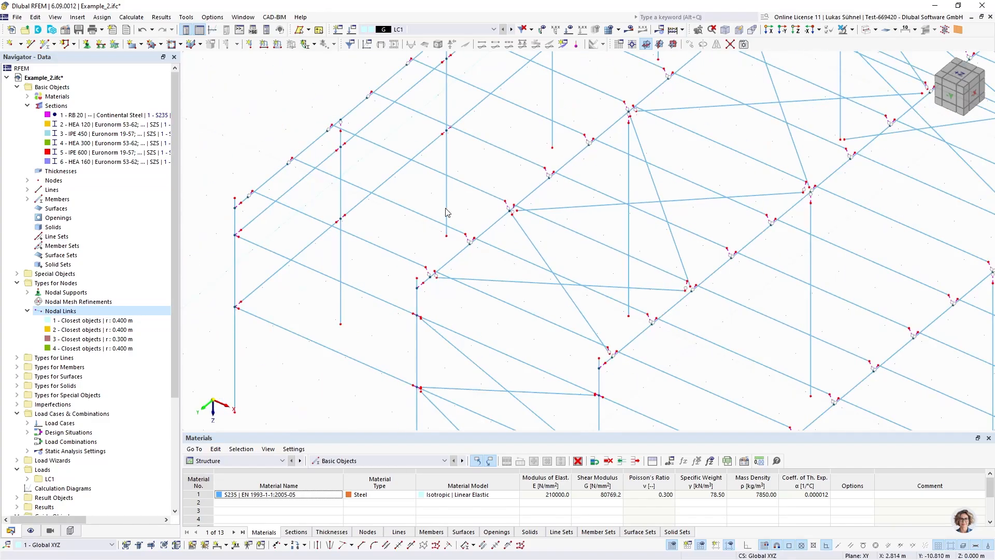
Step: Edit the purlin nodal link to exclude the diagonal roof bracing members 1-4,7-9,99 from its search
left_click(962, 82)
double_click(93, 348)
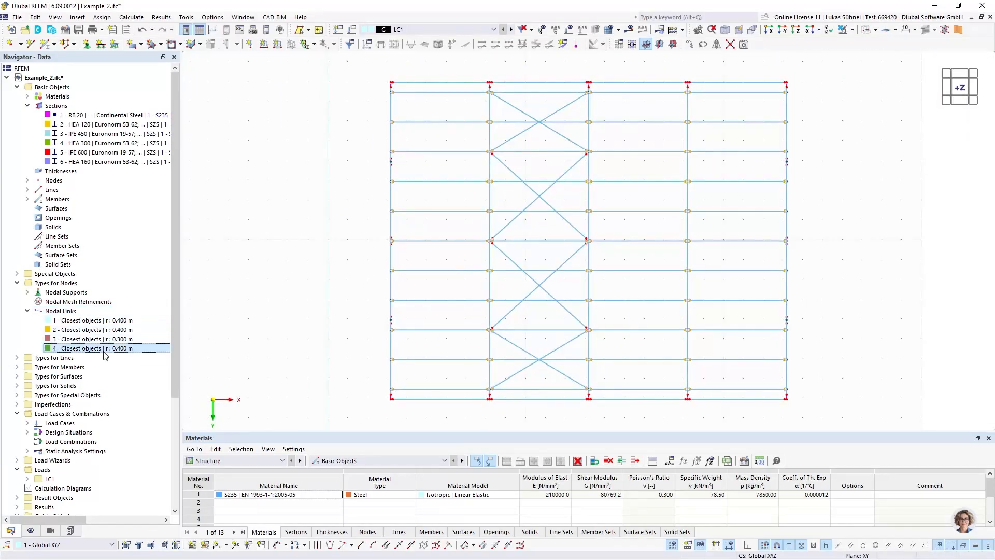
left_click(312, 397)
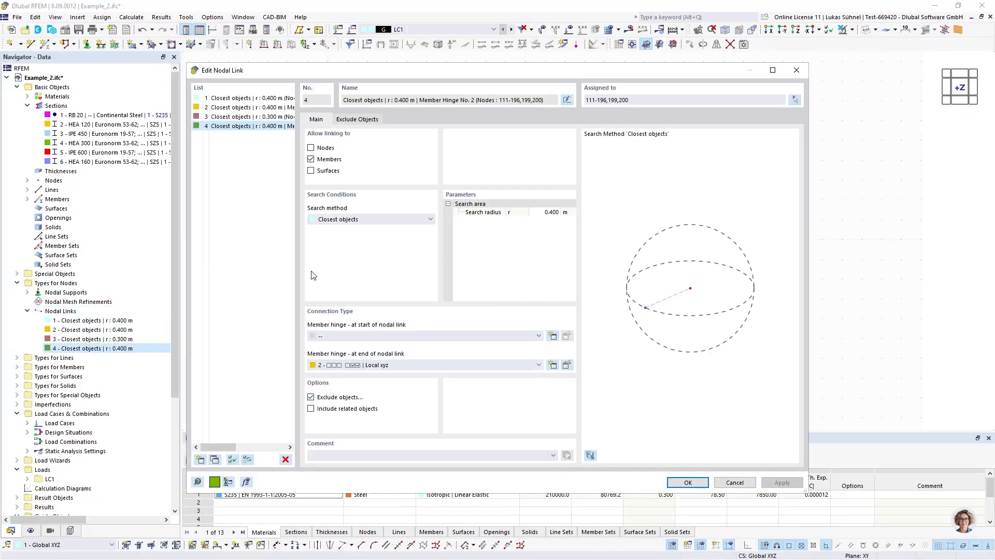
left_click(359, 119)
left_click(440, 157)
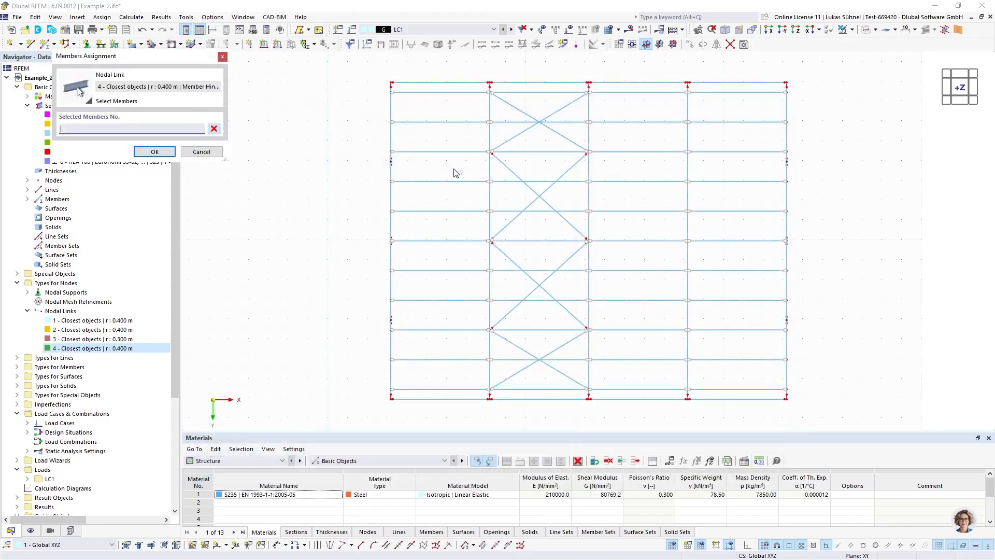
left_click_drag(565, 355, 508, 340)
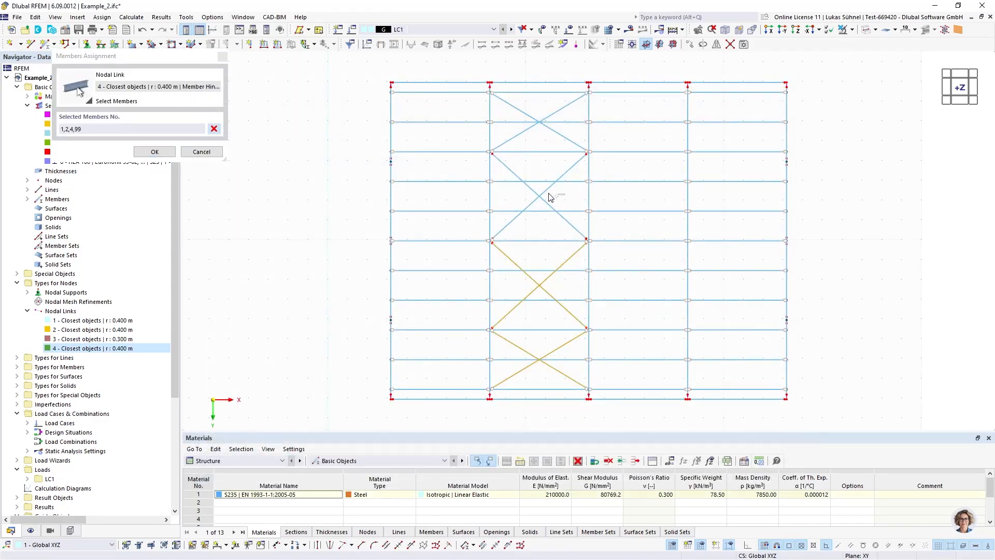
left_click_drag(549, 197, 524, 196)
left_click_drag(571, 129, 499, 142)
left_click(169, 151)
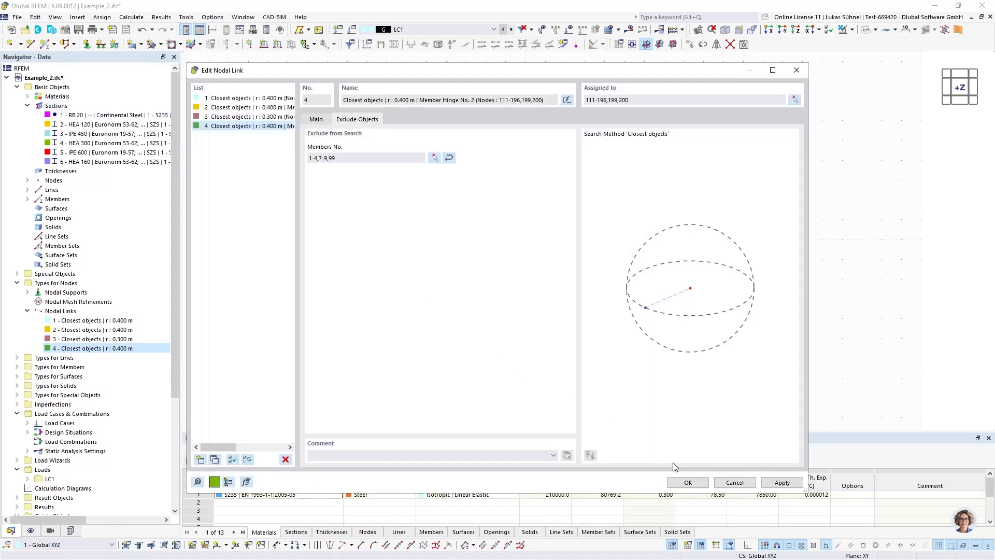
left_click(681, 480)
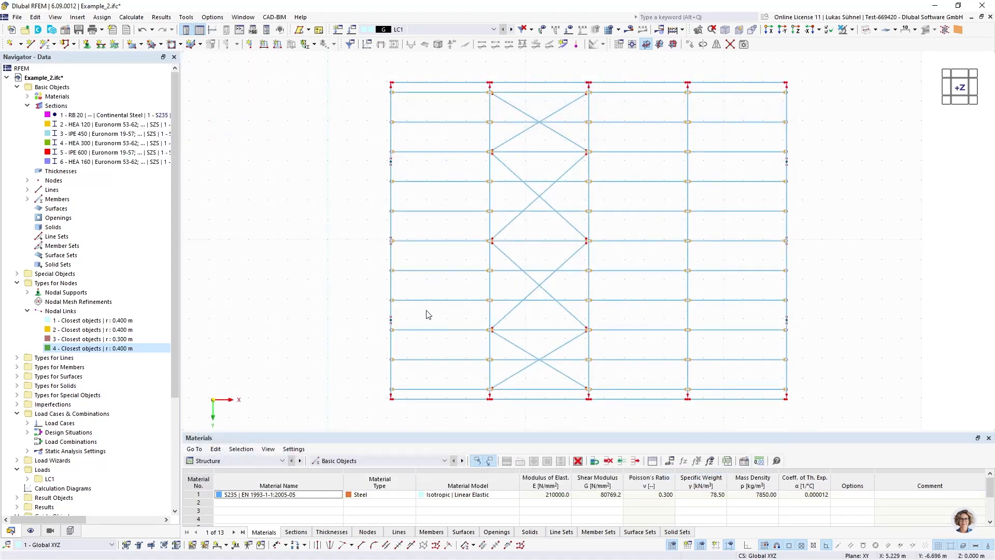
Step: Examine the updated purlin links at the roof beams up close, frame by frame and across the whole hall
middle_click_drag(428, 314, 441, 176, "ctrl")
scroll(500, 204, "up", 5)
scroll(496, 249, "up", 3)
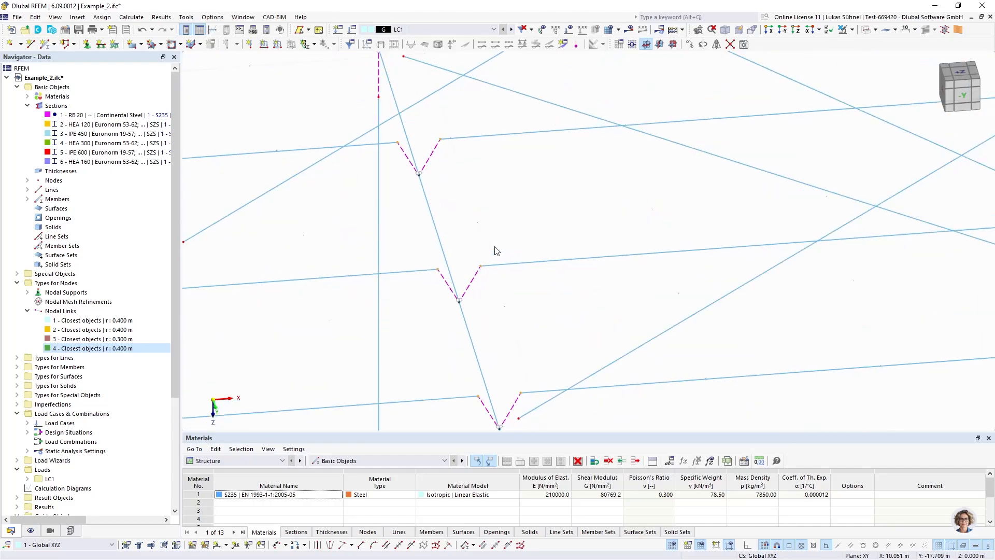
middle_click_drag(527, 271, 505, 224, "ctrl")
scroll(504, 224, "down", 4)
middle_click_drag(518, 176, 502, 265)
scroll(447, 200, "up", 6)
scroll(433, 197, "down", 1)
middle_click_drag(521, 224, 224, 229)
middle_click_drag(591, 203, 204, 221)
middle_click_drag(727, 221, 506, 231)
scroll(641, 190, "down", 4)
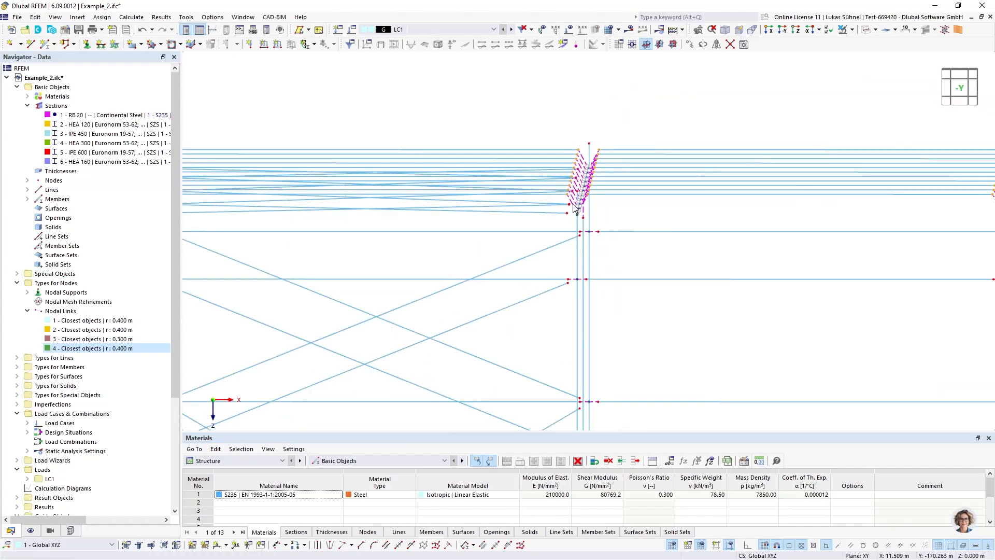
middle_click_drag(798, 232, 387, 253)
scroll(575, 224, "up", 4)
scroll(575, 224, "down", 9)
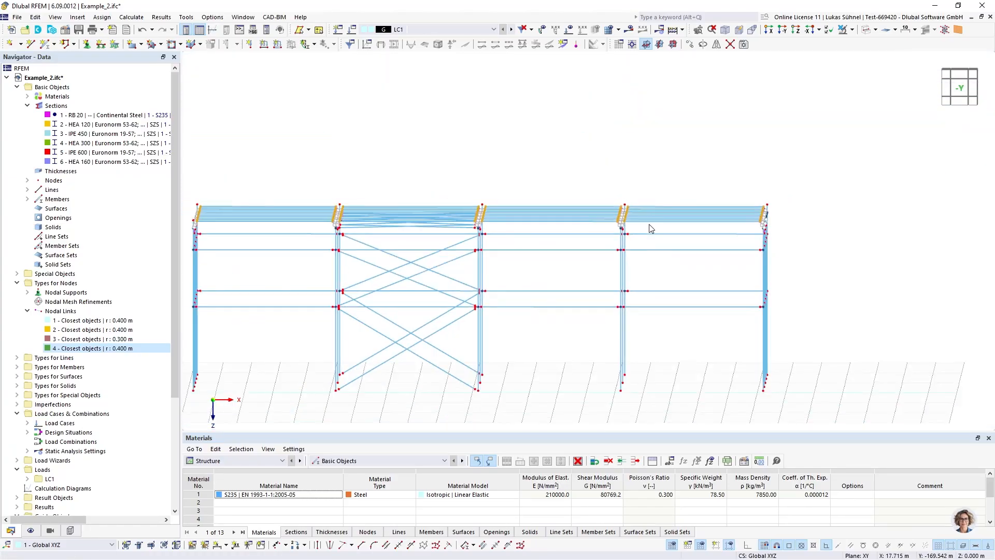
middle_click_drag(592, 164, 587, 188, "ctrl")
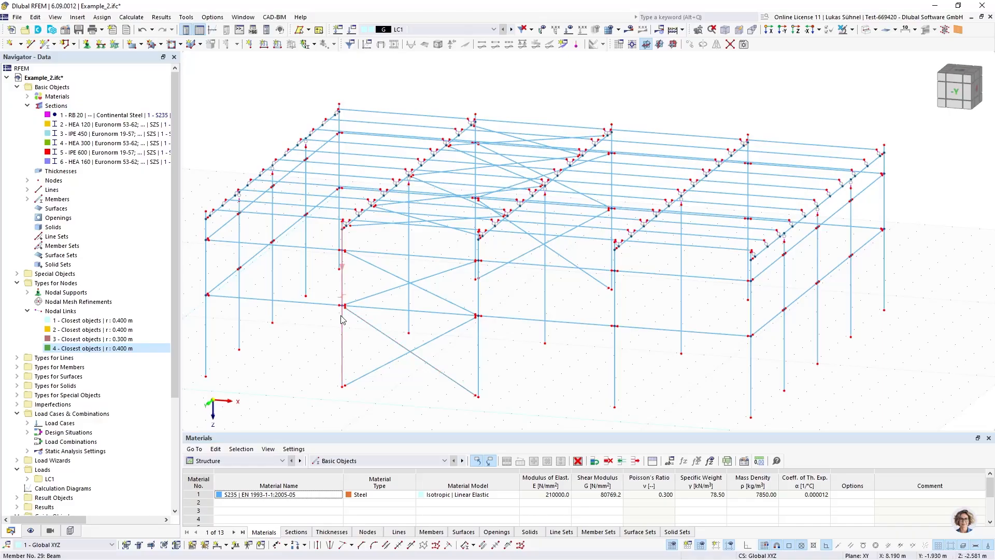
Step: Examine the unconnected wall bracing ends at the column and wall beam joint, and view the hall along -Y
scroll(348, 317, "up", 6)
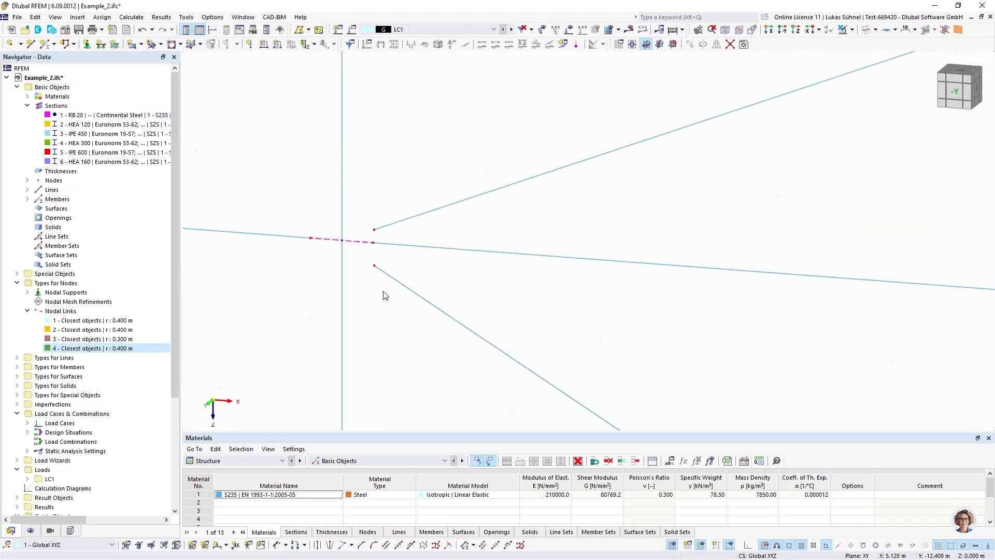
scroll(334, 258, "up", 3)
scroll(367, 261, "down", 3)
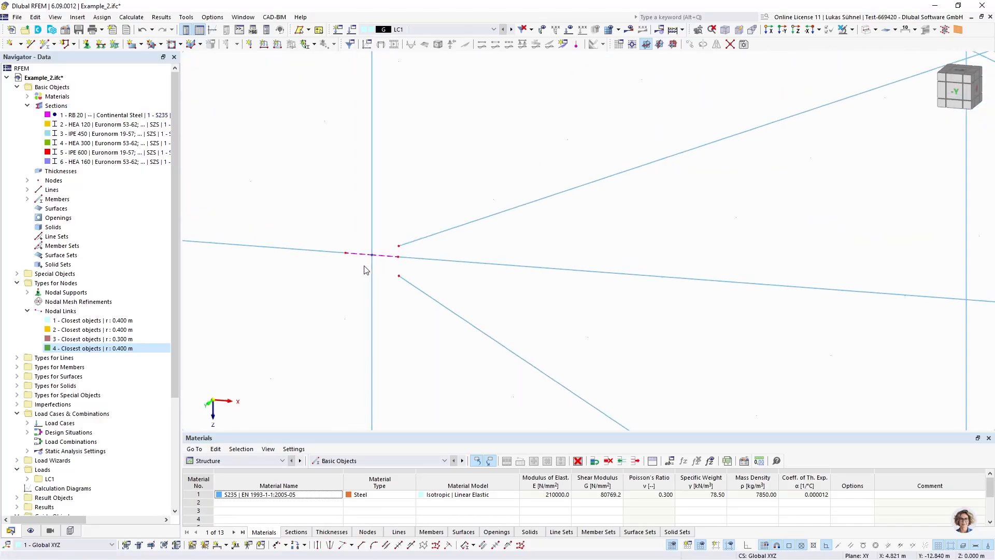
scroll(366, 266, "up", 3)
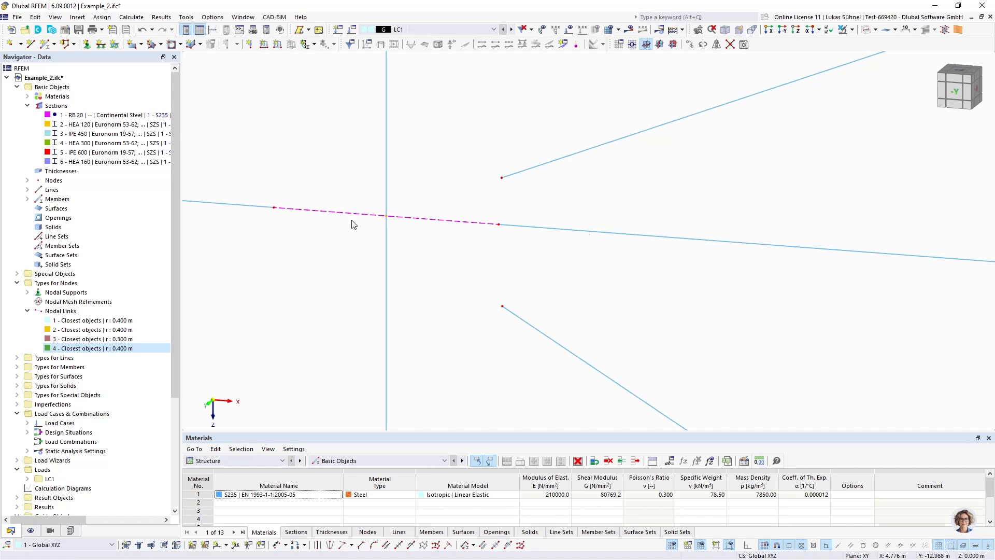
scroll(390, 220, "down", 5)
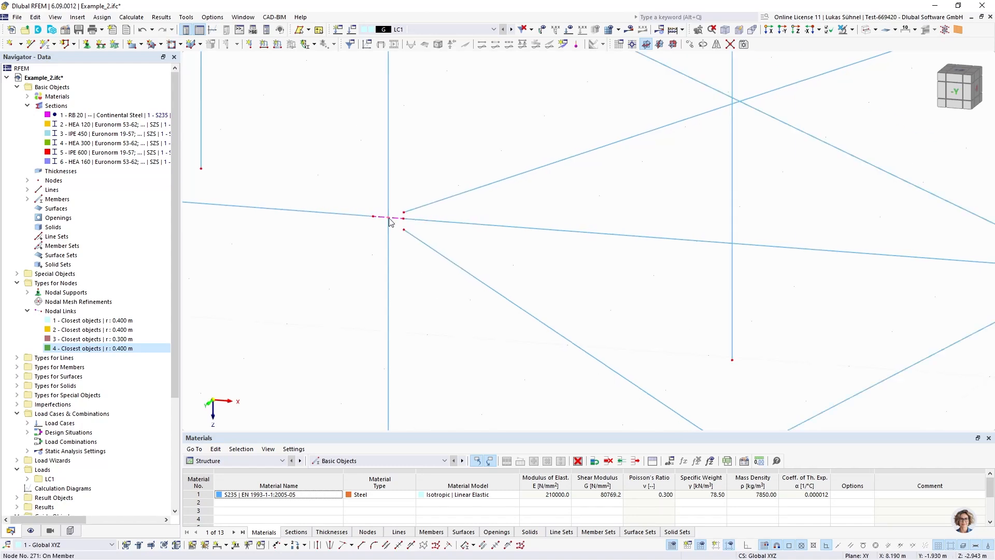
scroll(403, 218, "up", 5)
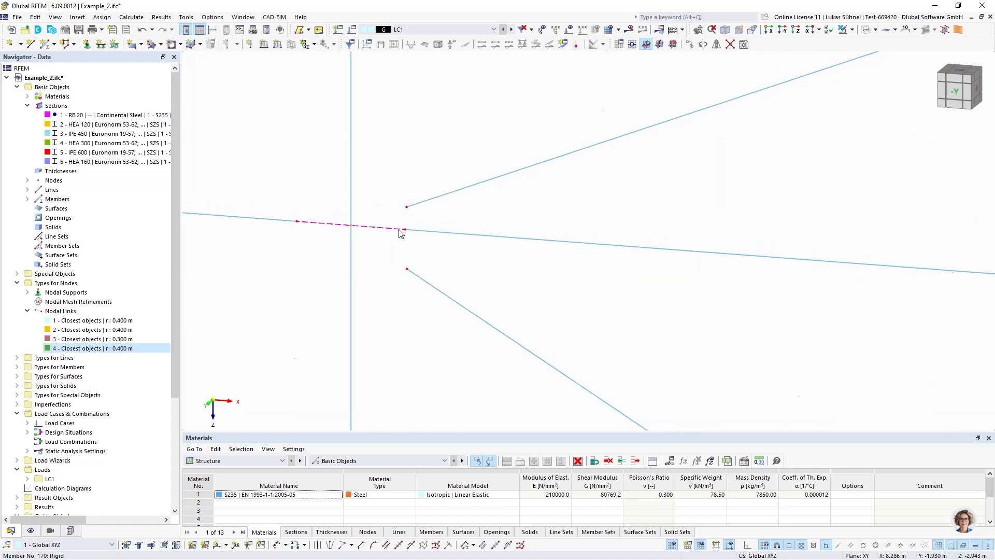
left_click(957, 92)
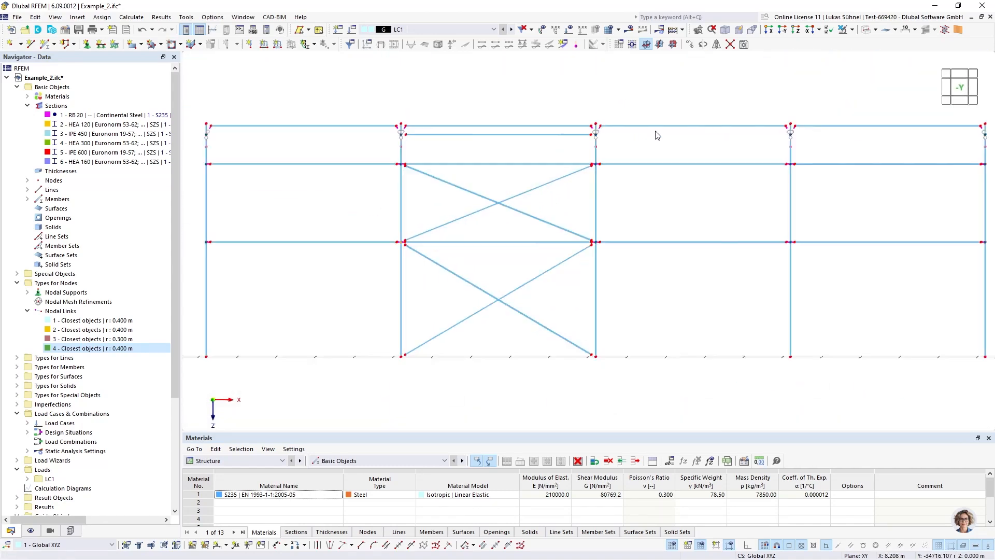
Step: Isolate the RB 20 round-bar bracing by restricting the generated visibilities to that section
left_click(50, 531)
left_click(48, 429)
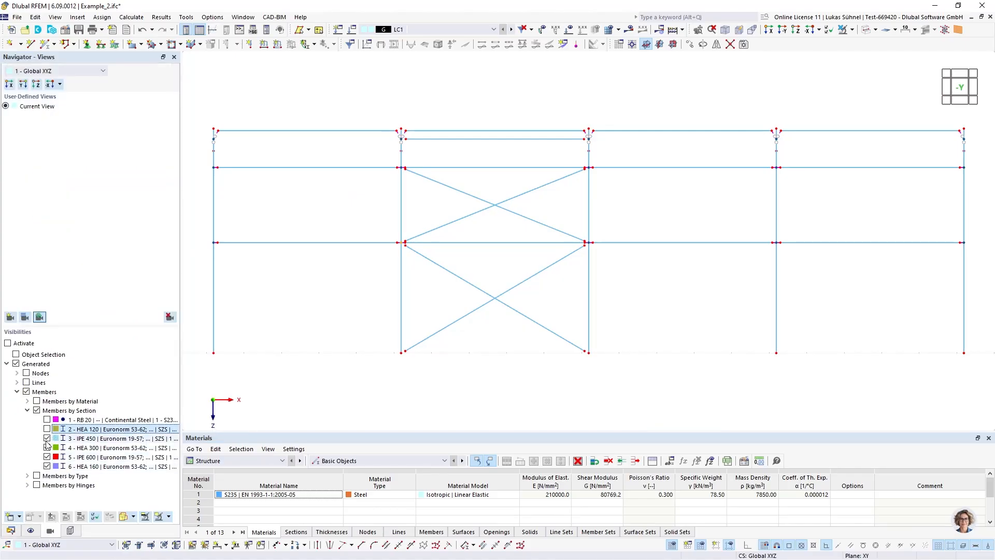
left_click(49, 438)
left_click(48, 448)
left_click(48, 457)
left_click(48, 467)
left_click(47, 420)
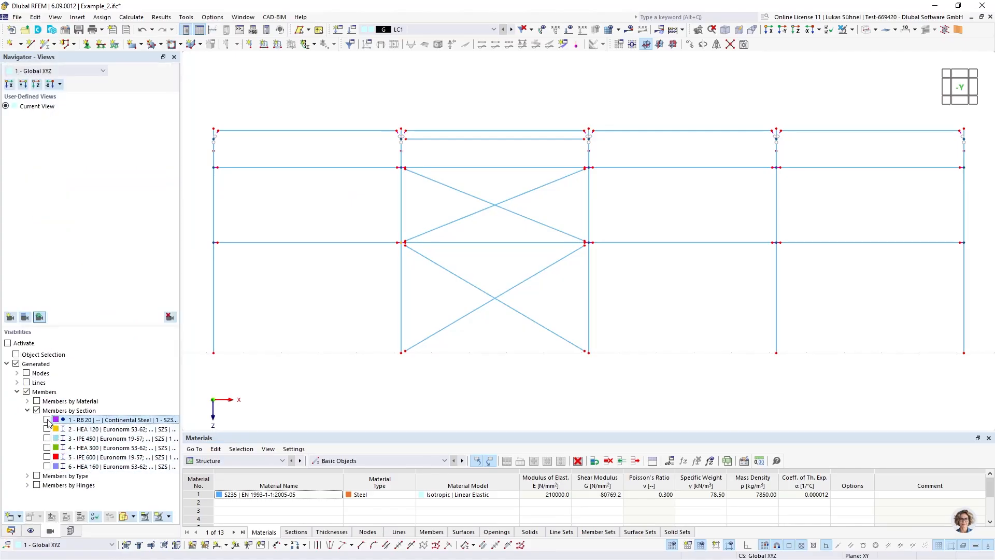
left_click(9, 517)
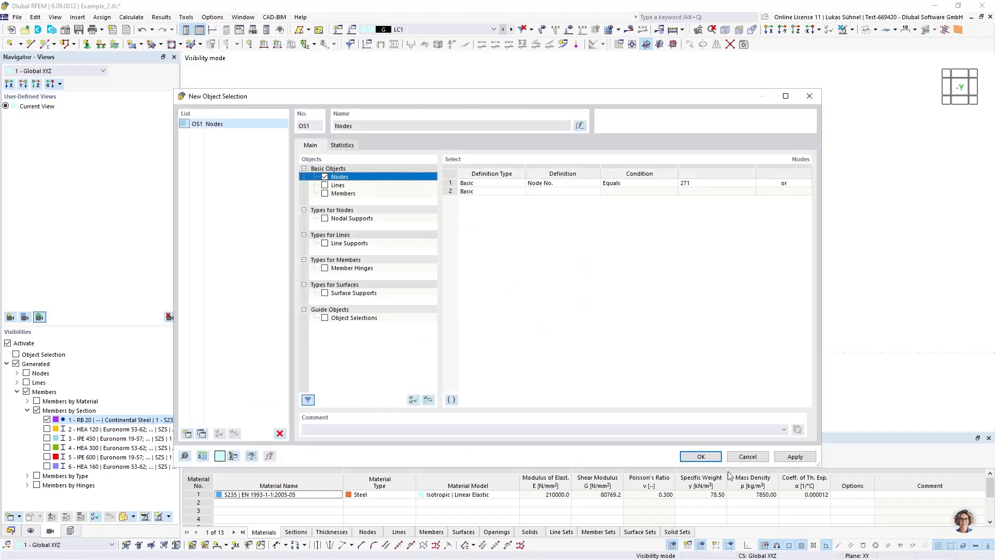
key("Escape")
left_click(10, 531)
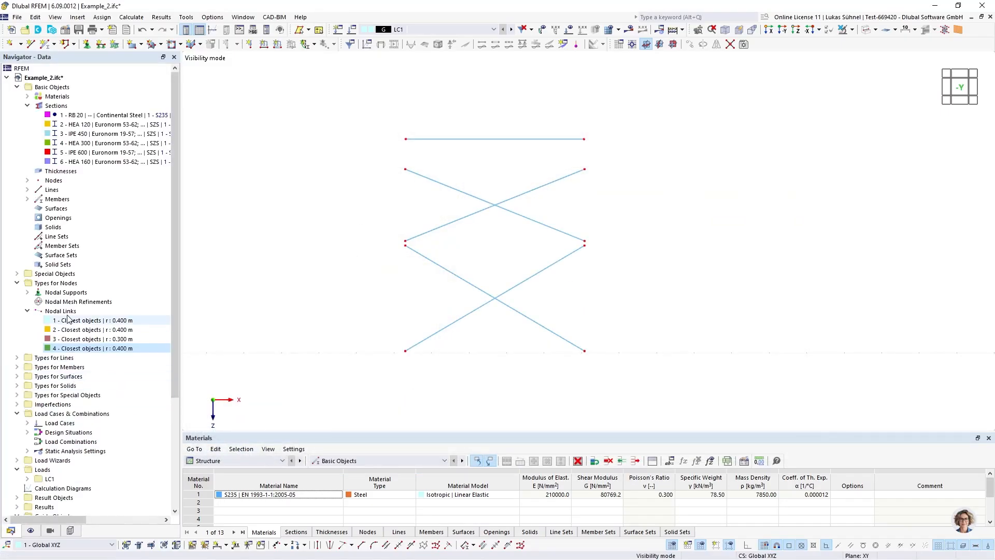
Step: Create a nodal link between closest nodes with a 0.400 m search radius, assigned to bracing end nodes 1-18,23-26,103-110,197,198
right_click(60, 311)
left_click(83, 318)
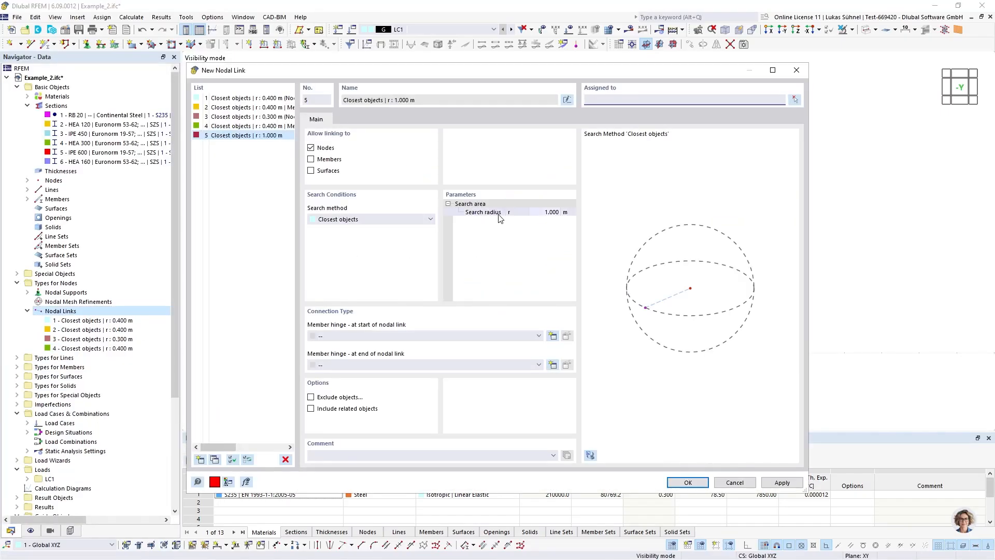
left_click(794, 99)
left_click_drag(611, 376, 612, 376)
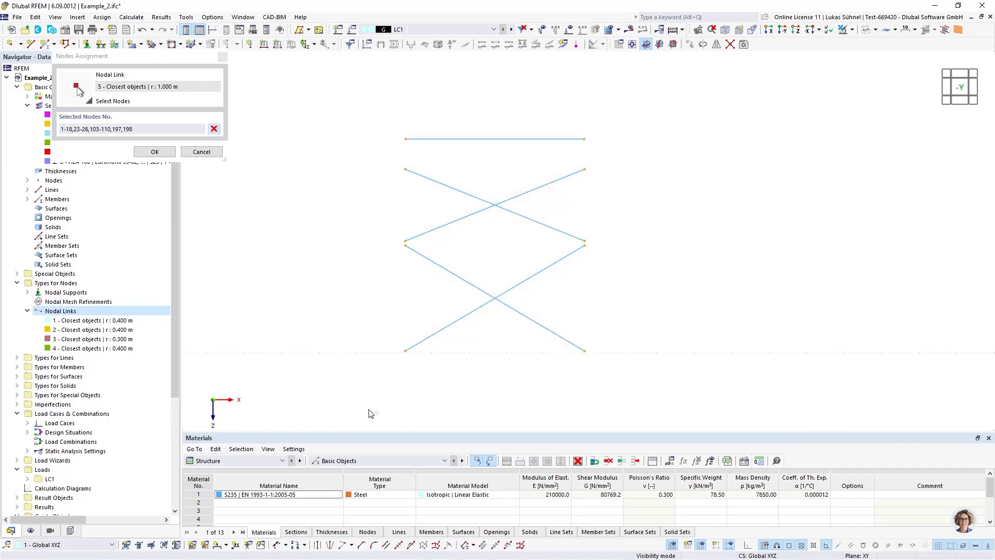
left_click(155, 152)
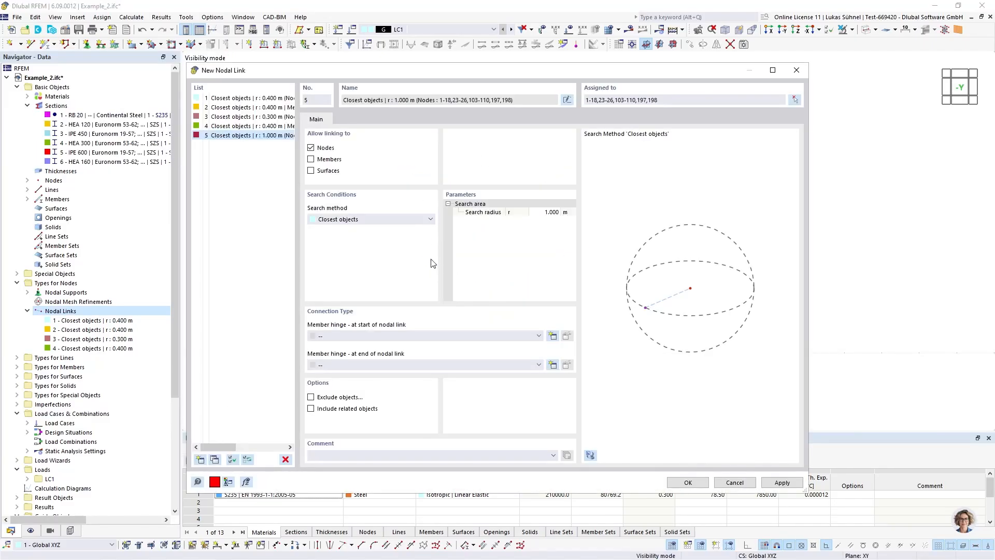
left_click(546, 213)
left_click(687, 483)
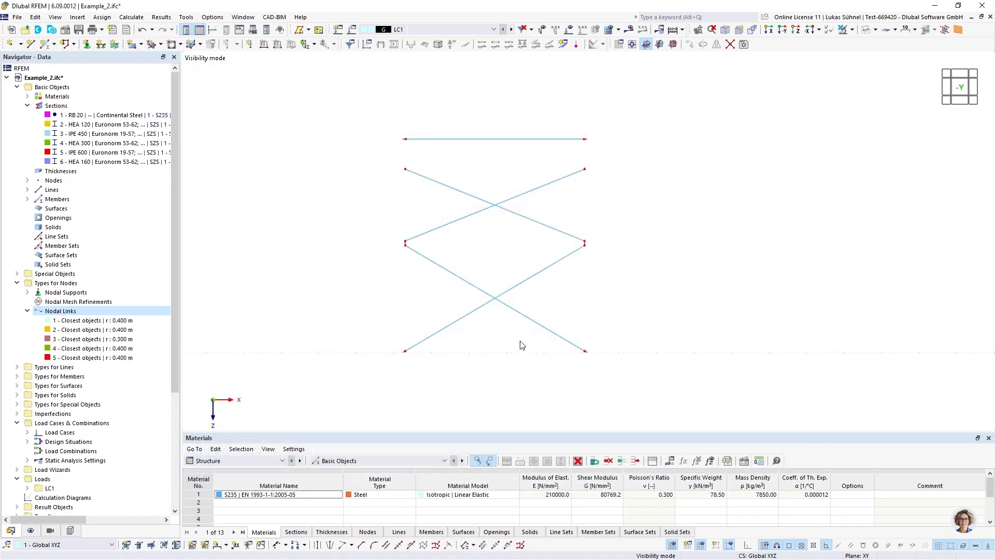
Step: Cancel the visibility mode and examine how the wall bracing ends link to the column bases
left_click(860, 33)
scroll(383, 360, "up", 10)
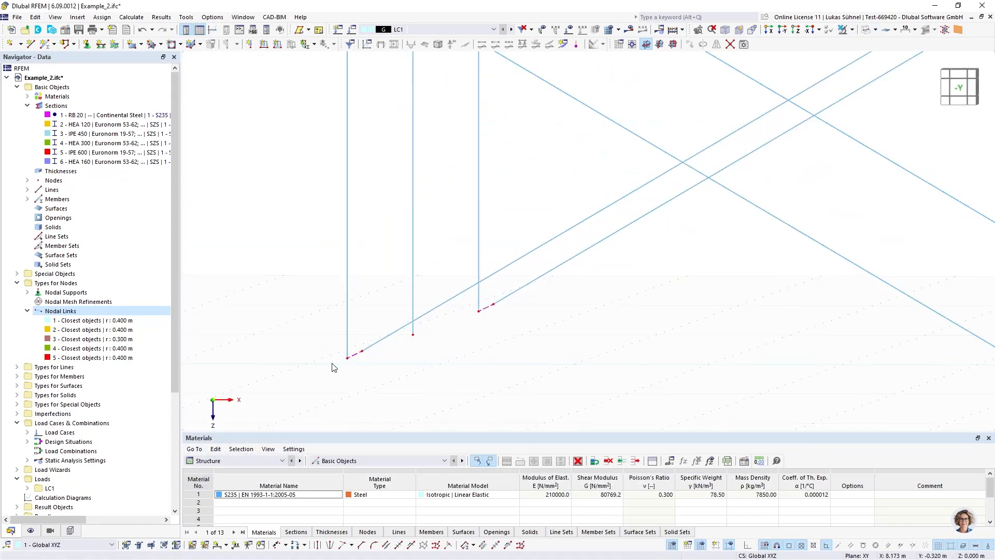
scroll(386, 345, "down", 4)
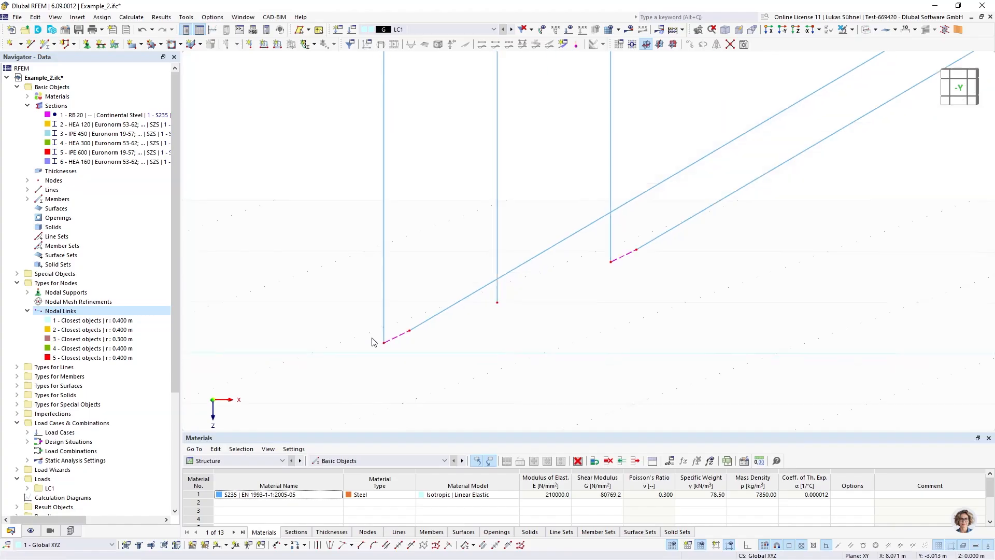
scroll(587, 283, "up", 6)
scroll(500, 288, "down", 6)
scroll(589, 327, "down", 4)
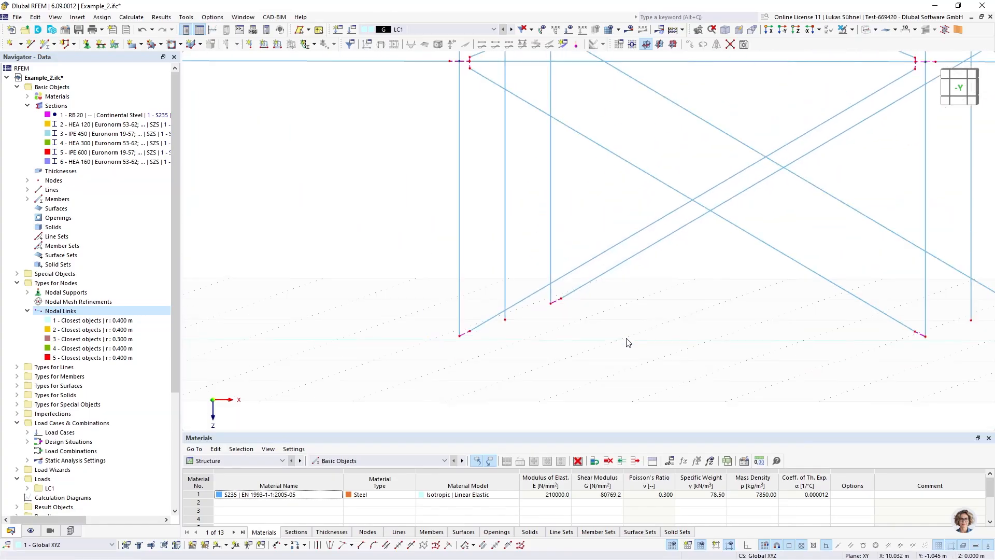
scroll(471, 302, "up", 1)
middle_click_drag(627, 343, 348, 336)
scroll(614, 342, "down", 2)
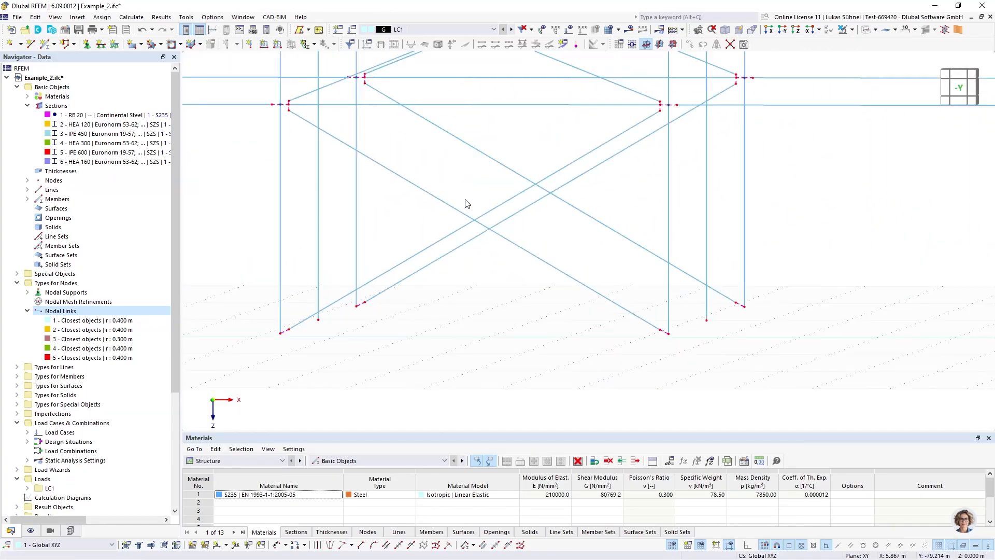
Step: Examine the bracing links at the column and wall beam joint up close, and return to the -Y view
scroll(466, 201, "up", 1)
middle_click_drag(460, 202, 447, 334)
scroll(683, 245, "up", 3)
scroll(722, 182, "up", 2)
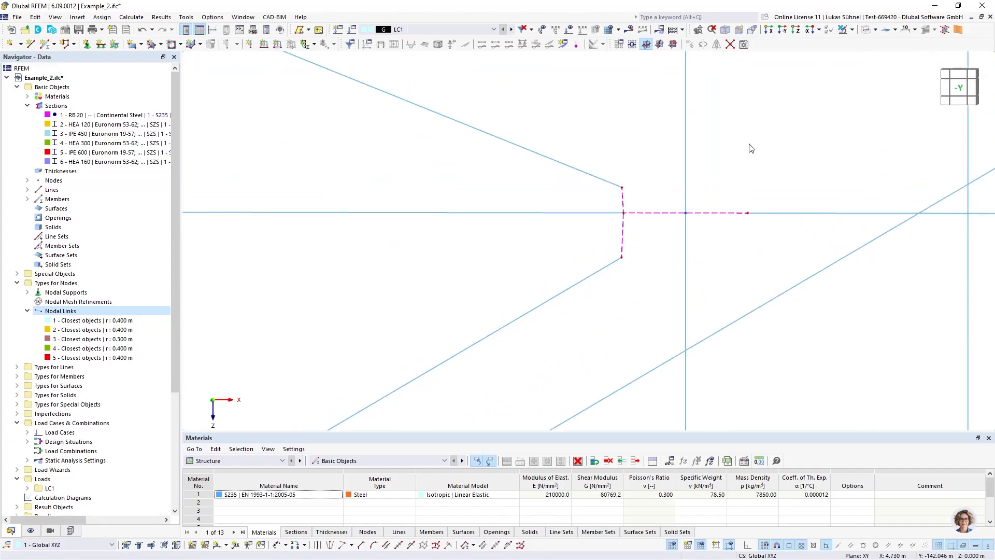
middle_click_drag(684, 155, 603, 262)
scroll(570, 247, "up", 1)
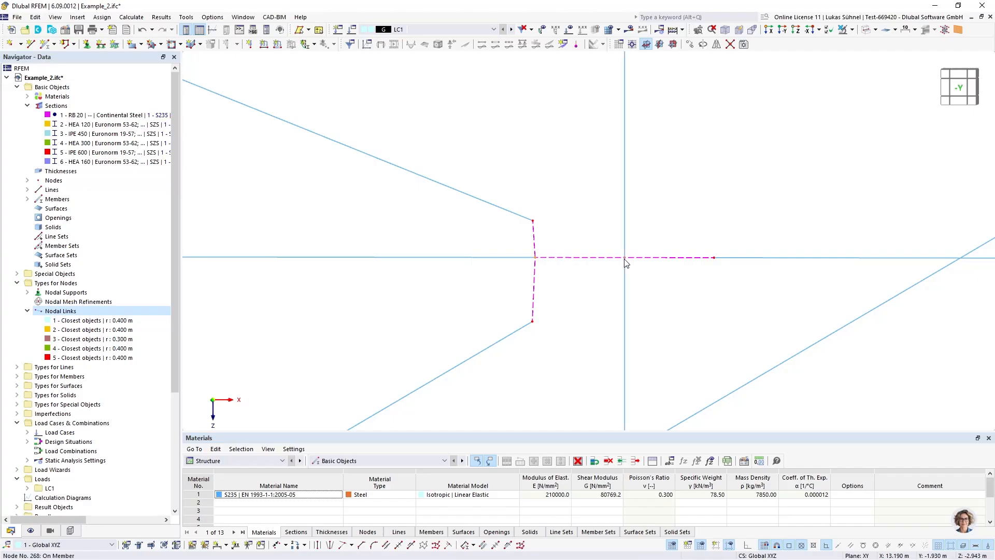
left_click(957, 96)
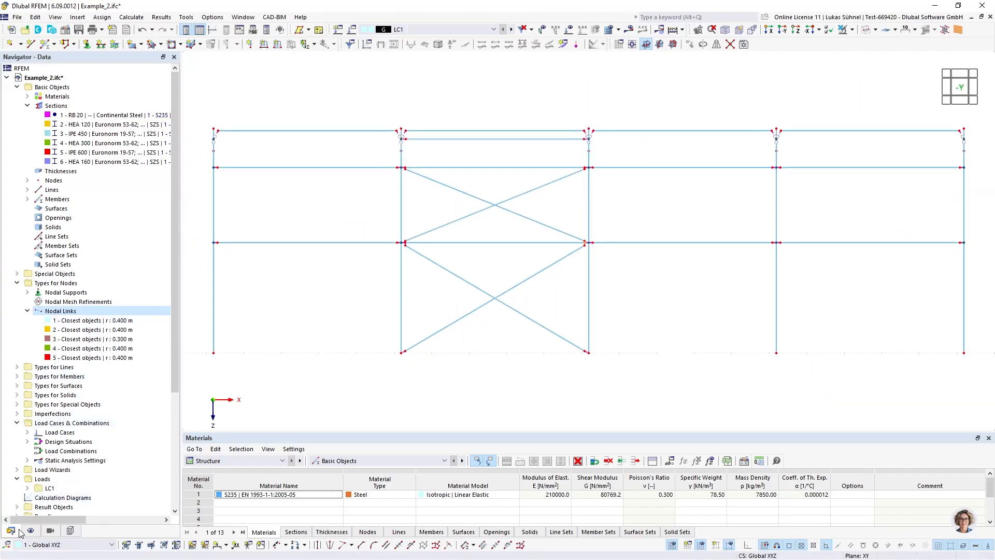
Step: Edit the bracing nodal link to exclude the HEA 120 wall beam end nodes at the interior columns from its search
double_click(88, 357)
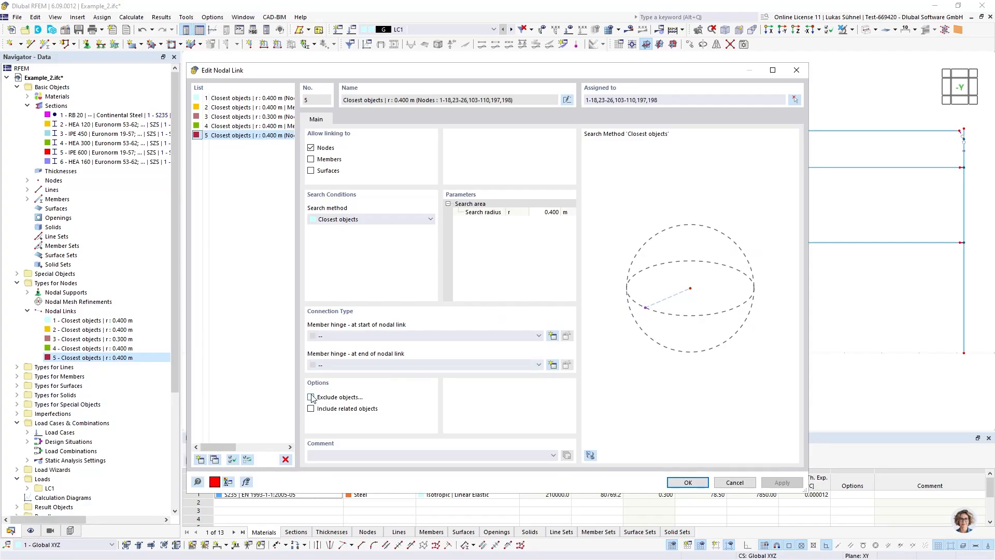
left_click(311, 397)
left_click(356, 121)
left_click(434, 158)
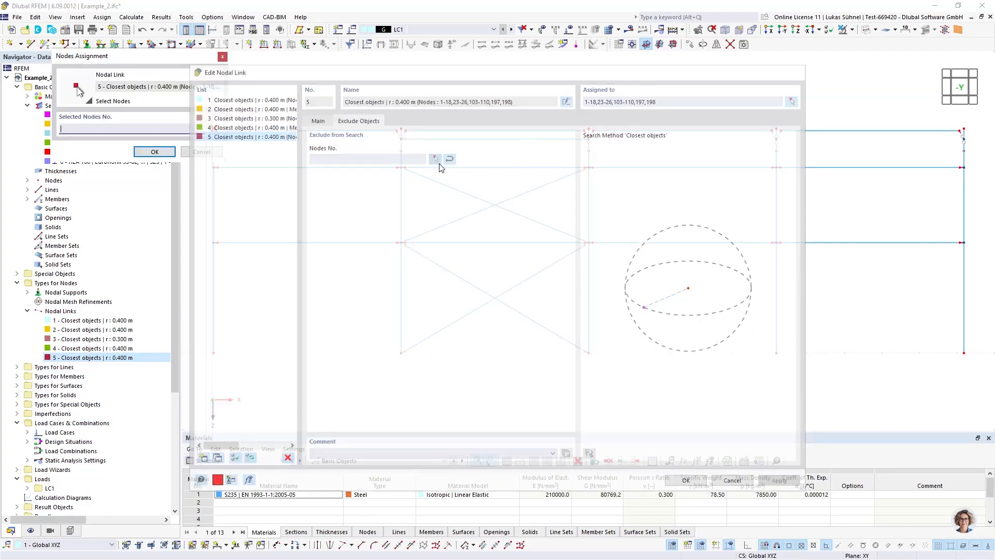
left_click(52, 531)
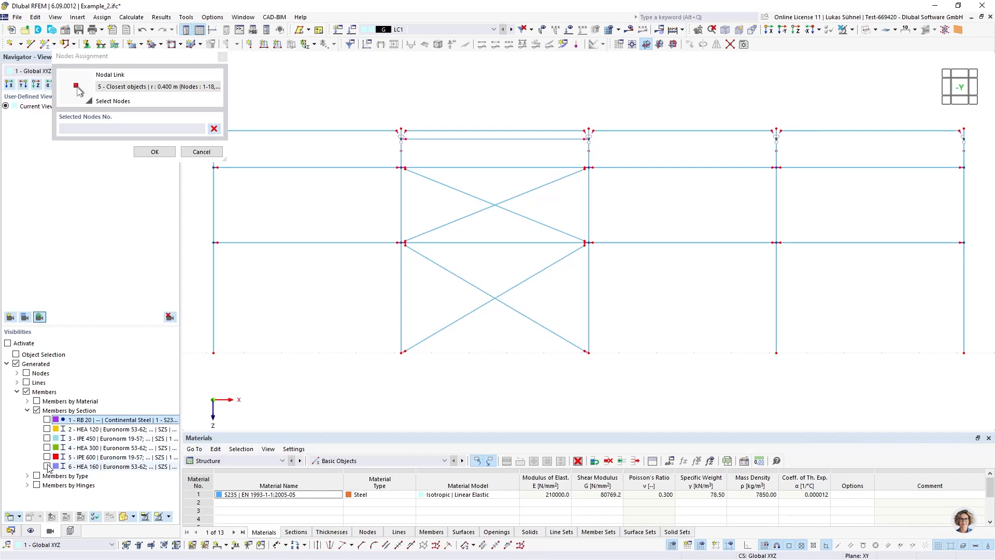
left_click(47, 466)
left_click(48, 467)
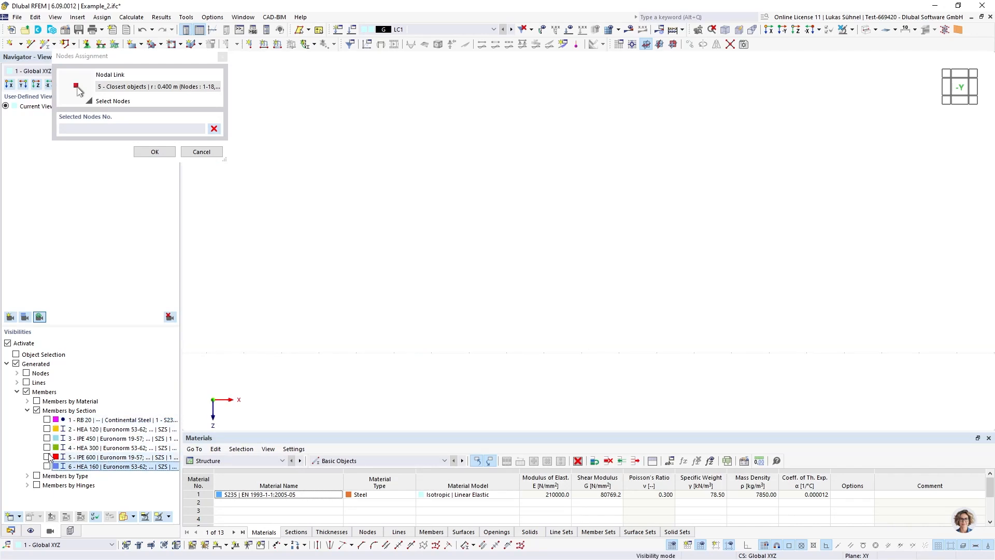
left_click(47, 429)
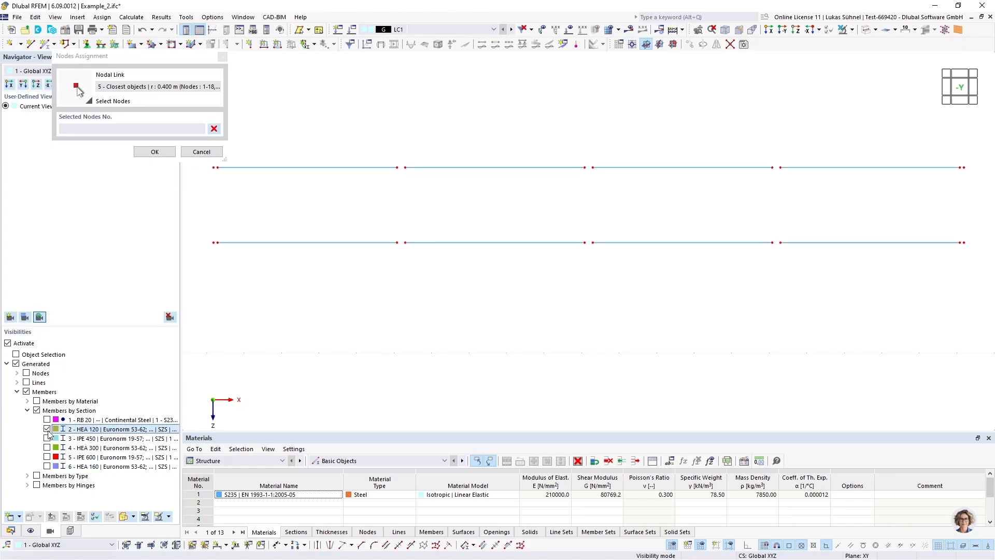
left_click_drag(343, 186, 633, 293)
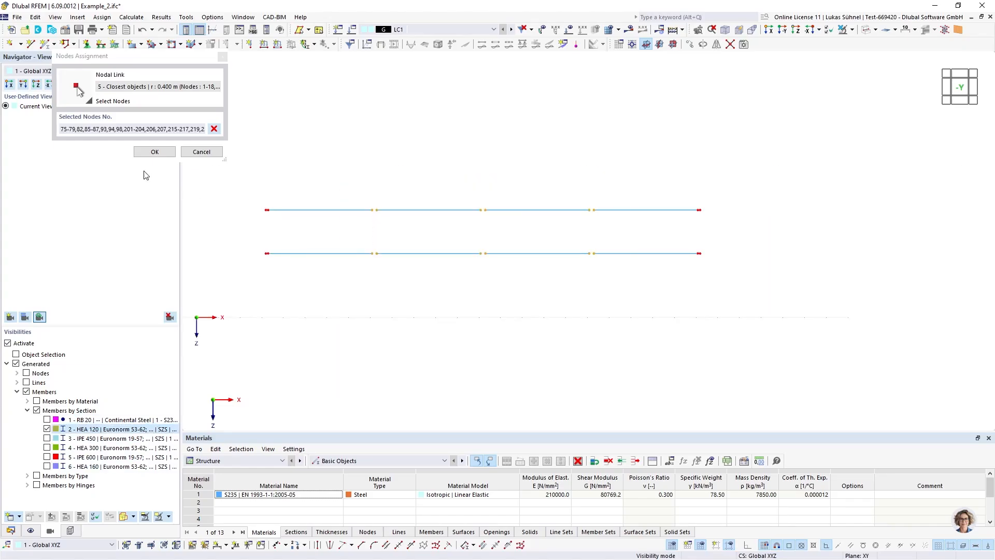
left_click(155, 151)
left_click(689, 483)
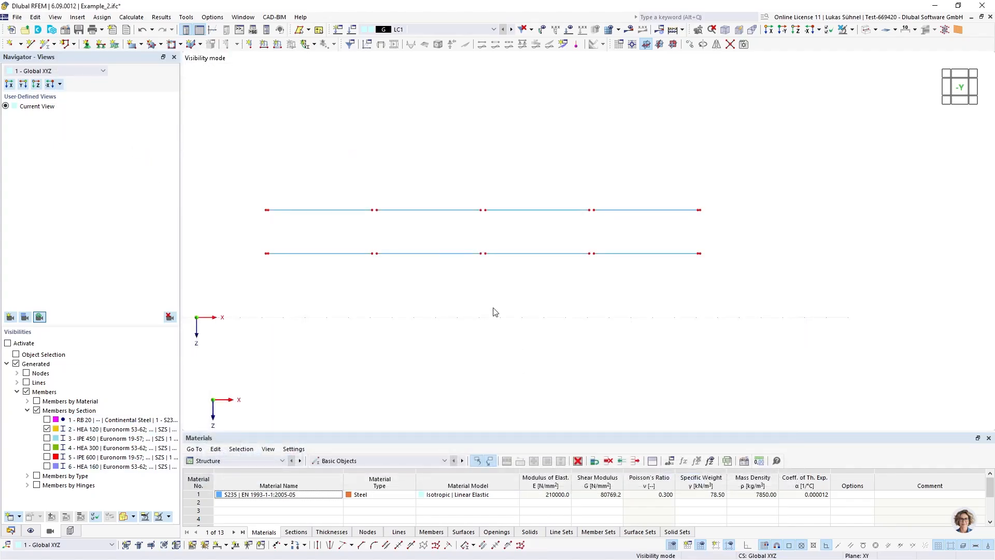
Step: Cancel the visibility mode and examine the updated bracing links at the column and wall beam joint up close
left_click(845, 30)
middle_click_drag(427, 145, 435, 185, "ctrl")
scroll(400, 274, "up", 5)
scroll(378, 273, "up", 4)
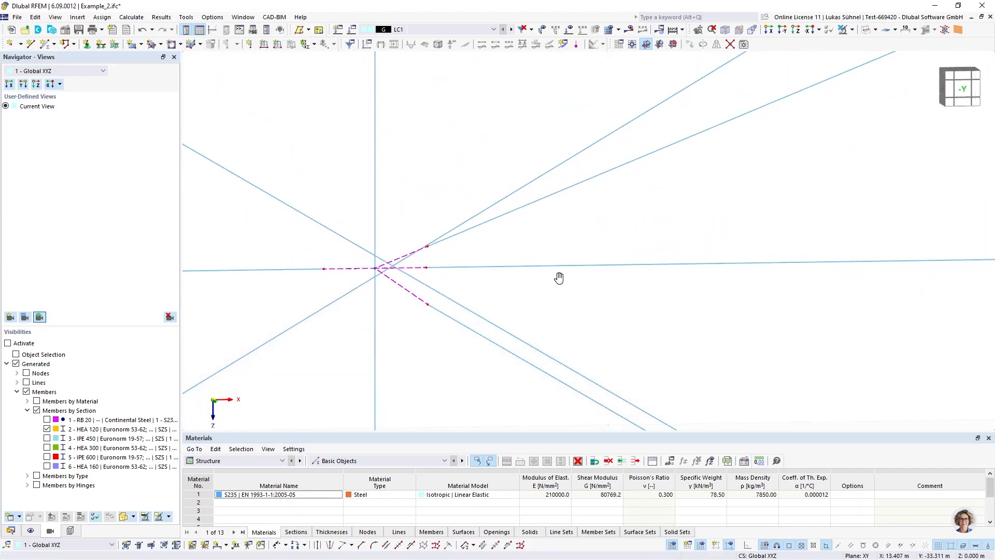
middle_click_drag(559, 278, 530, 255, "ctrl")
scroll(507, 273, "down", 4)
scroll(470, 192, "up", 3)
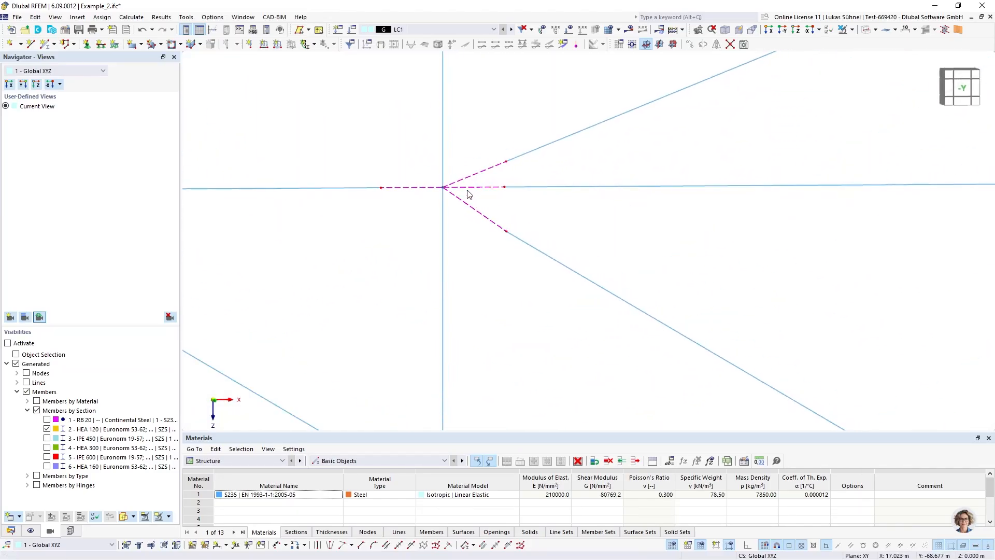
scroll(352, 225, "down", 2)
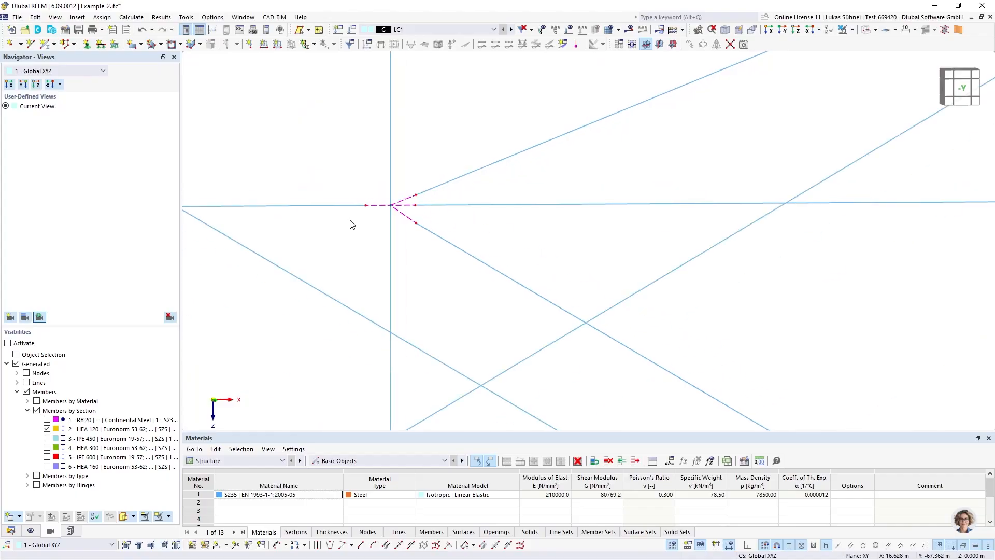
scroll(414, 208, "up", 3)
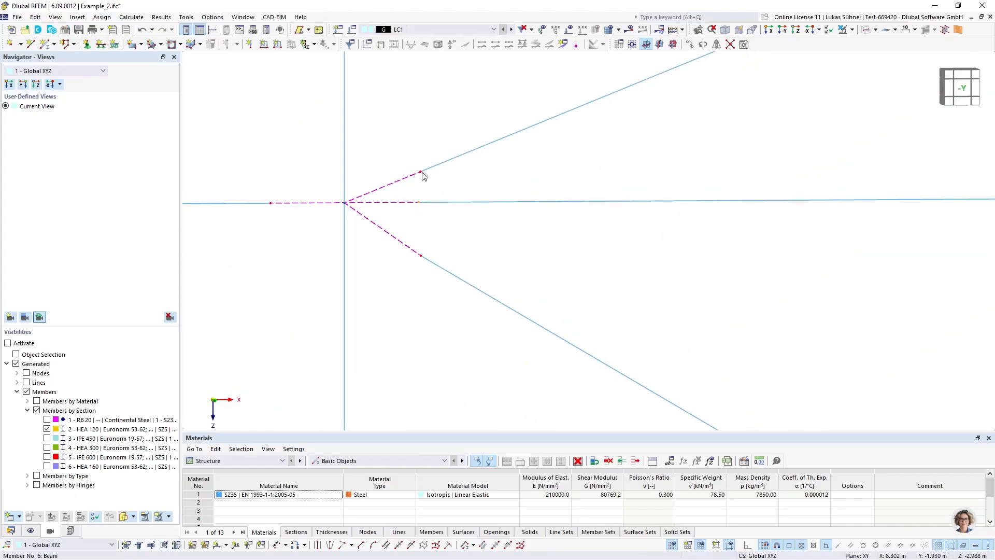
scroll(332, 215, "down", 2)
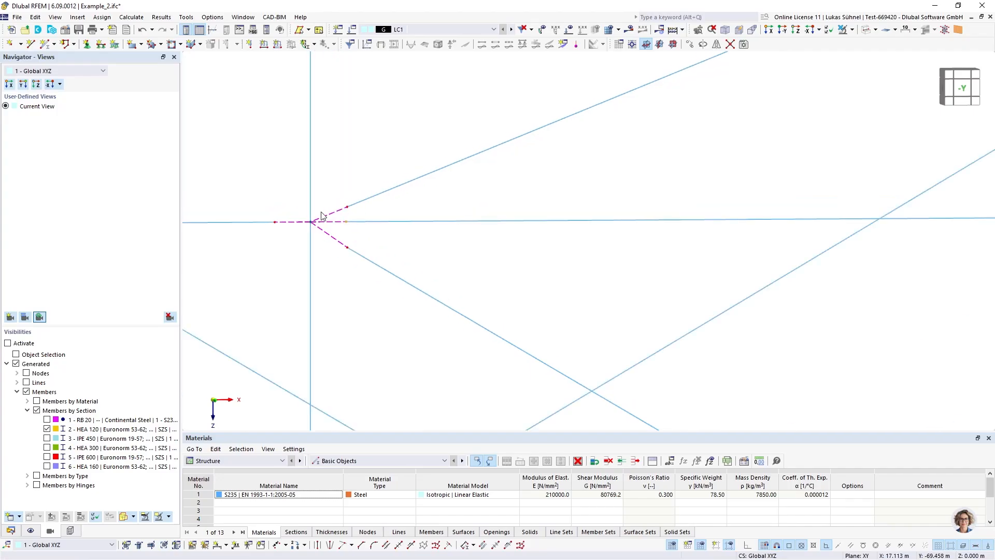
scroll(280, 236, "down", 4)
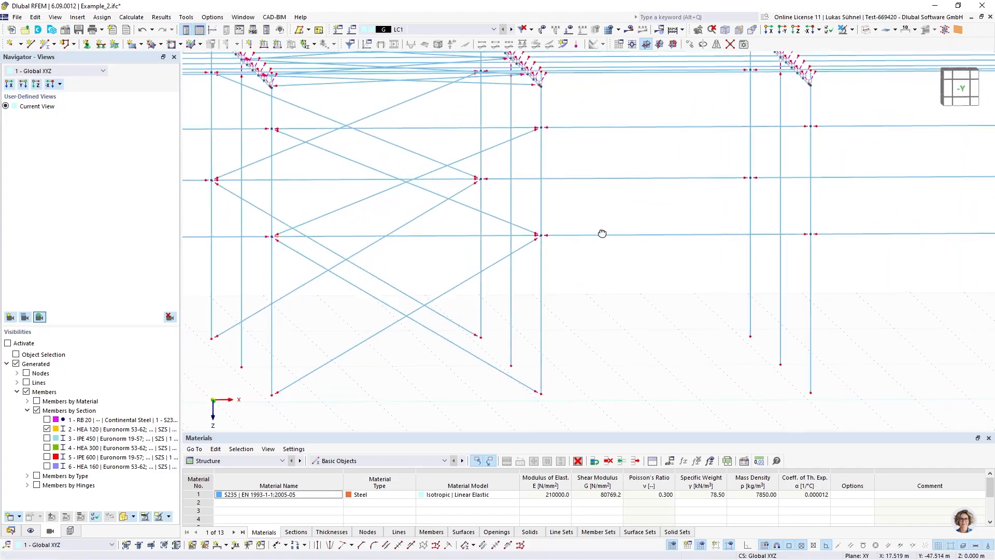
Step: Examine the bracing, purlin and beam links across the walls and roof of the whole hall
middle_click_drag(600, 232, 585, 237)
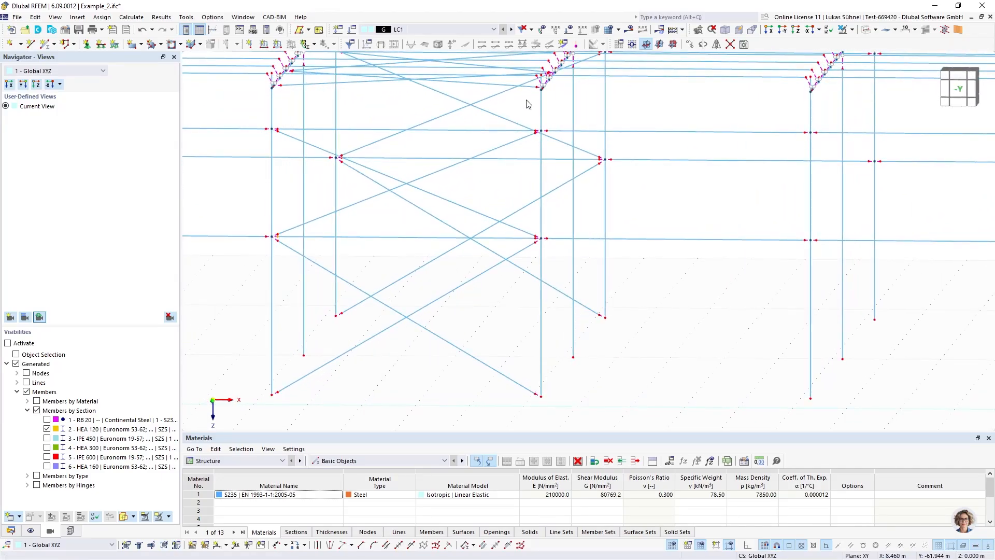
scroll(555, 185, "up", 5)
scroll(569, 229, "down", 7)
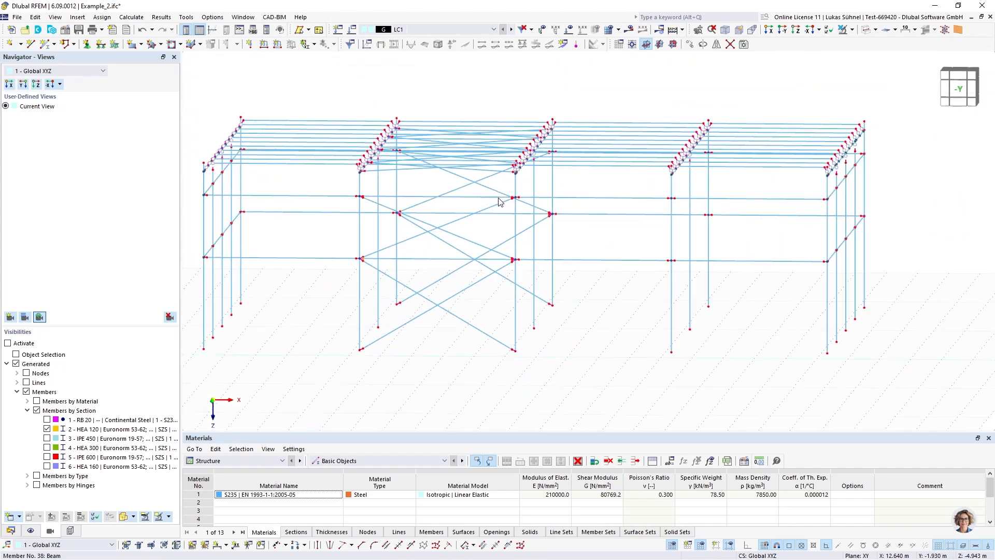
scroll(499, 202, "down", 3)
middle_click_drag(329, 128, 354, 139, "ctrl")
middle_click_drag(287, 139, 305, 197)
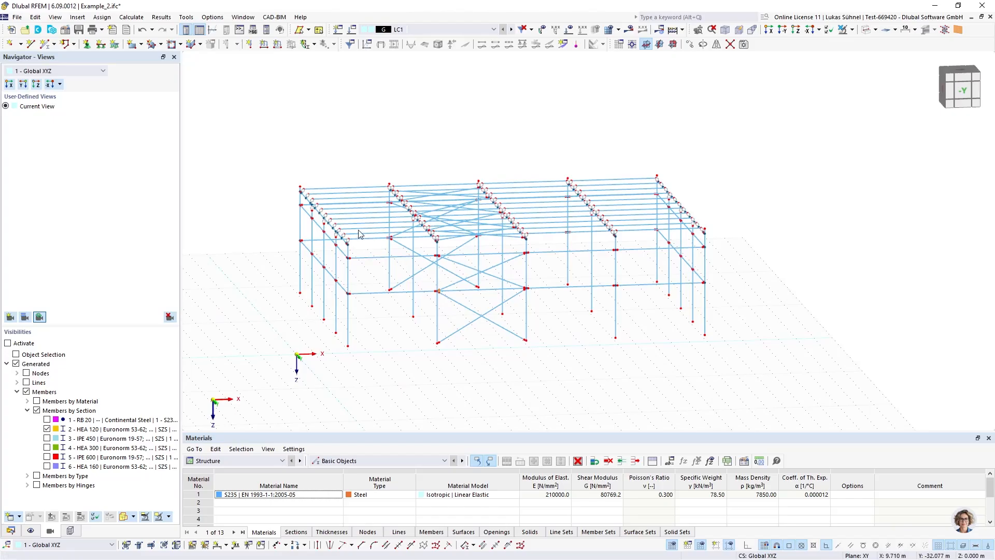
scroll(361, 234, "up", 5)
scroll(361, 257, "down", 3)
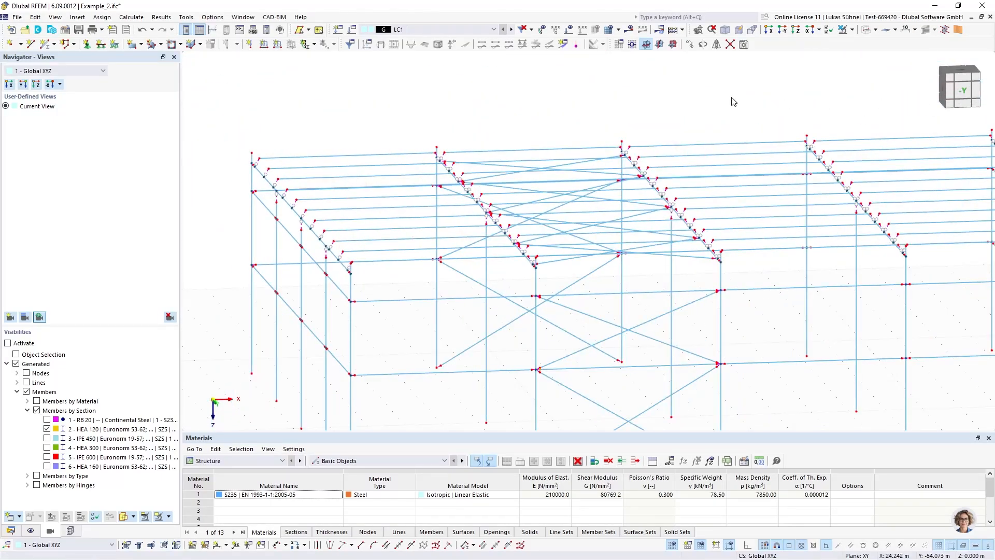
Step: Display the hall's members as solid sections, view the rendered structure, and return to the model data tree
left_click(866, 29)
scroll(431, 163, "down", 3)
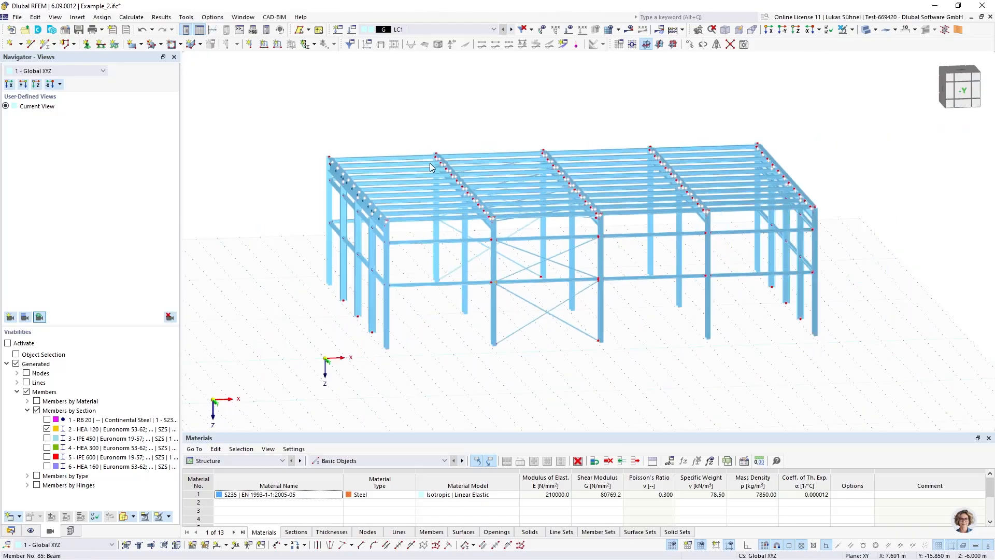
middle_click_drag(445, 300, 395, 323, "ctrl")
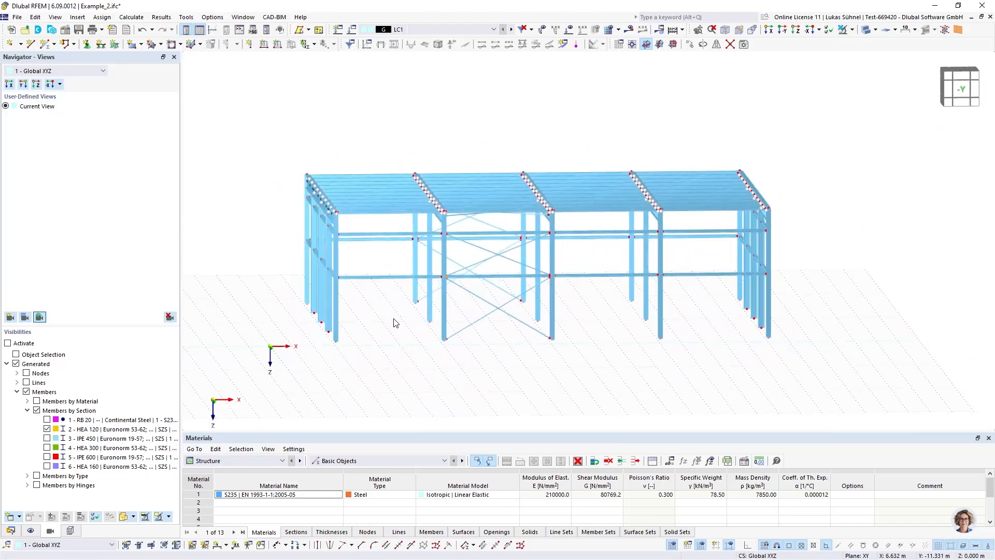
left_click(10, 530)
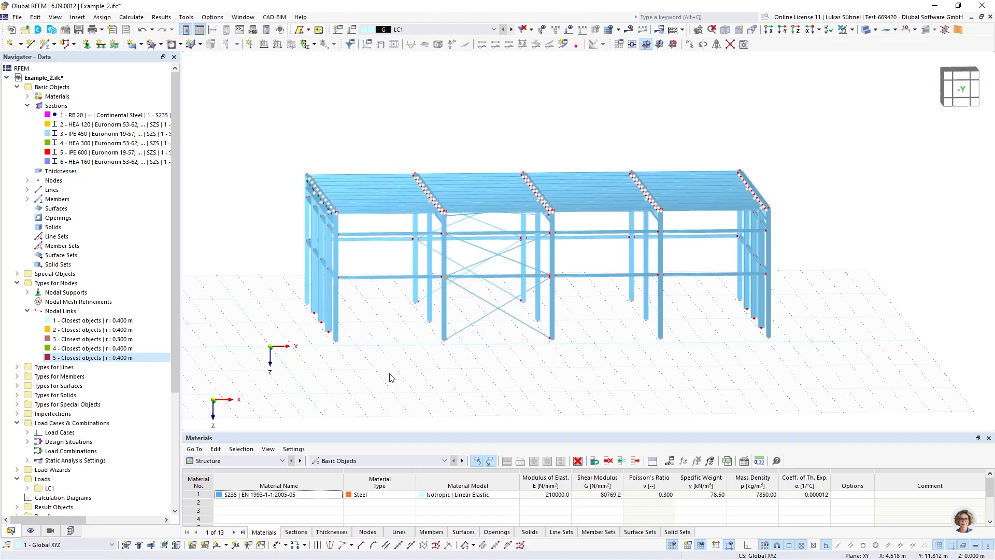
Step: Assign nodal support type 1 to all column base nodes of the hall, using the front view along -Y
middle_click_drag(391, 377, 364, 380)
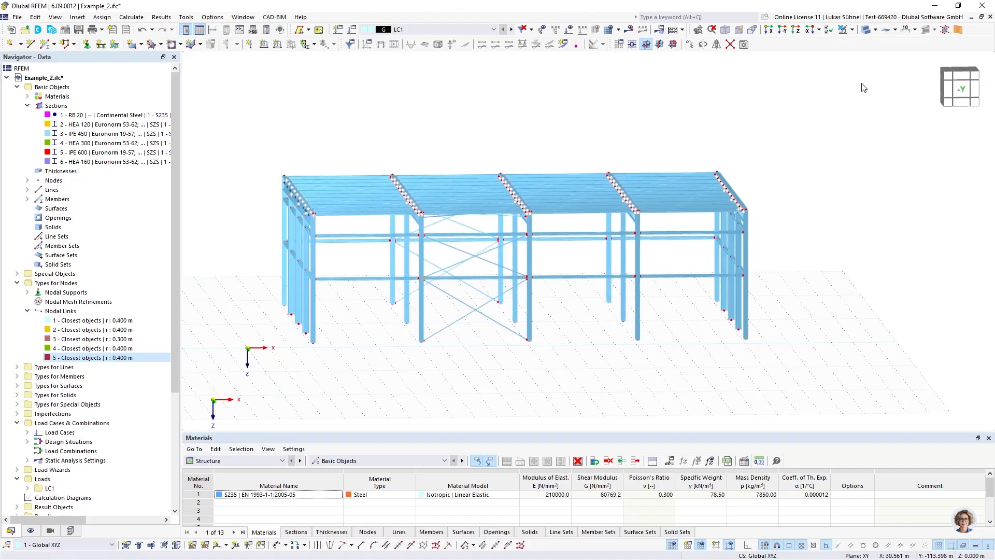
left_click(960, 88)
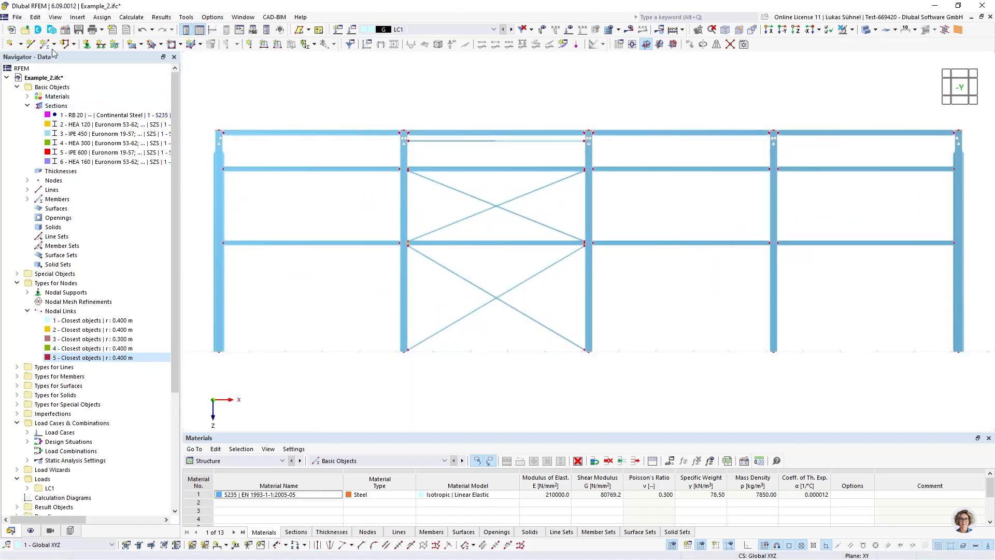
left_click(86, 44)
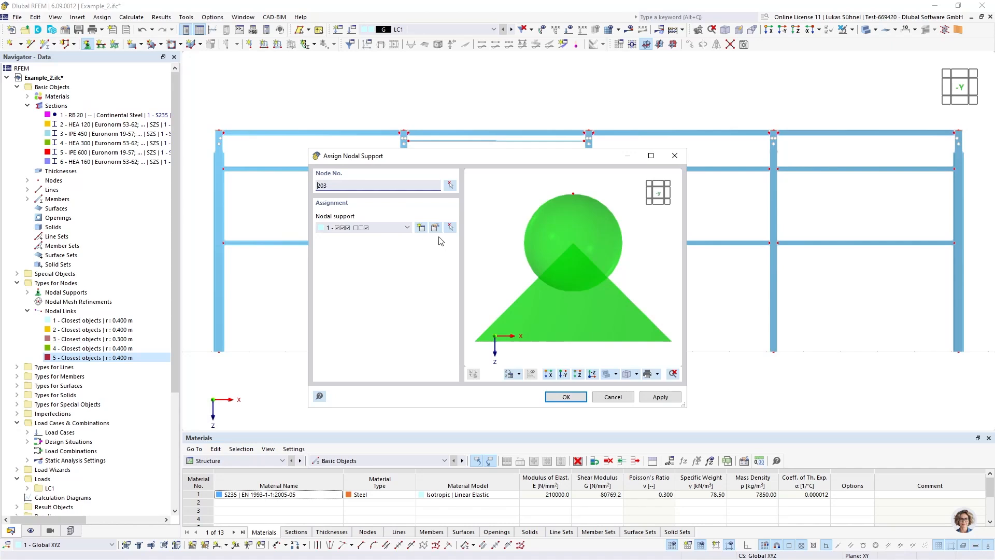
left_click(450, 185)
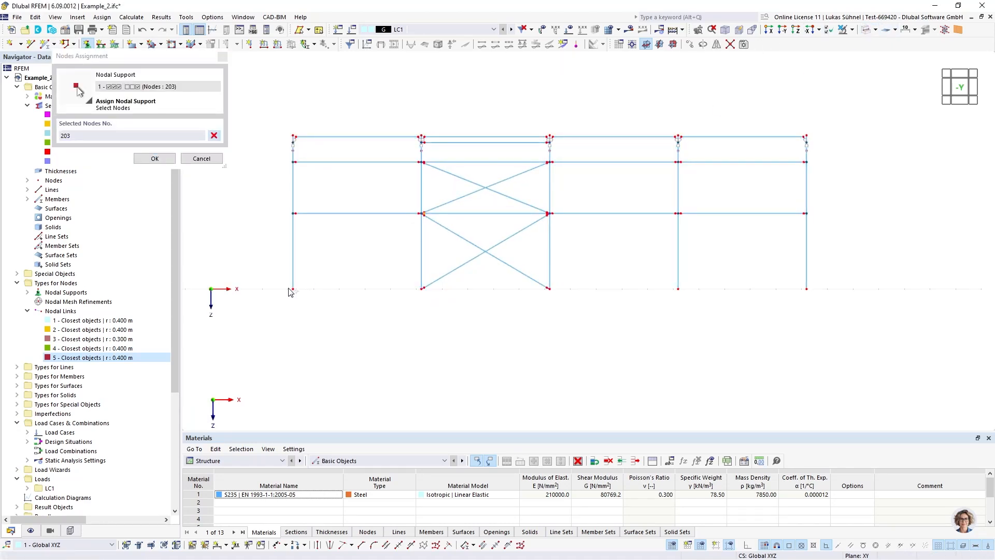
left_click_drag(281, 292, 867, 314)
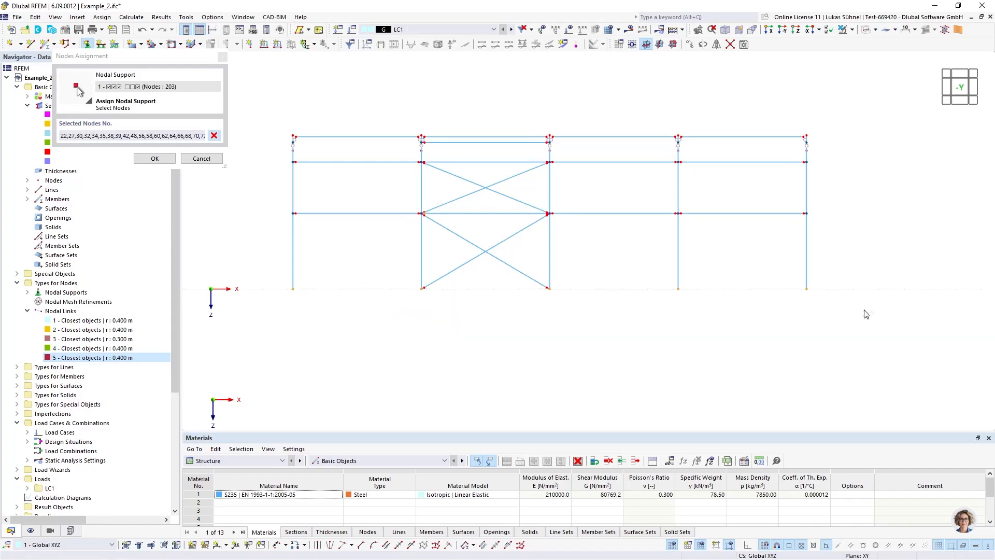
left_click(155, 158)
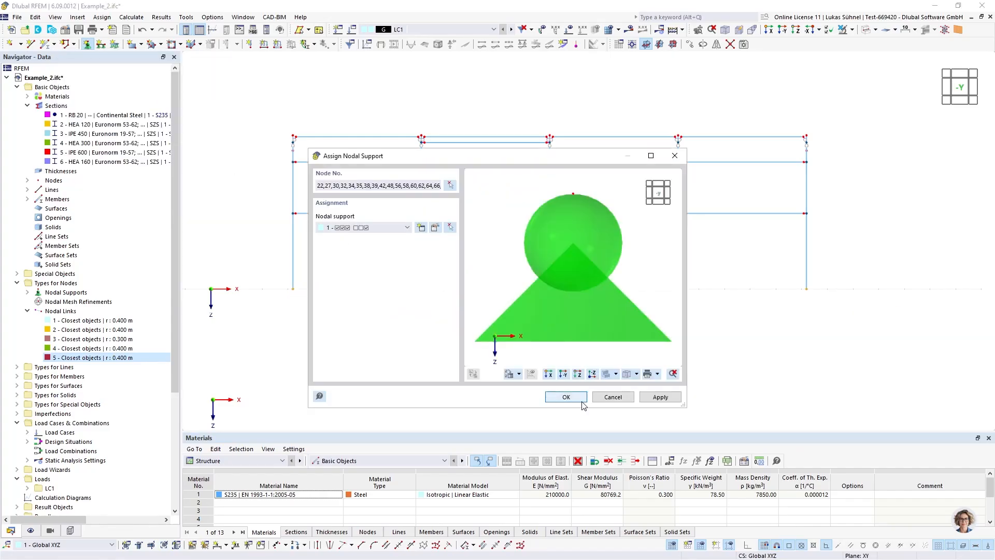
left_click(564, 393)
Step: Inspect the new supports at the column bases and enlarge the display size of the nodal support symbols
middle_click_drag(312, 268, 314, 269, "ctrl")
scroll(444, 262, "up", 7)
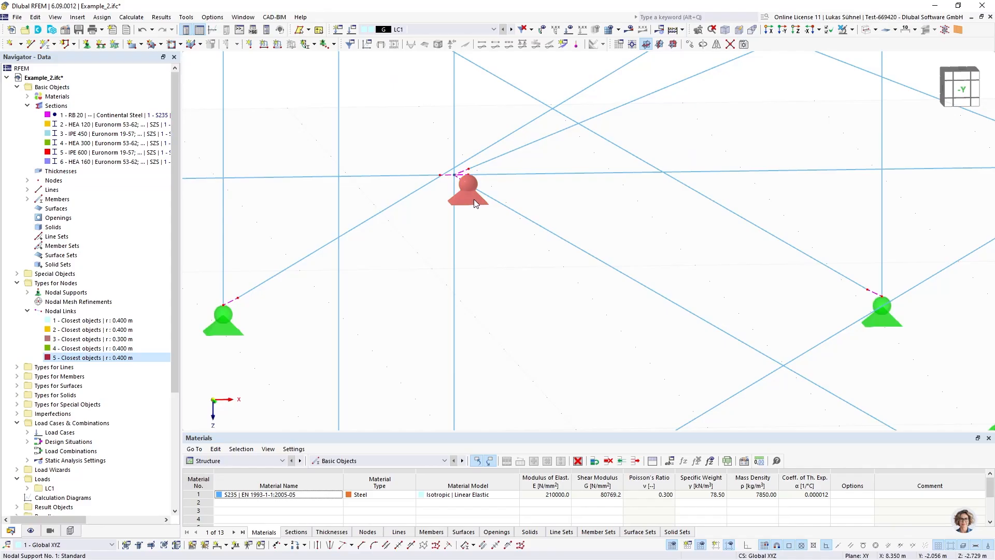
scroll(428, 200, "down", 10)
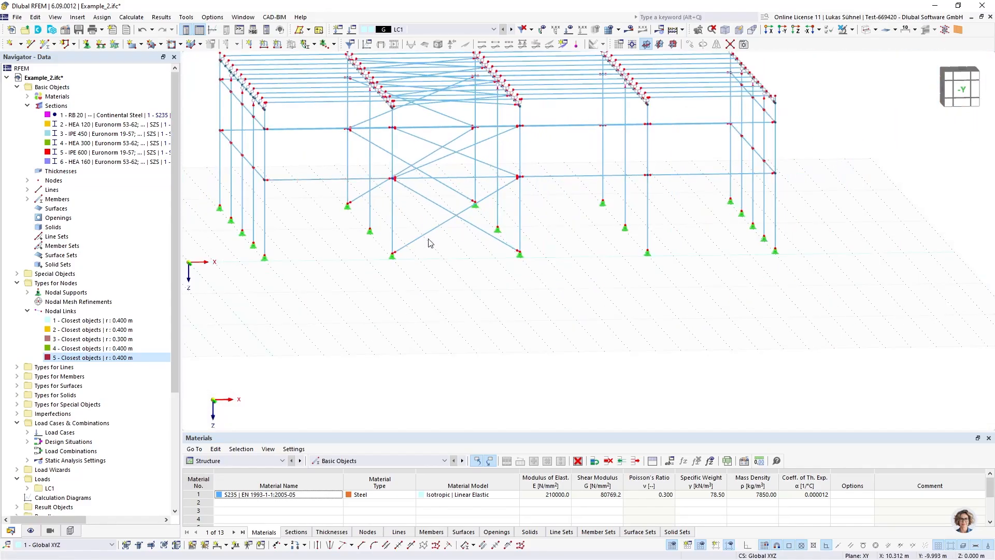
middle_click_drag(451, 275, 495, 277)
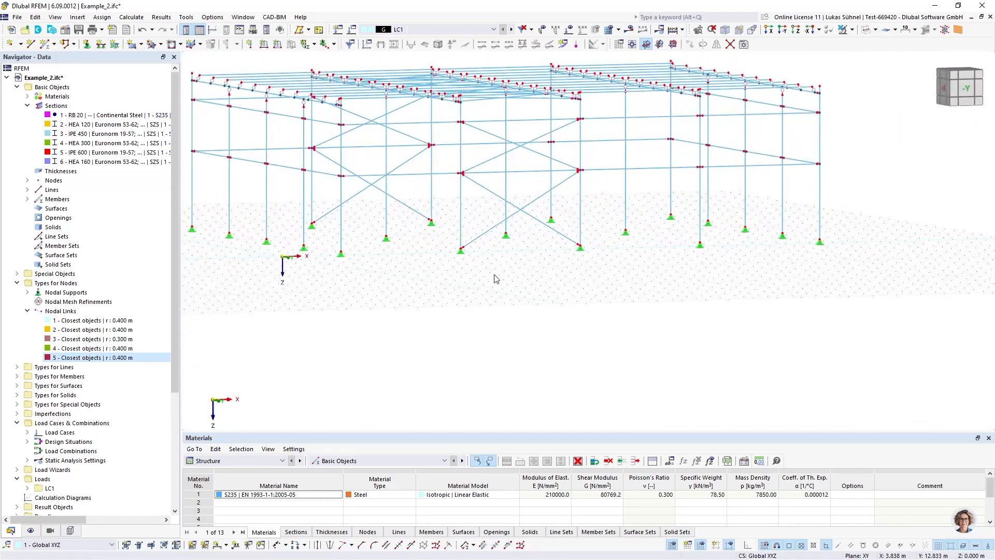
right_click(464, 256)
left_click_drag(490, 348, 502, 348)
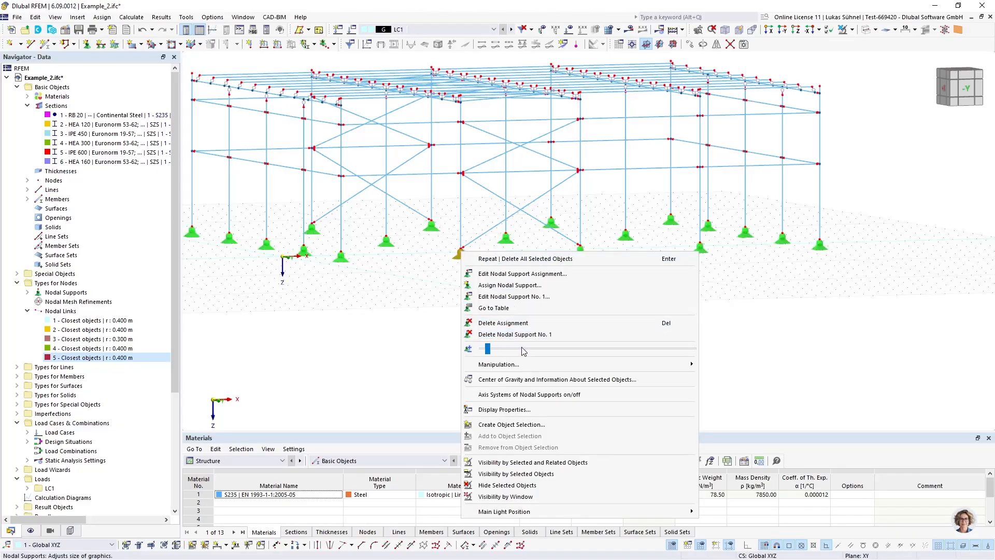
left_click(521, 349)
left_click(417, 325)
Step: Display the model as solid sections and set the member type of all RB 20 bracing members to Tension
middle_click_drag(396, 331, 422, 344, "ctrl")
scroll(418, 327, "down", 3)
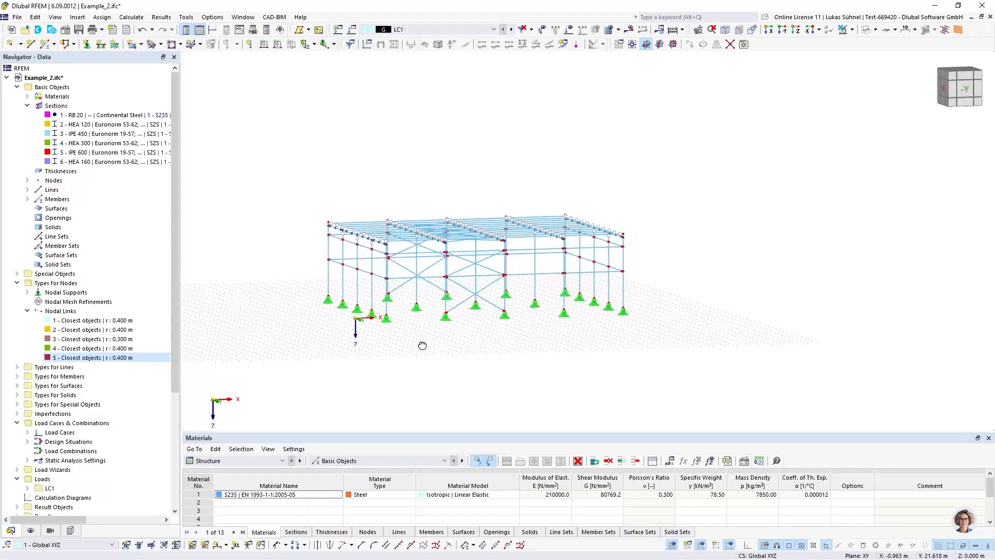
left_click(867, 30)
left_click(76, 115)
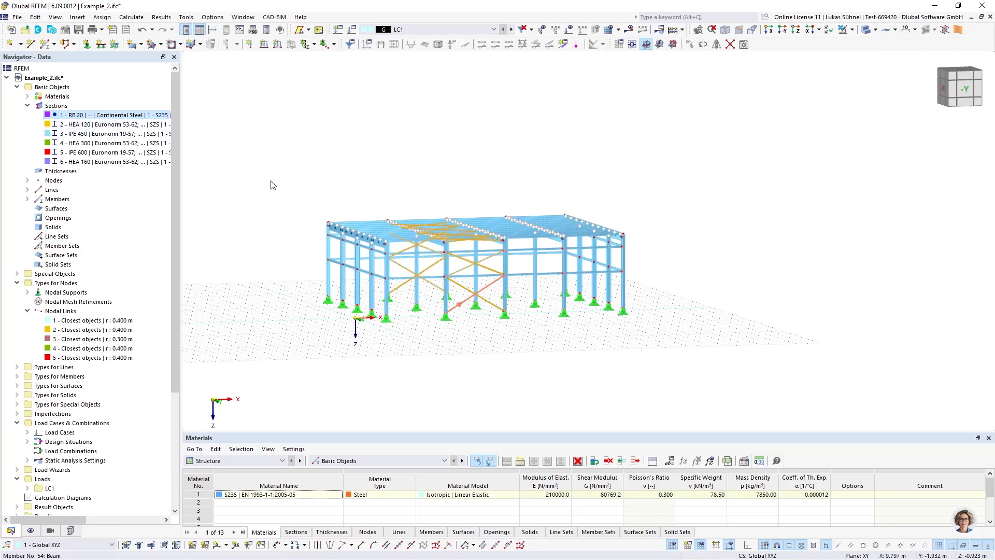
left_click(266, 145)
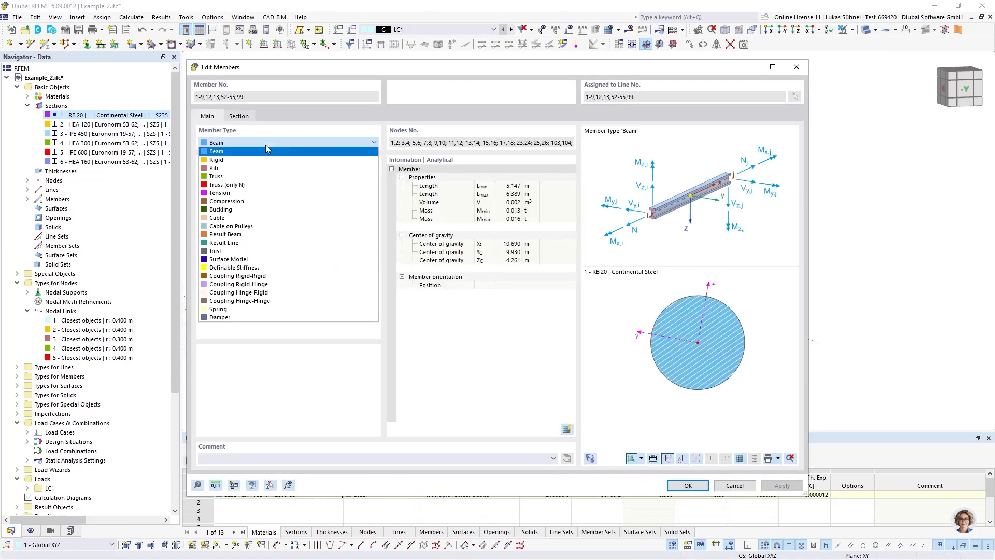
left_click(236, 193)
left_click(688, 485)
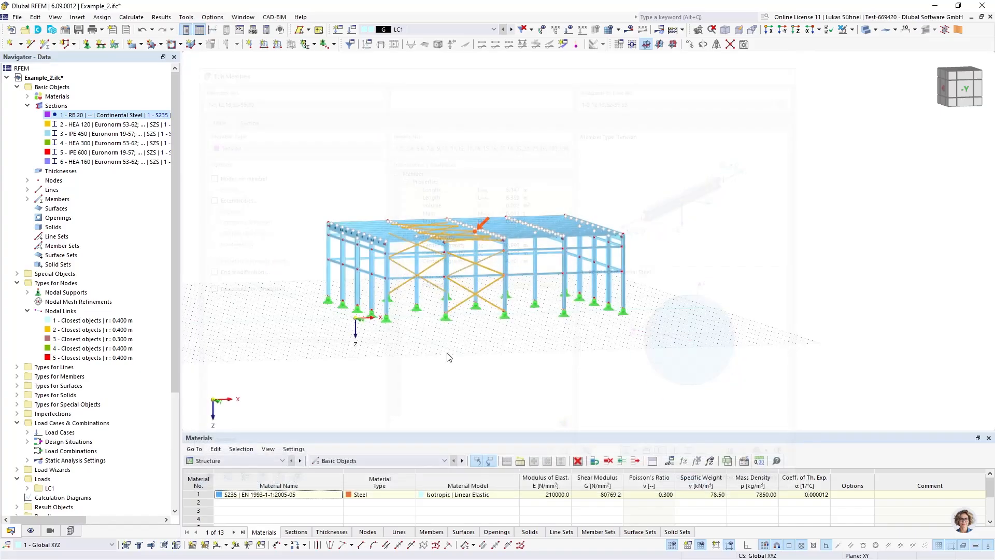
Step: Open the HEA 120 wall beams for editing and check their member type options
middle_click_drag(406, 171, 394, 173, "ctrl")
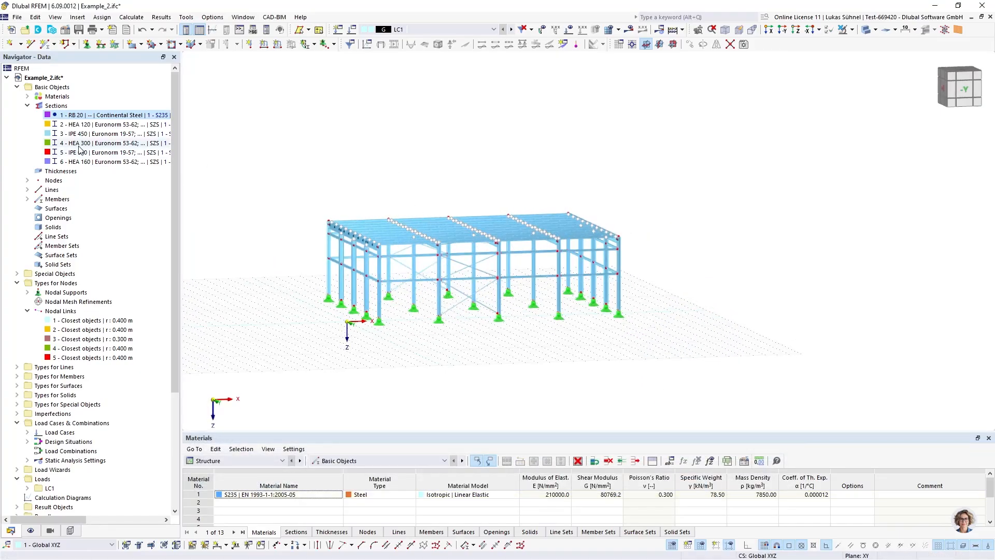
left_click(79, 126)
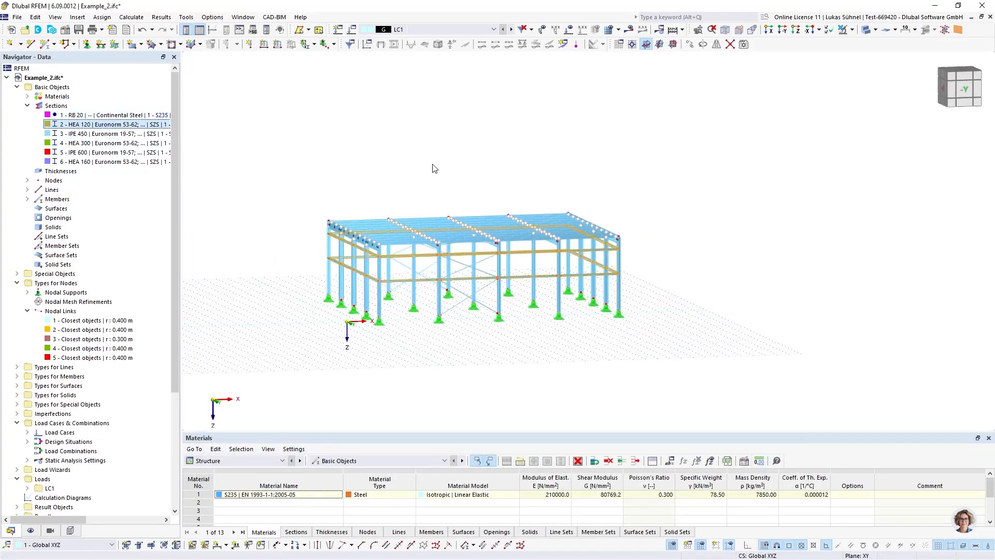
left_click(772, 480)
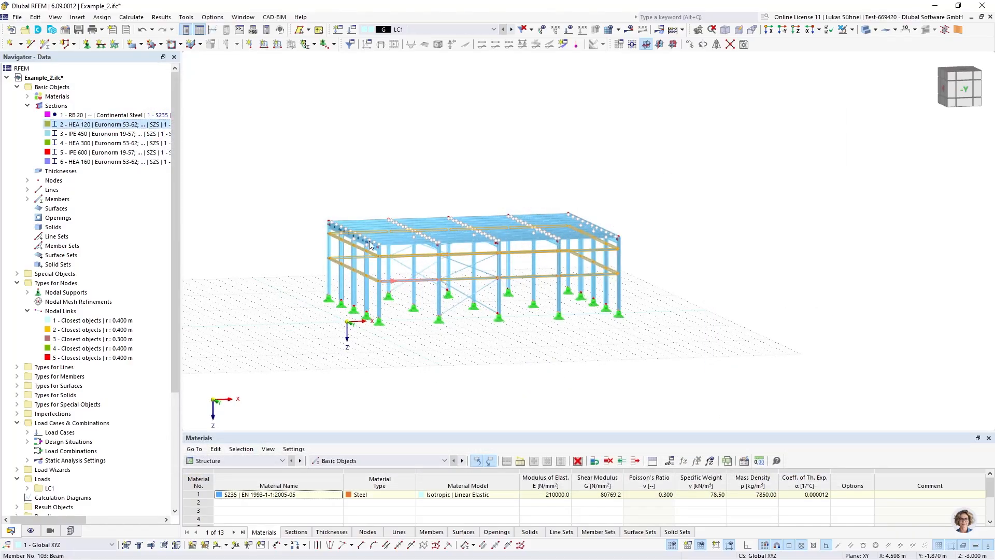
left_click(251, 142)
left_click(226, 177)
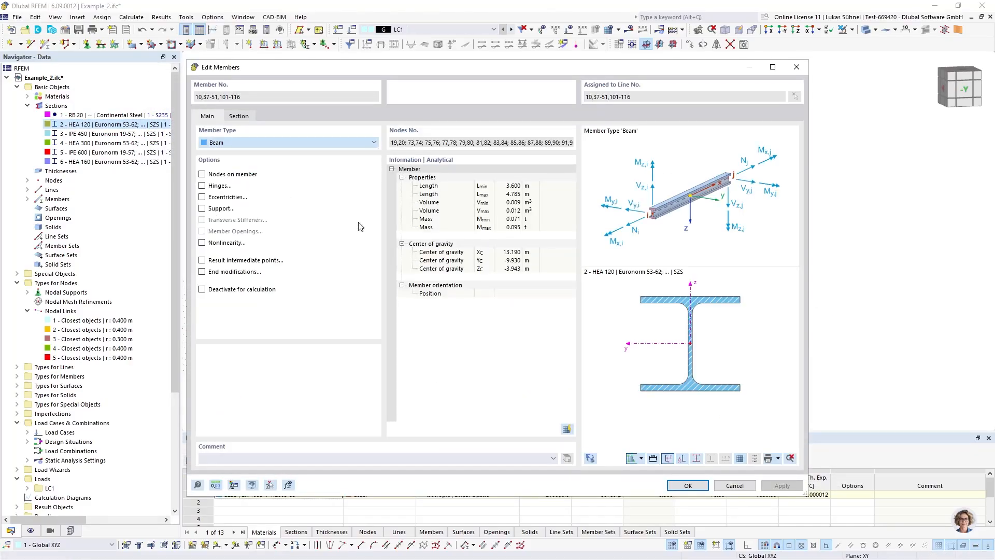
left_click(688, 485)
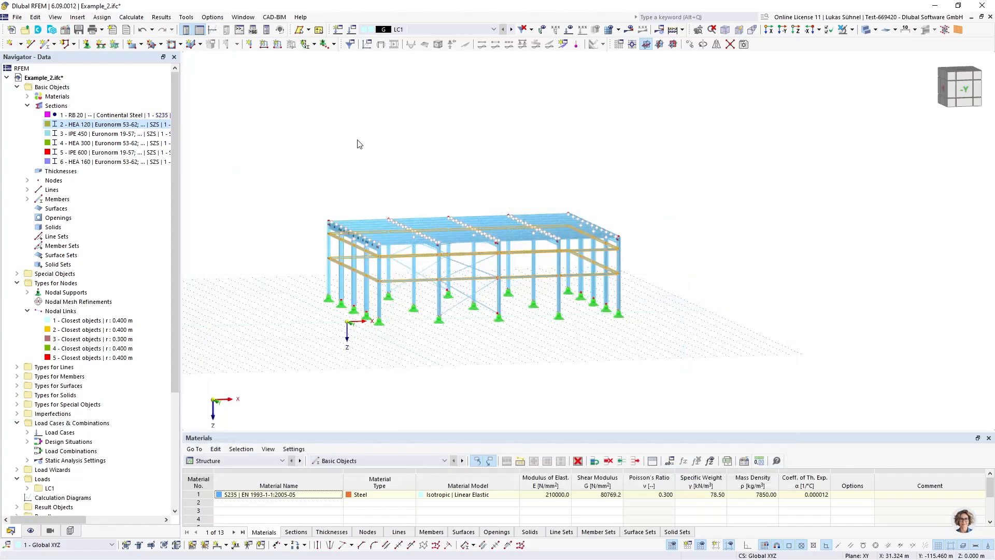
Step: Examine the purlin, roof beam and wall column connections across the hall, comparing the solid display with the wireframe display of the rigid links
middle_click_drag(360, 144, 357, 195, "ctrl")
middle_click_drag(473, 140, 421, 151, "ctrl")
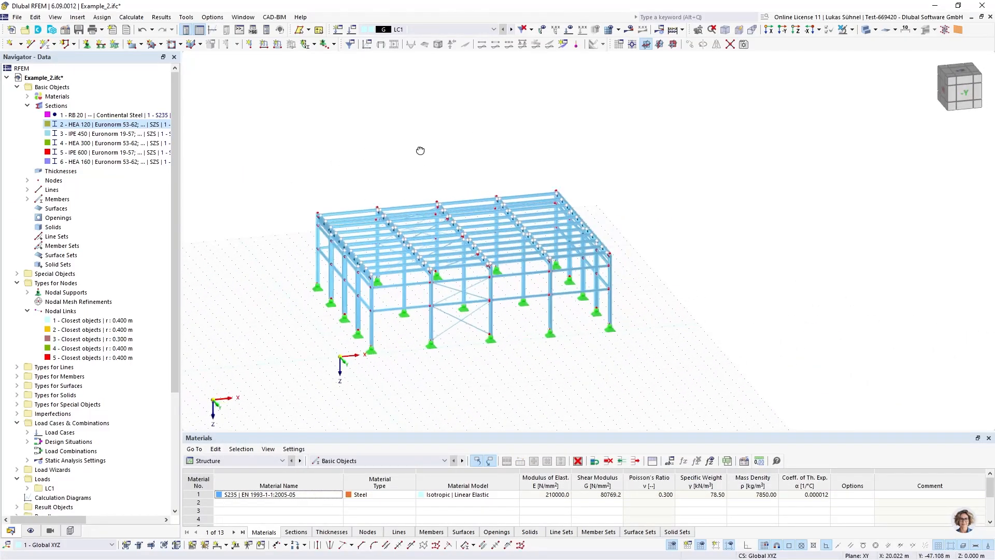
scroll(367, 257, "up", 10)
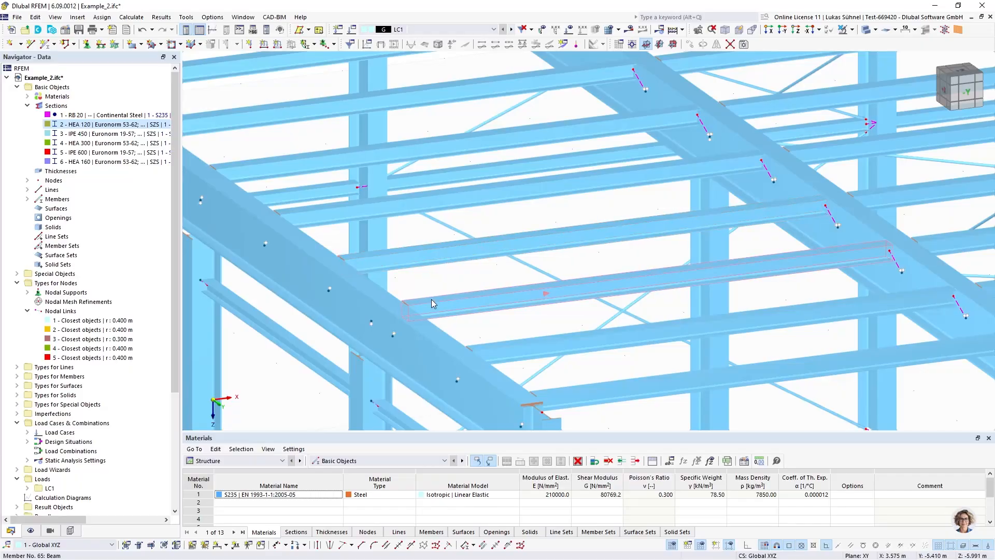
scroll(415, 300, "down", 3)
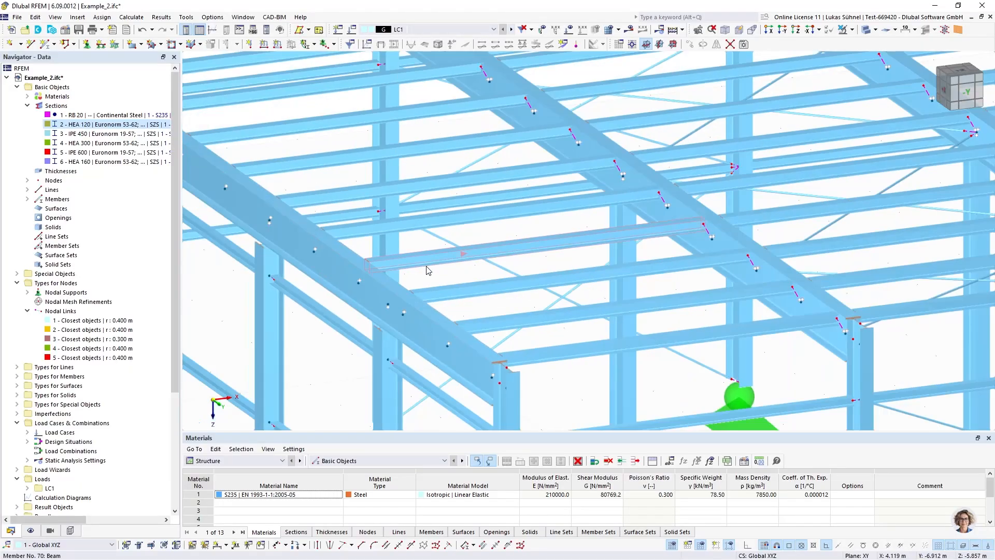
middle_click_drag(280, 297, 414, 258, "ctrl")
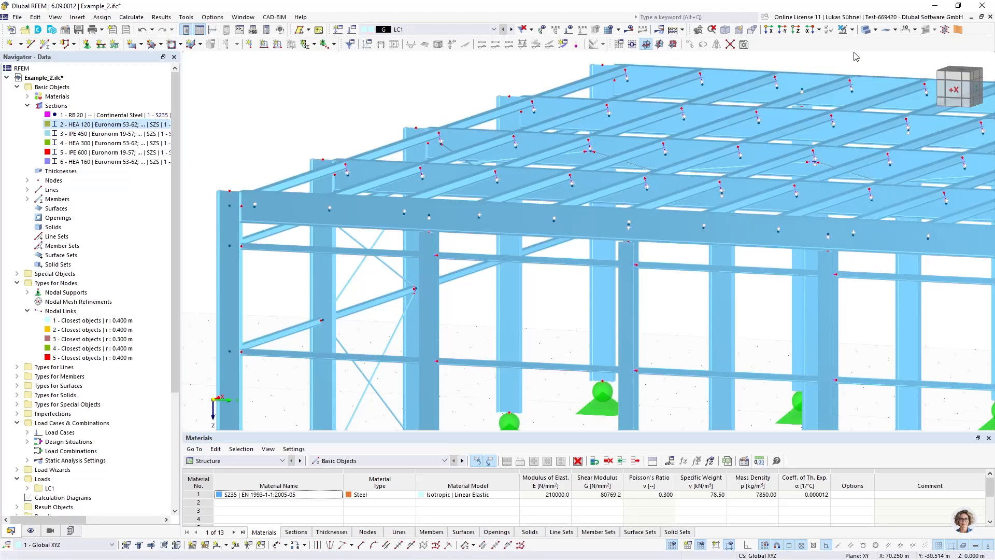
left_click(865, 30)
scroll(630, 228, "up", 6)
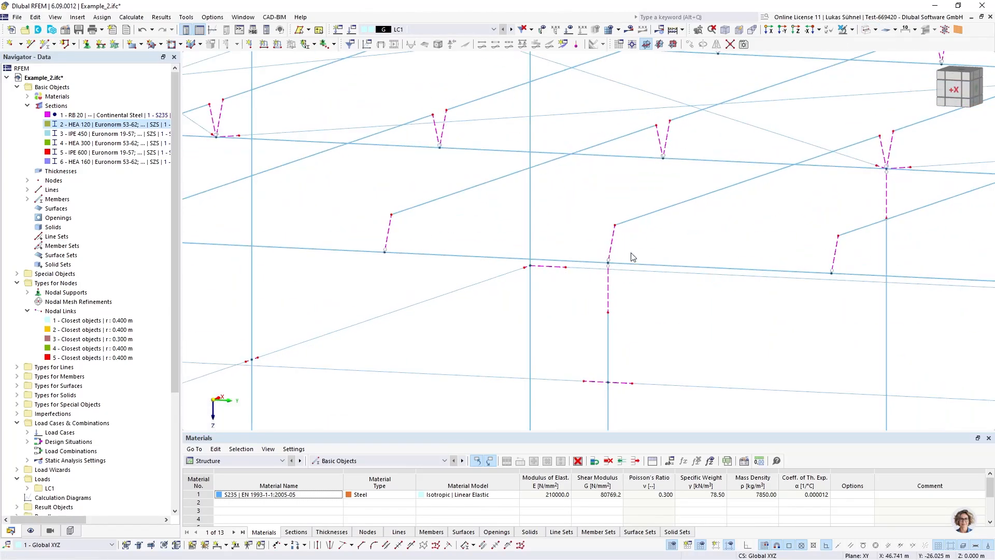
scroll(616, 331, "down", 3)
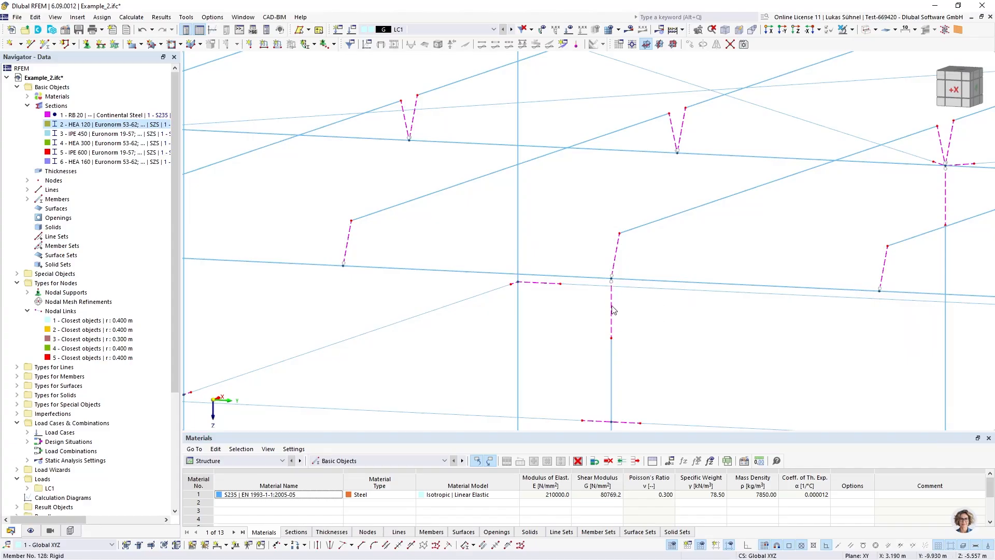
scroll(612, 310, "down", 3)
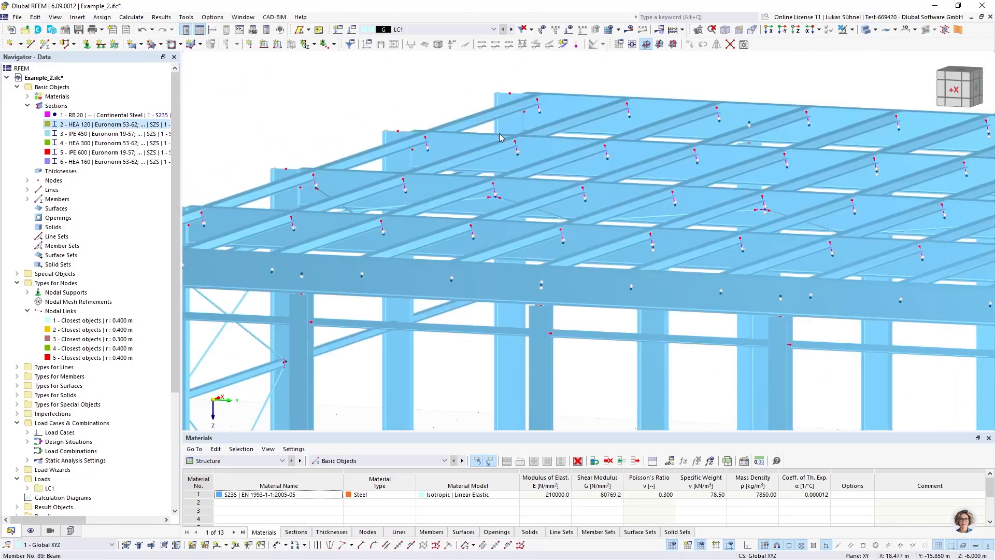
scroll(499, 137, "down", 5)
middle_click_drag(383, 166, 391, 209, "ctrl")
middle_click_drag(431, 111, 419, 135)
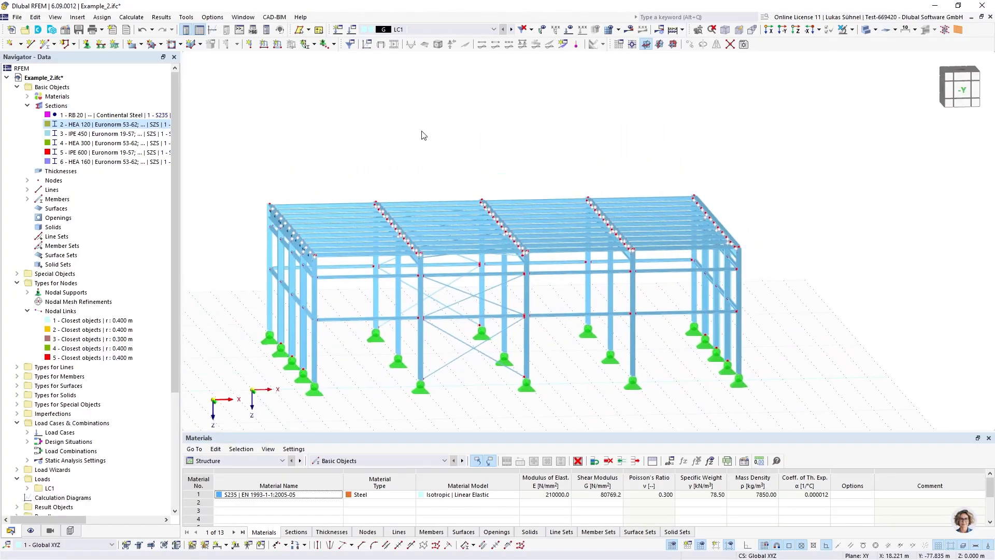
Step: Open load case LC1 with its active self-weight, run its static calculation, and examine the hall's global deformations
scroll(64, 446, "down", 6)
double_click(39, 329)
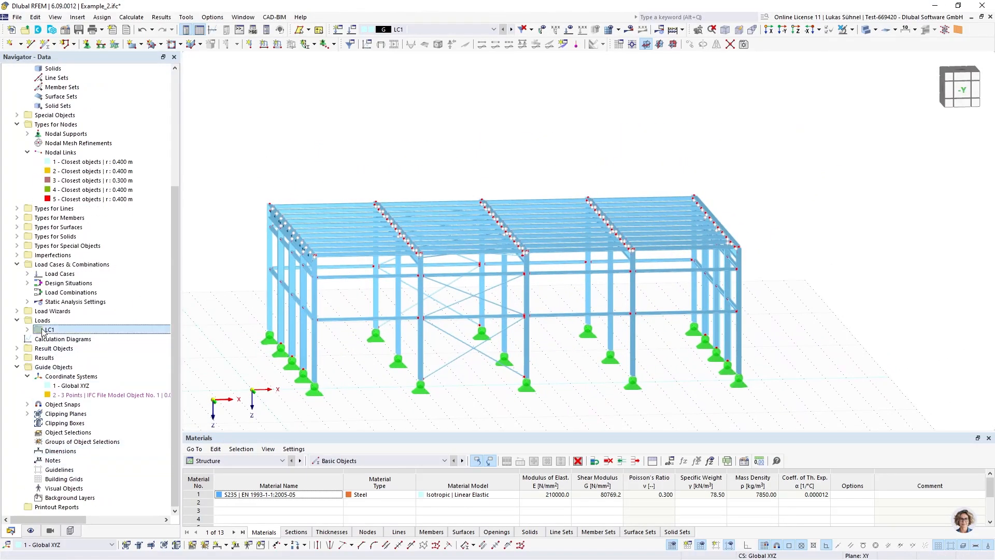
left_click(27, 329)
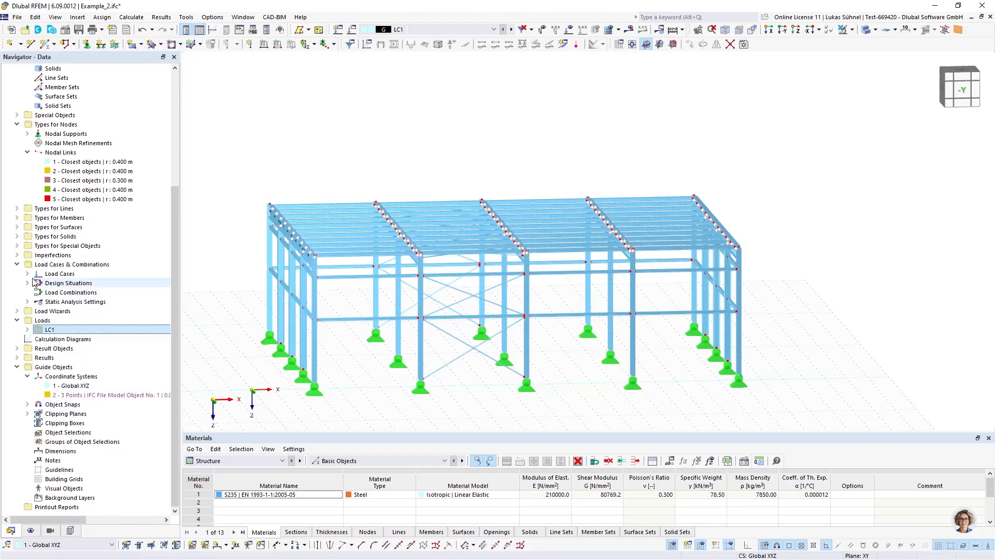
left_click(28, 273)
left_click(75, 284)
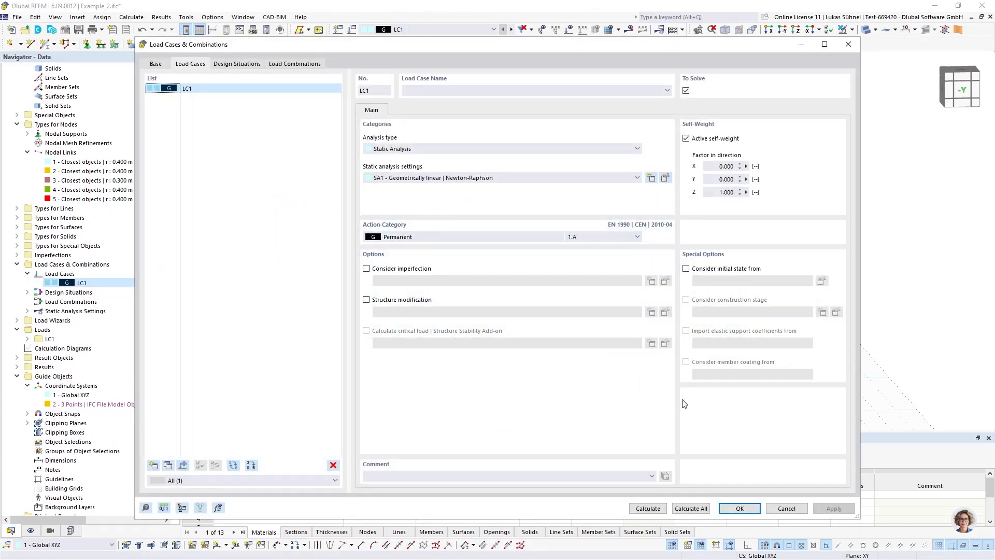
left_click(648, 508)
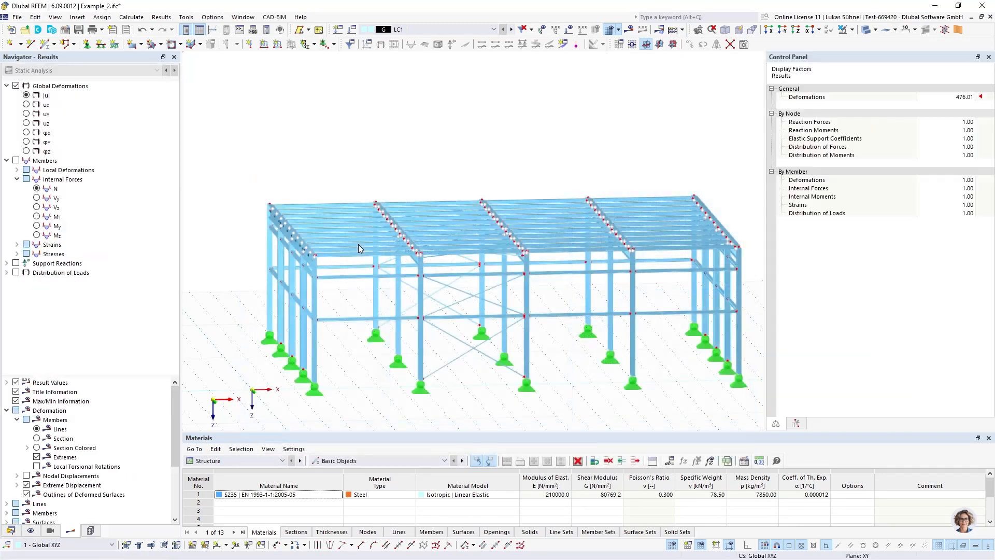
middle_click_drag(294, 164, 380, 156)
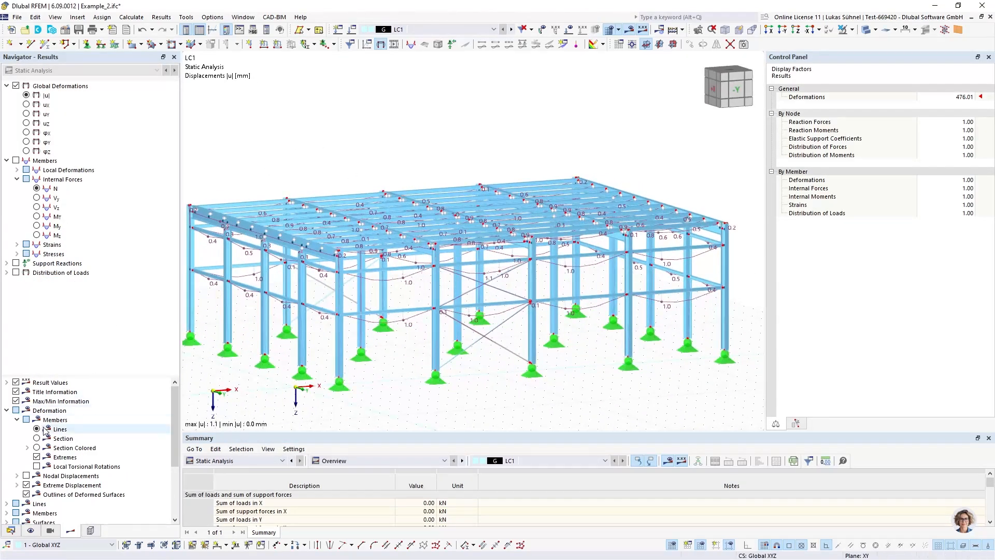
middle_click_drag(323, 218, 401, 228, "ctrl")
scroll(401, 229, "down", 2)
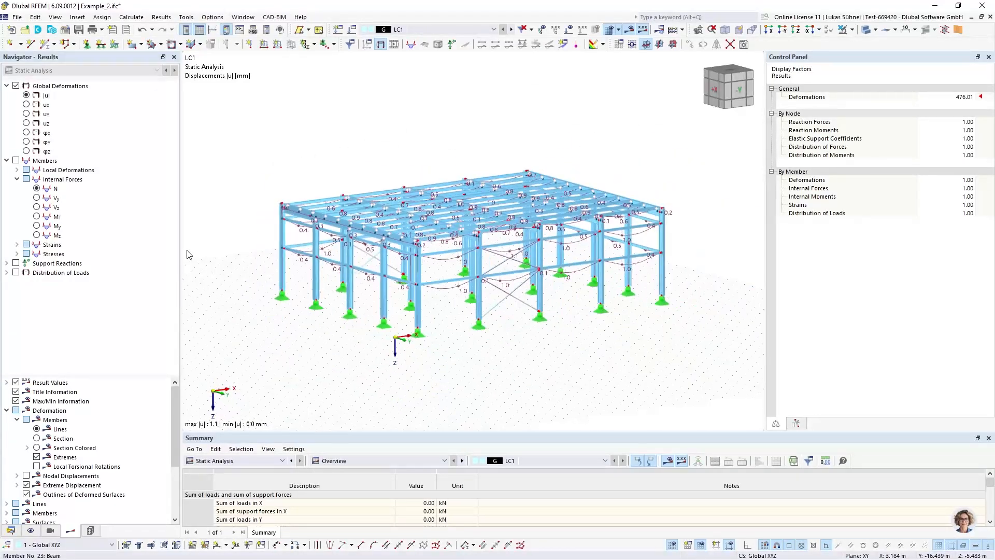
Step: Display the members' axial forces N on the wireframe model and examine them across the whole hall
left_click(37, 189)
middle_click_drag(342, 158, 342, 213, "ctrl")
left_click(865, 30)
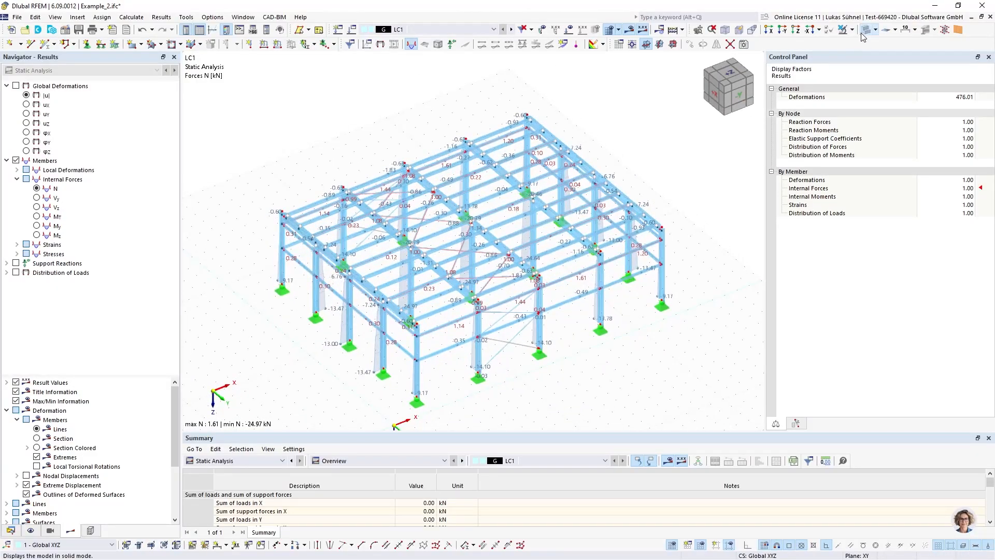
middle_click_drag(477, 210, 549, 165, "ctrl")
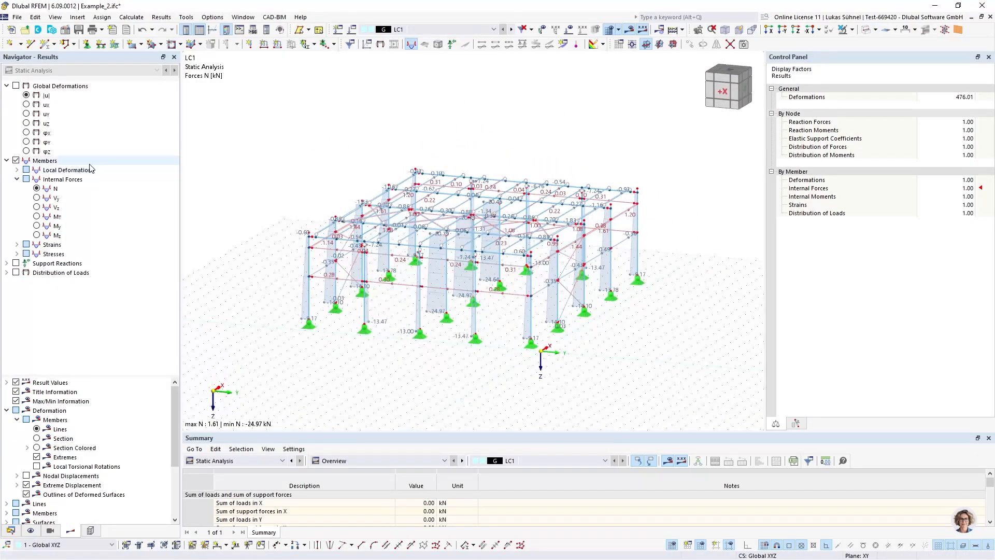
Step: Display the members' bending moments My for LC1 and examine them across the whole hall
left_click(38, 226)
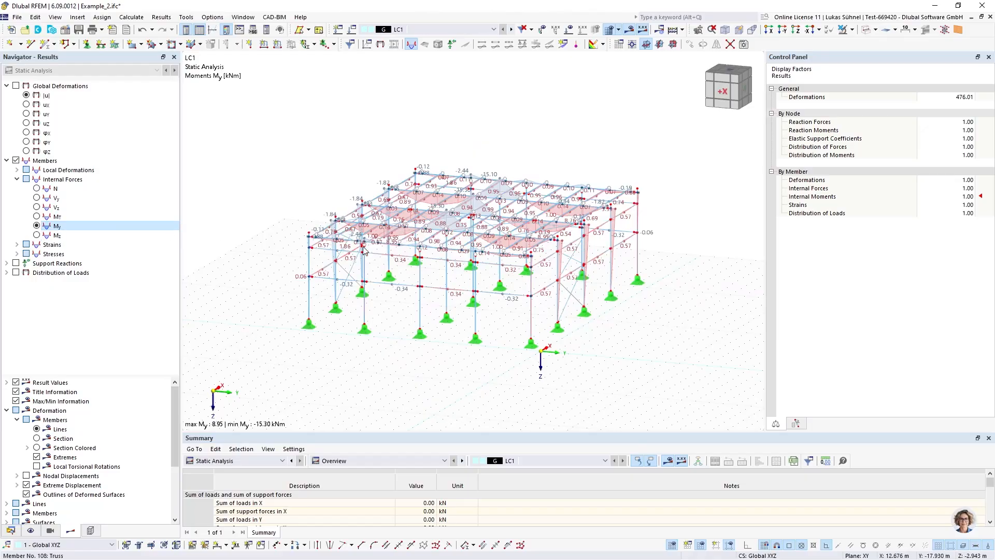
scroll(355, 214, "up", 5)
middle_click_drag(540, 241, 402, 255)
scroll(365, 241, "down", 5)
scroll(371, 223, "down", 3)
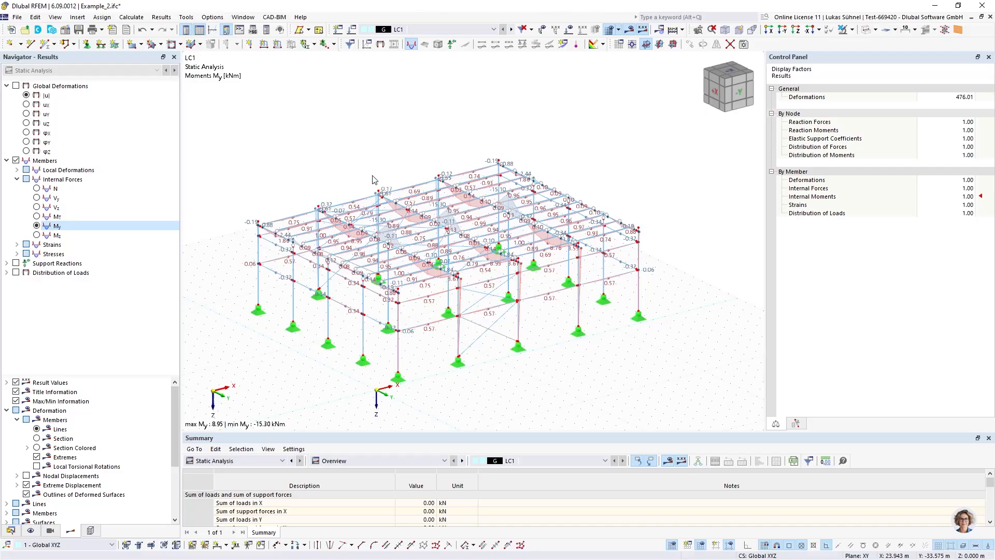
Step: Show the hall as a solid model without results and list the Types for Lines in the project data
left_click(865, 30)
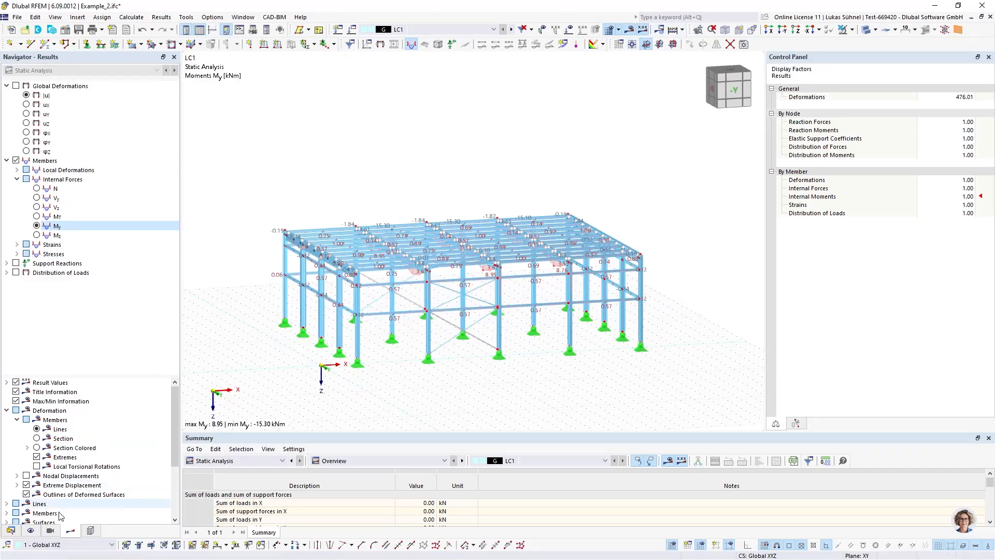
left_click(11, 530)
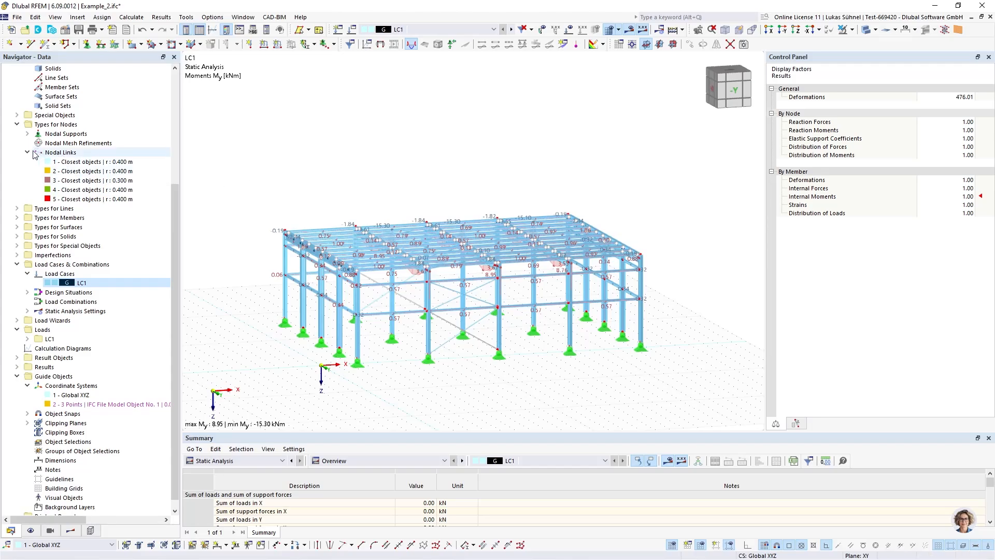
scroll(57, 185, "up", 3)
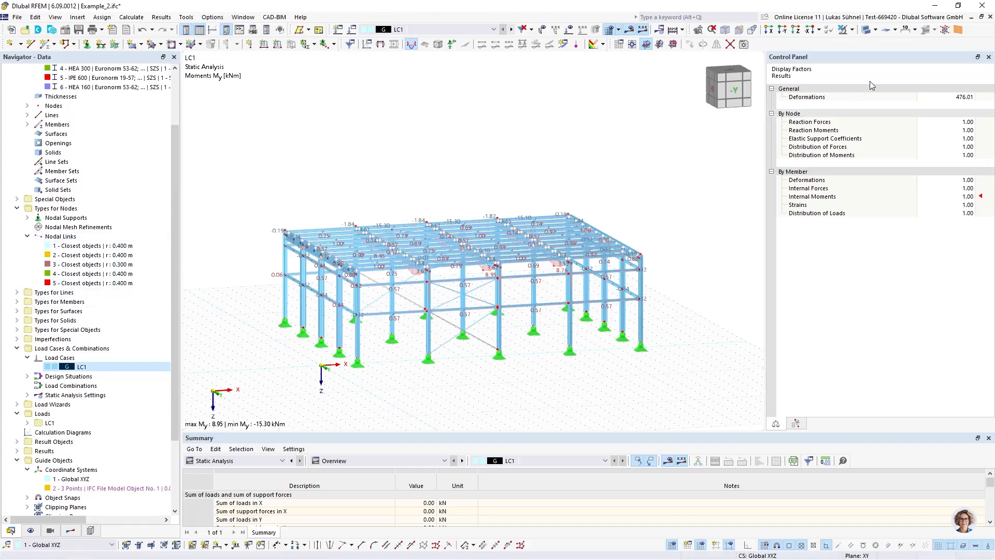
left_click(630, 29)
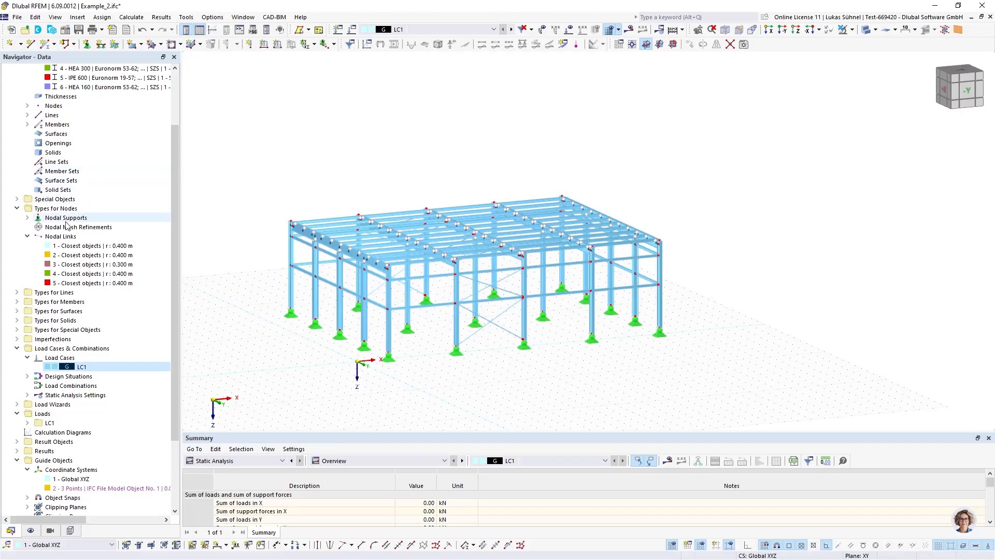
left_click(27, 237)
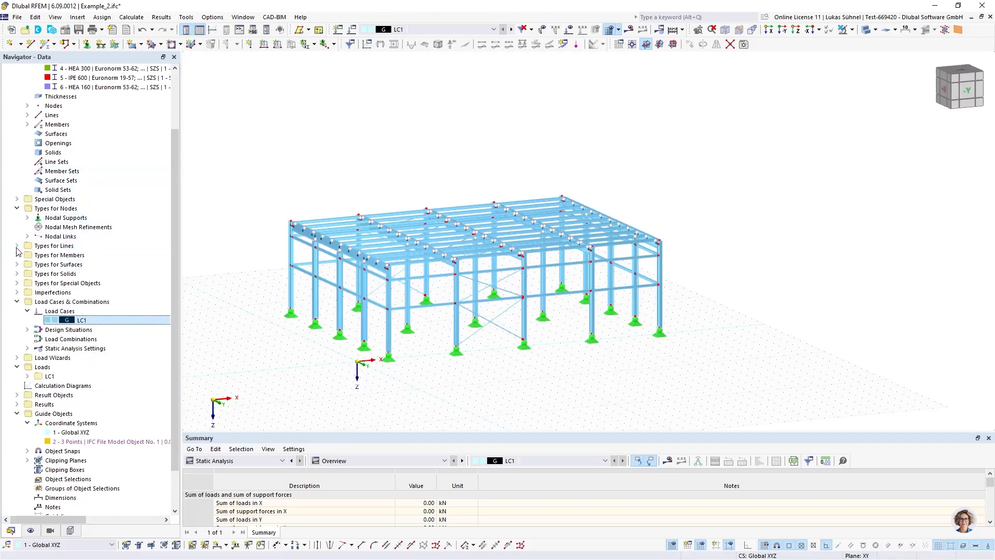
left_click(17, 246)
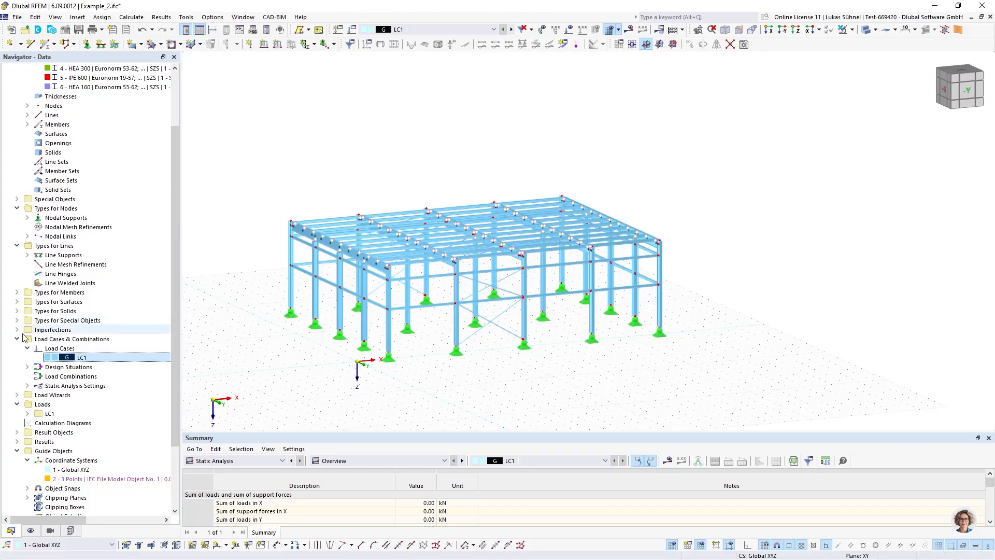
Step: Examine the hall in perspective and from the -Y side, with the rigid links at the roof corner in wireframe display
middle_click_drag(382, 381, 346, 391, "ctrl")
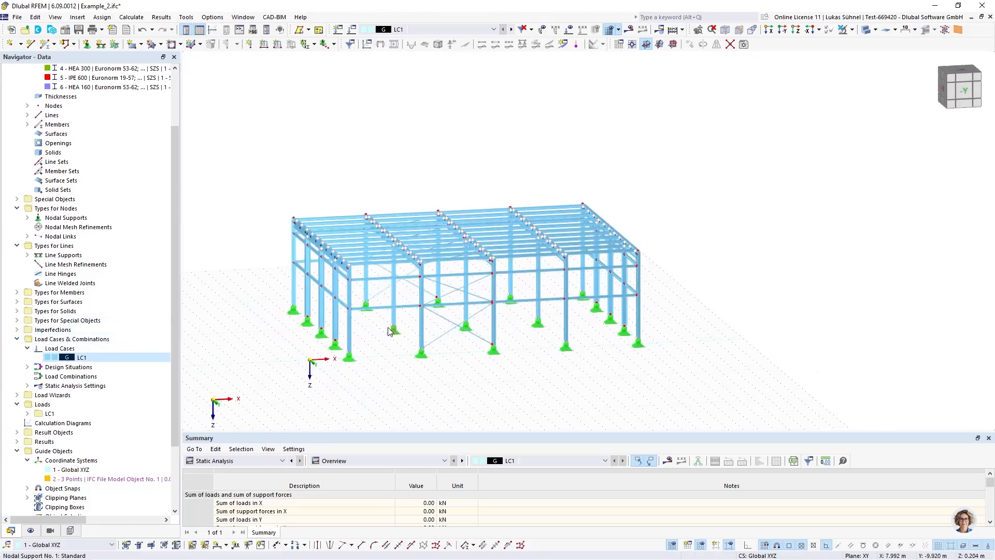
scroll(380, 330, "up", 3)
middle_click_drag(377, 333, 375, 368, "ctrl")
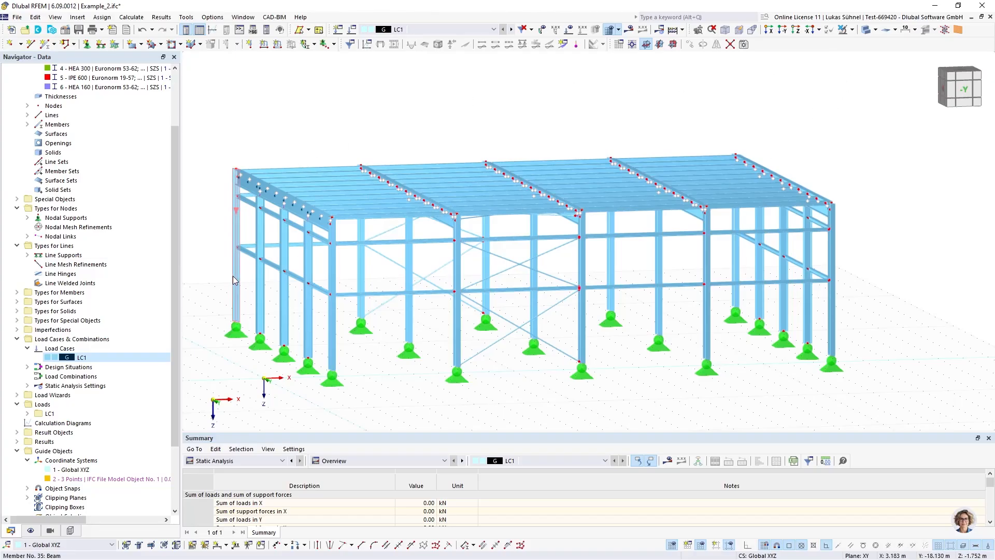
middle_click_drag(389, 278, 359, 268)
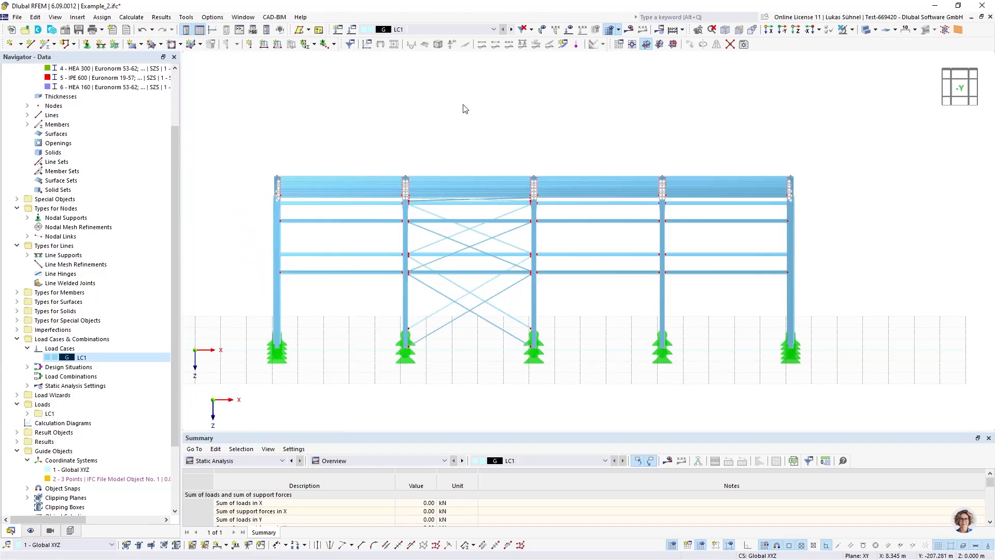
left_click(864, 30)
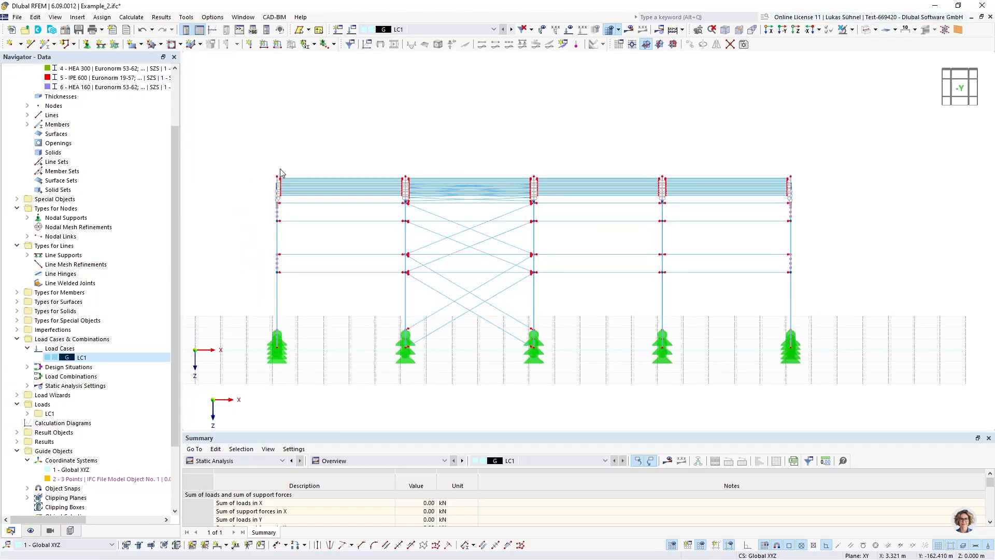
scroll(280, 168, "up", 5)
middle_click_drag(295, 182, 382, 164, "ctrl")
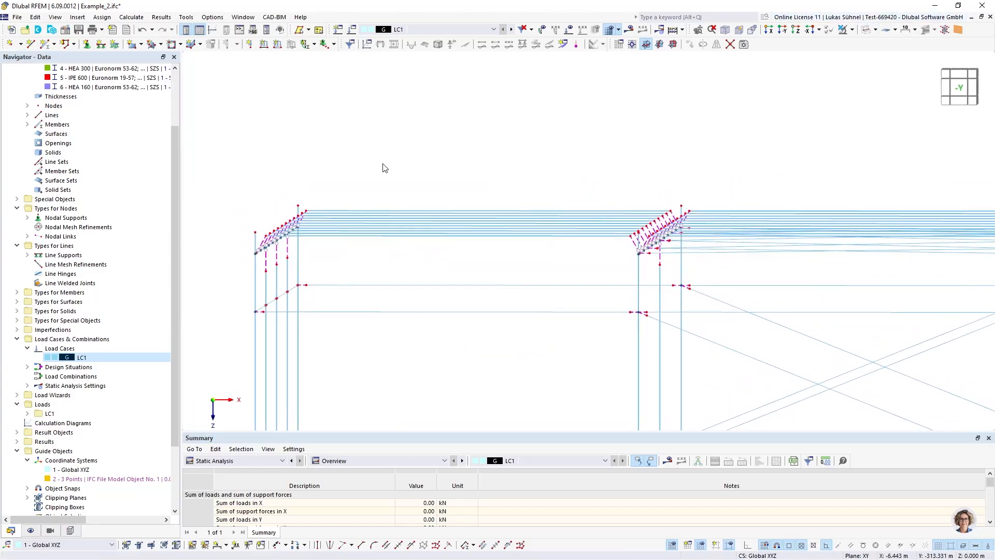
Step: Examine the purlin, roof beam and corner column connections and the whole hall in solid display
left_click(866, 30)
scroll(357, 187, "up", 3)
scroll(348, 266, "up", 3)
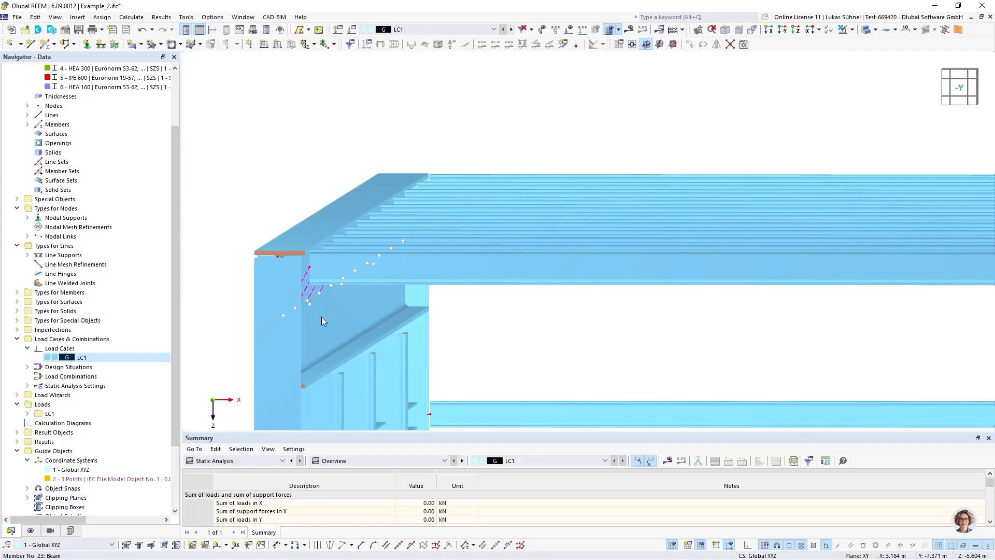
scroll(275, 207, "down", 2)
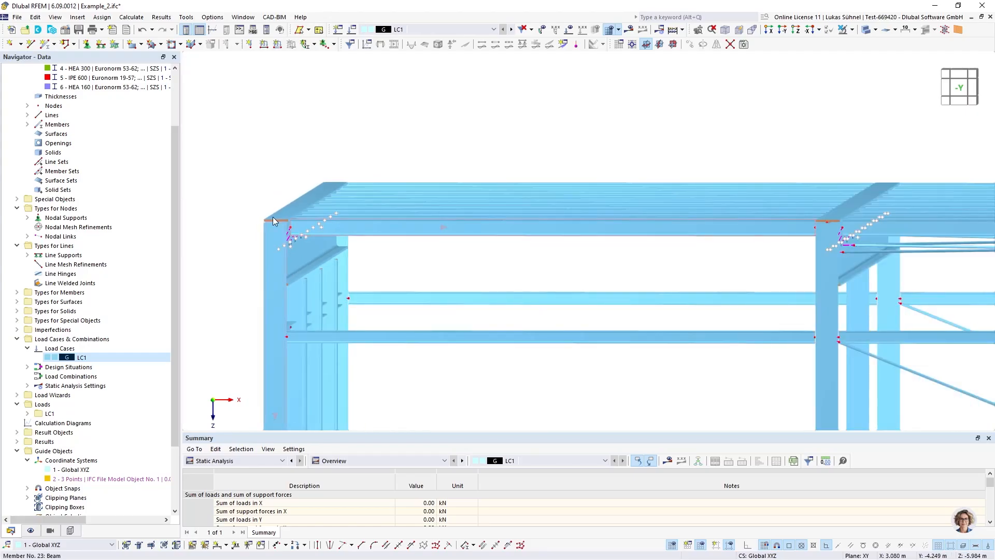
scroll(314, 150, "down", 1)
middle_click_drag(333, 147, 389, 133, "ctrl")
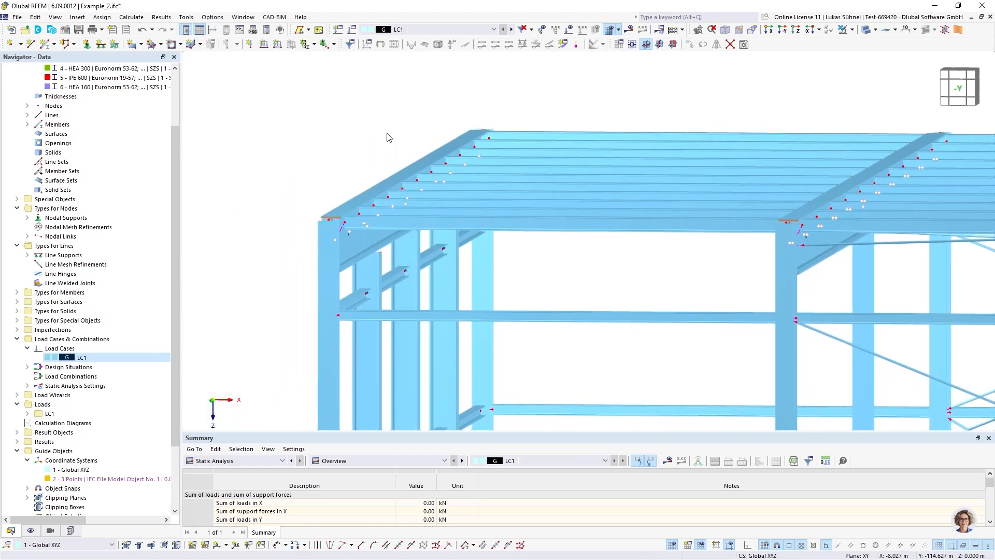
scroll(305, 213, "up", 4)
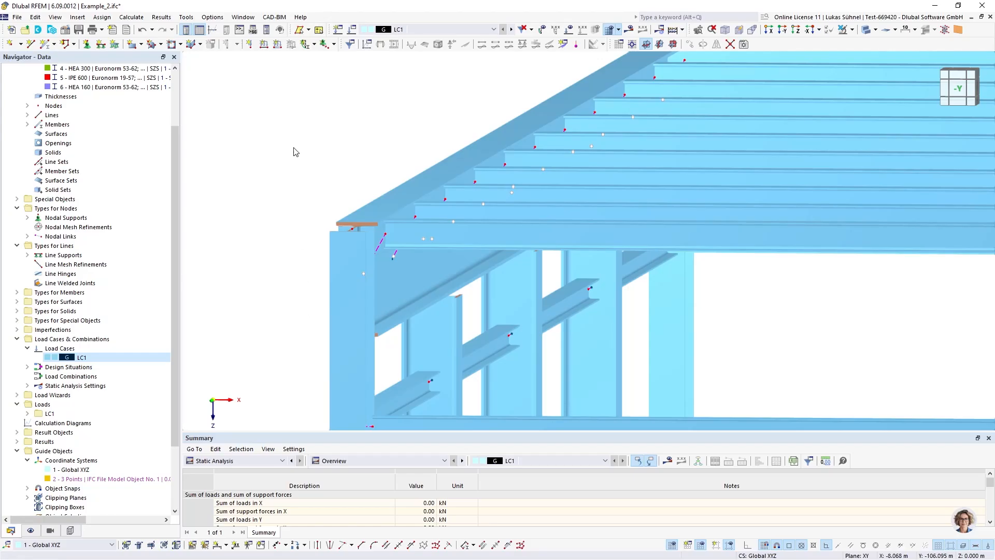
scroll(318, 244, "down", 3)
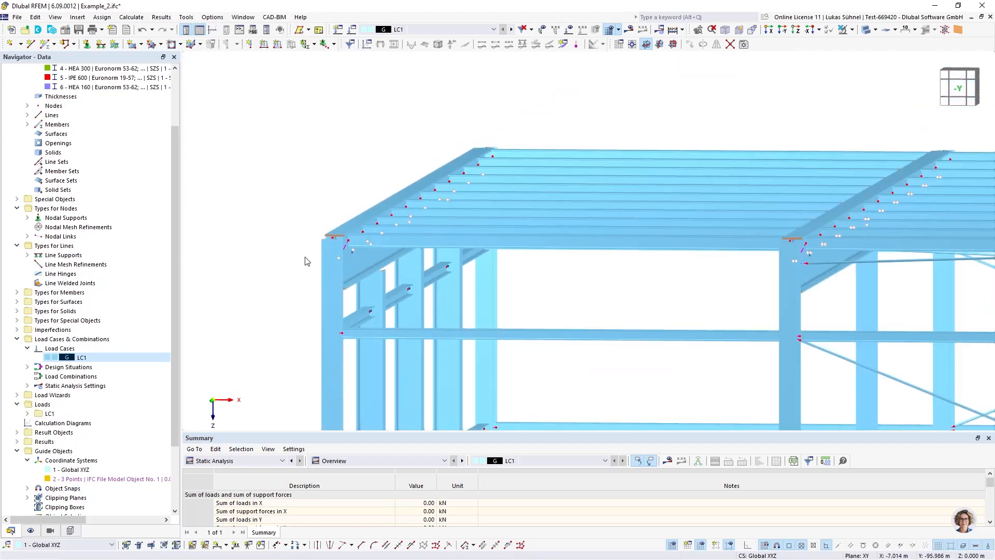
scroll(303, 271, "down", 3)
middle_click_drag(303, 270, 362, 254)
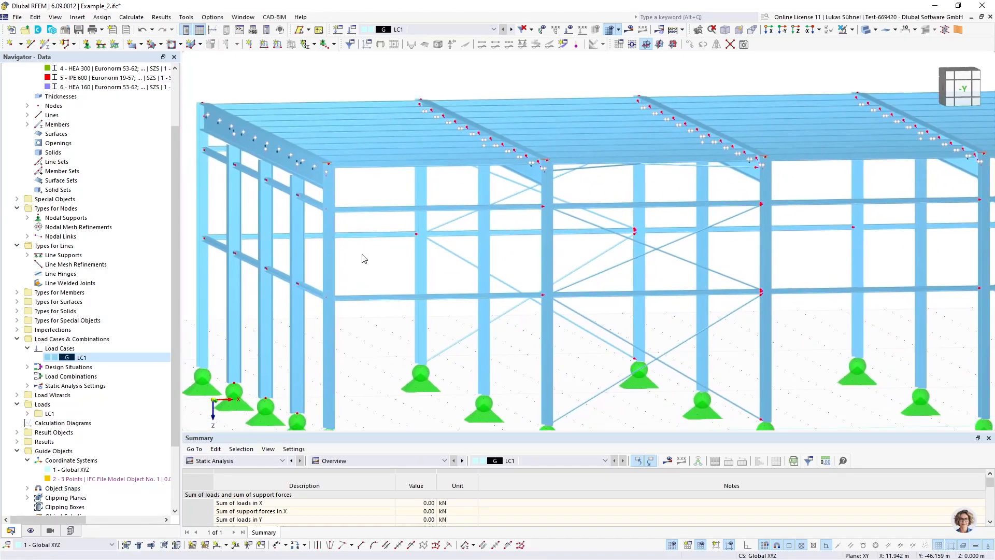
scroll(342, 262, "down", 3)
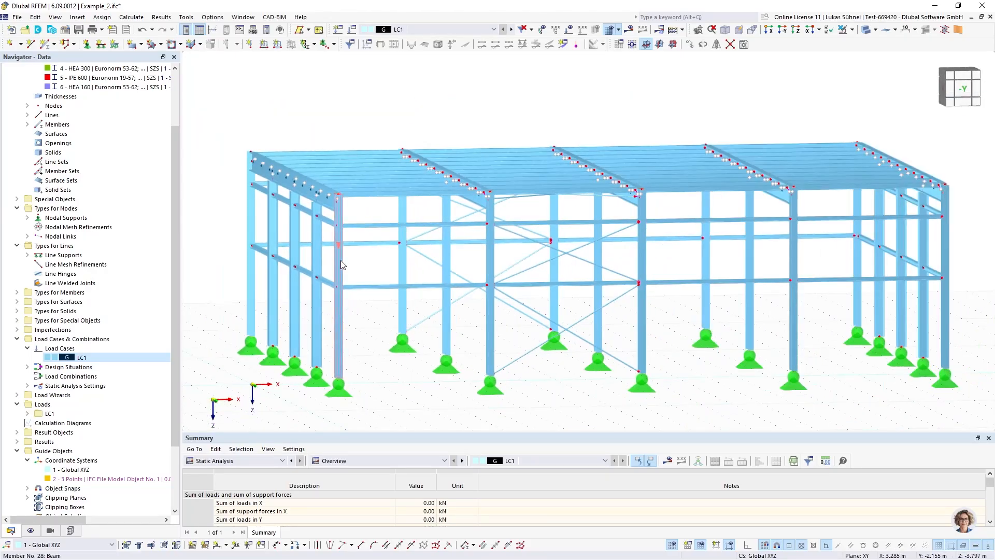
Step: Check the IFC properties stored in the BIM data of the front corner IPE 450 column, leaving the member unchanged
double_click(341, 260)
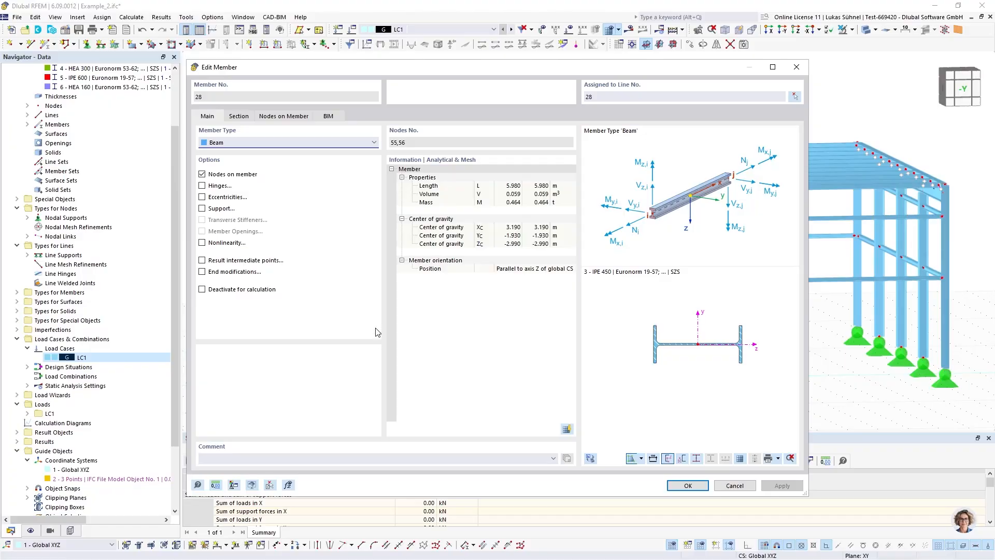
left_click(328, 116)
left_click_drag(329, 67, 465, 55)
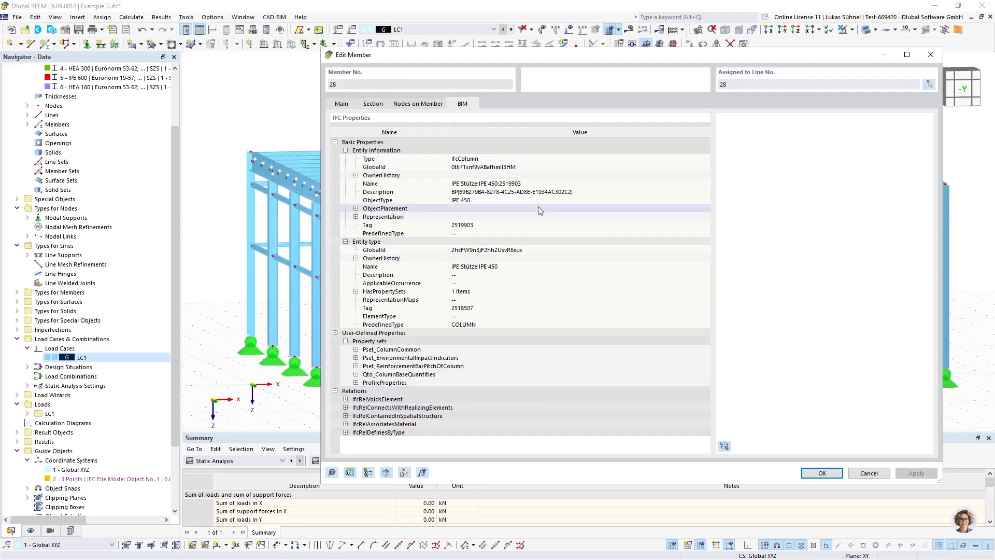
left_click_drag(360, 56, 454, 69)
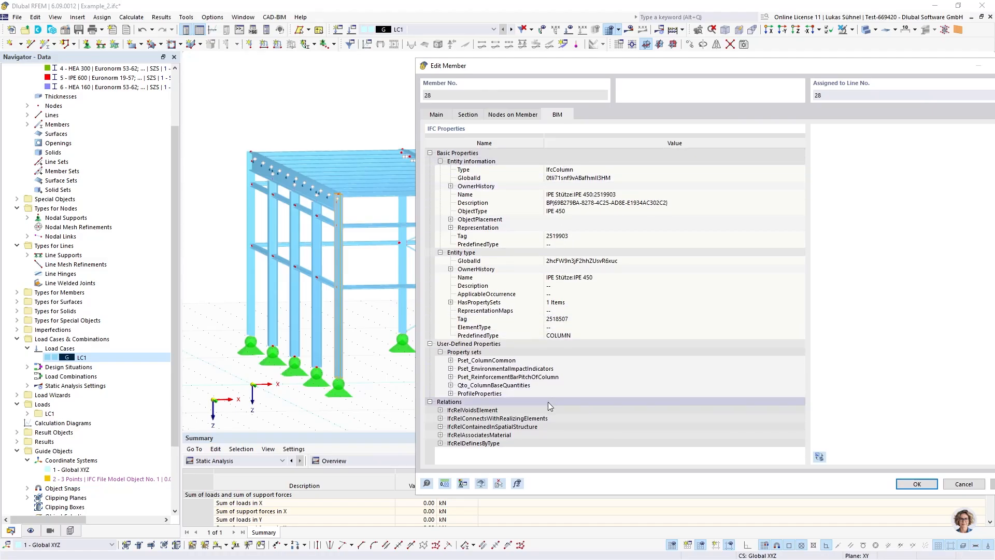
left_click(964, 484)
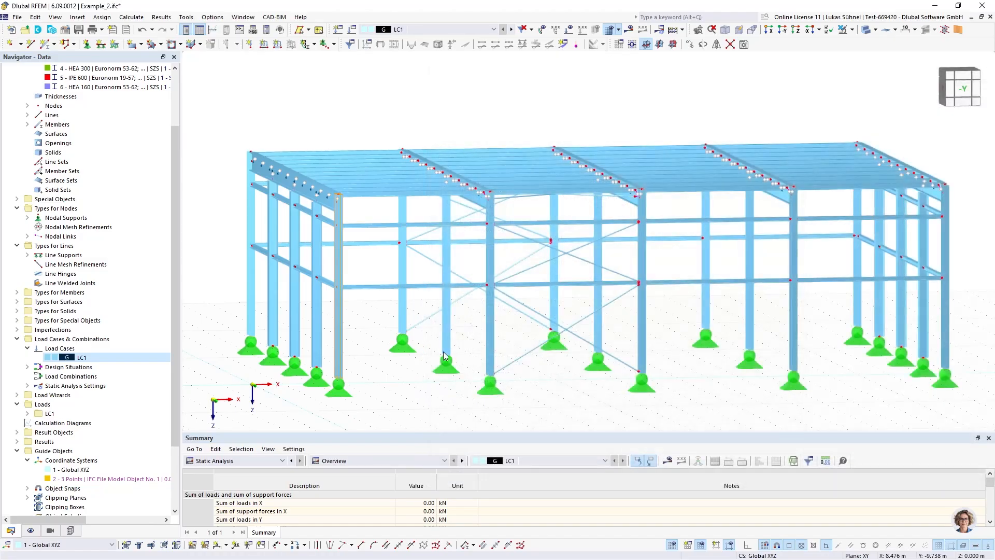
Step: Export the model to the desktop as an IFC 4 Reference view file named TEst111 with the Z-axis mirrored
middle_click_drag(375, 331, 342, 303)
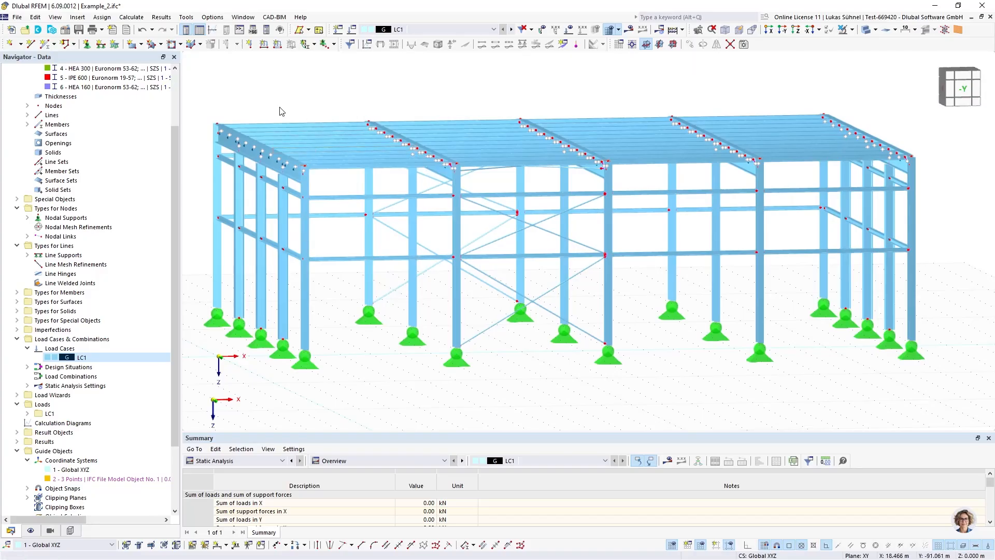
left_click(17, 17)
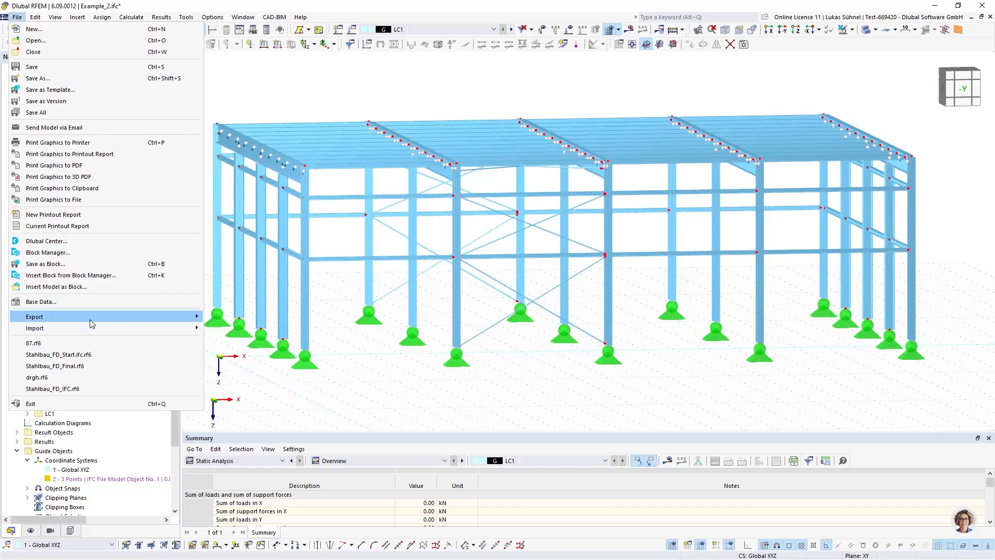
mouse_move(91, 320)
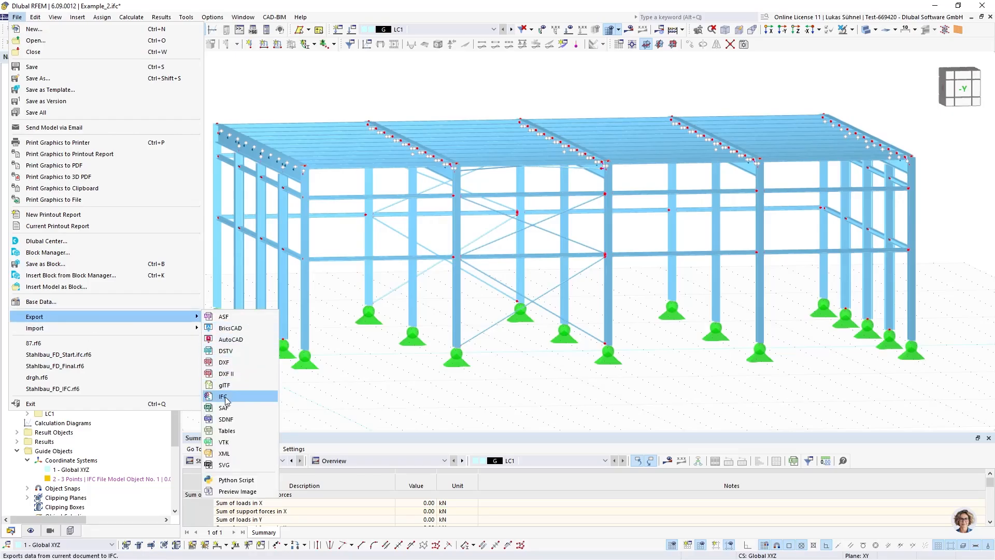
left_click(243, 397)
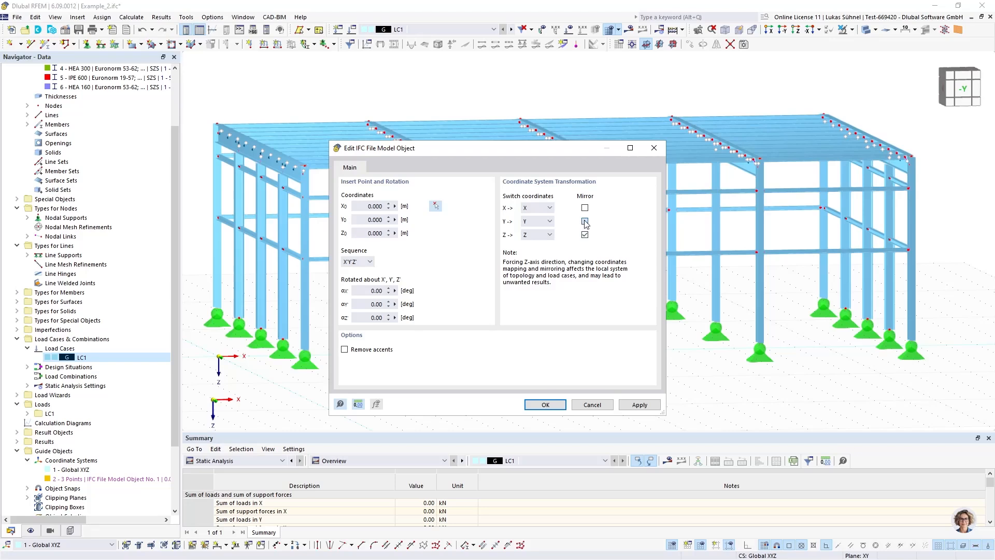
left_click(546, 405)
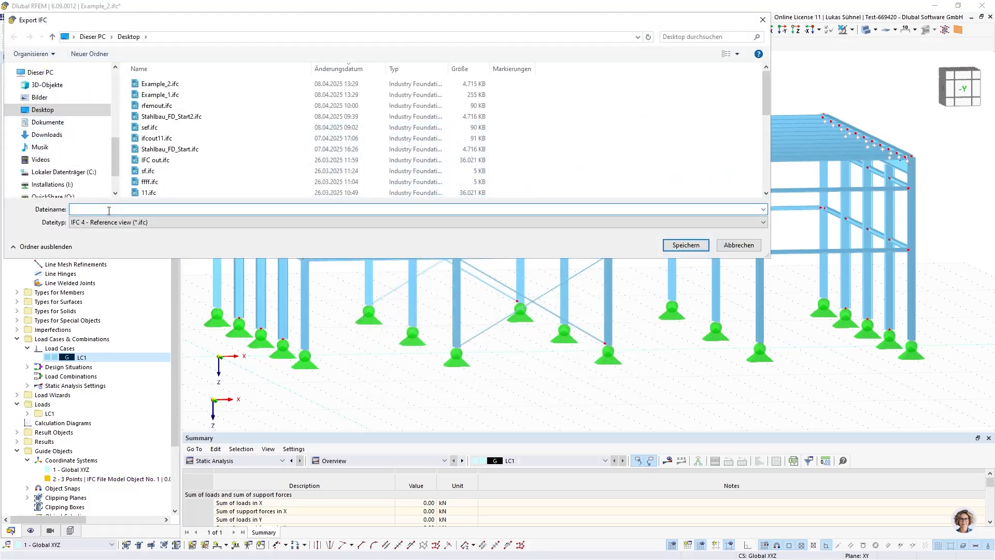
type("TEst111")
key("Return")
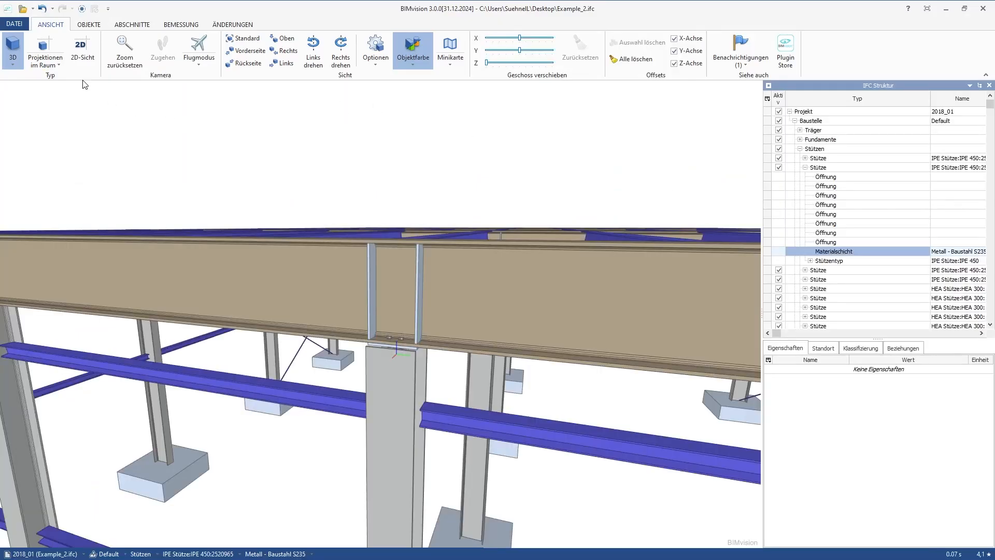
Step: Switch to BIMvision, open the exported TEst111.ifc, and examine the steel hall from several sides
left_click(23, 8)
double_click(381, 234)
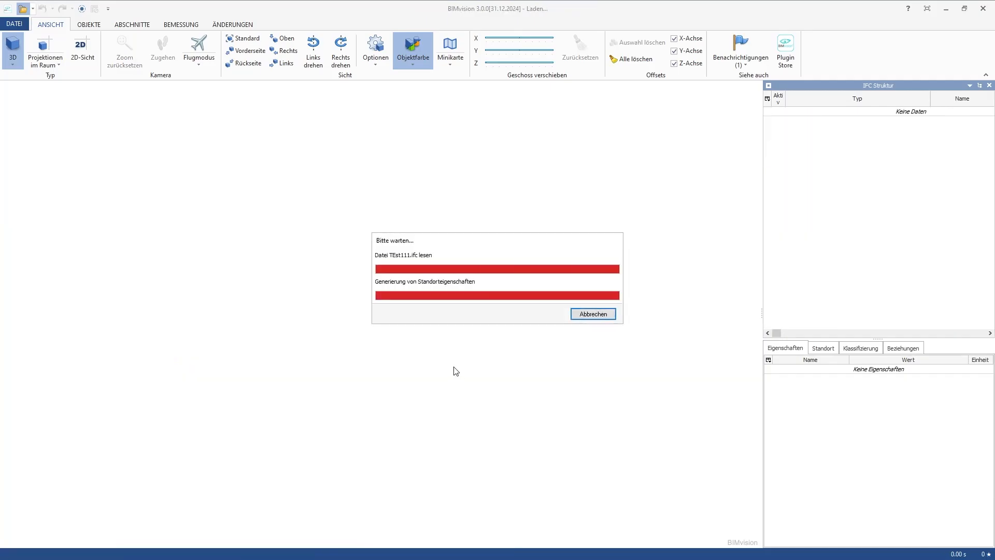
left_click_drag(454, 371, 357, 363)
scroll(312, 322, "up", 3)
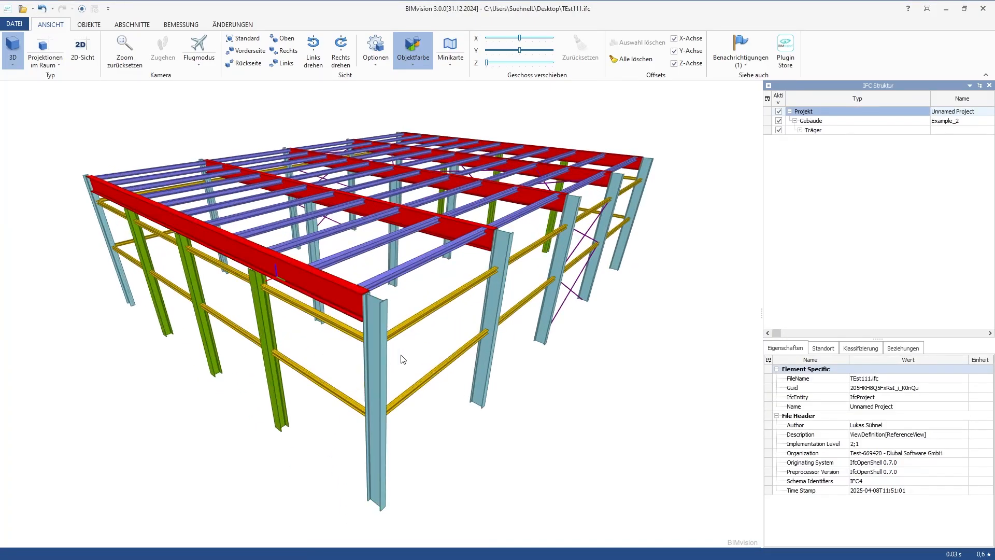
left_click_drag(412, 350, 344, 343)
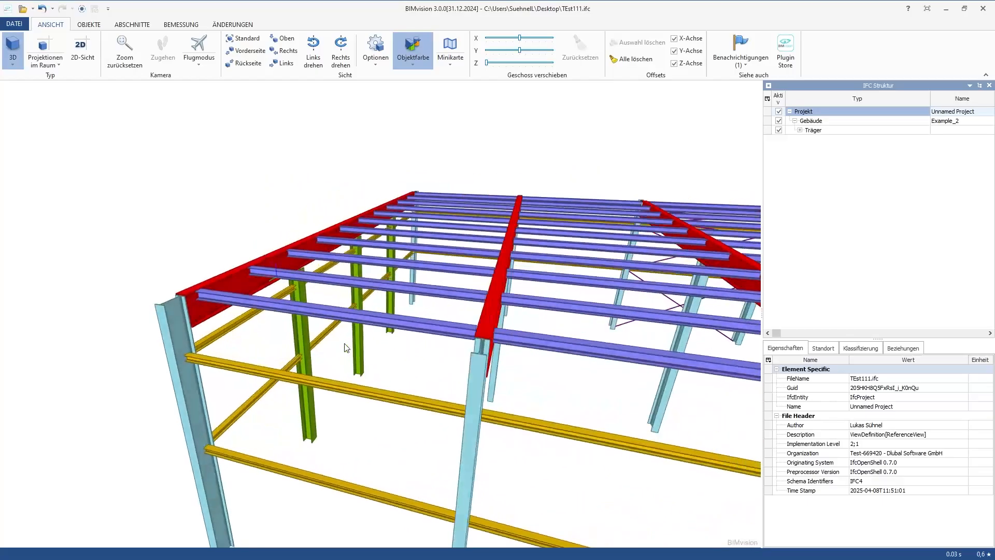
Step: Select the corner IPE 450 column in the exported model and check its IFC entity and profile properties
left_click(209, 298)
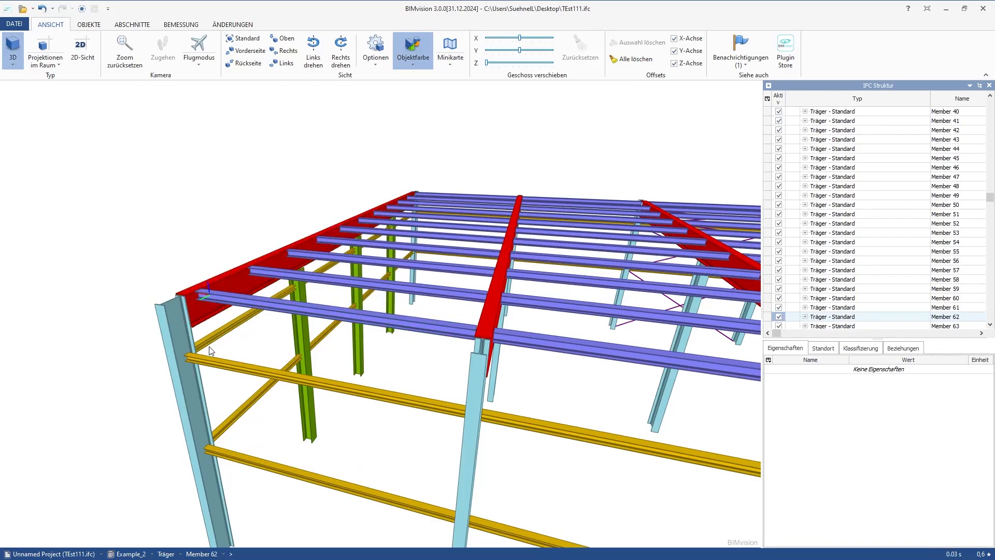
left_click(169, 397)
left_click_drag(146, 417, 168, 306)
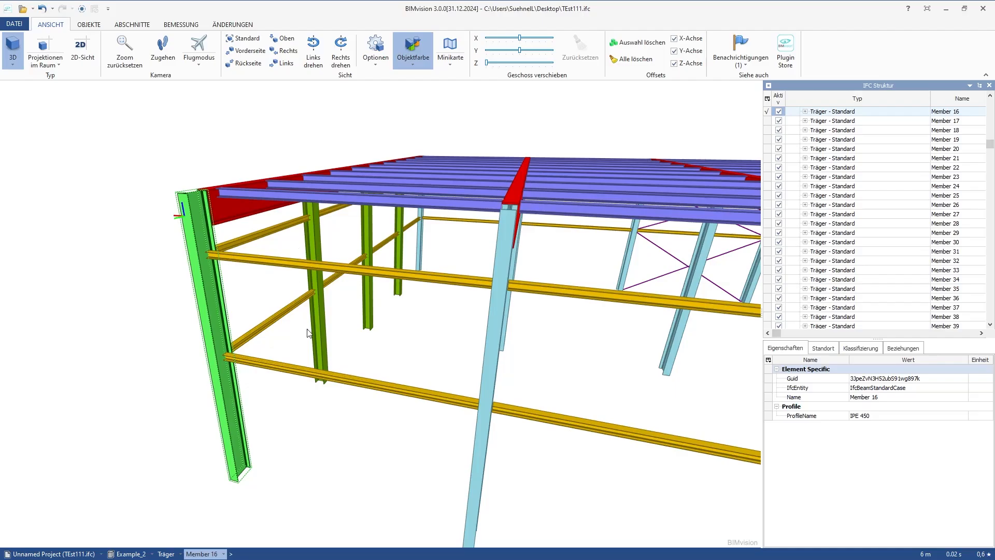
Step: Examine the exported hall's columns, rafters, purlins, wall rails and bracing from the gable corner and along the braced side wall
scroll(177, 297, "down", 3)
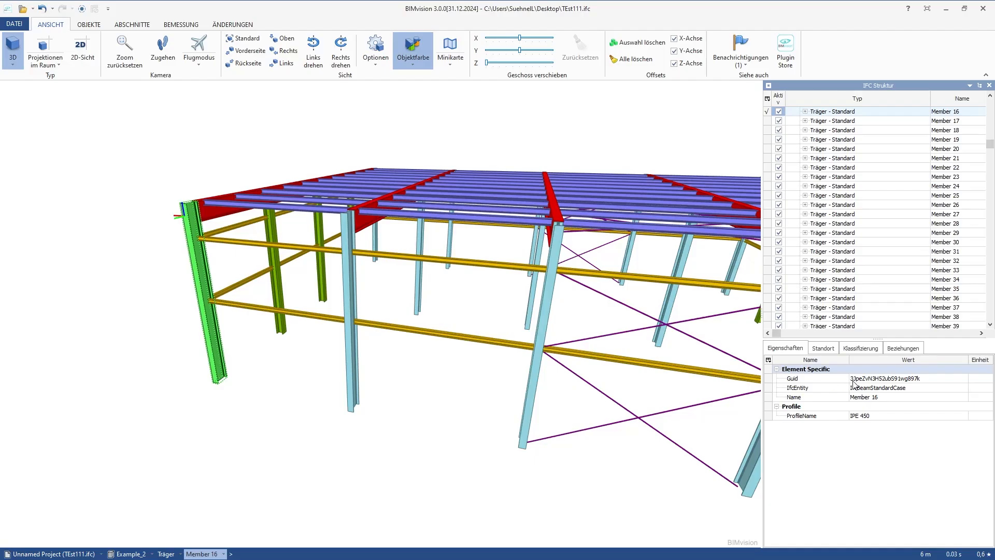
middle_click_drag(454, 428, 355, 443)
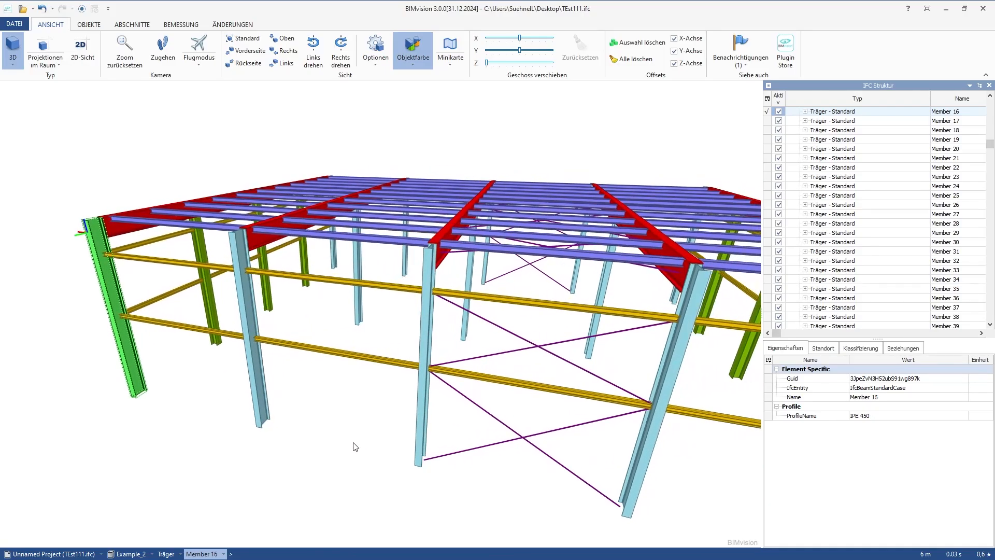
scroll(228, 434, "down", 5)
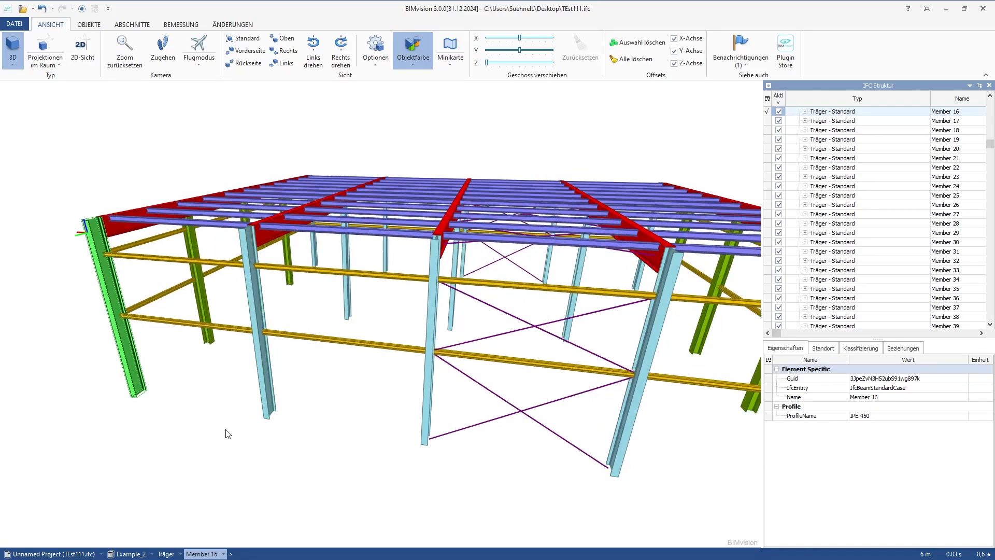
left_click_drag(238, 448, 220, 424)
scroll(219, 424, "up", 3)
scroll(239, 430, "down", 2)
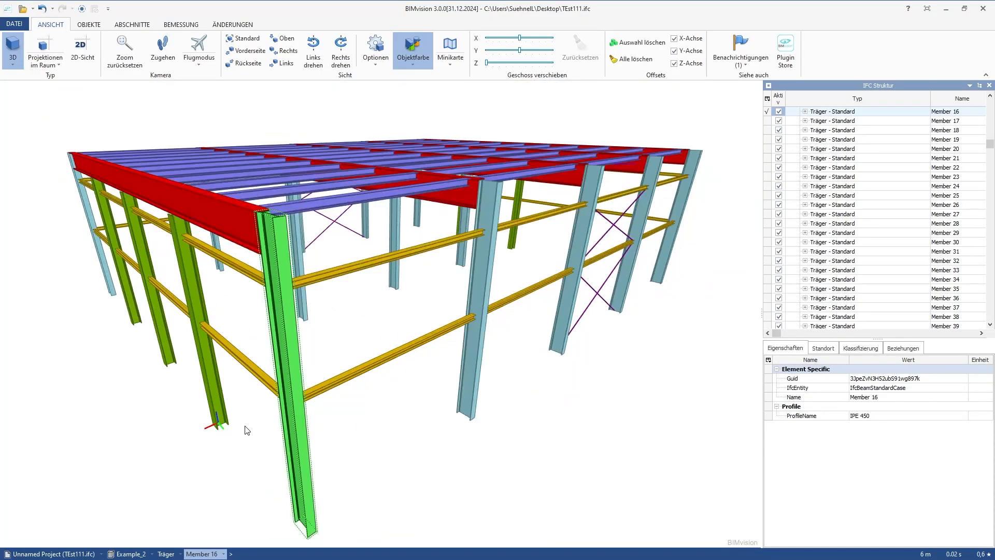
scroll(252, 431, "down", 2)
left_click_drag(264, 330, 329, 350)
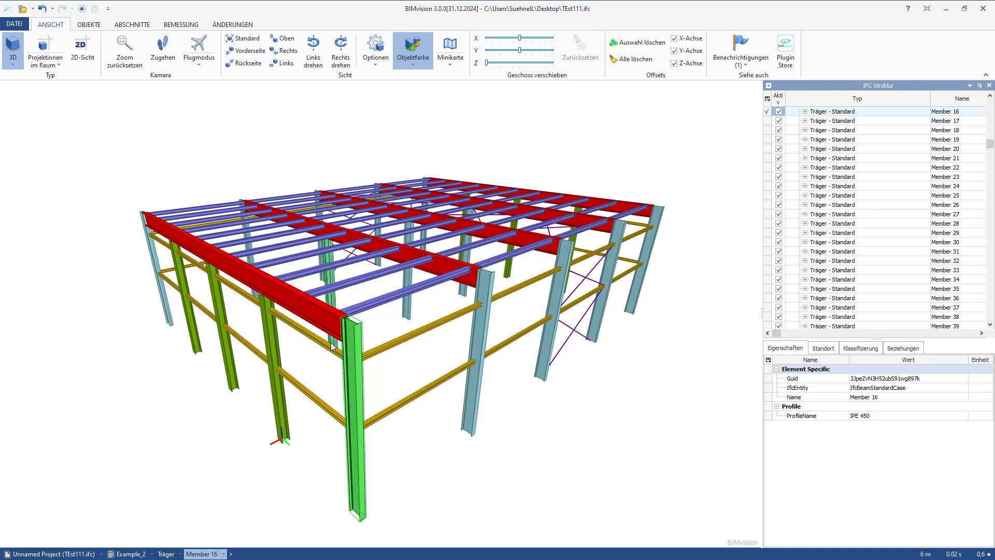
scroll(332, 340, "up", 3)
scroll(331, 299, "down", 2)
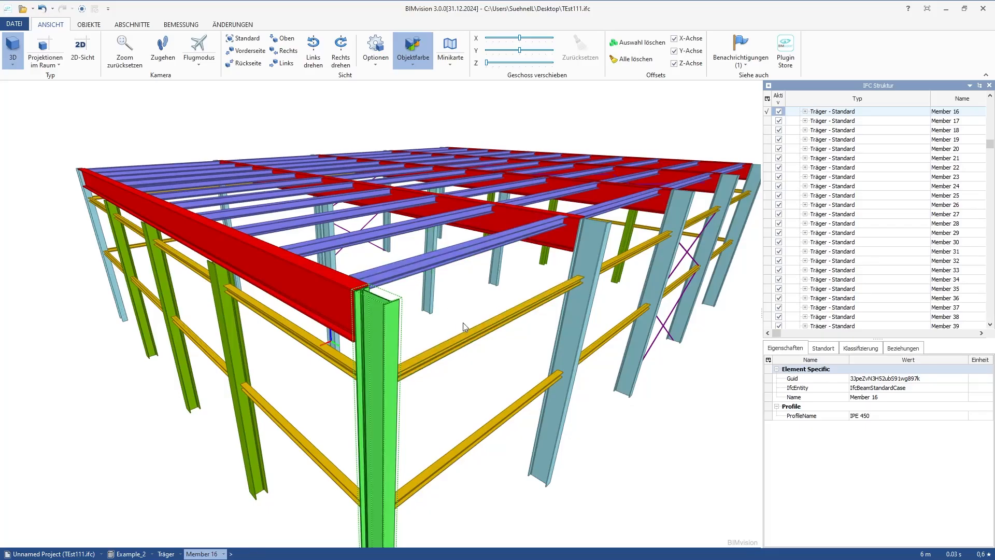
scroll(462, 322, "down", 3)
scroll(506, 358, "down", 3)
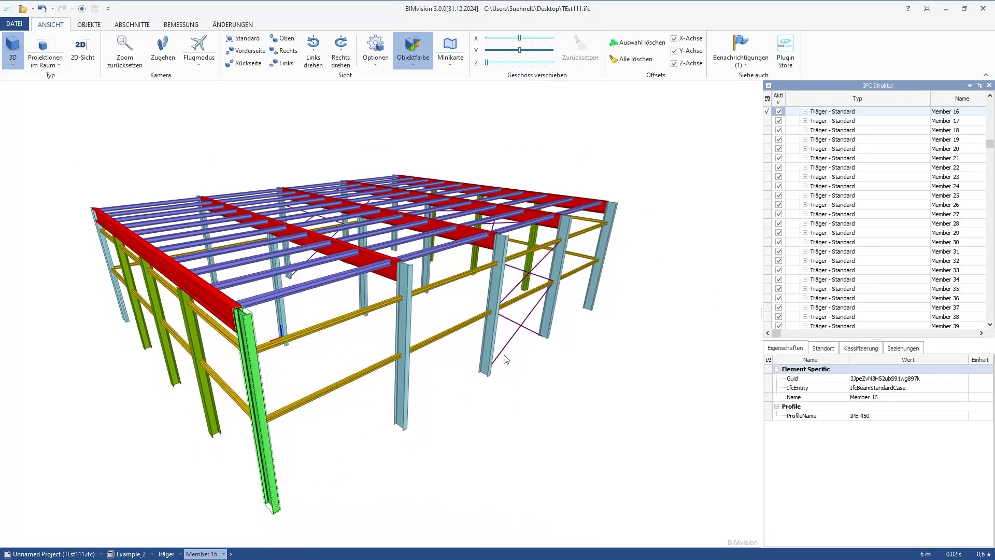
left_click_drag(469, 381, 442, 371)
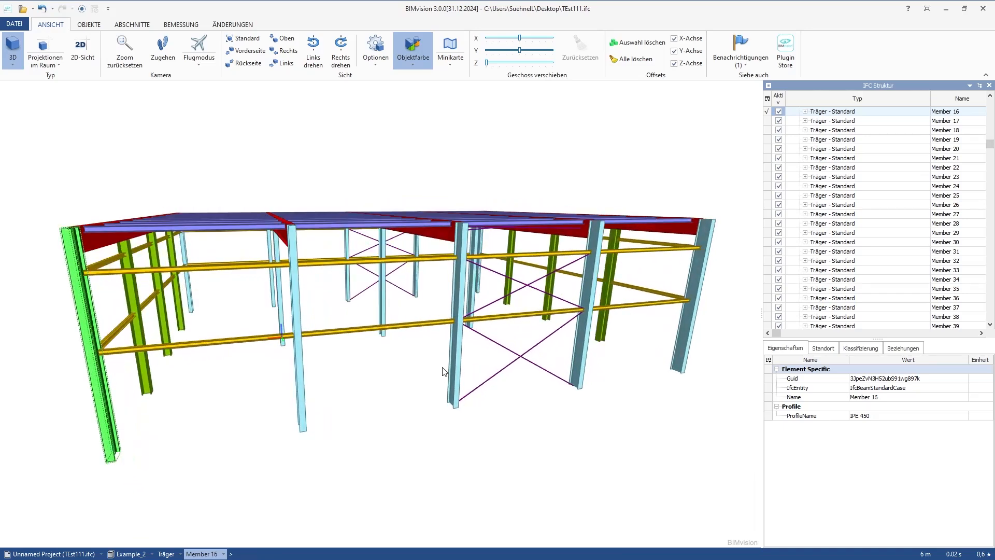
left_click_drag(211, 370, 264, 380)
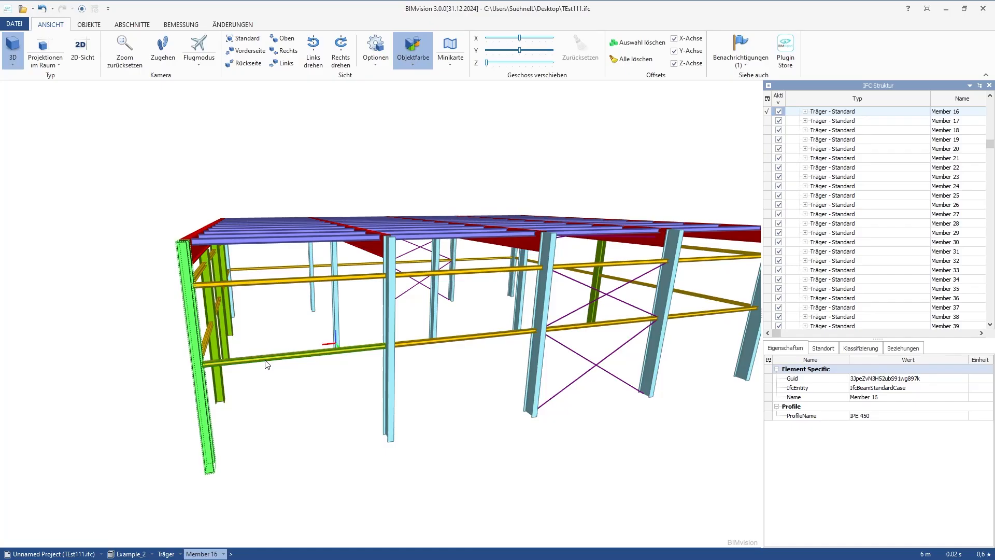
left_click_drag(402, 407, 310, 381)
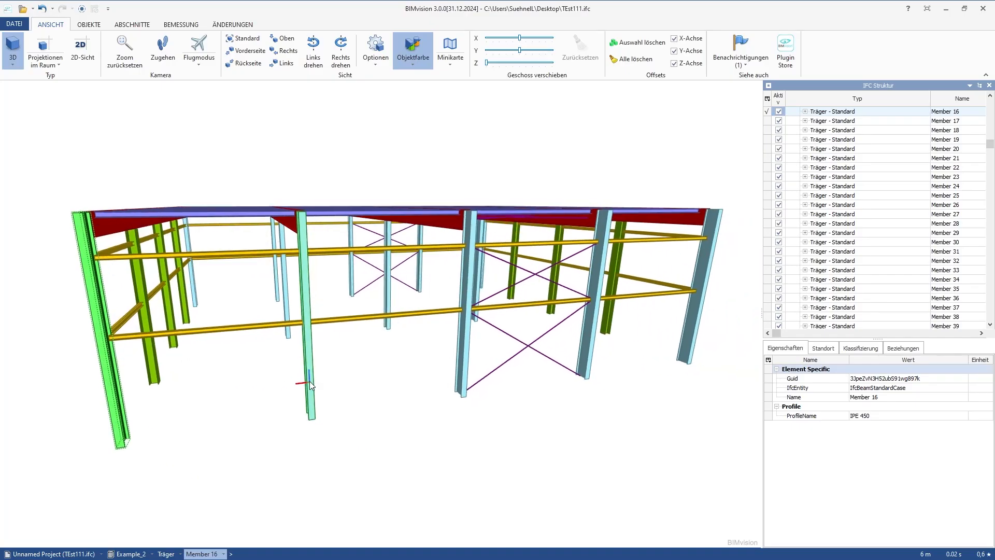